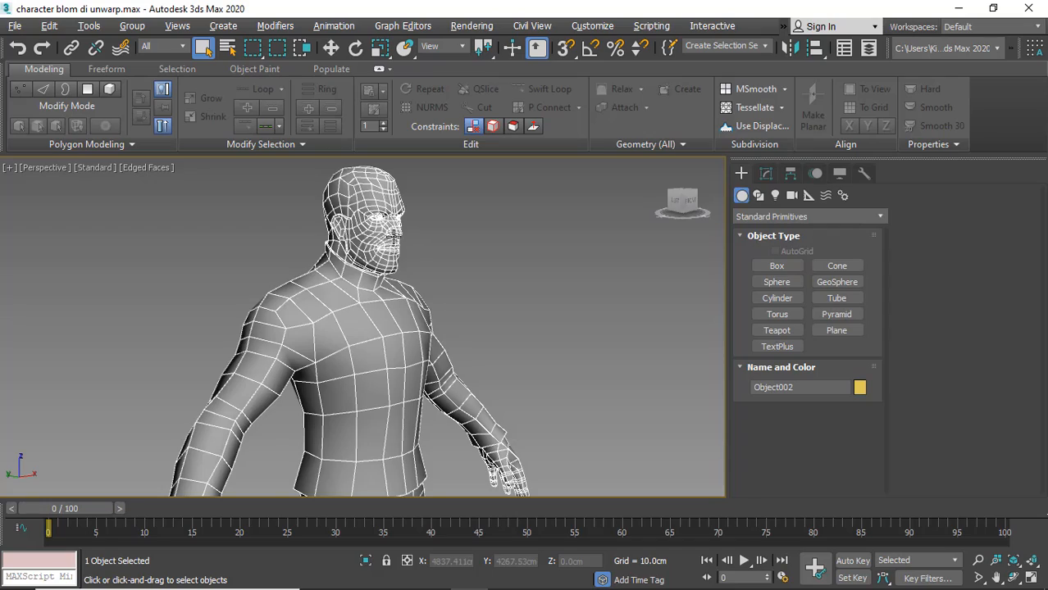
Open the character mesh for polygon editing in default shading, view it from the front, and clear the polygon selection
mouse_move(394, 237)
middle_mouse_down("alt")
mouse_move(451, 236)
mouse_move(219, 238)
mouse_move(415, 239)
mouse_move(412, 287)
middle_mouse_up("alt")
key("l")
key("F3")
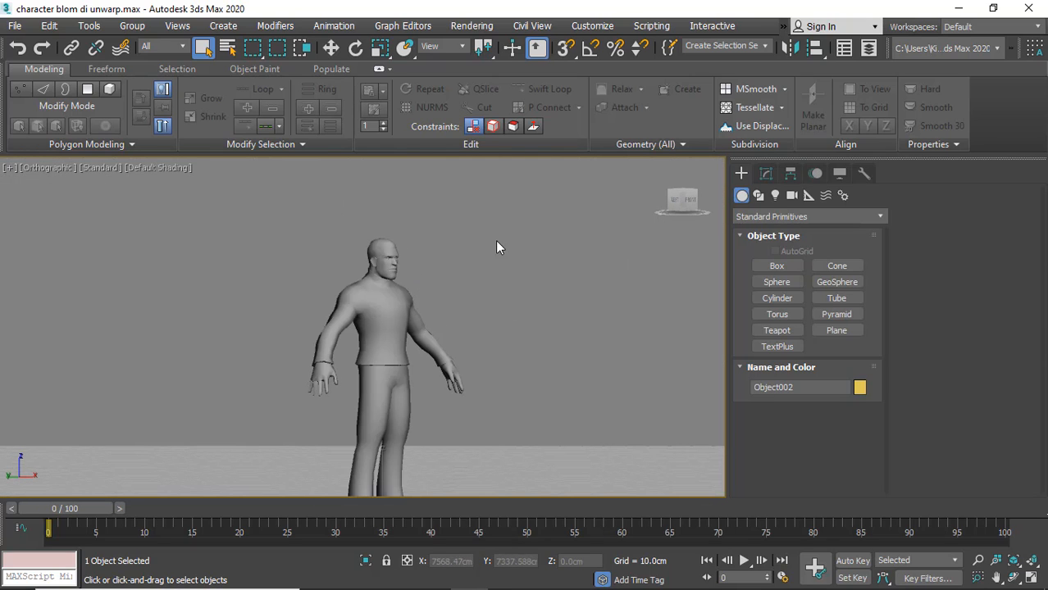
left_click(766, 173)
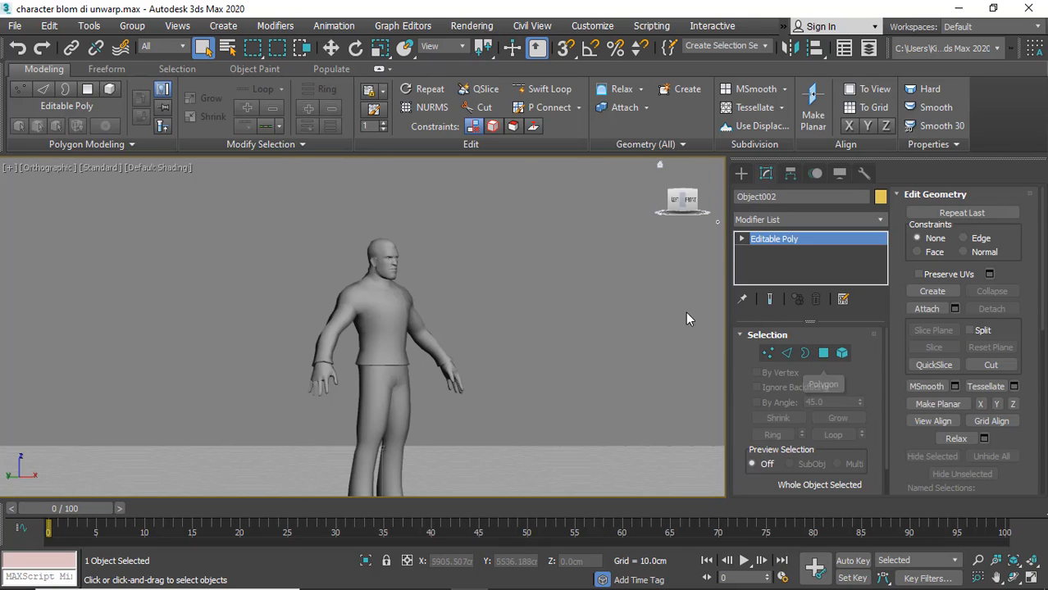
left_click(823, 354)
key("ctrl+a")
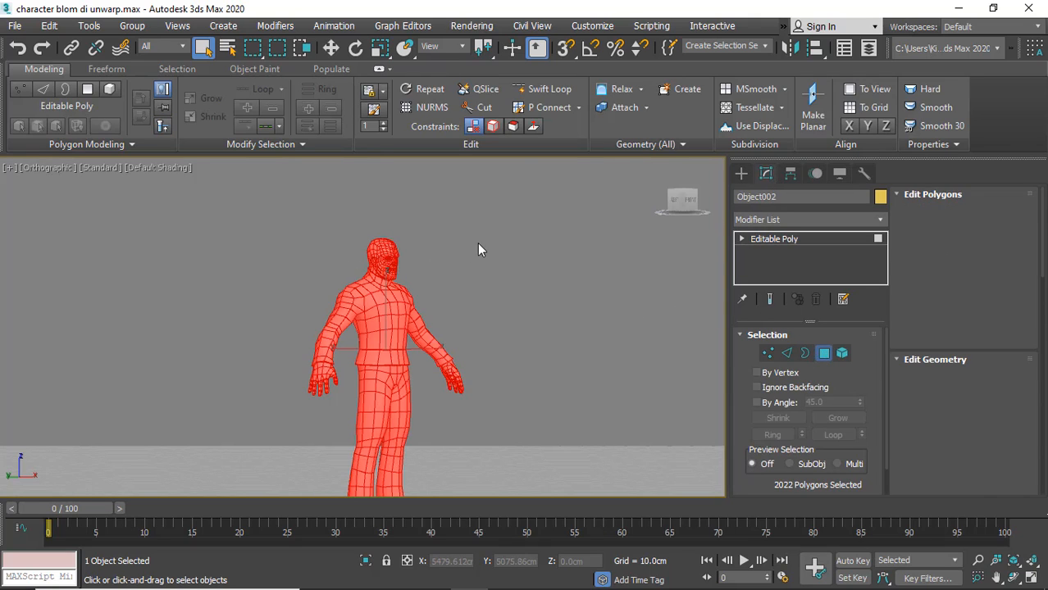
scroll(338, 264, "down", 4)
middle_click_drag(389, 271, 374, 306, "alt")
left_click(678, 198)
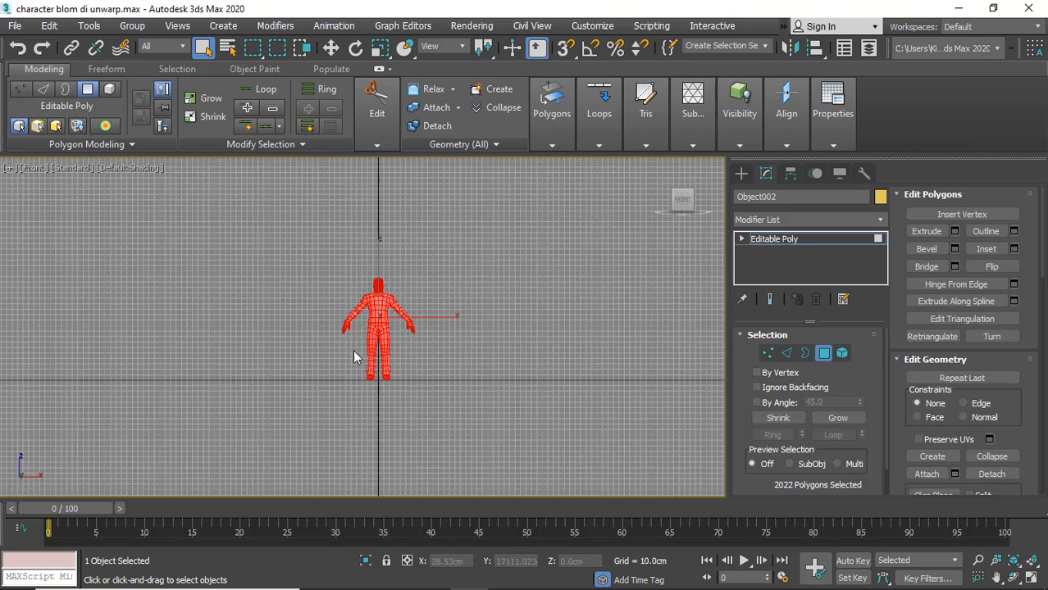
scroll(364, 300, "up", 5)
left_click(373, 391)
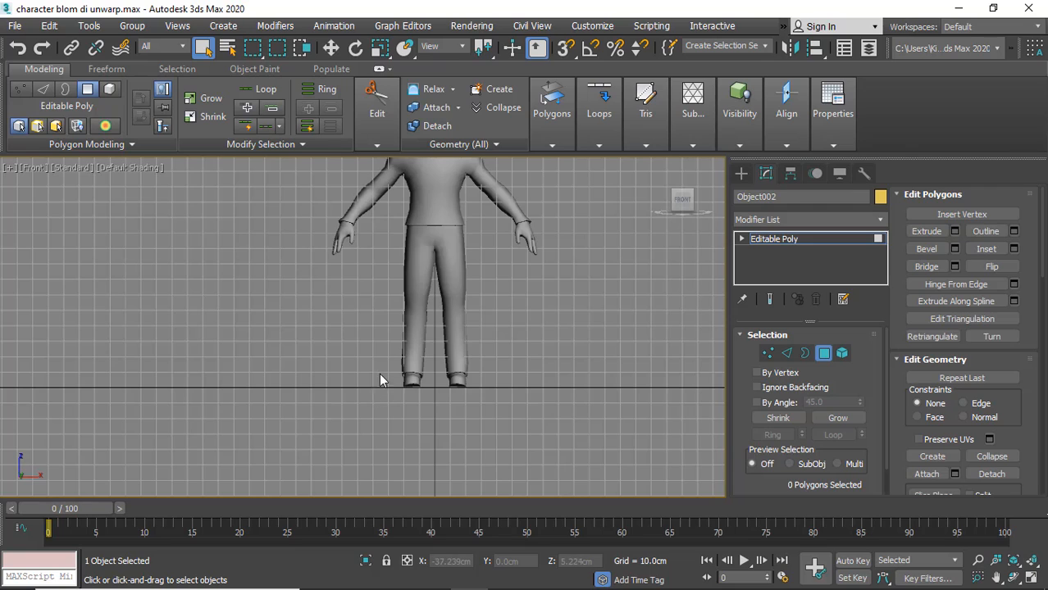
Select all polygons of the legs and feet up to the shirt hem, including the small gaps at both hips
left_click_drag(336, 404, 459, 308)
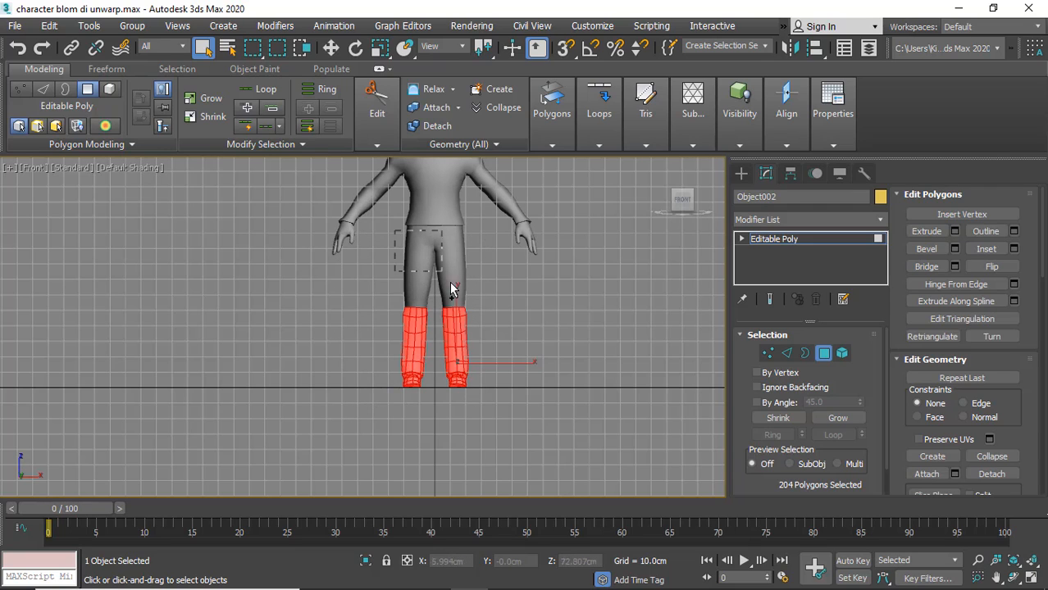
left_click_drag(443, 230, 482, 338, "ctrl")
scroll(440, 224, "up", 3)
scroll(440, 223, "up", 4)
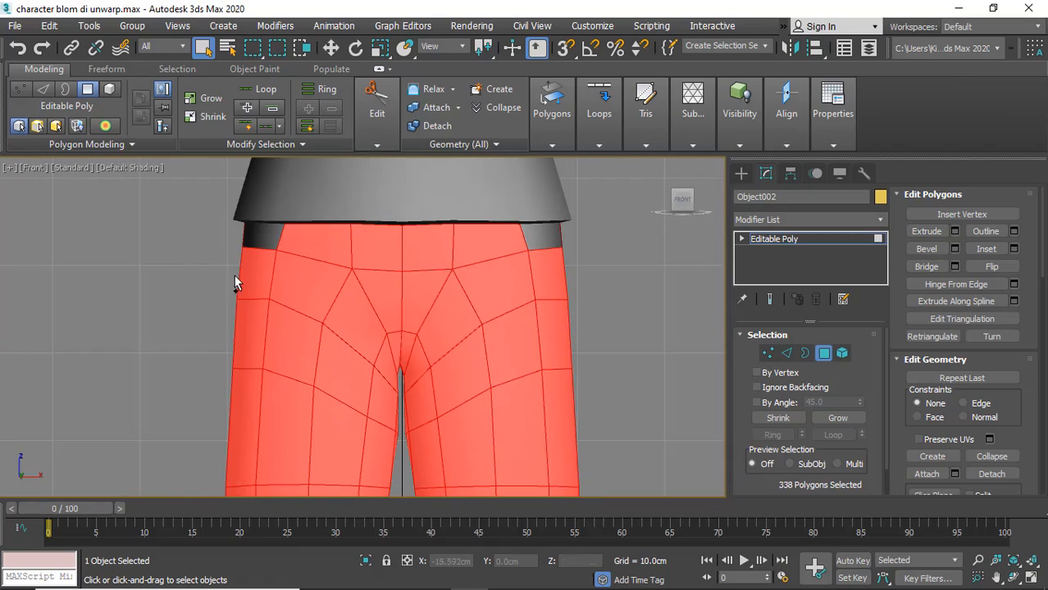
left_click_drag(235, 276, 630, 235, "ctrl")
scroll(487, 289, "down", 4)
Detach the selected leg polygons as a separate object named celana and select that object
middle_click_drag(487, 289, 578, 322, "alt")
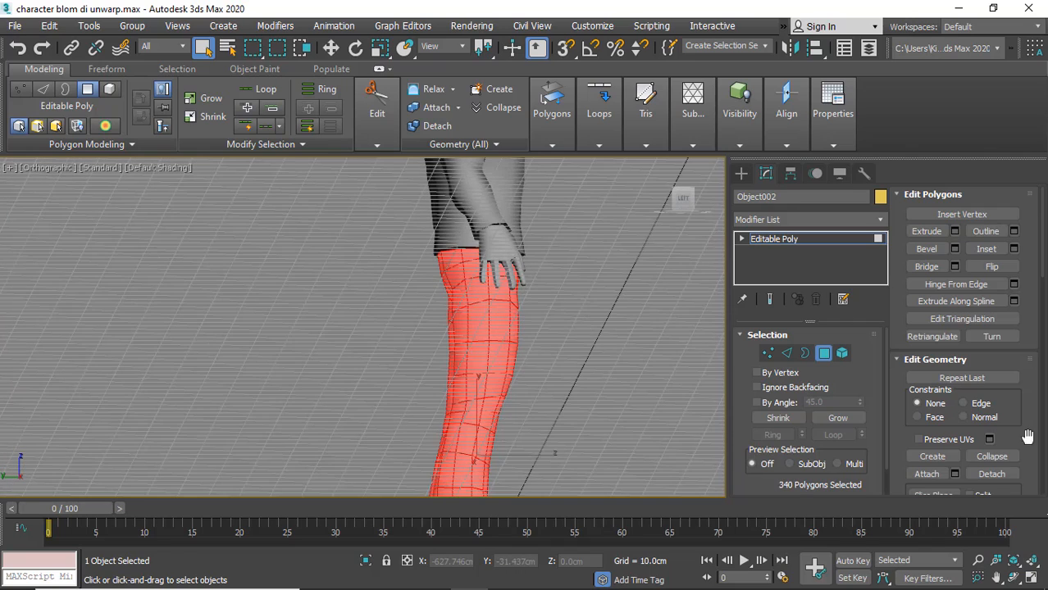
left_click(992, 474)
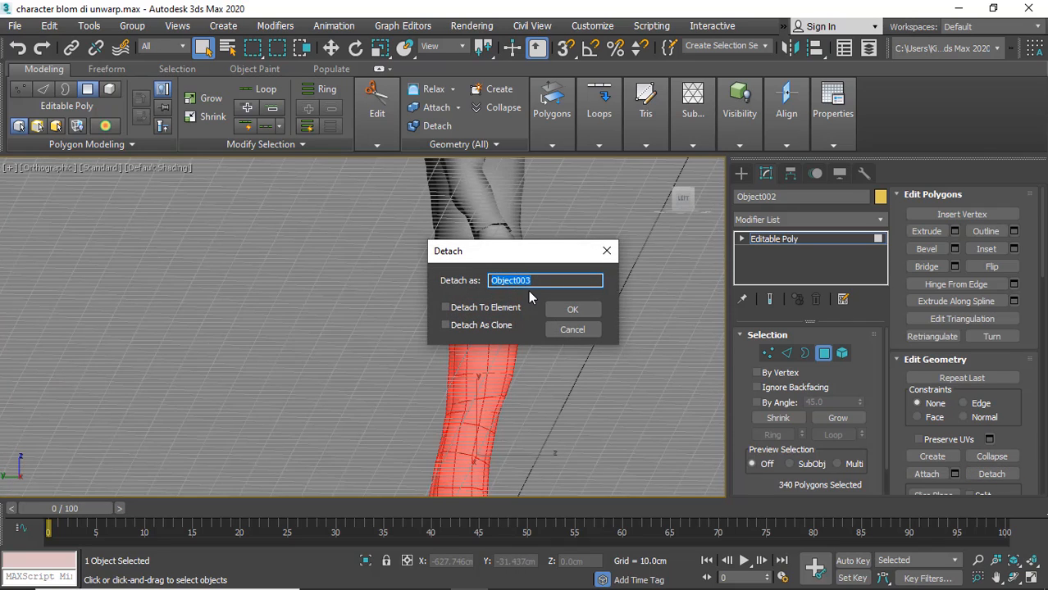
type("celana")
left_click(573, 310)
scroll(495, 315, "down", 3)
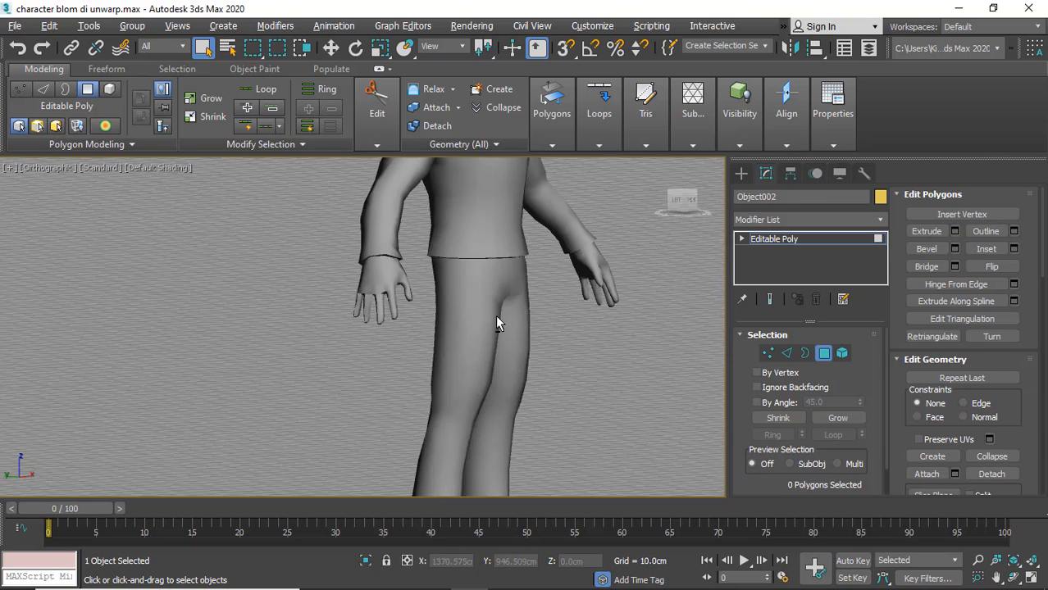
left_click(488, 316)
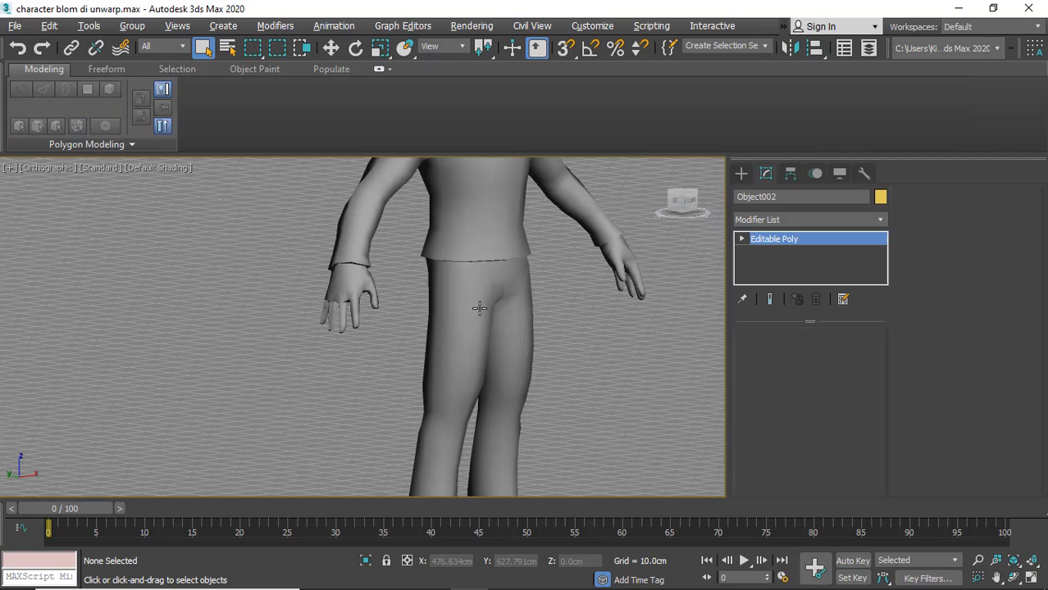
left_click(480, 305)
left_click(484, 307)
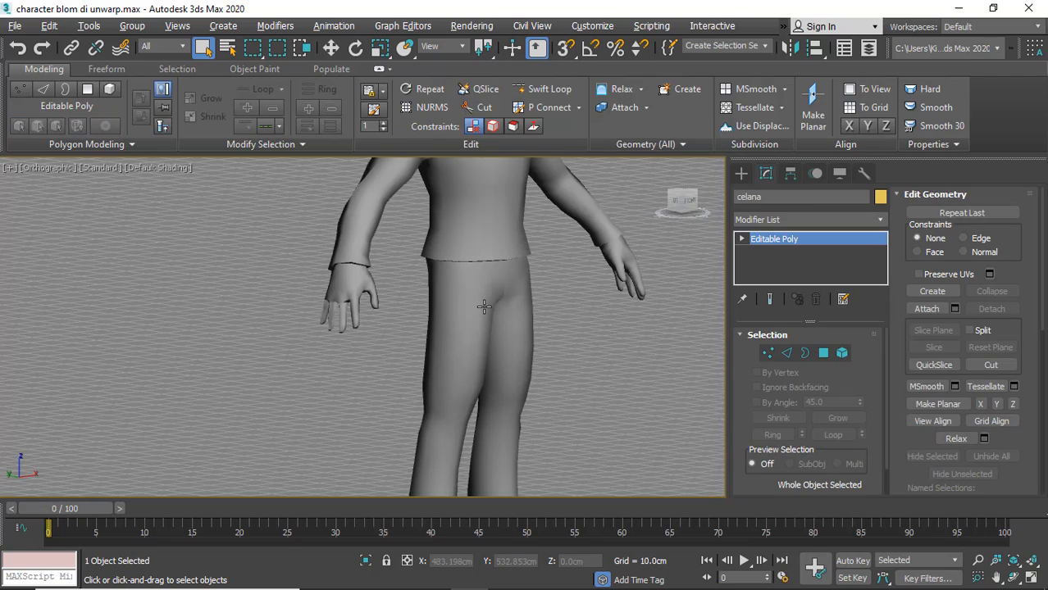
Open the upper body object for polygon editing in wireframe, viewed from the left side
key("F3")
scroll(544, 295, "down", 3)
middle_click_drag(544, 295, 624, 339, "alt")
left_click(554, 230)
left_click(684, 202)
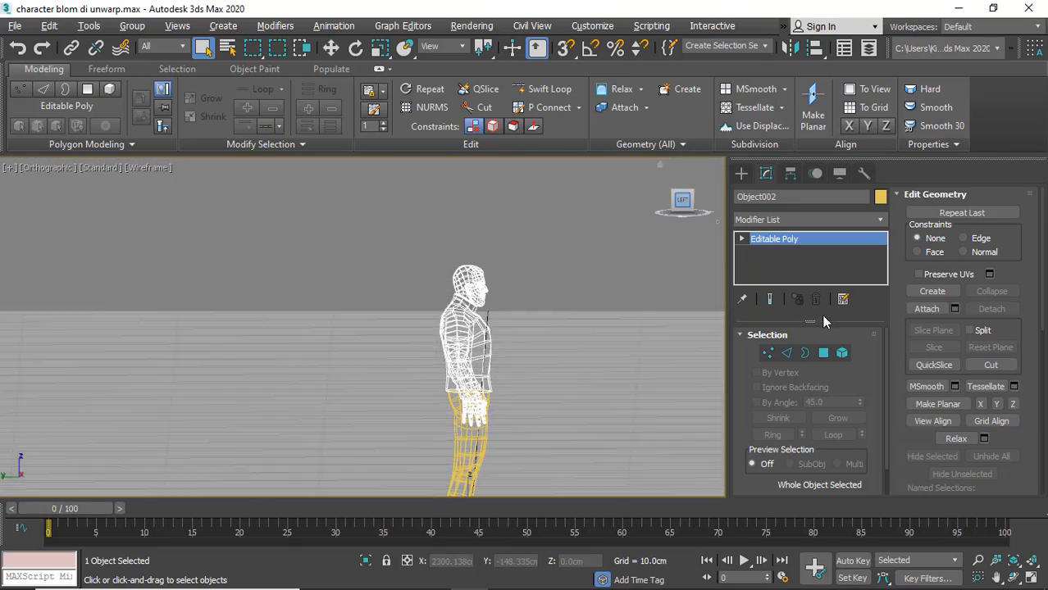
key("4")
scroll(488, 291, "up", 8)
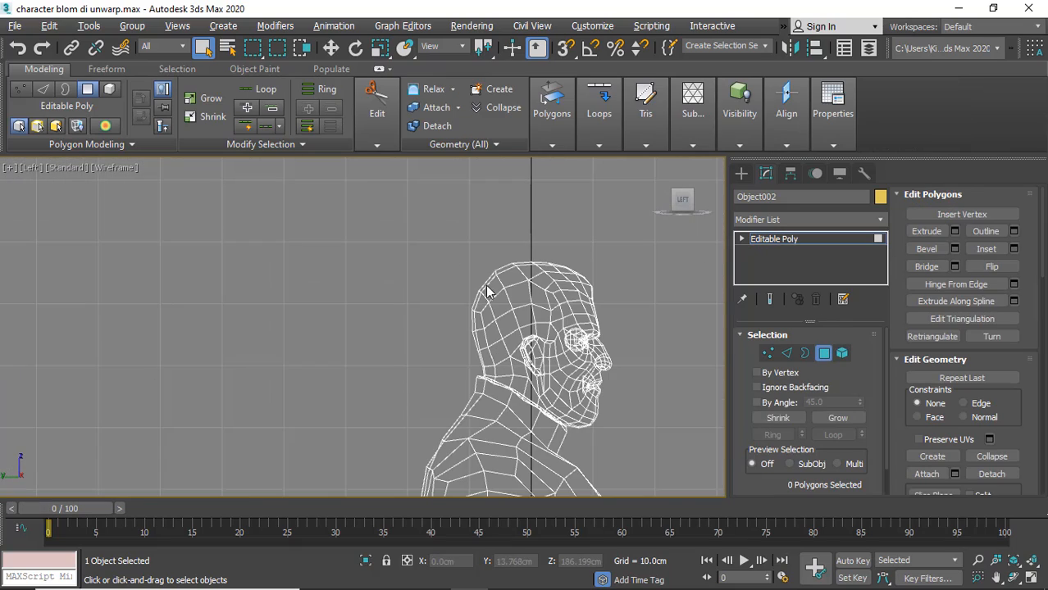
scroll(530, 262, "up", 5)
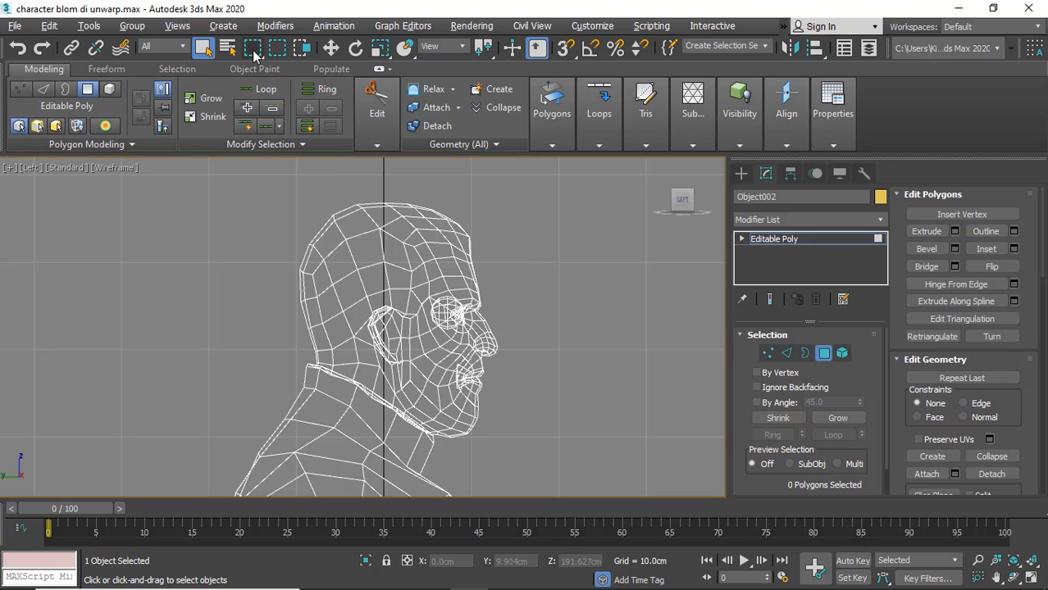
Select the head polygons above the shirt collar, including the jaw and chin, using a lasso selection region
left_click_drag(508, 210, 666, 357)
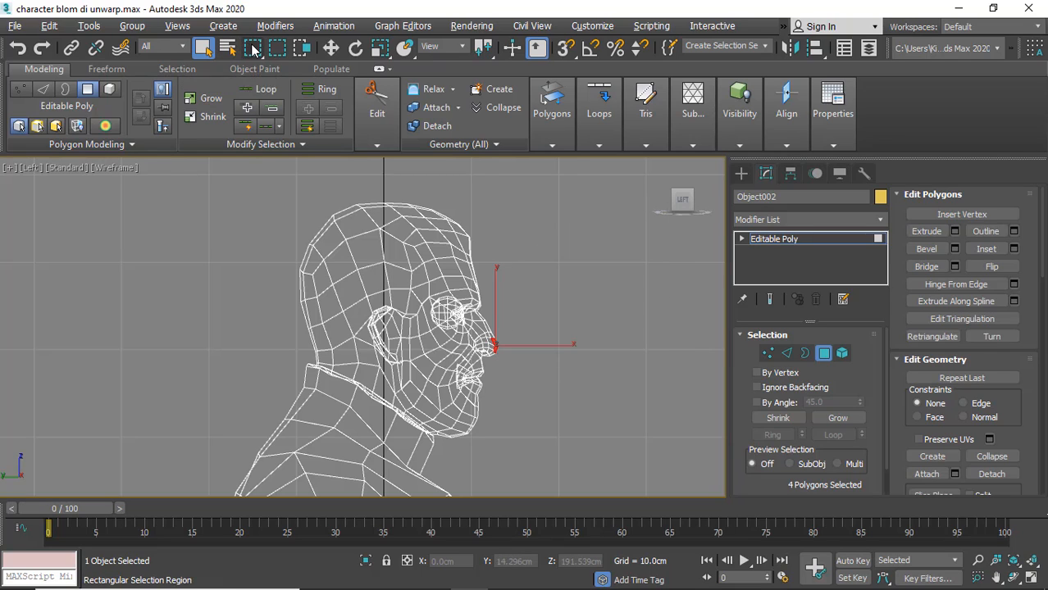
left_click(253, 50)
left_click_drag(253, 50, 257, 145)
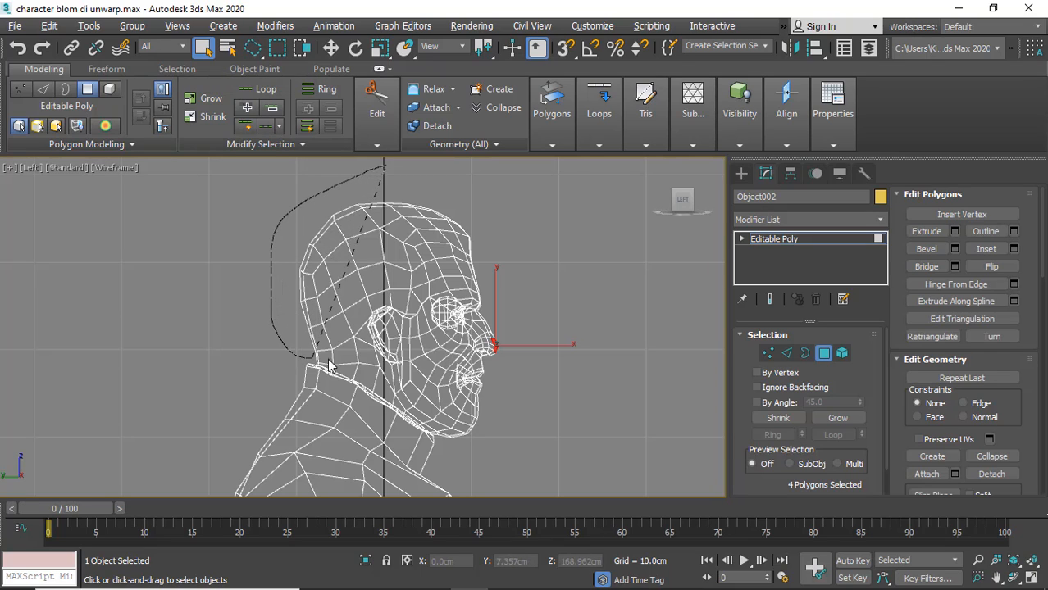
mouse_move(328, 365)
left_mouse_down()
mouse_move(383, 374)
mouse_move(654, 261)
mouse_move(369, 180)
mouse_move(382, 170)
left_mouse_up()
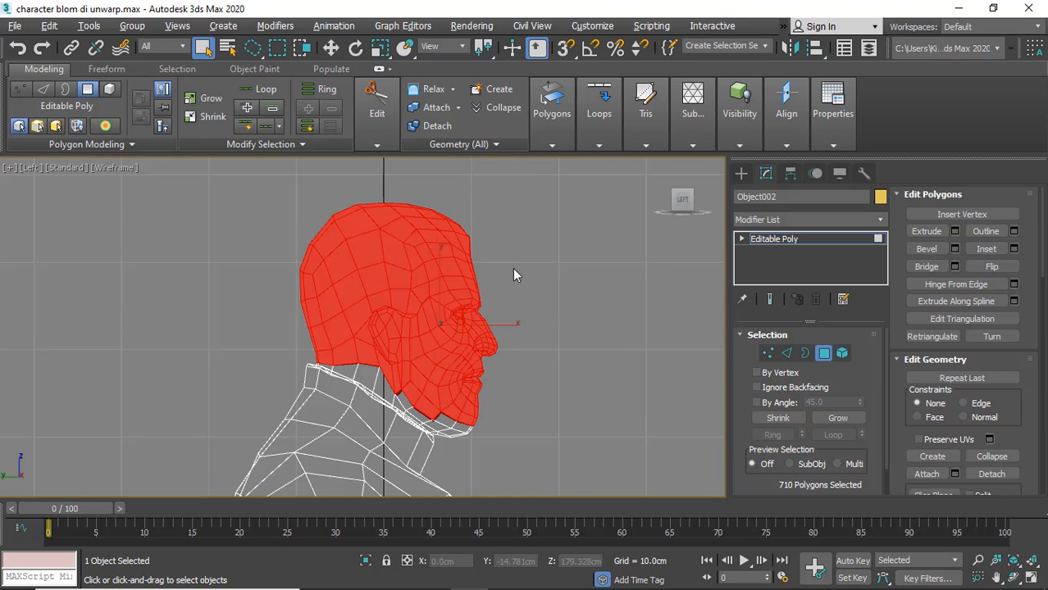
scroll(515, 272, "up", 3)
mouse_move(217, 275)
left_mouse_down()
mouse_move(212, 313)
mouse_move(321, 354)
mouse_move(361, 386)
mouse_move(500, 298)
mouse_move(500, 287)
left_mouse_up()
scroll(501, 279, "up", 4)
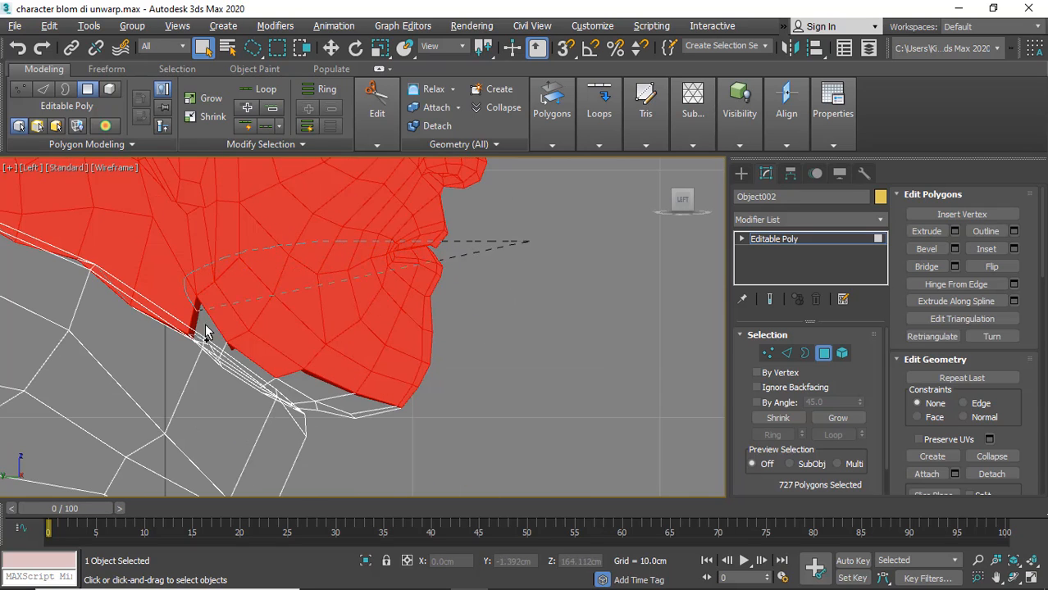
left_click_drag(205, 332, 336, 421)
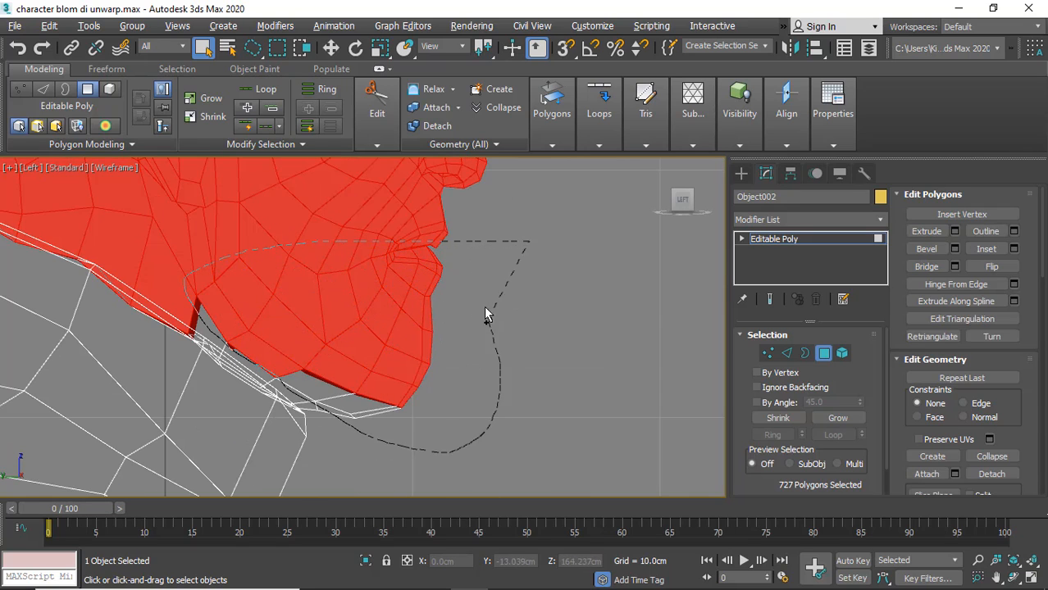
left_click_drag(485, 316, 484, 313)
scroll(386, 295, "down", 4)
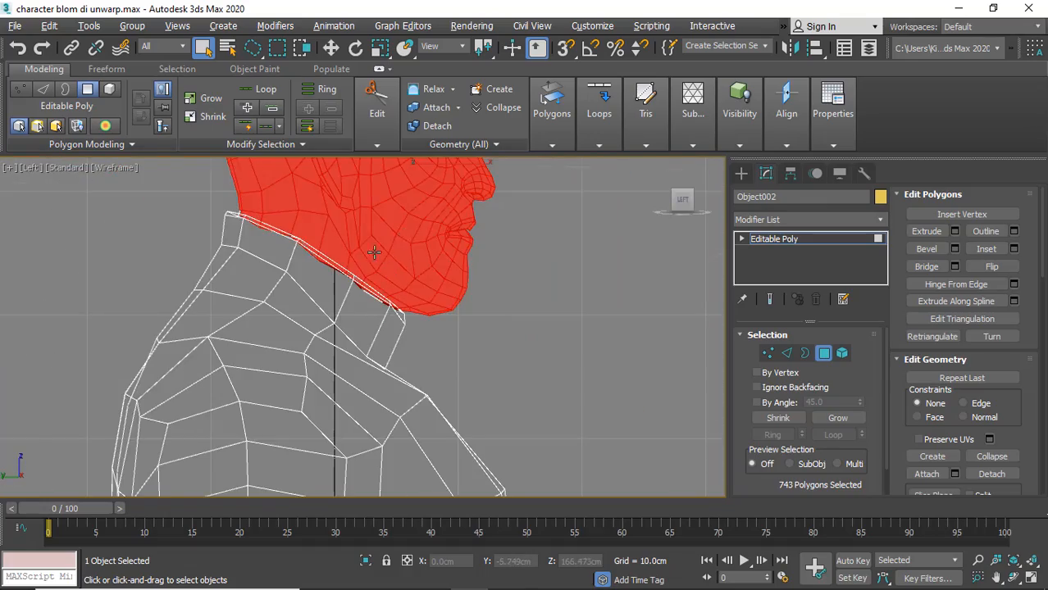
Add the missed polygons along the lower neck edge, including two at the back, to the head selection
middle_click_drag(373, 253, 361, 316, "alt")
scroll(486, 264, "up", 5)
left_click(429, 313, "ctrl")
scroll(472, 295, "down", 5)
scroll(413, 350, "up", 3)
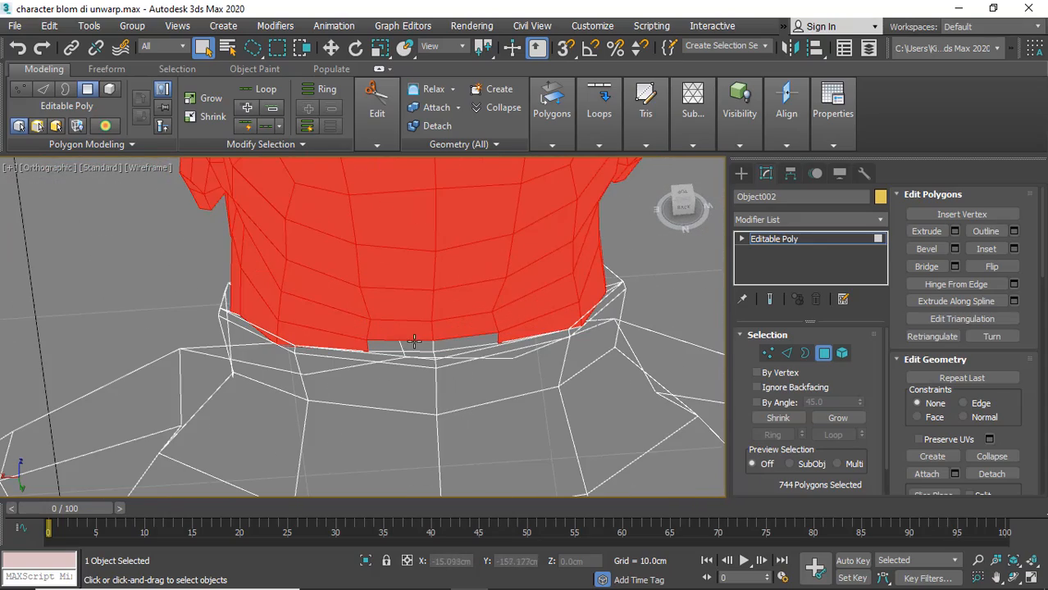
left_click(414, 341, "ctrl")
left_click(469, 340, "ctrl")
scroll(440, 319, "down", 5)
middle_click_drag(361, 287, 657, 219, "alt")
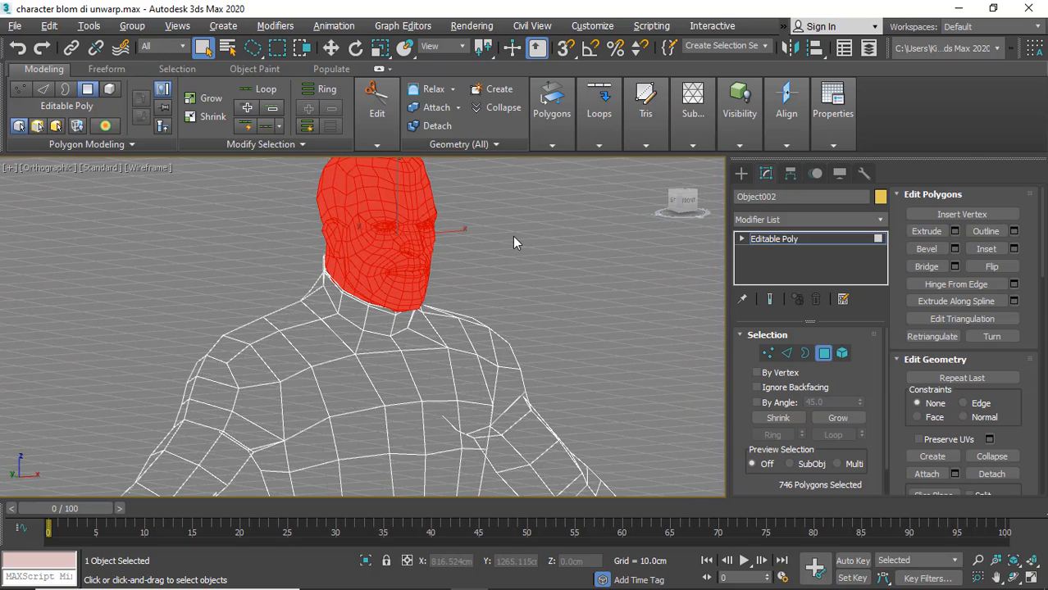
Detach the selected head polygons as a separate object, leave polygon editing, and select the detached head
key("alt+d")
left_click(577, 311)
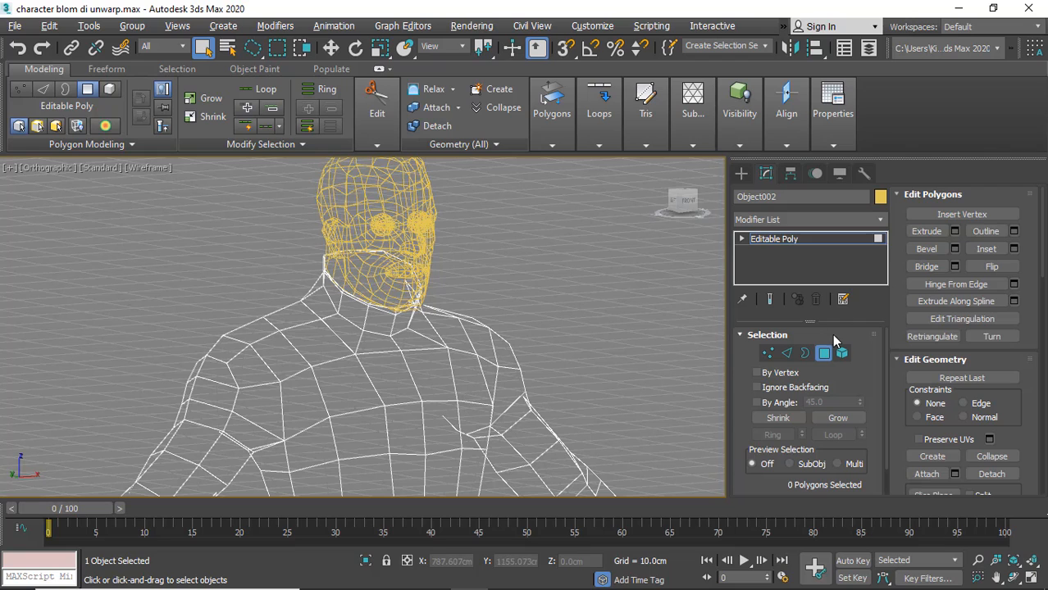
left_click(823, 353)
left_click(549, 279)
left_click(418, 259)
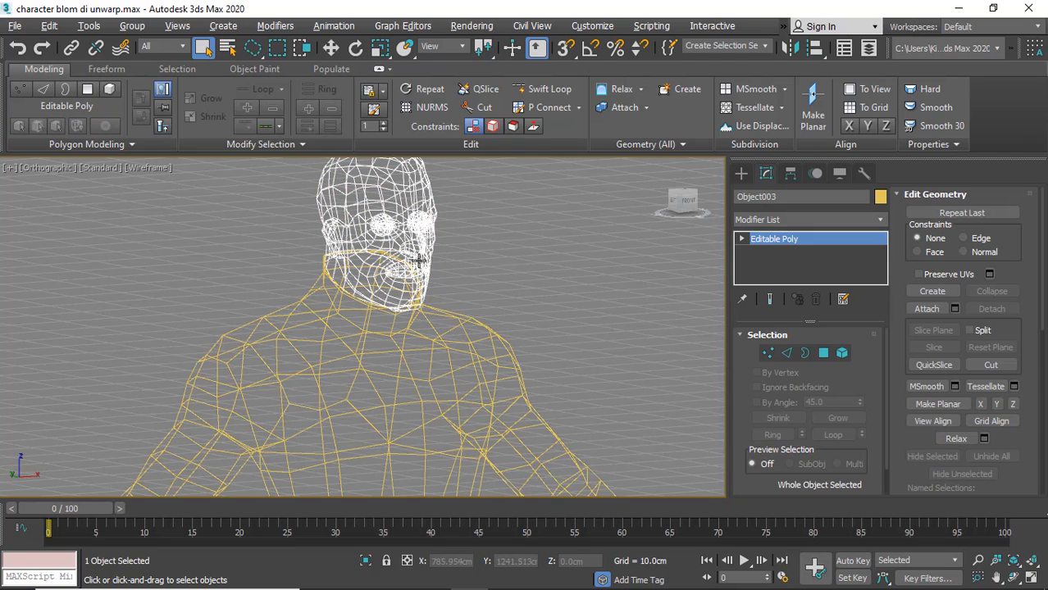
Display the model shaded with edged faces and select the remaining upper body object
scroll(408, 273, "down", 2)
key("F3")
key("F4")
middle_click_drag(410, 287, 428, 281, "alt")
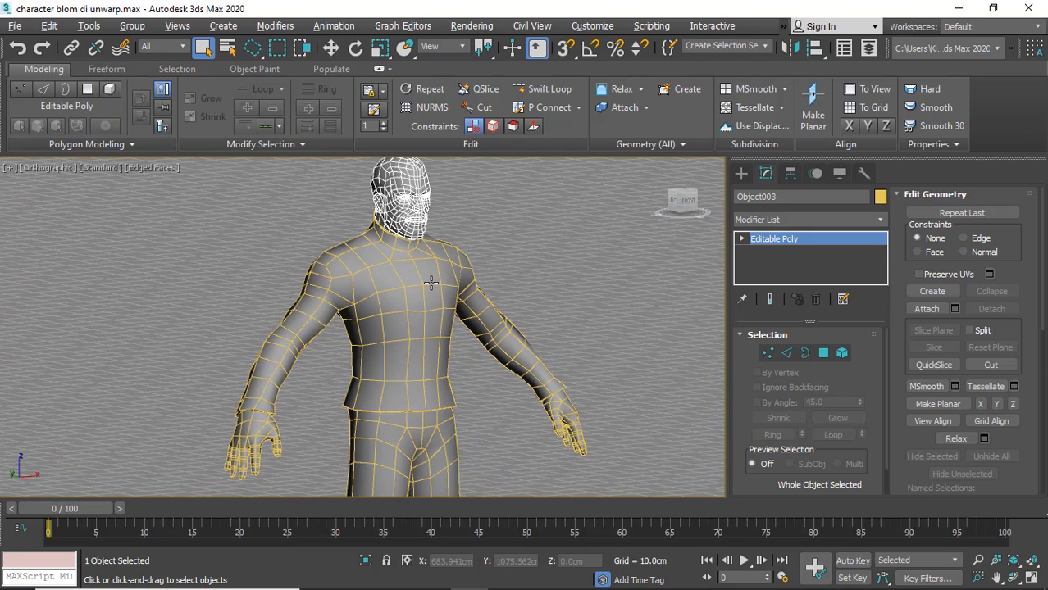
left_click(529, 308)
middle_click_drag(526, 308, 480, 270)
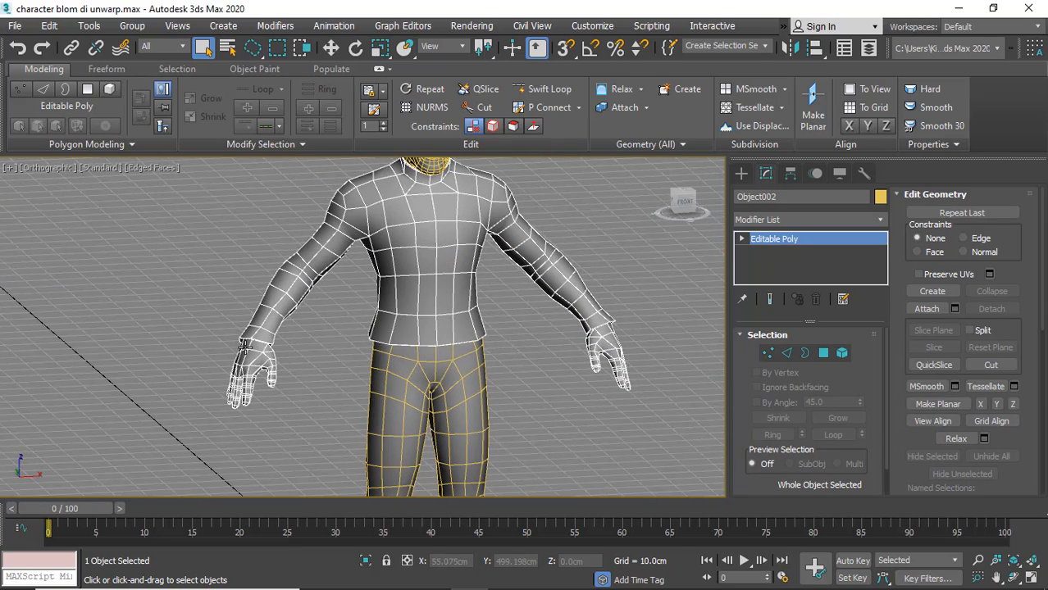
middle_click_drag(463, 408, 415, 445)
scroll(415, 451, "down", 2)
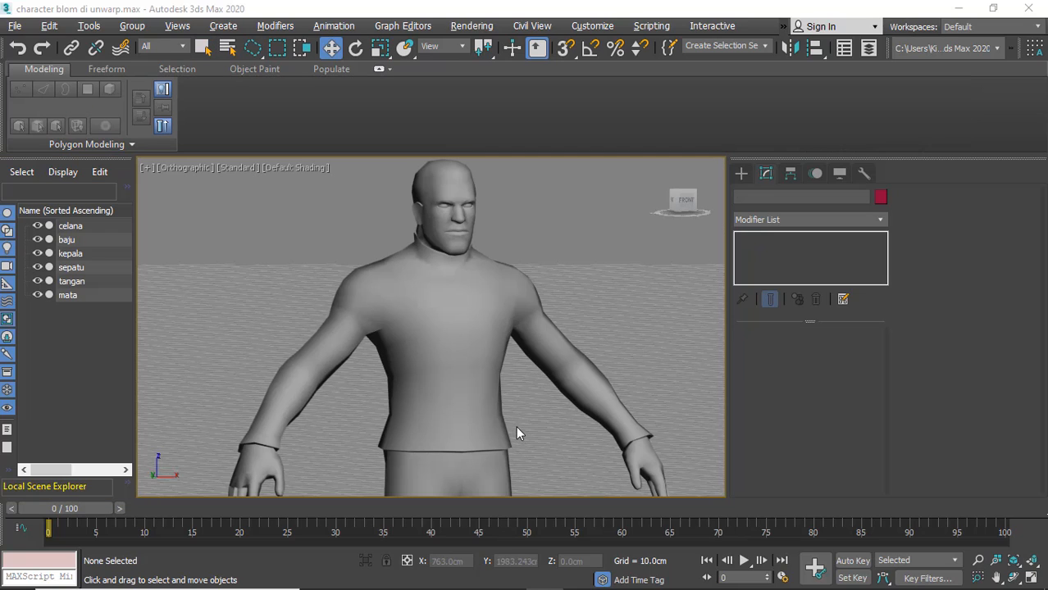
Examine the character separated into named objects, with its wireframe edges shown and hidden
middle_click_drag(517, 428, 524, 386)
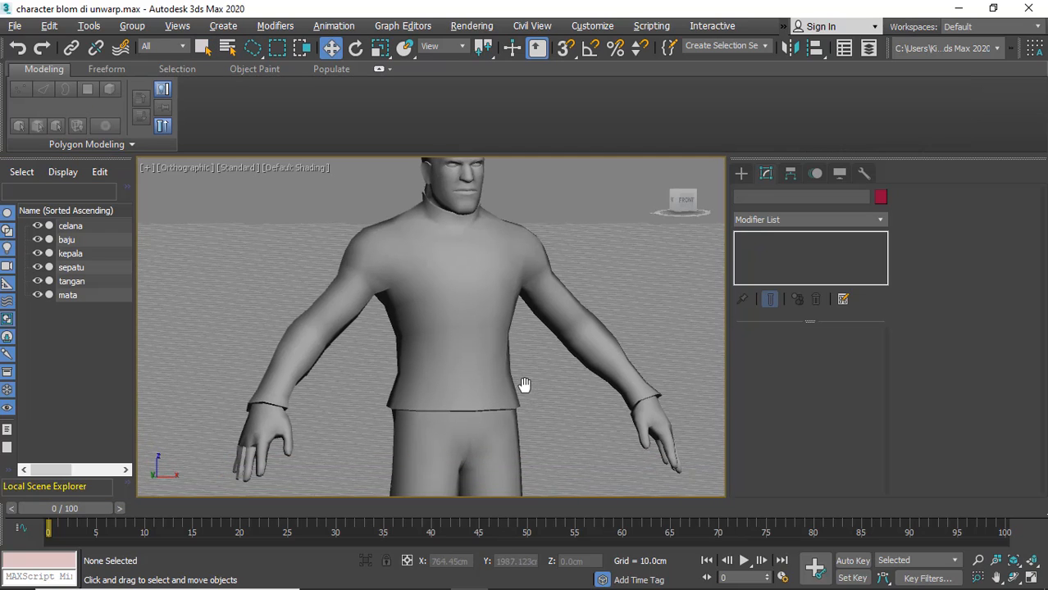
scroll(520, 371, "down", 2)
middle_click_drag(525, 326, 507, 319)
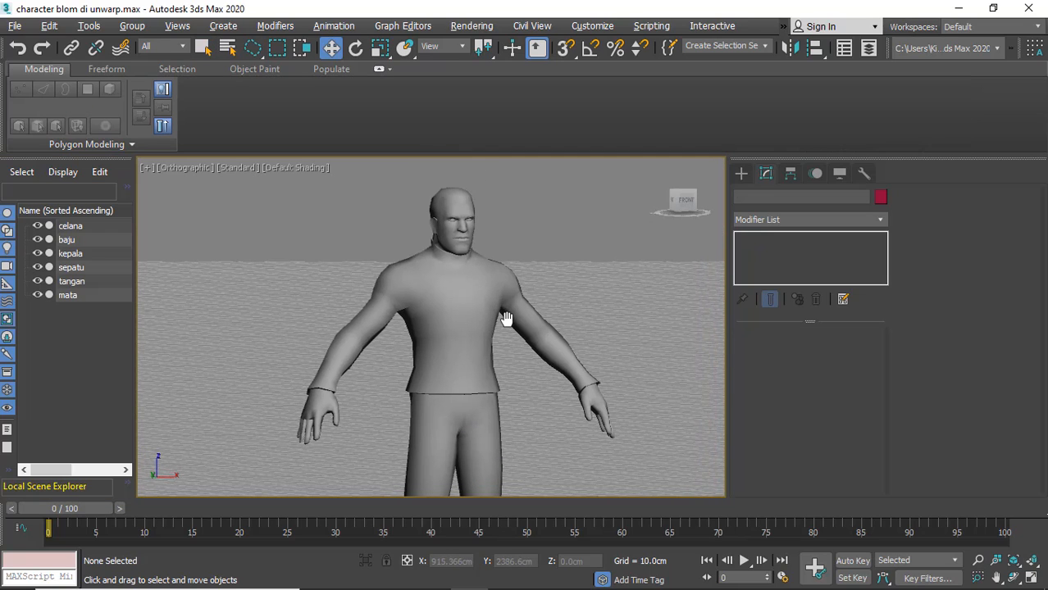
key("F3")
key("F3")
key("F4")
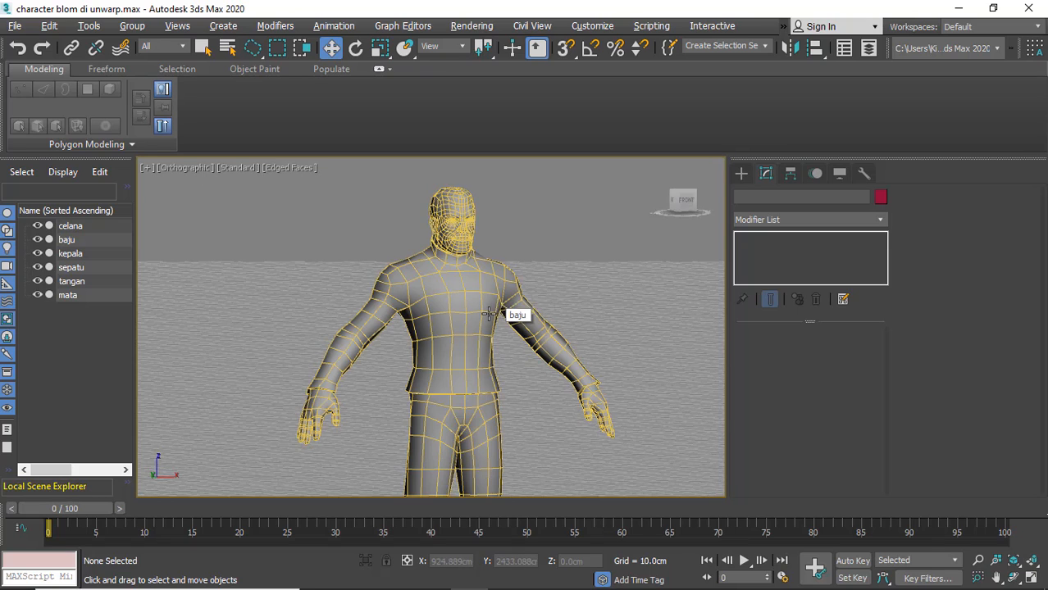
scroll(492, 324, "down", 1)
key("F4")
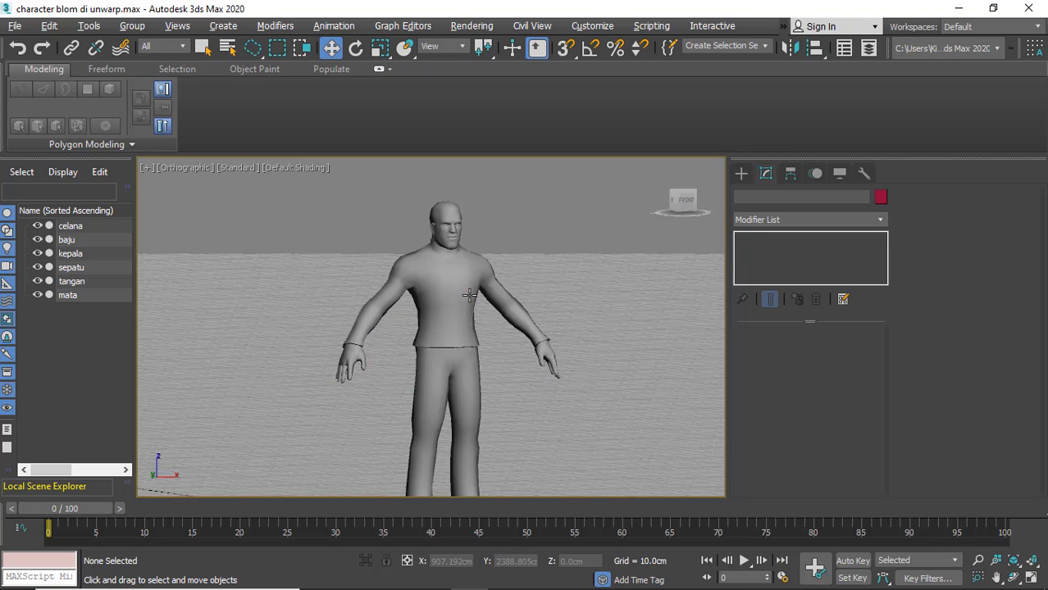
Select the shirt object baju and display the model with edged faces
left_click(466, 308)
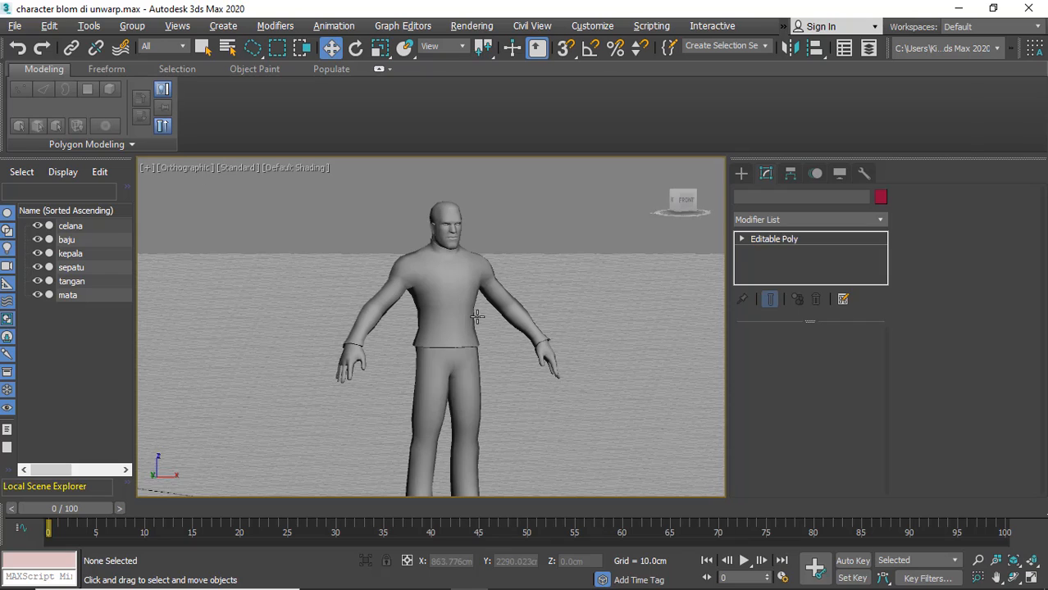
middle_click_drag(493, 327, 477, 291)
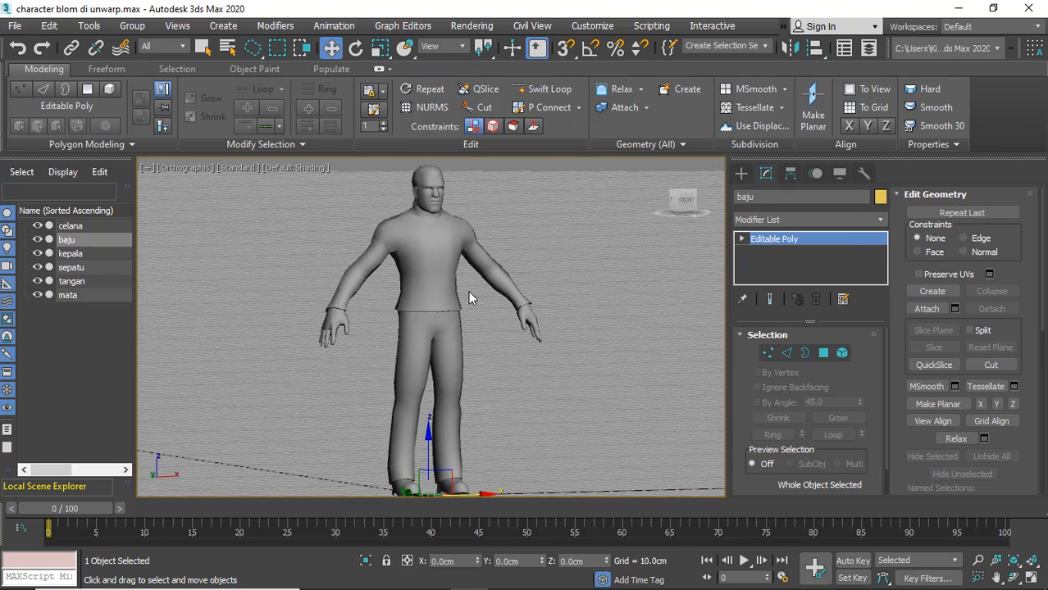
key("F4")
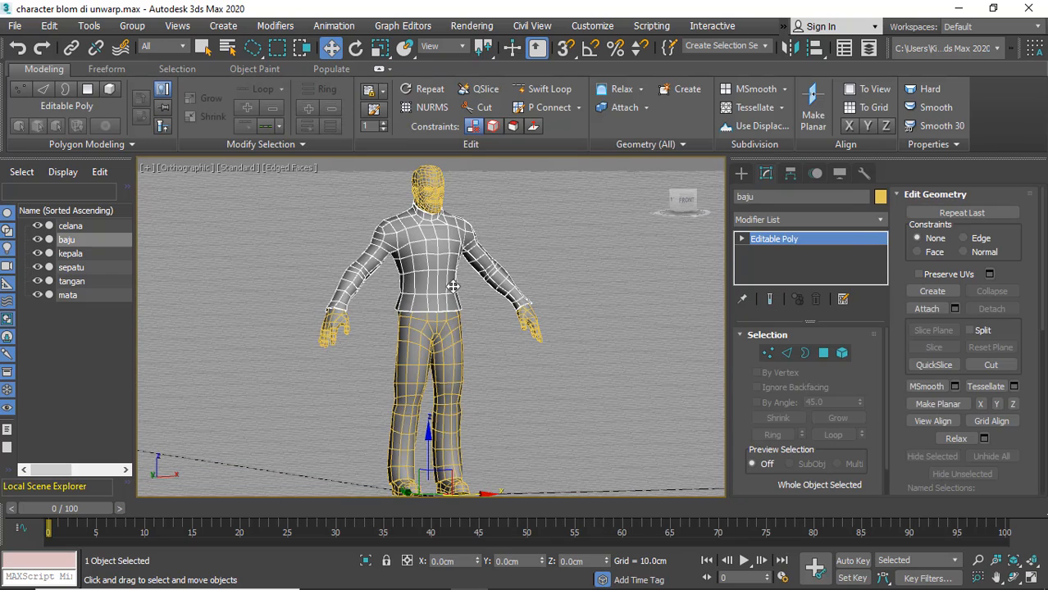
Toggle the visibility of the trousers, shirt, head and eye objects in turn to check that they are separate
left_click(35, 227)
left_click(35, 227)
left_click(35, 227)
left_click(35, 227)
left_click(35, 227)
left_click(35, 227)
left_click(36, 226)
left_click(36, 241)
left_click(36, 241)
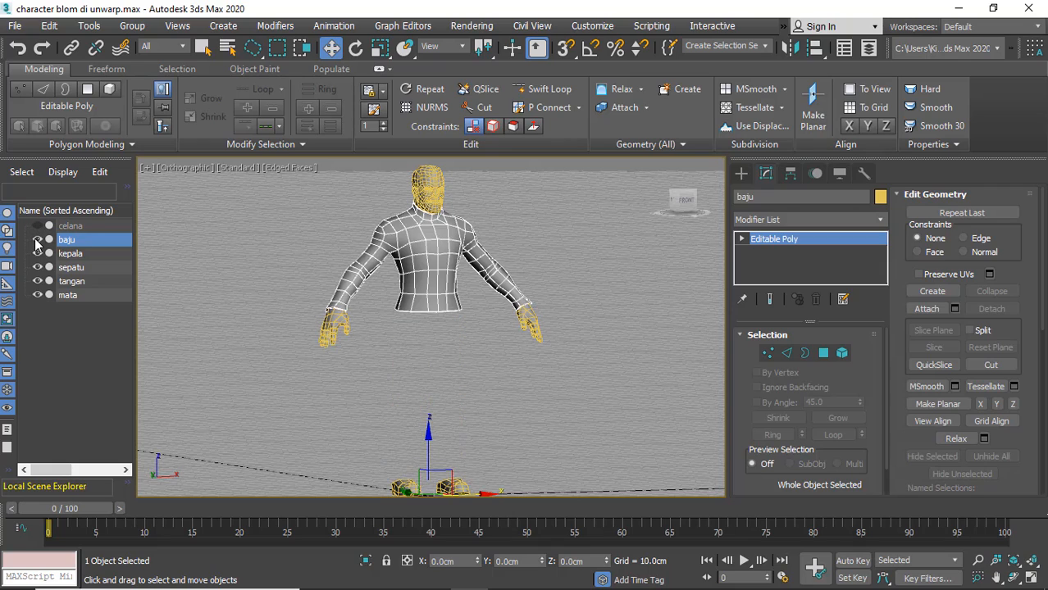
left_click(35, 241)
left_click(36, 254)
left_click(36, 254)
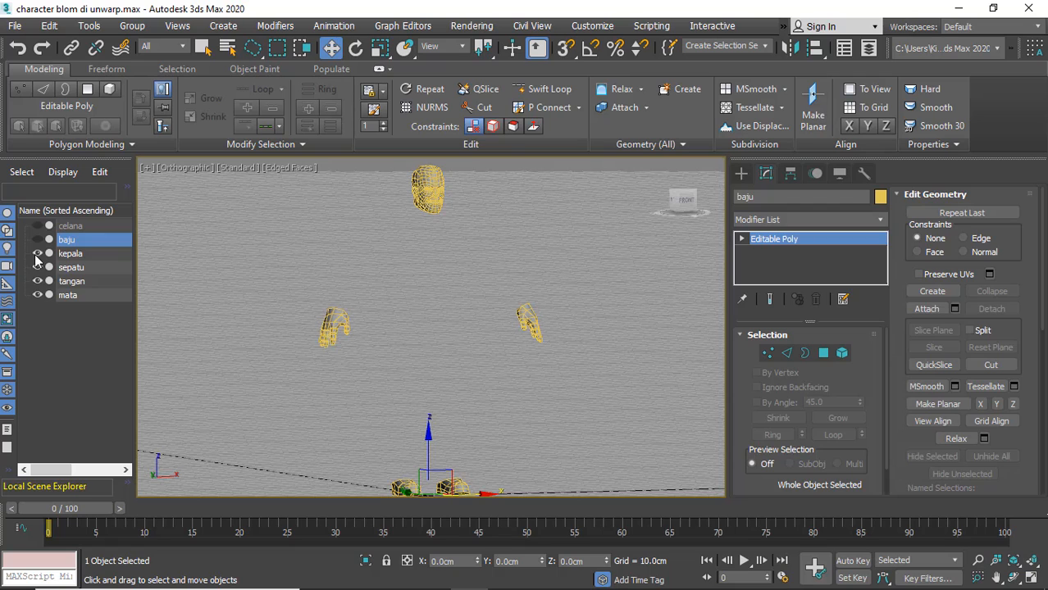
left_click(39, 277)
left_click(39, 277)
Inspect the head with the shirt, trousers and eyes hidden, and show all character objects again
scroll(418, 271, "up", 5)
middle_click_drag(524, 203, 496, 350)
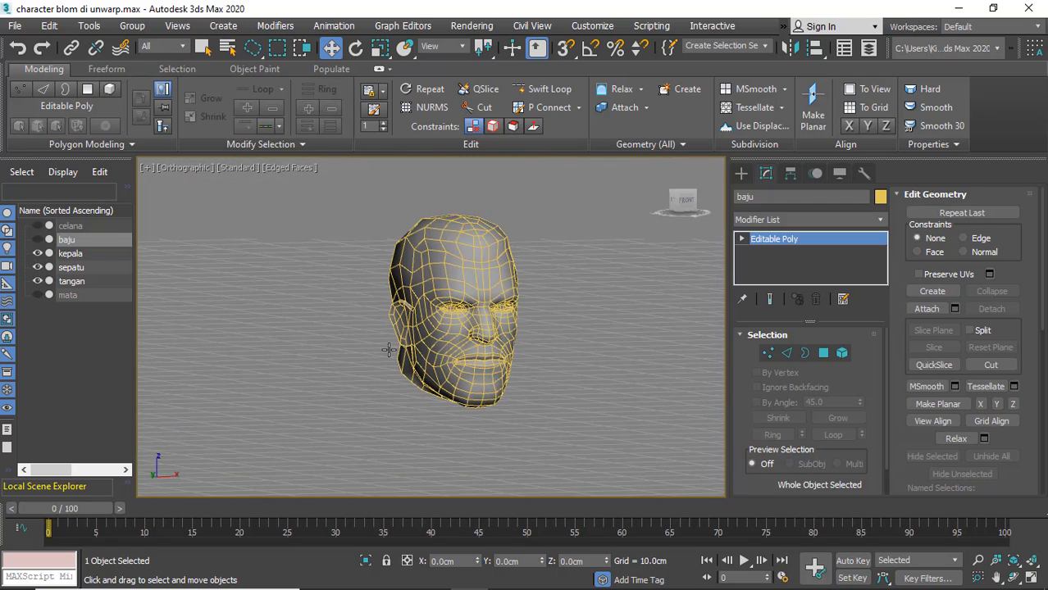
left_click(37, 295)
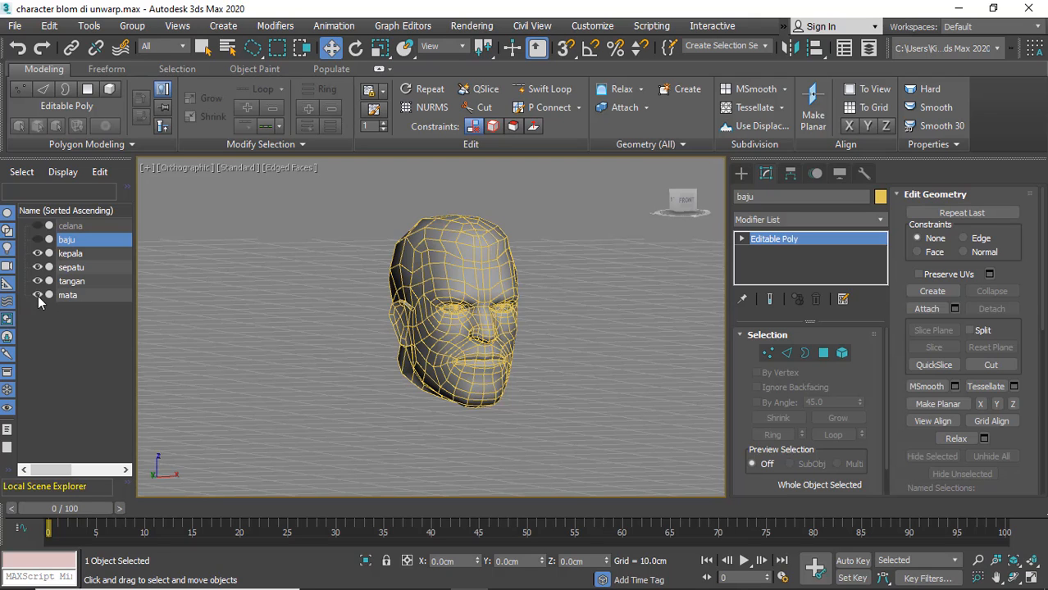
left_click(38, 240)
scroll(183, 256, "down", 5)
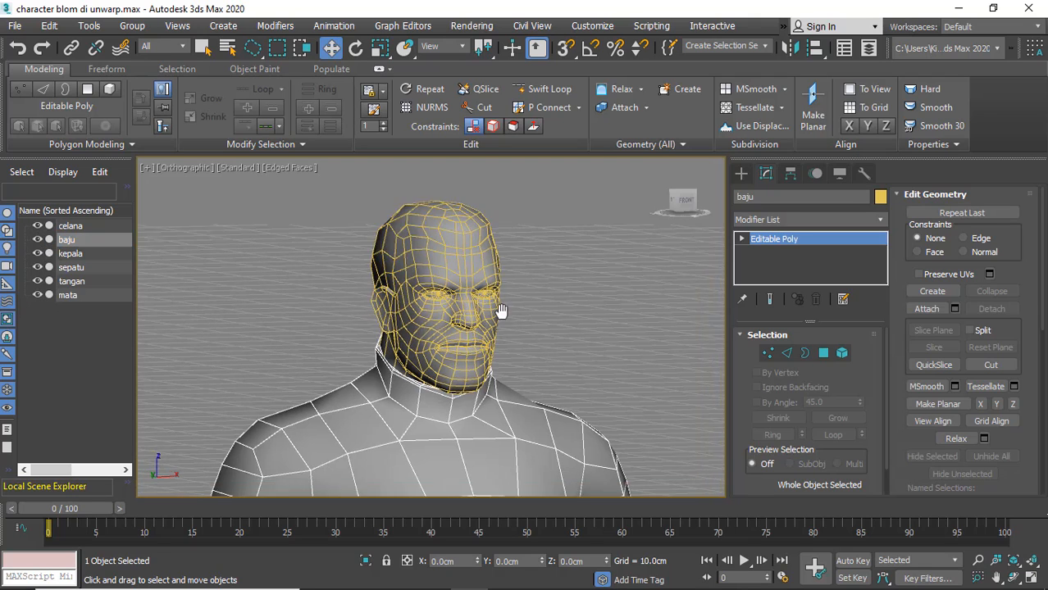
Select the head and the shirt in turn and examine each object's extent with edged faces shown
left_click(493, 292)
left_click(463, 296)
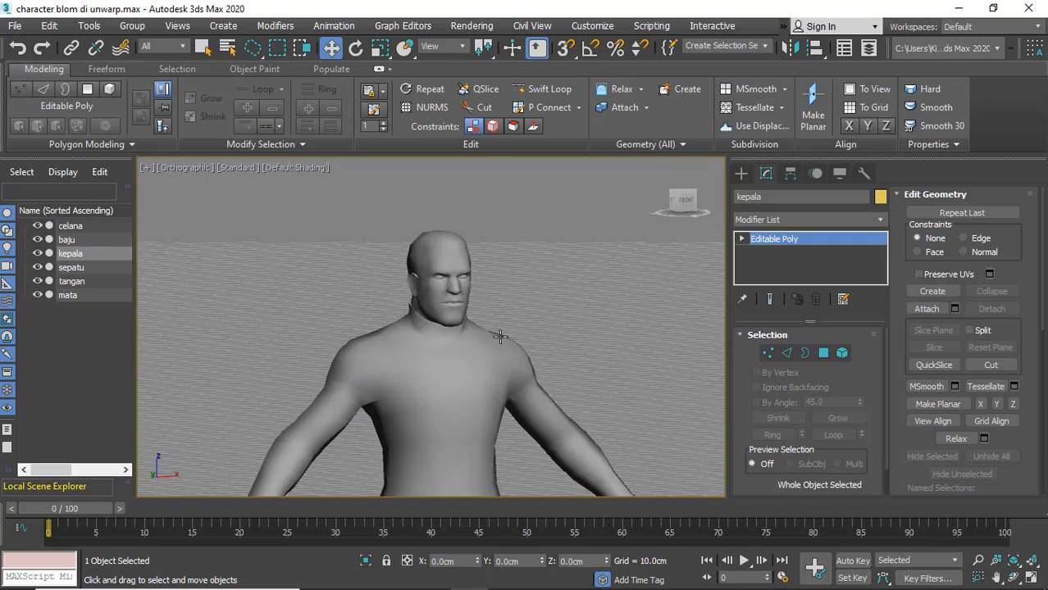
scroll(455, 287, "down", 3)
left_click(421, 284)
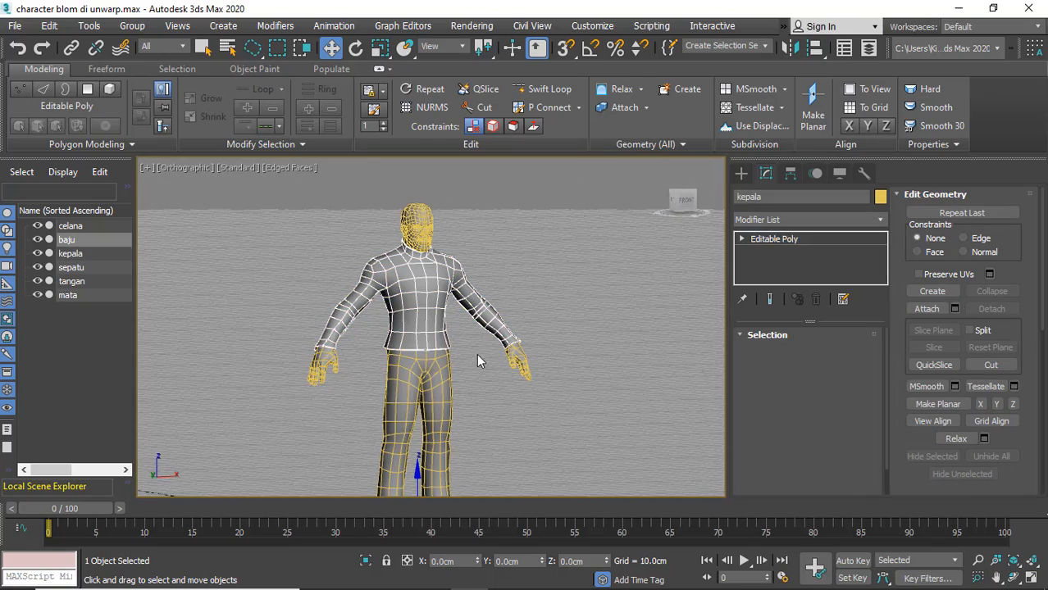
scroll(483, 397, "down", 3)
mouse_move(470, 293)
middle_mouse_down("alt")
mouse_move(478, 314)
mouse_move(469, 309)
middle_mouse_up("alt")
scroll(480, 315, "up", 2)
scroll(490, 311, "up", 2)
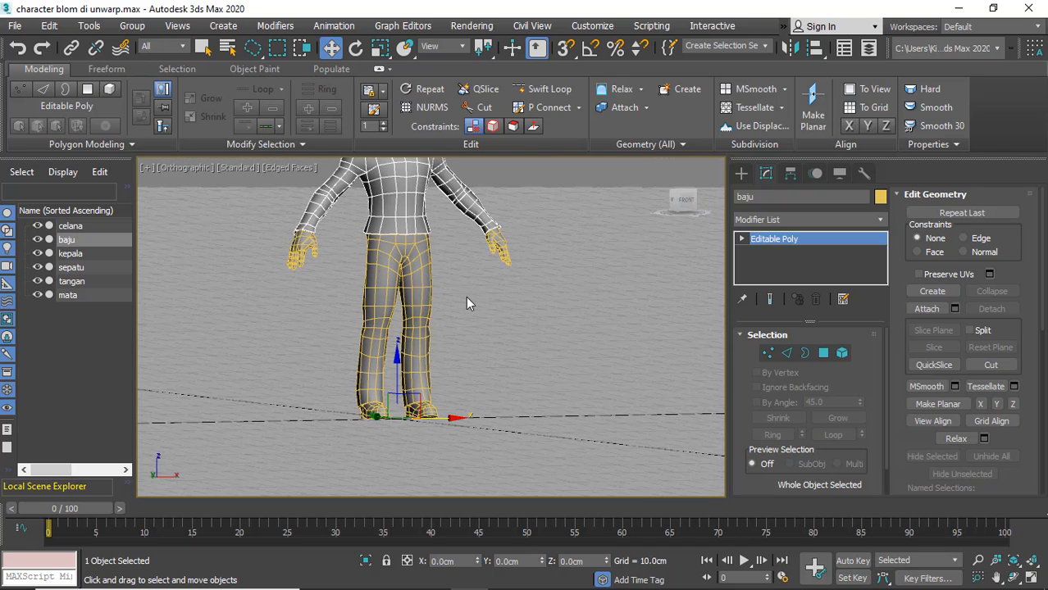
Select the trousers object celana, isolate it, and hide the viewport grid
left_click(438, 284)
left_click(425, 272)
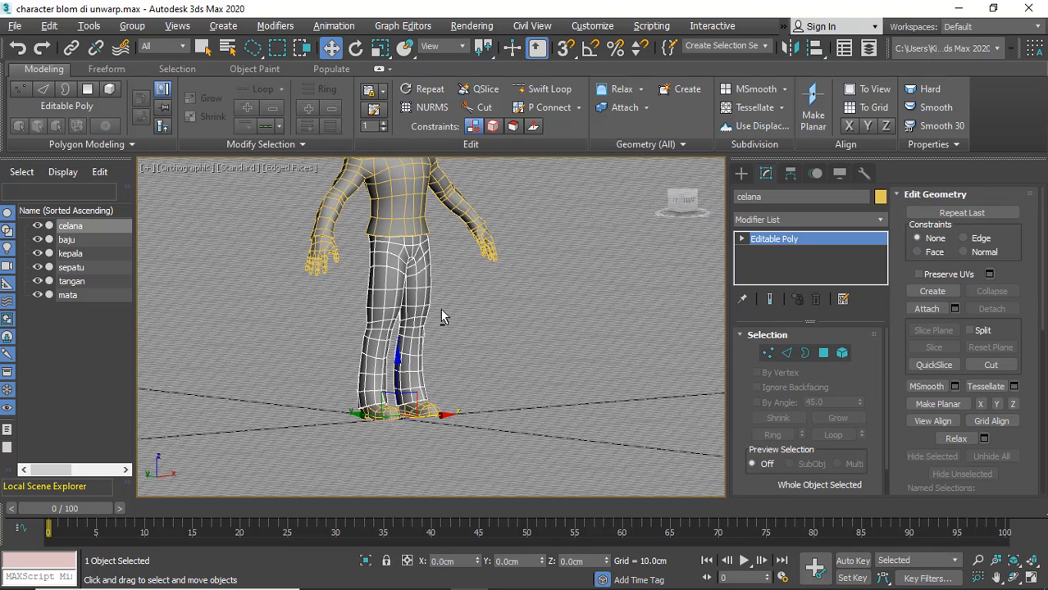
right_click(407, 287)
left_click(432, 163)
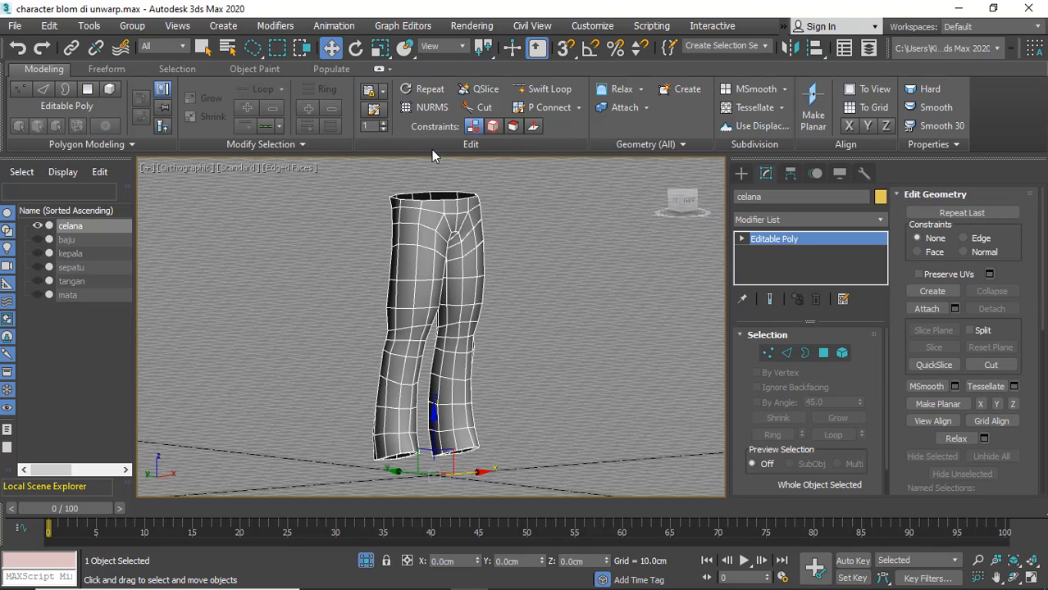
middle_click_drag(469, 325, 480, 287, "alt")
key("g")
key("g")
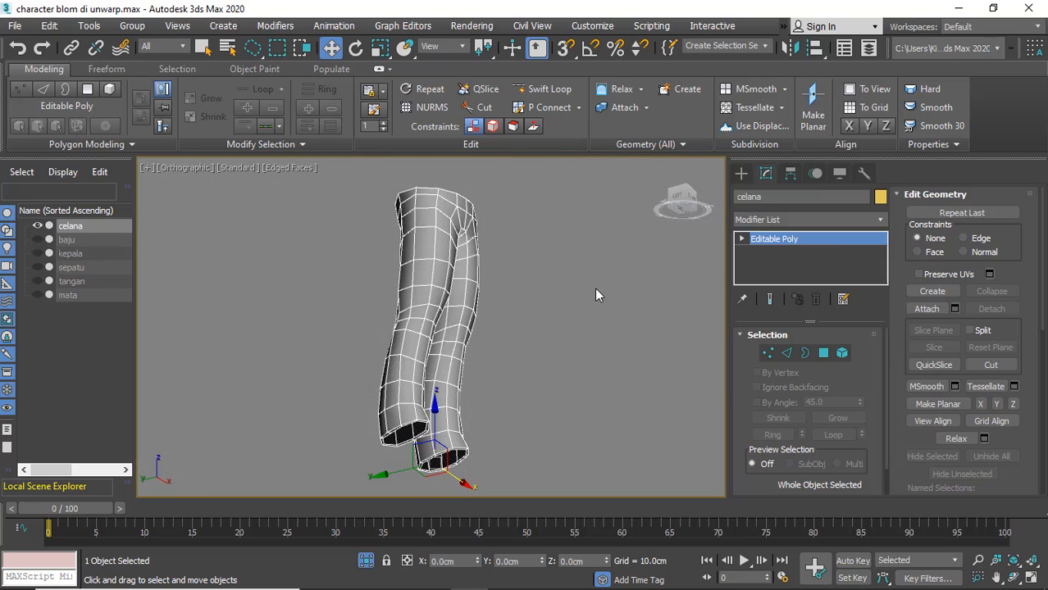
middle_click_drag(594, 287, 597, 305, "alt")
Add an Unwrap UVW modifier to the isolated trousers and open the UV editor beside the model
left_click(768, 220)
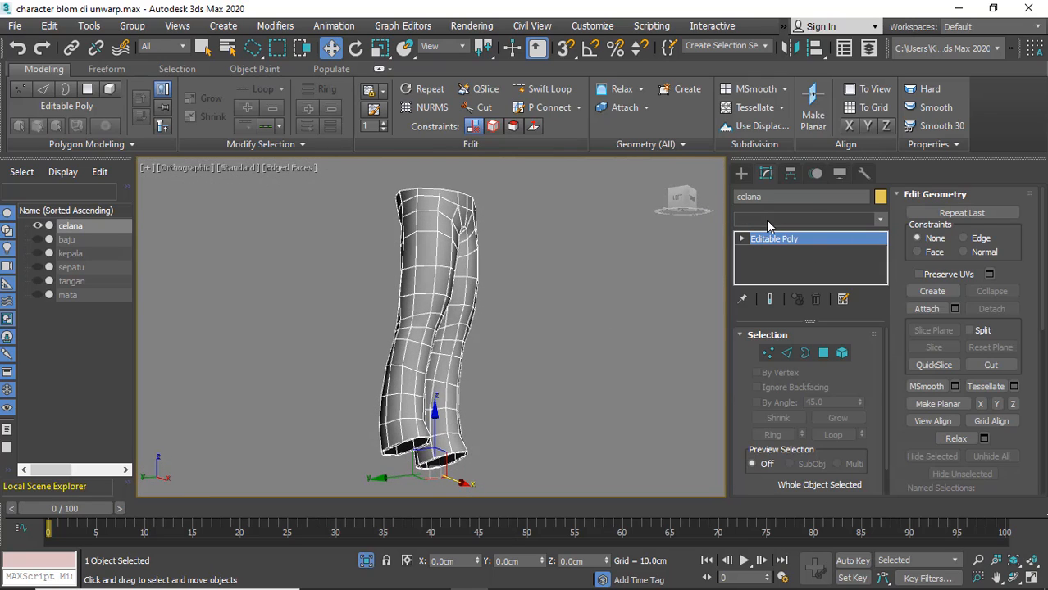
left_click(766, 219)
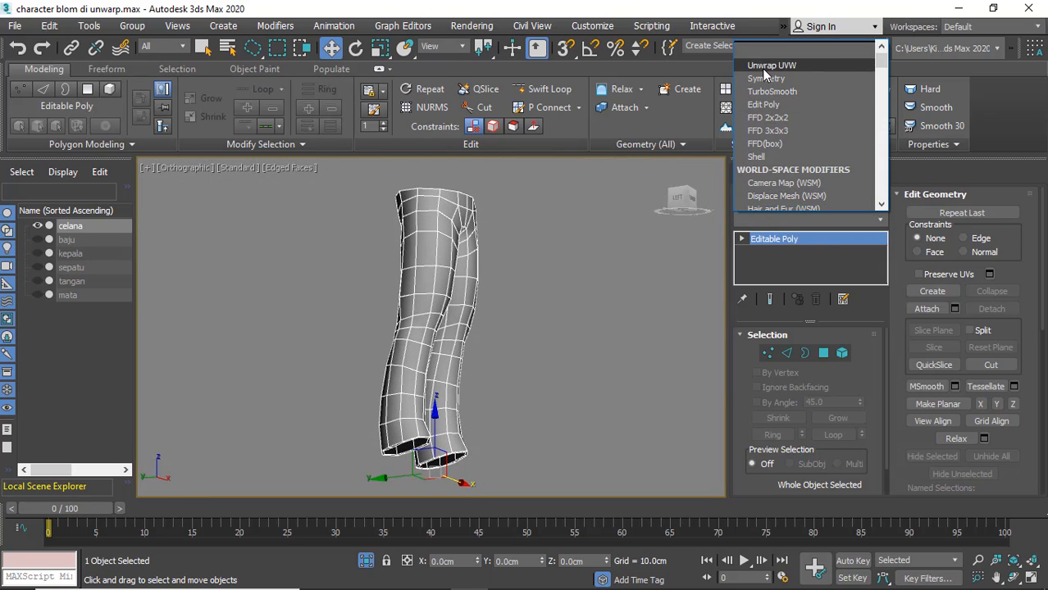
left_click(764, 69)
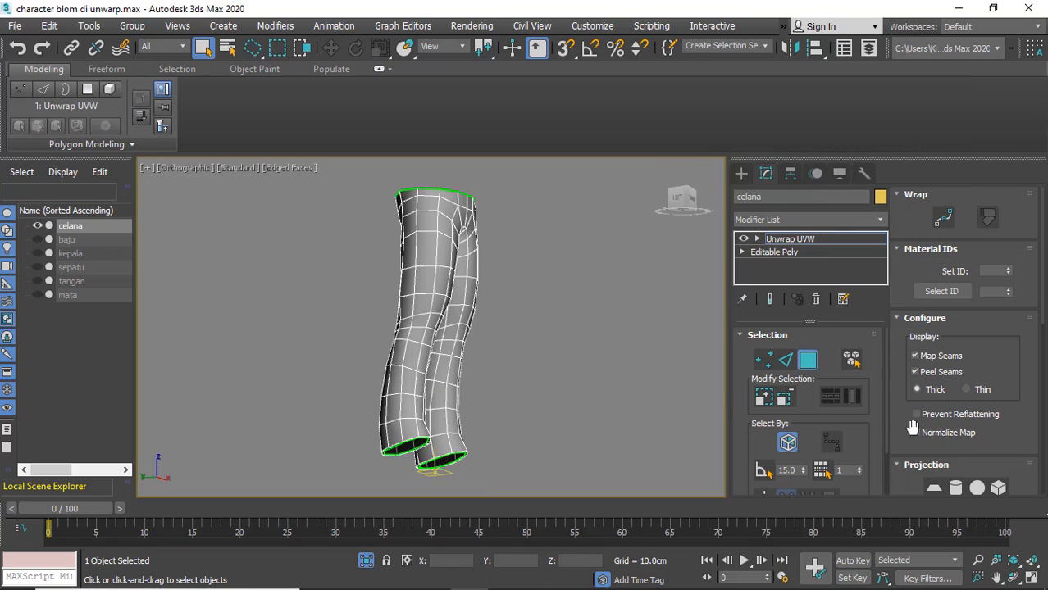
scroll(942, 416, "down", 4)
scroll(942, 416, "down", 5)
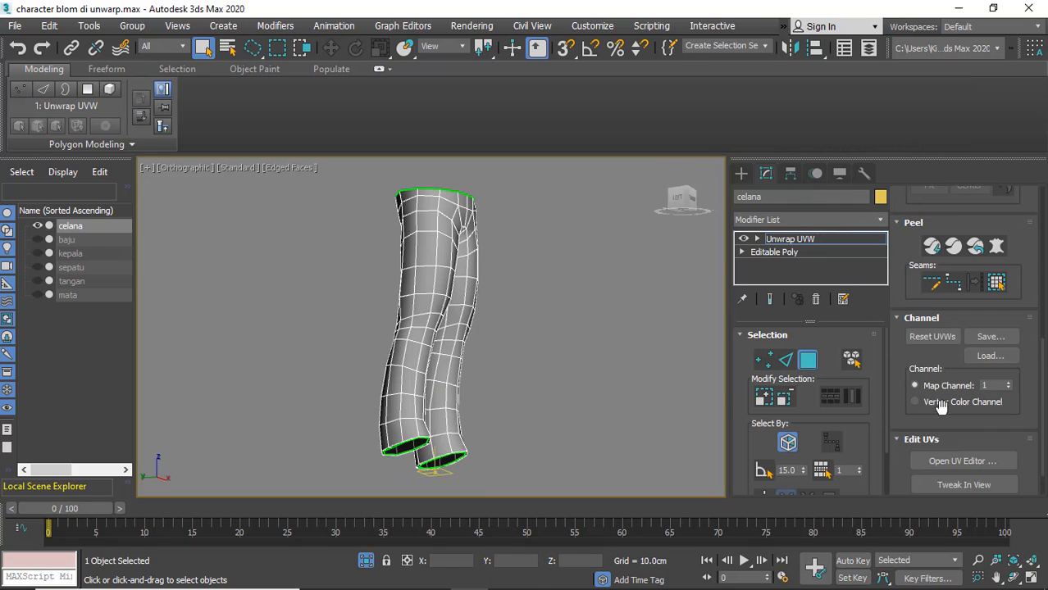
left_click(962, 415)
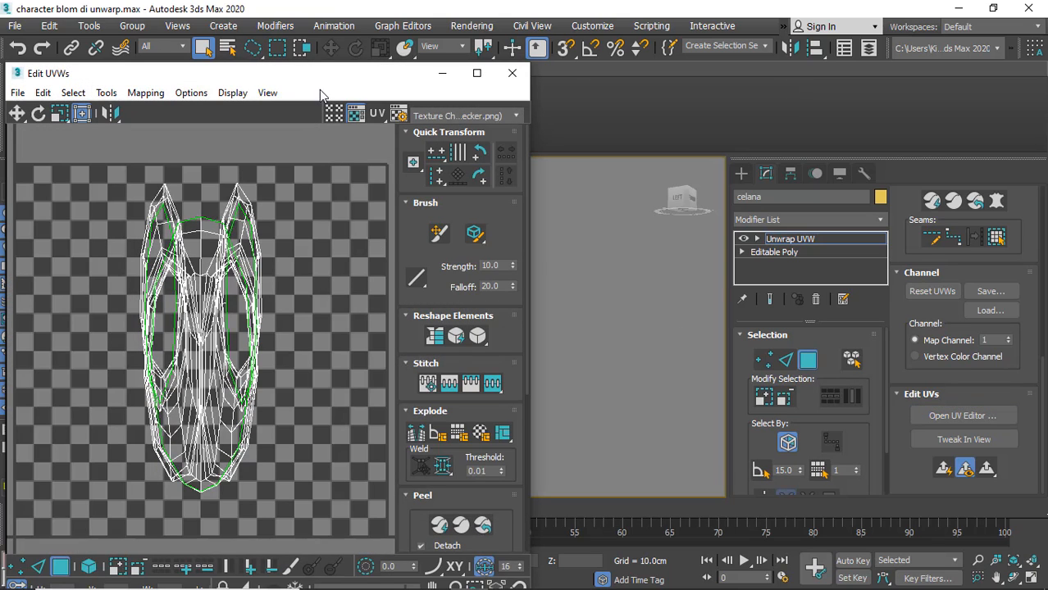
mouse_move(320, 86)
left_mouse_down()
mouse_move(357, 87)
mouse_move(335, 88)
left_mouse_up()
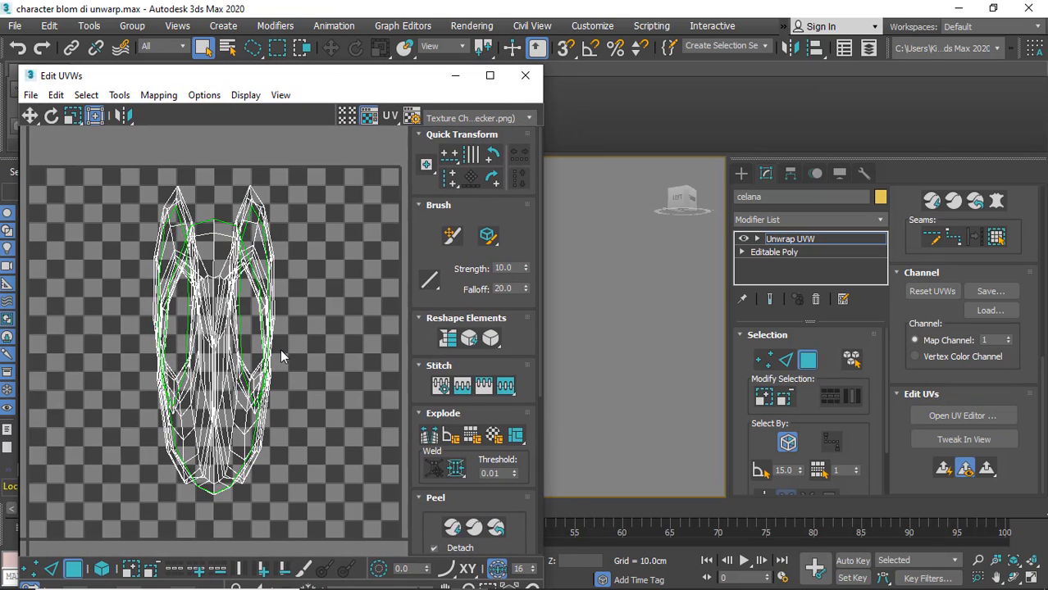
Select all trouser polygons and apply a planar map projection, trying the alignment axes and ending with X
key("ctrl+a")
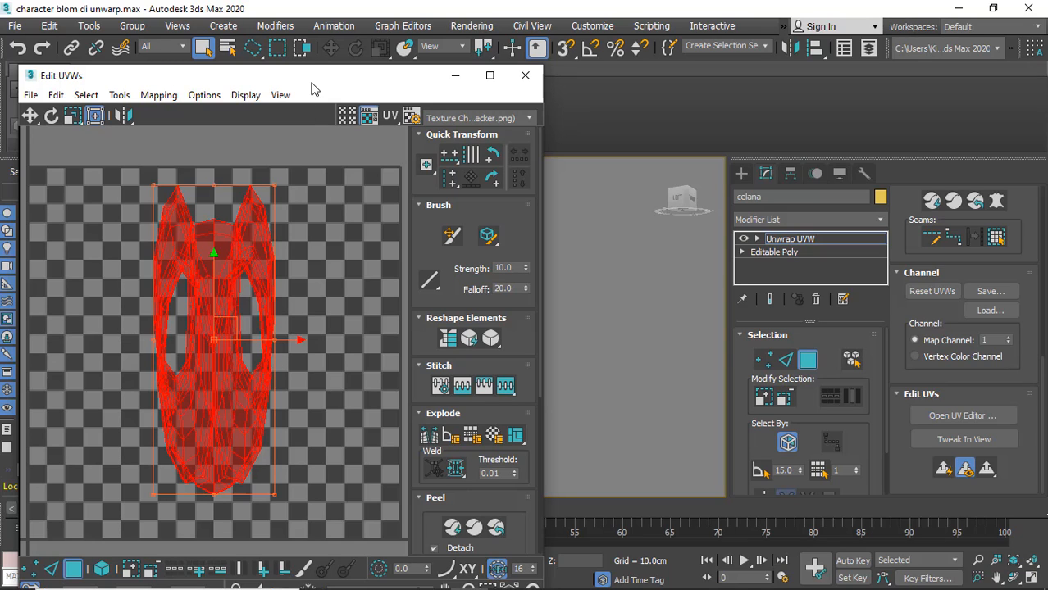
middle_click_drag(579, 297, 691, 293)
middle_click_drag(614, 310, 702, 316)
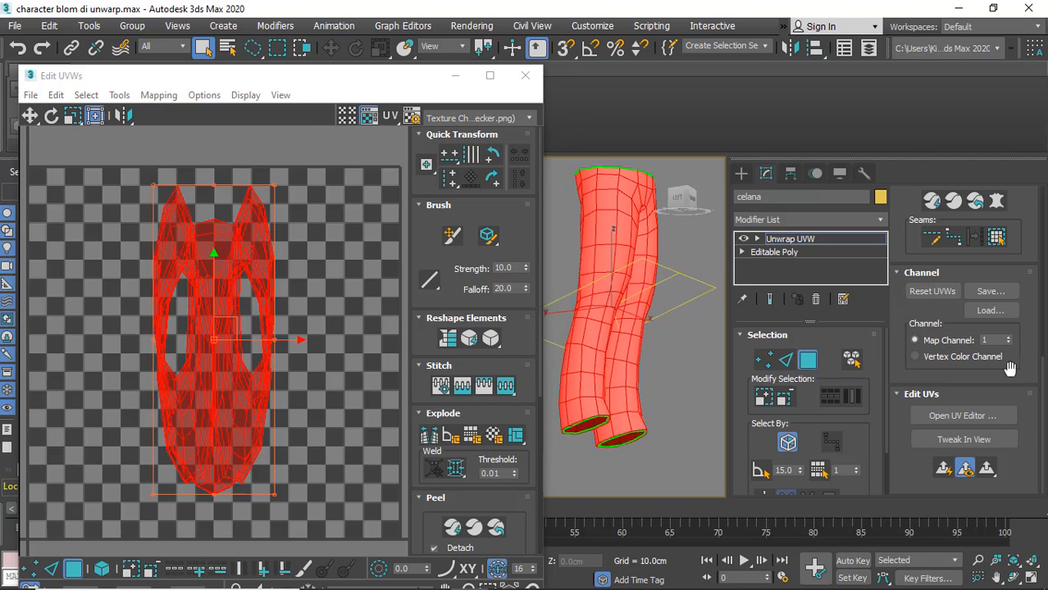
scroll(984, 354, "up", 5)
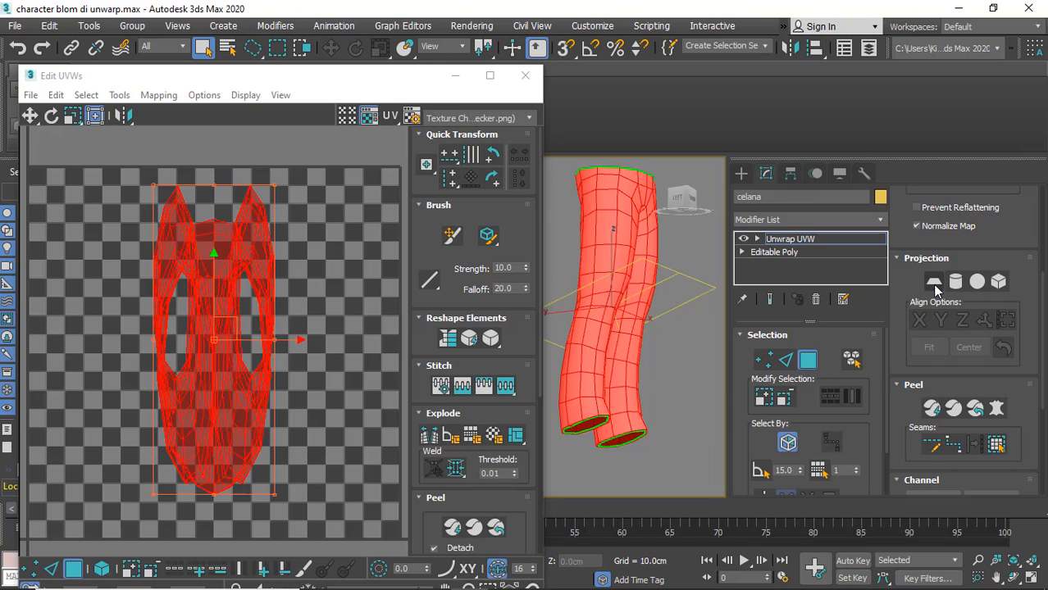
left_click(935, 283)
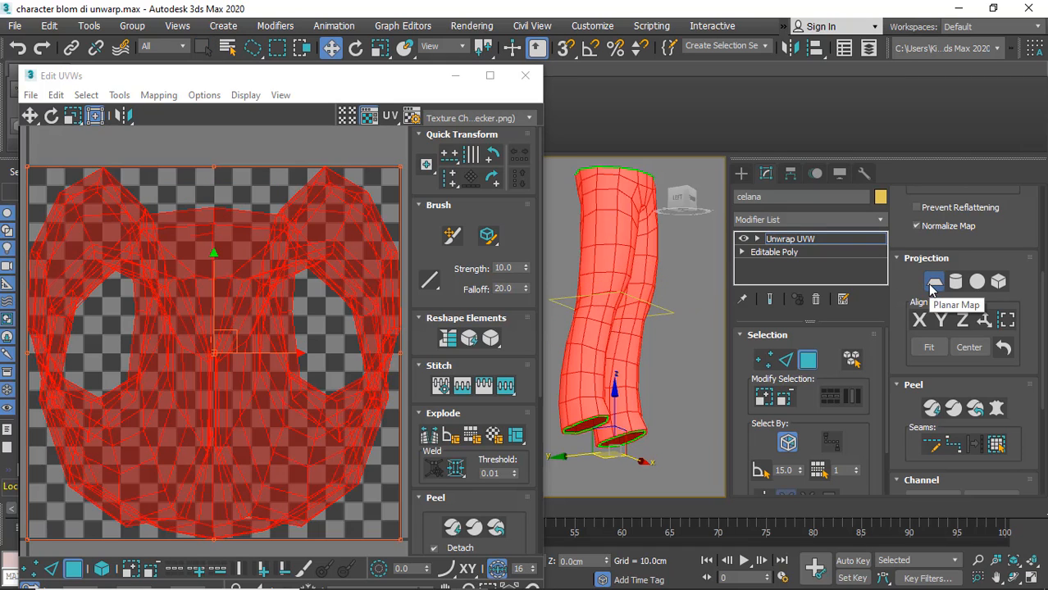
left_click(919, 321)
left_click(941, 320)
left_click(962, 321)
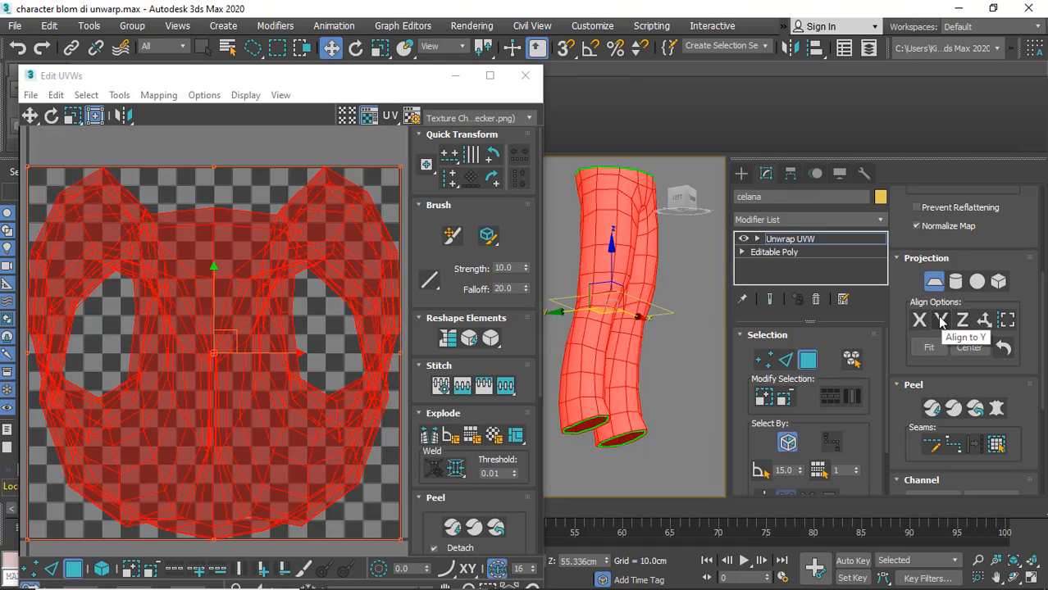
left_click(941, 320)
left_click(920, 321)
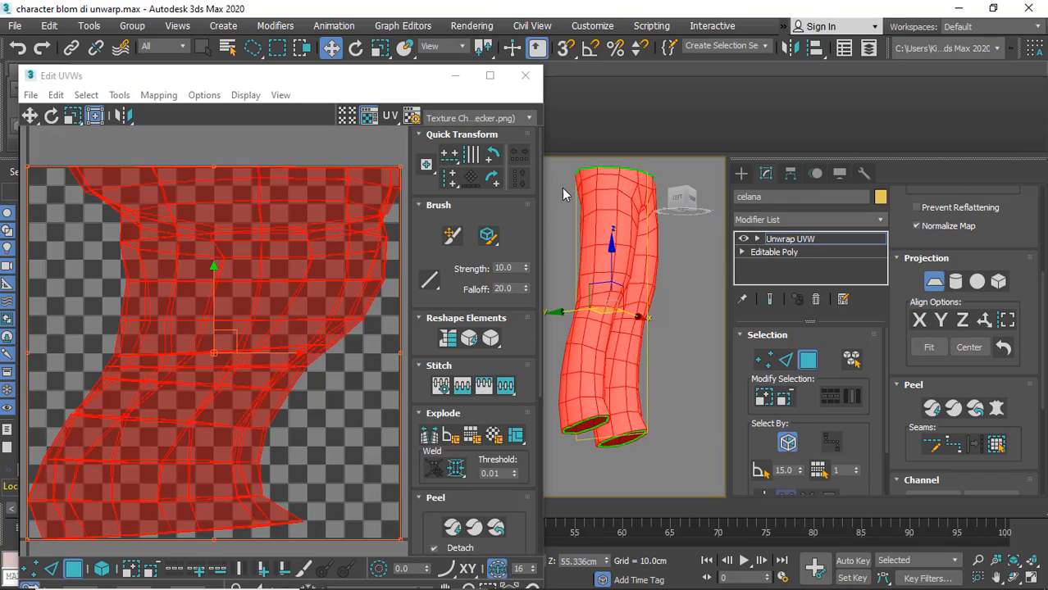
Turn on Peel Mode and cut a point-to-point seam along the outer side of one trouser leg from hem to waist
left_click(954, 407)
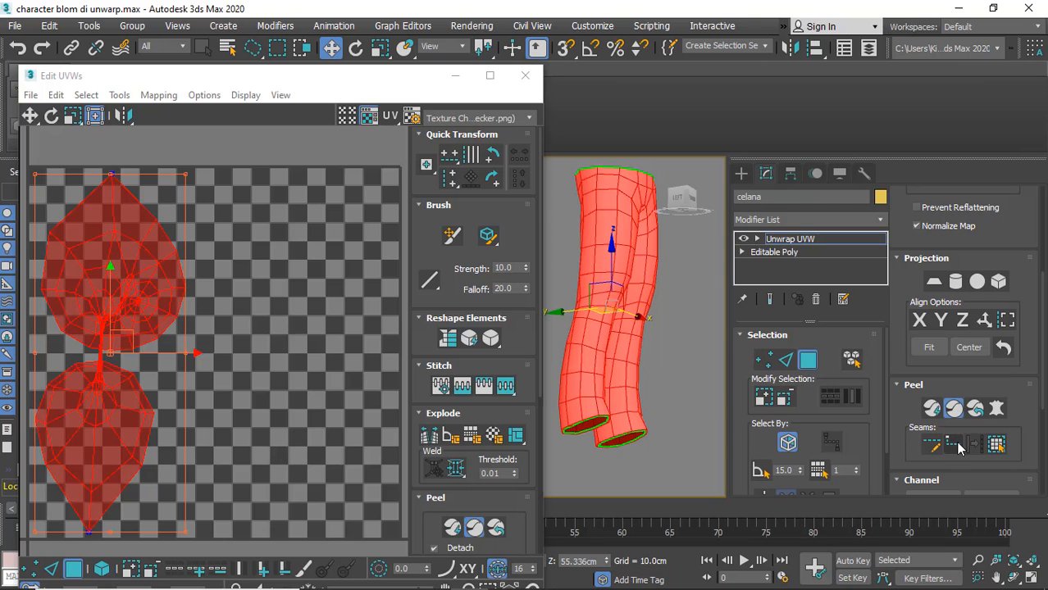
left_click(954, 443)
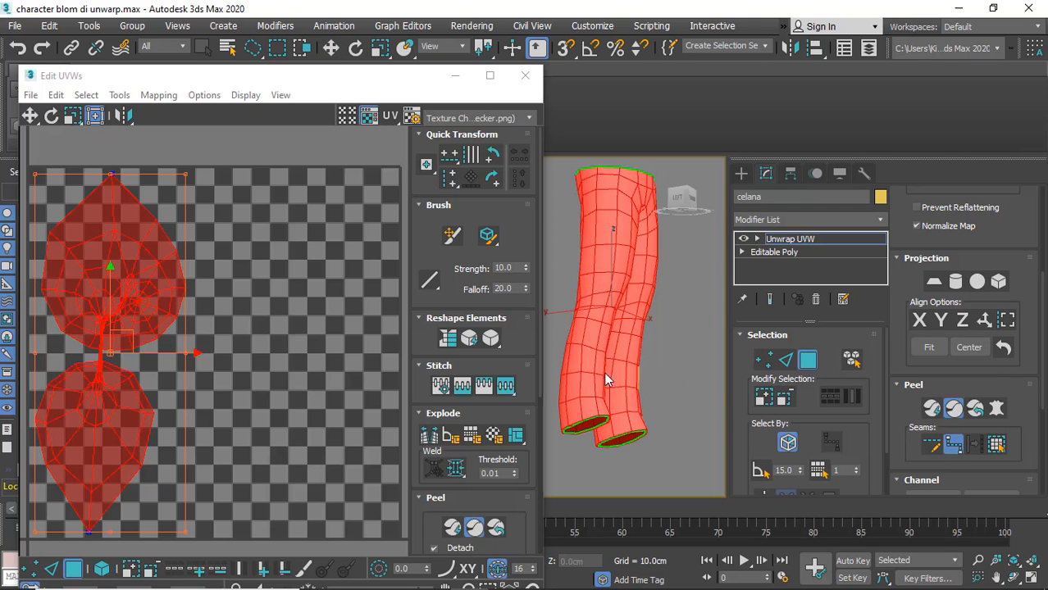
middle_click_drag(610, 379, 578, 374, "alt")
scroll(577, 373, "up", 5)
middle_click_drag(589, 421, 651, 400)
scroll(637, 390, "up", 4)
scroll(637, 392, "up", 2)
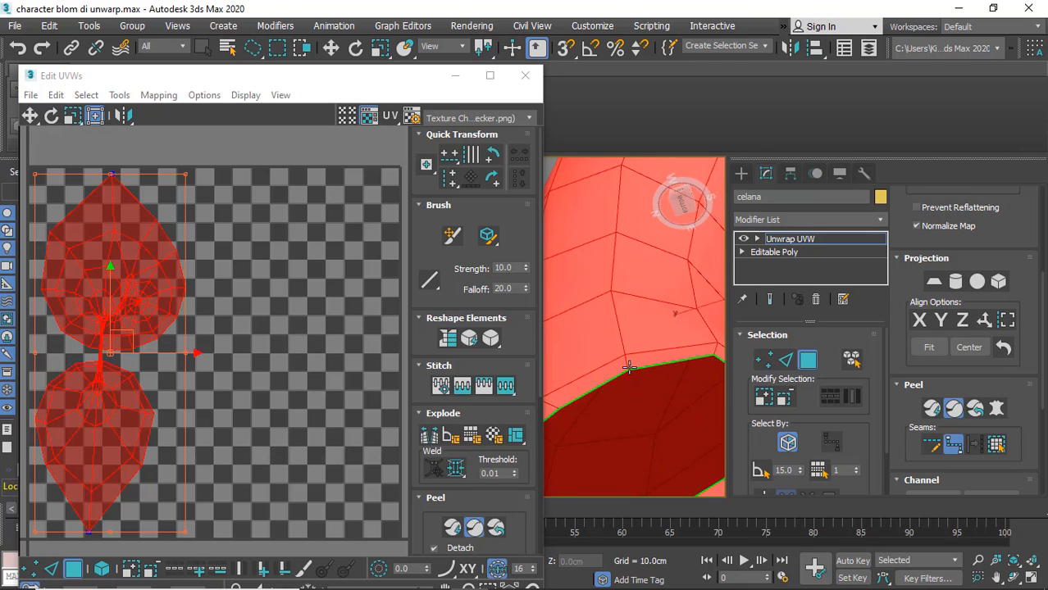
left_click(628, 362)
scroll(620, 273, "down", 5)
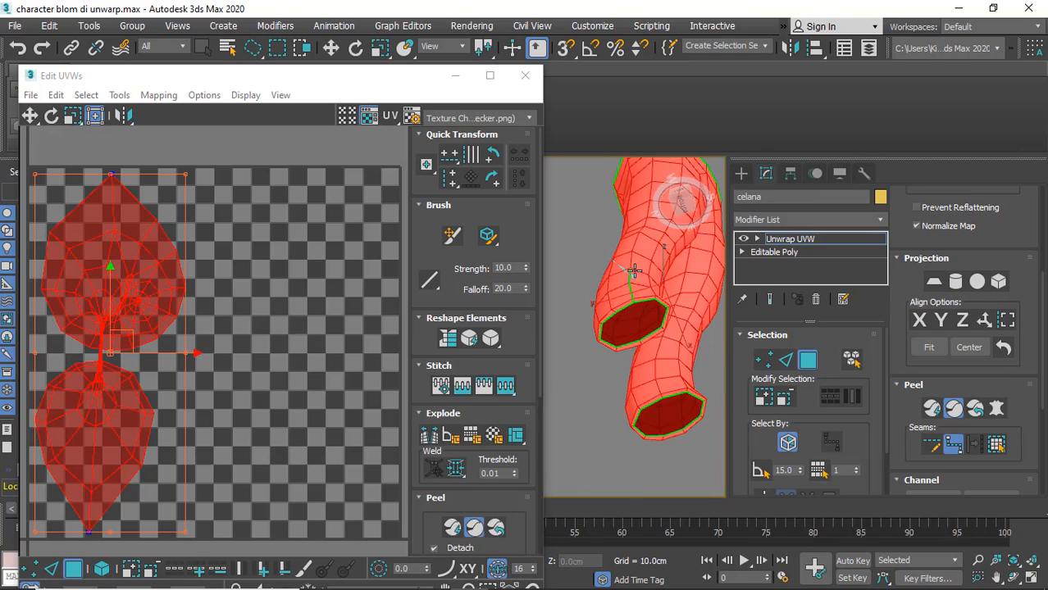
middle_click_drag(631, 276, 615, 472, "alt")
middle_click_drag(617, 299, 619, 389, "alt")
mouse_move(618, 389)
middle_mouse_down()
mouse_move(613, 441)
mouse_move(633, 386)
middle_mouse_up()
scroll(643, 283, "up", 2)
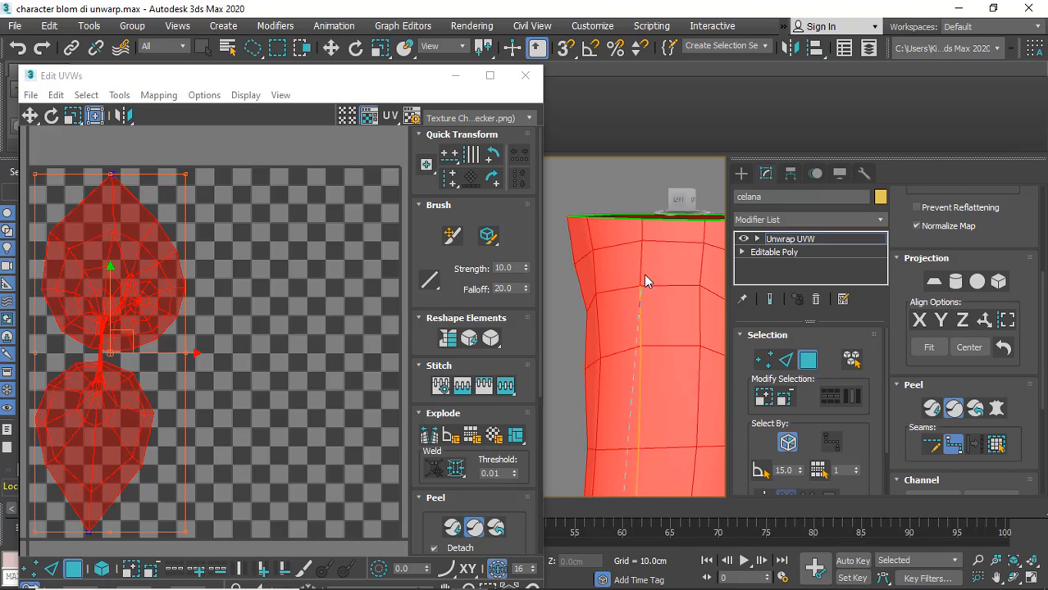
left_click(643, 227)
scroll(668, 320, "down", 3)
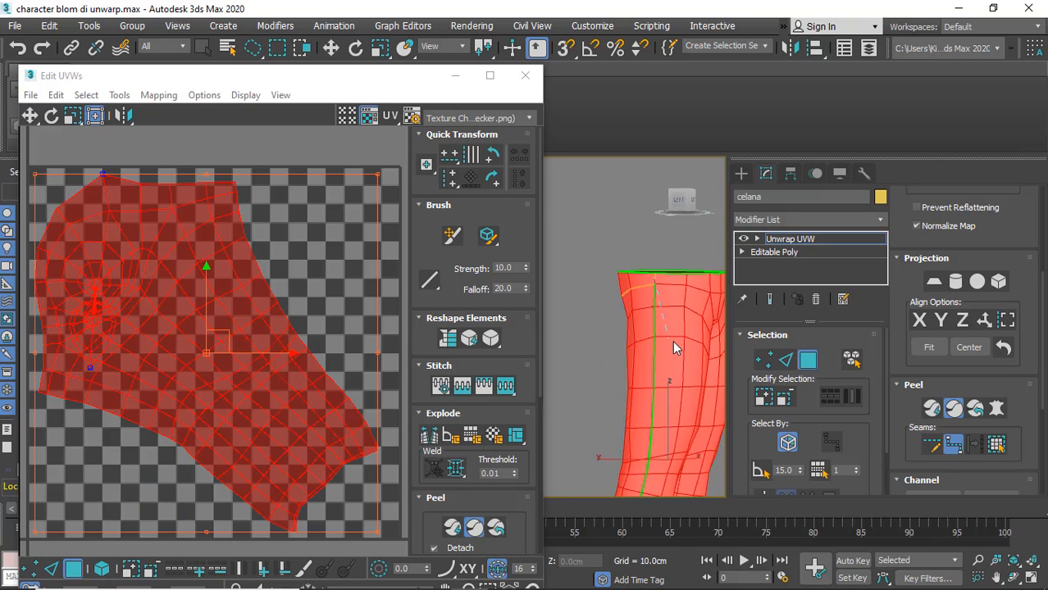
Cut a point-to-point seam up the inner side of the first trouser leg, from the hem to the crotch
middle_click_drag(673, 340, 508, 224, "alt")
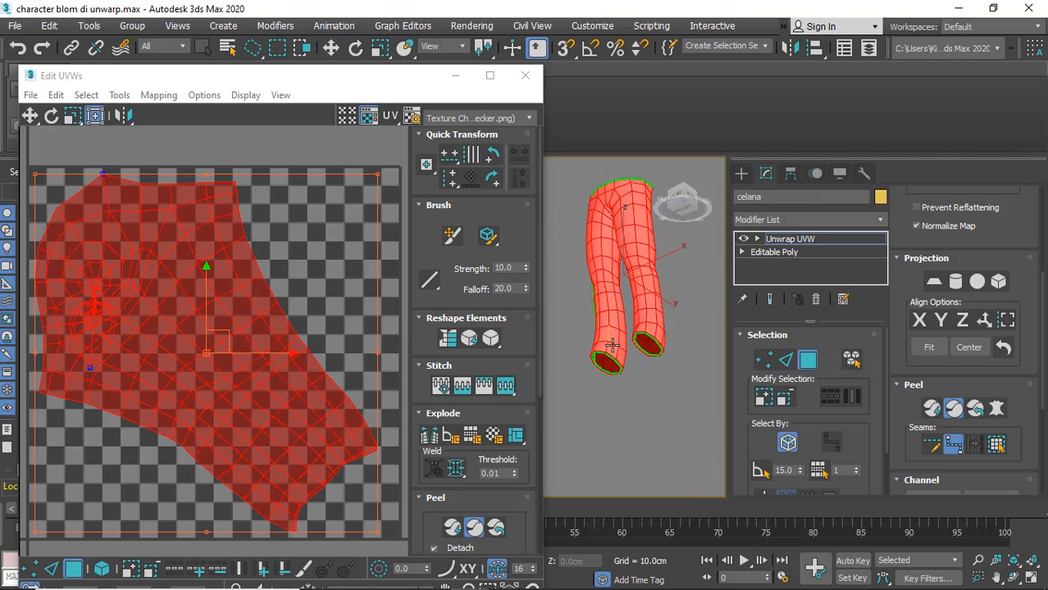
scroll(620, 375, "up", 3)
scroll(623, 391, "up", 2)
scroll(622, 391, "up", 3)
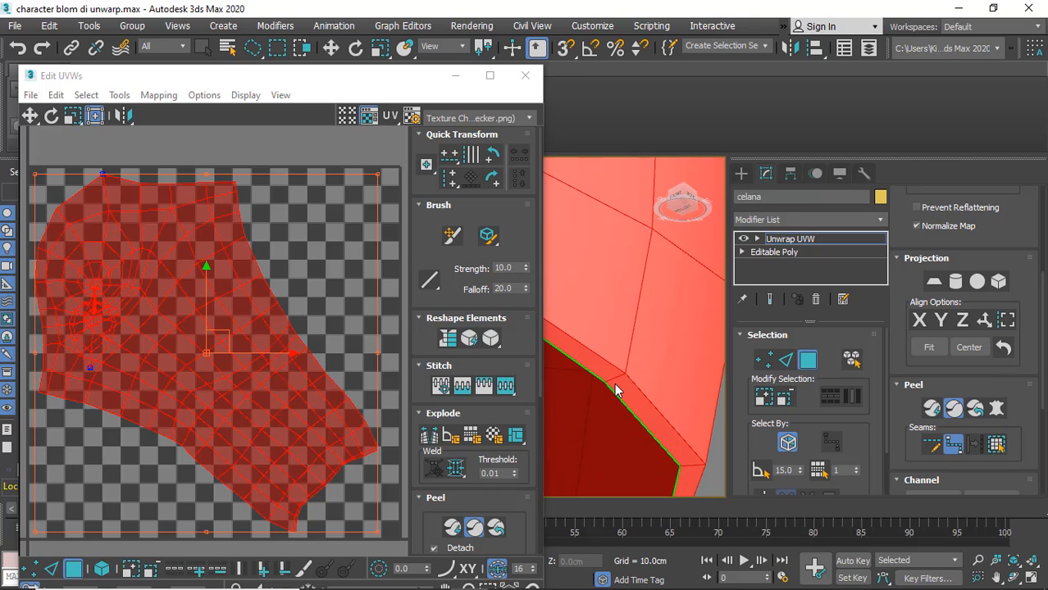
left_click(611, 382)
left_click(653, 202)
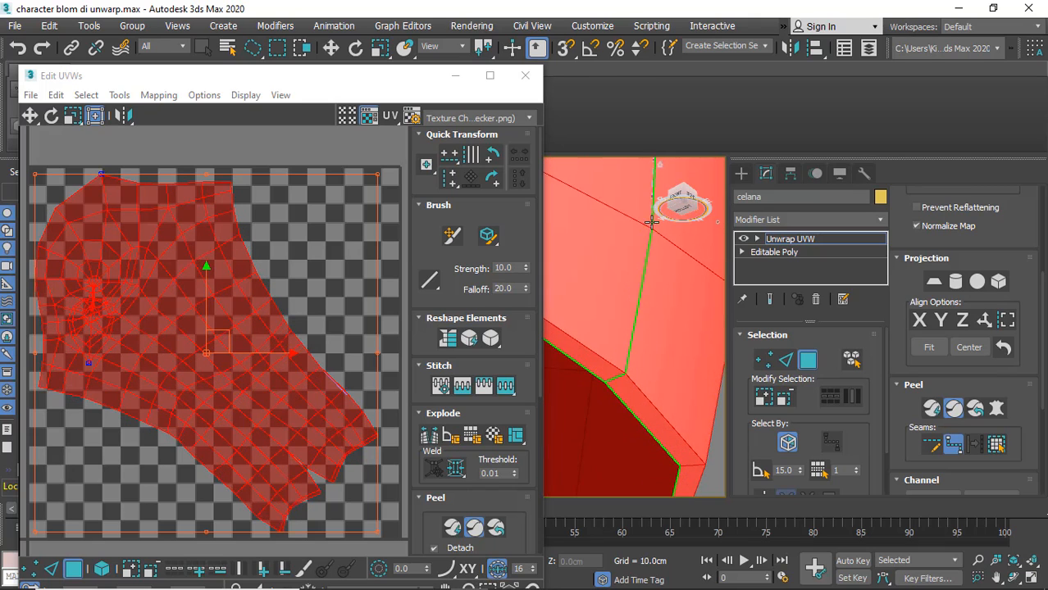
scroll(627, 297, "down", 5)
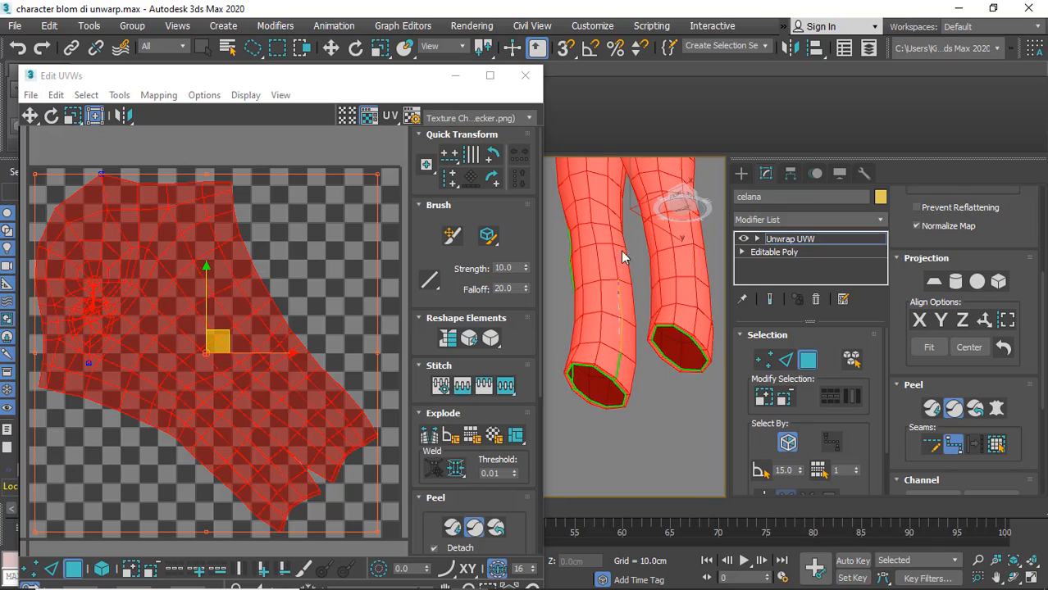
middle_click_drag(625, 257, 601, 262, "alt")
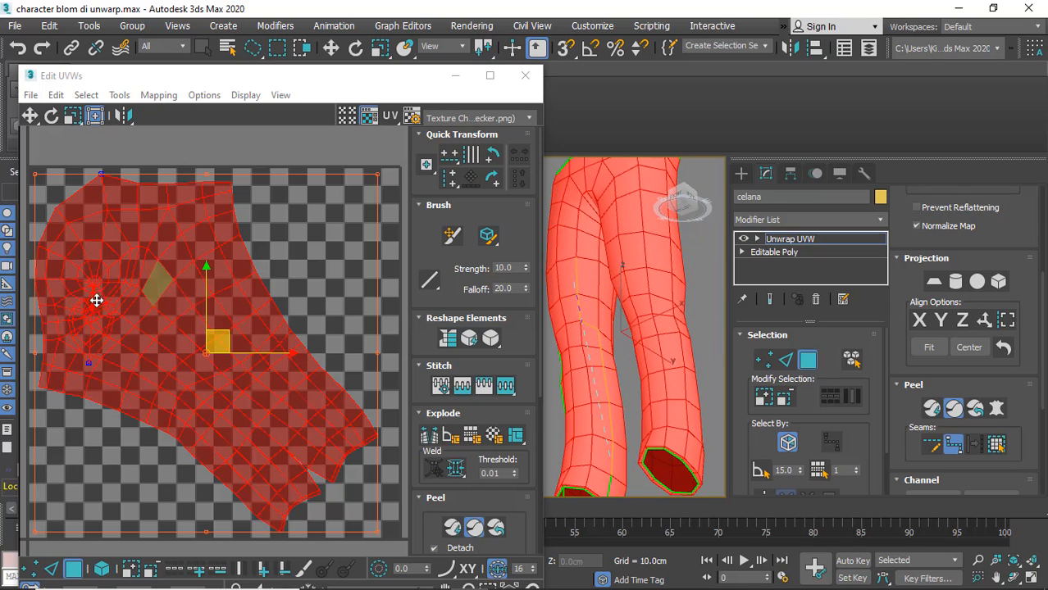
middle_click_drag(599, 262, 607, 261, "alt")
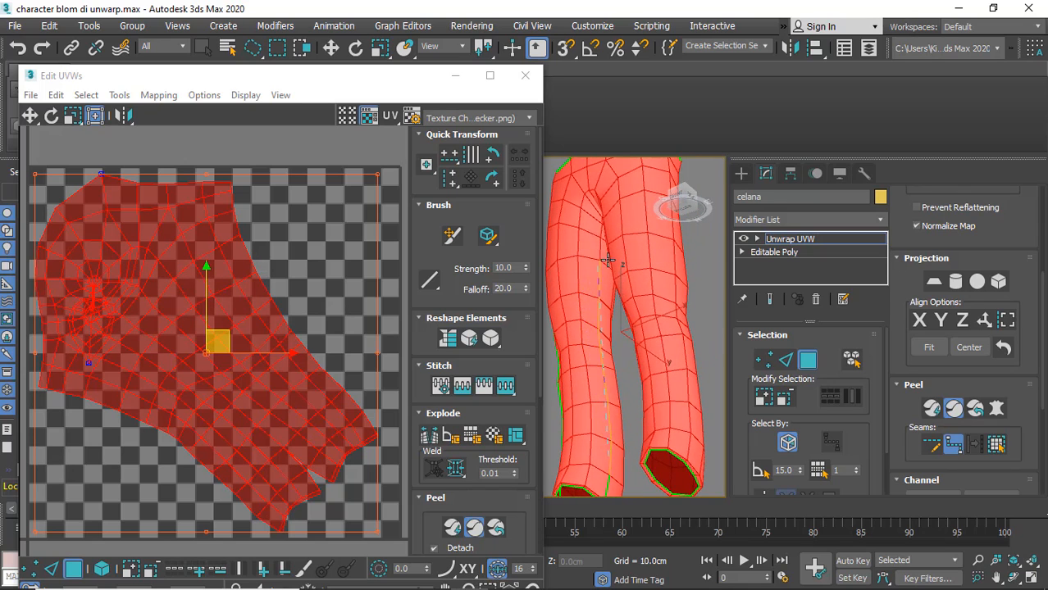
scroll(600, 254, "up", 6)
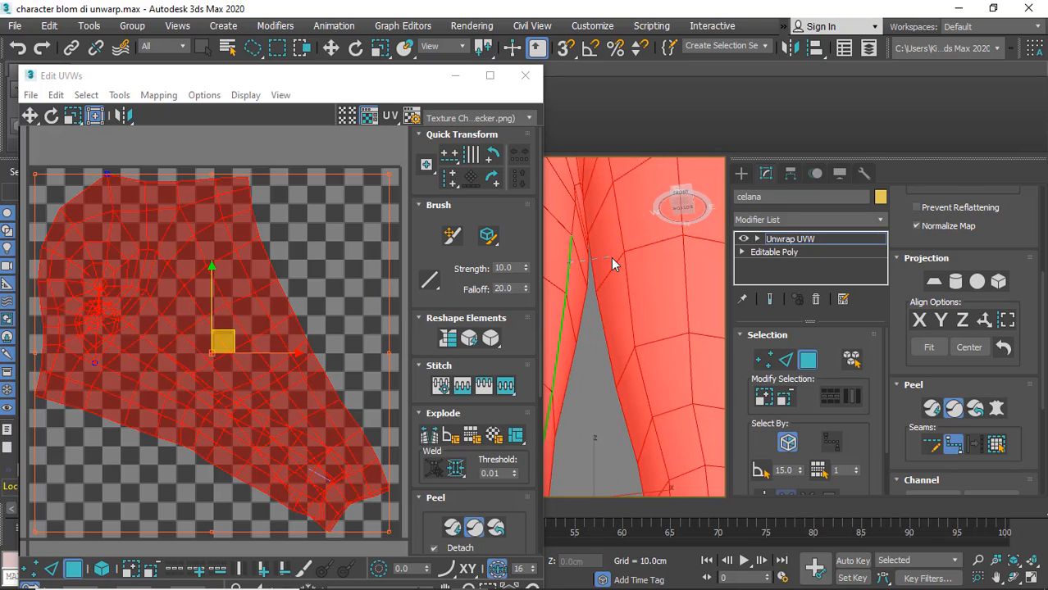
scroll(621, 272, "down", 5)
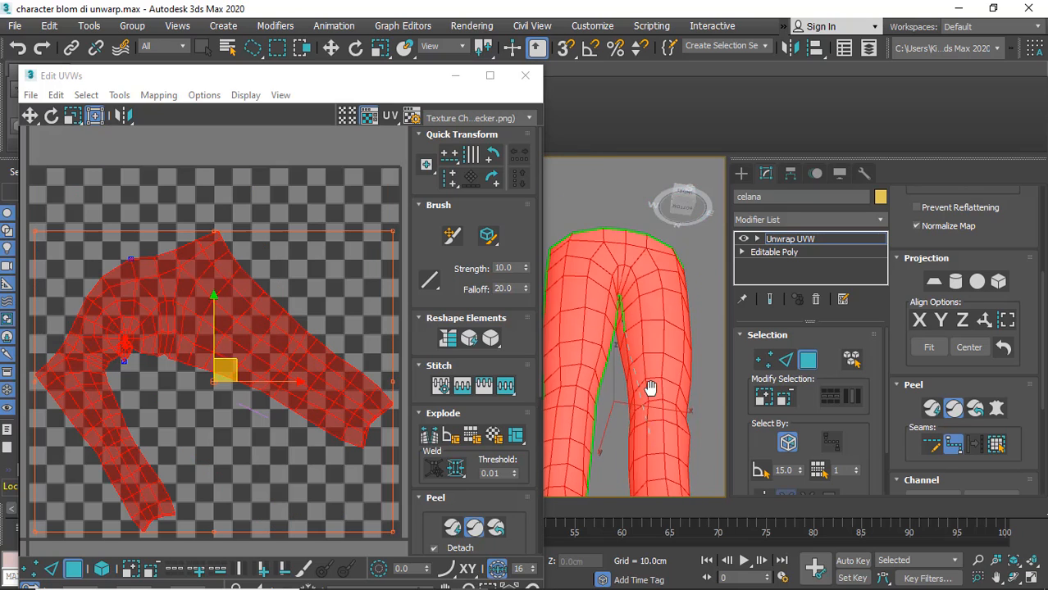
Continue the point-to-point seam from the crotch down the inner side of the second trouser leg to its hem edge
middle_click_drag(644, 323, 625, 361, "alt")
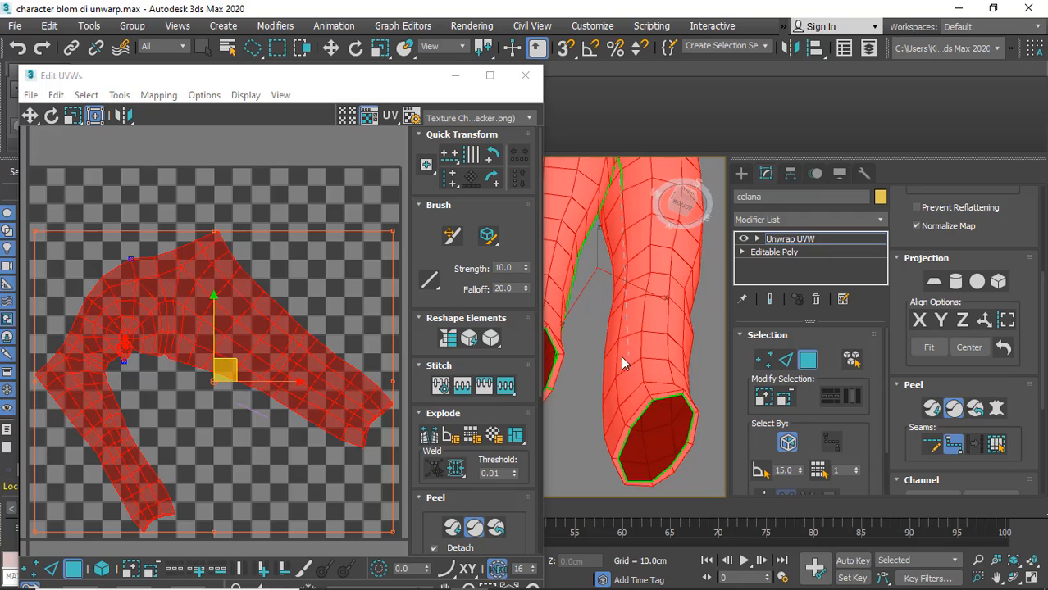
left_click(624, 426)
scroll(625, 426, "up", 4)
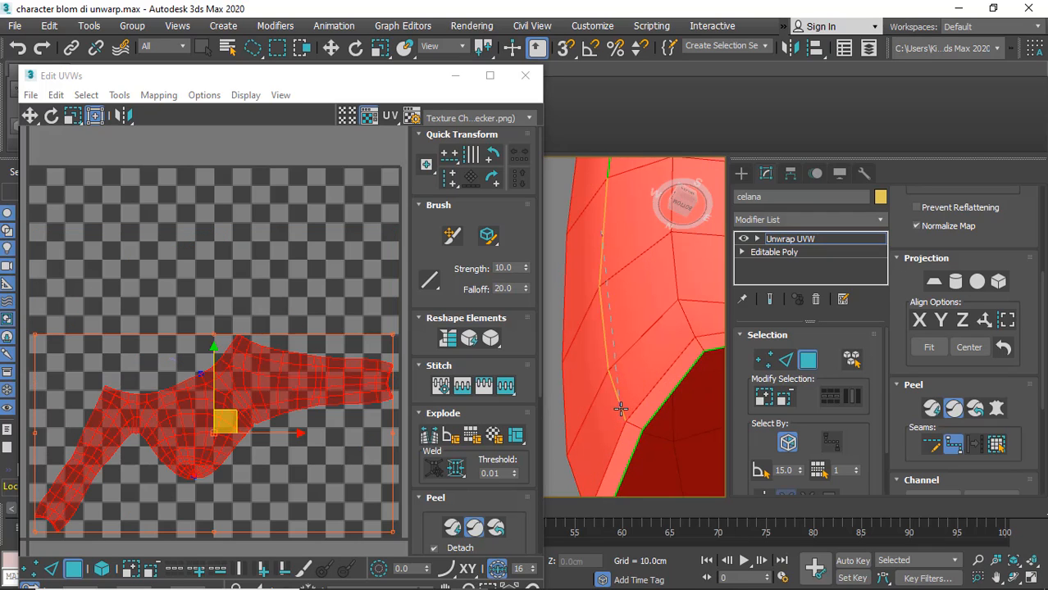
left_click(621, 409)
left_click(637, 427)
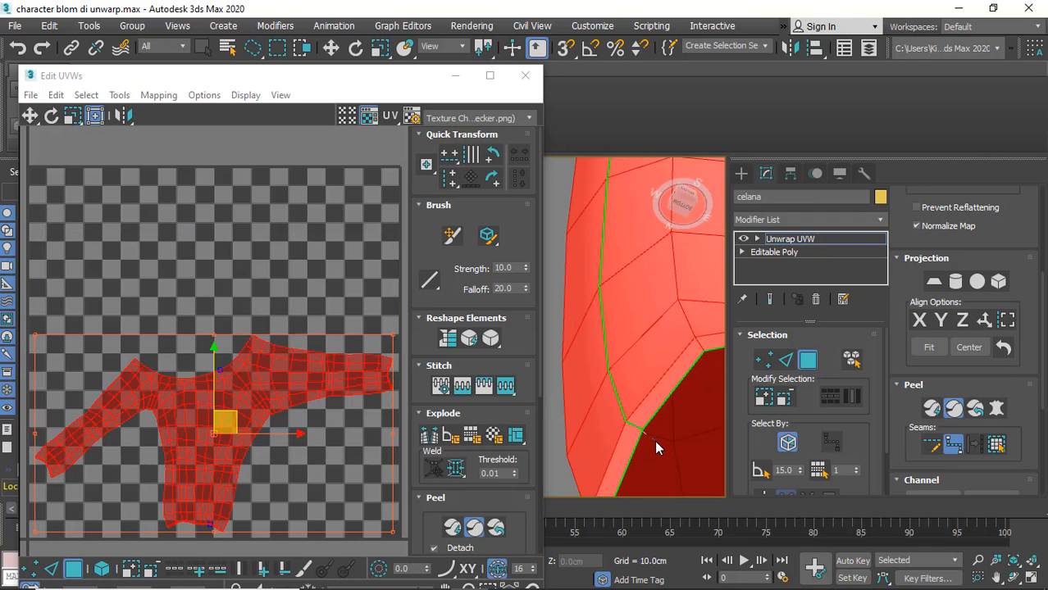
scroll(595, 445, "down", 10)
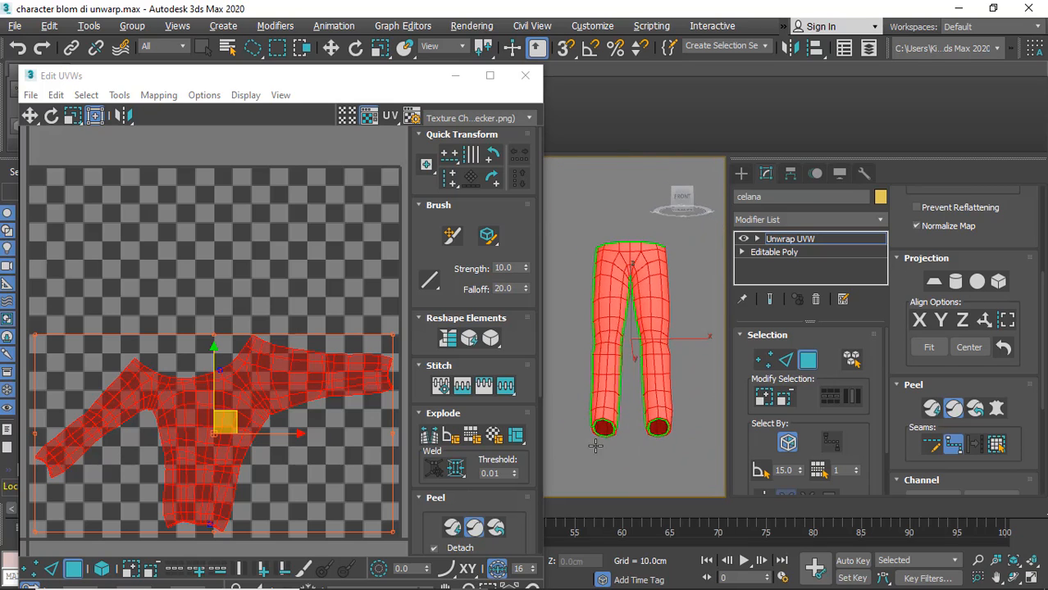
middle_click_drag(595, 446, 666, 350, "alt")
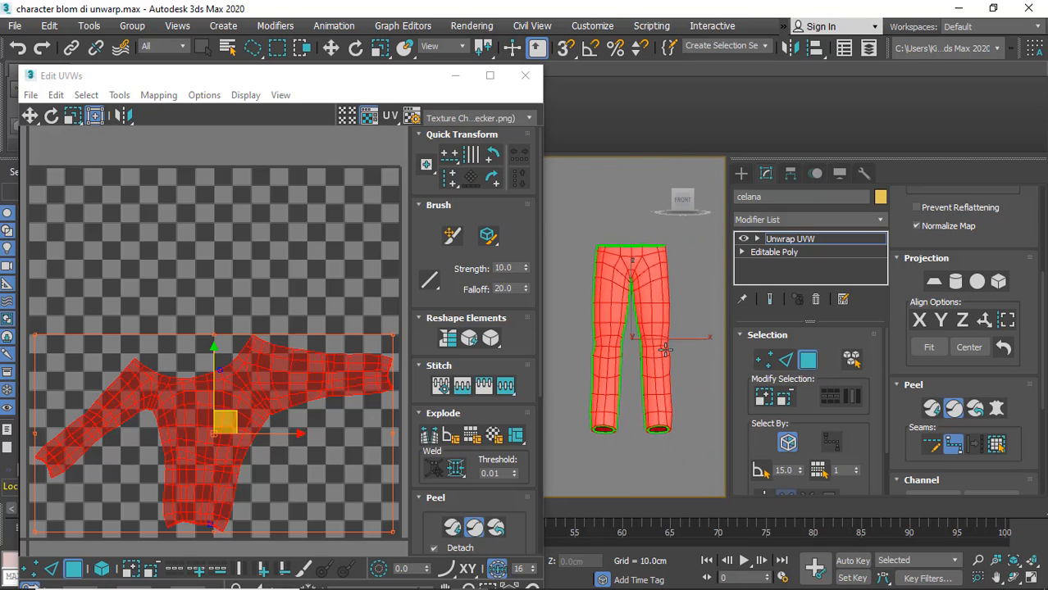
Switch the UV editor to vertex editing and nudge the pinned hem vertex at the bottom of the peeled shell's middle section
middle_click_drag(379, 368, 295, 295)
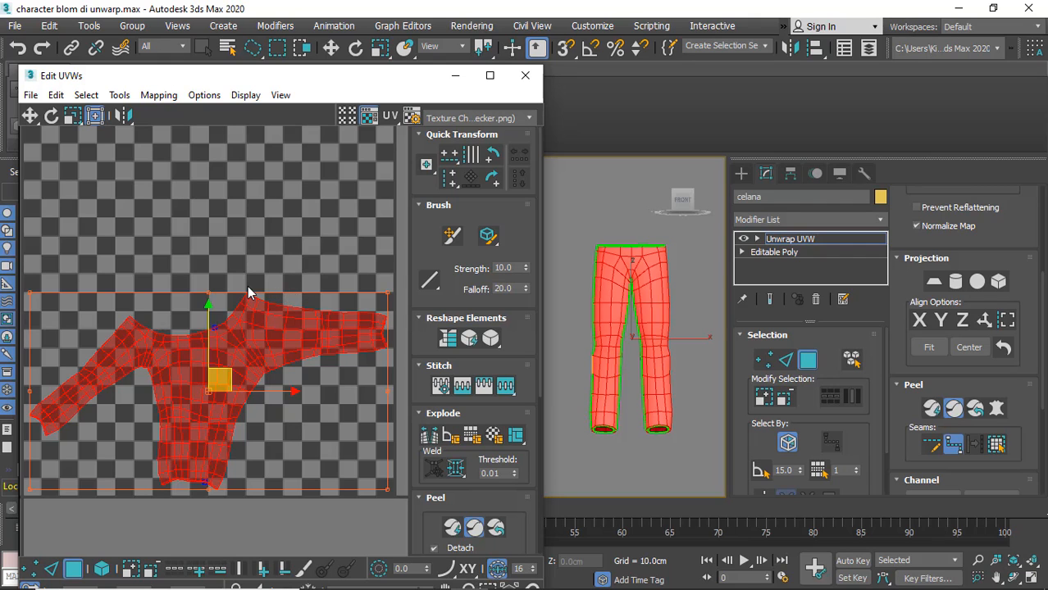
left_click_drag(192, 83, 211, 69)
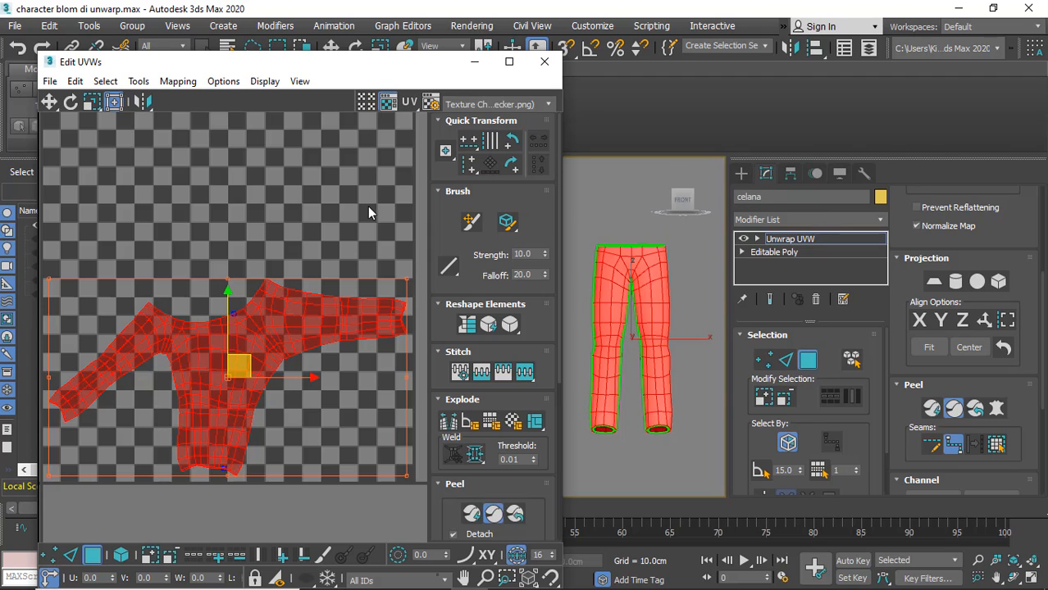
middle_click_drag(352, 278, 371, 223)
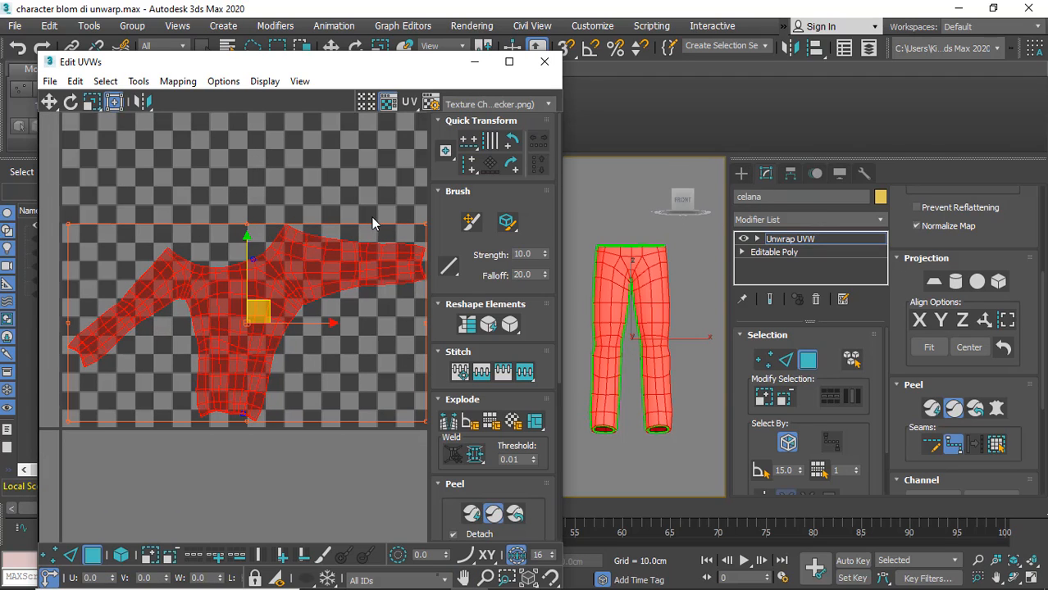
left_click(933, 408)
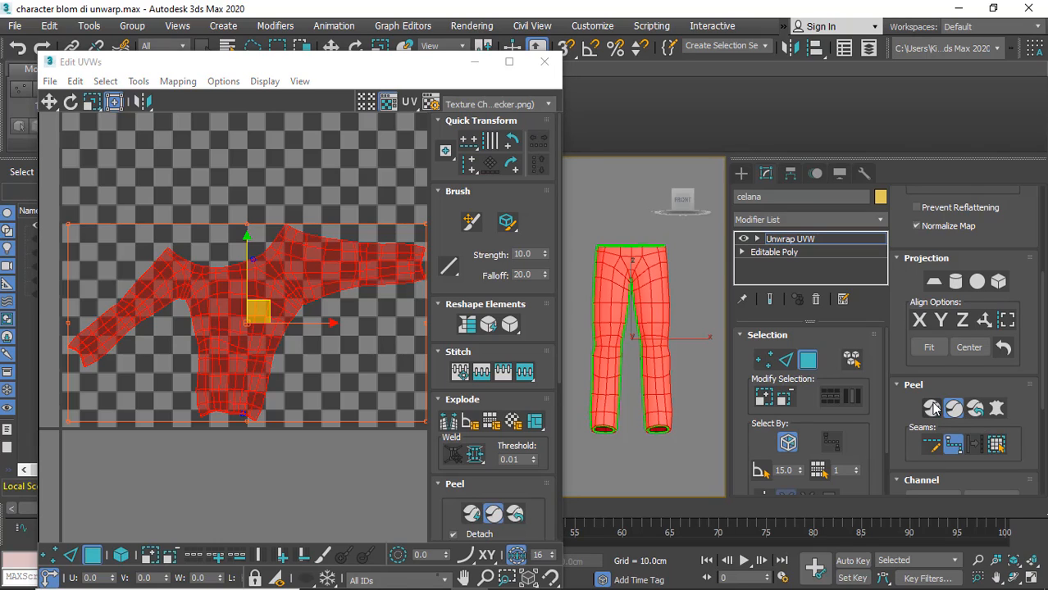
left_click(53, 556)
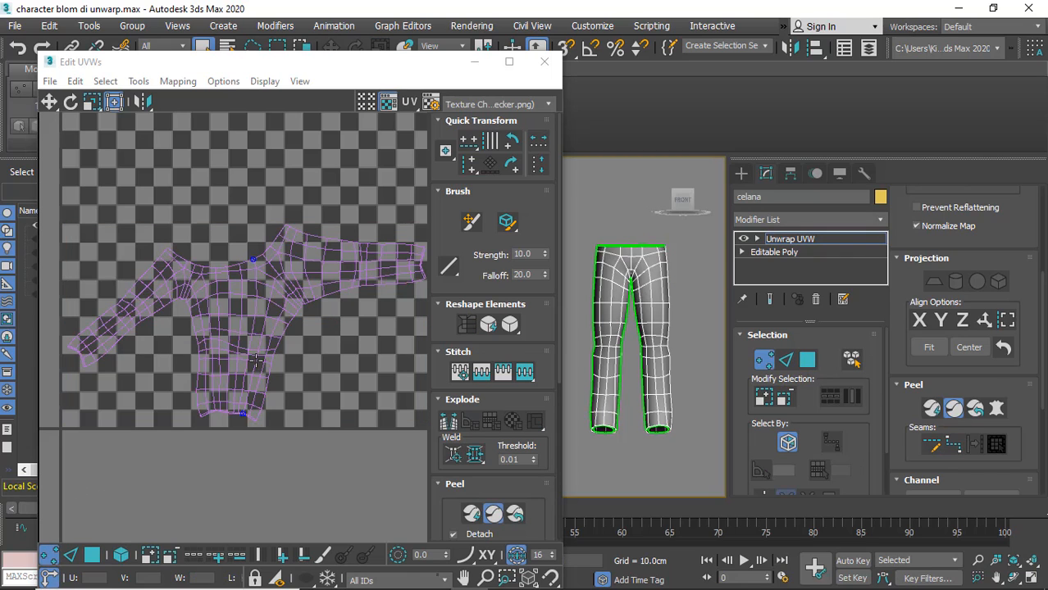
scroll(292, 351, "up", 4)
scroll(297, 368, "down", 3)
scroll(260, 397, "up", 8)
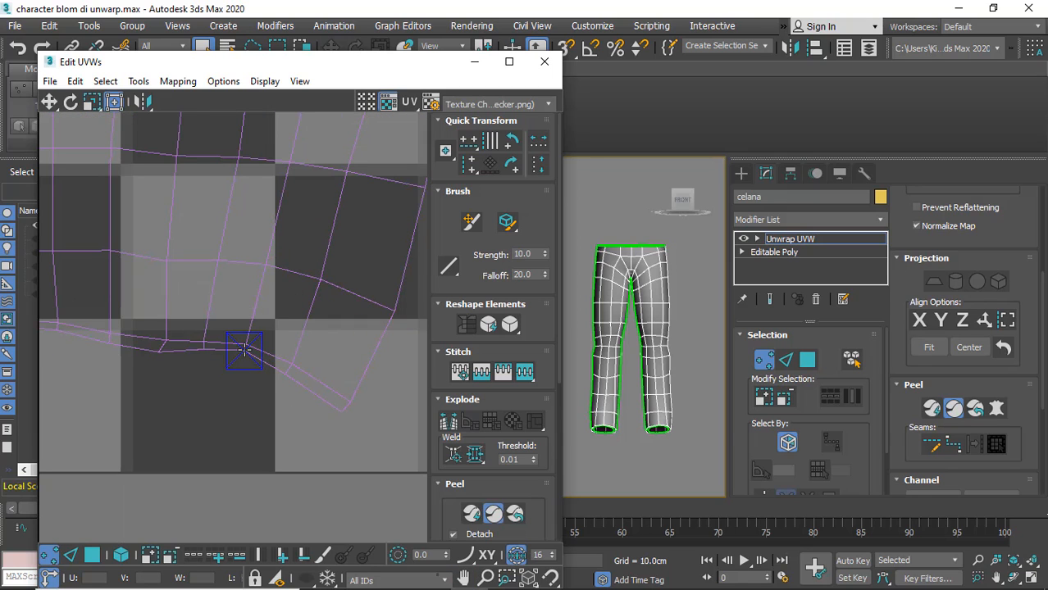
left_click(244, 351)
scroll(251, 356, "down", 8)
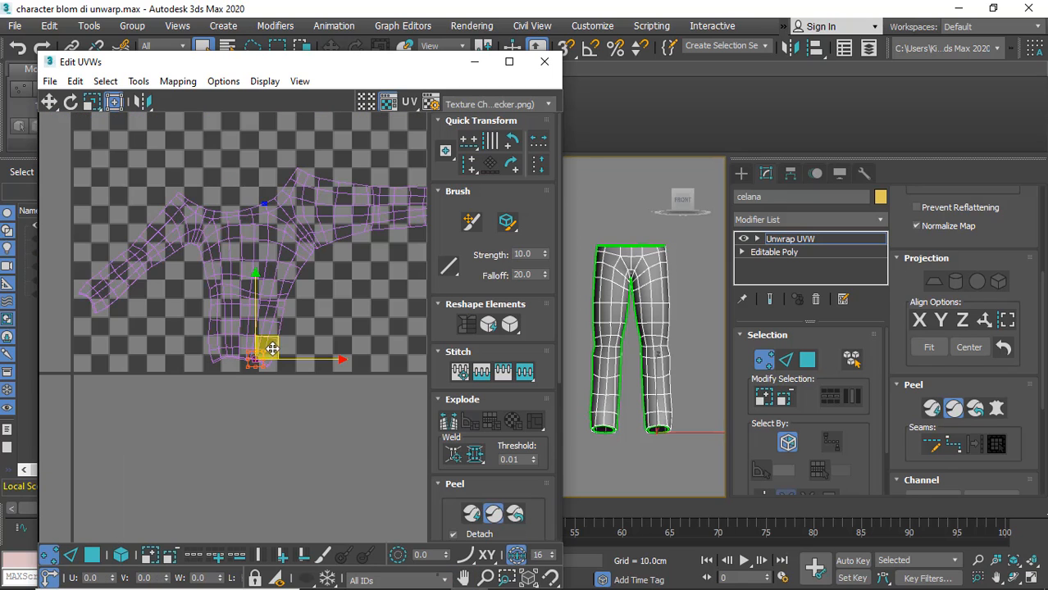
left_click_drag(273, 348, 278, 353)
scroll(291, 332, "down", 3)
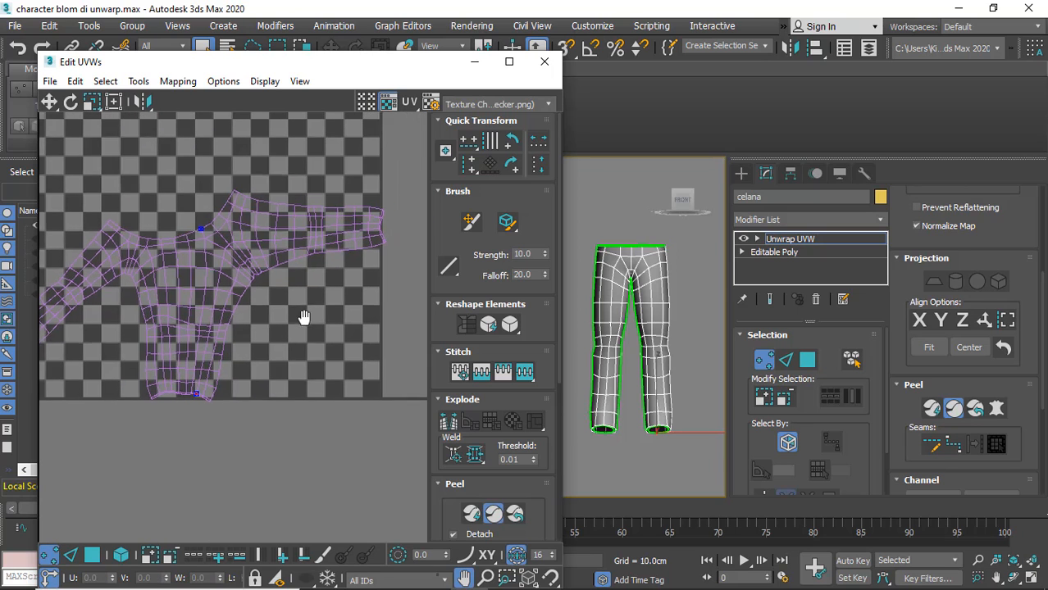
Swing the right-hand leg of the UV shell downward by repositioning its inner hem corner at the tile's lower edge and its waist corner outward
scroll(368, 262, "up", 4)
left_click_drag(377, 250, 236, 403)
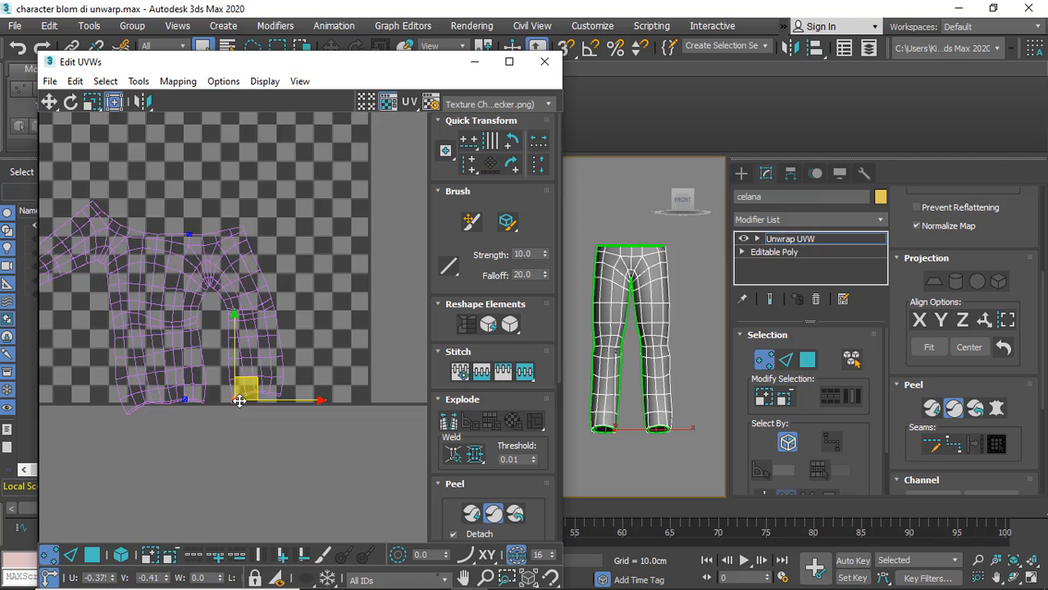
scroll(255, 221, "up", 3)
left_click_drag(256, 223, 303, 226)
middle_click_drag(265, 260, 351, 244)
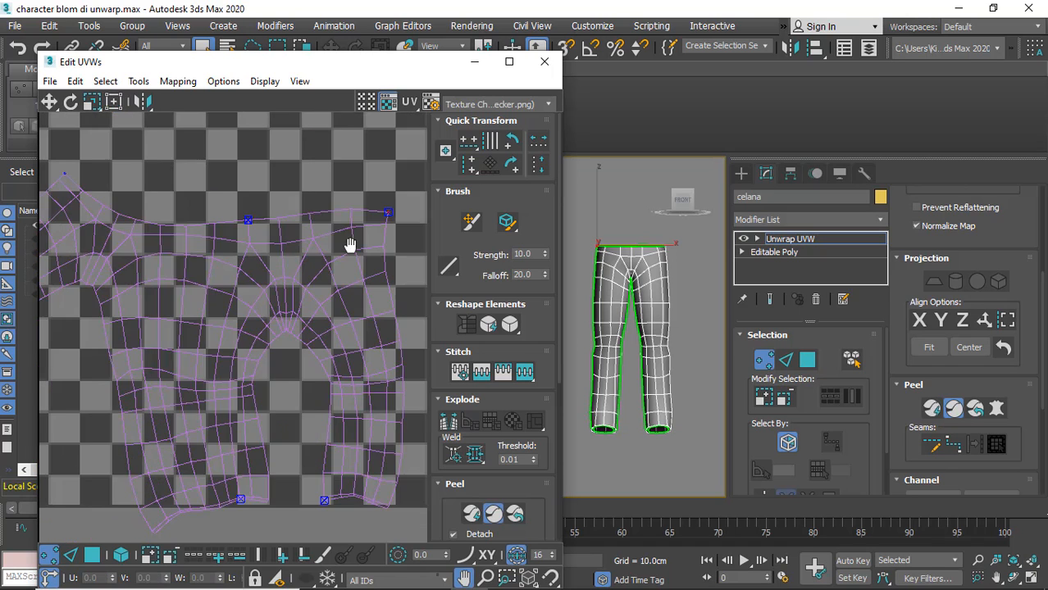
Select the pinned vertex in the middle of the UV shell's waistline and unpin it
scroll(243, 226, "down", 2)
scroll(230, 215, "up", 1)
scroll(229, 213, "up", 3)
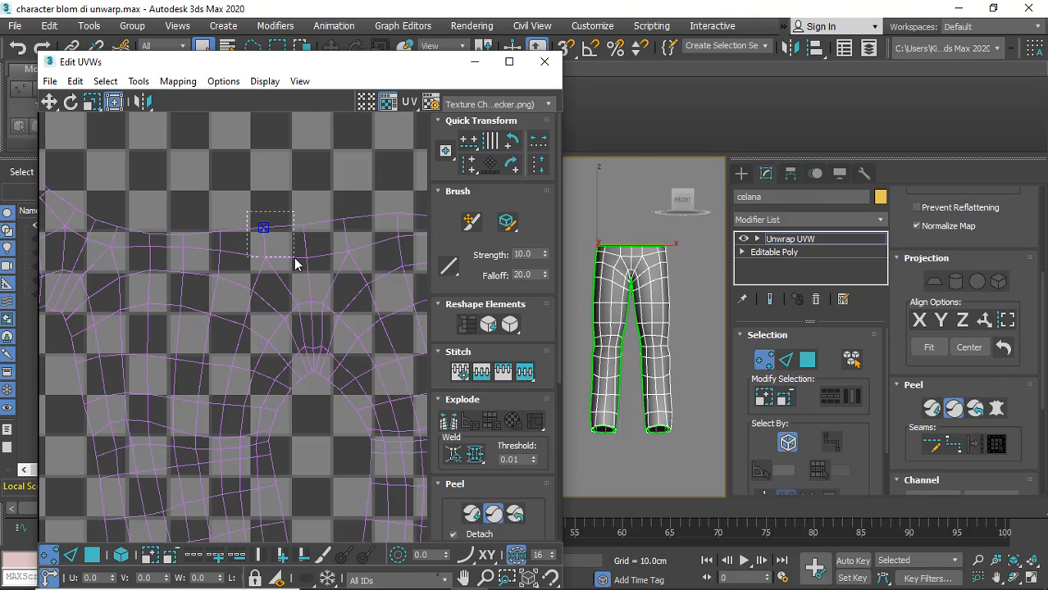
left_click_drag(297, 263, 297, 263)
scroll(471, 476, "down", 3)
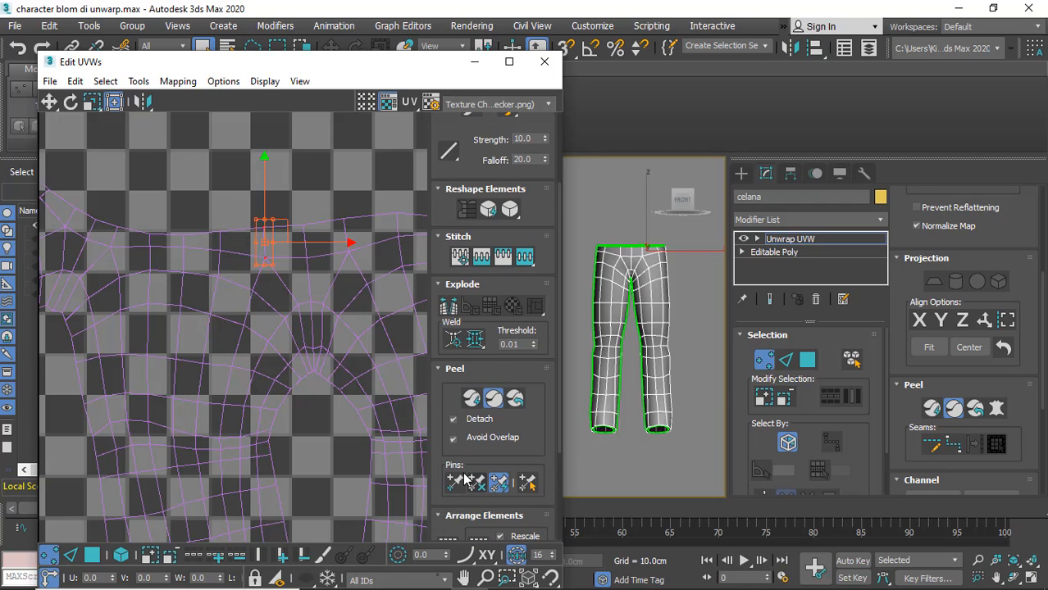
scroll(240, 379, "down", 5)
Swing the left-hand leg of the UV shell upright by moving its waist corner outward and its inner hem corner to the tile's lower edge
middle_click_drag(241, 382, 303, 295)
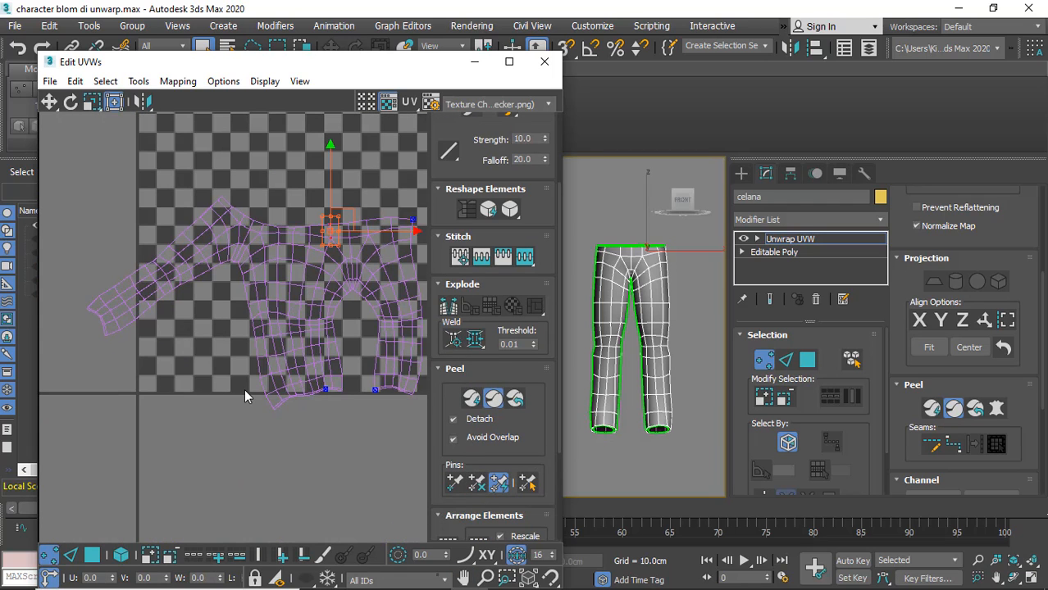
left_click_drag(219, 199, 174, 236)
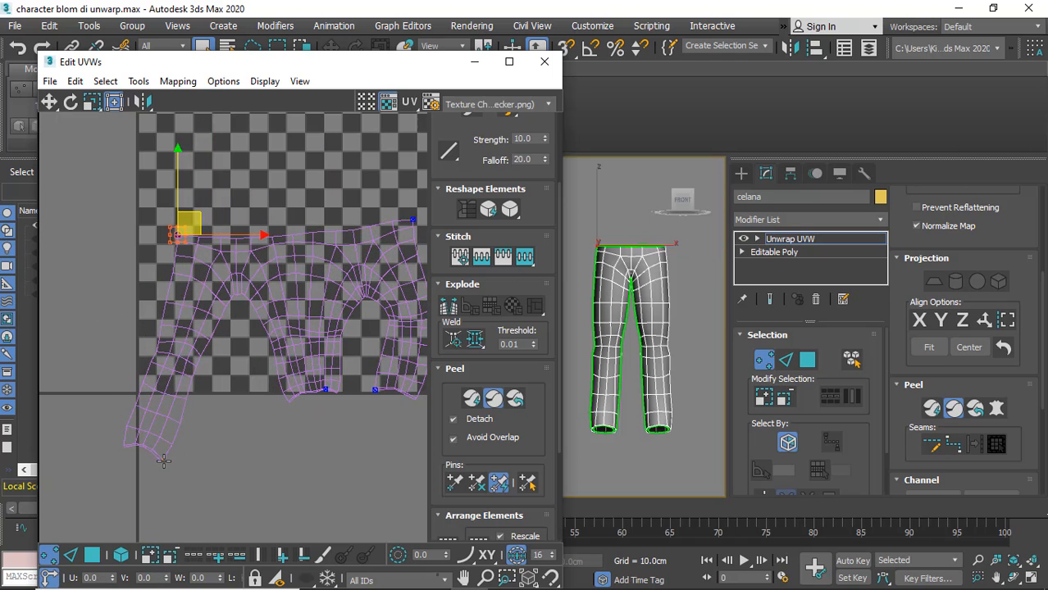
left_click_drag(163, 462, 212, 406)
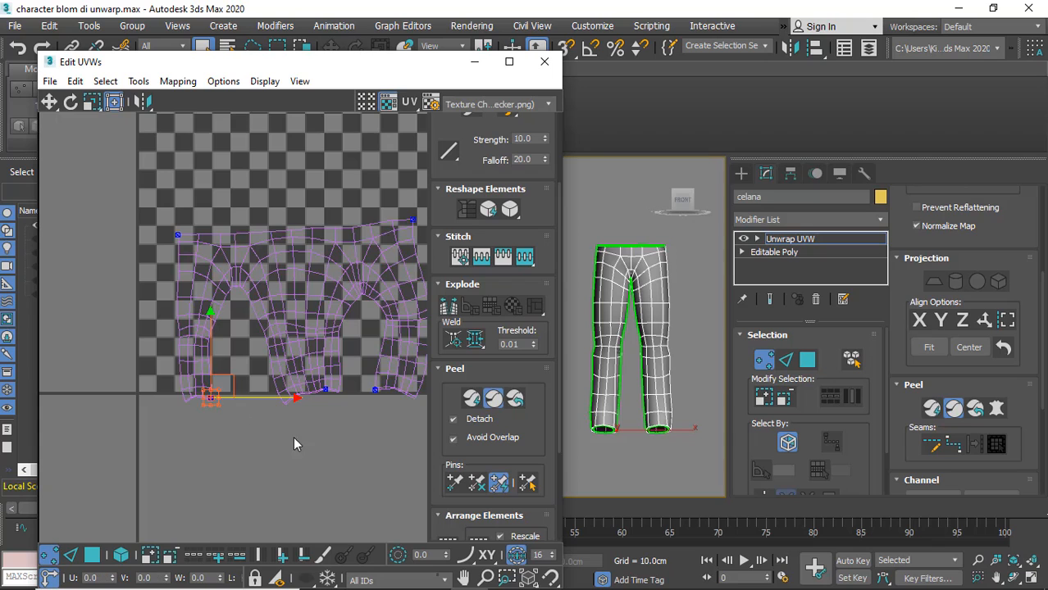
Adjust the hem corner vertices of the middle section and the right-hand leg to line up along the UV tile's lower edge
scroll(293, 437, "up", 3)
left_click_drag(263, 363, 236, 339)
middle_click_drag(345, 368, 211, 406)
scroll(208, 408, "down", 2)
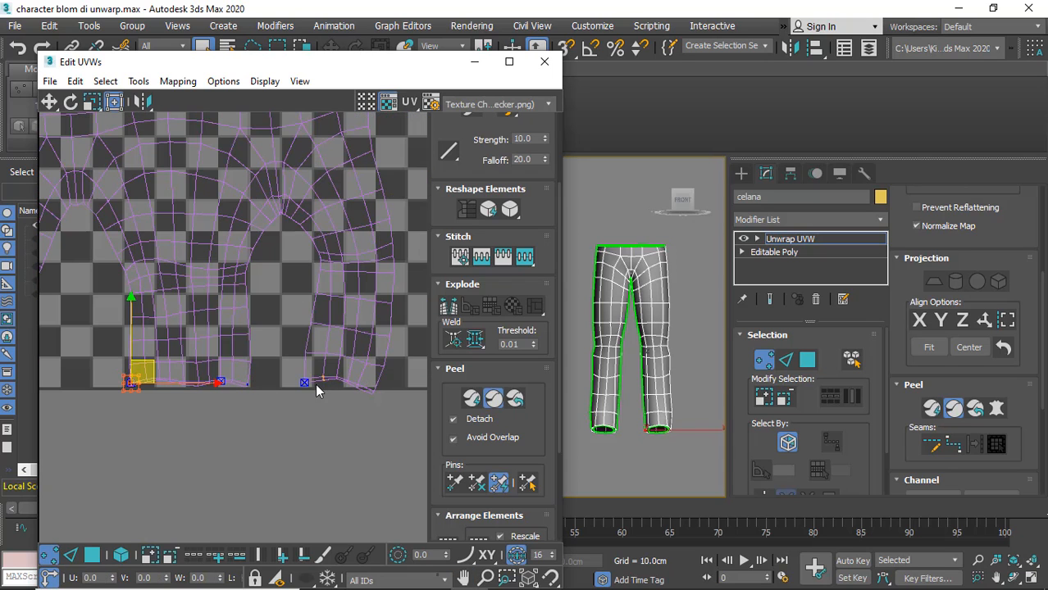
scroll(312, 386, "up", 3)
left_click_drag(292, 374, 305, 377)
Straighten the UV shell by adjusting both waist corners, the right-hand crotch vertex, and the right-hand leg's outer hem corner
scroll(306, 376, "down", 3)
middle_click_drag(330, 343, 303, 369)
middle_click_drag(323, 239, 342, 303)
left_click_drag(356, 176, 373, 183)
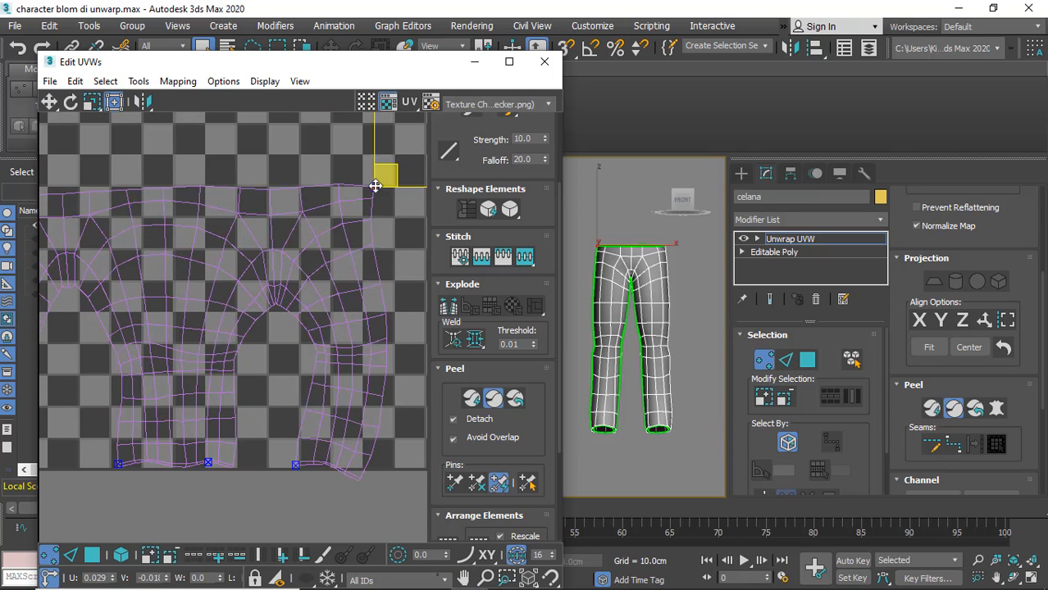
left_click_drag(276, 305, 259, 297)
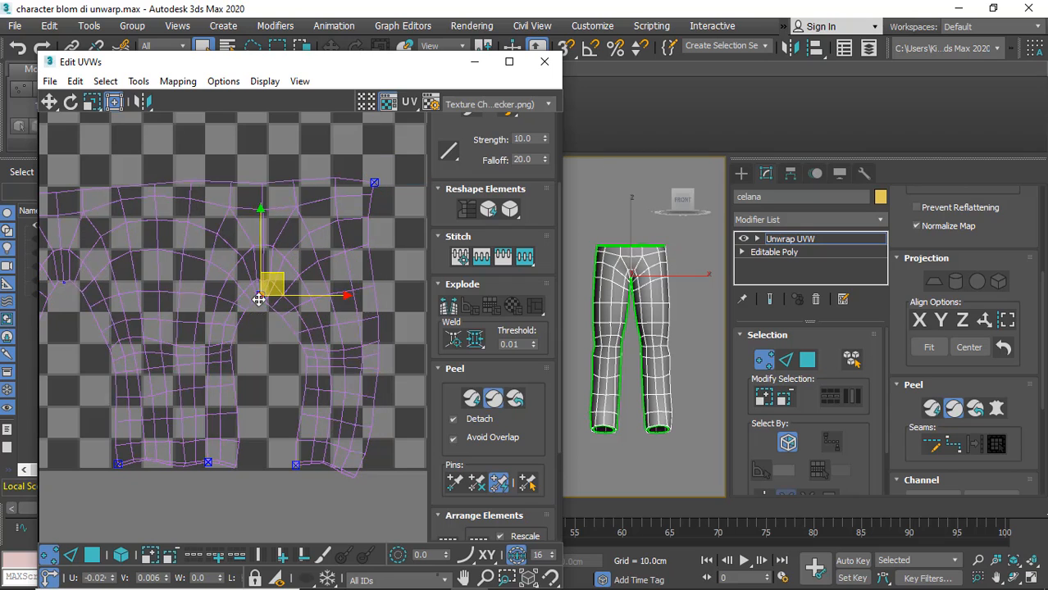
left_click_drag(360, 478, 377, 464)
scroll(320, 405, "down", 3)
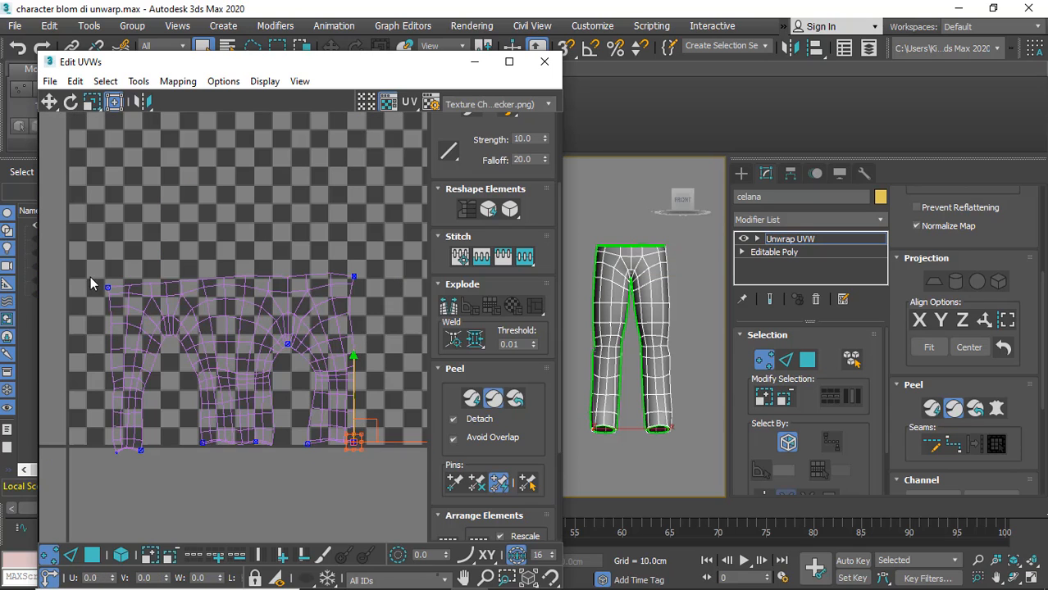
left_click_drag(109, 288, 108, 283)
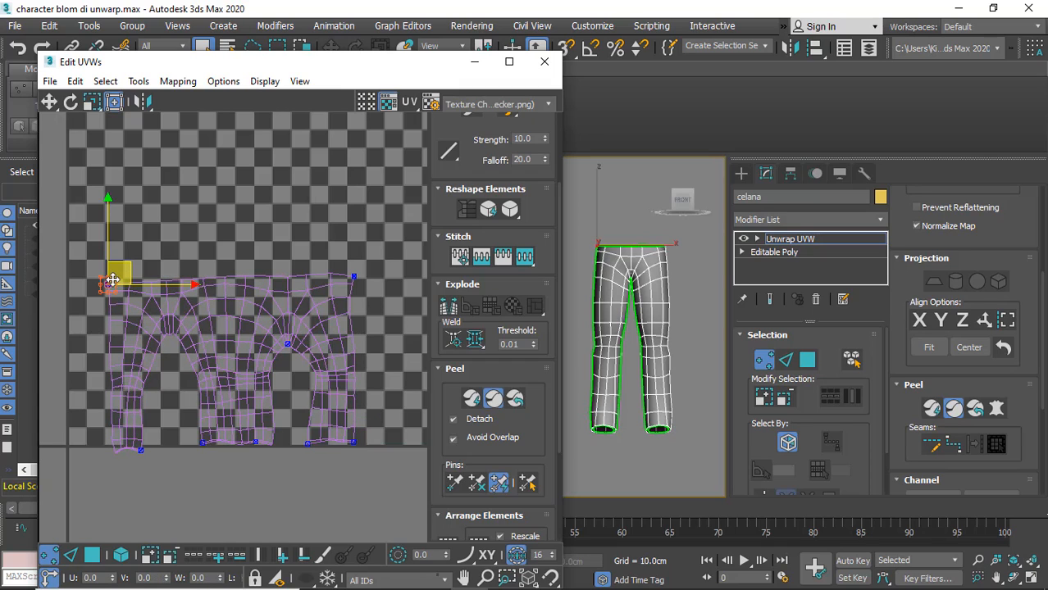
Convert the unwrapped trousers object to an editable poly
right_click(632, 248)
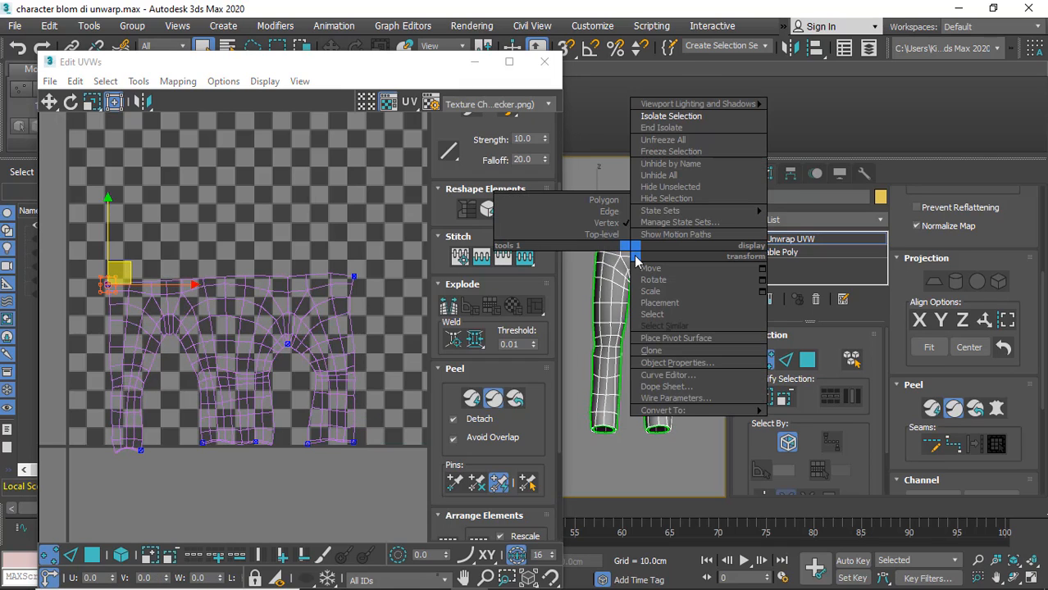
mouse_move(689, 411)
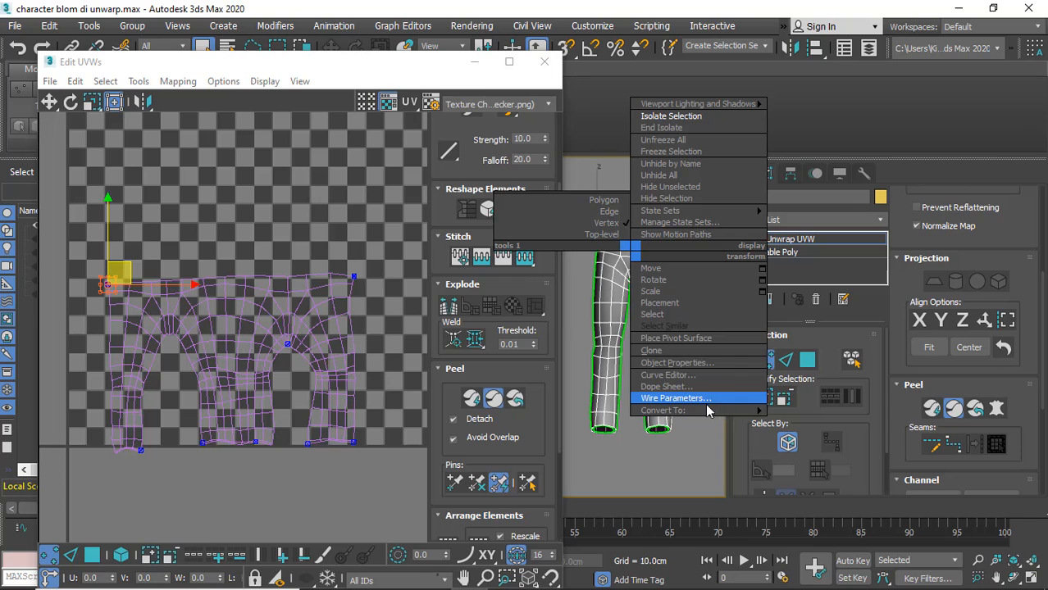
left_click(853, 422)
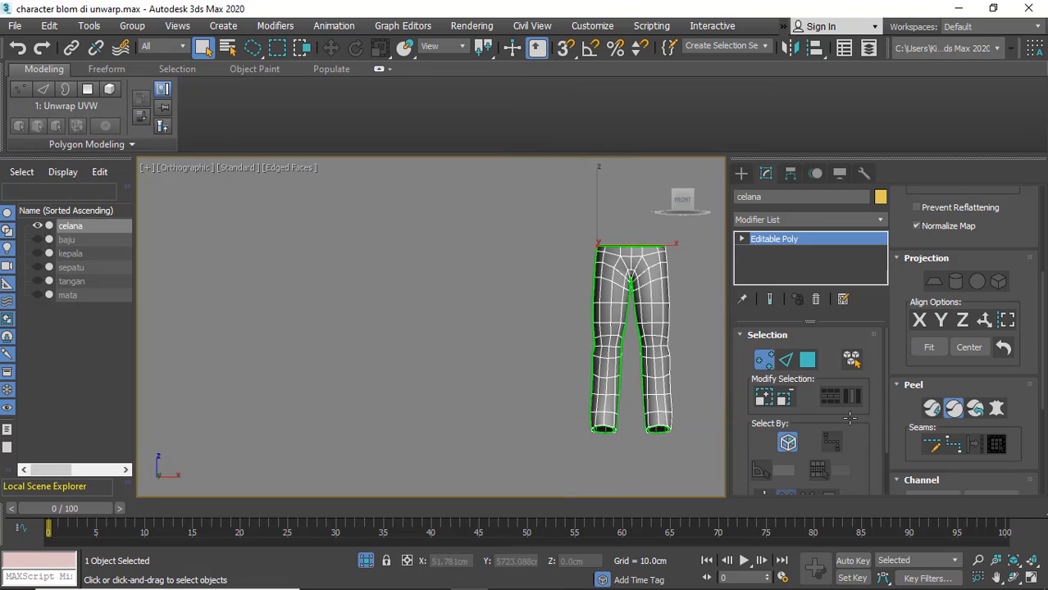
Unhide all of the character's objects and isolate the shirt object "baju"
middle_click_drag(580, 324, 586, 364, "alt")
right_click(586, 364)
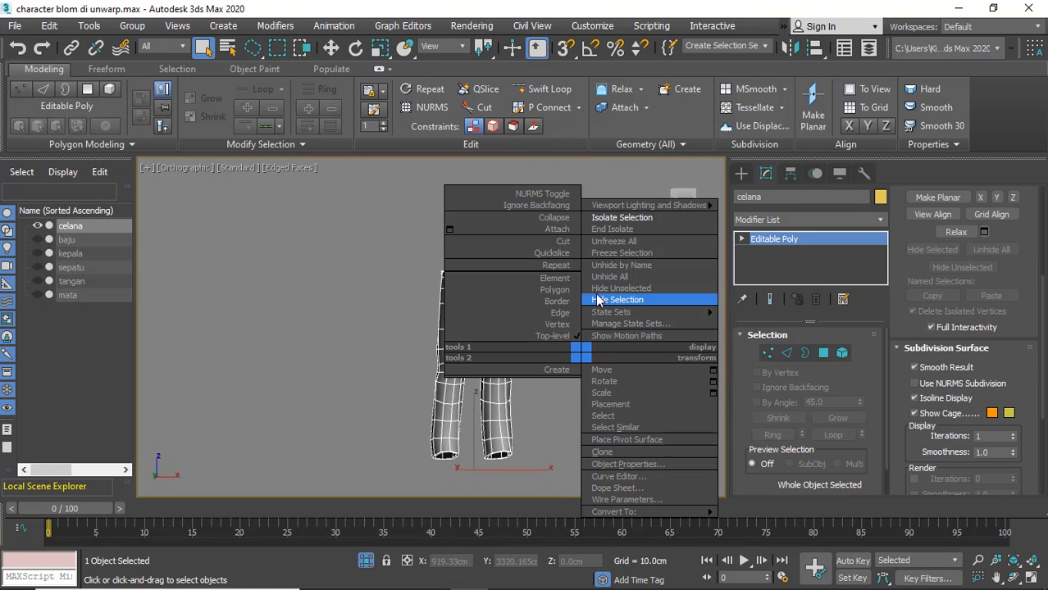
left_click(611, 277)
left_click(484, 301)
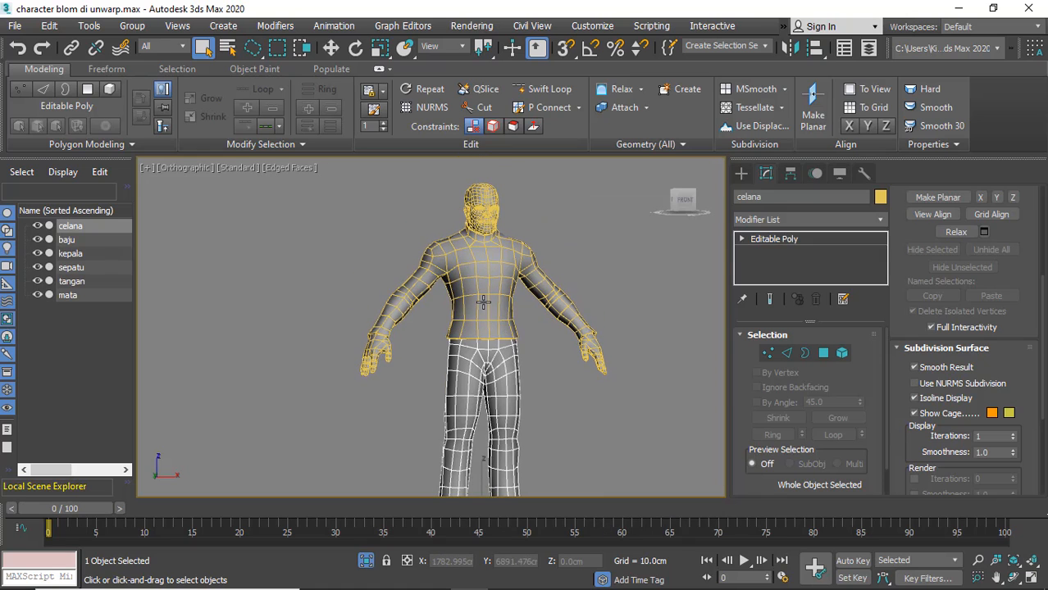
mouse_move(484, 301)
middle_mouse_down("alt")
mouse_move(517, 308)
mouse_move(480, 310)
middle_mouse_up("alt")
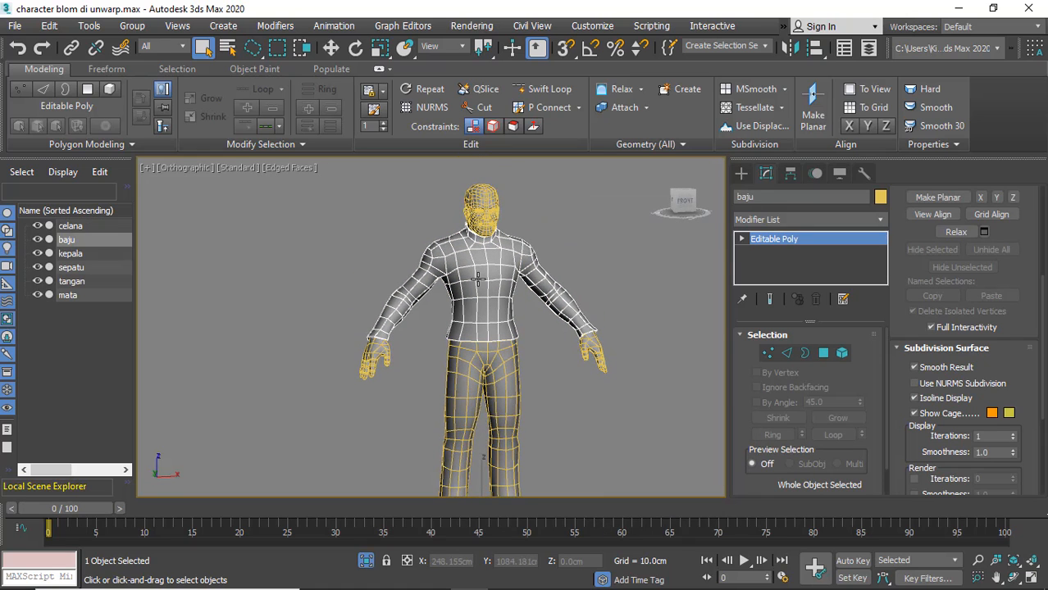
right_click(477, 278)
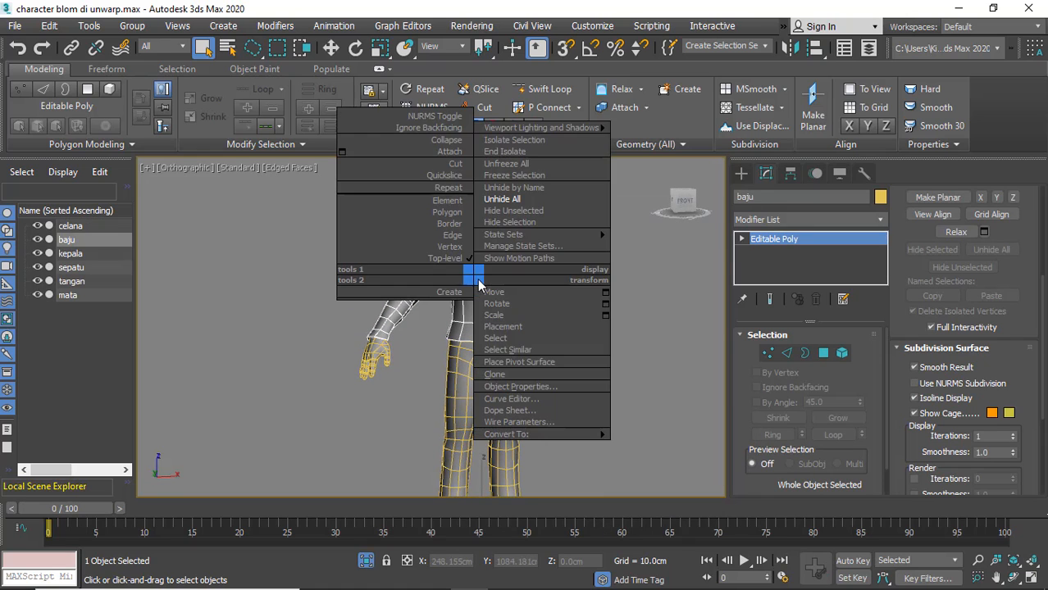
left_click(509, 145)
mouse_move(401, 342)
middle_mouse_down("alt")
mouse_move(403, 383)
mouse_move(387, 373)
mouse_move(404, 323)
middle_mouse_up("alt")
Add an Unwrap UVW modifier to the shirt and open its UV editor
left_click(781, 220)
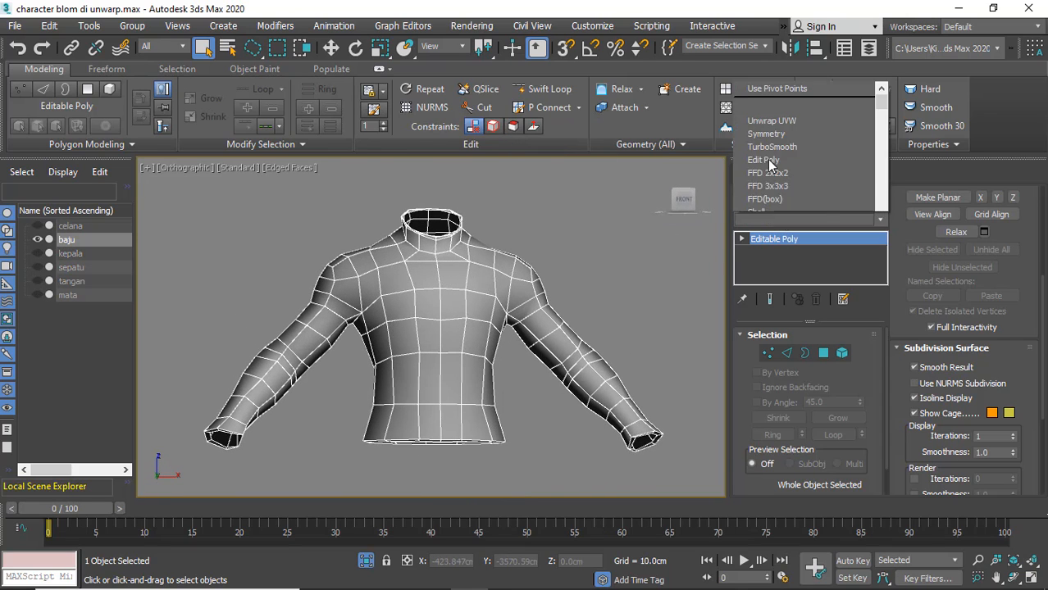
left_click(765, 77)
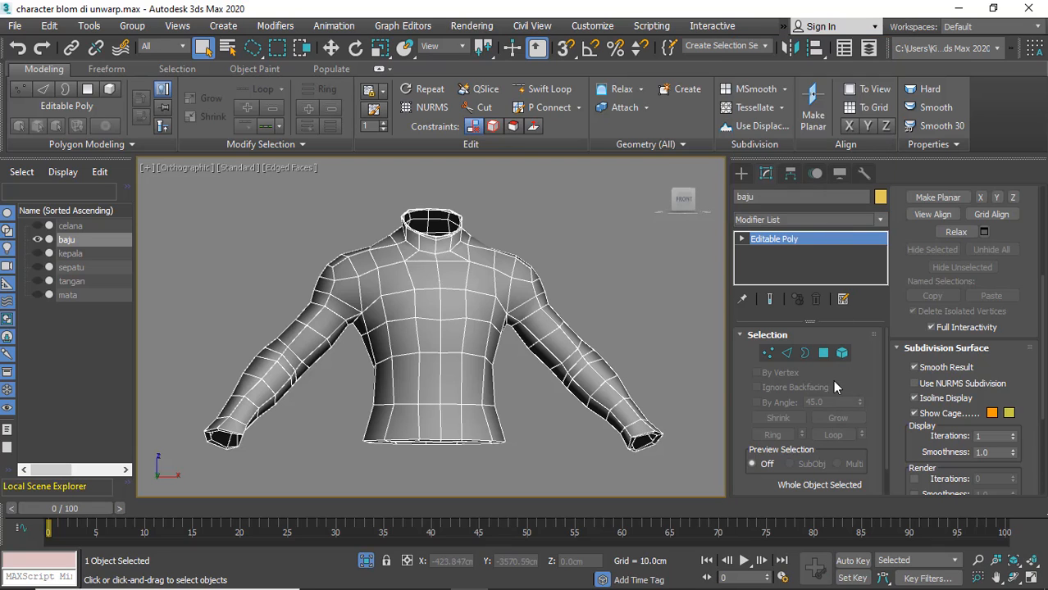
scroll(951, 320, "down", 5)
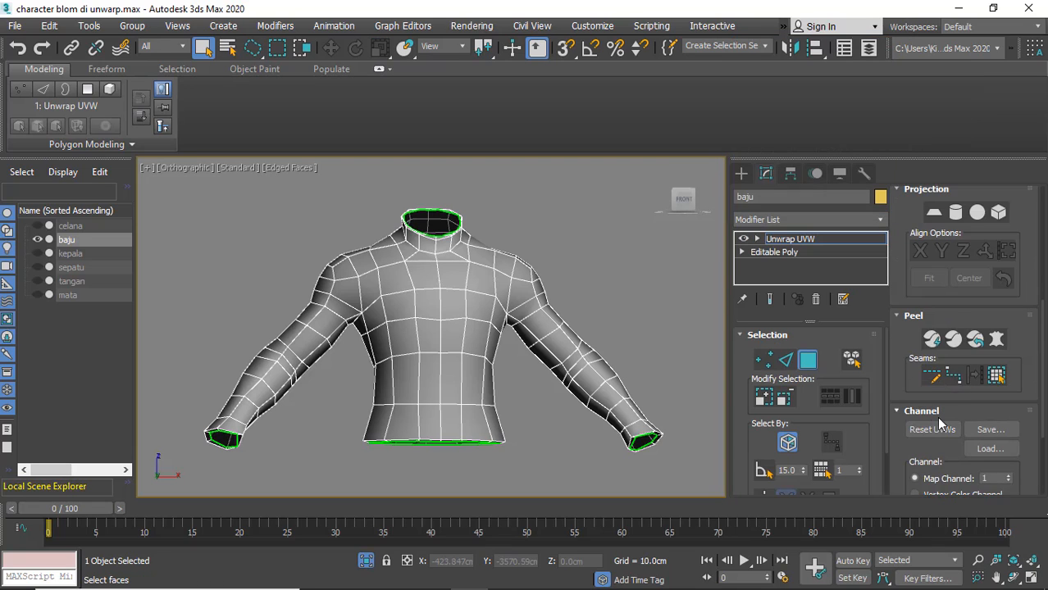
scroll(941, 422, "down", 3)
left_click(939, 415)
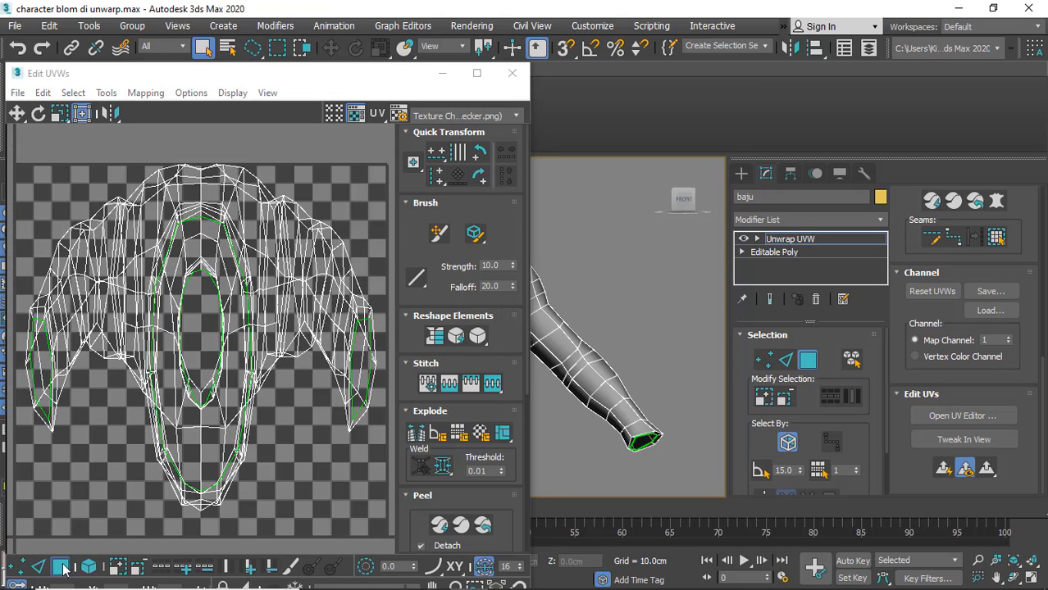
Select all of the shirt's polygons and apply a planar projection aligned to the Y axis
key("ctrl+a")
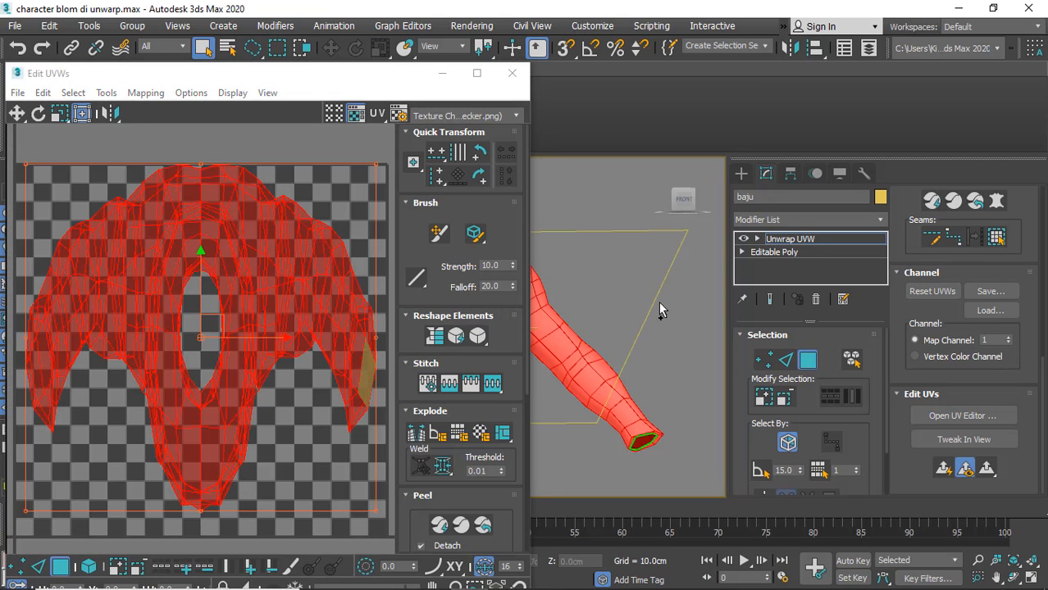
left_click(932, 291)
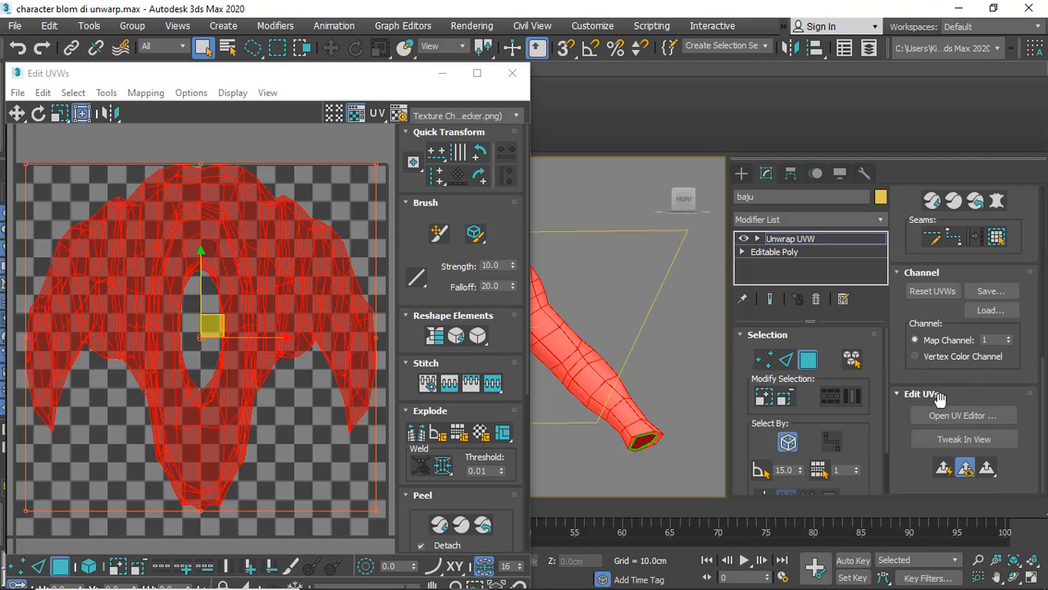
left_click(918, 391)
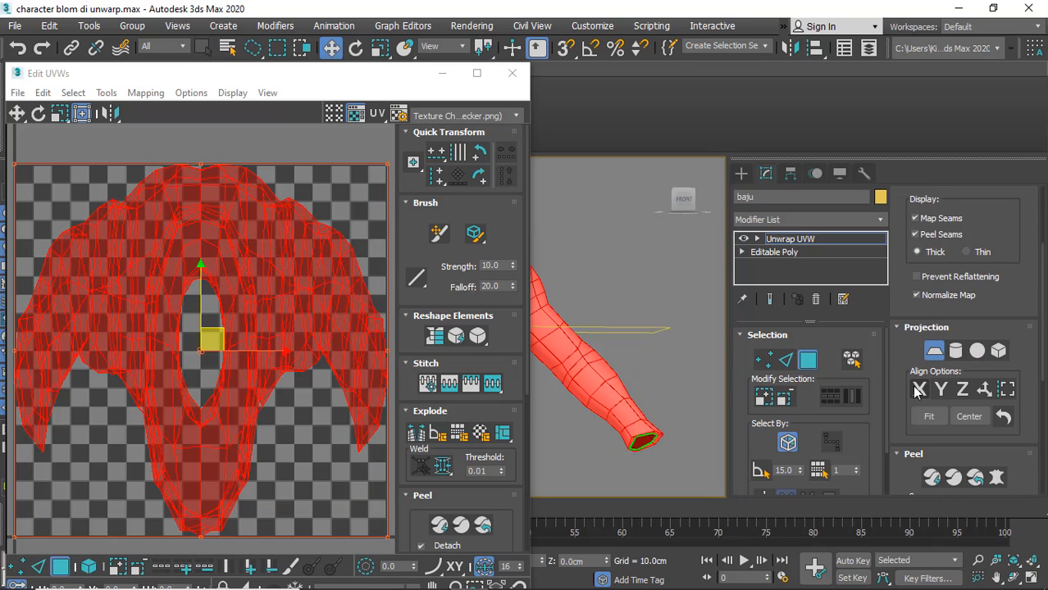
left_click(918, 391)
left_click(938, 391)
left_click(919, 392)
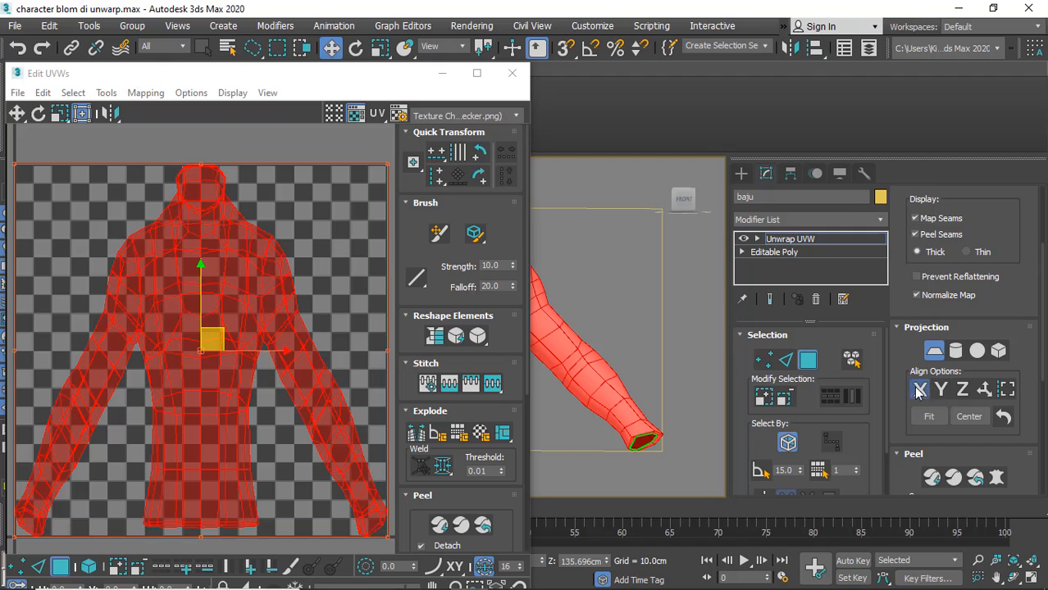
left_click(962, 391)
left_click(941, 391)
Start Peel Mode on the shirt's polygons and activate point-to-point seam editing
left_click_drag(304, 85, 175, 94)
middle_click_drag(575, 294, 690, 290)
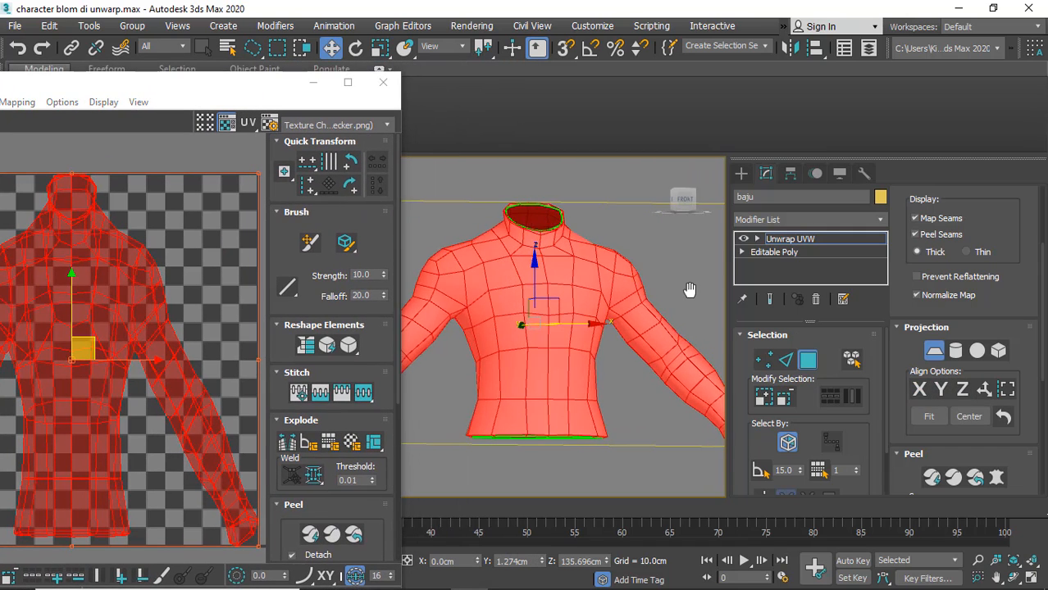
scroll(973, 415, "down", 2)
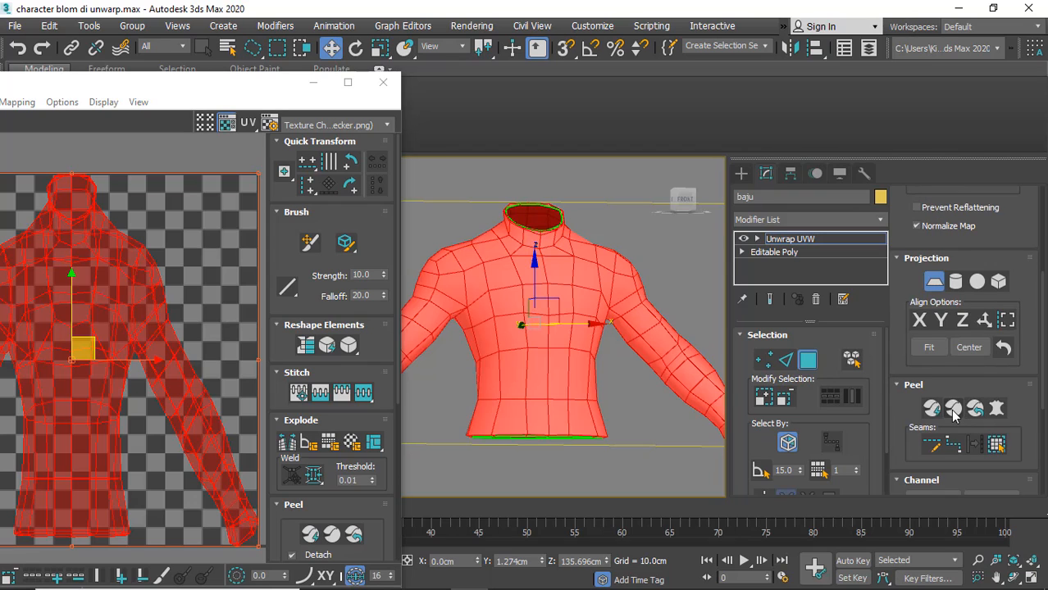
left_click(953, 409)
left_click(954, 446)
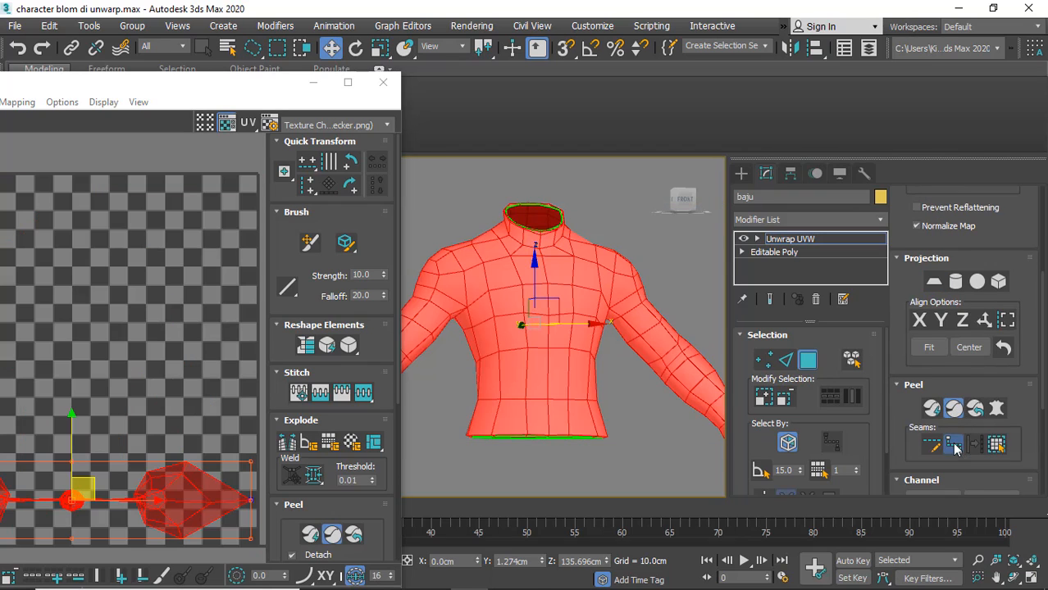
Cut a point-to-point seam around the armhole of the shirt's left-hand sleeve as seen from the front
middle_click_drag(557, 304, 653, 293, "alt")
scroll(545, 250, "up", 4)
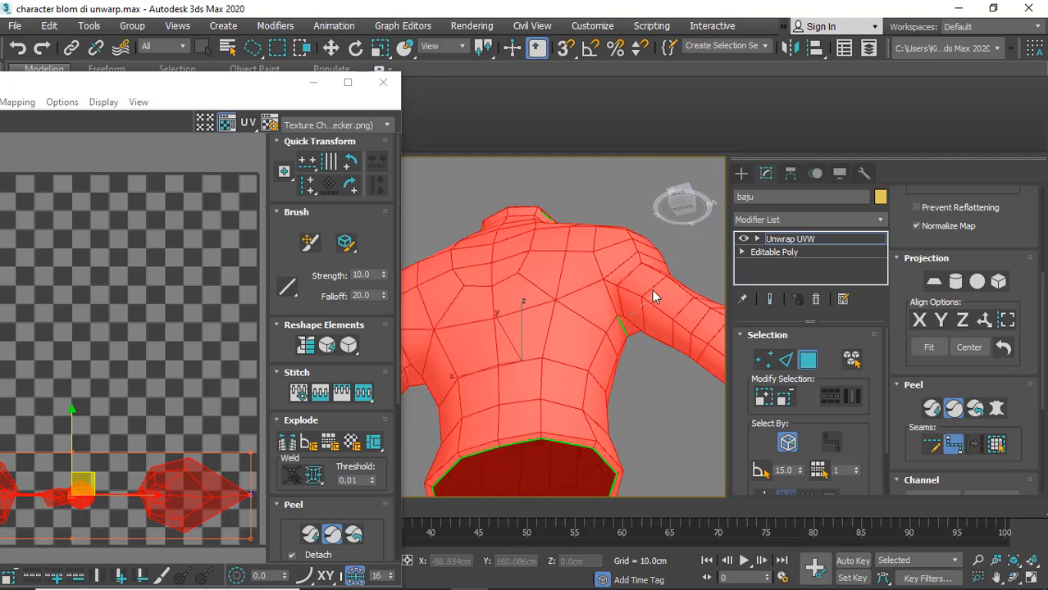
scroll(654, 296, "up", 2)
left_click(568, 222)
middle_click_drag(568, 222, 486, 349, "alt")
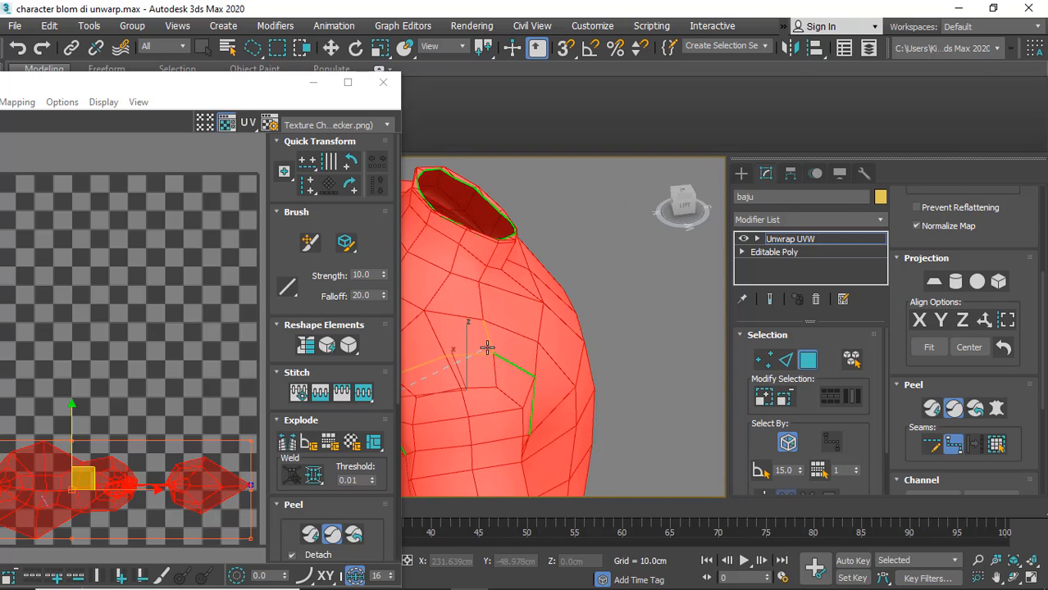
left_click(529, 365)
scroll(492, 300, "down", 5)
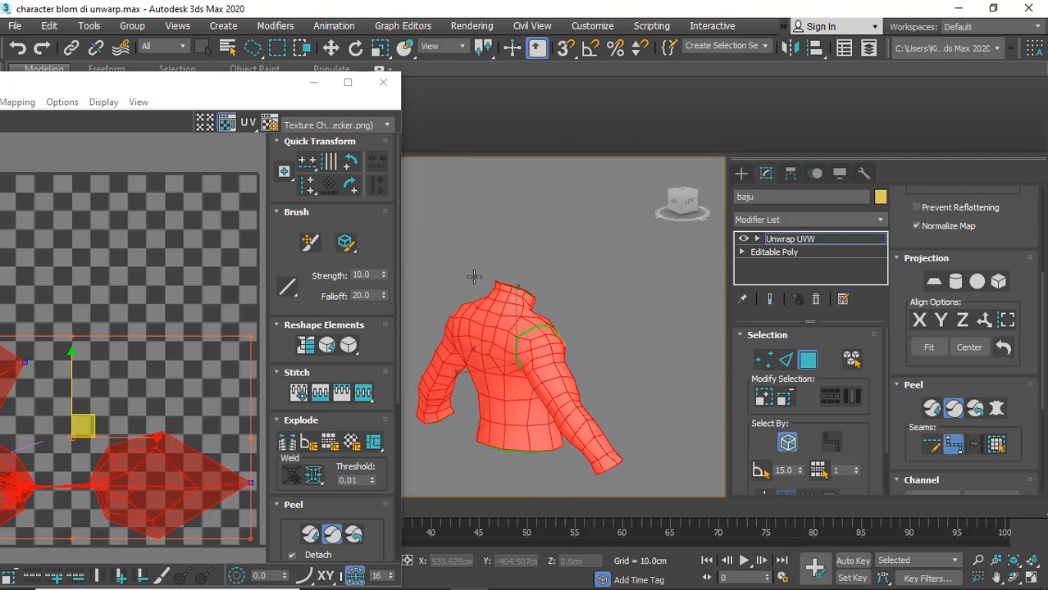
Cut a seam along the underside of the same sleeve, from the armhole seam to the cuff's inner edge
left_click_drag(179, 82, 167, 62)
middle_click_drag(640, 334, 606, 330, "alt")
scroll(579, 244, "up", 2)
scroll(594, 261, "up", 4)
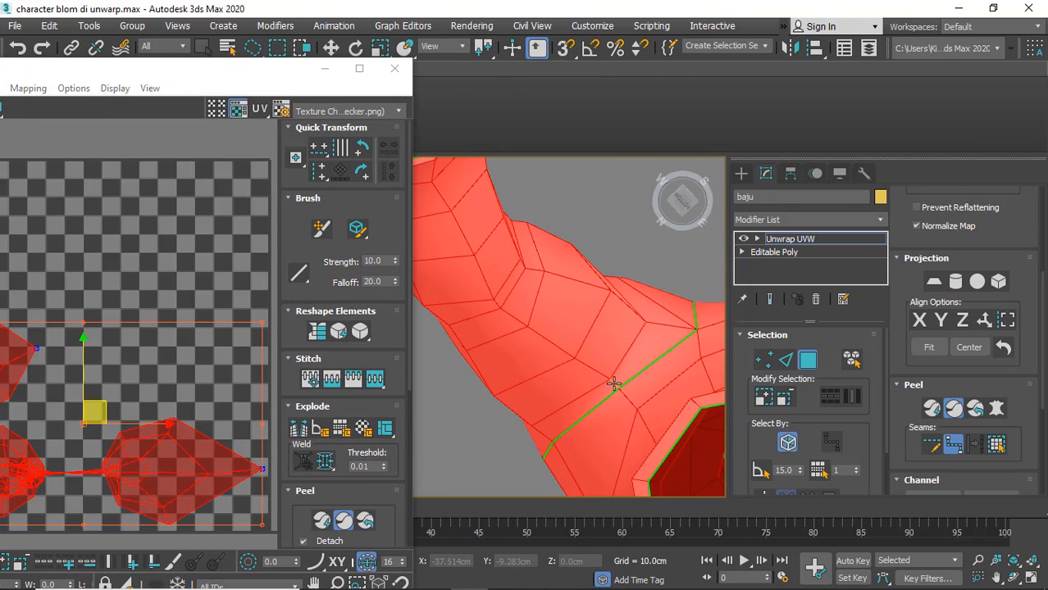
left_click(614, 384)
left_click(475, 258)
middle_click_drag(475, 261, 591, 378)
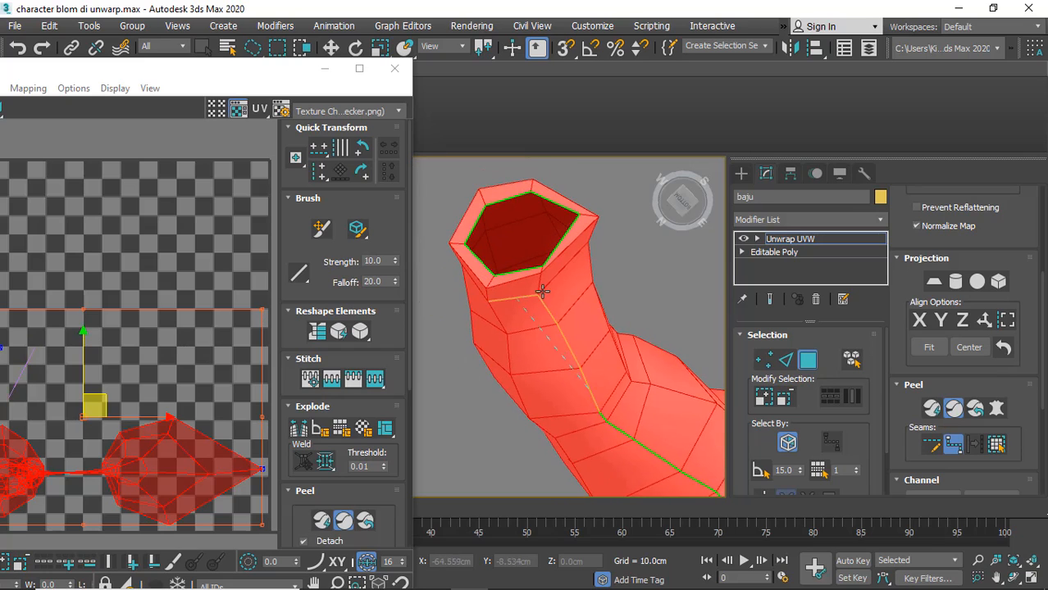
scroll(543, 290, "up", 5)
middle_click_drag(541, 287, 526, 267)
left_click(520, 260)
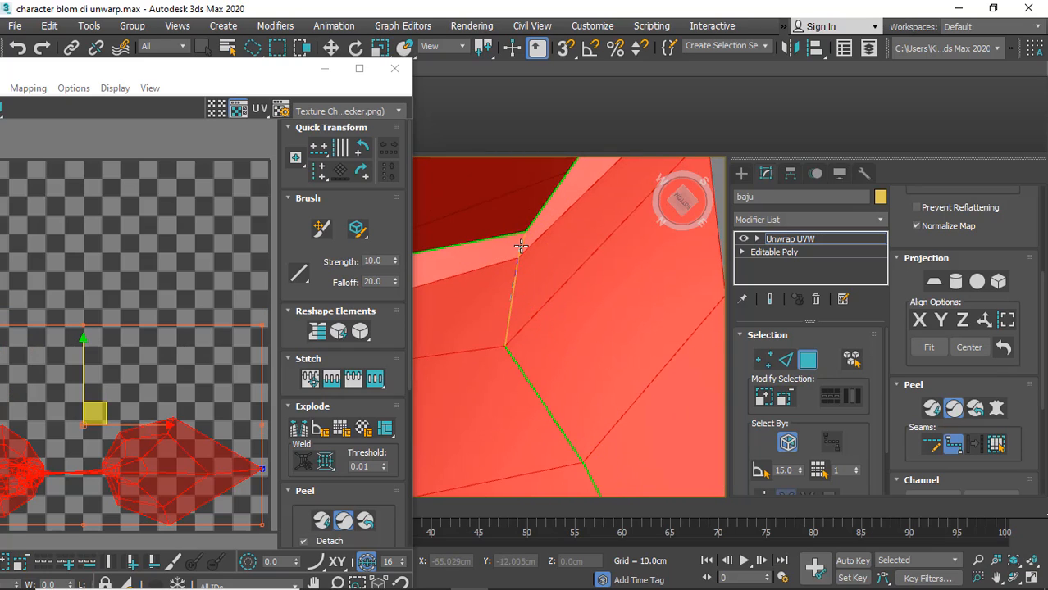
left_click(525, 238)
Cut a point-to-point seam around the armhole of the shirt's opposite sleeve
left_click_drag(243, 78, 283, 68)
middle_click_drag(152, 249, 222, 249)
scroll(213, 254, "down", 3)
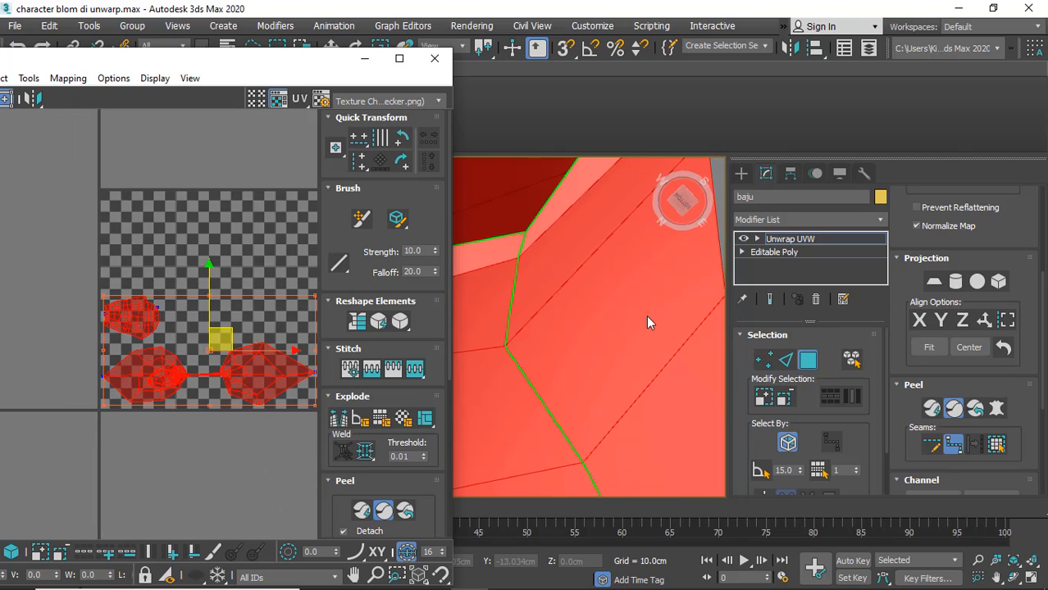
scroll(633, 330, "down", 7)
middle_click_drag(631, 330, 526, 337, "alt")
middle_click_drag(526, 337, 583, 324)
scroll(574, 269, "up", 4)
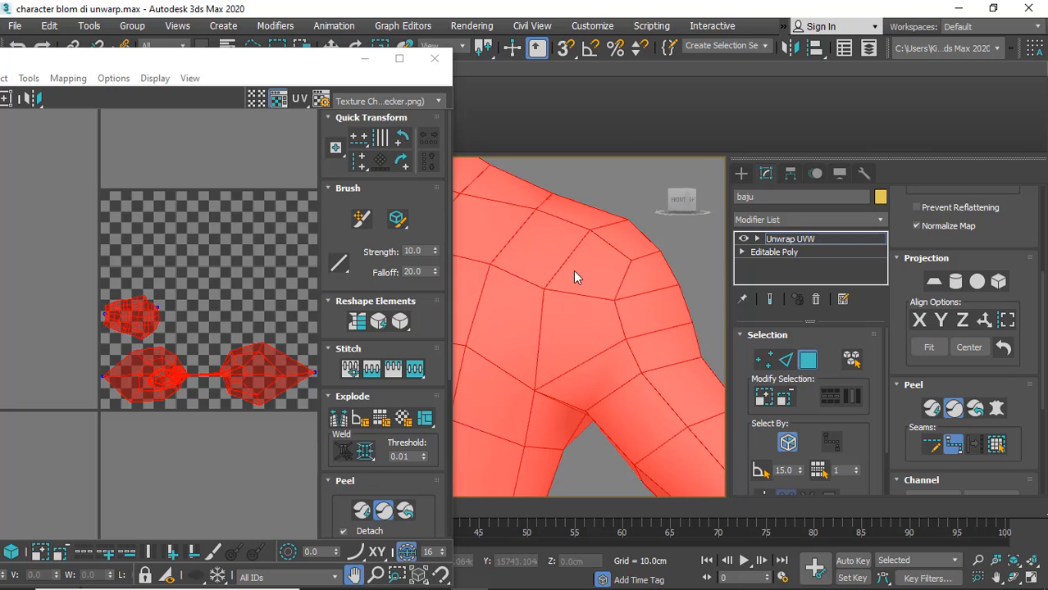
left_click(538, 386)
middle_click_drag(561, 405, 587, 384, "alt")
left_click(578, 339)
scroll(578, 339, "down", 4)
middle_click_drag(590, 346, 700, 320, "alt")
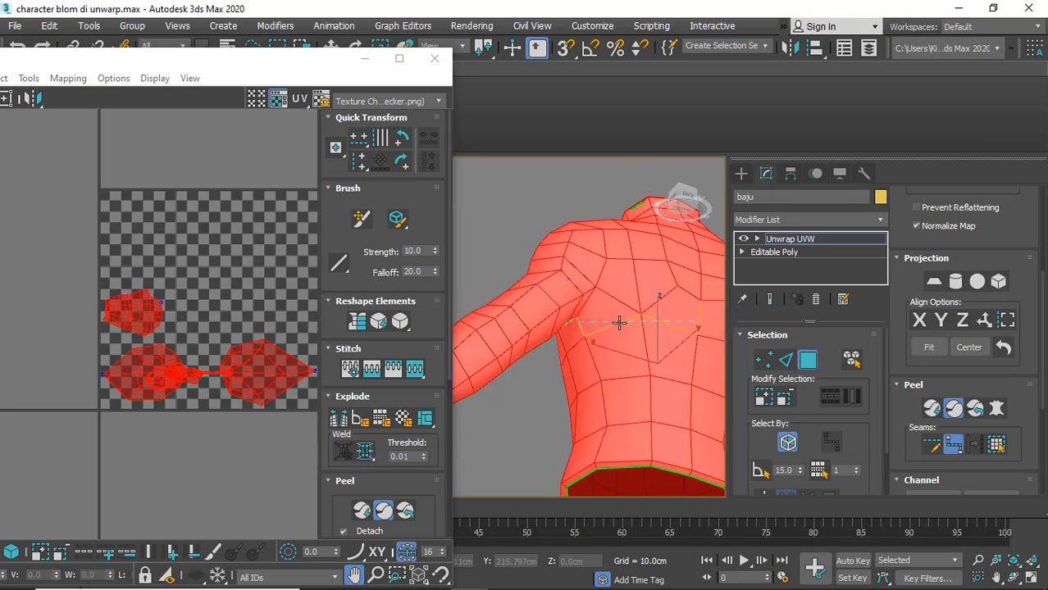
scroll(607, 262, "up", 3)
middle_click_drag(599, 253, 626, 239, "alt")
left_click(629, 343)
Cut a seam along the underside of the second sleeve, from its armhole seam to the cuff's inner edge
scroll(646, 354, "down", 3)
scroll(587, 340, "up", 6)
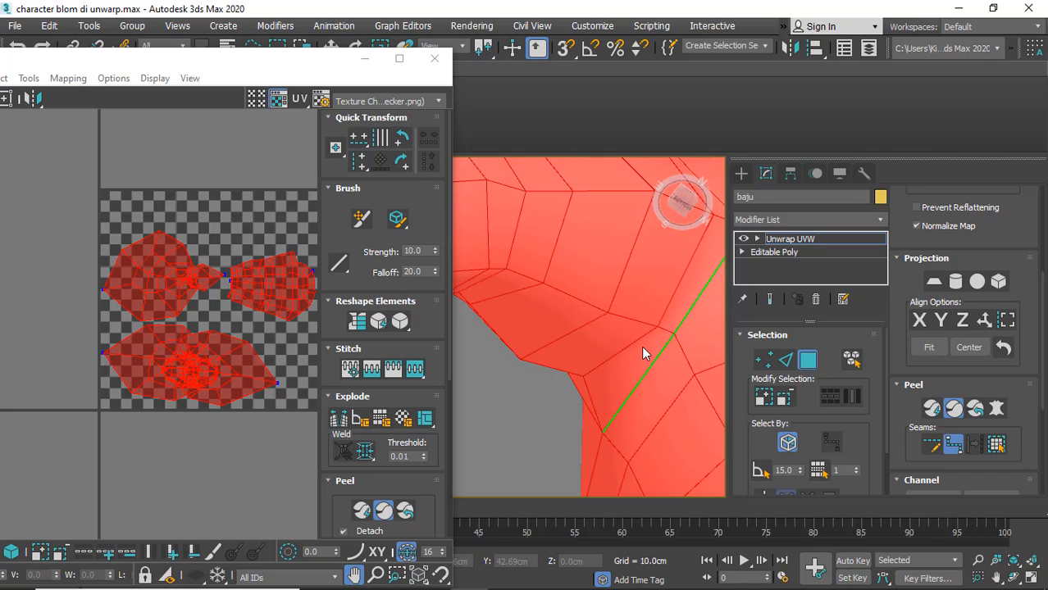
scroll(670, 331, "down", 6)
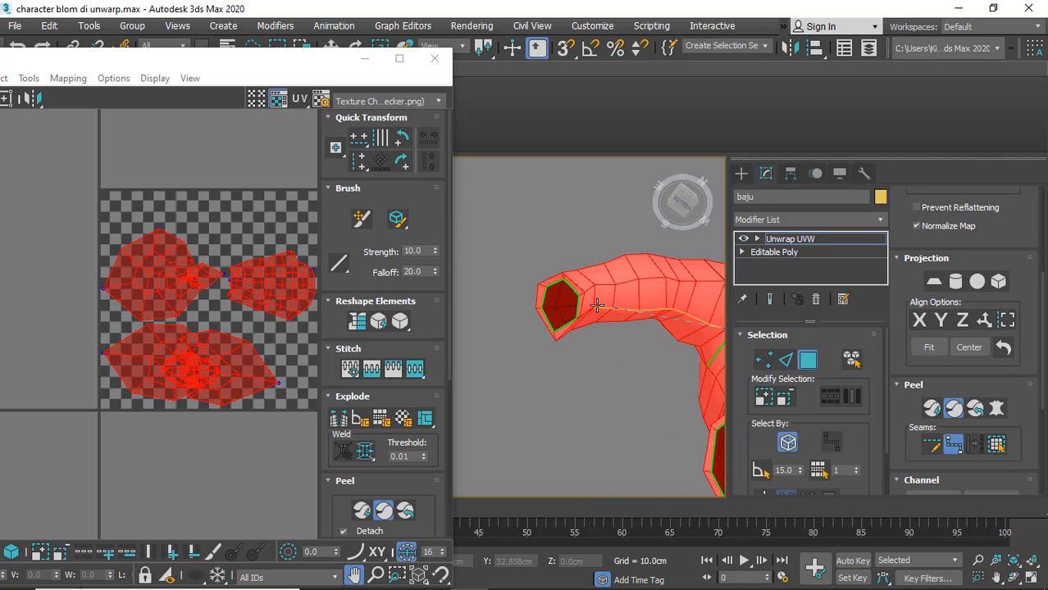
left_click(599, 307)
scroll(598, 307, "up", 5)
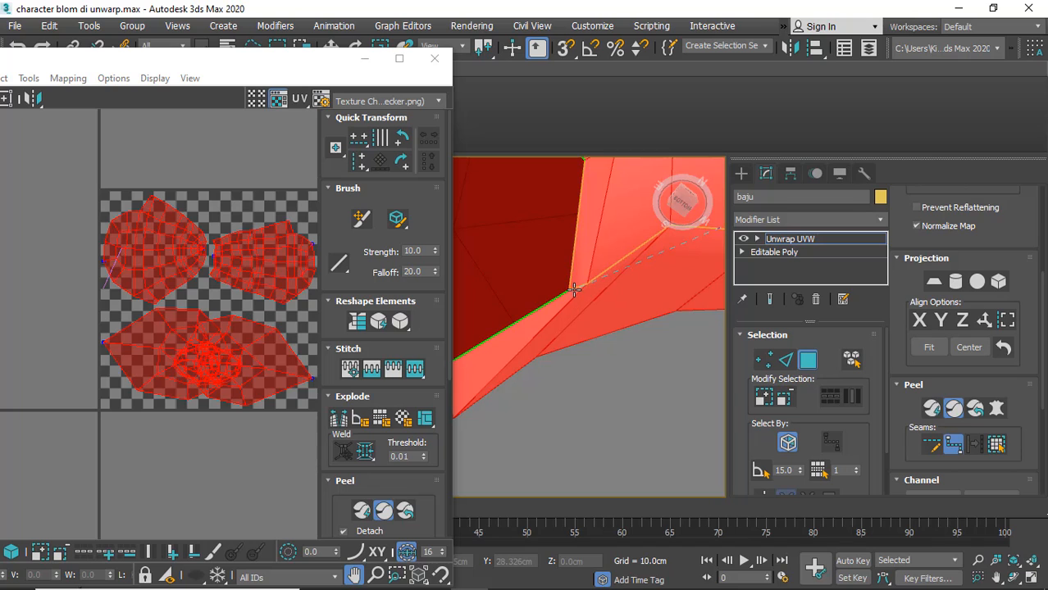
left_click(575, 290)
scroll(637, 348, "down", 5)
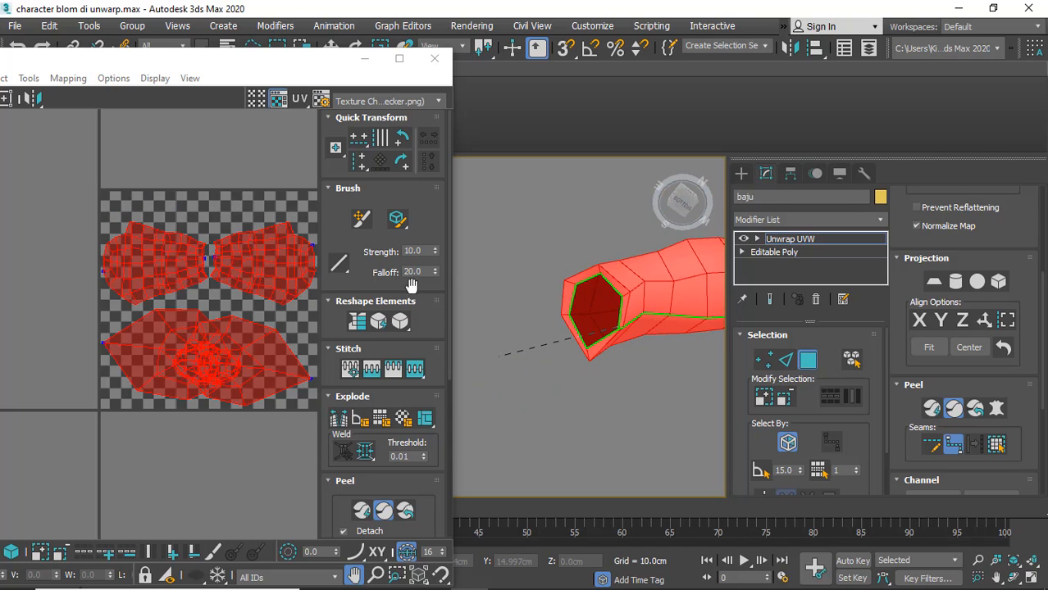
Cut a seam across the shirt's shoulder, from the second sleeve's armhole seam up to the collar's edge
scroll(597, 353, "down", 3)
middle_click_drag(597, 353, 480, 450)
middle_click_drag(666, 374, 643, 388, "alt")
scroll(603, 358, "up", 5)
scroll(596, 362, "down", 1)
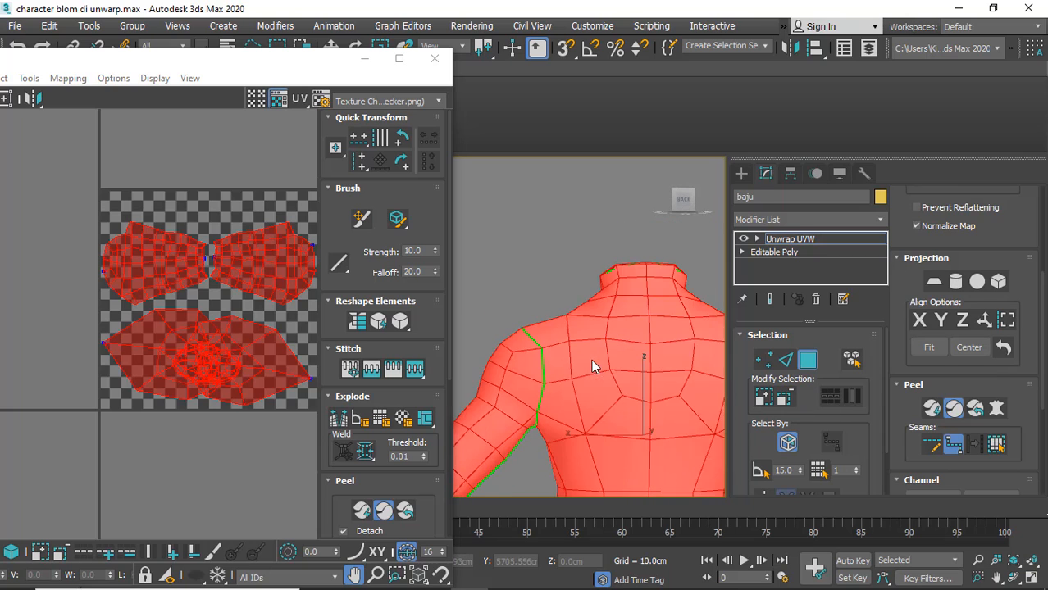
middle_click_drag(592, 359, 643, 372)
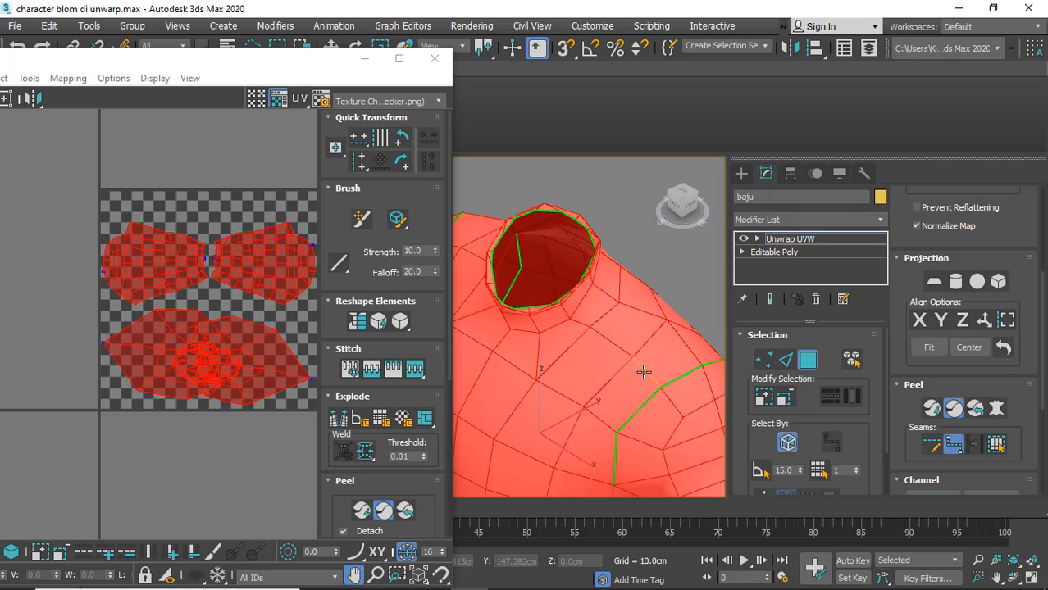
scroll(566, 311, "up", 5)
left_click(559, 305)
middle_click_drag(536, 277, 561, 313)
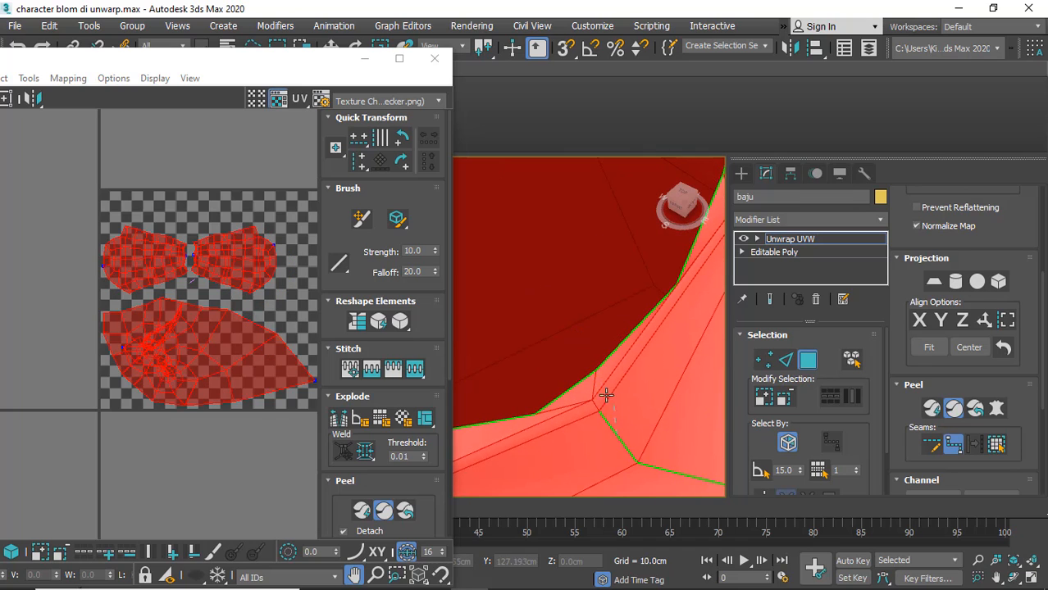
left_click(595, 378)
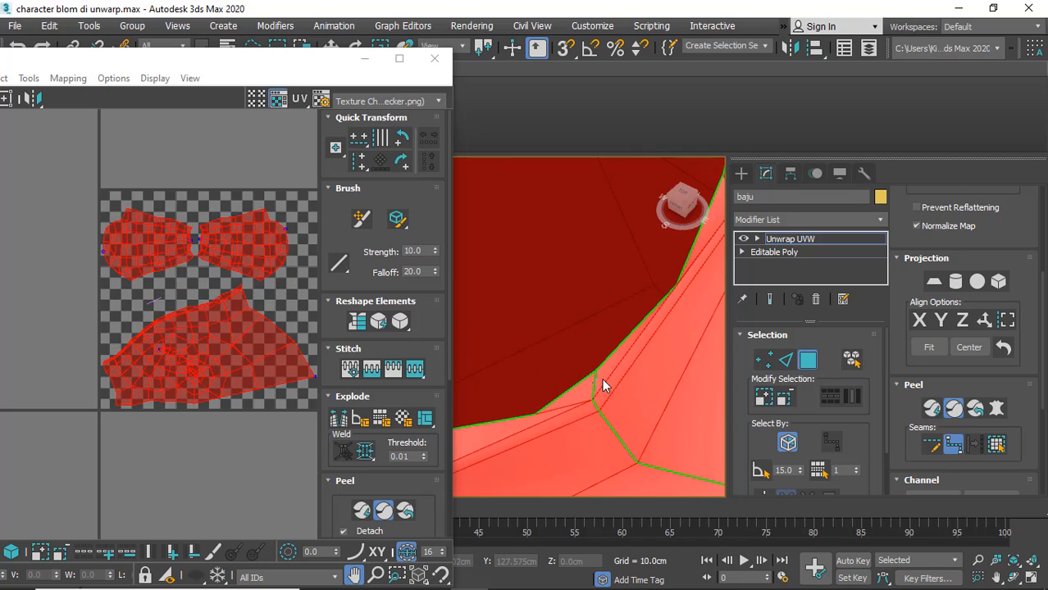
Cut a point-to-point seam down one side of the shirt's body, from the armhole seam to the hem
scroll(602, 378, "down", 5)
middle_click_drag(633, 344, 599, 318, "alt")
scroll(618, 352, "down", 5)
scroll(598, 353, "up", 5)
scroll(582, 348, "down", 5)
scroll(586, 389, "up", 3)
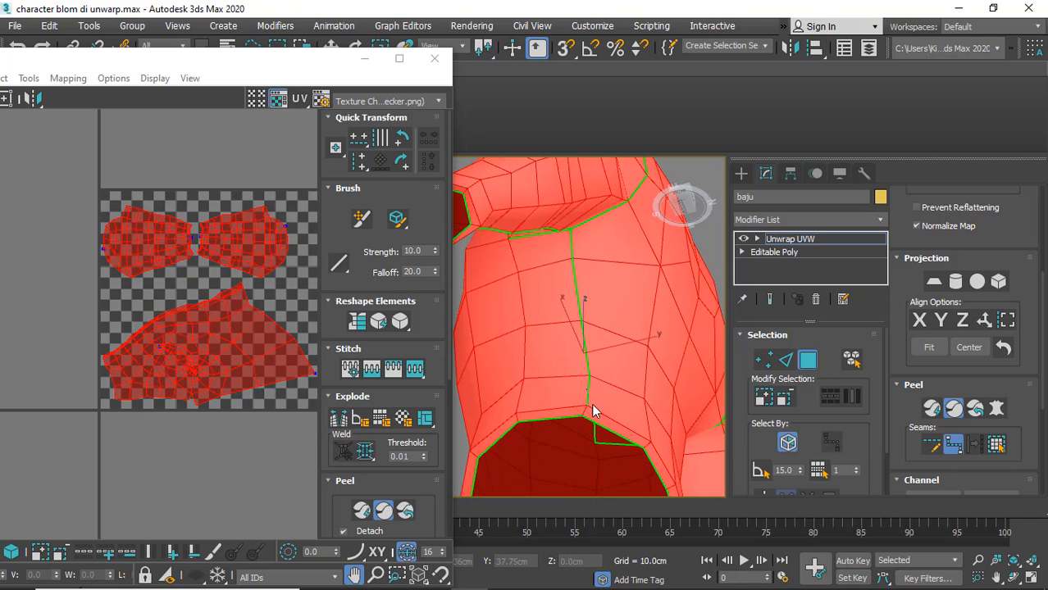
left_click(589, 417)
left_click(584, 413)
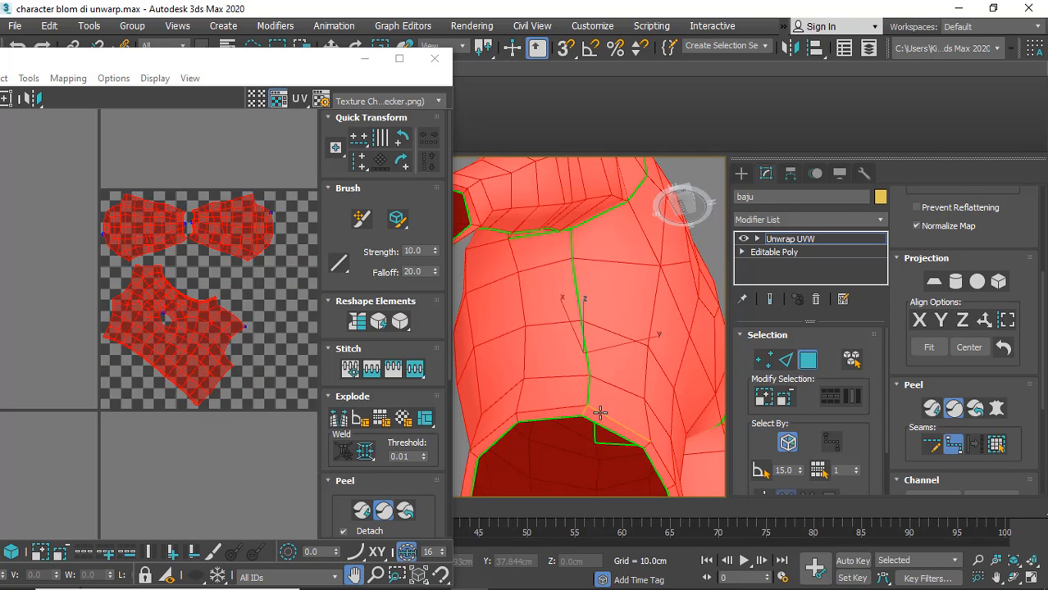
right_click(600, 414)
Cut a point-to-point seam across the shirt's other shoulder, from the armhole seam up to the collar's inner edge
scroll(605, 387, "down", 4)
middle_click_drag(595, 359, 660, 336, "alt")
scroll(562, 331, "up", 4)
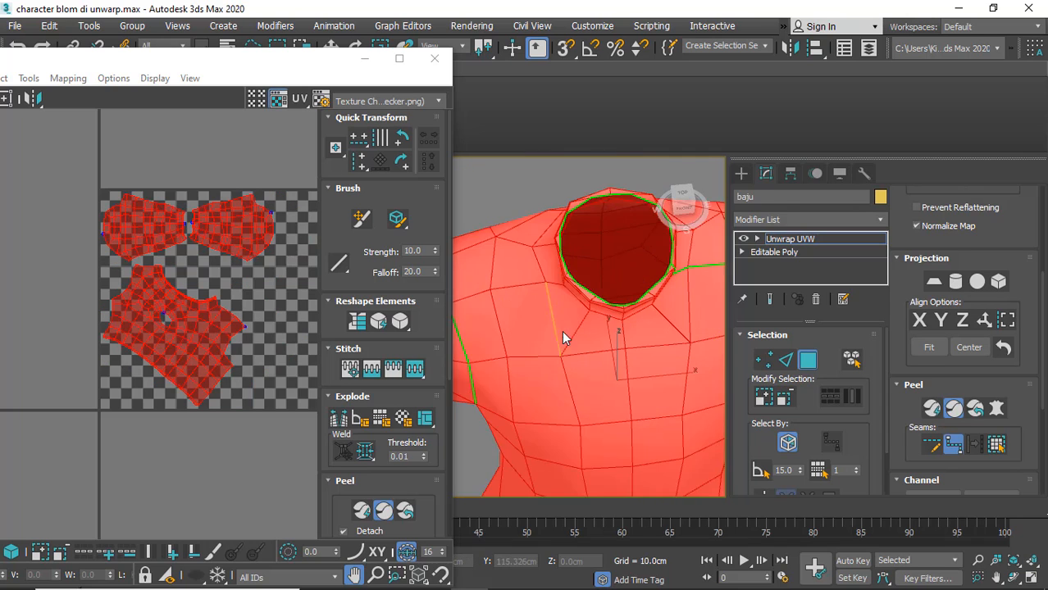
middle_click_drag(562, 330, 622, 321, "alt")
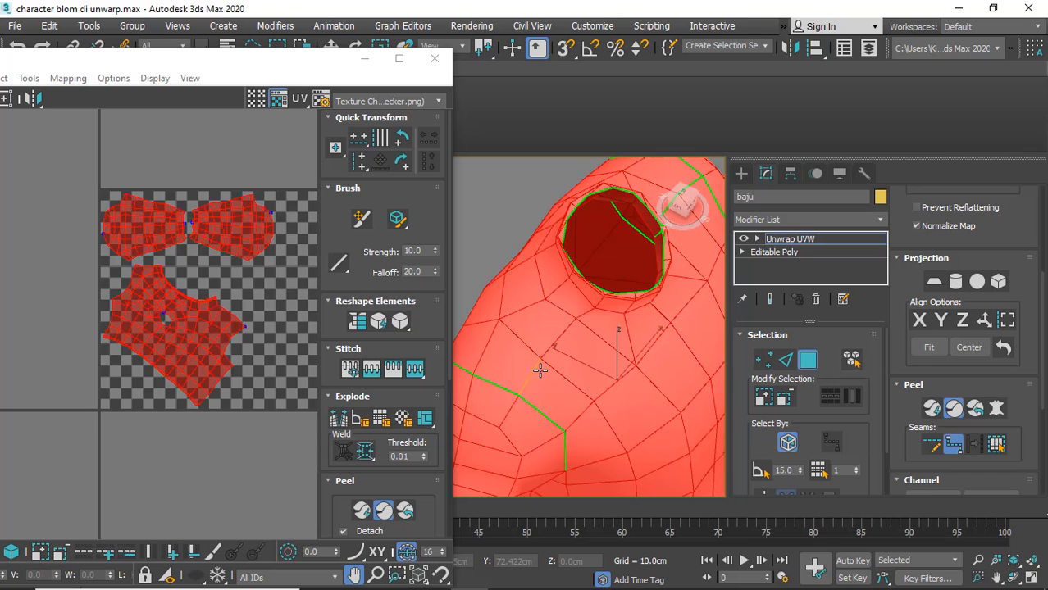
left_click(581, 312)
scroll(592, 337, "up", 5)
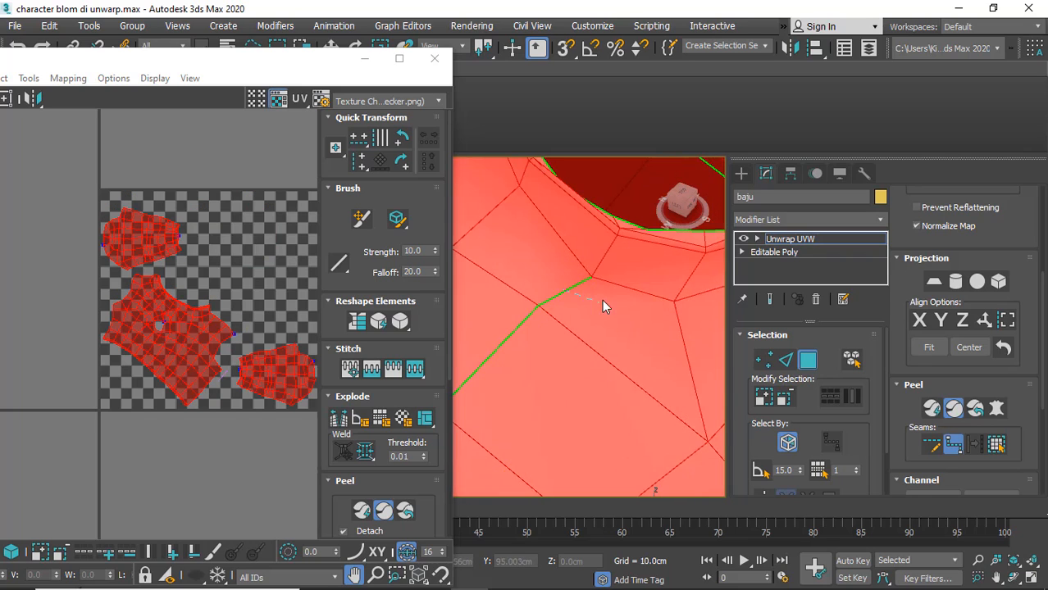
scroll(615, 328, "up", 2)
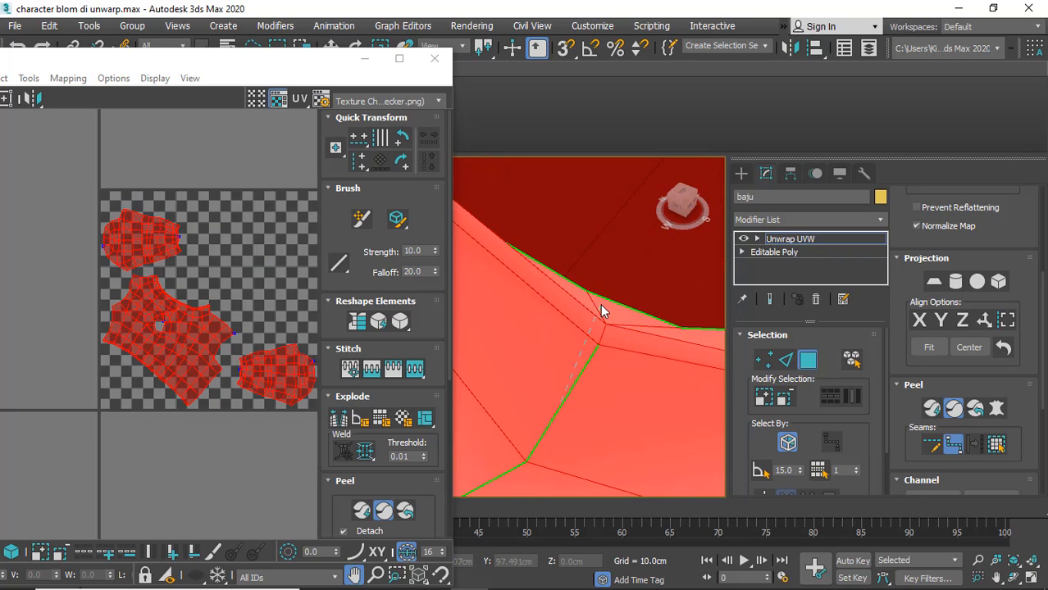
left_click(596, 302)
left_click_drag(199, 370, 194, 379)
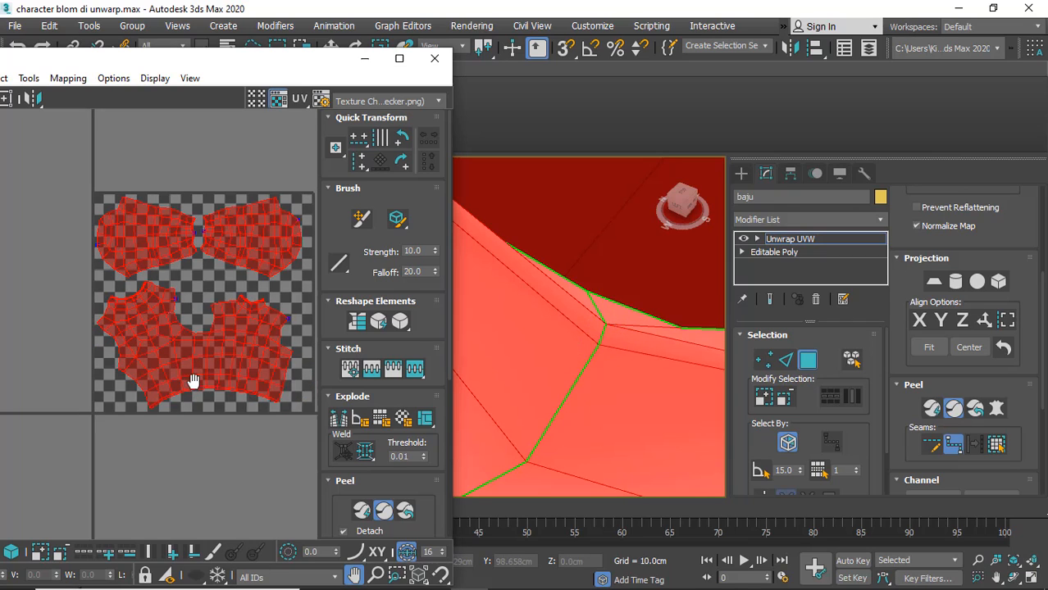
right_click(195, 376)
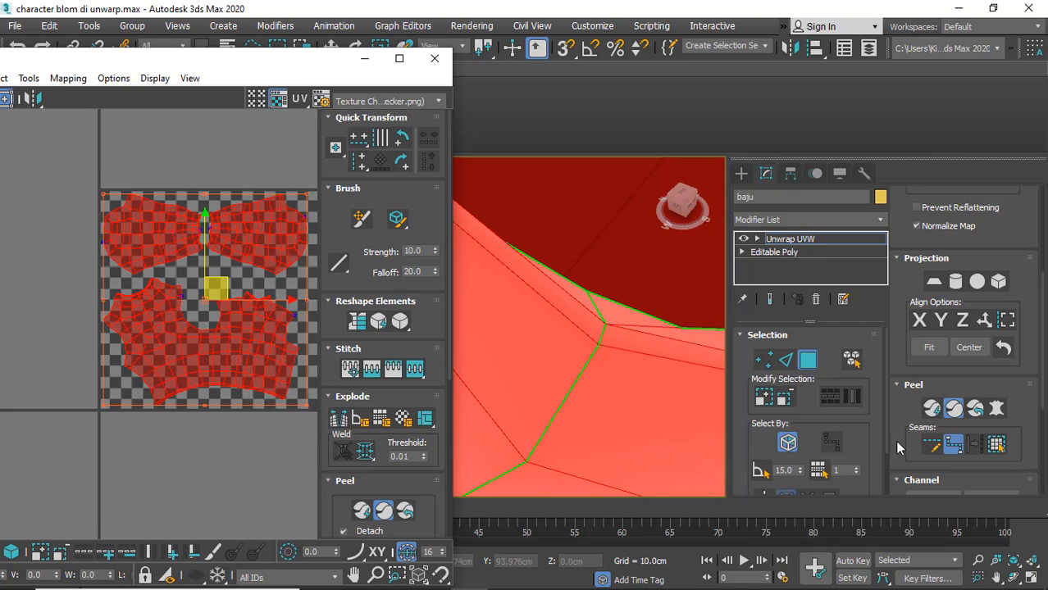
middle_click_drag(208, 384, 171, 368)
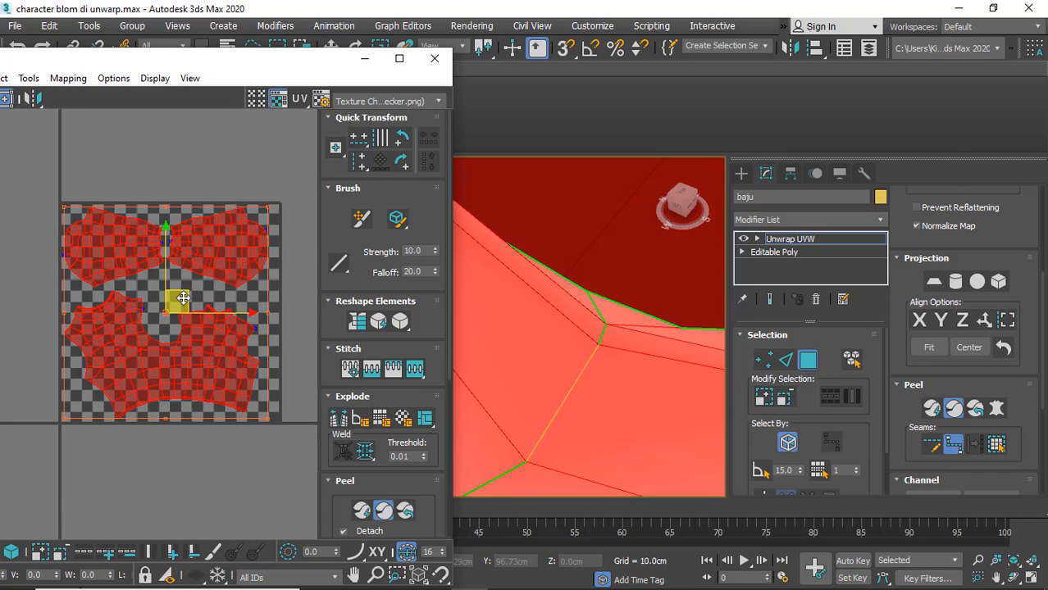
mouse_move(183, 299)
left_mouse_down()
mouse_move(168, 305)
mouse_move(183, 303)
left_mouse_up()
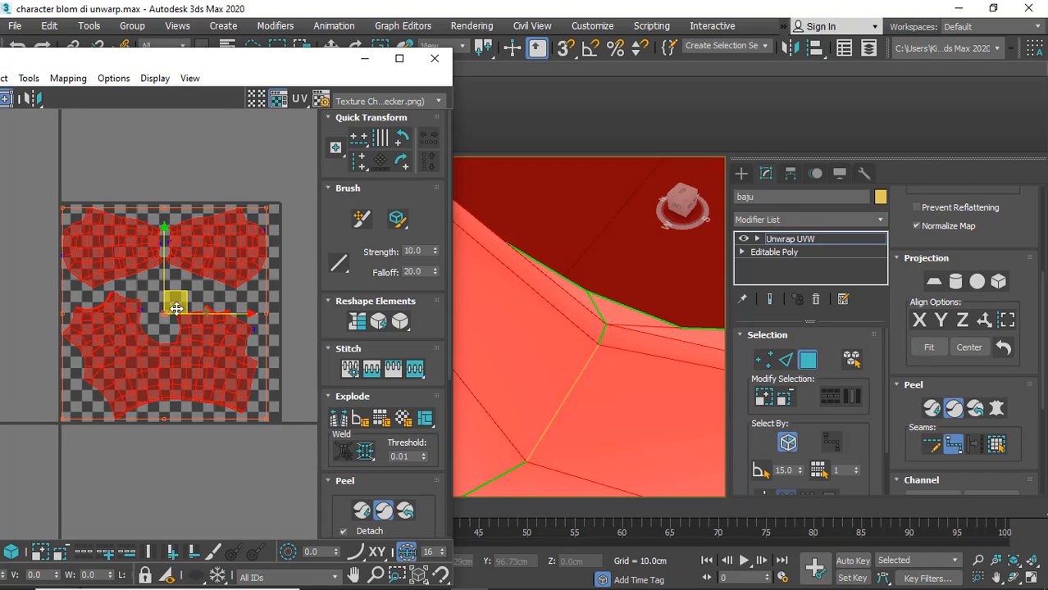
left_click(933, 408)
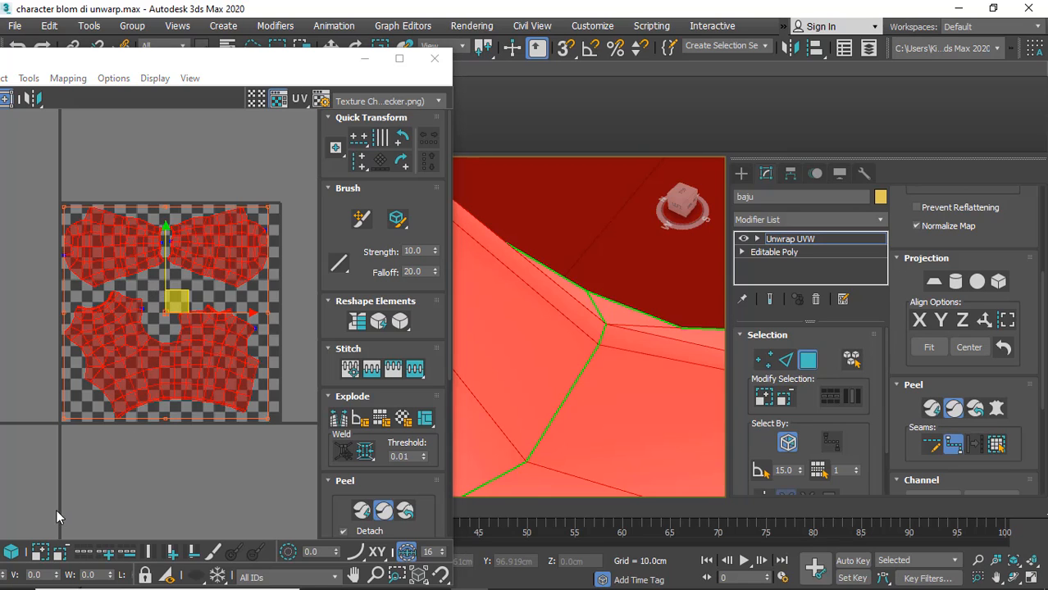
Pull the two lower corner vertices of the shirt's body shell outward to straighten and widen its hem
left_click_drag(169, 68, 273, 68)
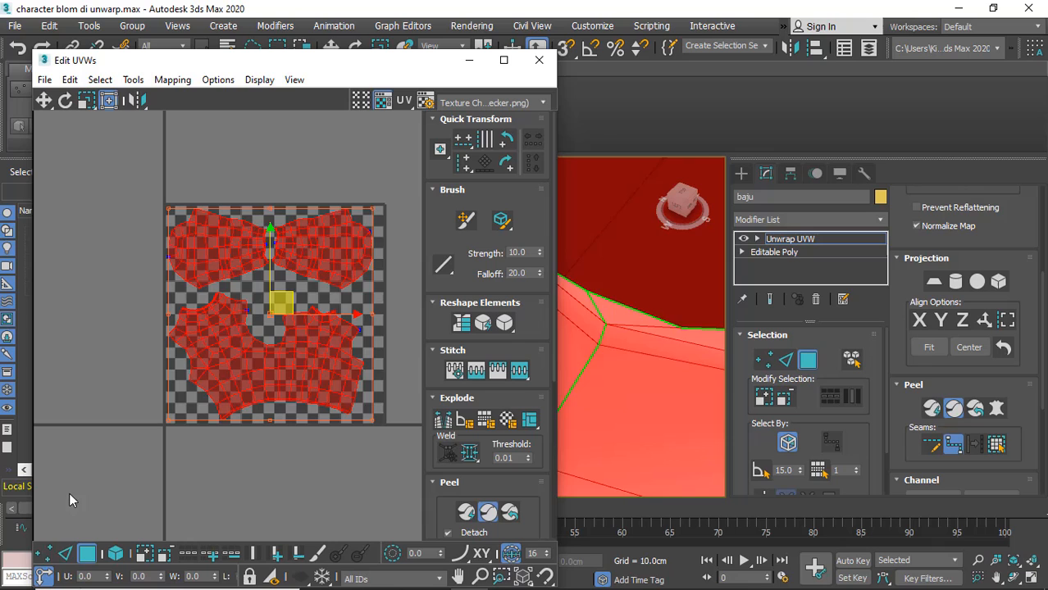
left_click(45, 554)
left_click_drag(223, 418, 174, 407)
left_click_drag(341, 439, 360, 414)
Reposition the middle vertex of each of the two neckline curves in the shirt's body shell
scroll(234, 288, "up", 6)
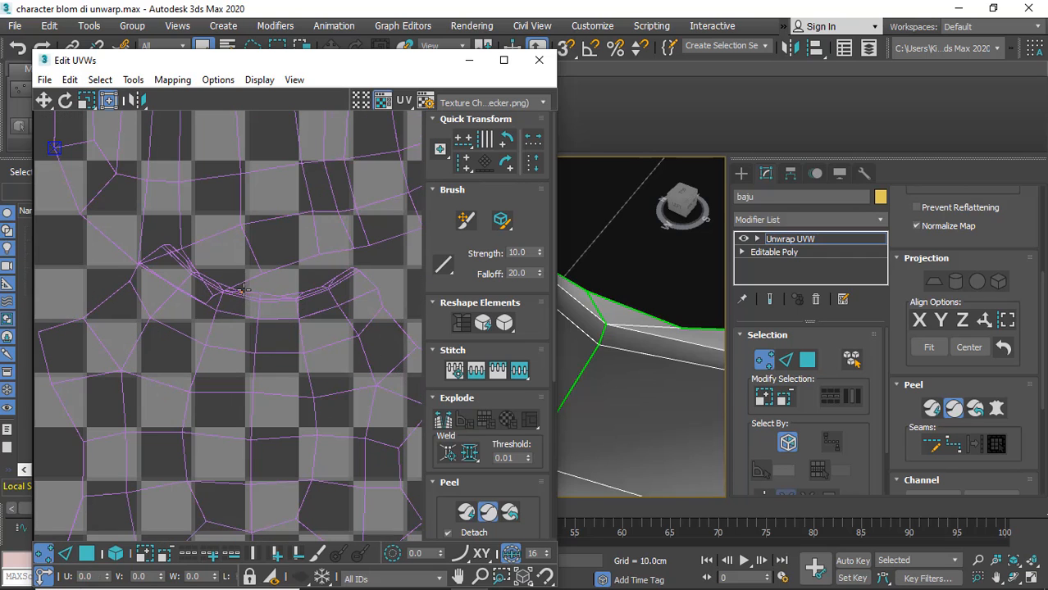
left_click_drag(257, 296, 257, 340)
scroll(150, 339, "down", 3)
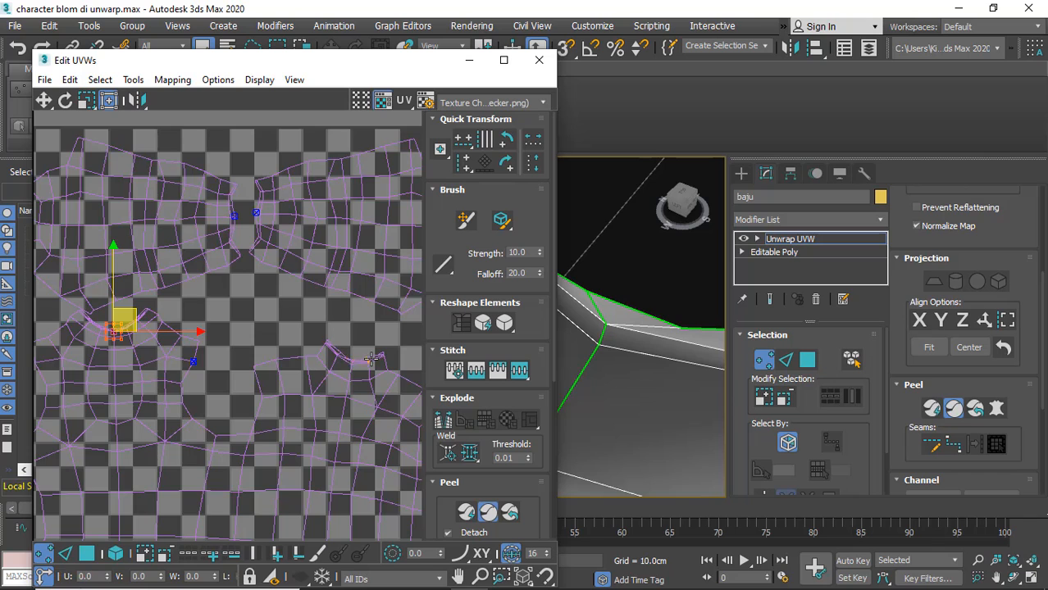
scroll(371, 360, "up", 5)
left_click_drag(332, 362, 316, 332)
scroll(301, 353, "down", 5)
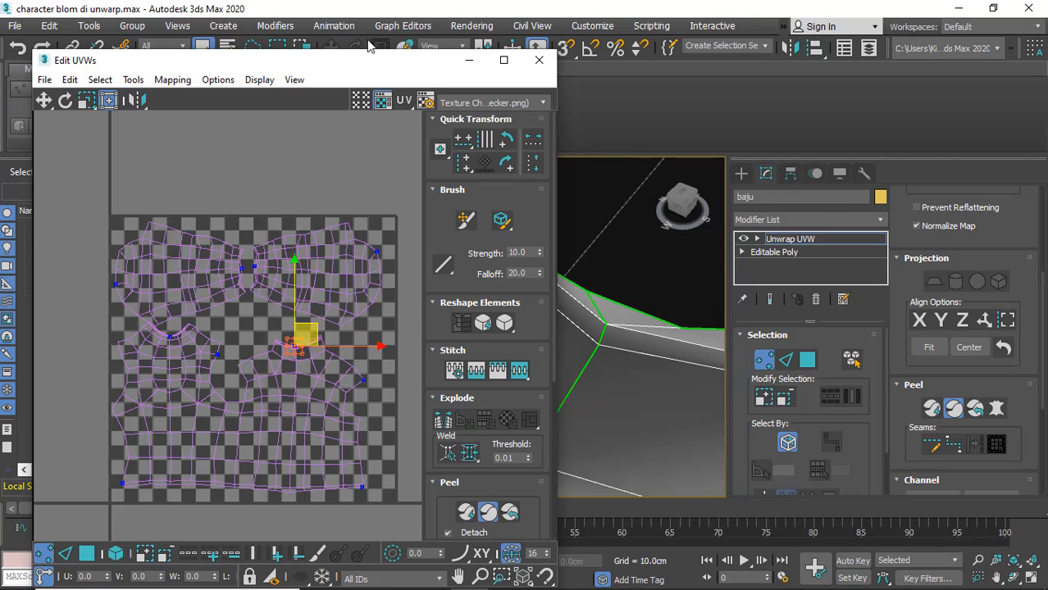
Collapse the unwrapped shirt by converting it to an Editable Poly
left_click_drag(385, 63, 188, 86)
right_click(504, 324)
mouse_move(541, 480)
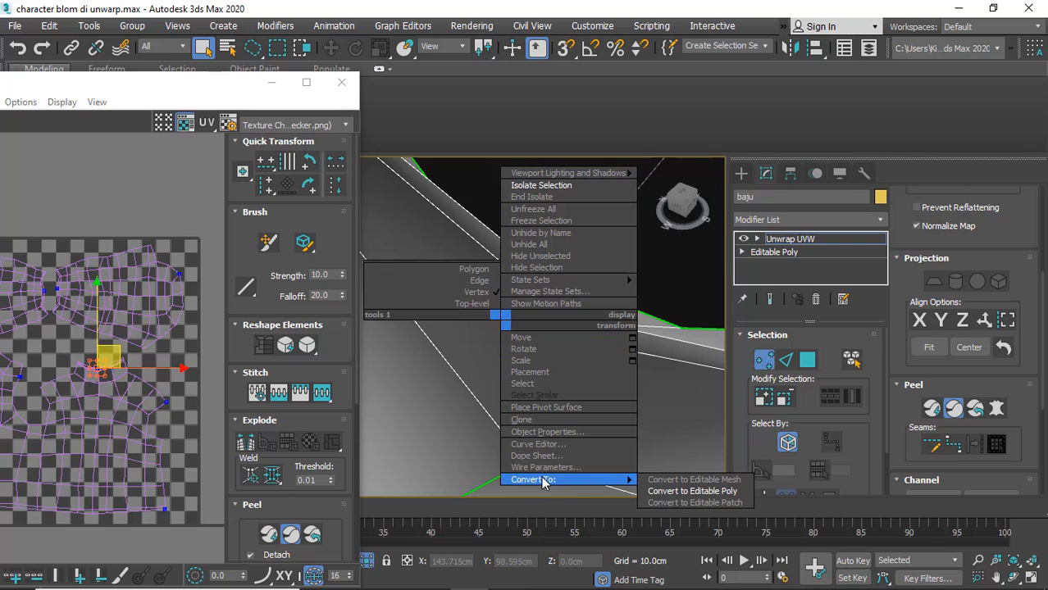
left_click(691, 491)
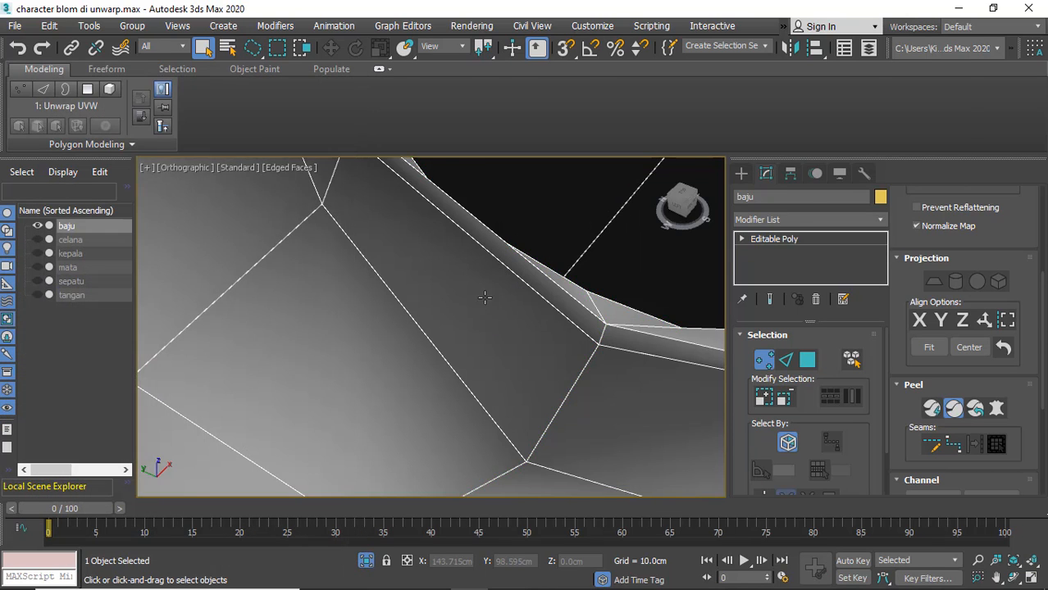
Unhide all of the character's objects
scroll(485, 298, "down", 6)
right_click(604, 285)
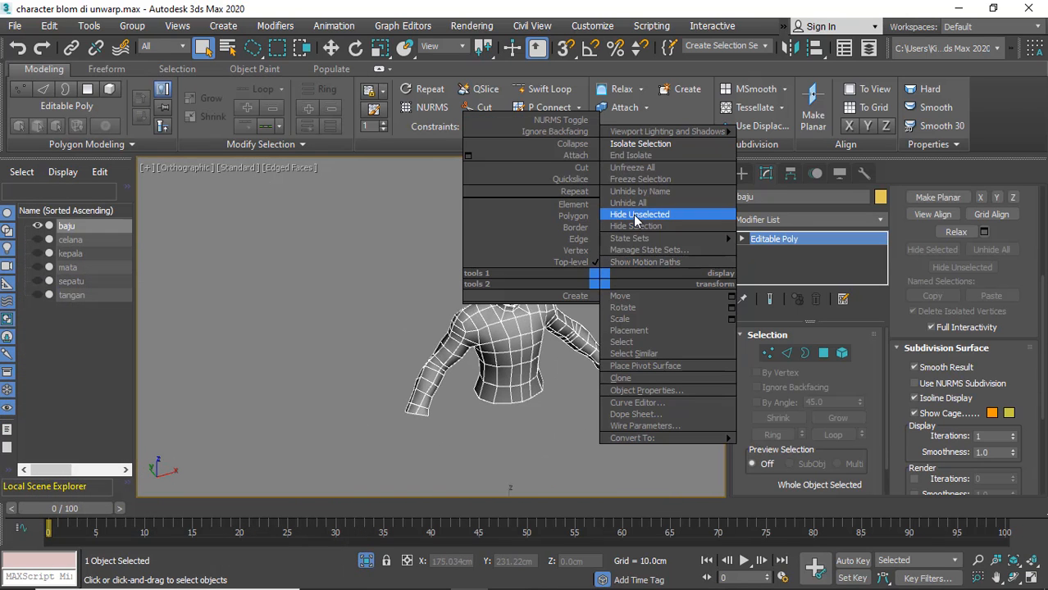
left_click(629, 202)
scroll(480, 277, "up", 4)
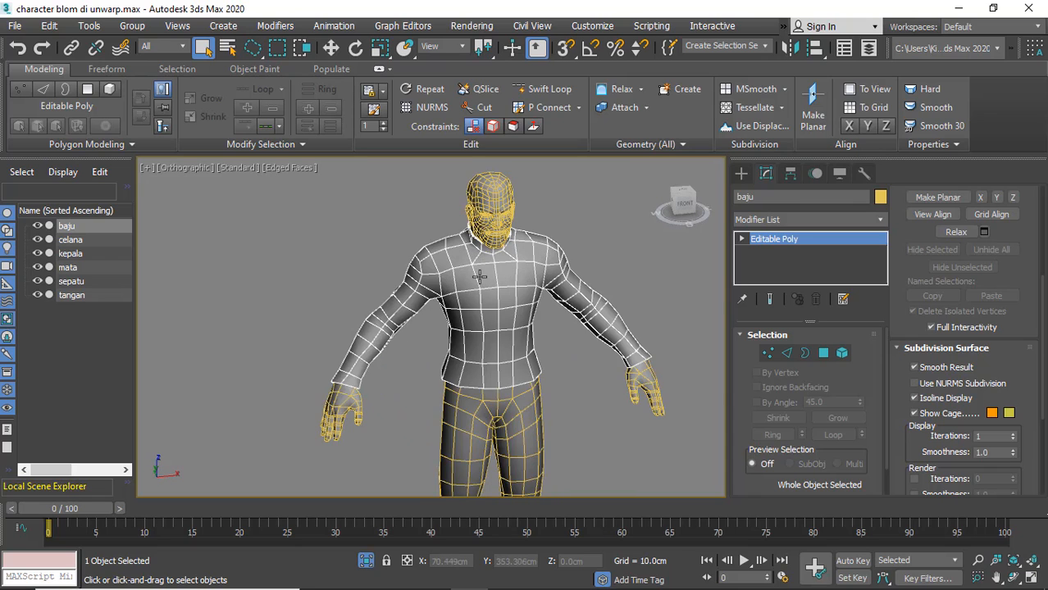
scroll(480, 277, "up", 4)
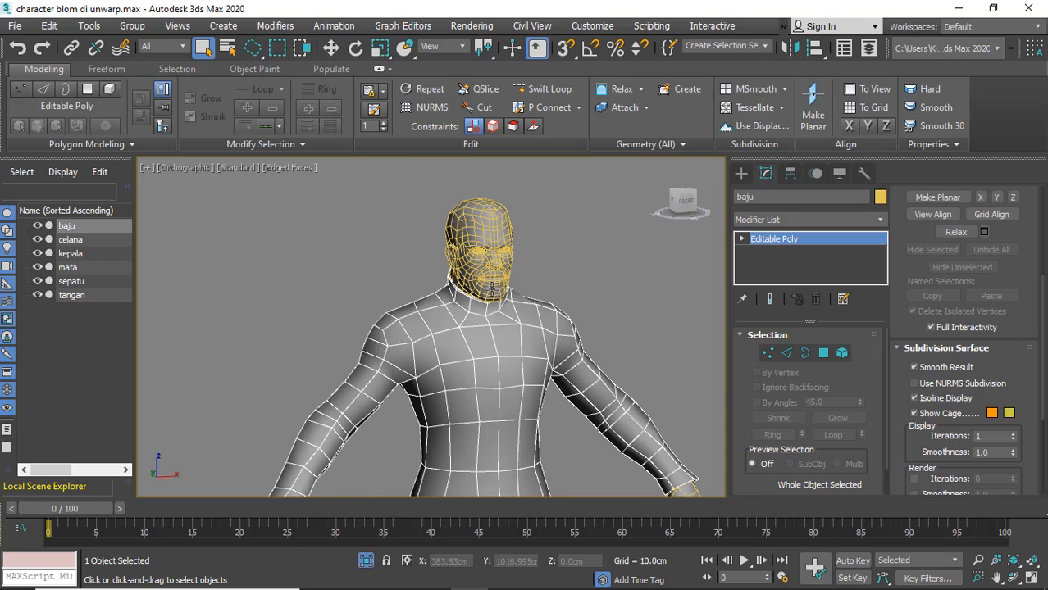
scroll(490, 287, "down", 2)
Select the head object kepala and isolate it
left_click(495, 270)
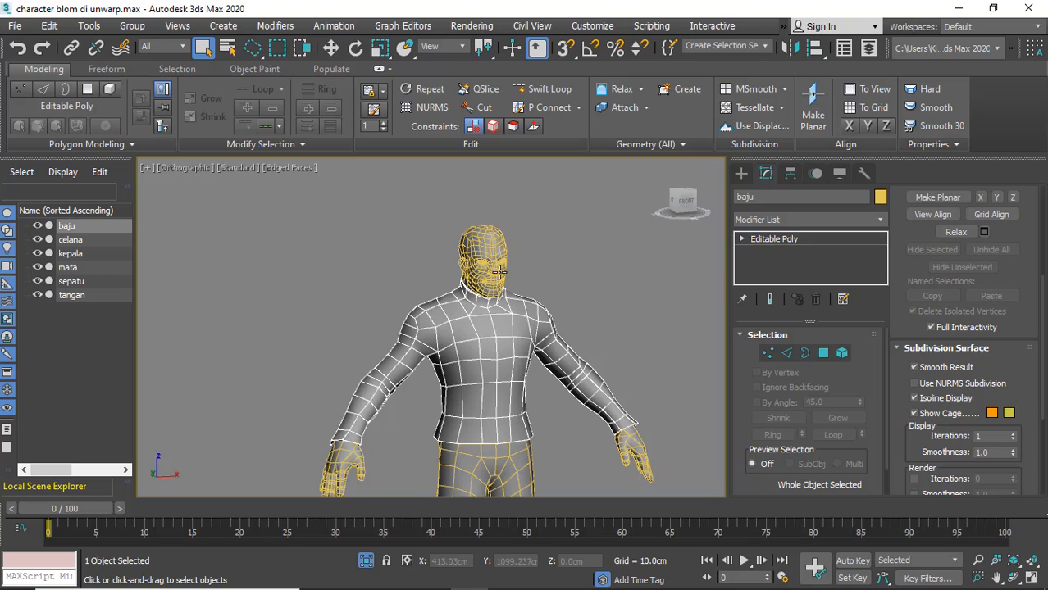
middle_click_drag(498, 316, 451, 317, "alt")
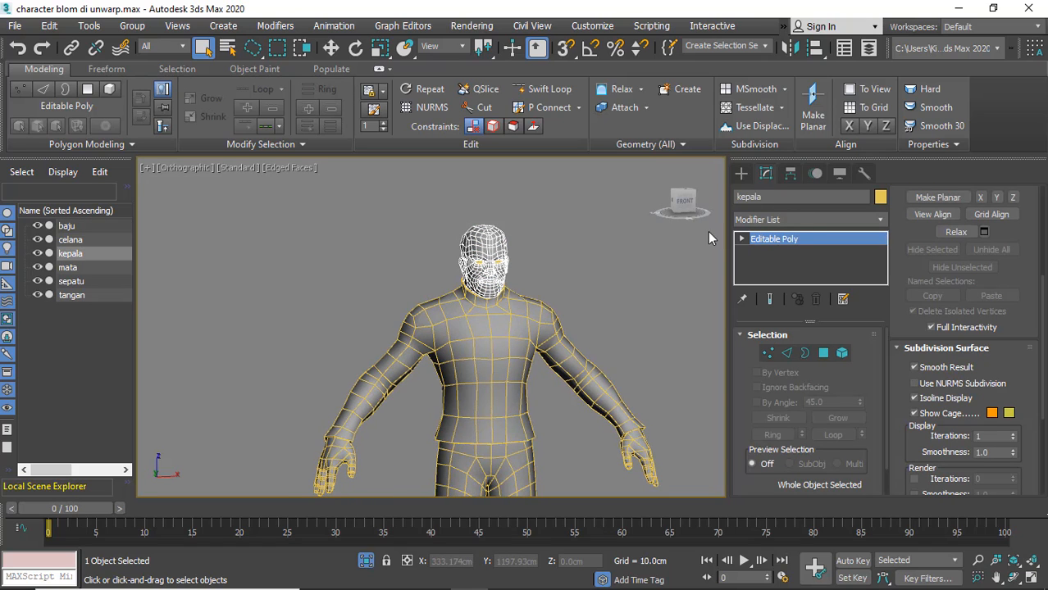
scroll(457, 261, "up", 3)
right_click(507, 264)
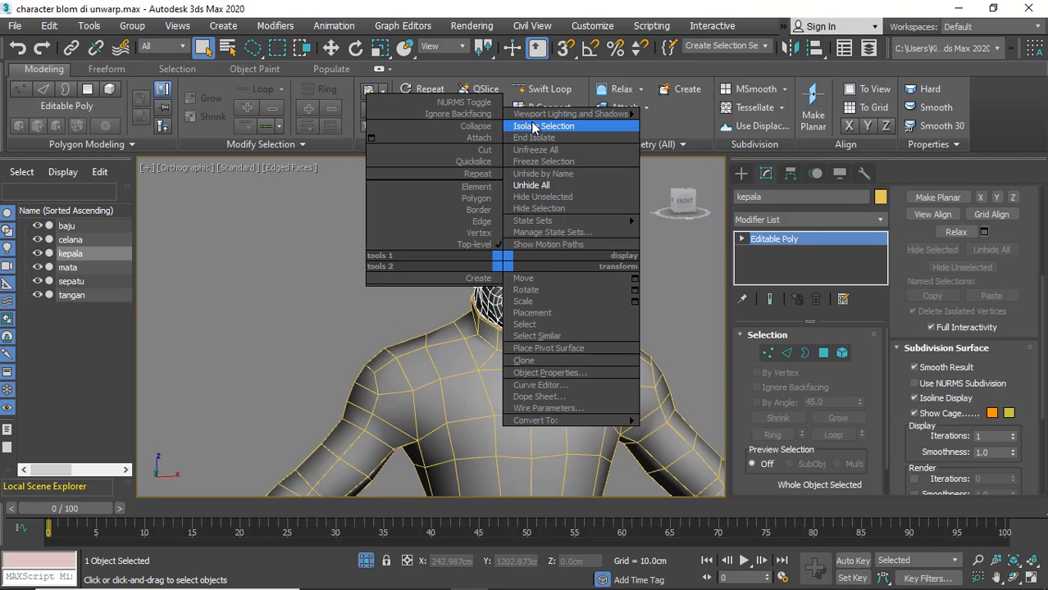
left_click(538, 128)
middle_click_drag(538, 239, 562, 238, "alt")
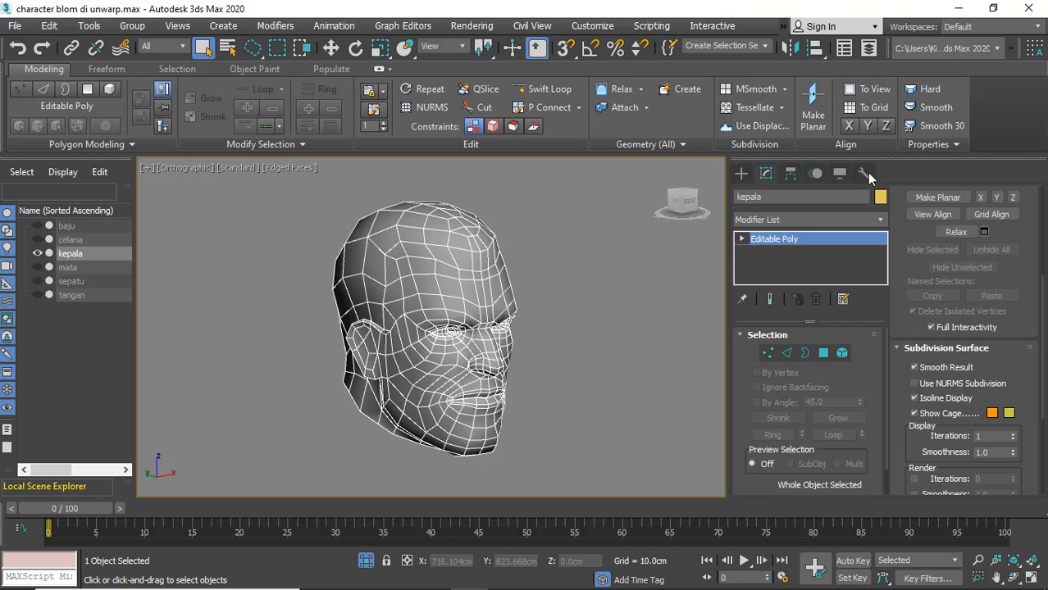
Add an Unwrap UVW modifier to the head and open its UV editor at polygon level
left_click(783, 222)
left_click(775, 79)
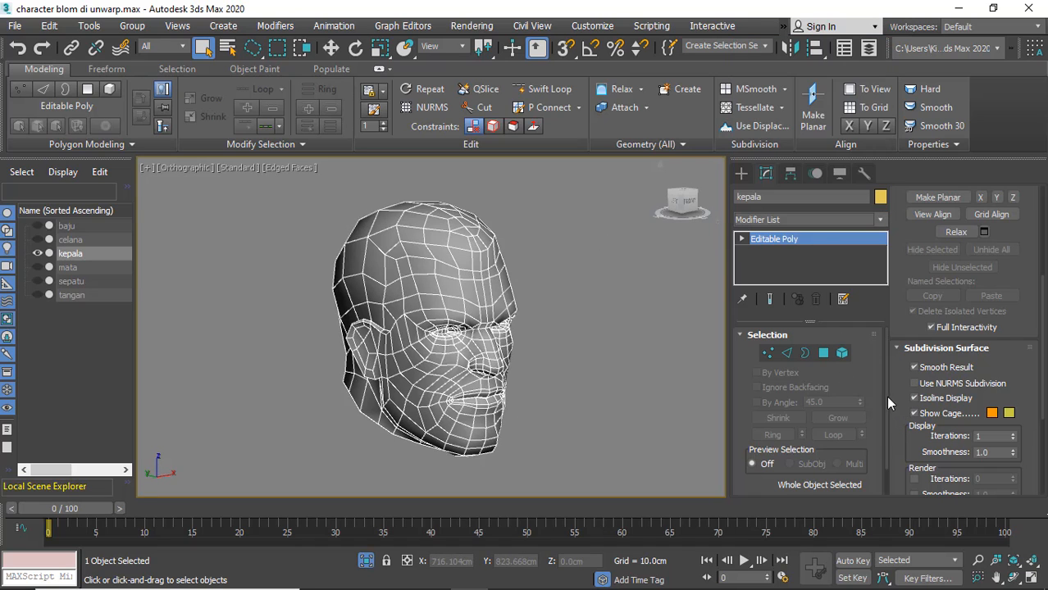
left_click(808, 361)
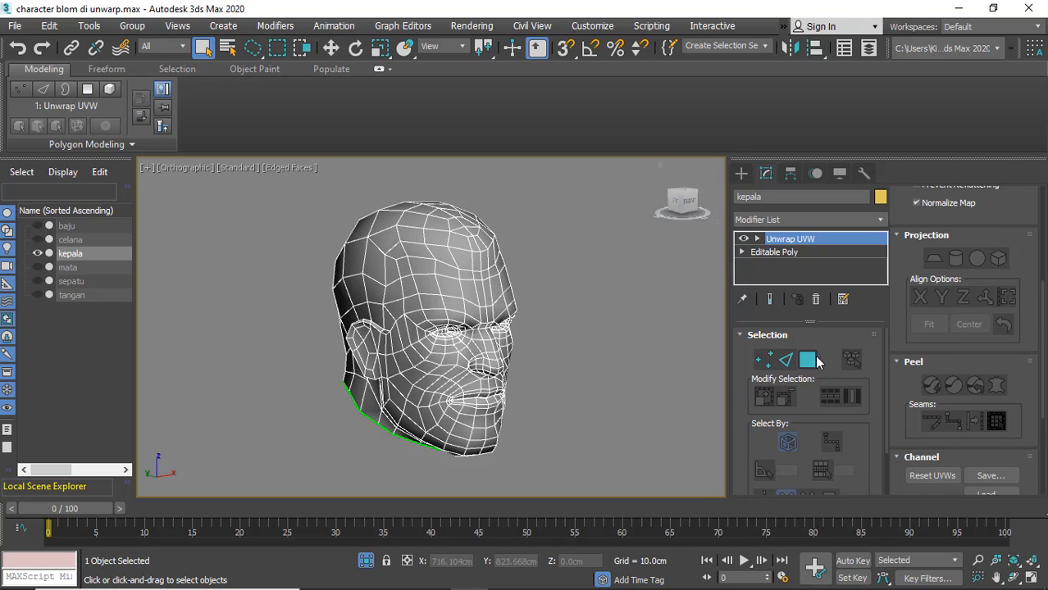
scroll(934, 410, "down", 3)
left_click(962, 485)
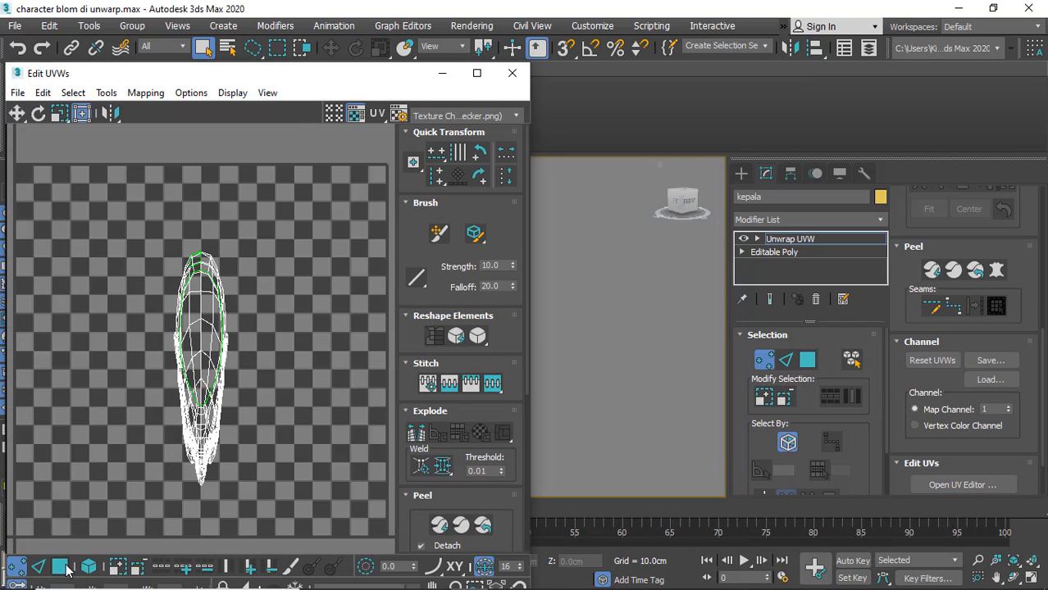
left_click(66, 566)
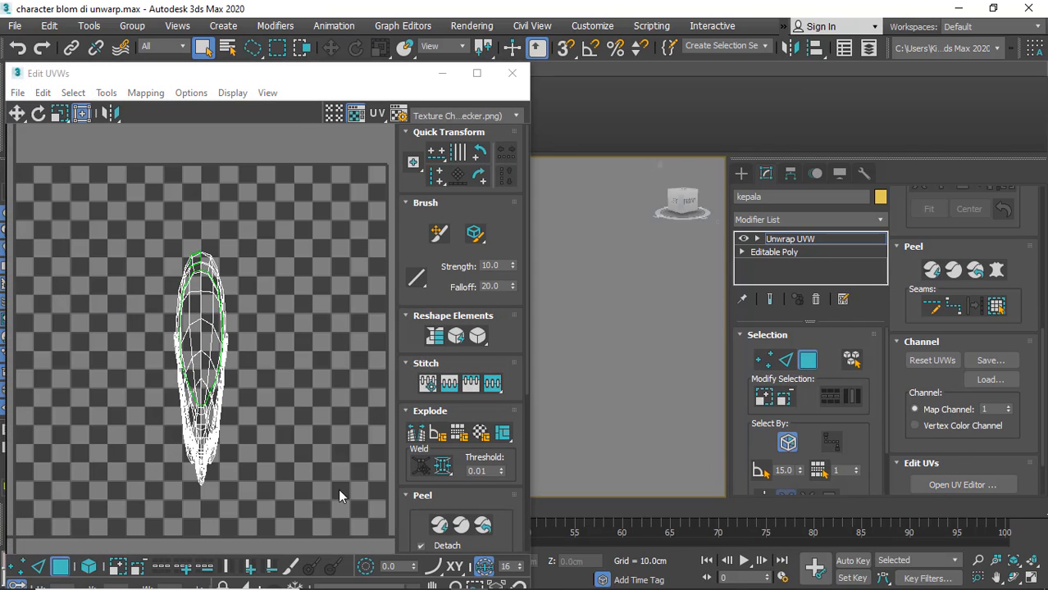
Select all the head's polygons and apply a planar projection facing the front
key("ctrl+a")
scroll(943, 378, "up", 5)
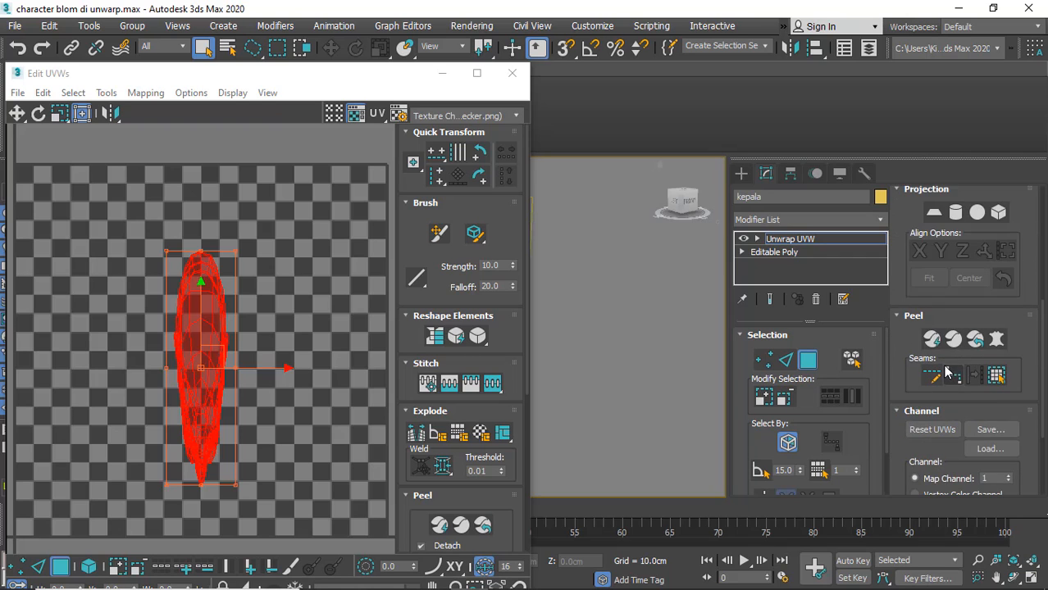
left_click(933, 338)
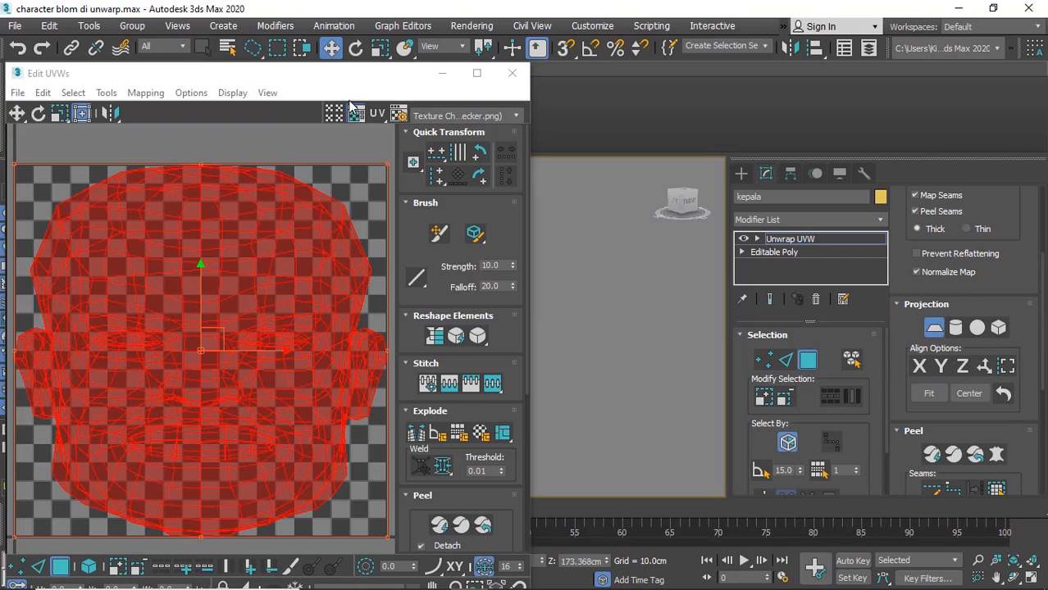
Peel the head with a point-to-point seam running from the back of the neck edge over the crown towards the forehead
left_click_drag(349, 77, 82, 104)
scroll(971, 395, "down", 3)
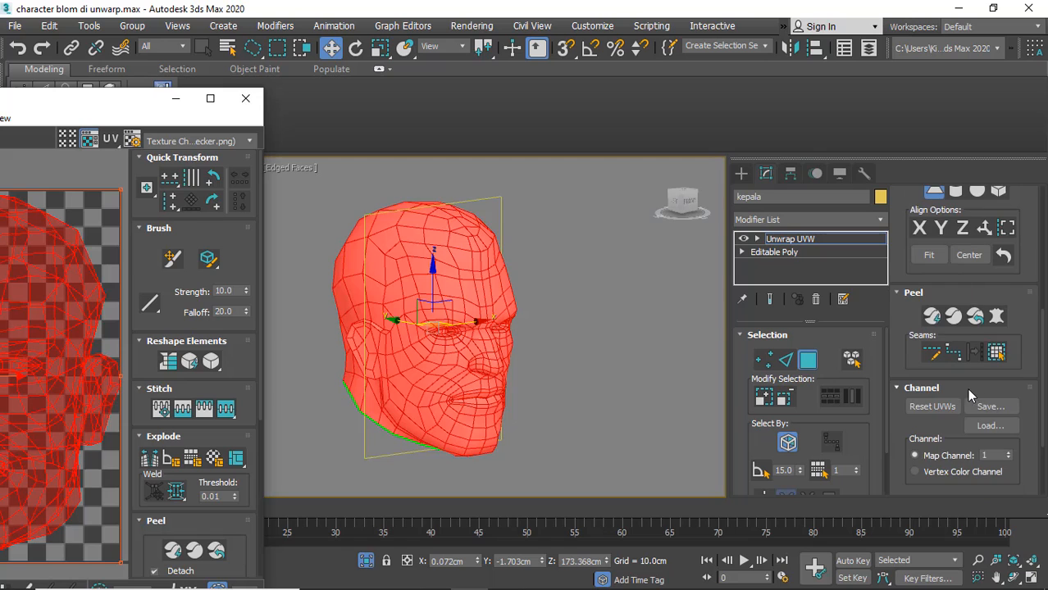
left_click(951, 317)
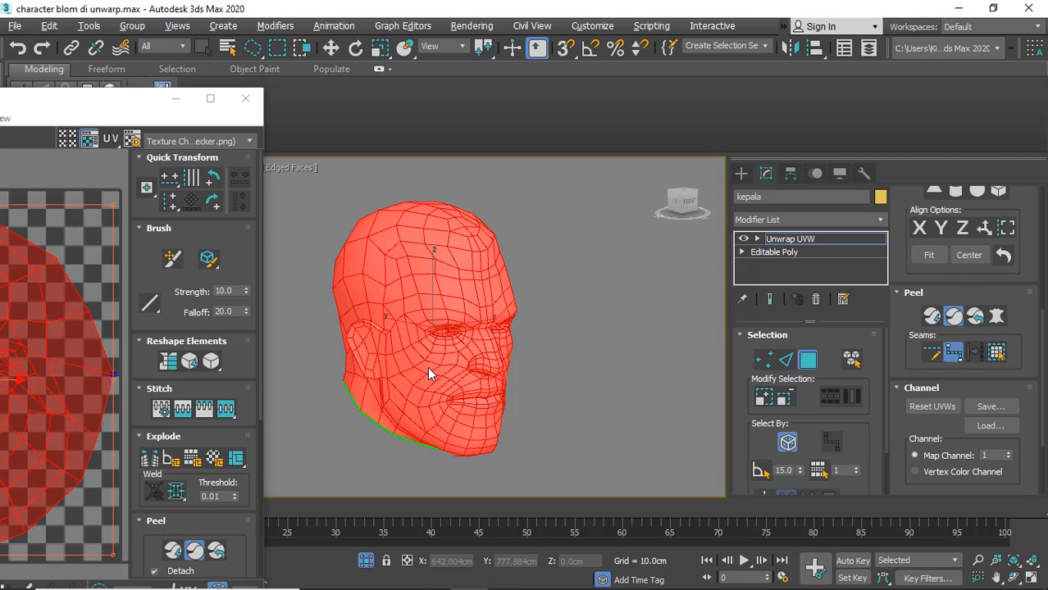
middle_click_drag(428, 367, 631, 398, "alt")
scroll(361, 403, "up", 5)
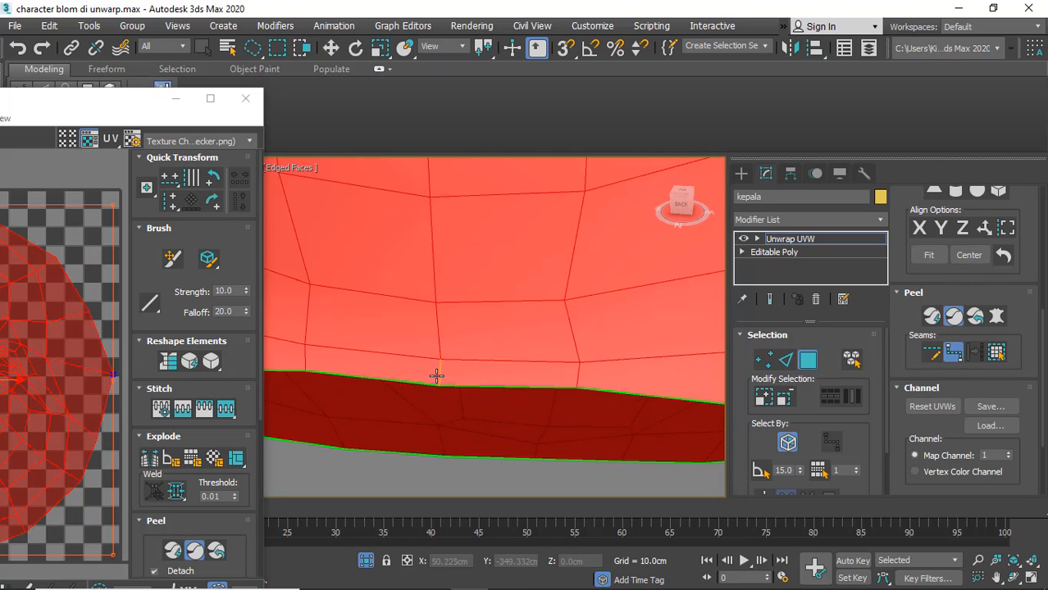
scroll(441, 375, "down", 5)
middle_click_drag(464, 337, 322, 323, "alt")
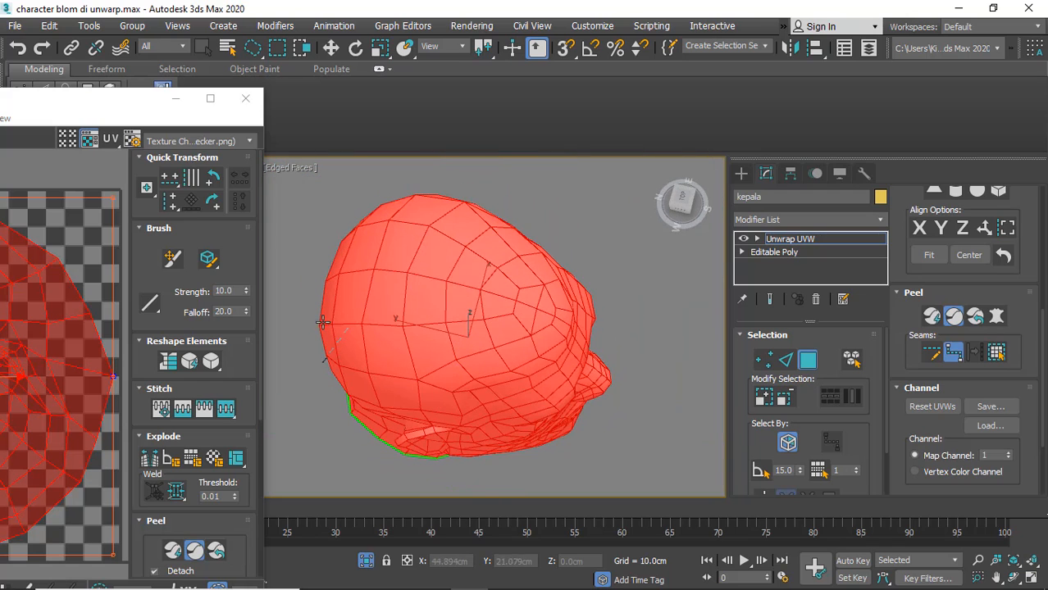
left_click(545, 314)
left_click_drag(94, 105, 428, 61)
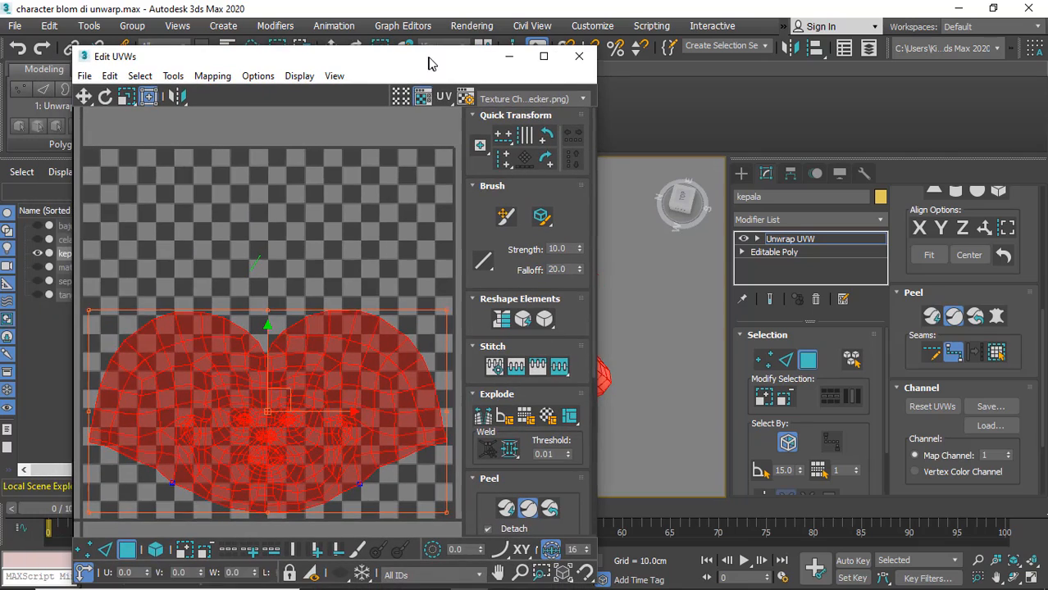
Convert the unwrapped head kepala to an Editable Poly
scroll(248, 309, "up", 5)
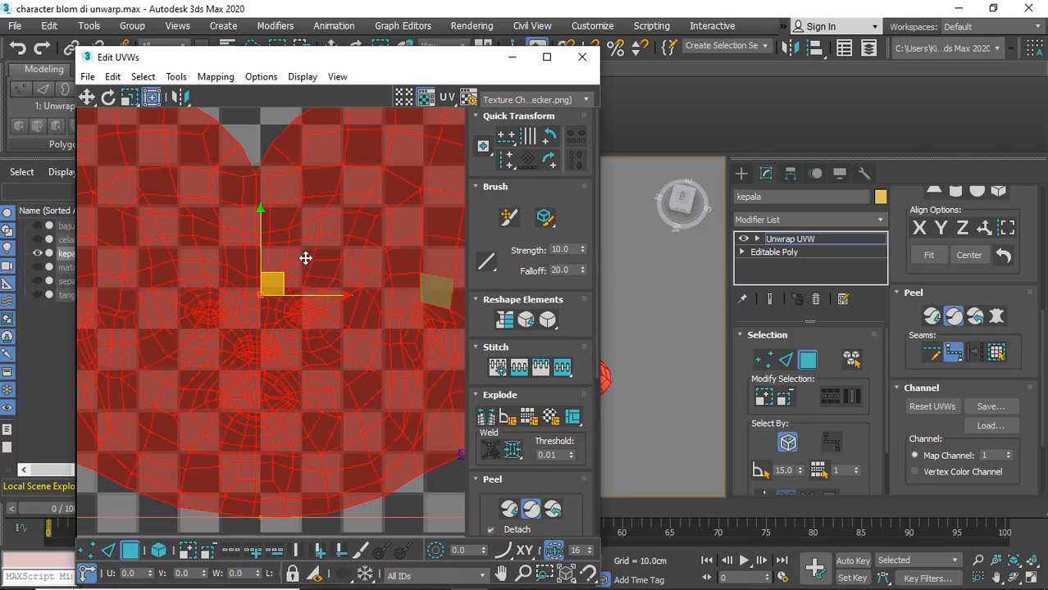
scroll(323, 335, "down", 5)
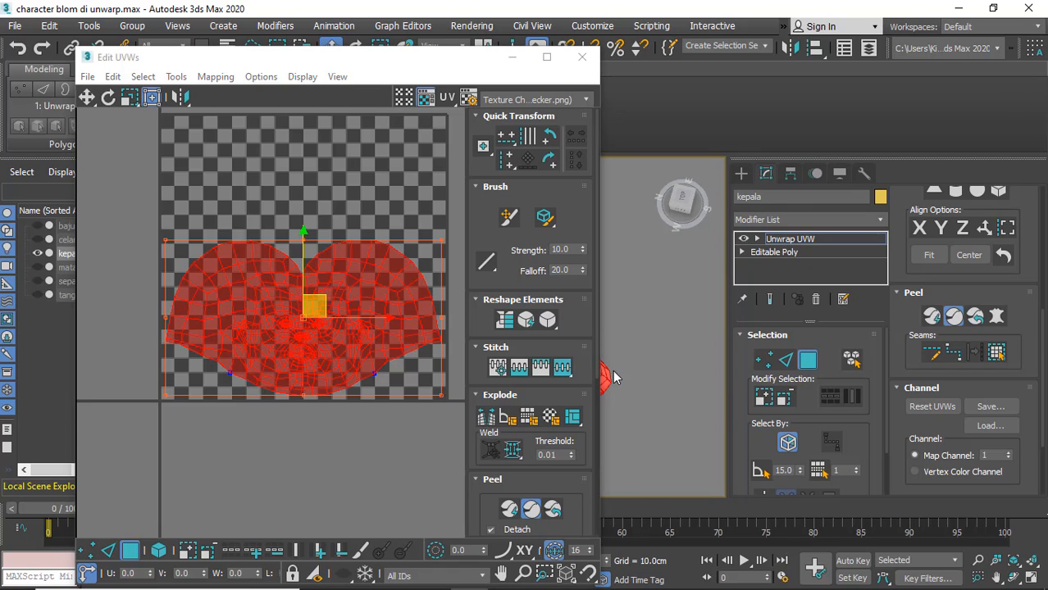
right_click(613, 372)
mouse_move(683, 527)
left_click(799, 541)
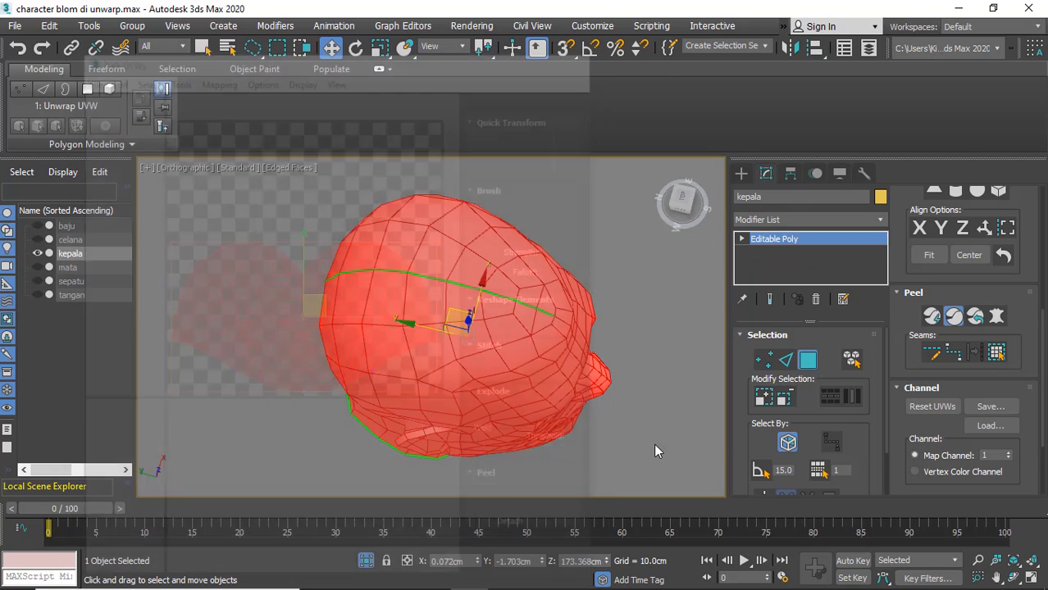
middle_click_drag(538, 362, 528, 281, "alt")
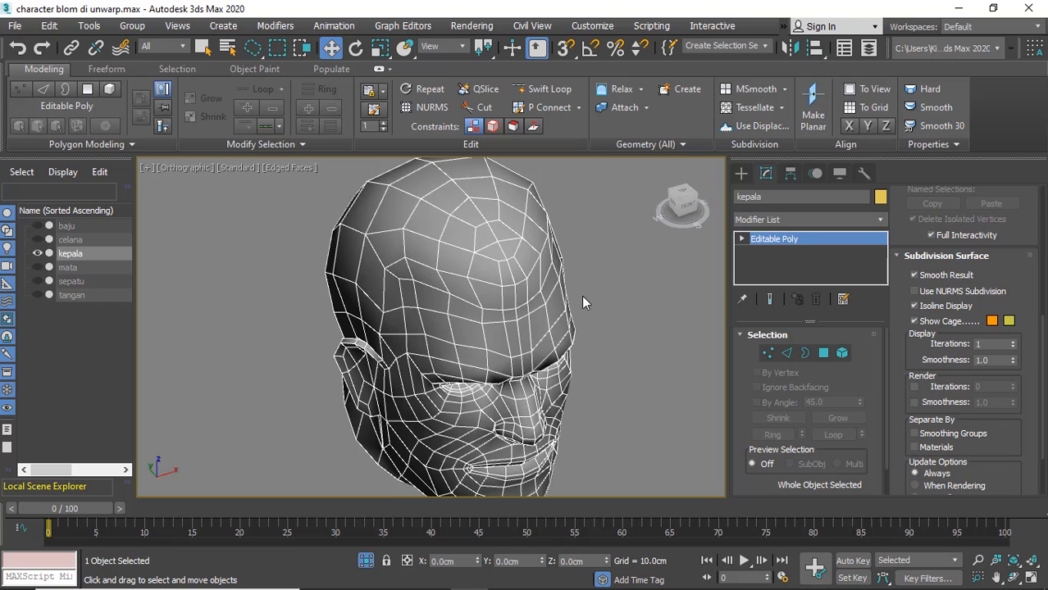
scroll(591, 279, "up", 4)
scroll(554, 325, "down", 5)
Unhide all of the character's hidden objects
right_click(551, 321)
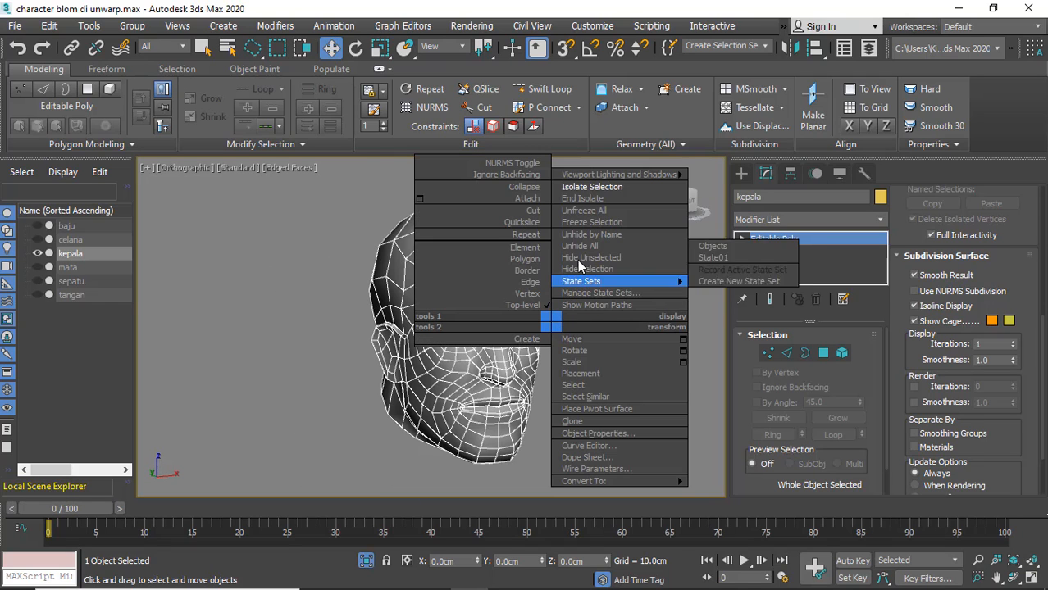
left_click(580, 246)
scroll(450, 316, "down", 6)
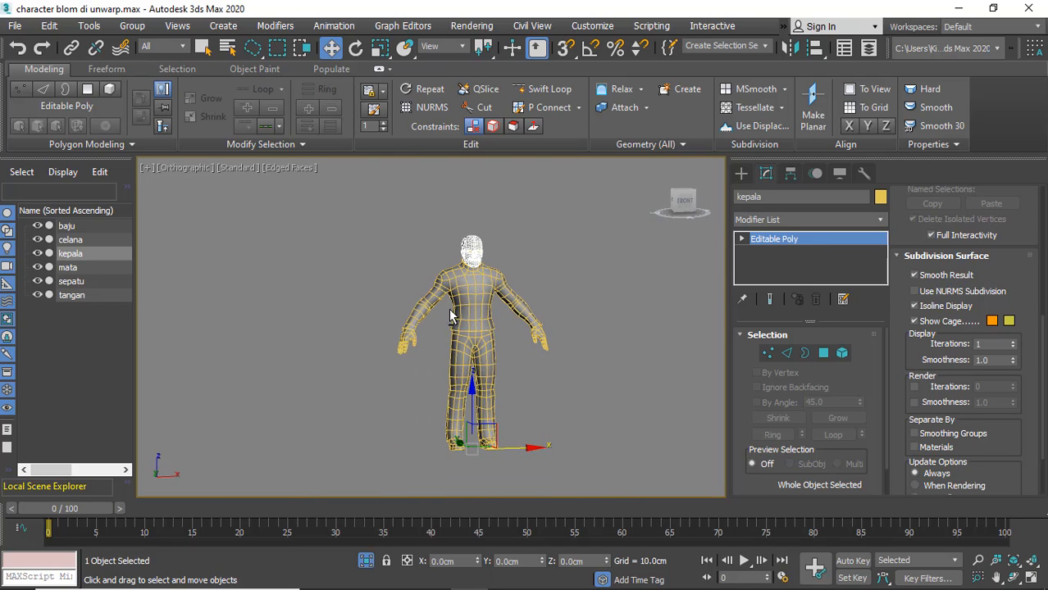
scroll(401, 346, "up", 3)
left_click(403, 348)
scroll(405, 401, "down", 4)
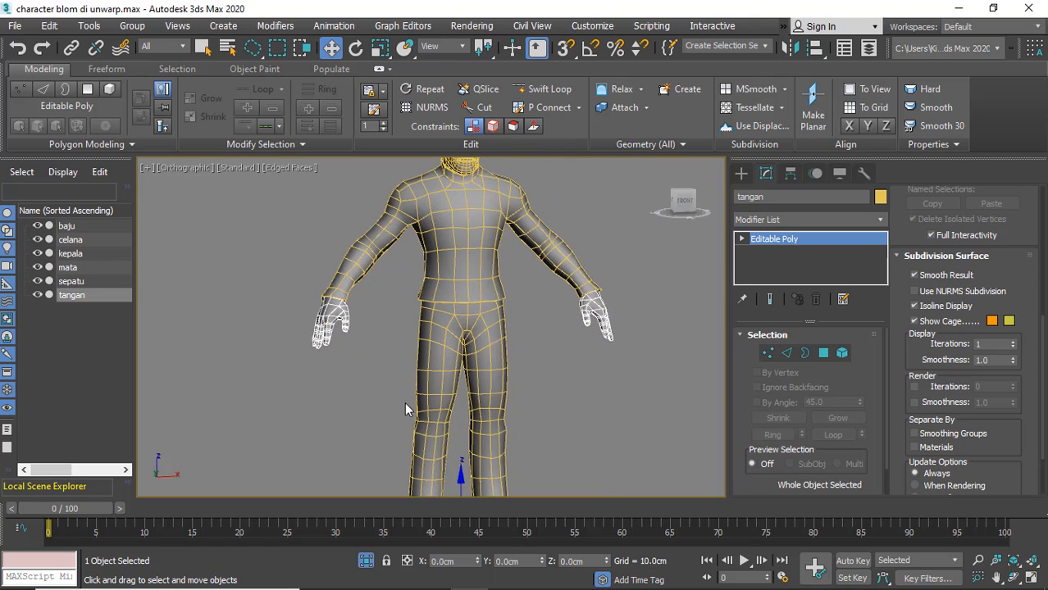
scroll(359, 421, "up", 6)
left_click(358, 420)
scroll(359, 421, "down", 4)
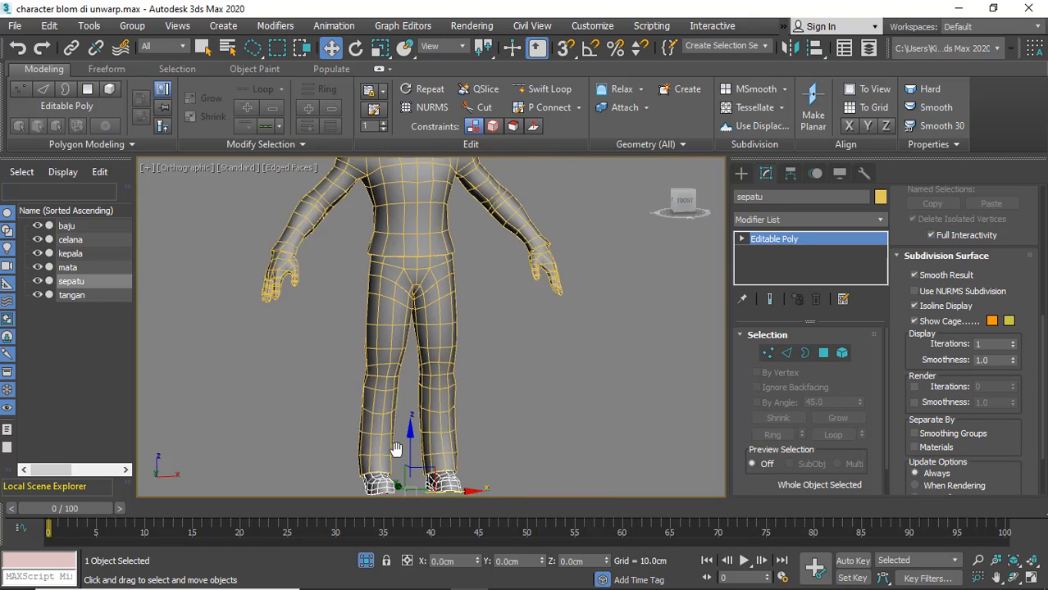
Select the hands object tangan and delete the element of the character's left hand
scroll(302, 308, "up", 1)
left_click(295, 308)
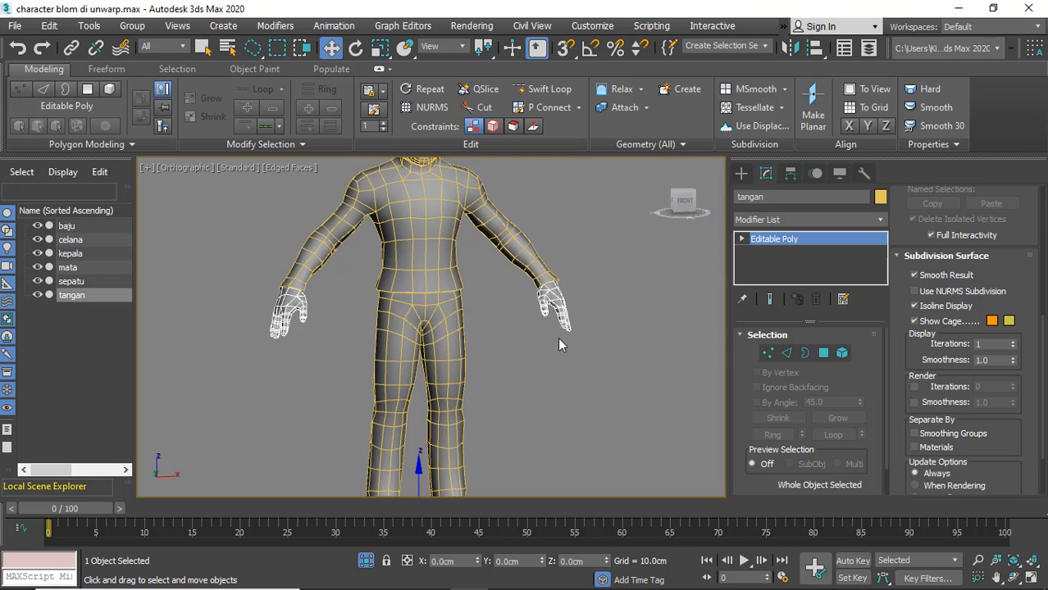
left_click(843, 353)
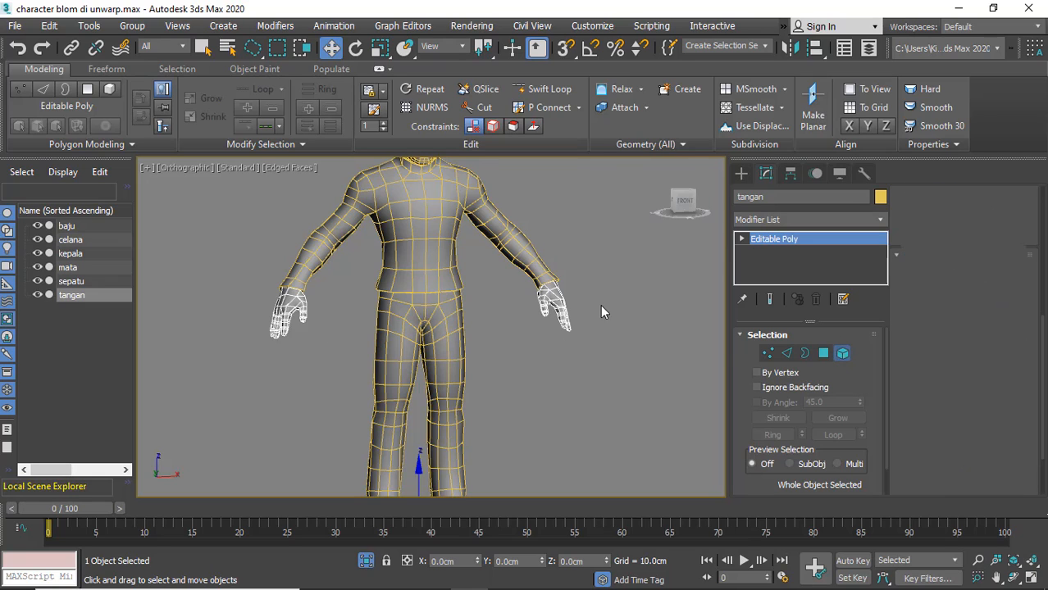
left_click_drag(596, 240, 517, 363)
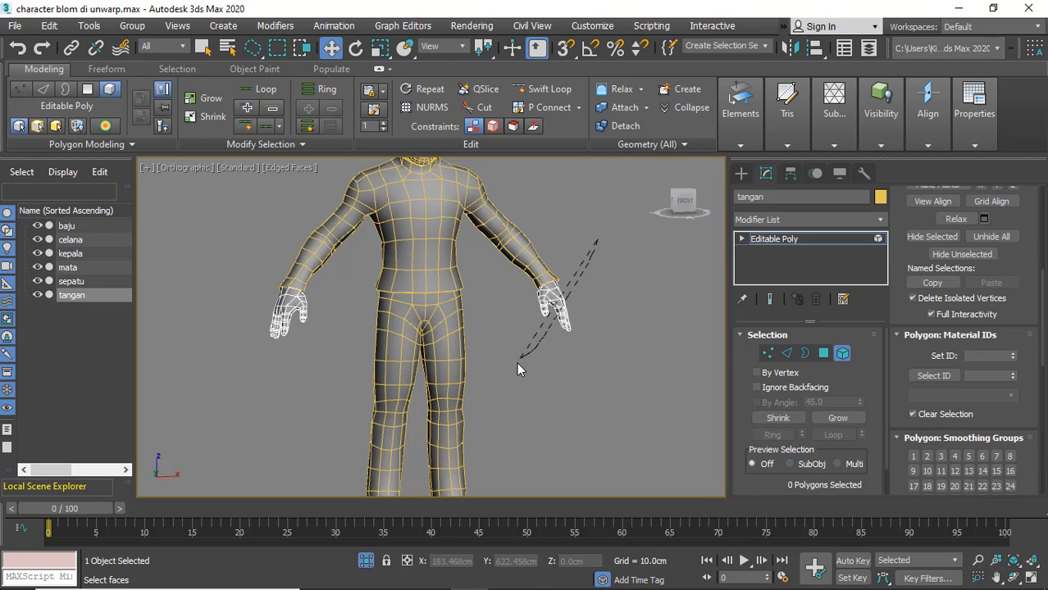
left_click_drag(610, 379, 600, 371)
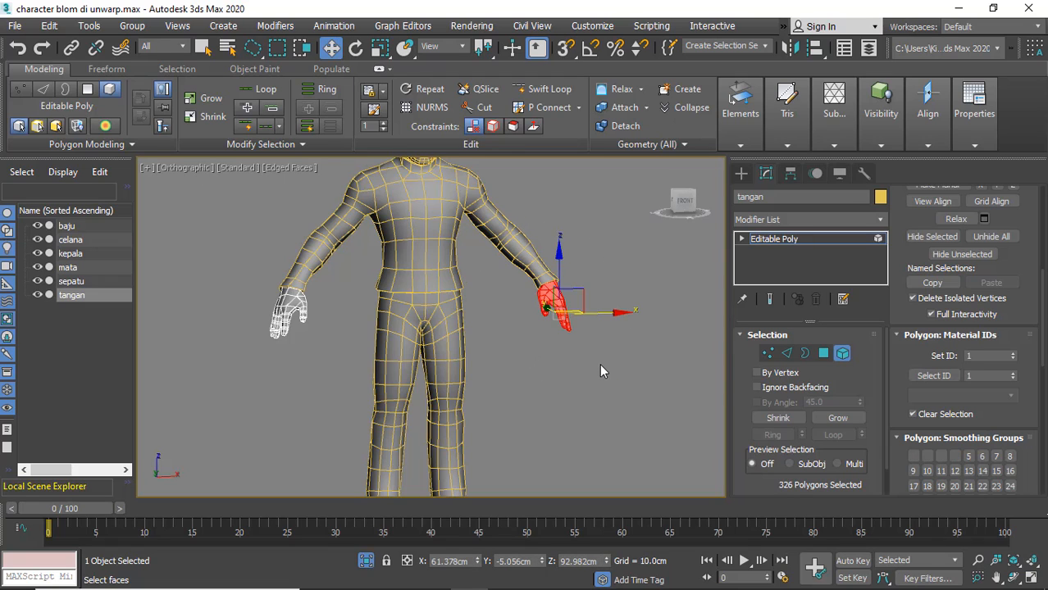
left_click(598, 363)
scroll(525, 373, "down", 3)
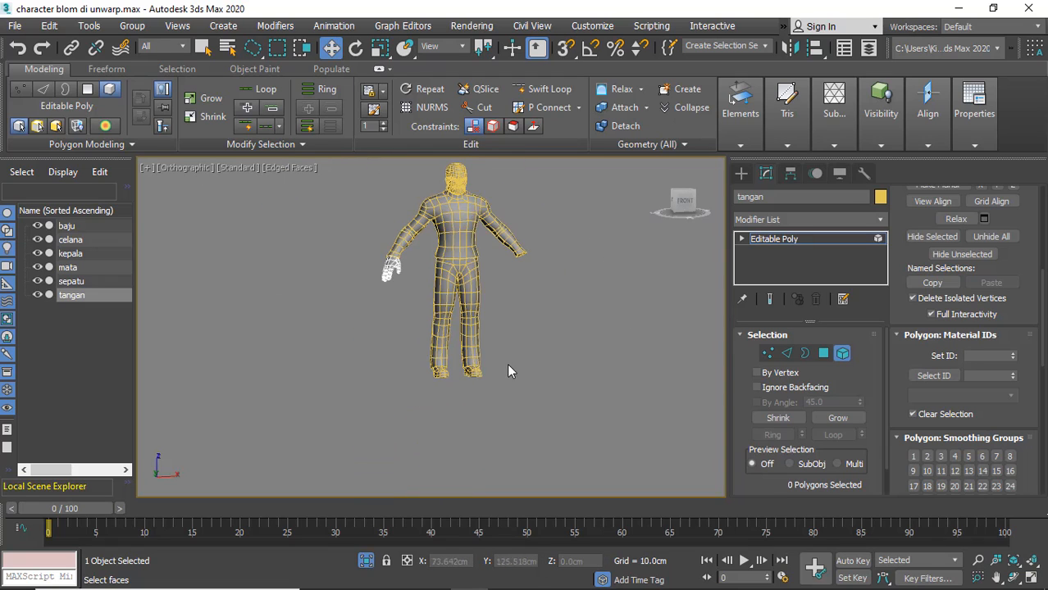
left_click(824, 354)
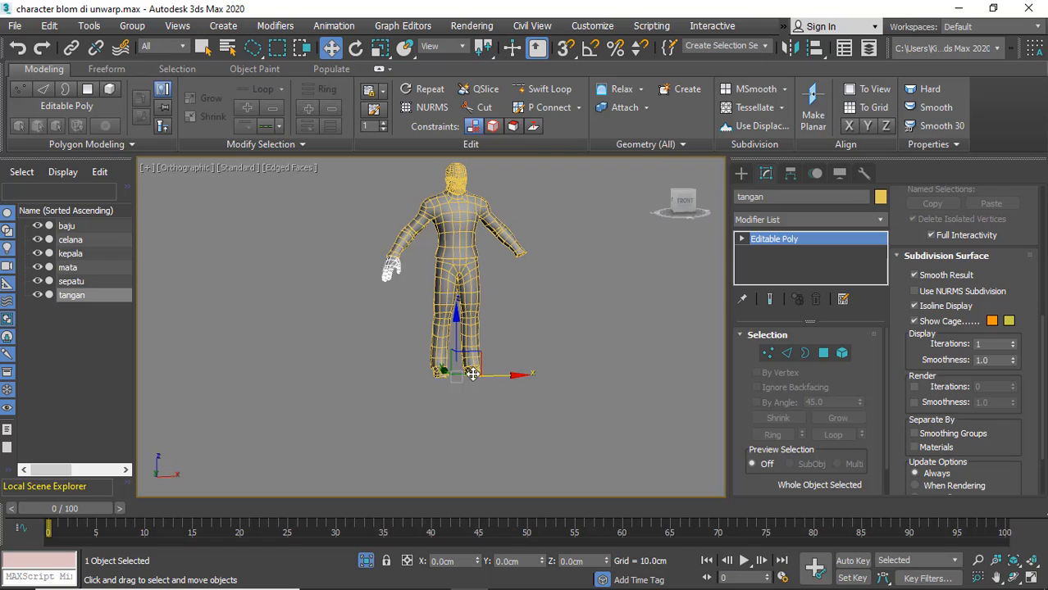
Select the shoes object sepatu and delete the element of the character's left shoe
scroll(479, 371, "up", 5)
left_click(535, 370)
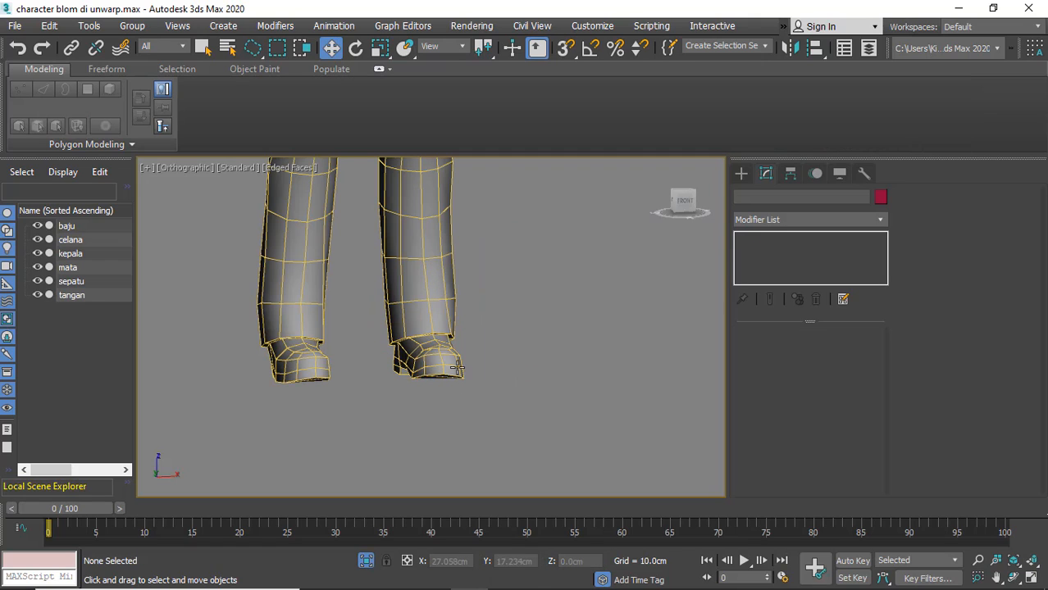
left_click(457, 369)
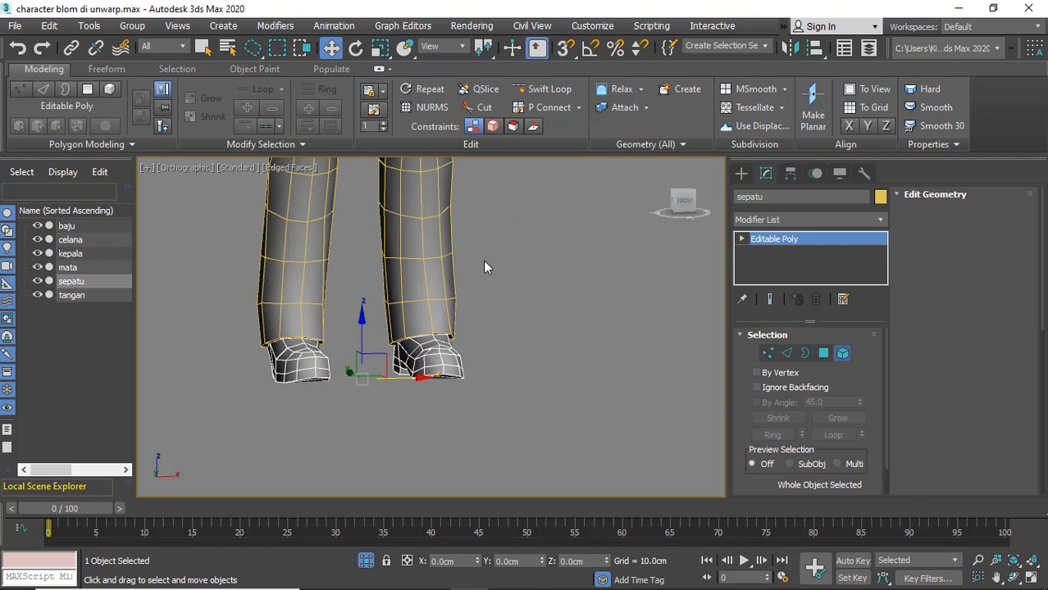
left_click_drag(366, 430, 516, 292)
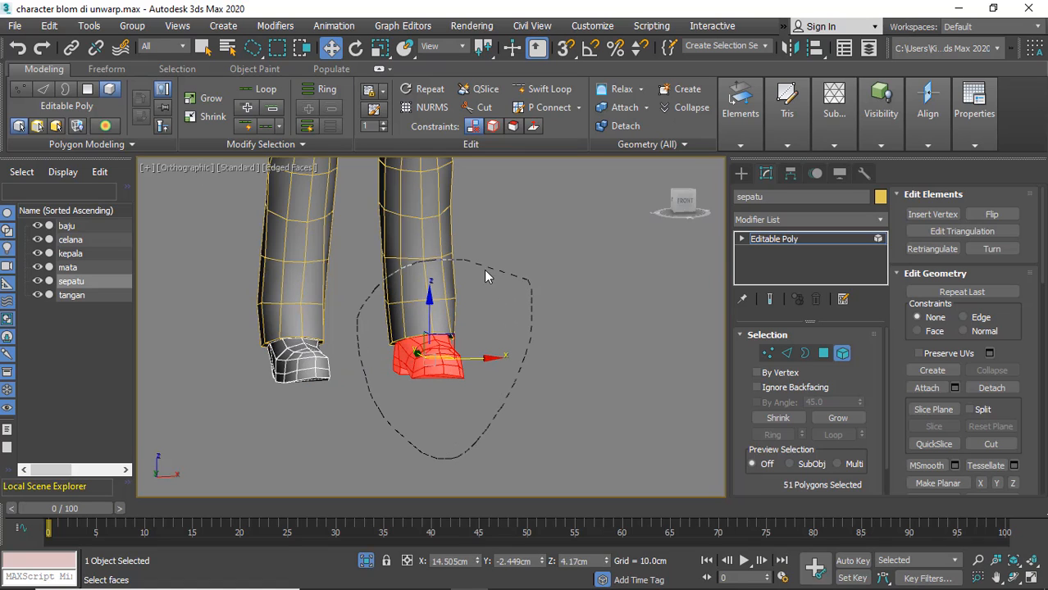
left_click(495, 295)
scroll(397, 301, "down", 3)
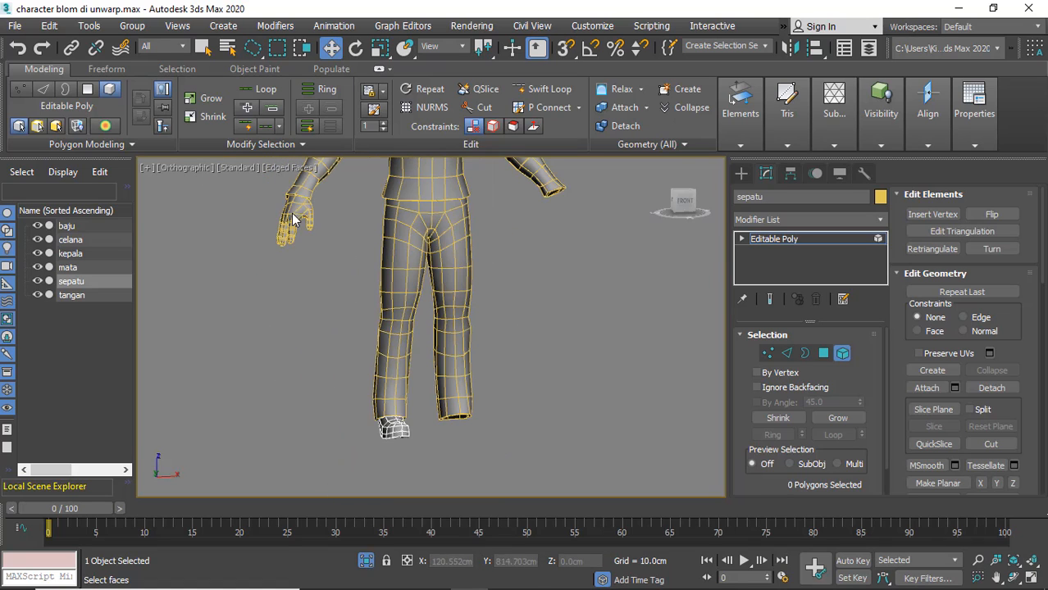
left_click(842, 353)
Select the remaining hand object tangan and add an Unwrap UVW modifier to it
scroll(474, 248, "up", 5)
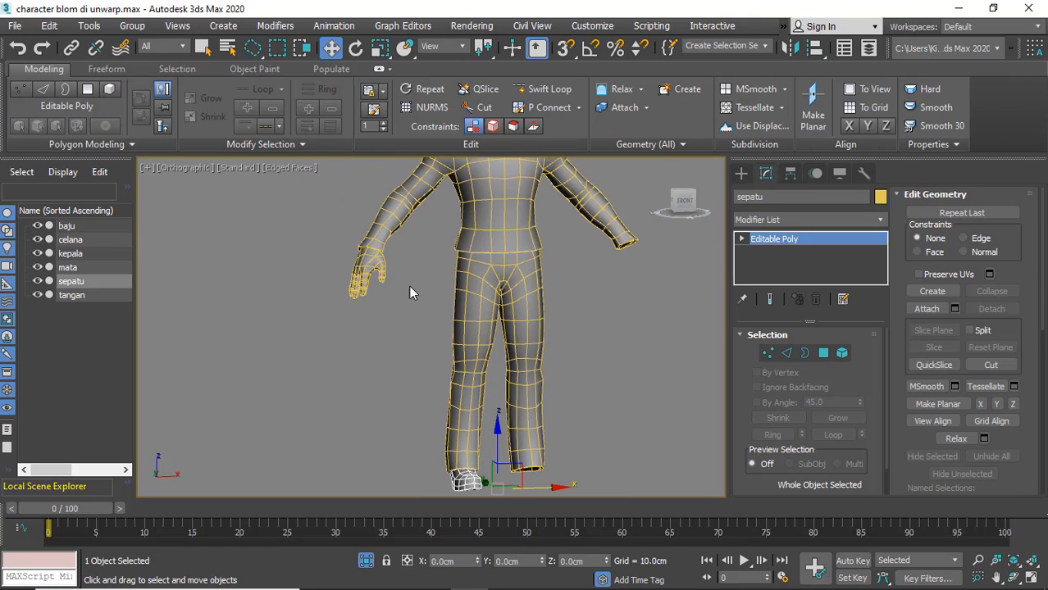
left_click(360, 258)
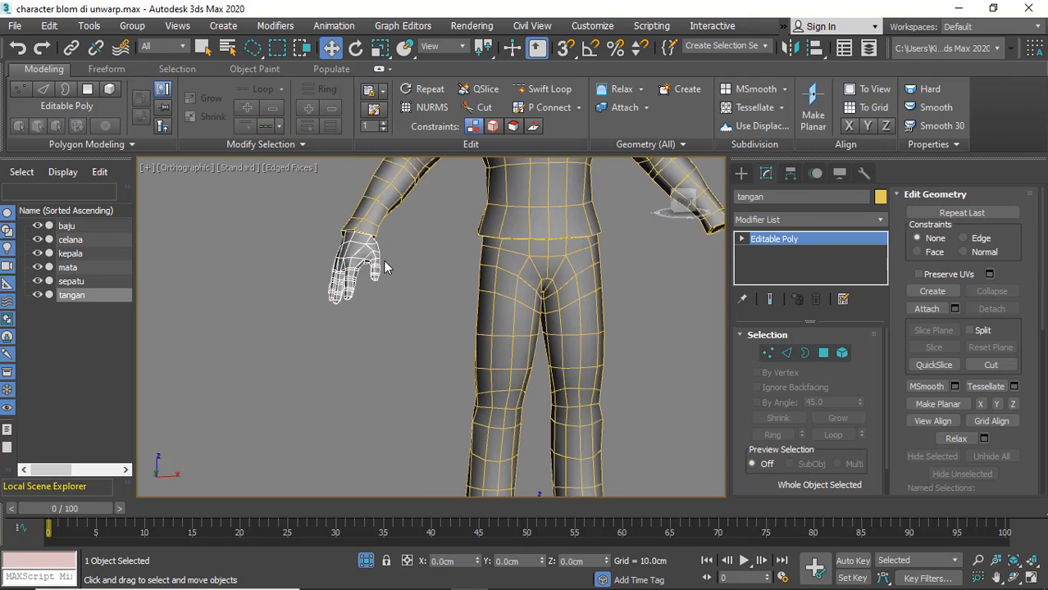
middle_click_drag(386, 264, 383, 304)
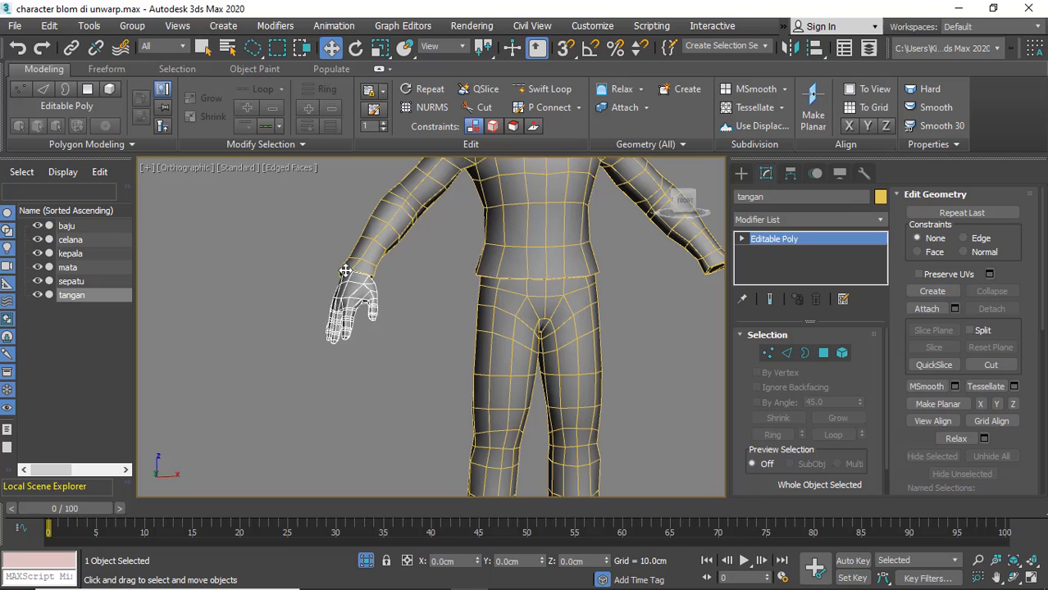
left_click(771, 219)
left_click(764, 66)
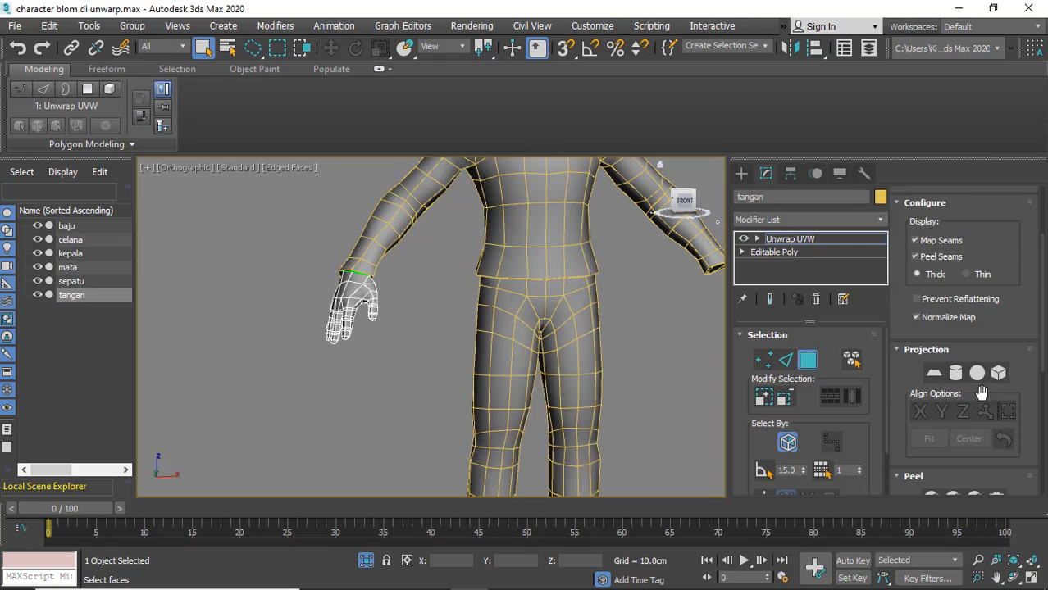
Open the hand's UV editor and select all of its polygons at polygon level
scroll(984, 395, "down", 11)
scroll(977, 364, "up", 3)
middle_click_drag(537, 322, 491, 324)
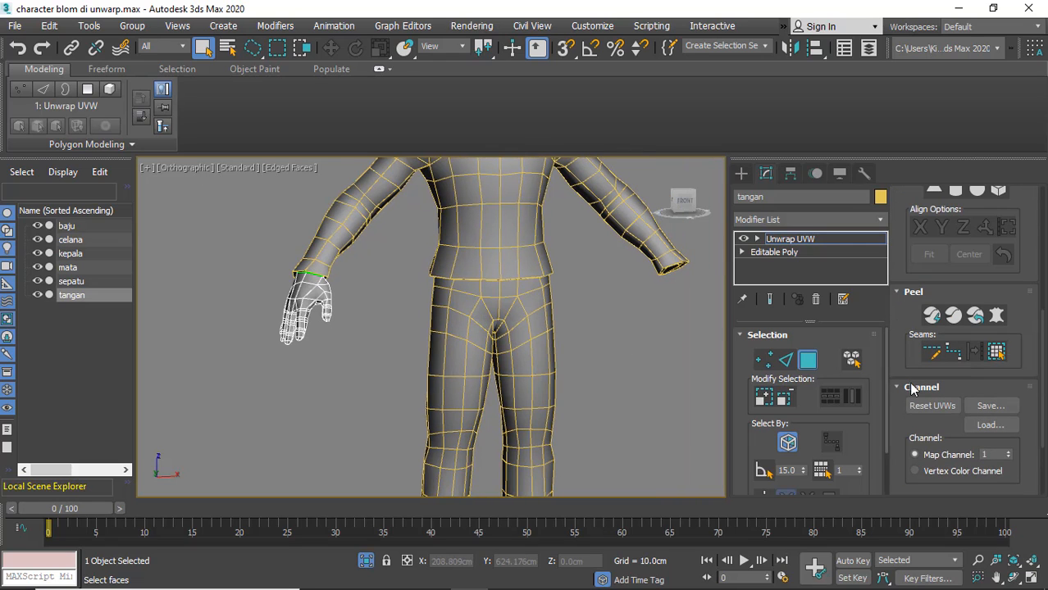
scroll(912, 382, "down", 5)
left_click(966, 413)
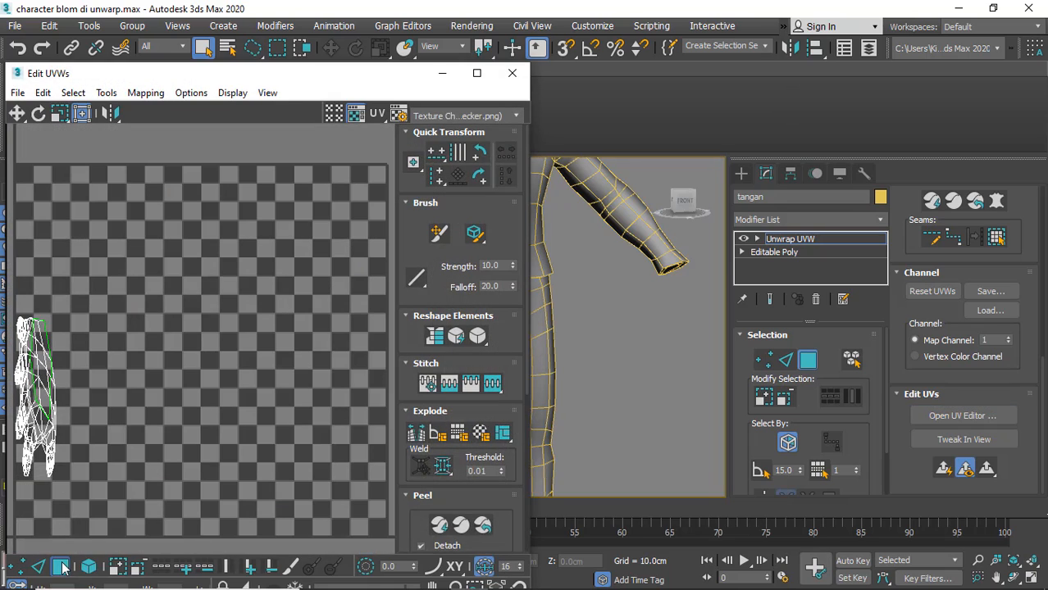
left_click(63, 564)
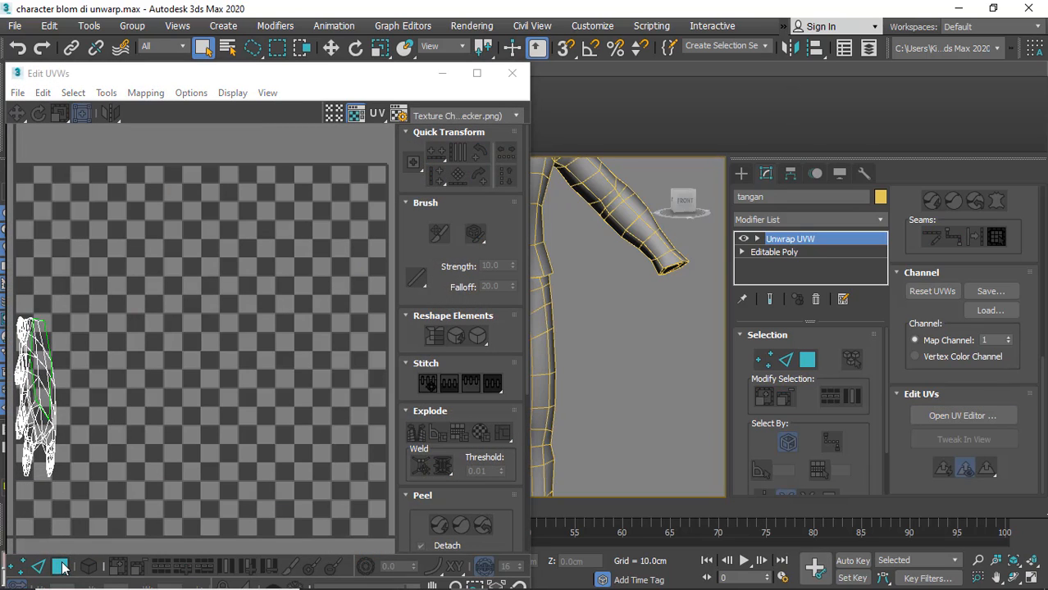
left_click(63, 565)
key("ctrl+a")
left_click_drag(373, 75, 94, 85)
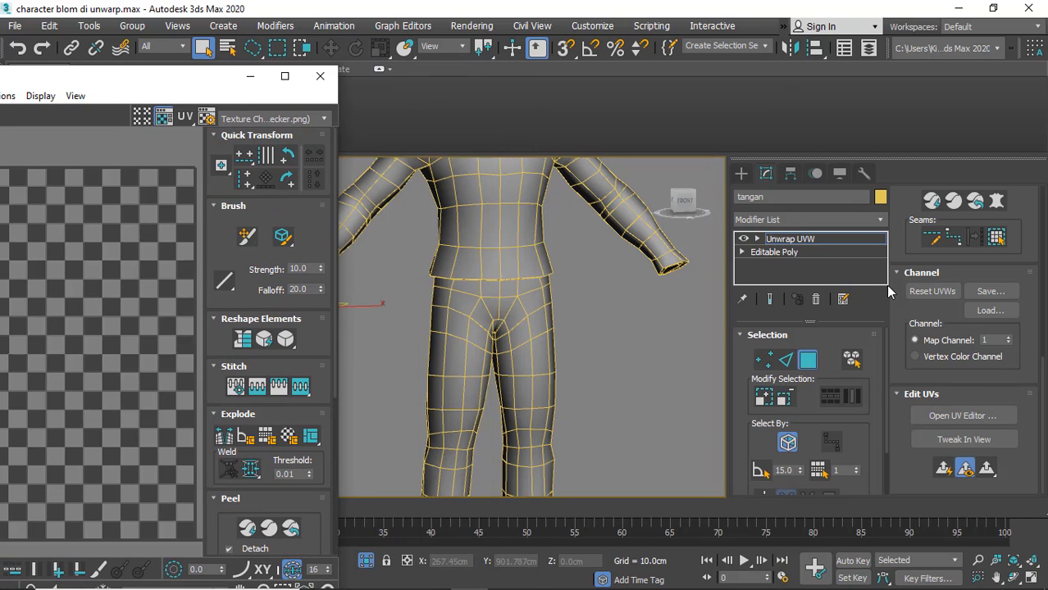
Apply a planar projection to the hand's polygons, trying the X, Y and Z alignments
scroll(926, 385, "down", 3)
left_click(933, 306)
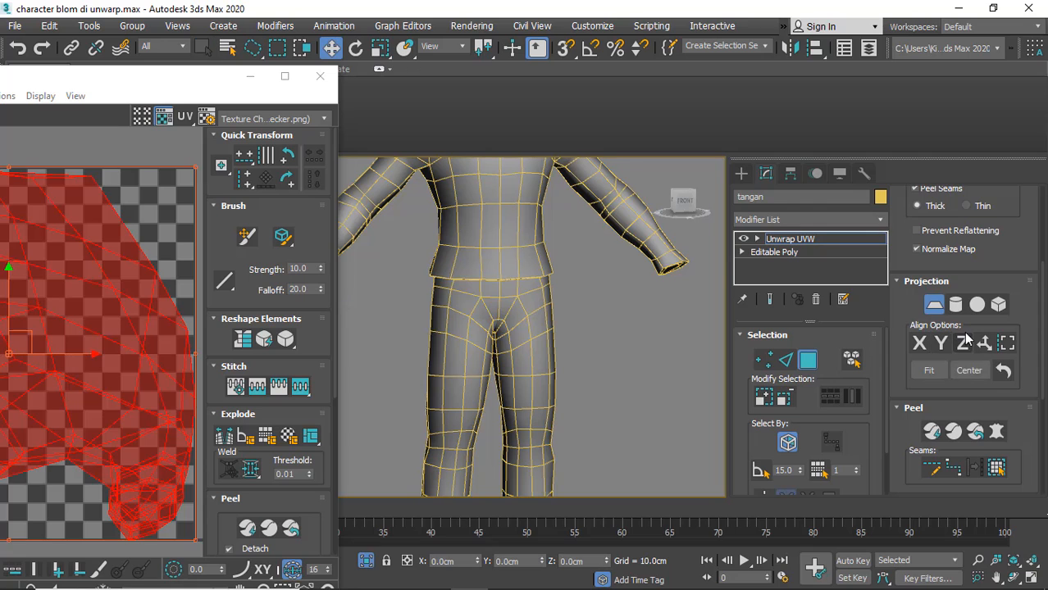
scroll(960, 384, "up", 4)
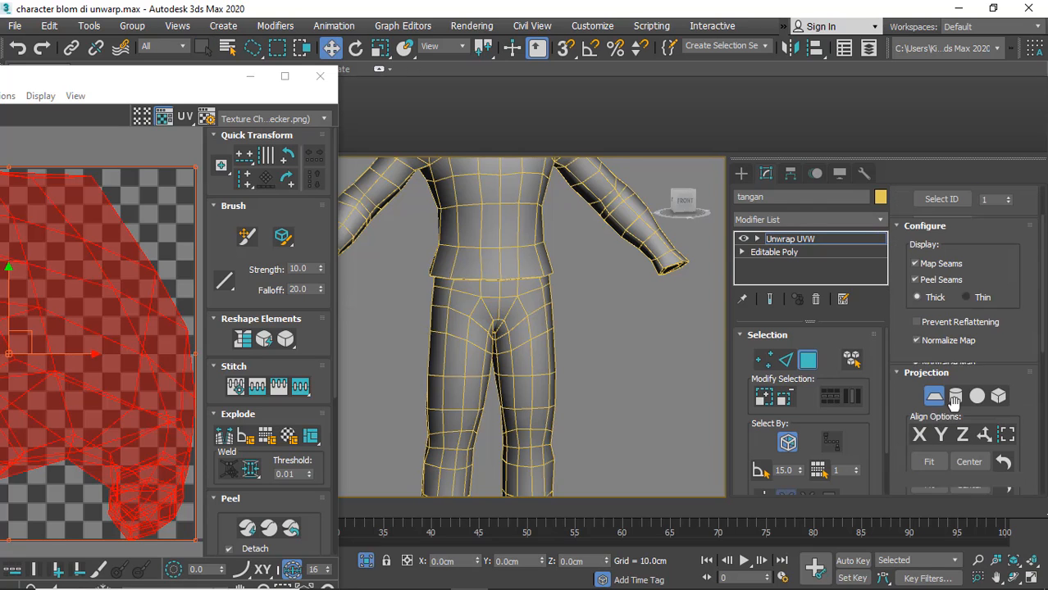
left_click(926, 434)
left_click(941, 435)
left_click(962, 434)
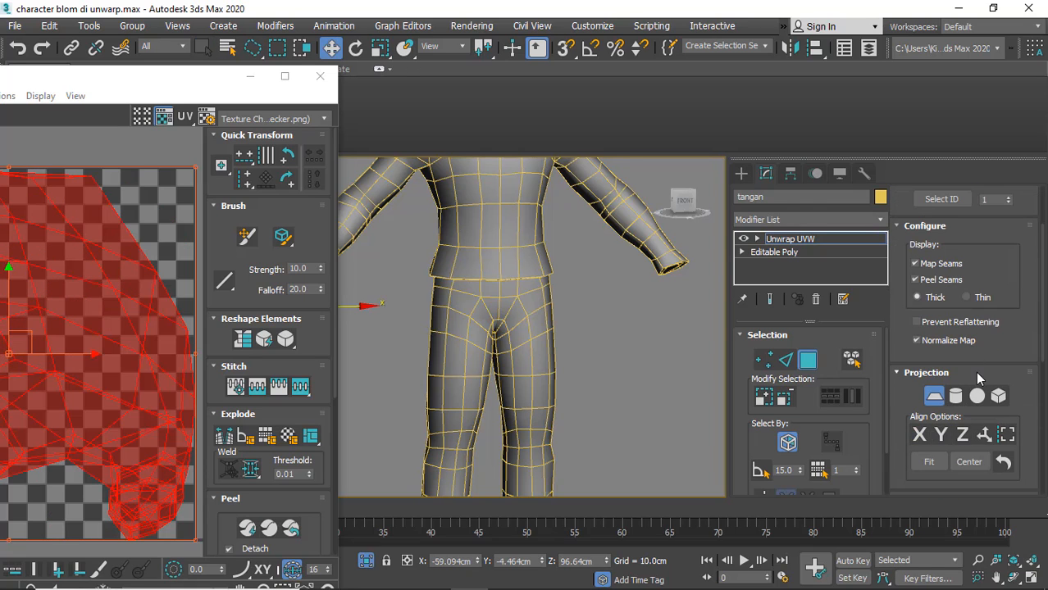
Peel the hand with a point-to-point seam from the wrist edge along the outer side of the little finger to its tip
scroll(977, 377, "down", 10)
left_click(954, 270)
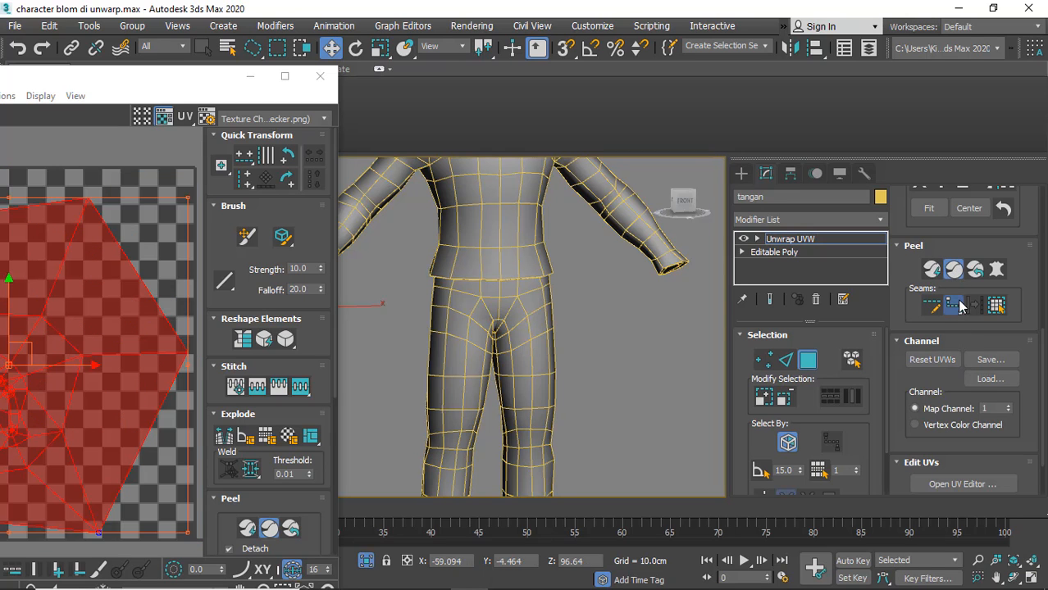
left_click_drag(183, 85, 230, 102)
middle_click_drag(543, 304, 648, 304)
middle_click_drag(647, 304, 569, 281, "alt")
scroll(570, 281, "up", 8)
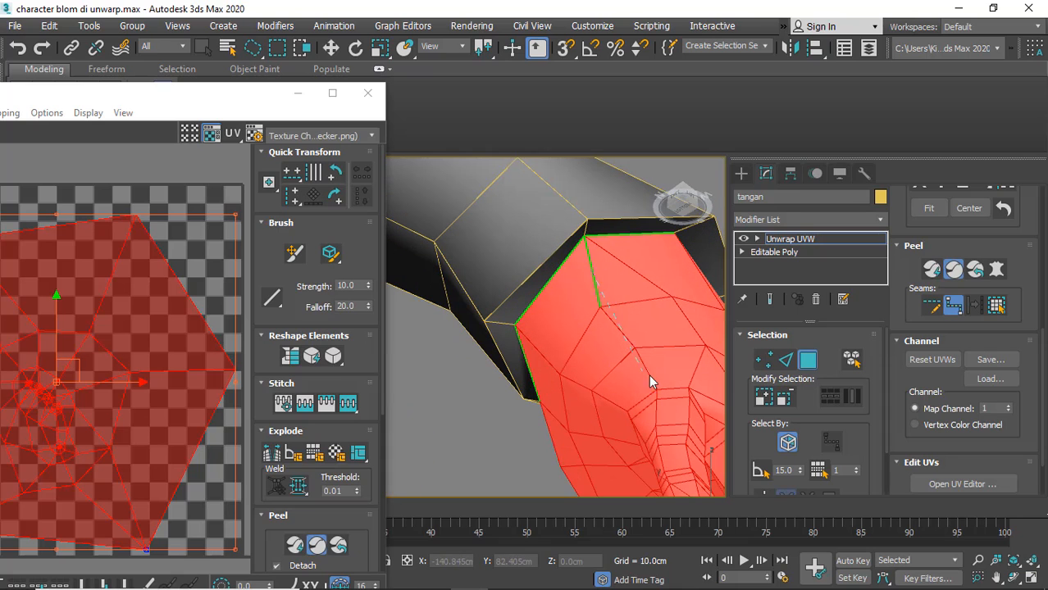
scroll(568, 274, "up", 6)
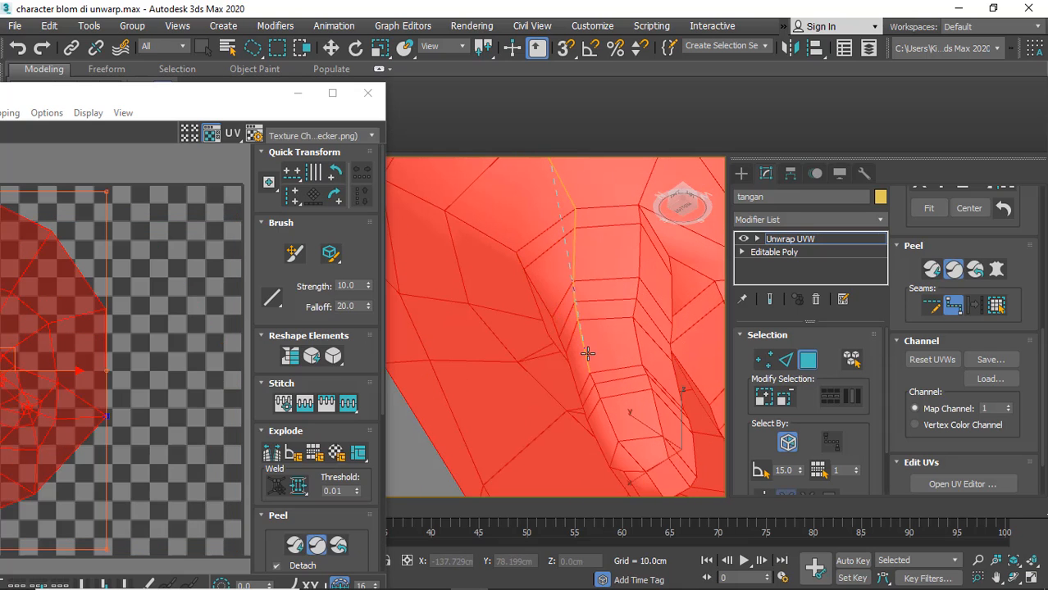
left_click(588, 353)
left_click(611, 425)
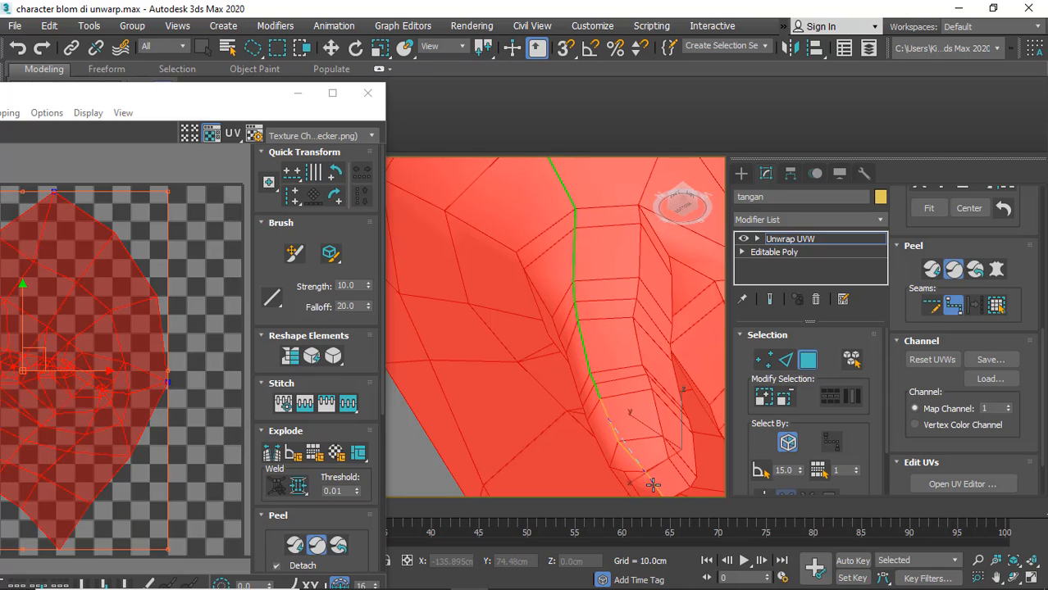
left_click(655, 481)
Continue the point-to-point seam around the little finger's tip and up its inner side to the gap beside the next finger
scroll(656, 481, "down", 6)
middle_click_drag(656, 480, 529, 285, "alt")
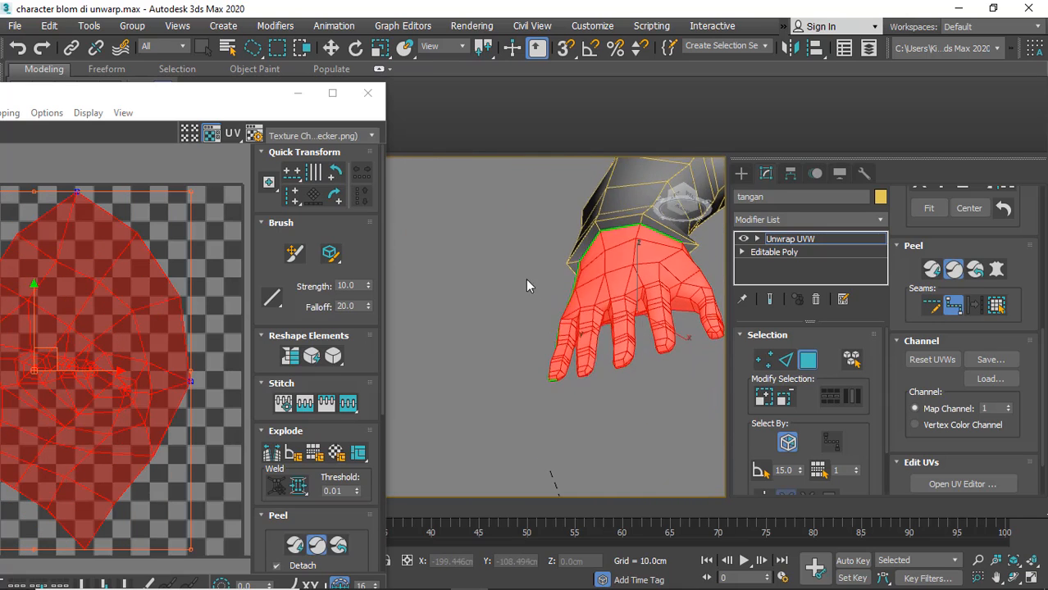
scroll(545, 375, "up", 5)
middle_click_drag(545, 374, 566, 349, "alt")
left_click(684, 316)
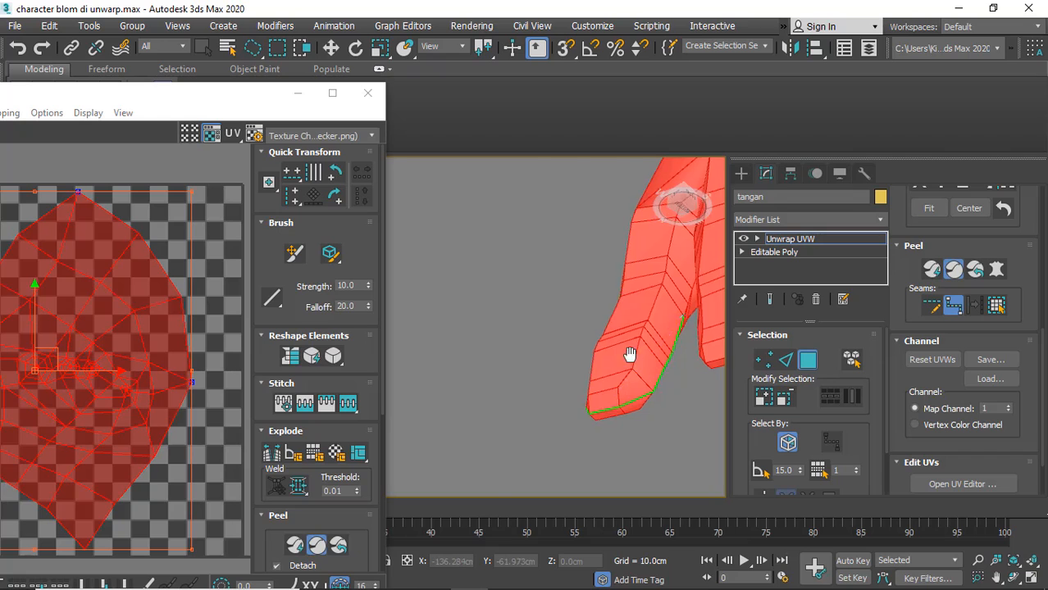
middle_click_drag(629, 356, 560, 375, "alt")
scroll(560, 376, "up", 6)
left_click(571, 312)
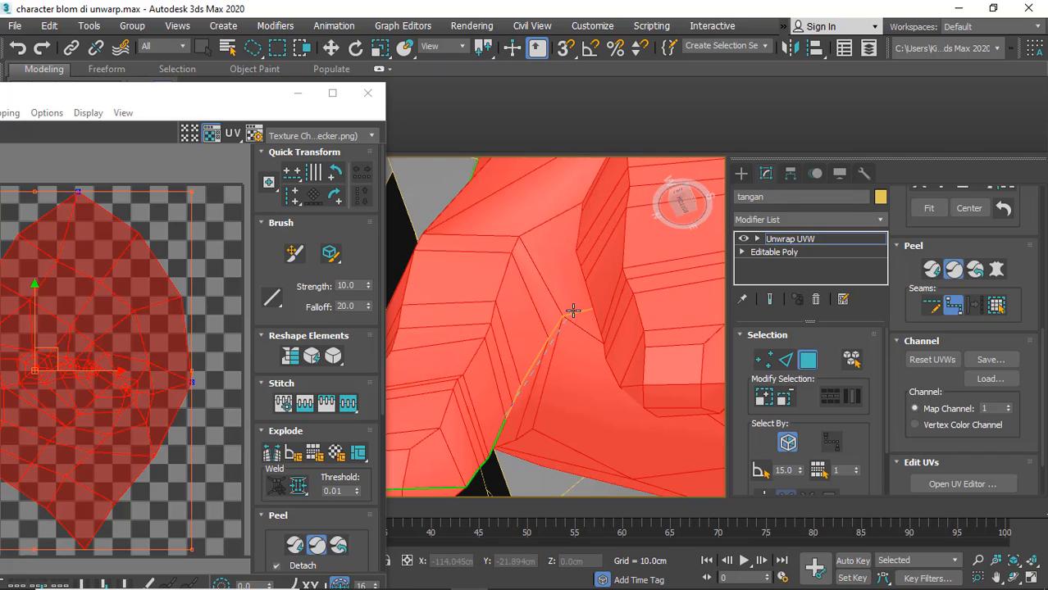
scroll(574, 320, "down", 5)
middle_click_drag(580, 327, 515, 285, "alt")
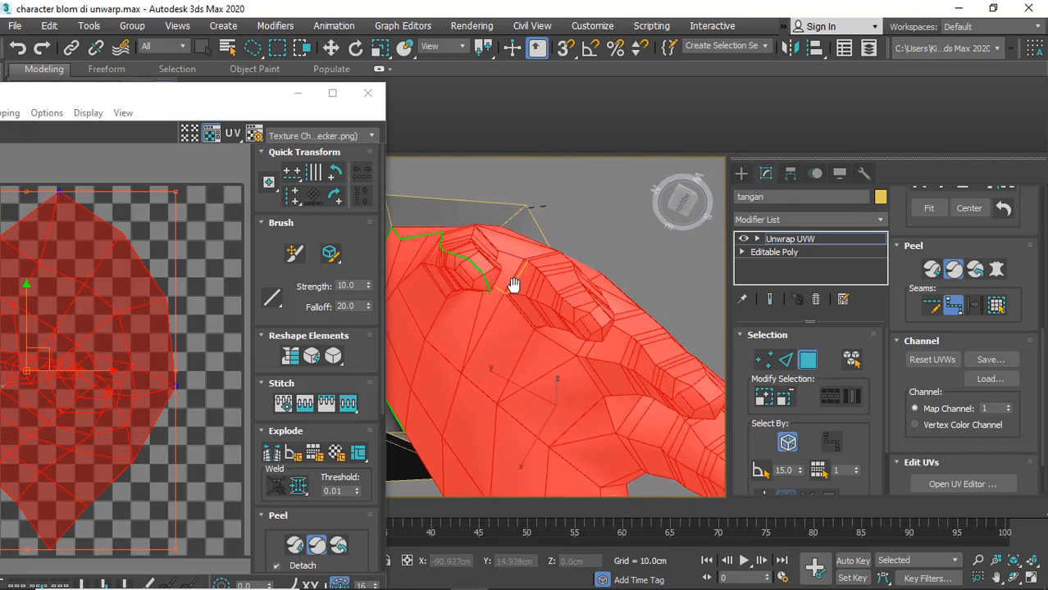
Extend the seam across the gap to the base of the ring finger and along its side to the fingertip
scroll(514, 279, "up", 5)
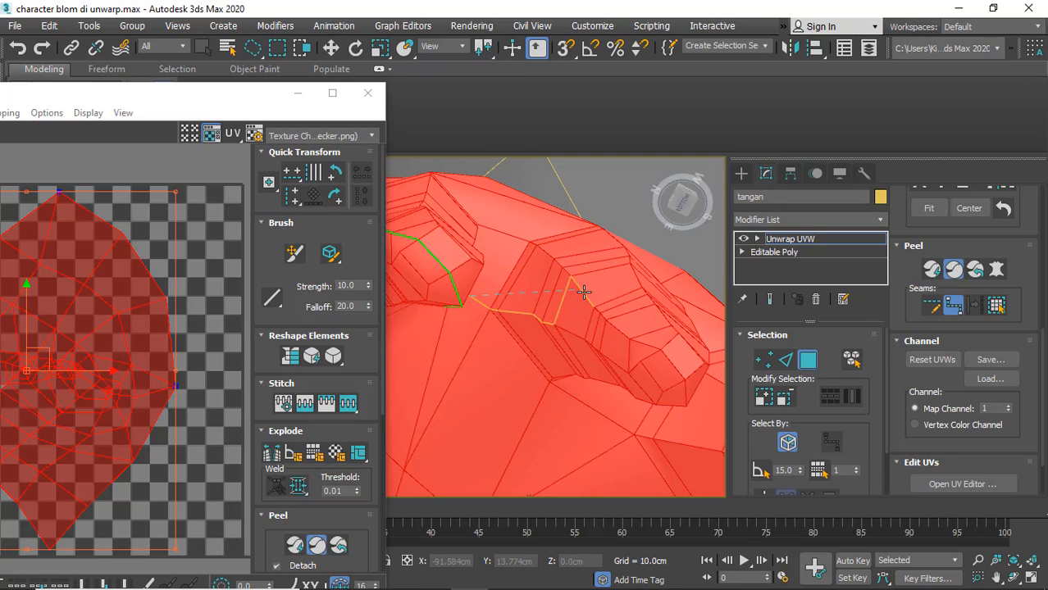
left_click(528, 243)
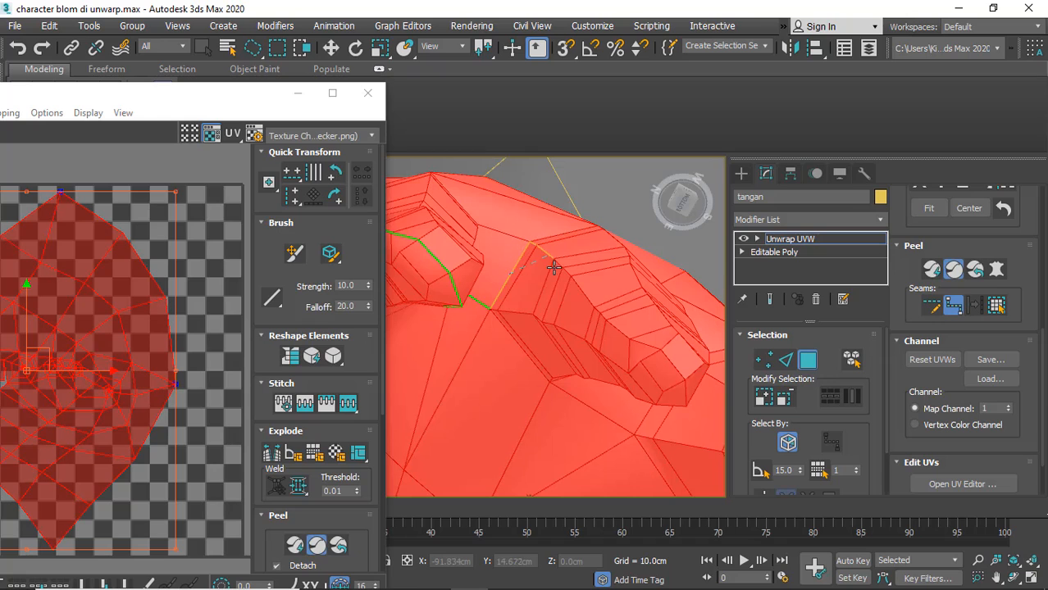
left_click(592, 303)
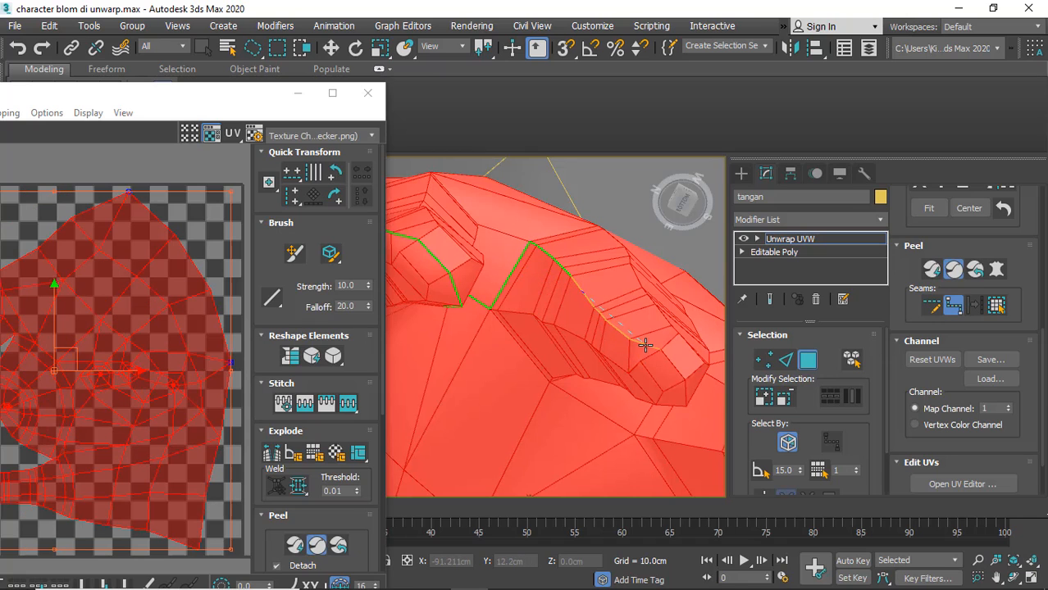
left_click(645, 344)
left_click(677, 367)
Carry the seam along the sides and tips of the remaining long fingers up to the base of the index finger
scroll(676, 359, "down", 5)
middle_click_drag(674, 361, 569, 370, "alt")
scroll(578, 387, "up", 3)
left_click(521, 256)
left_click(556, 288)
left_click(531, 294)
scroll(538, 297, "down", 5)
scroll(517, 293, "up", 4)
left_click(546, 283)
left_click(668, 322)
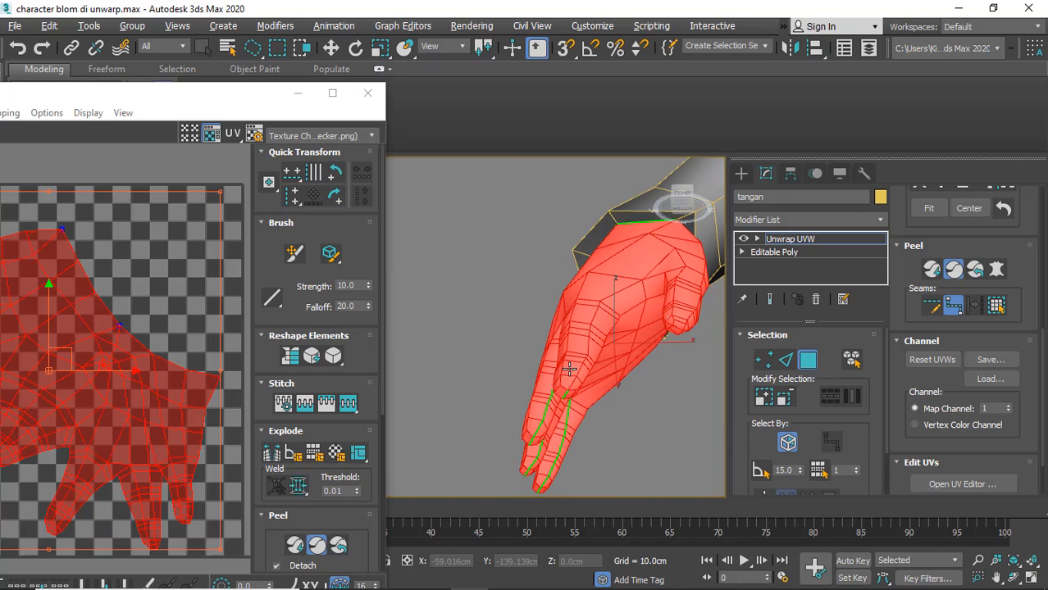
left_click(610, 297)
Extend the seam from the index finger's base across the web to the thumb and around the thumb's tip
middle_click_drag(603, 296, 562, 321, "alt")
scroll(575, 336, "up", 5)
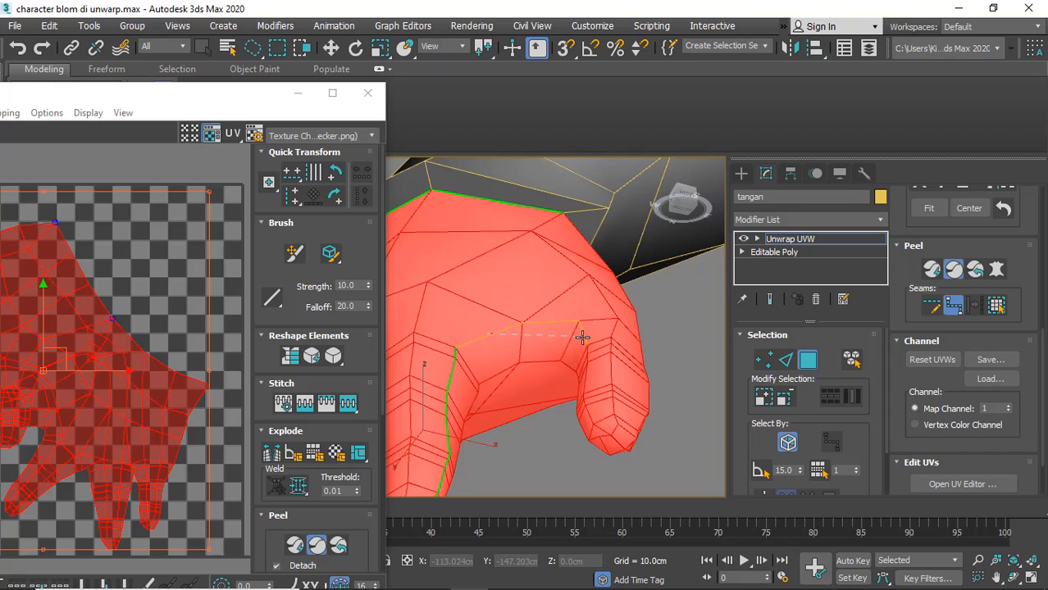
left_click(582, 337)
left_click(589, 419)
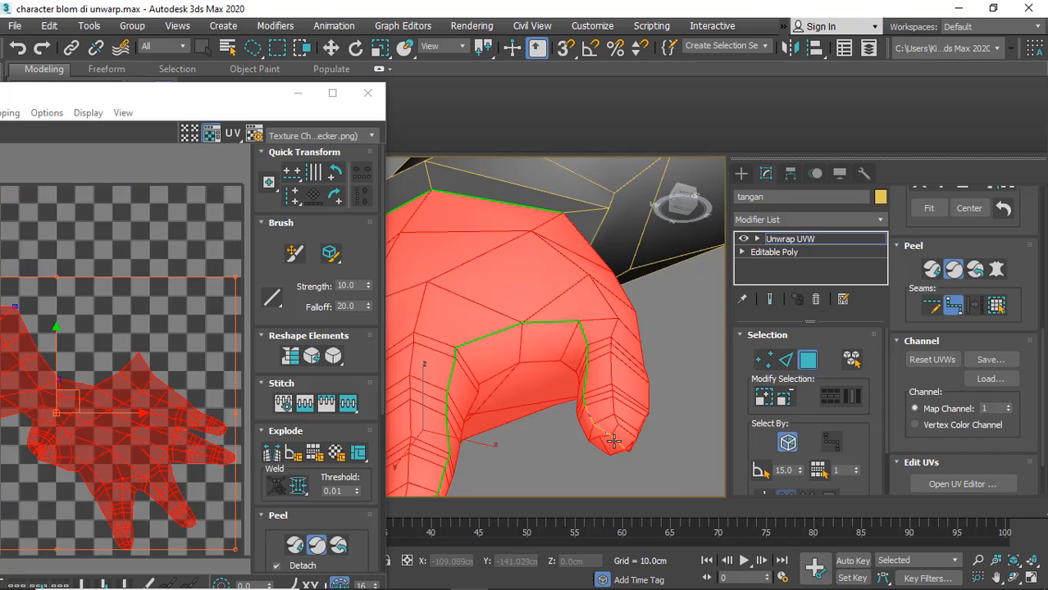
middle_click_drag(613, 442, 521, 427, "alt")
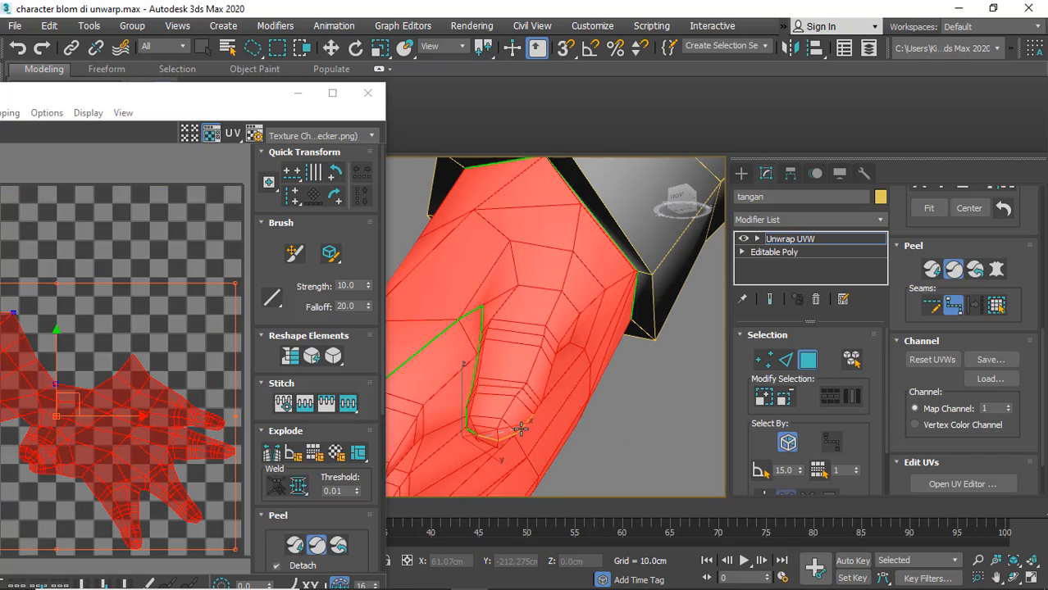
left_click(522, 425)
scroll(113, 316, "down", 3)
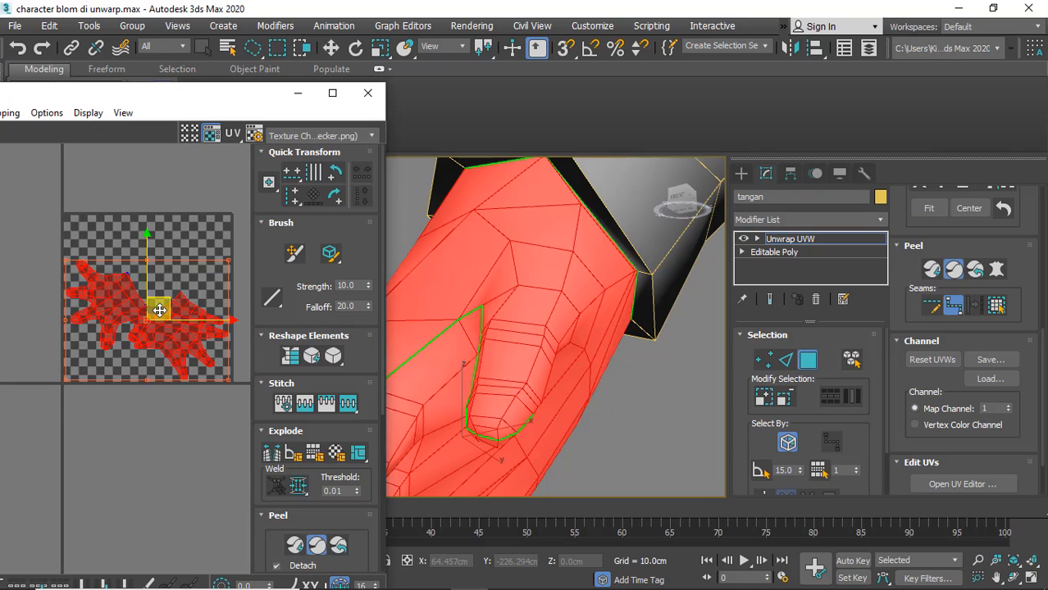
Move the hand's UV shells above the checker tile, then collapse the hand's whole modifier stack
left_click_drag(160, 310, 136, 466)
scroll(142, 454, "down", 3)
middle_click_drag(142, 455, 128, 369)
left_click_drag(127, 374, 138, 140)
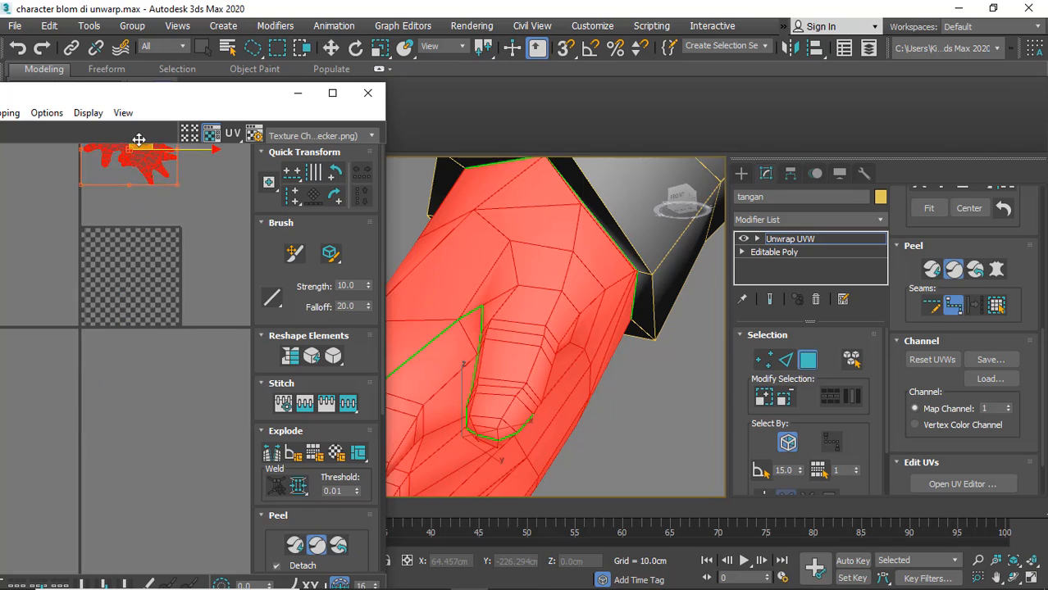
middle_click_drag(138, 170, 139, 272)
left_click_drag(138, 243, 110, 210)
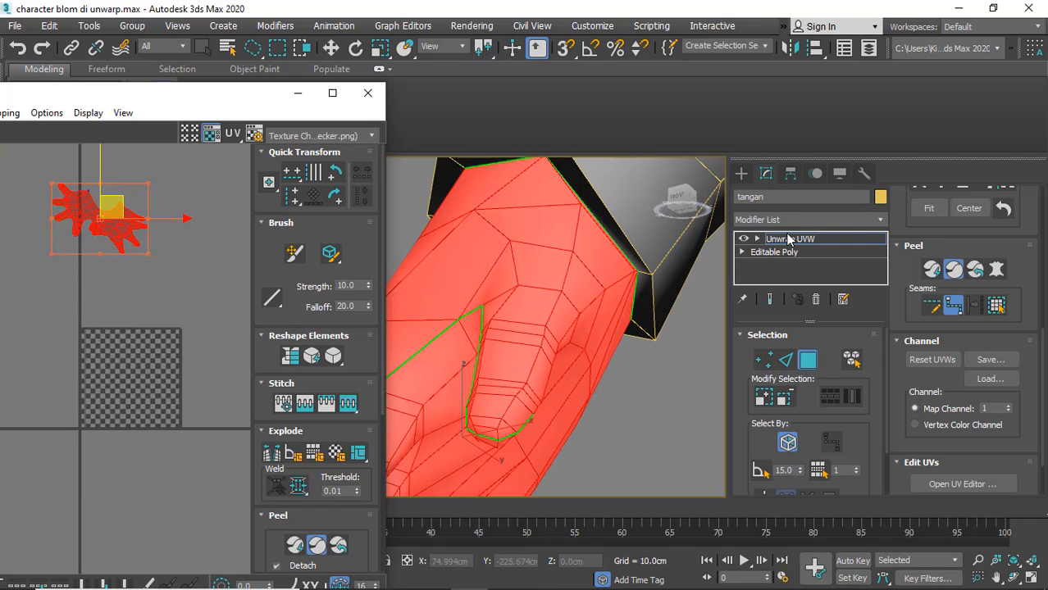
right_click(789, 239)
left_click(830, 390)
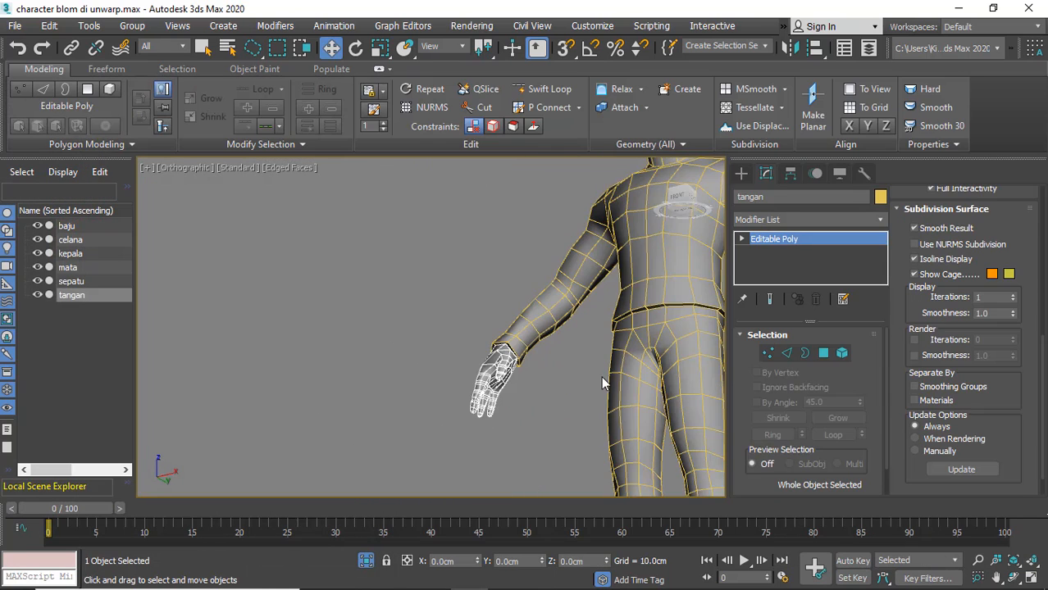
Select the shoe object sepatu and add an Unwrap UVW modifier to it
middle_click_drag(603, 378, 441, 281)
scroll(541, 326, "down", 3)
middle_click_drag(542, 326, 585, 342, "alt")
left_click(566, 361)
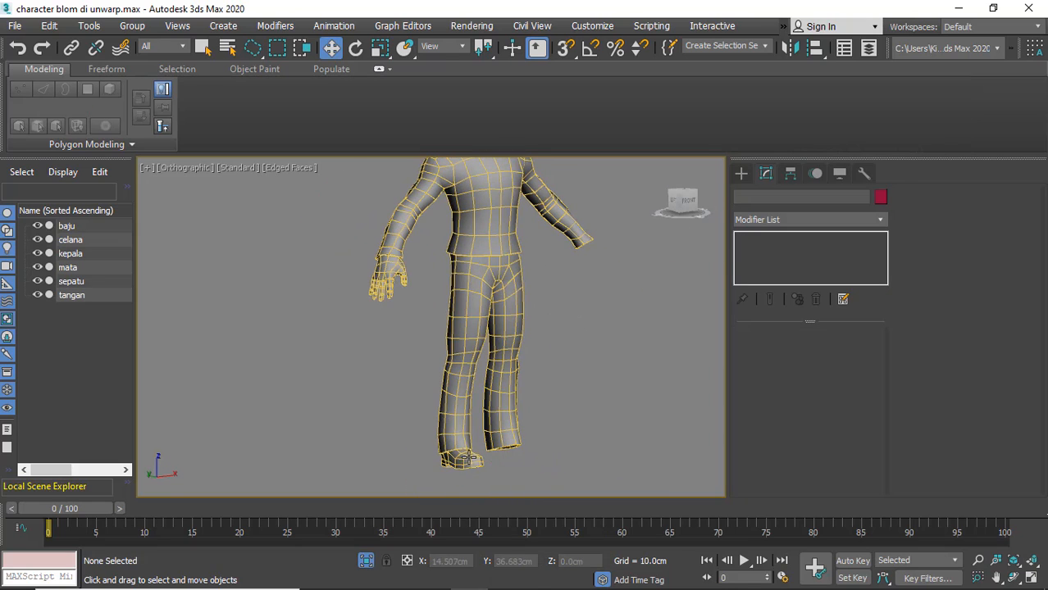
left_click(468, 457)
left_click(791, 219)
scroll(773, 131, "down", 3)
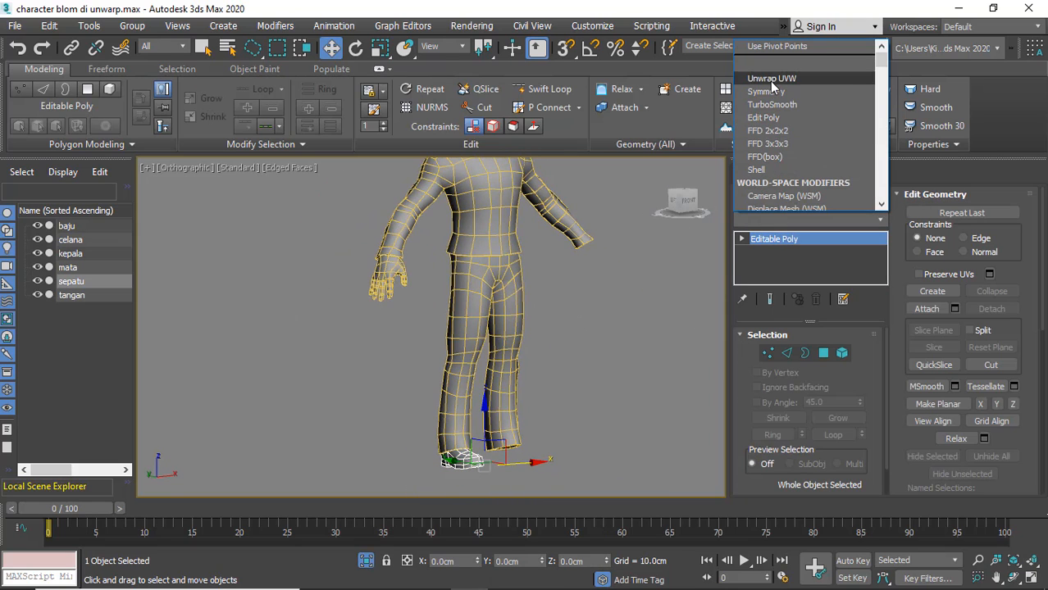
left_click(771, 80)
Open the shoe's UV editor and select all of its polygons at polygon level
scroll(1009, 354, "down", 1)
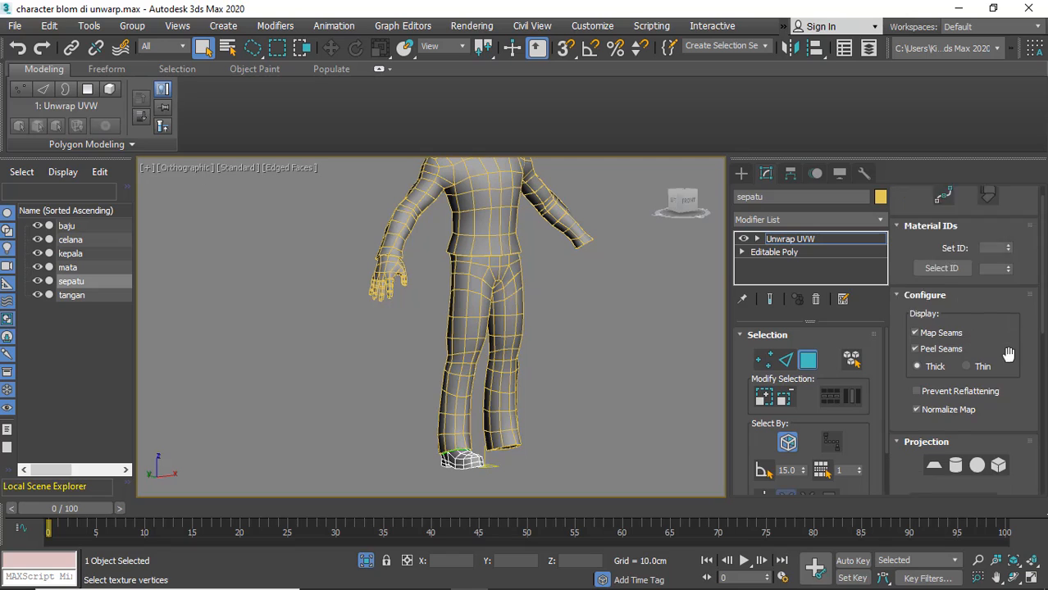
scroll(1008, 354, "down", 5)
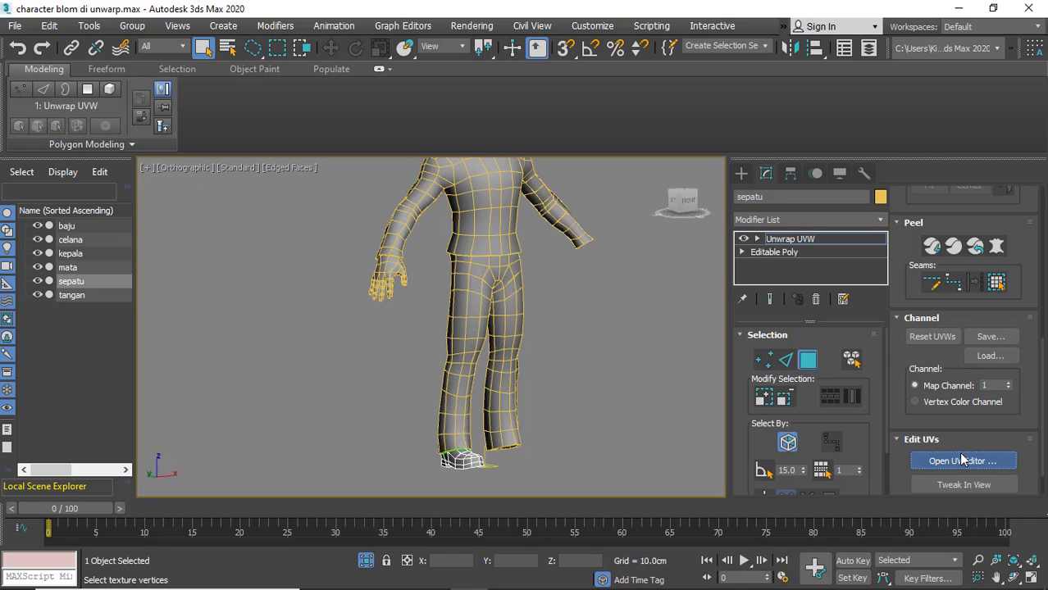
left_click(964, 461)
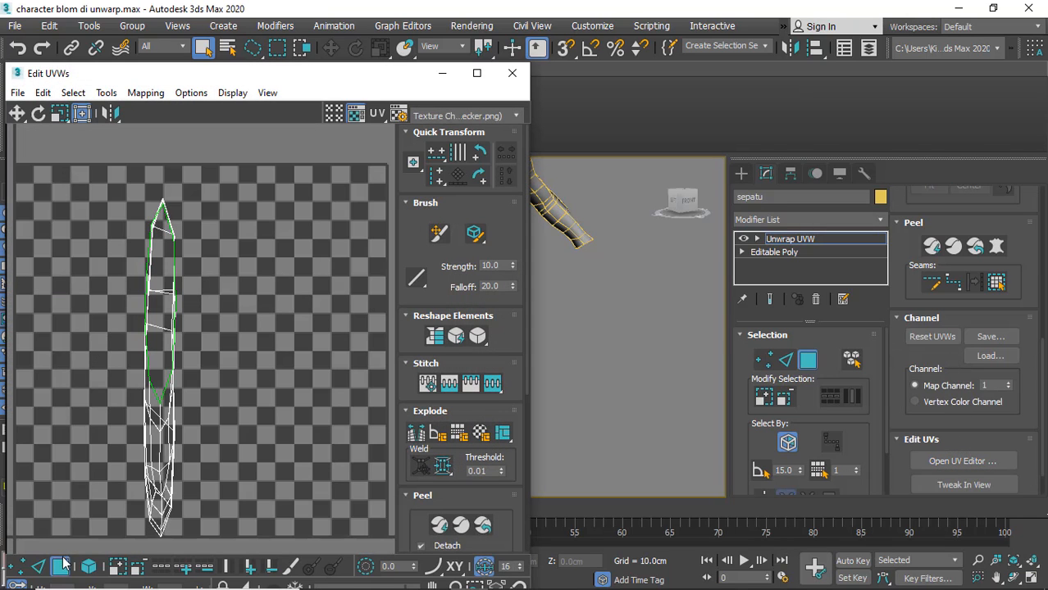
left_click(62, 566)
key("ctrl+a")
Apply a planar projection aligned to X to the shoe's polygons
scroll(954, 300, "up", 2)
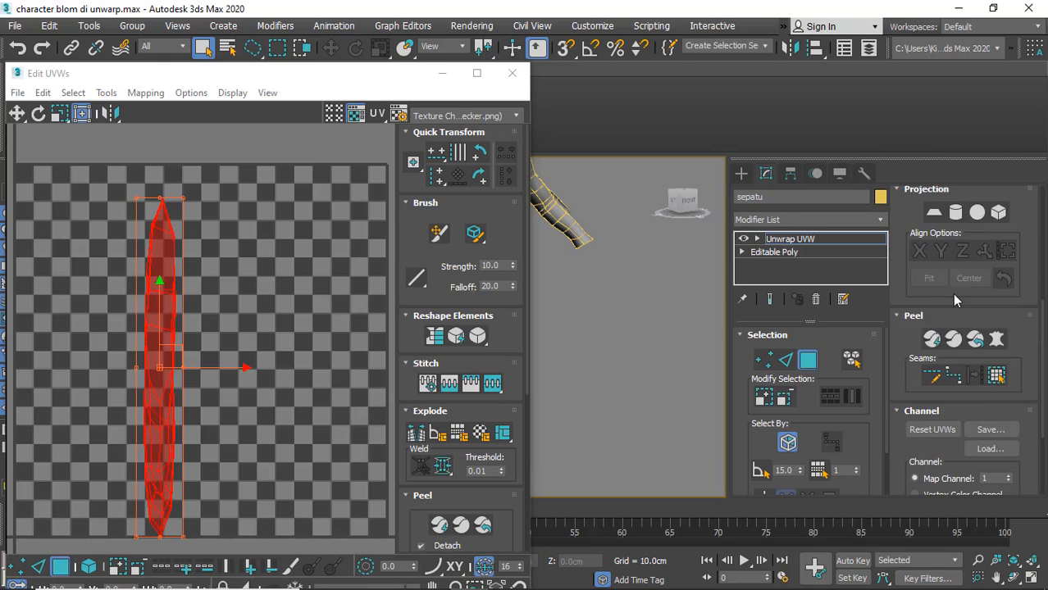
scroll(955, 300, "up", 2)
left_click(935, 374)
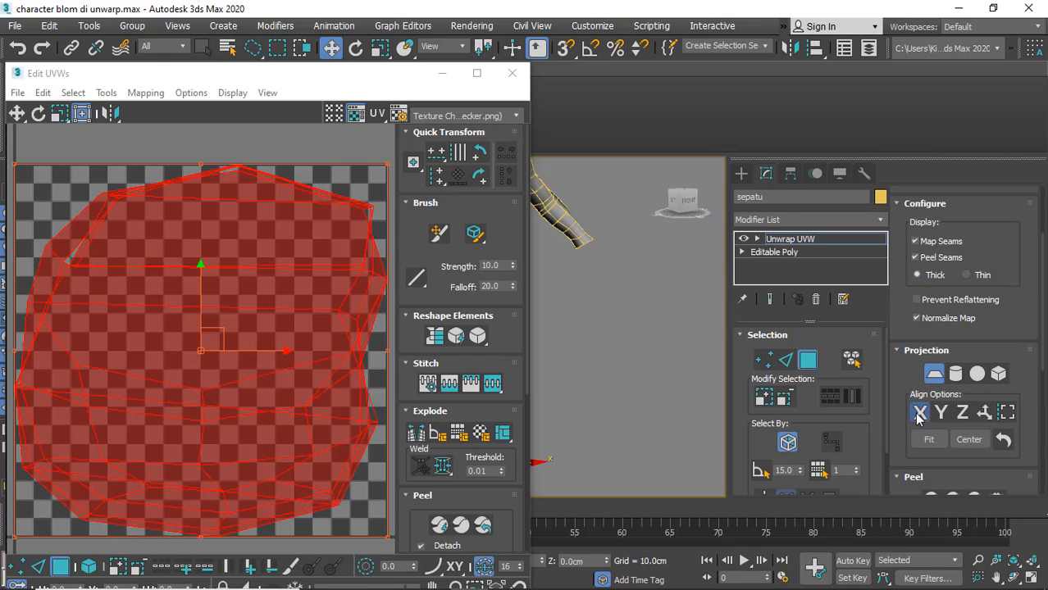
left_click(918, 414)
Peel the shoe with a point-to-point seam around the edge of its sole, separating the sole from the upper
left_click_drag(257, 82, 204, 86)
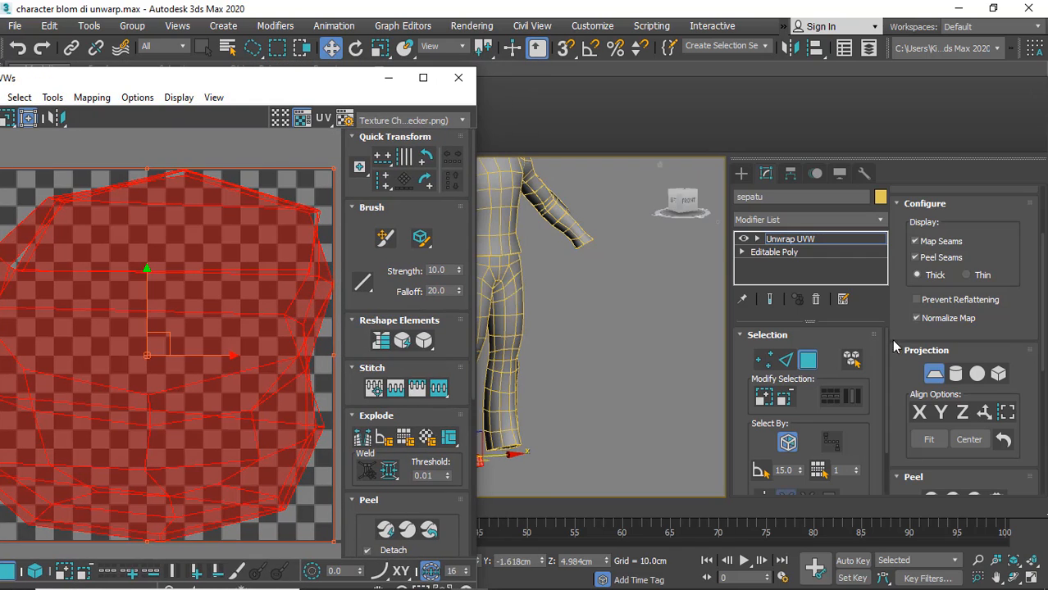
scroll(957, 311, "down", 3)
left_click(953, 293)
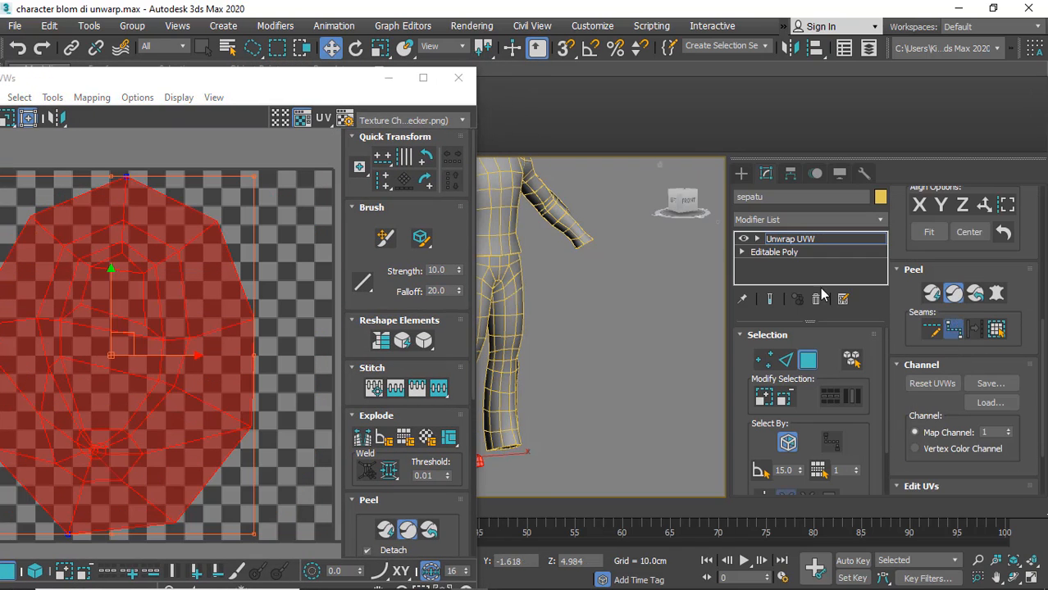
left_click_drag(340, 86, 273, 87)
middle_click_drag(549, 342, 579, 246, "alt")
scroll(508, 291, "up", 10)
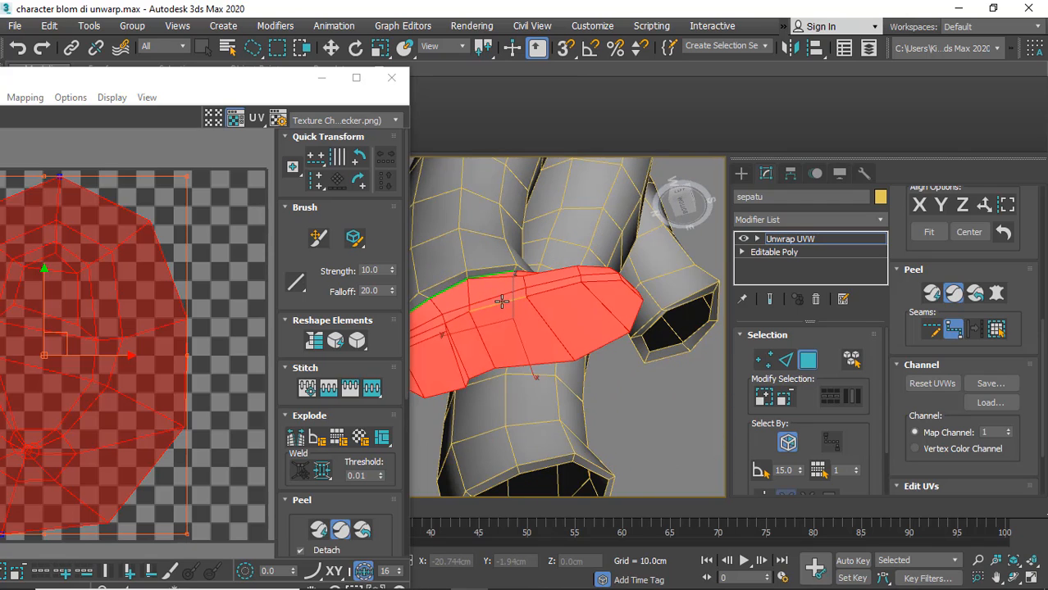
middle_click_drag(581, 279, 450, 355, "alt")
left_click(574, 338)
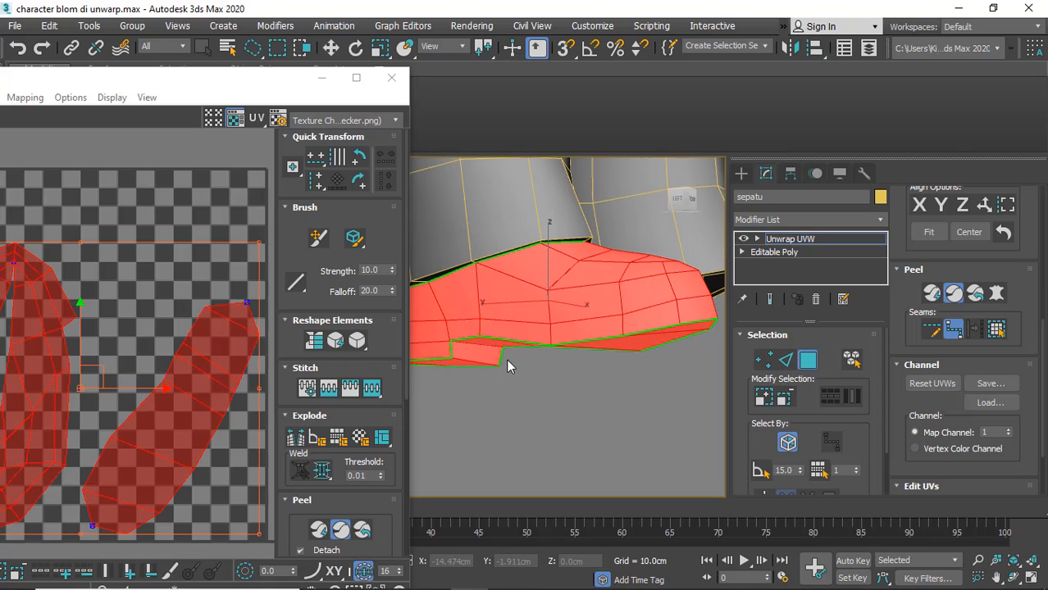
Add a point-to-point seam down the back of the shoe from the ankle opening to the sole edge
scroll(139, 271, "down", 3)
middle_click_drag(610, 308, 707, 312, "alt")
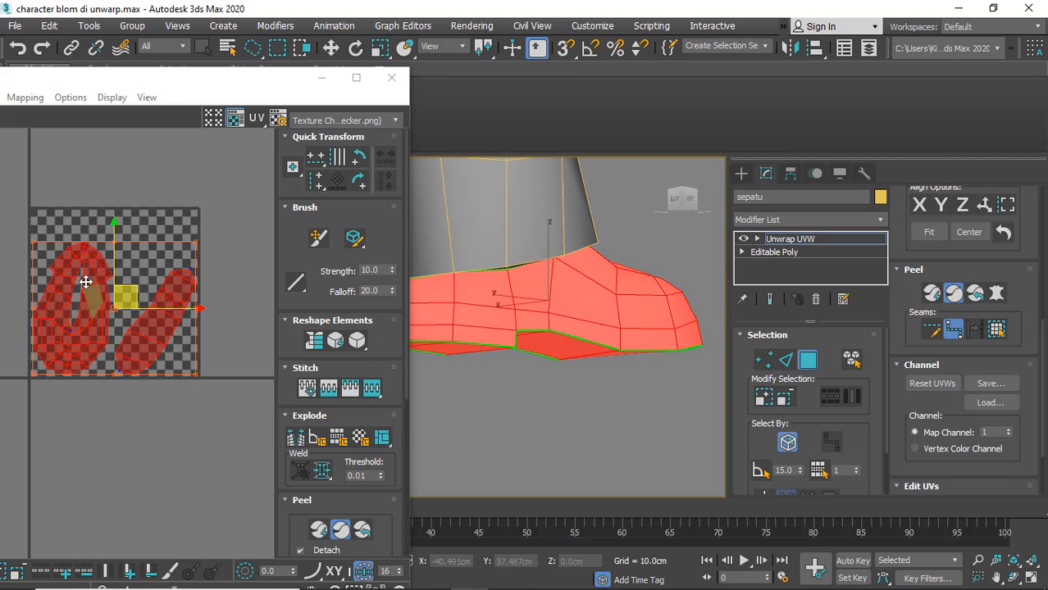
middle_click_drag(542, 345, 625, 326, "alt")
middle_click_drag(576, 304, 556, 352)
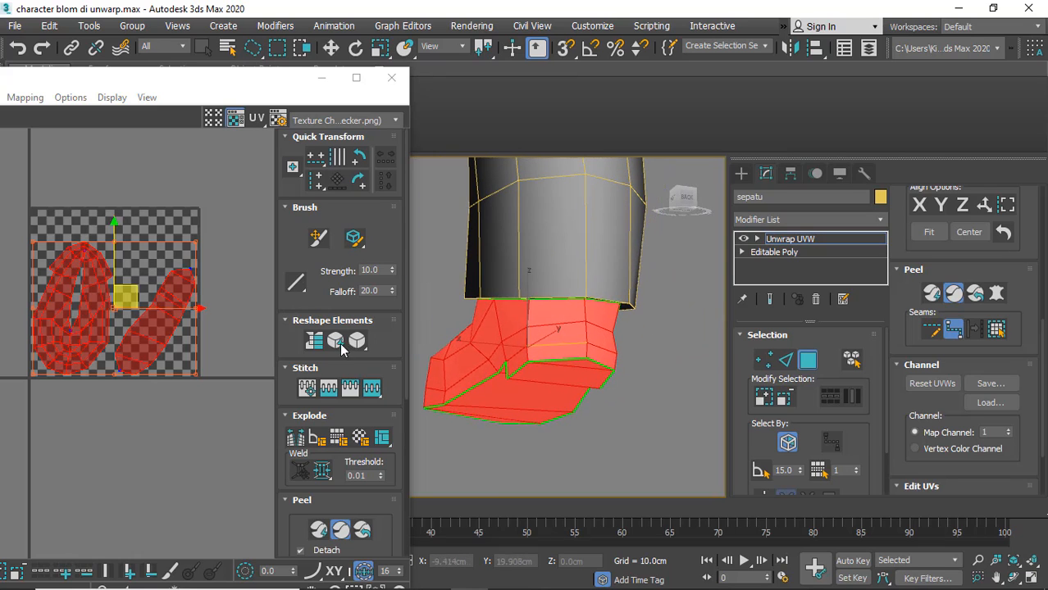
scroll(598, 307, "up", 3)
scroll(591, 297, "up", 5)
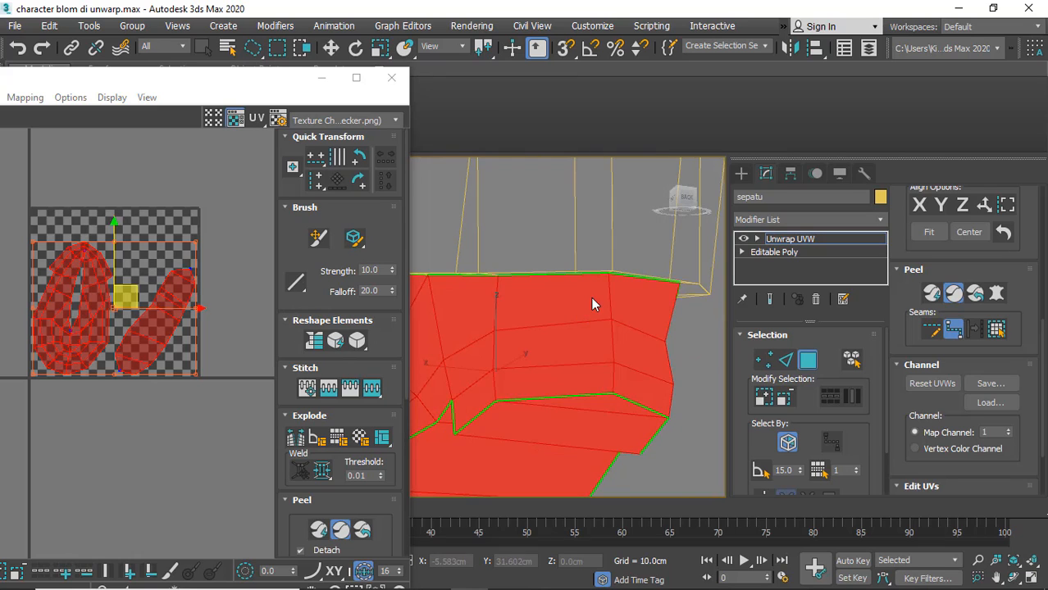
left_click(628, 279)
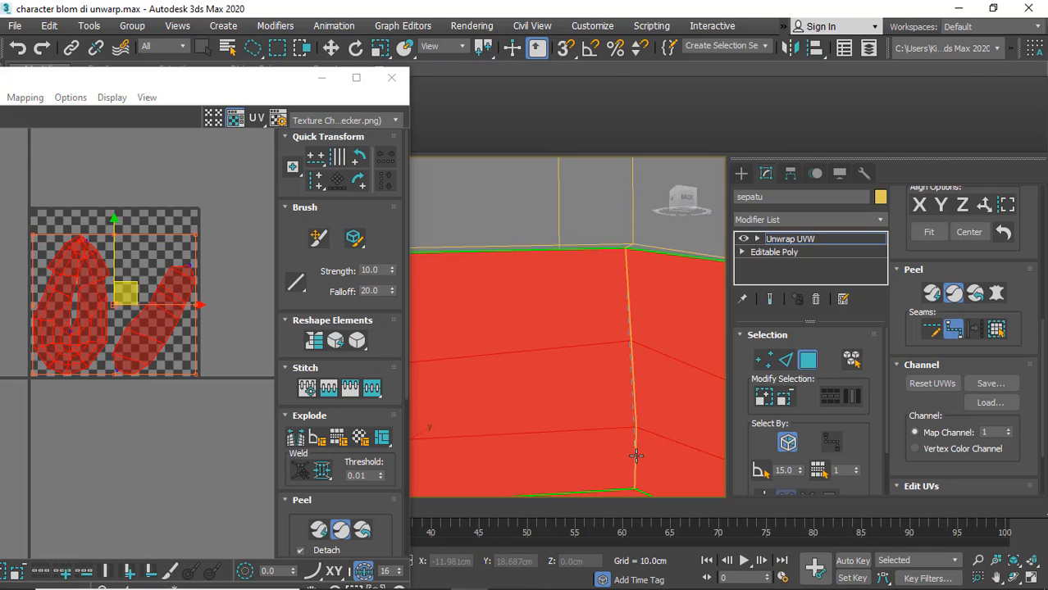
left_click(636, 456)
Move the shoe's UV shells outside the checker tile, diagonally below it
middle_click_drag(117, 426, 168, 381)
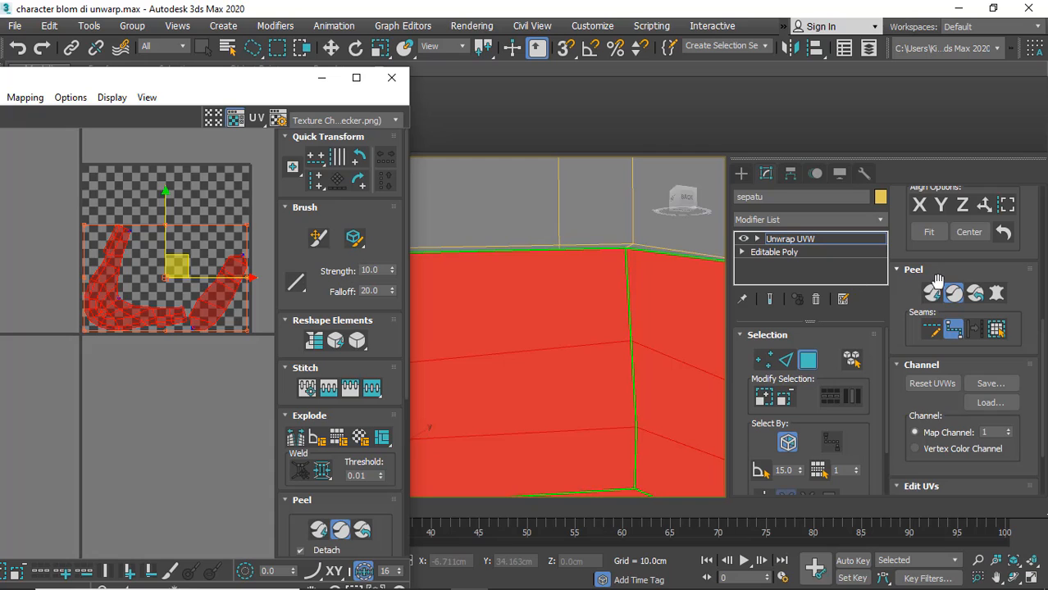
scroll(172, 288, "down", 3)
left_click_drag(174, 279, 255, 525)
Convert the unwrapped shoe to an Editable Poly
right_click(790, 238)
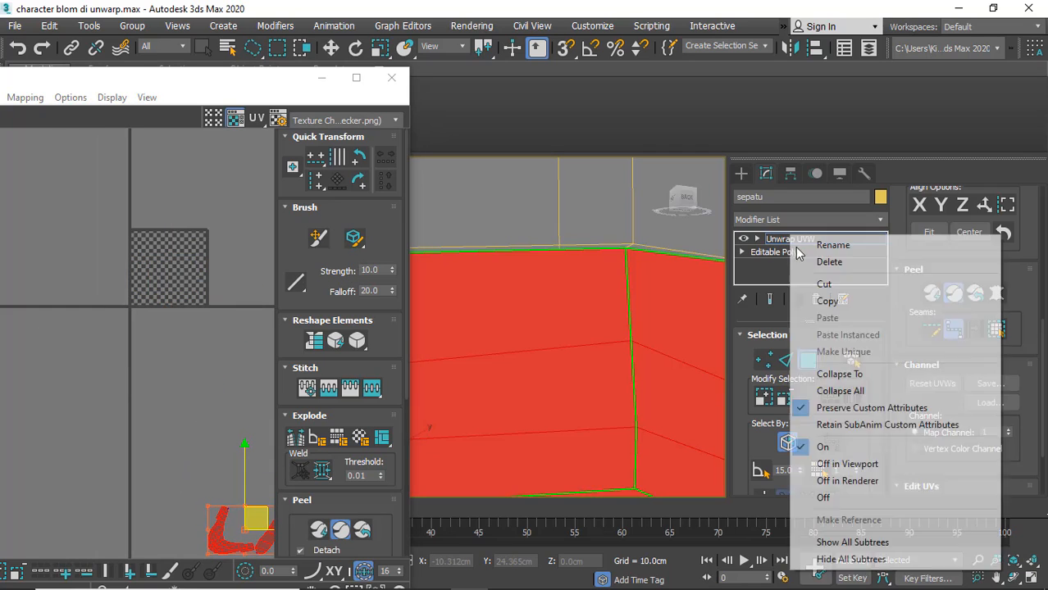
key("Escape")
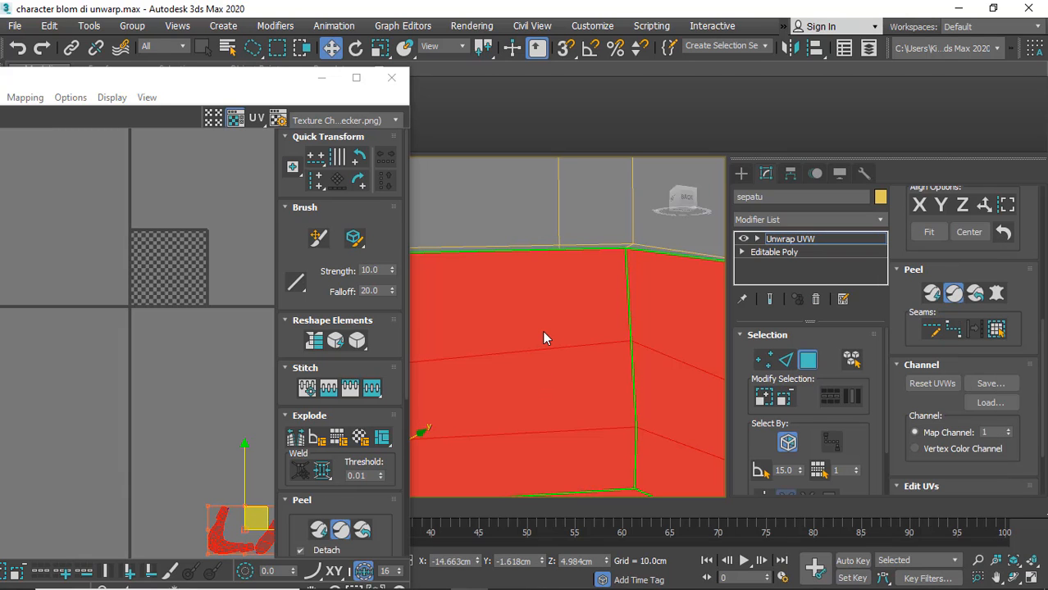
right_click(542, 331)
mouse_move(581, 485)
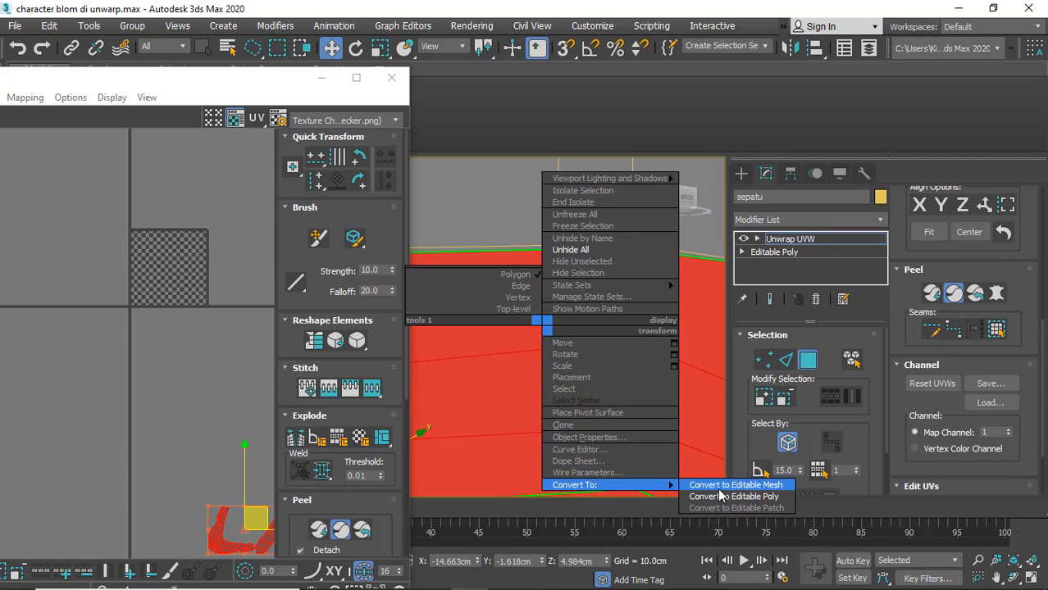
left_click(734, 496)
Switch the viewport to wireframe display and deselect the shoe
scroll(460, 312, "down", 5)
key("F3")
scroll(450, 272, "down", 4)
middle_click_drag(460, 283, 658, 318, "alt")
left_click(659, 318)
scroll(648, 303, "down", 3)
middle_click_drag(622, 275, 573, 399)
middle_click_drag(540, 283, 542, 348, "alt")
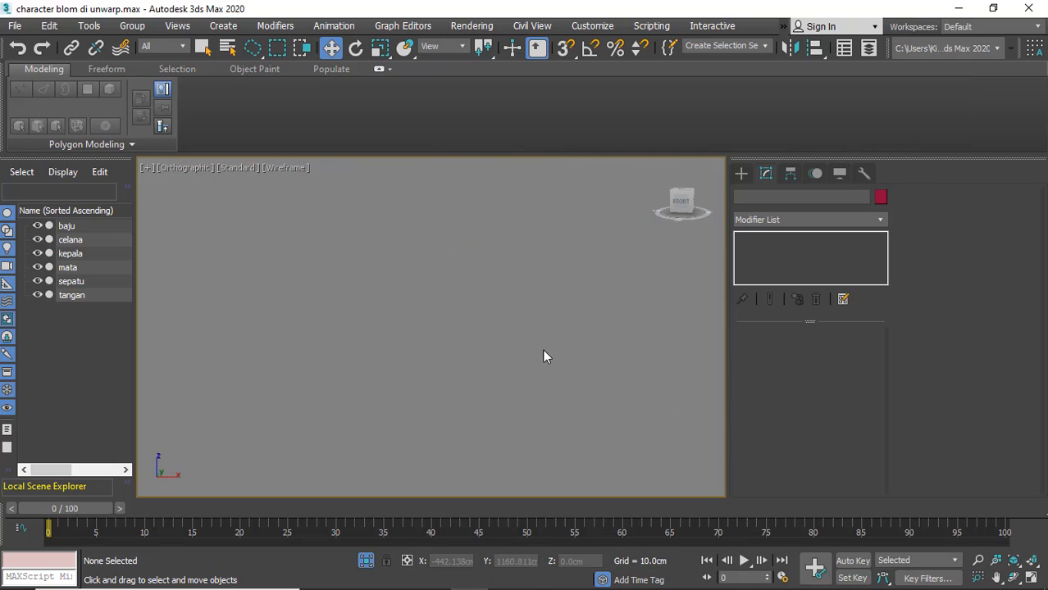
Delete the rear half of the polygons on both eyeballs of the mata object, lassoing them from the left view
scroll(543, 350, "down", 1)
key("z")
scroll(462, 251, "up", 4)
scroll(461, 250, "down", 4)
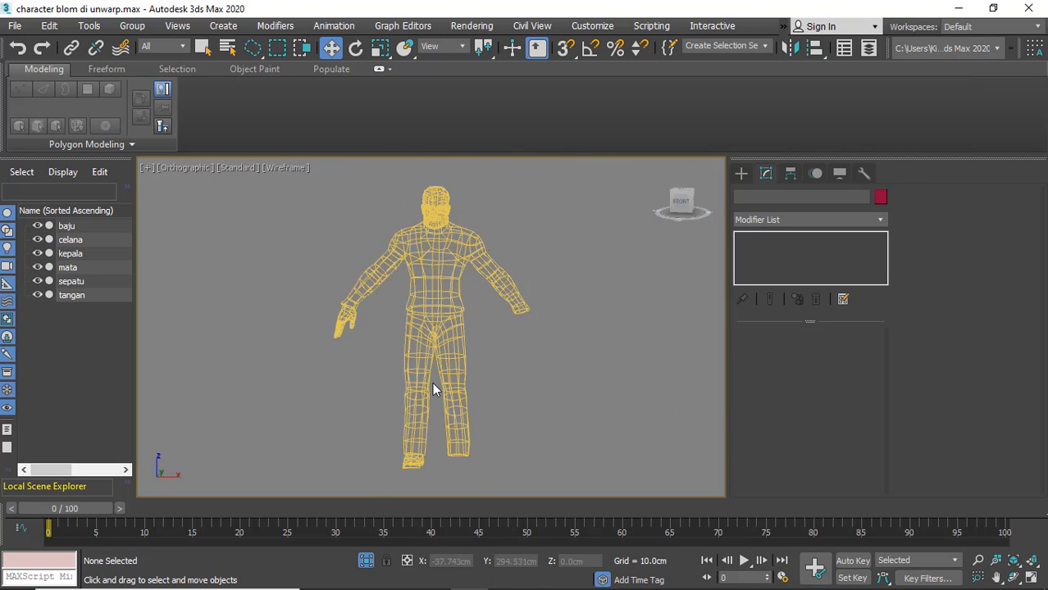
scroll(421, 232, "up", 12)
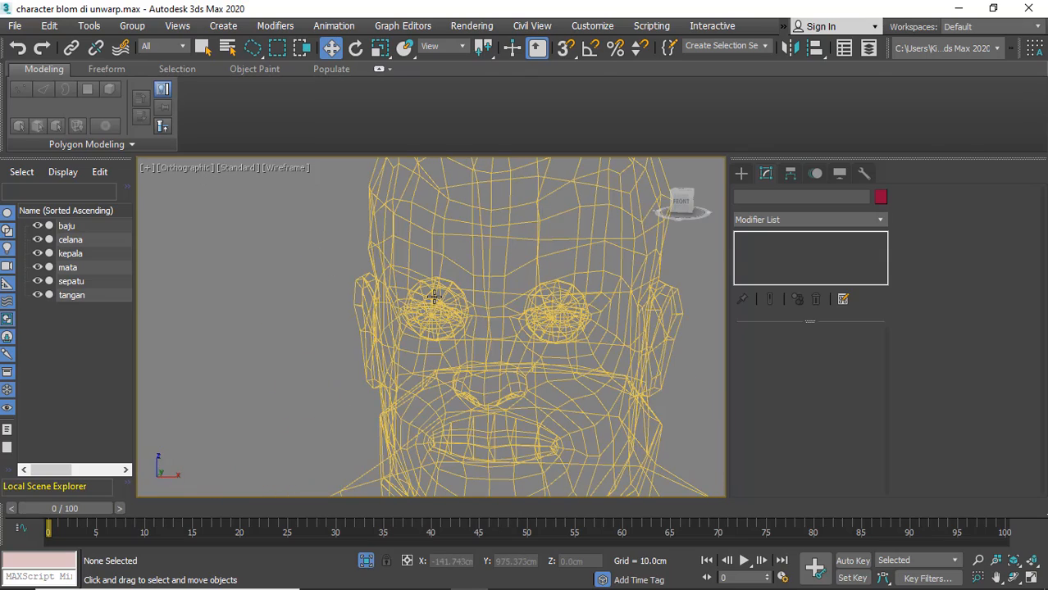
left_click(435, 305)
left_click(429, 314)
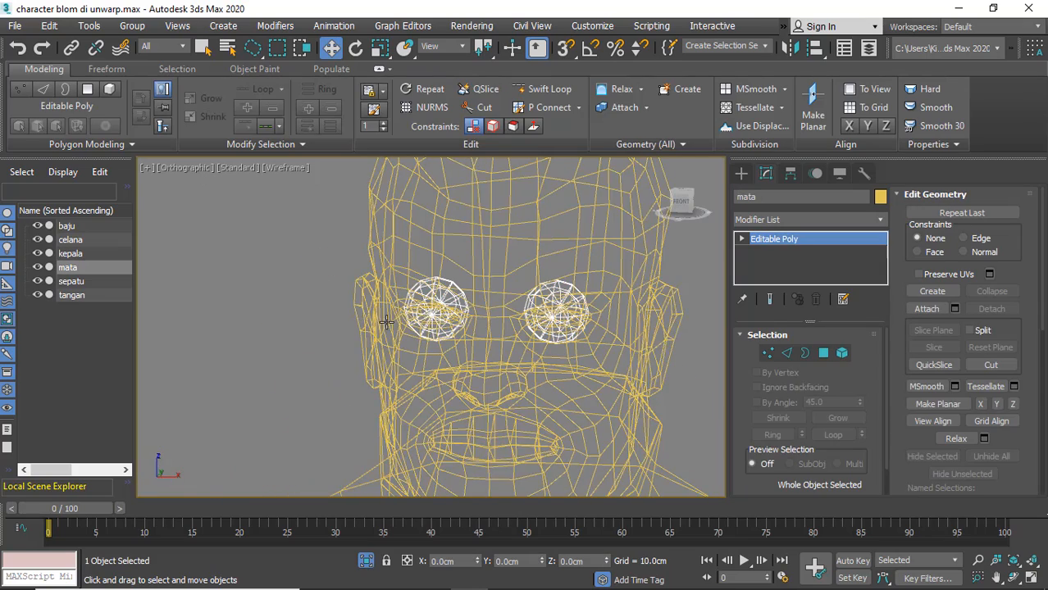
middle_click_drag(429, 314, 553, 318, "alt")
left_click(824, 353)
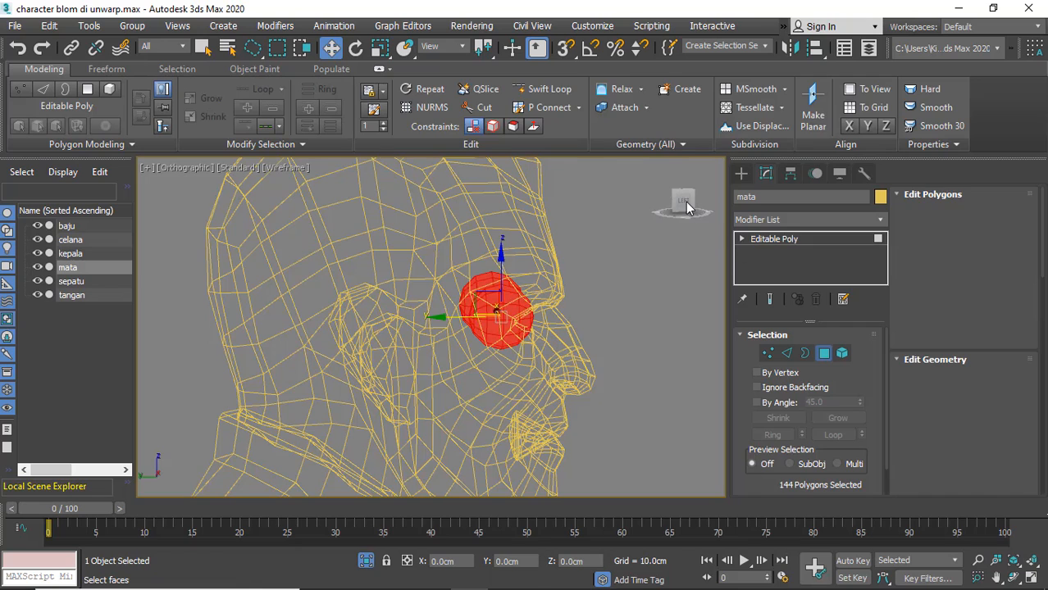
key("l")
left_click(426, 275)
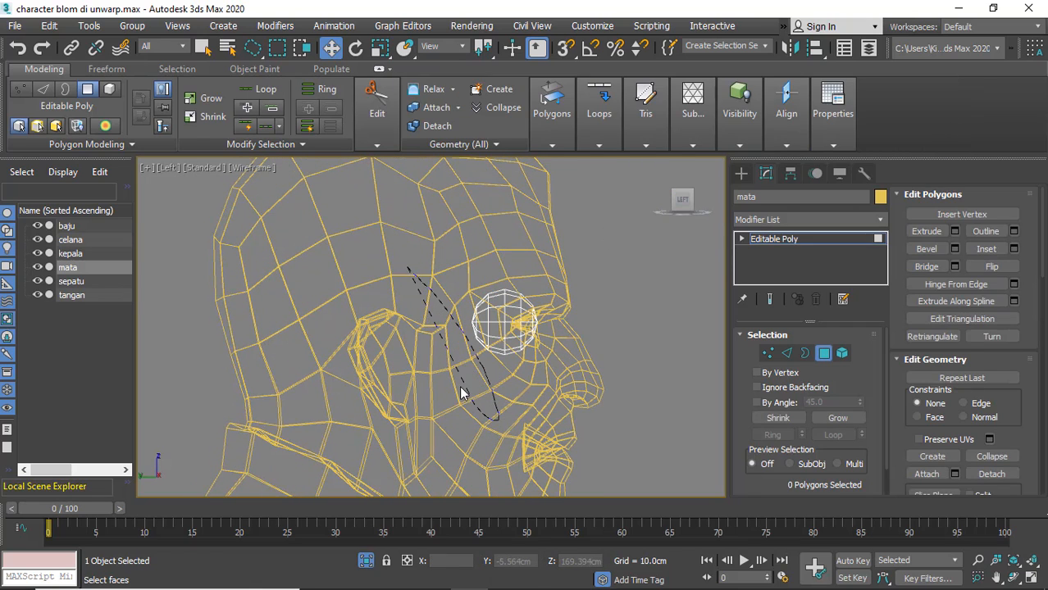
left_click_drag(412, 431, 415, 426)
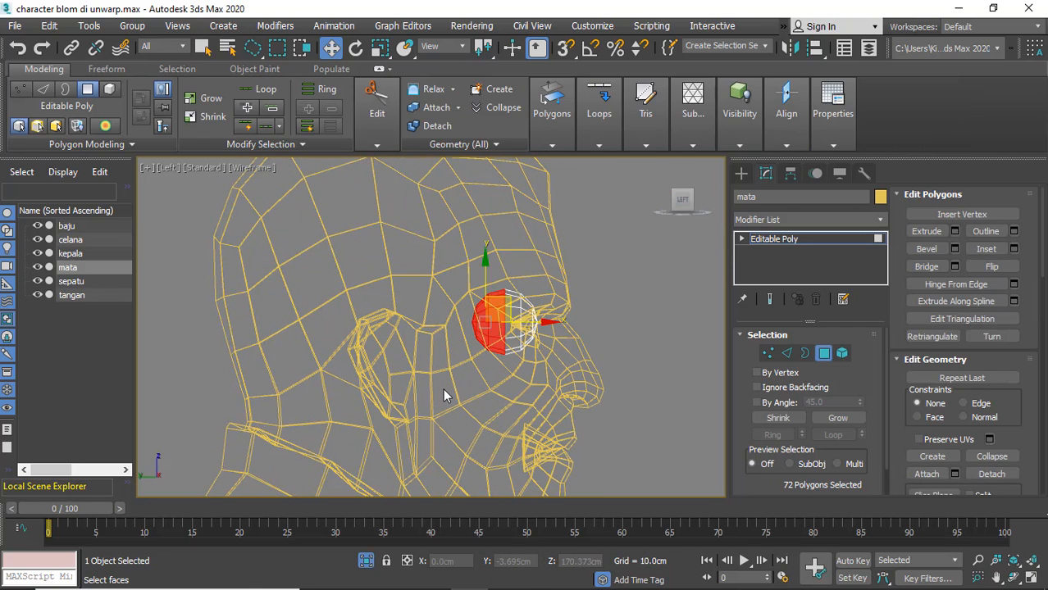
left_click(433, 384)
Delete the character's left eyeball as an element of the mata object, leaving only the right eyeball
mouse_move(494, 350)
middle_mouse_down("alt")
mouse_move(557, 319)
mouse_move(886, 338)
middle_mouse_up("alt")
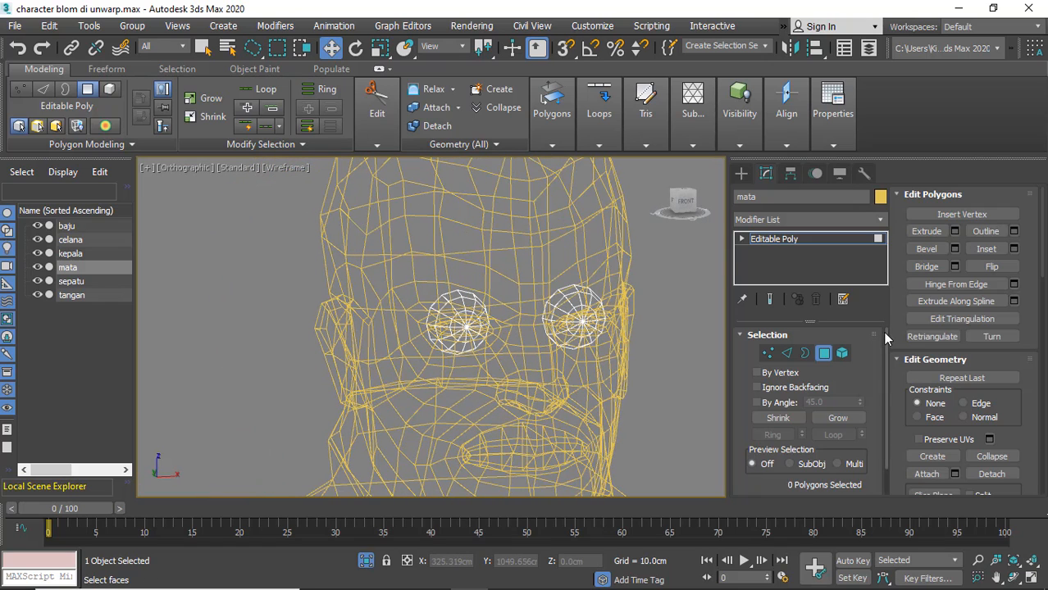
left_click(842, 353)
left_click(584, 325)
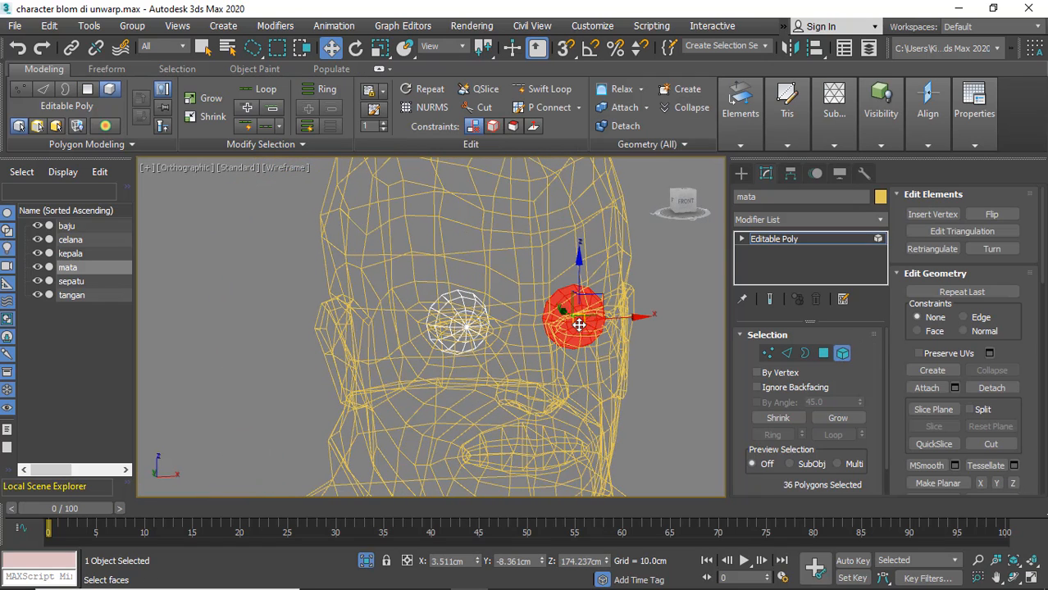
key("Delete")
left_click(840, 353)
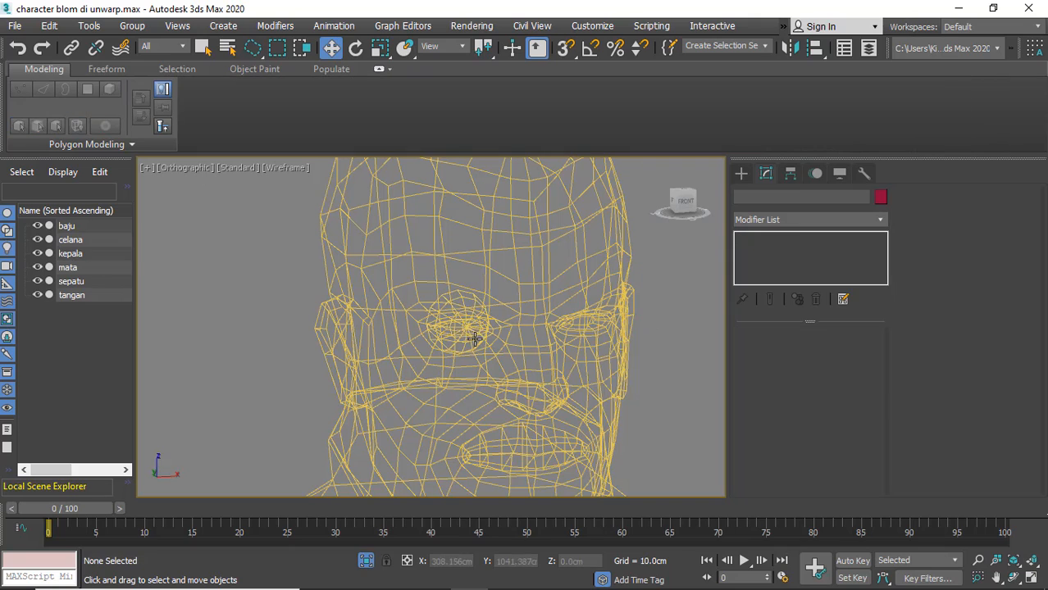
Apply an Unwrap UVW modifier to the remaining eyeball and open its UV editor
left_click(766, 220)
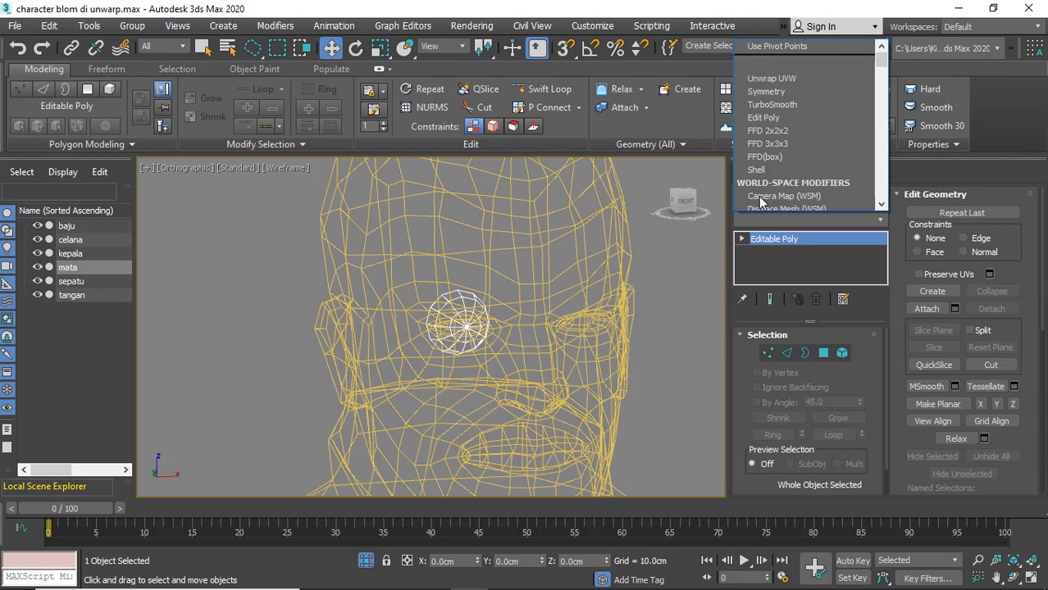
left_click(757, 69)
scroll(964, 355, "down", 5)
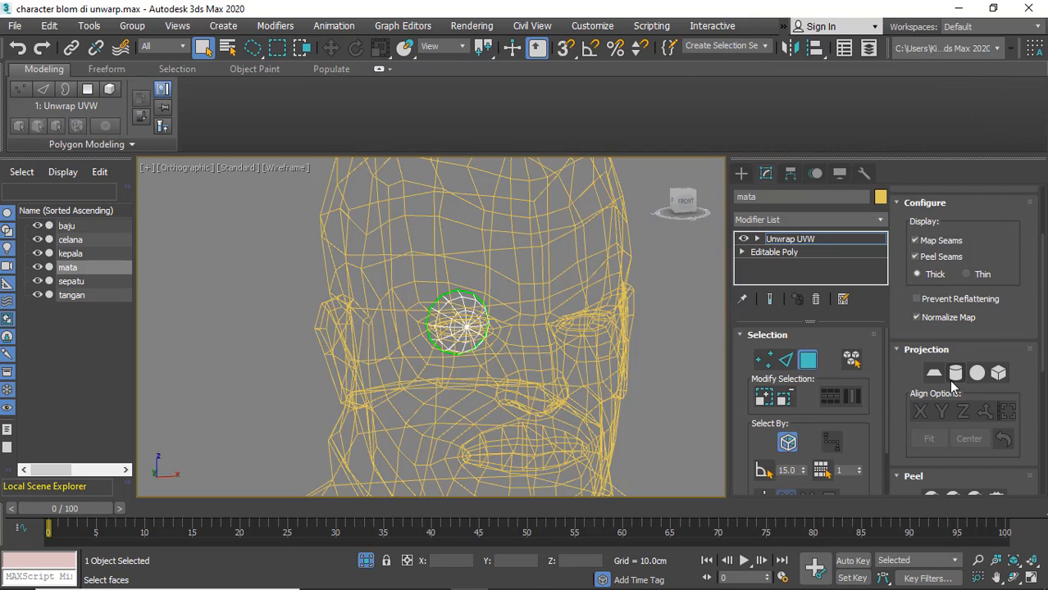
scroll(948, 436, "down", 1)
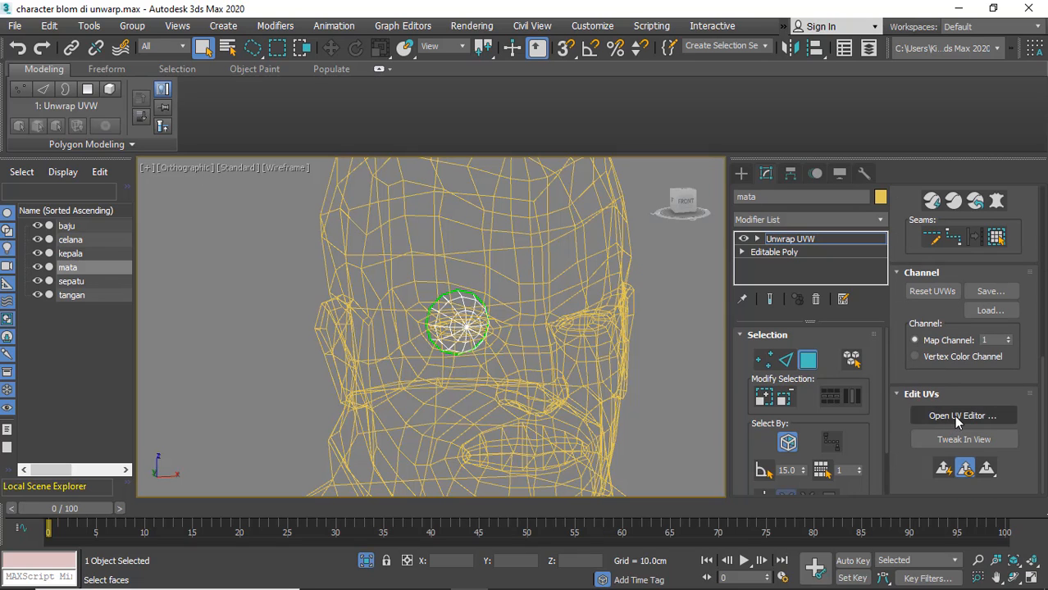
left_click(954, 415)
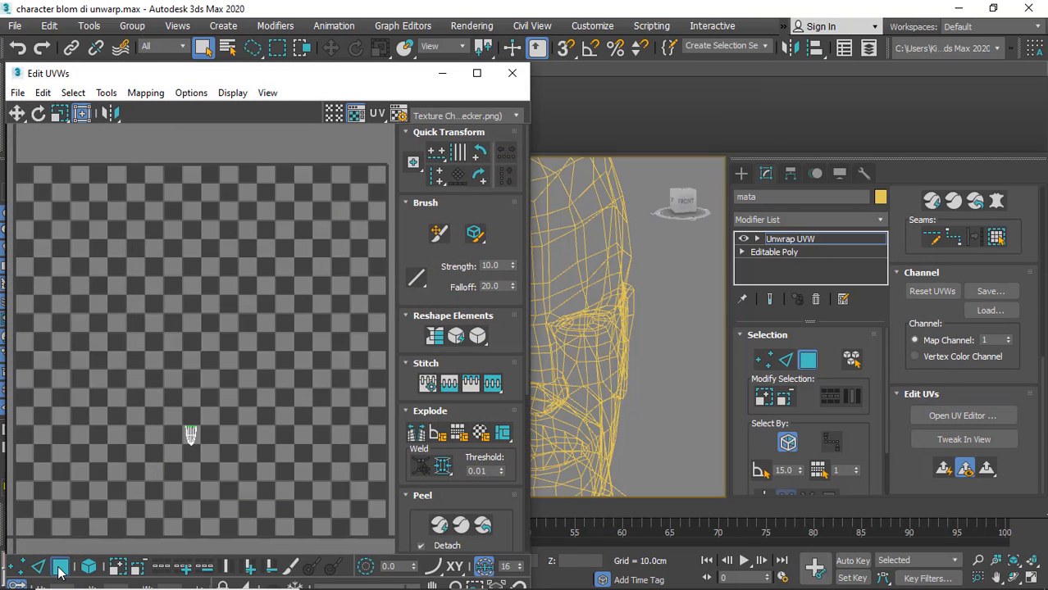
Reset the eyeball's UVWs and give all its faces a planar projection aligned to the Y axis
left_click(921, 294)
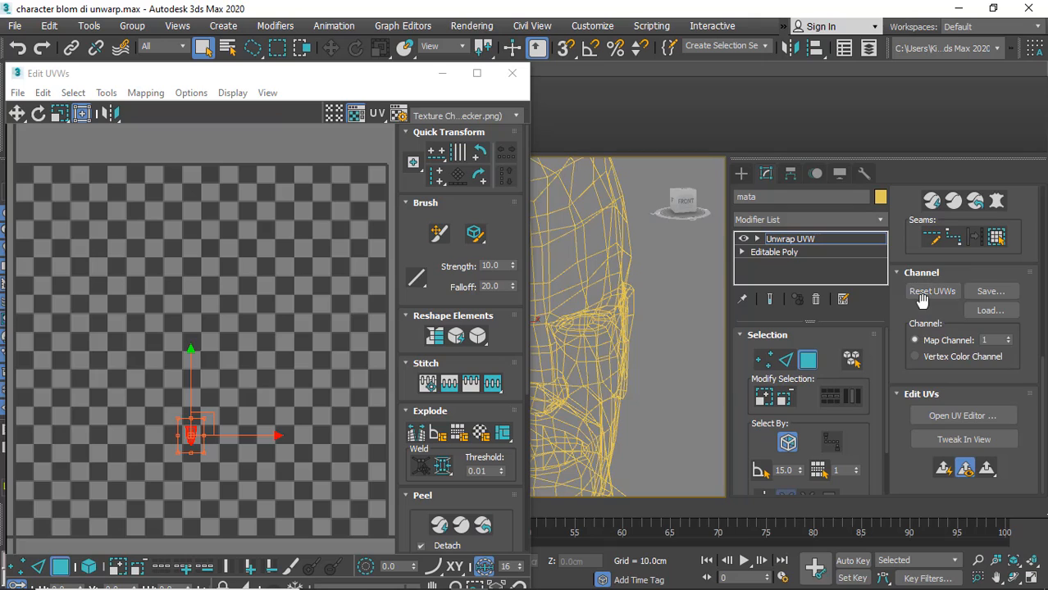
scroll(924, 295, "up", 3)
left_click(934, 327)
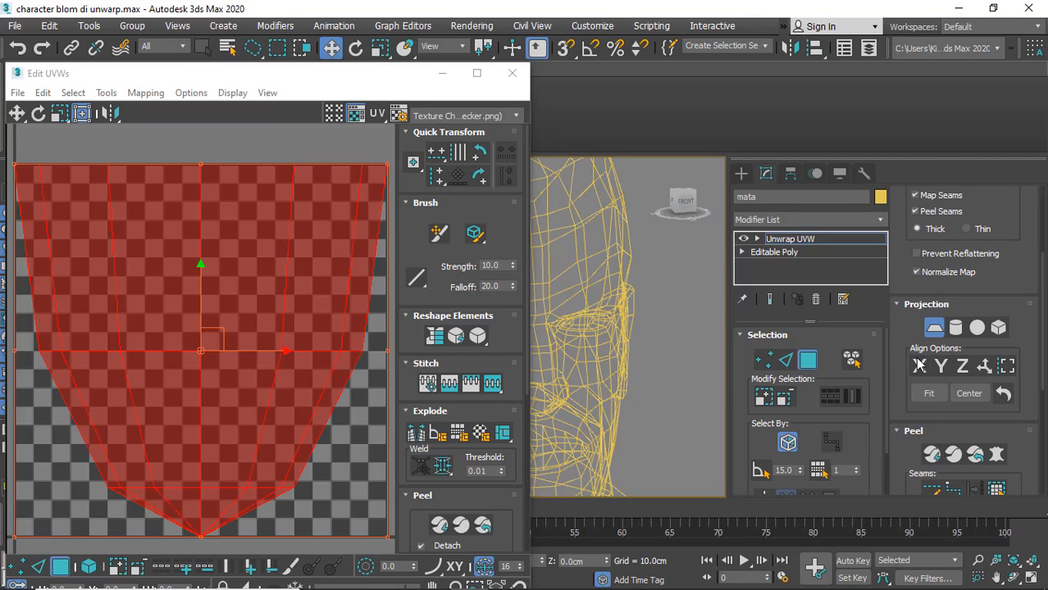
left_click(919, 367)
left_click(954, 368)
left_click(961, 367)
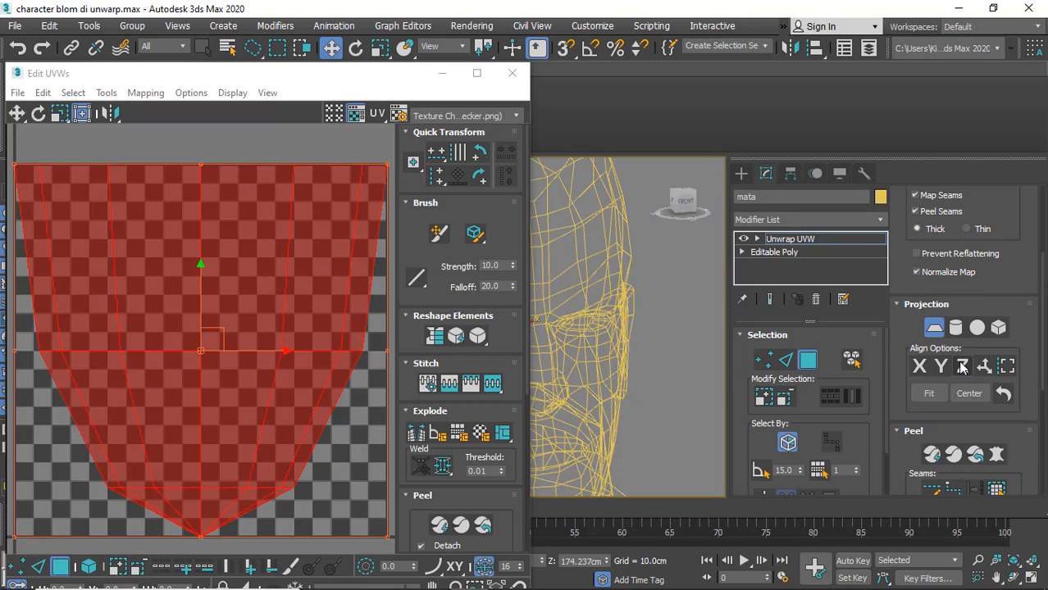
left_click(943, 367)
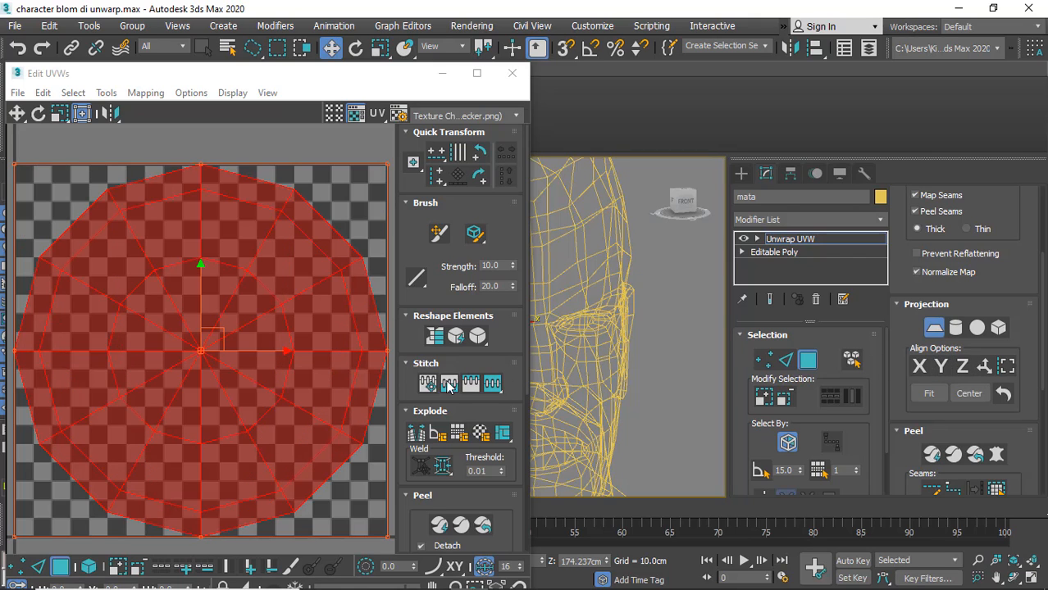
Quick Peel the eyeball's UVs and move the shell outside the checker tile, diagonally above it
left_click(933, 458)
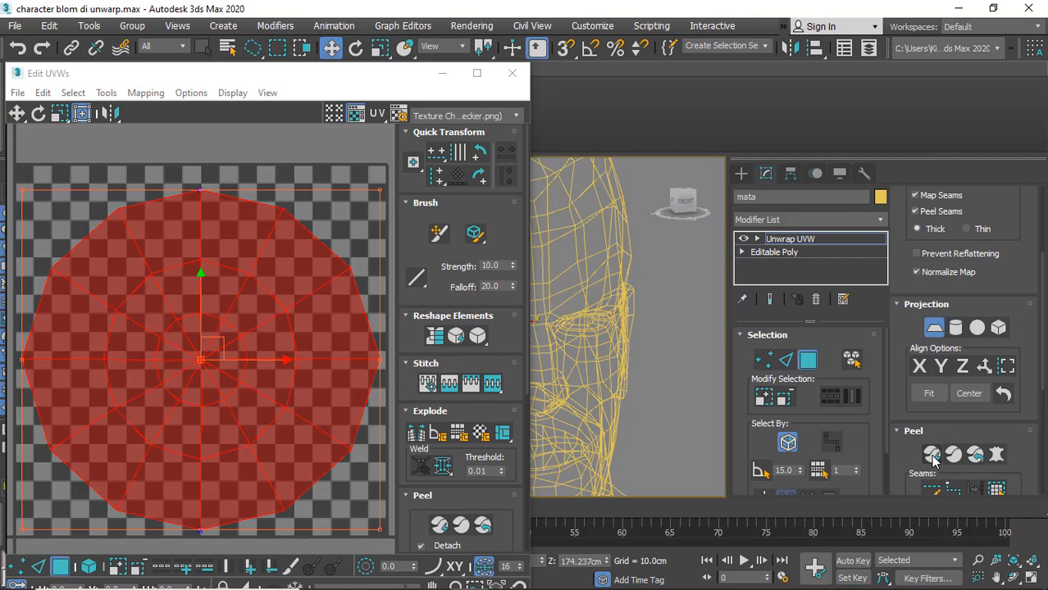
scroll(296, 375, "down", 6)
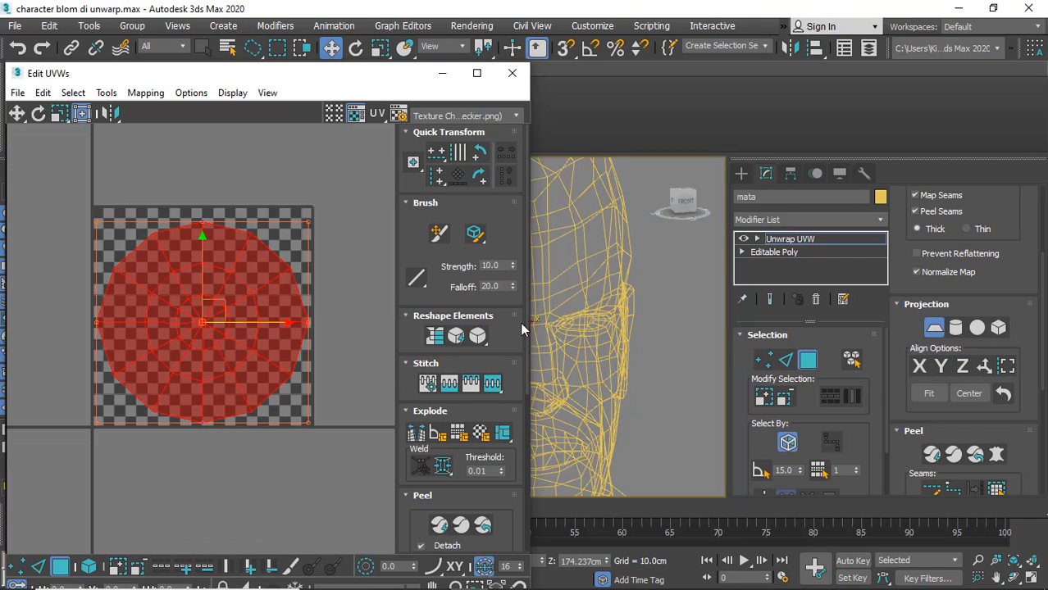
left_click(934, 327)
left_click_drag(264, 303, 103, 133)
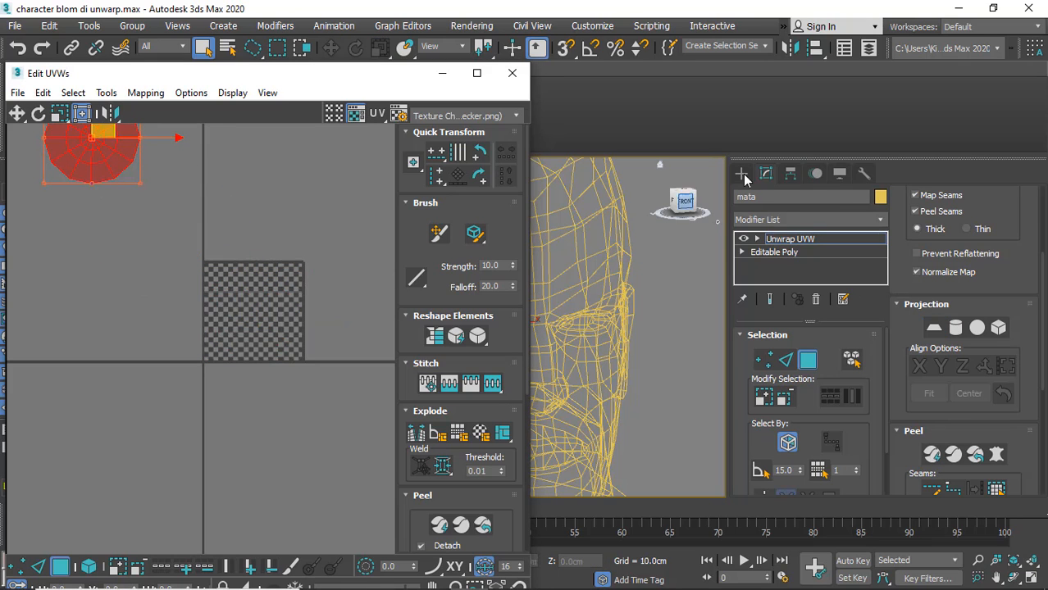
Convert the unwrapped eyeball to an Editable Poly and return the viewport to shaded display with edged faces
right_click(789, 240)
left_click(830, 390)
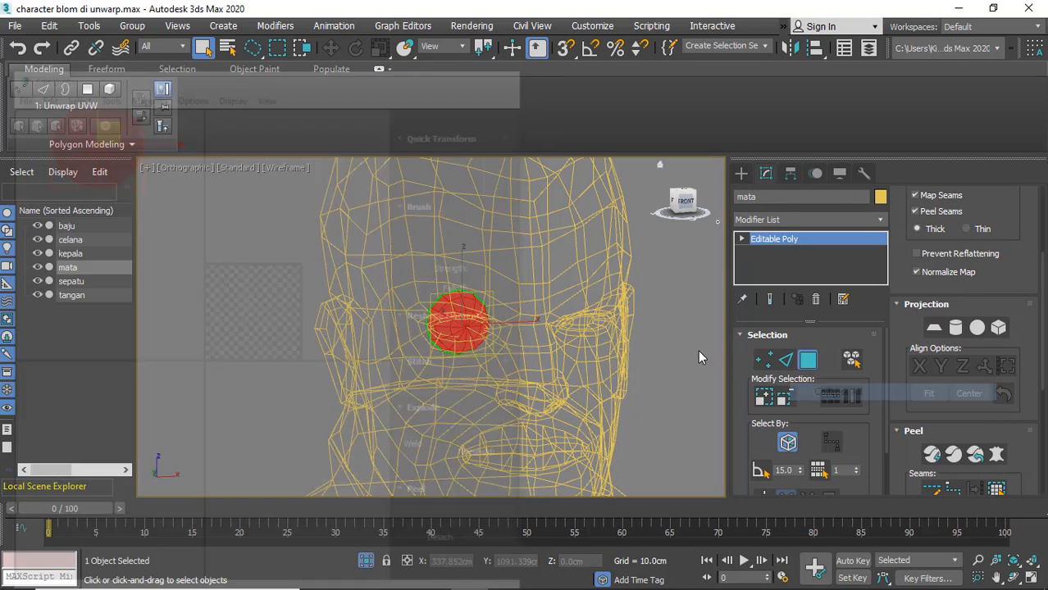
scroll(575, 275, "down", 8)
key("F3")
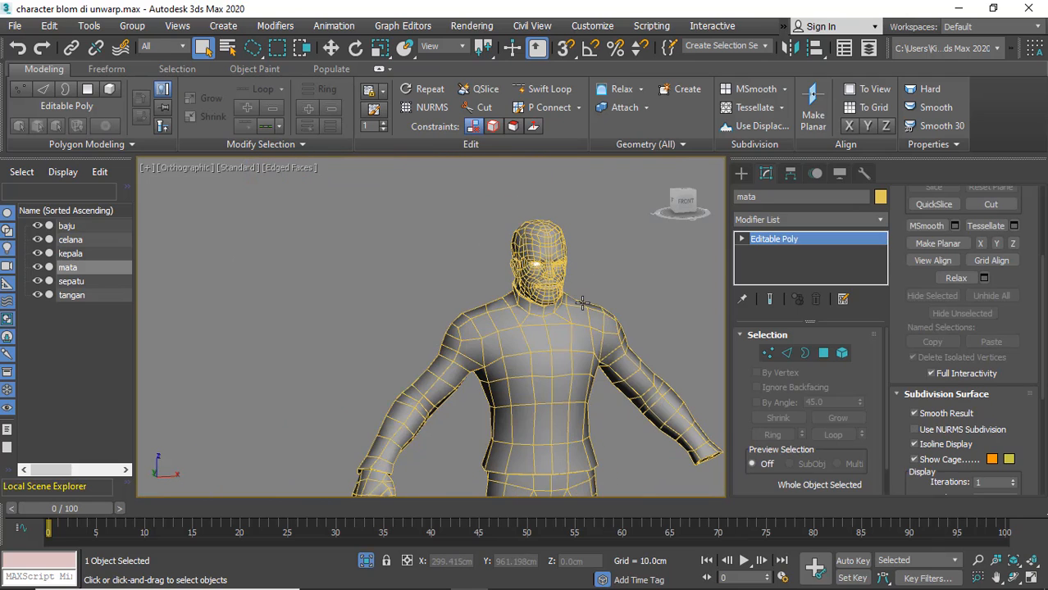
Examine the shaded character from head to feet, including the hand and the side where its counterpart is missing
scroll(533, 271, "up", 5)
scroll(490, 345, "down", 8)
scroll(454, 306, "up", 4)
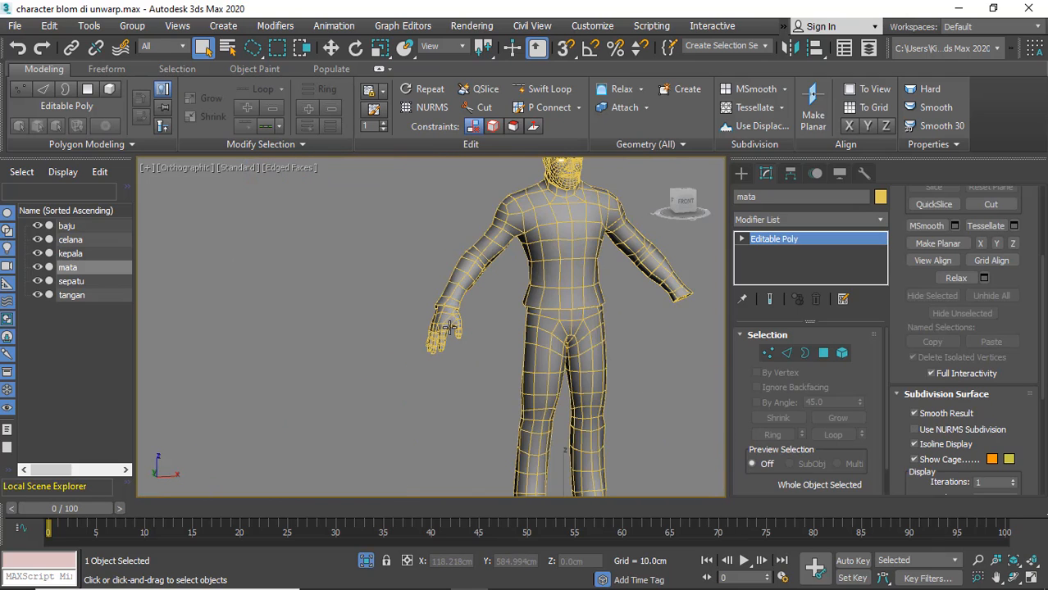
left_click(451, 325)
scroll(540, 384, "down", 2)
middle_click_drag(552, 408, 553, 396)
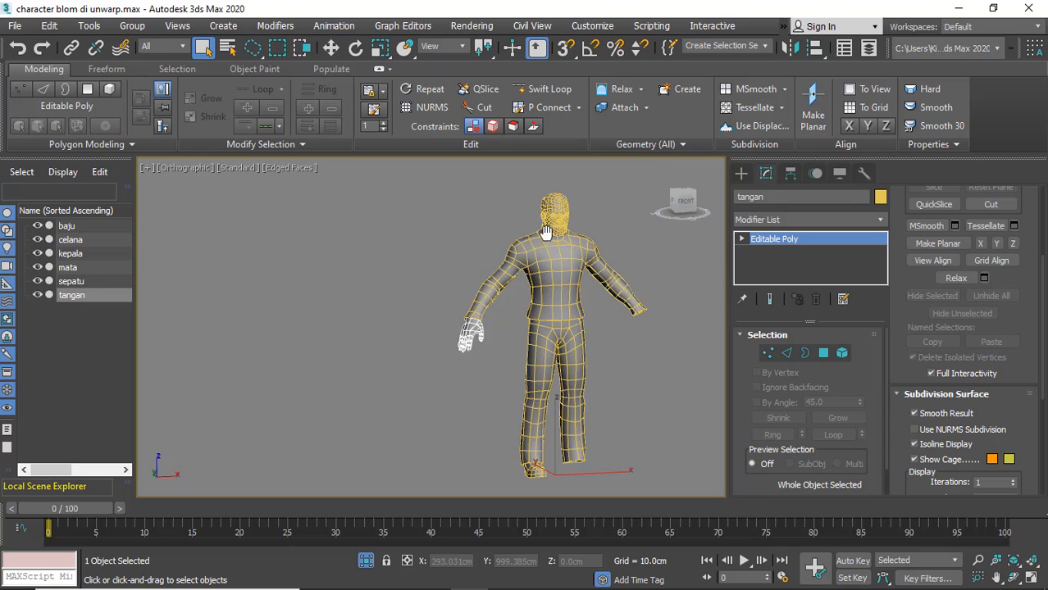
middle_click_drag(546, 234, 523, 273)
middle_click_drag(483, 365, 472, 323)
scroll(472, 323, "up", 2)
middle_click_drag(529, 238, 458, 267)
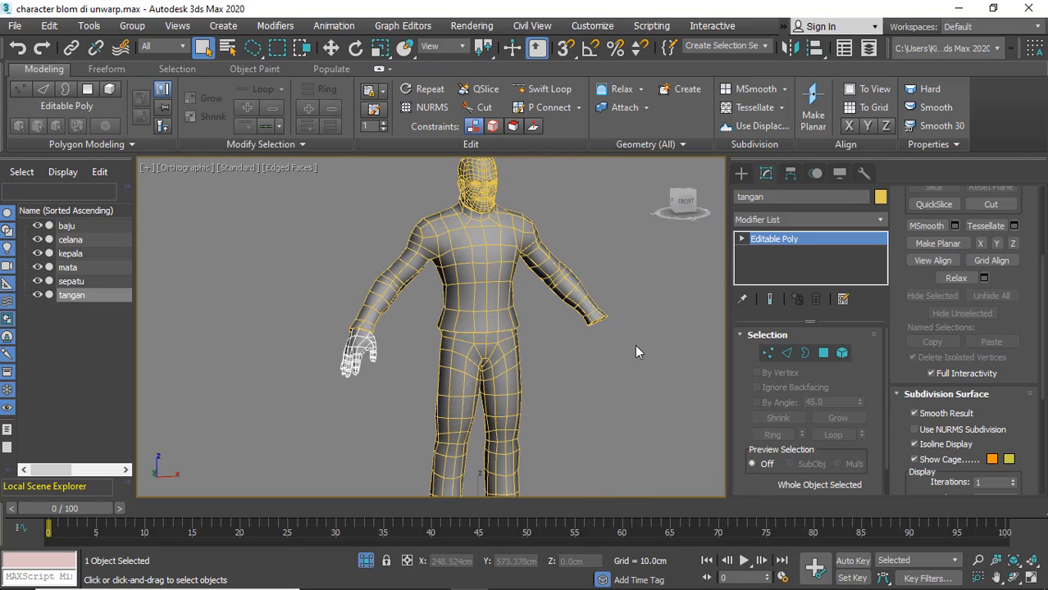
Mirror the hand to the other arm with a flipped Symmetry modifier on the X axis and convert it to an Editable Poly
left_click(283, 367)
left_click(357, 349)
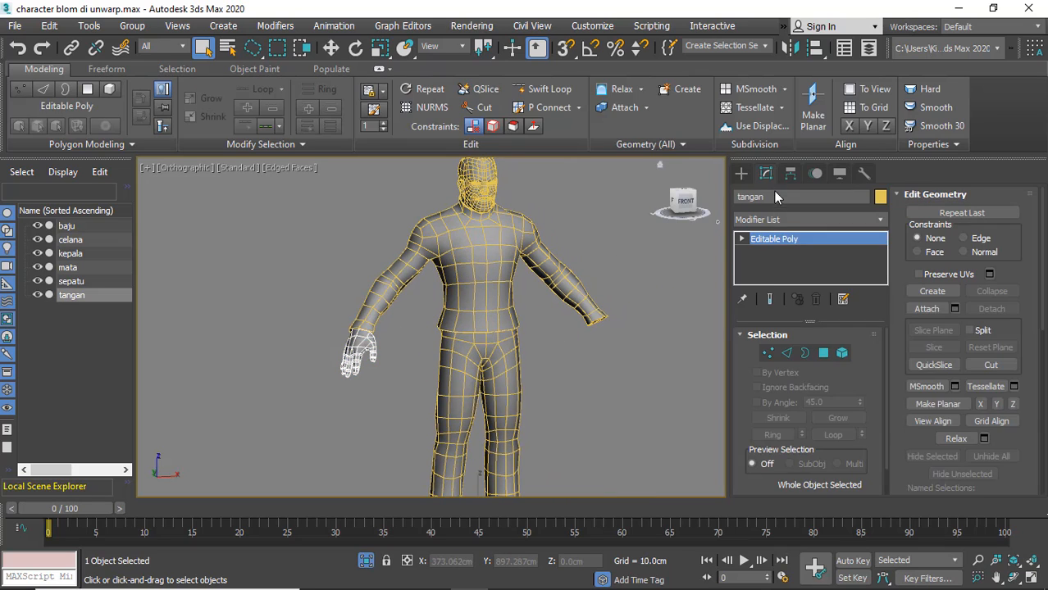
left_click(807, 220)
scroll(775, 106, "down", 2)
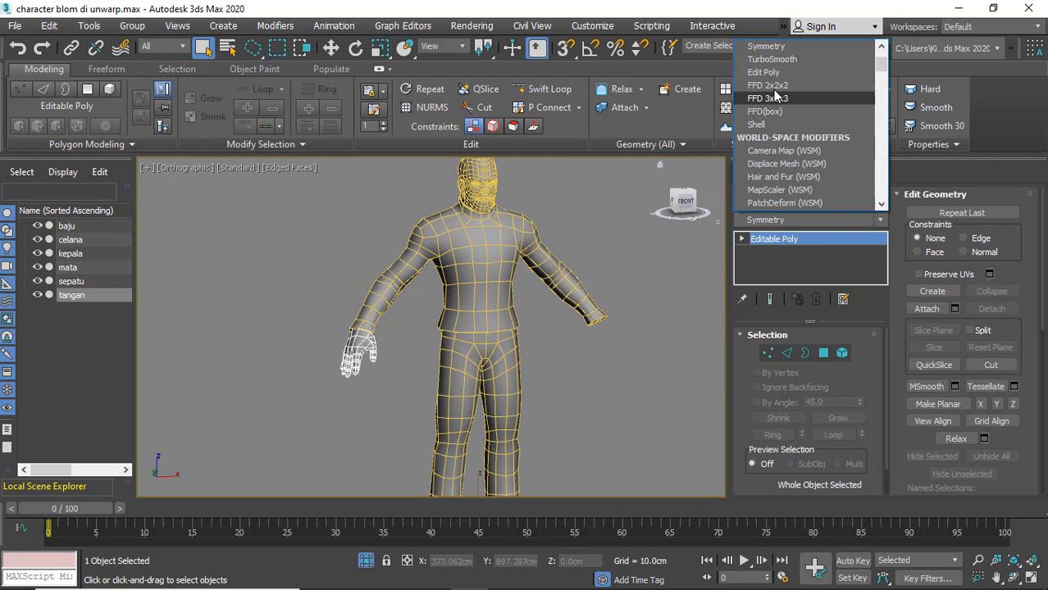
left_click(771, 47)
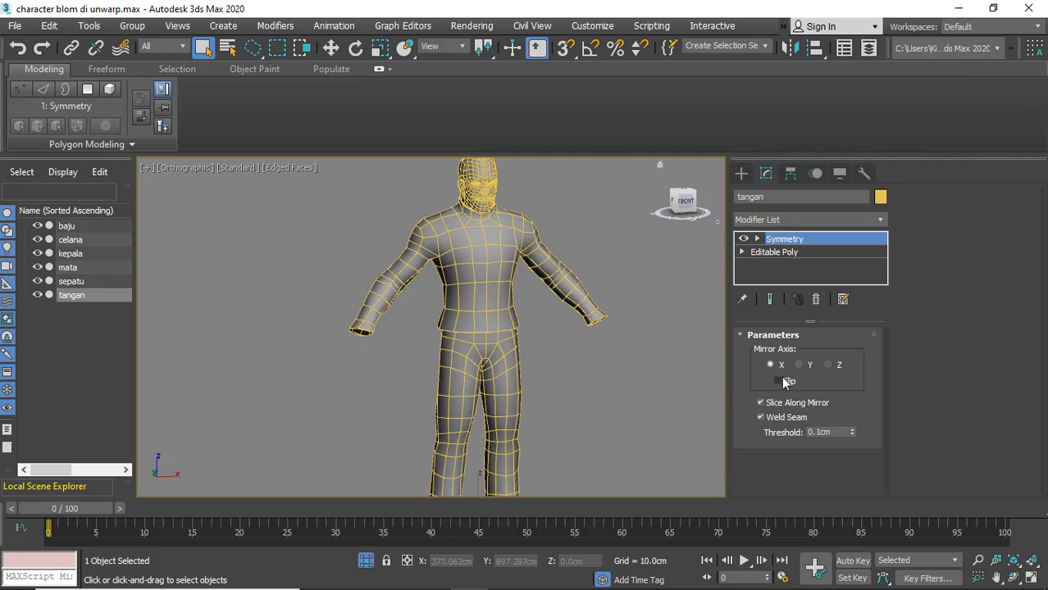
left_click(784, 382)
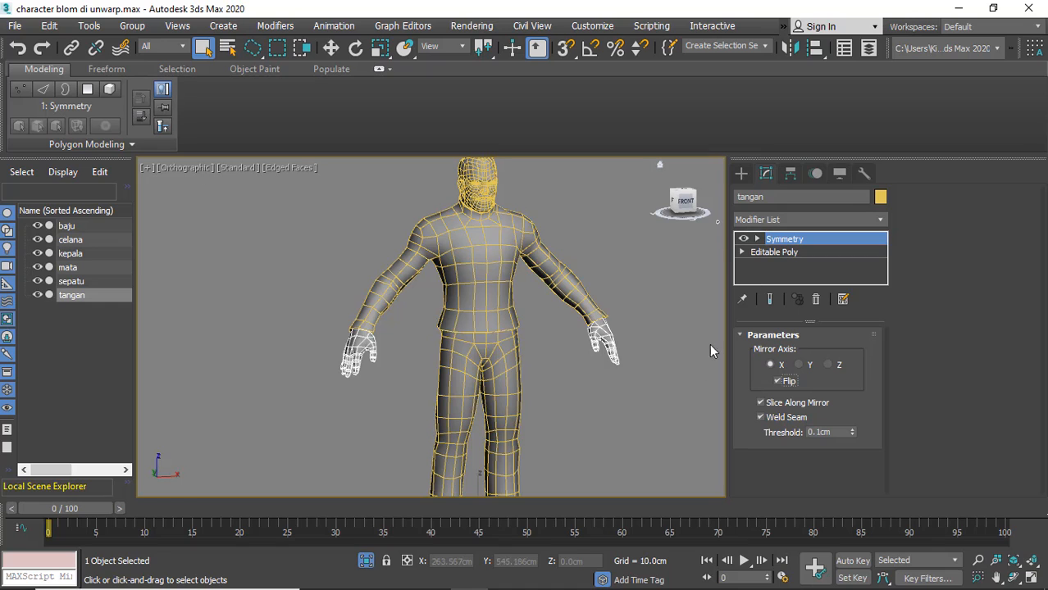
right_click(512, 278)
mouse_move(574, 424)
left_click(702, 451)
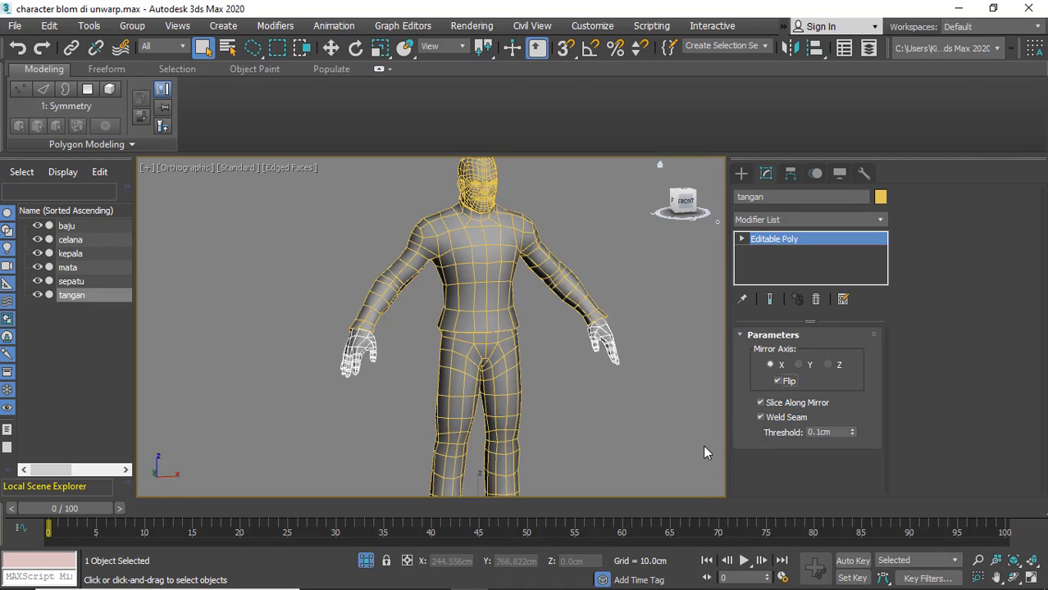
Mirror the shoe to the other foot with a flipped Symmetry modifier on the X axis and convert it to an Editable Poly
middle_click_drag(633, 358, 610, 204)
left_click(426, 363)
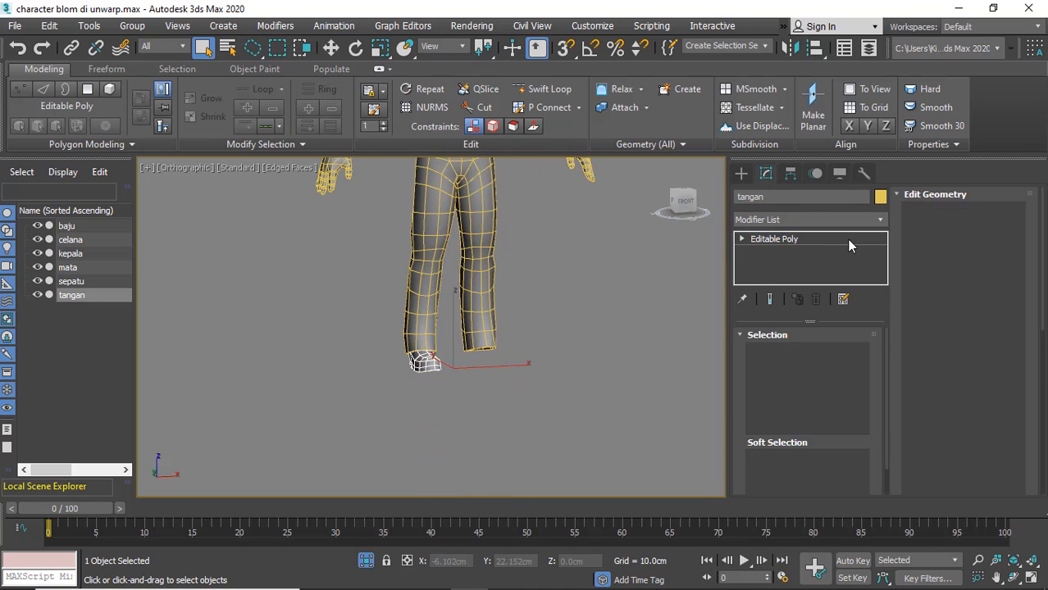
left_click(853, 220)
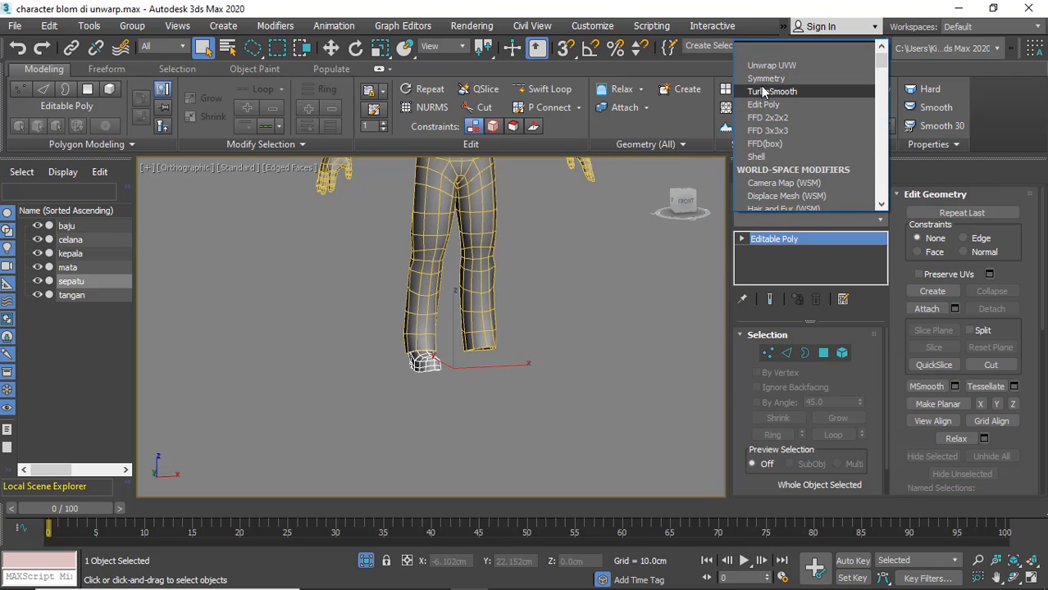
left_click(766, 78)
left_click(778, 381)
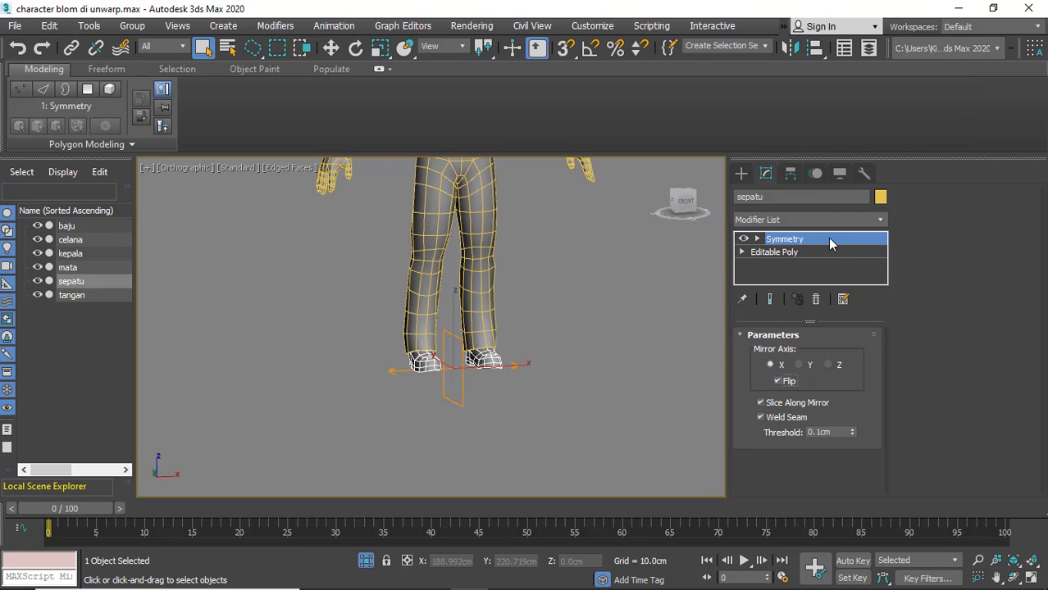
right_click(484, 238)
mouse_move(528, 400)
left_click(693, 406)
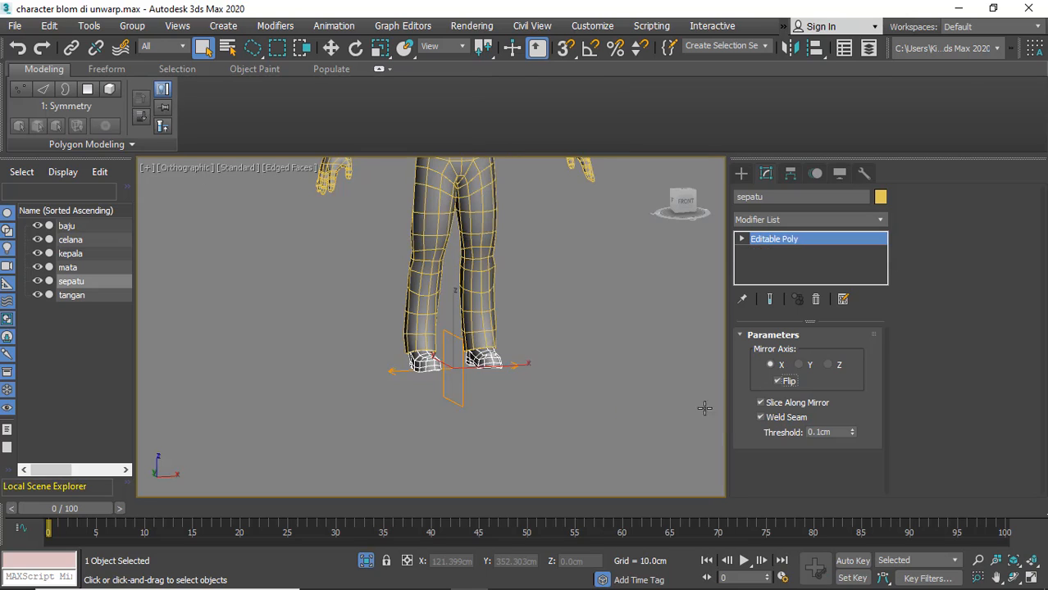
Mirror the eye to the other socket with a flipped Symmetry modifier on the X axis and convert it to an Editable Poly
middle_click_drag(594, 357, 569, 475)
scroll(573, 387, "up", 5)
middle_click_drag(572, 387, 531, 191)
scroll(523, 324, "up", 3)
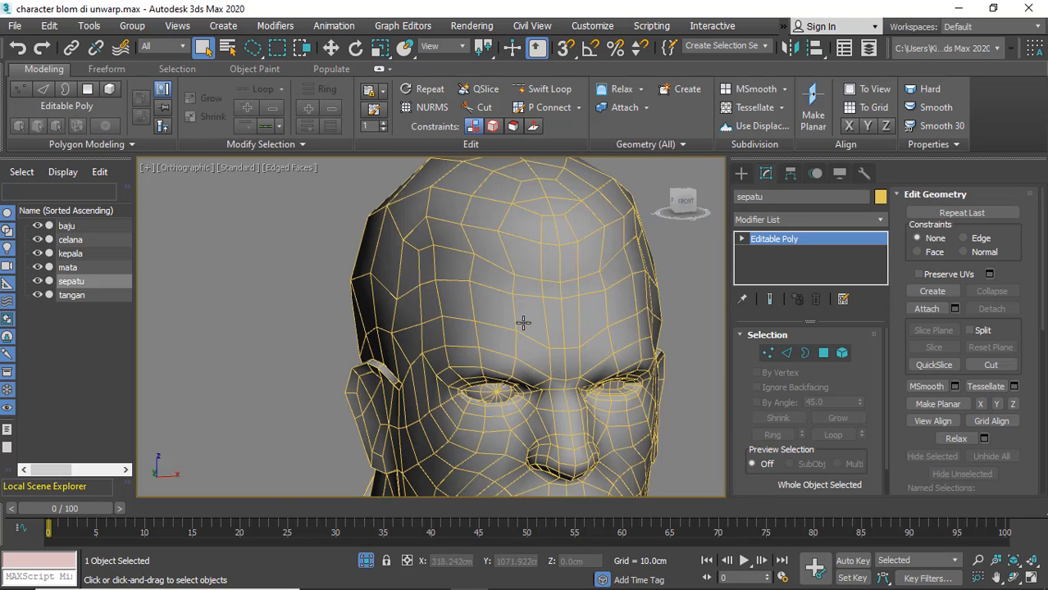
left_click(496, 392)
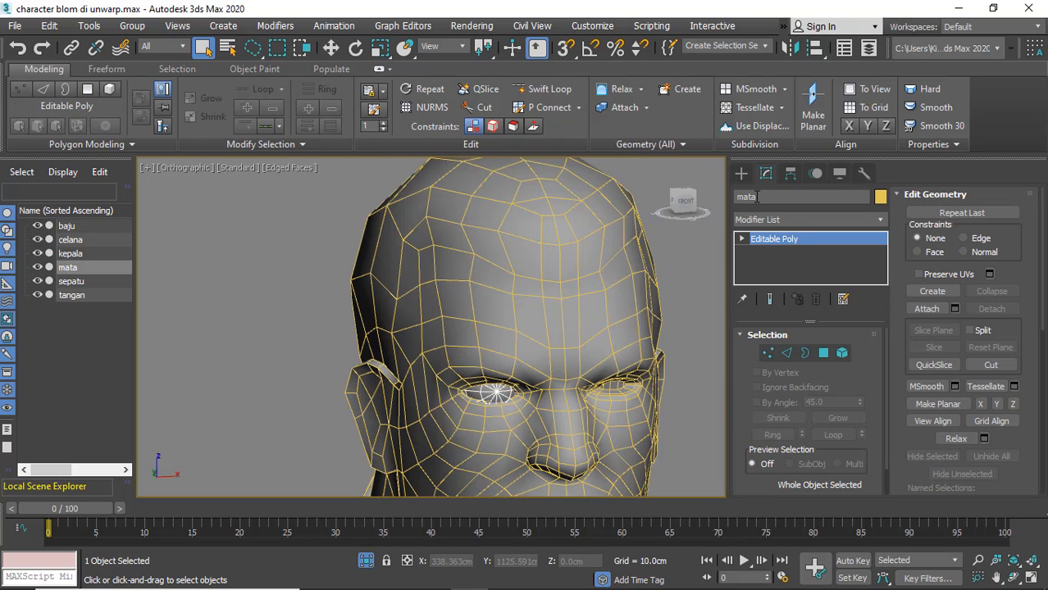
left_click(808, 220)
left_click(766, 78)
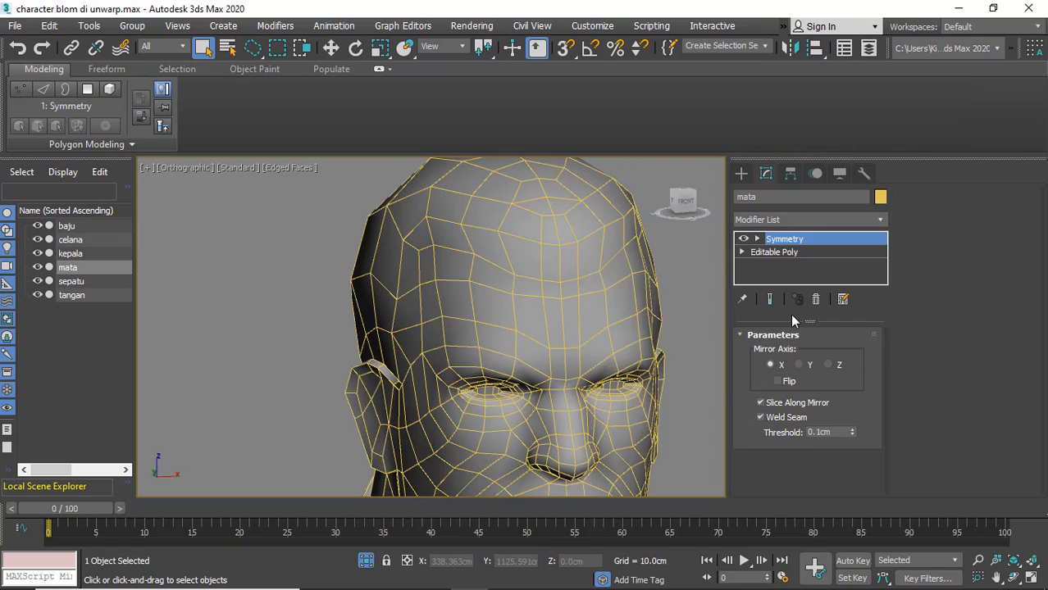
left_click(778, 381)
right_click(582, 379)
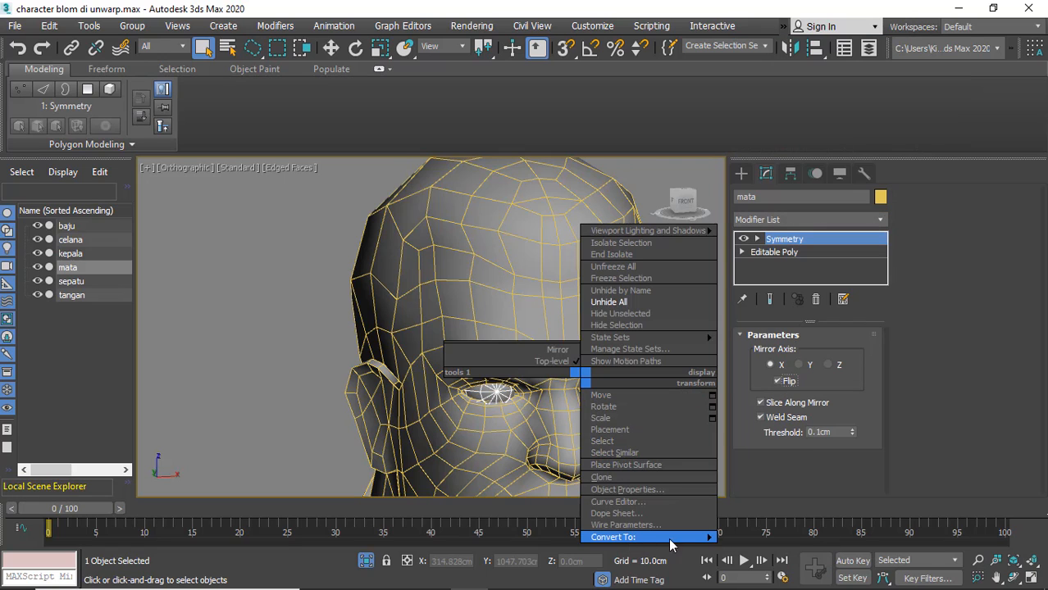
mouse_move(672, 541)
left_click(760, 548)
Check the mirrored eyes, hands and shoes on the full character and clear the selection
scroll(501, 328, "down", 8)
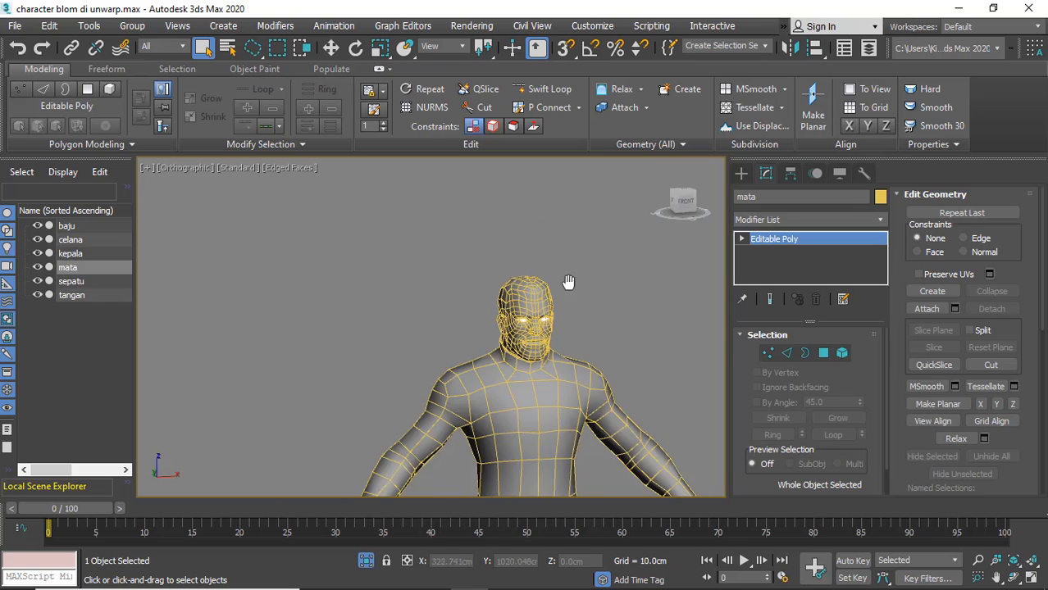
middle_click_drag(501, 328, 489, 230)
left_click(625, 342)
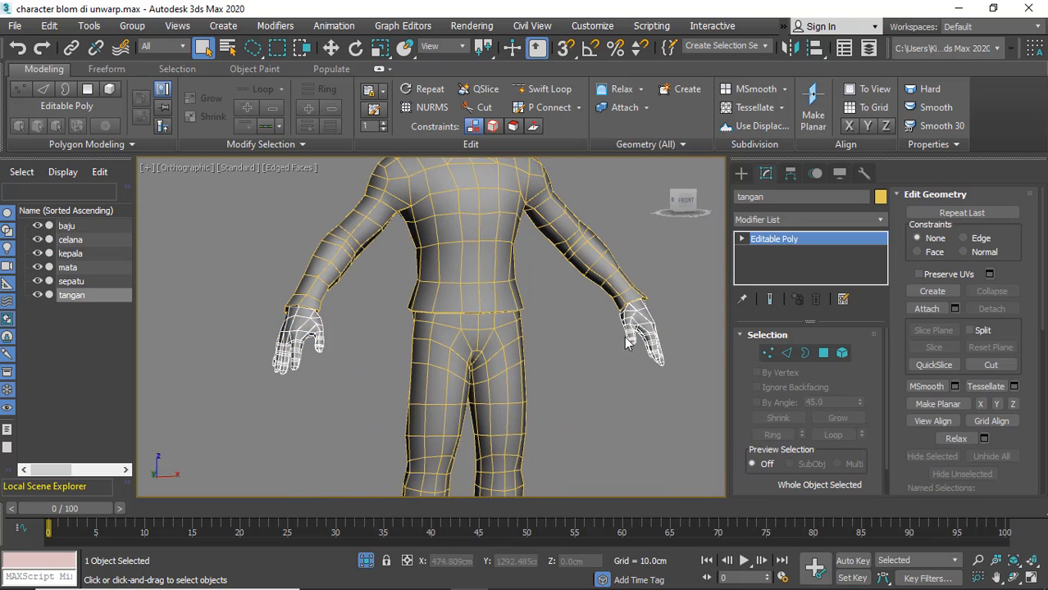
scroll(529, 376, "down", 5)
middle_click_drag(522, 359, 504, 237)
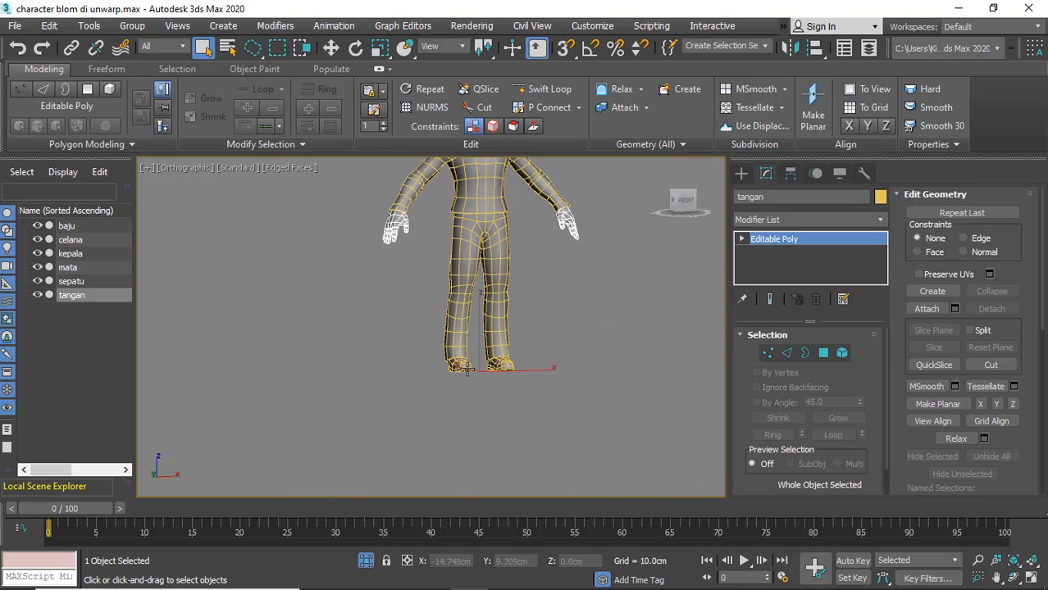
left_click(467, 368)
middle_click_drag(408, 277, 402, 322)
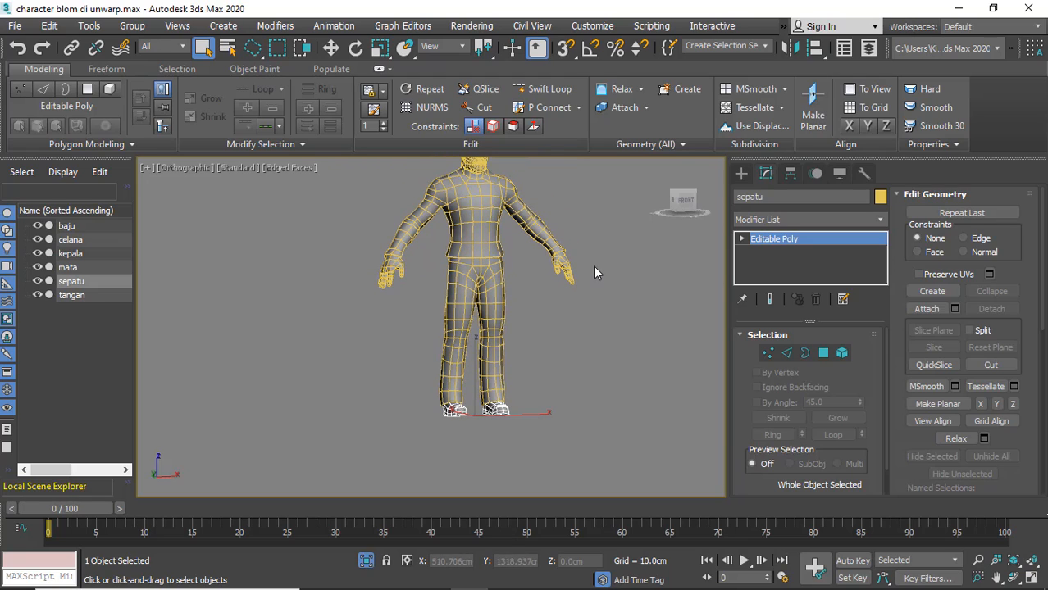
scroll(593, 265, "down", 5)
left_click(483, 245)
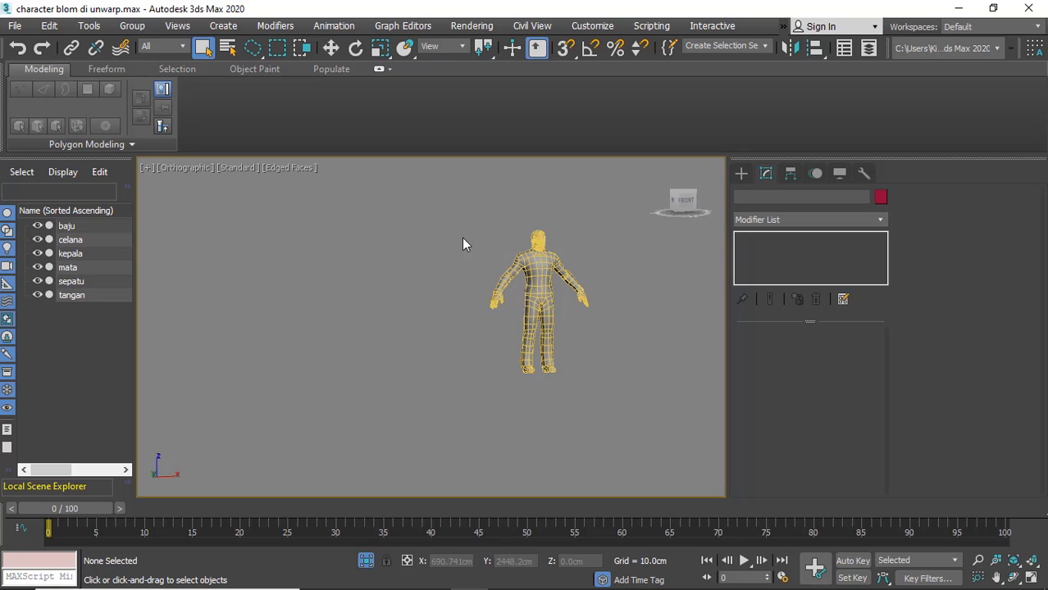
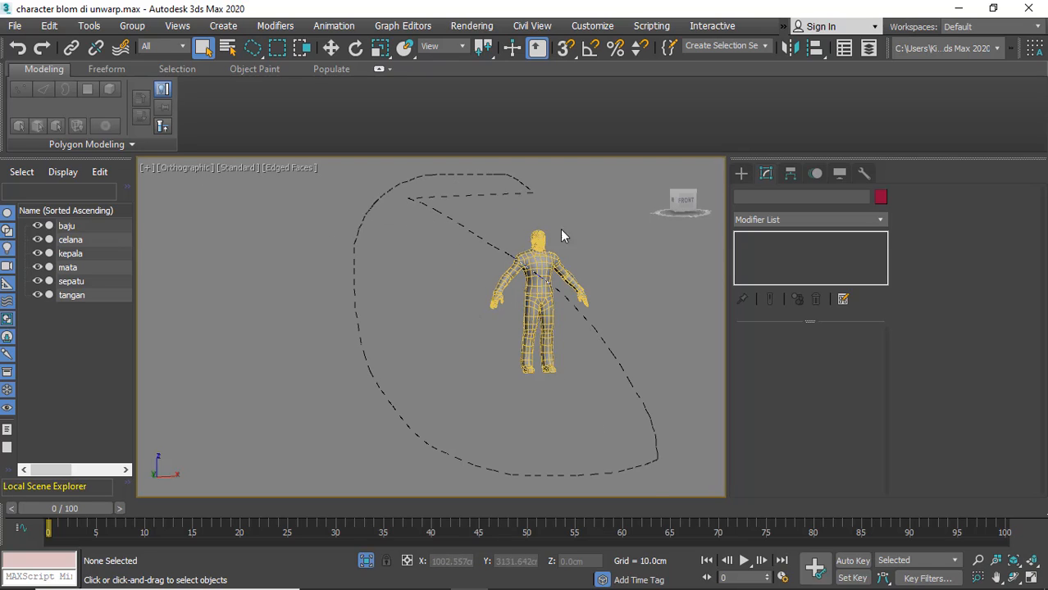
Select all six character objects and apply one shared Unwrap UVW modifier to them
left_click_drag(404, 400, 406, 401)
left_click(780, 220)
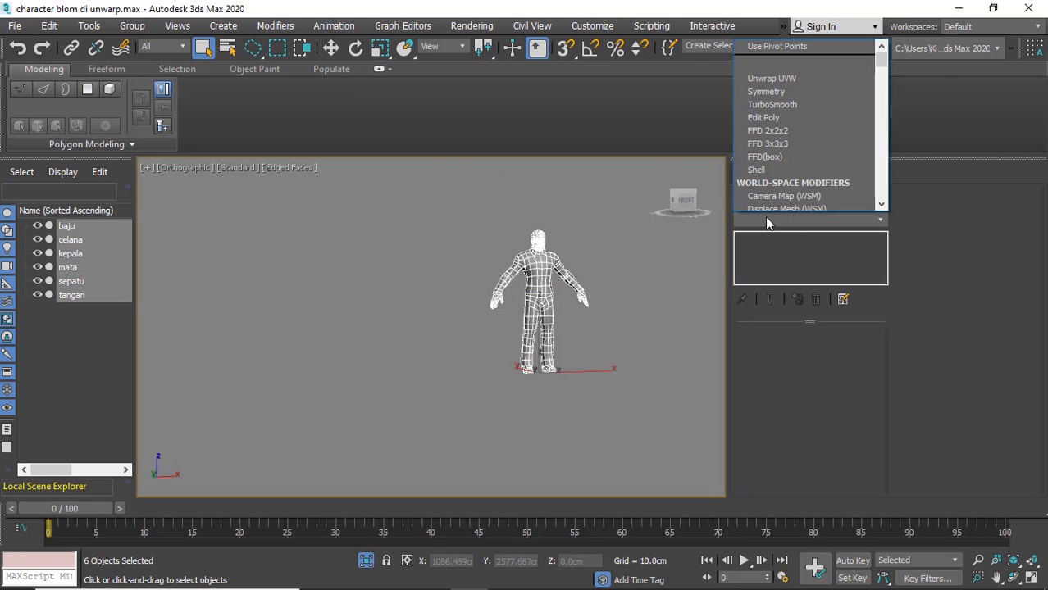
scroll(774, 146, "down", 1)
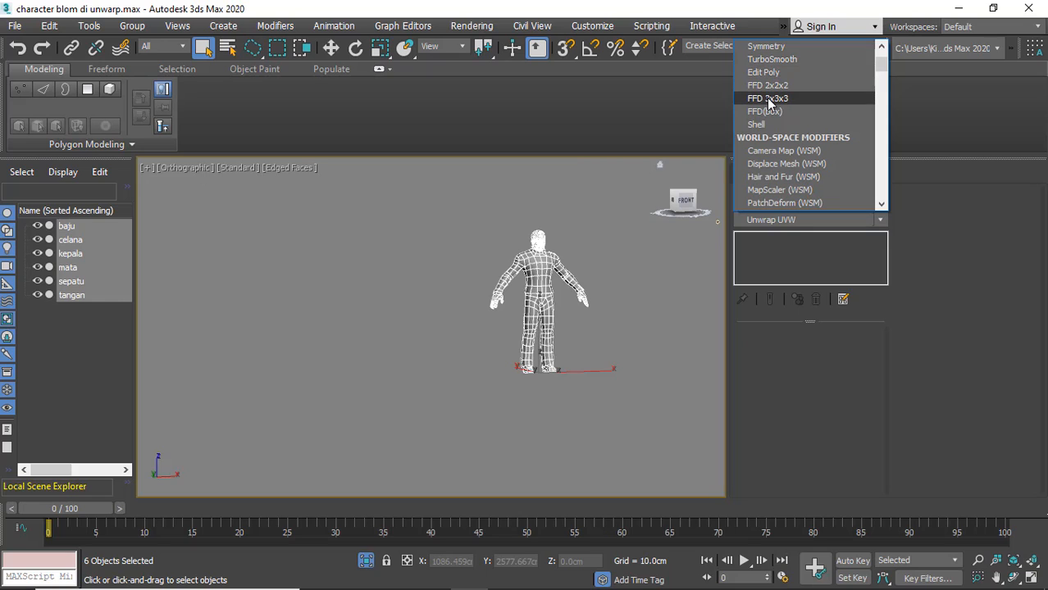
key("u")
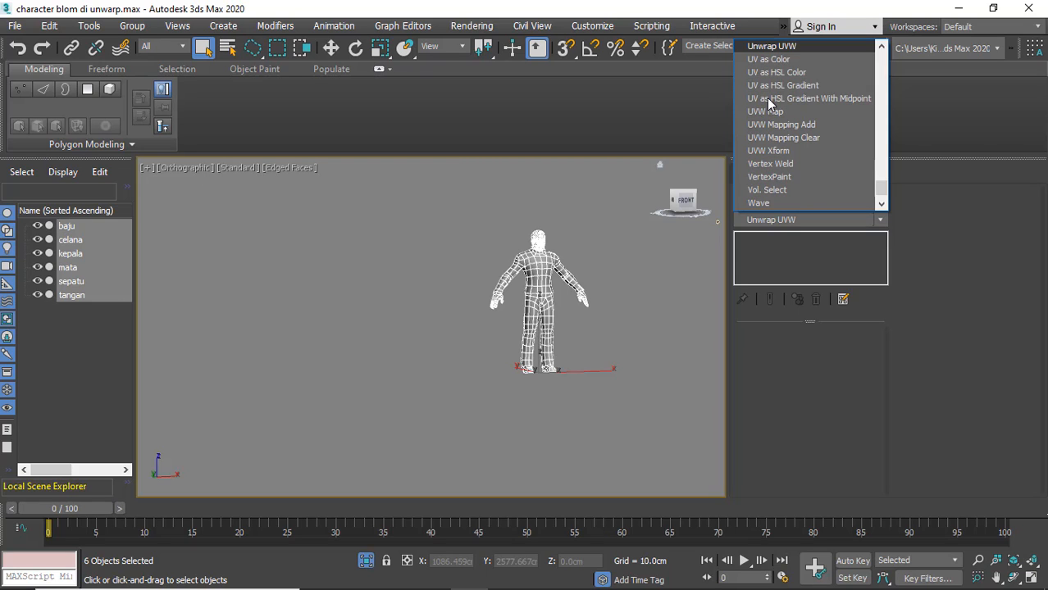
left_click(762, 45)
Open the UV editor for the six objects and place its window so both the UV islands and the character can be seen
scroll(962, 388, "down", 5)
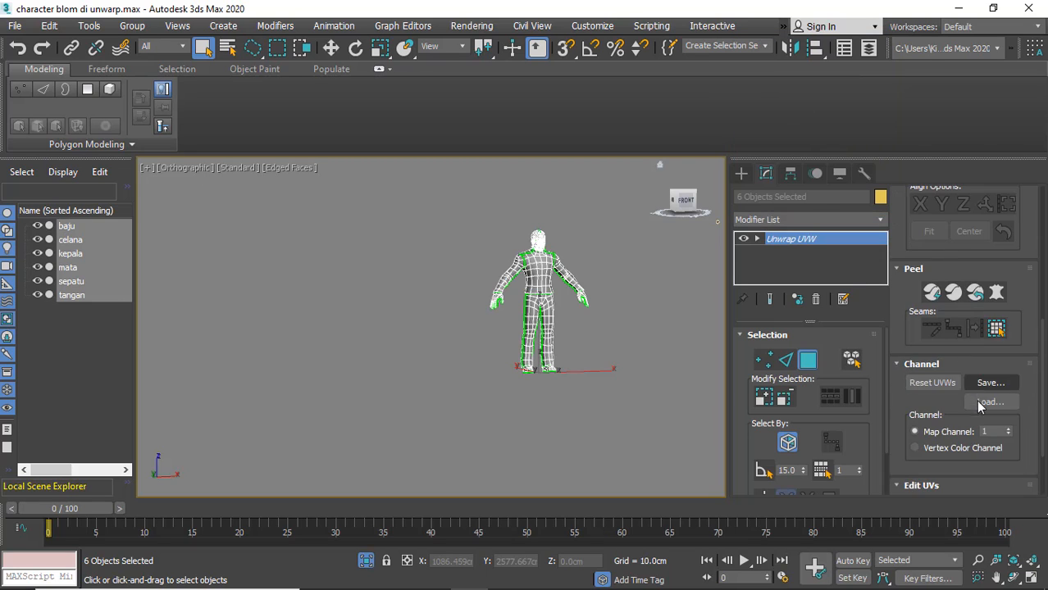
left_click(974, 414)
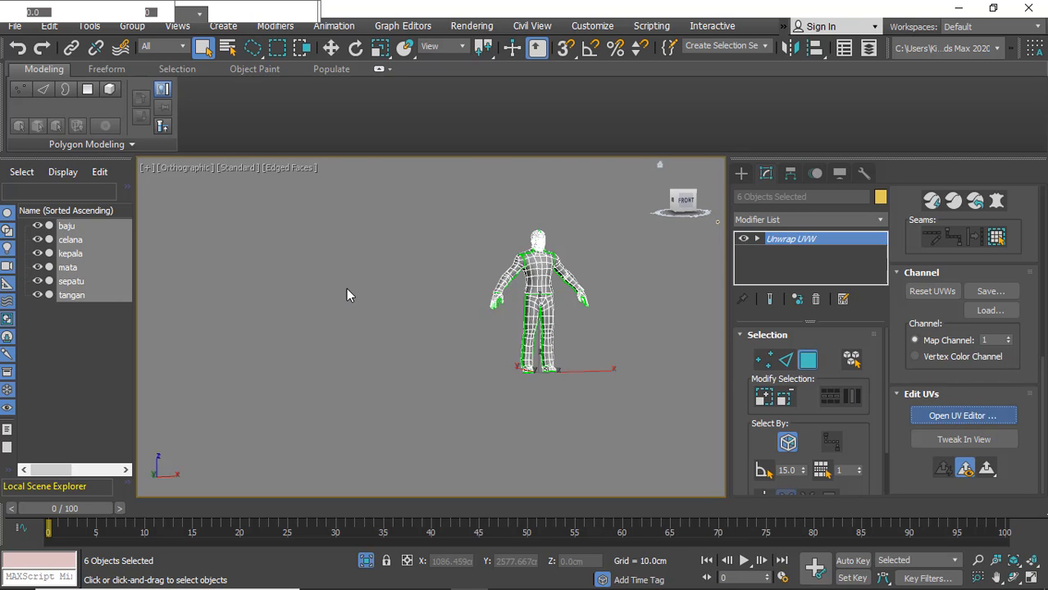
scroll(271, 272, "down", 8)
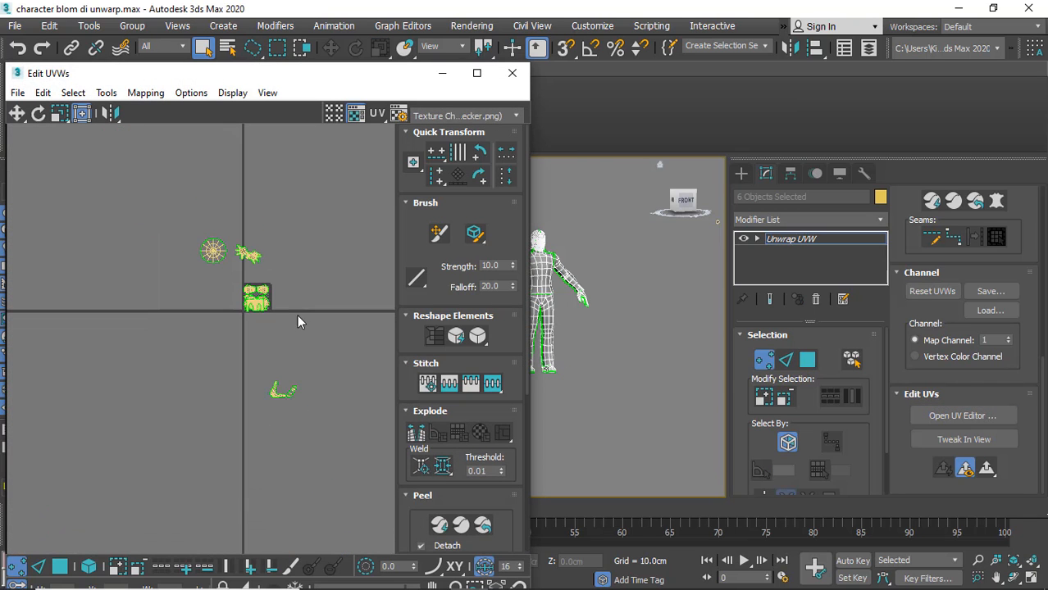
scroll(254, 343, "up", 3)
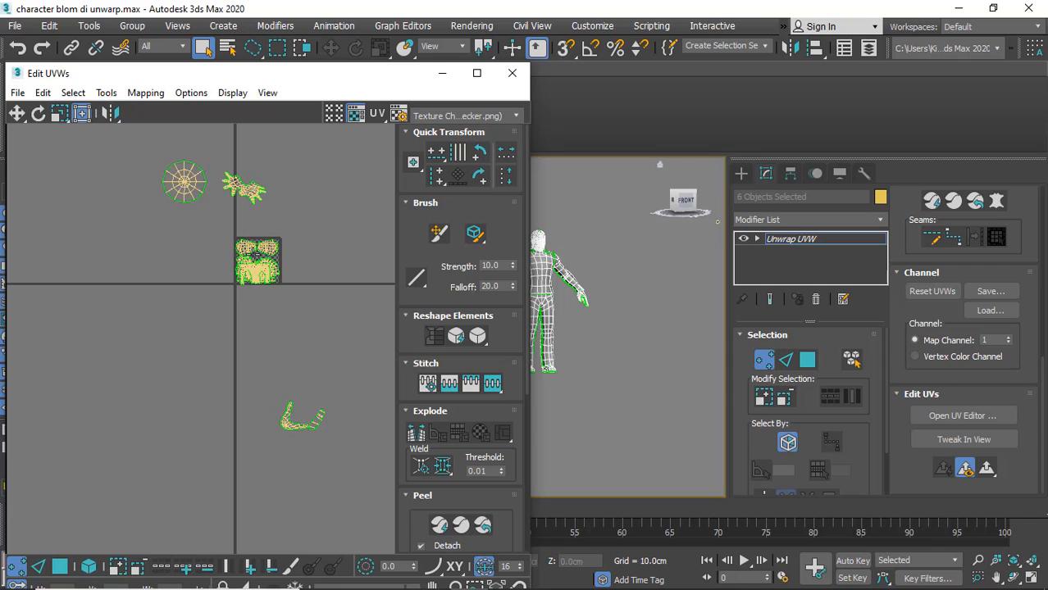
scroll(287, 277, "up", 1)
left_click_drag(370, 80, 329, 85)
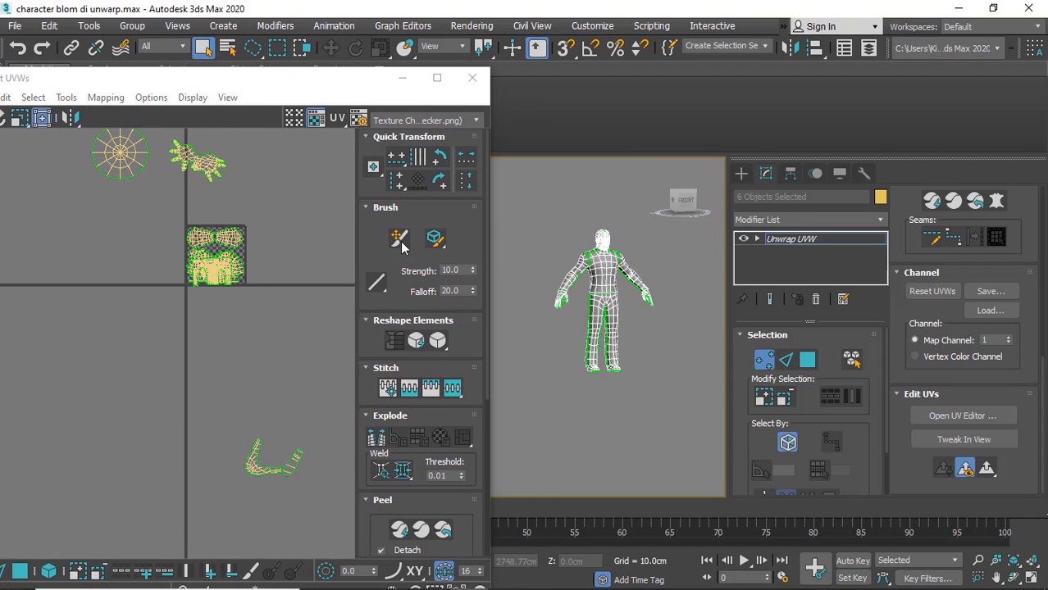
scroll(206, 250, "up", 5)
scroll(153, 247, "down", 6)
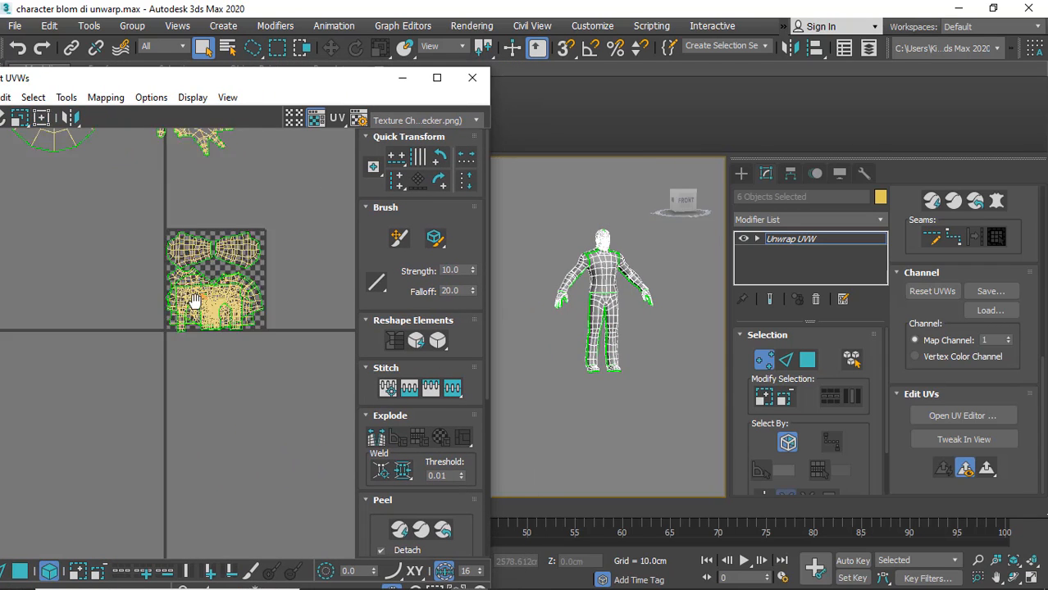
Switch to polygon selection in the UV editor and move the head's UV island off the overlapping clothing islands, up beyond the checker tile
key("ctrl+a")
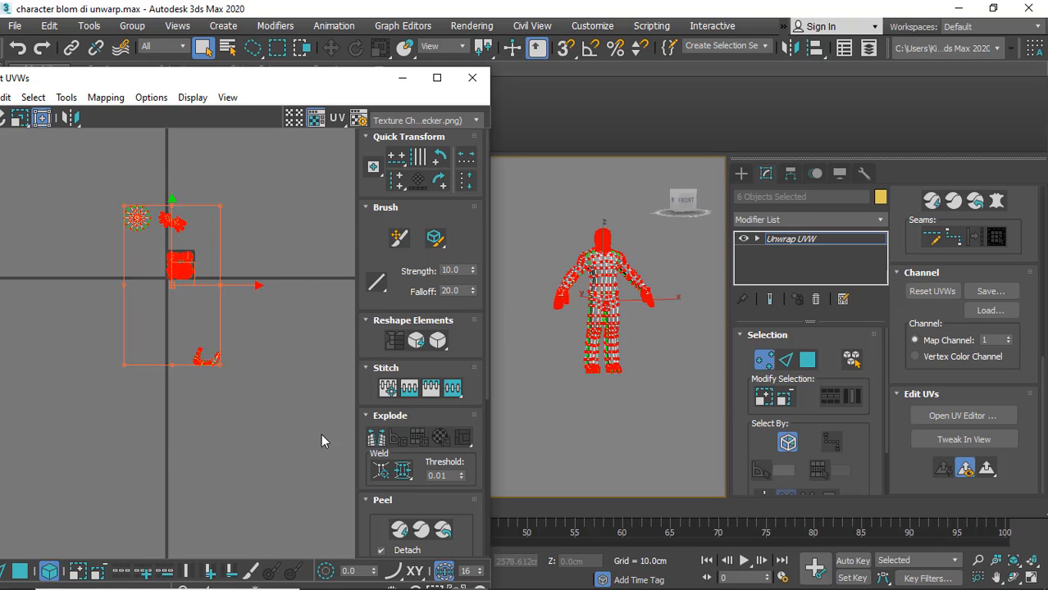
scroll(165, 254, "up", 5)
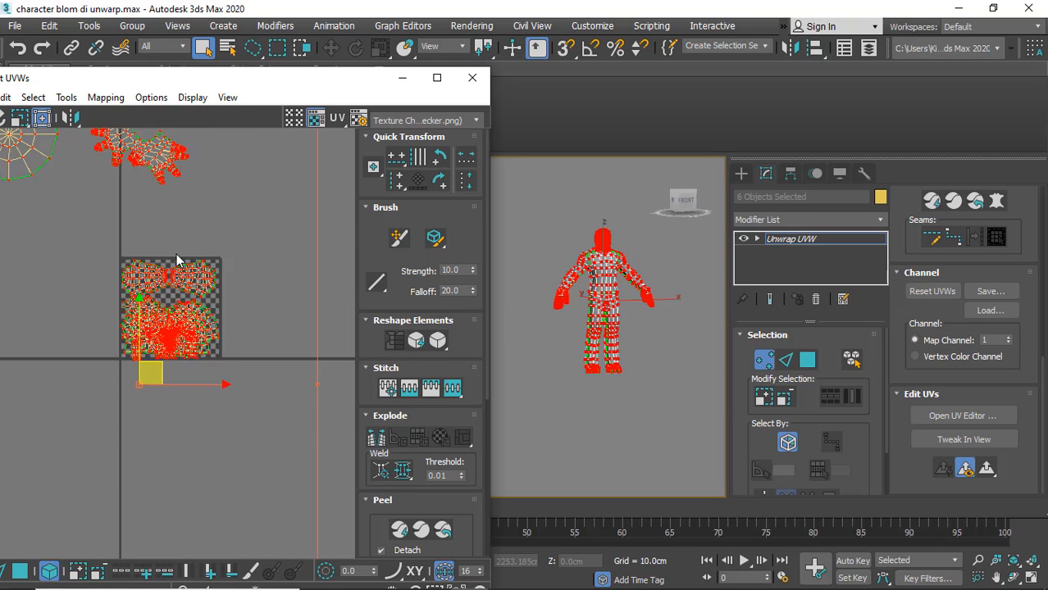
left_click(22, 570)
left_click(240, 305)
scroll(253, 367, "up", 2)
middle_click_drag(253, 367, 229, 301)
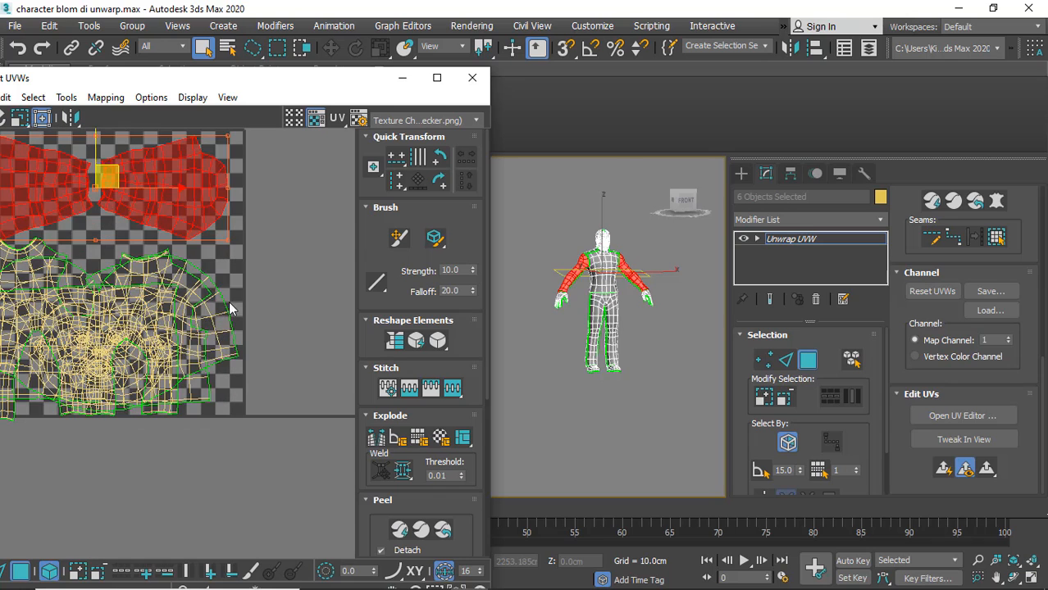
left_click(223, 315)
scroll(223, 317, "down", 1)
left_click_drag(158, 308, 74, 154)
Select the head, shirt and trousers UV islands together in the UV editor
scroll(129, 227, "down", 3)
middle_click_drag(195, 212, 215, 223)
key("ctrl+a")
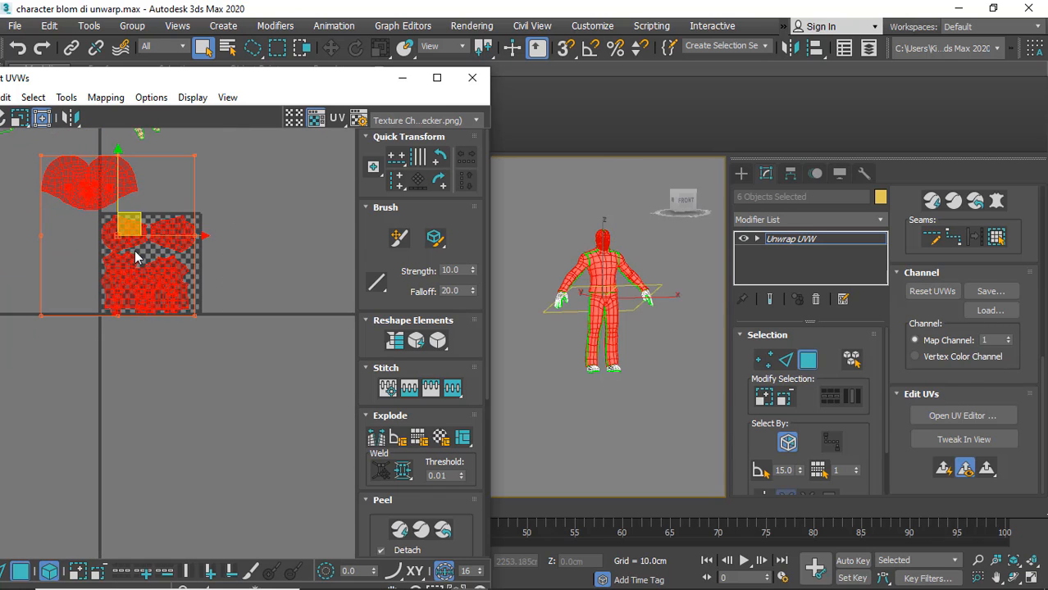
Select the torso, sleeve and trouser UV shells and move them out of the checker tile, away from the head shell
left_click(122, 222)
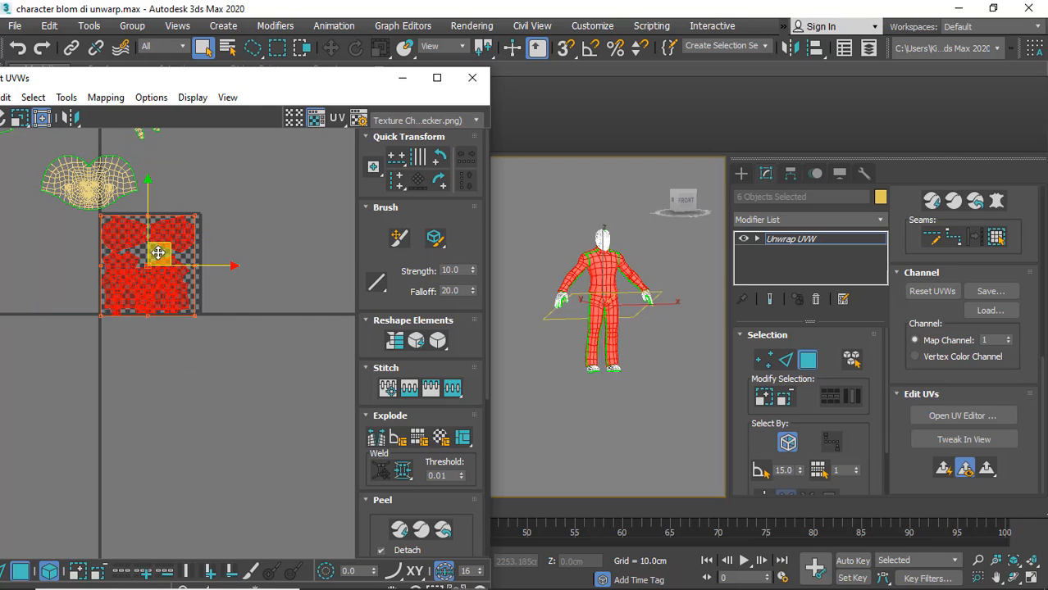
left_click_drag(158, 252, 265, 402)
middle_click_drag(99, 210, 173, 232)
Place the head UV shell in the checker tile's upper-left corner and scale it to about two thirds of the tile's width
left_click_drag(120, 261, 206, 203)
left_click_drag(187, 219, 229, 266)
scroll(297, 312, "up", 3)
left_click_drag(295, 322, 217, 277)
left_click_drag(162, 228, 177, 231)
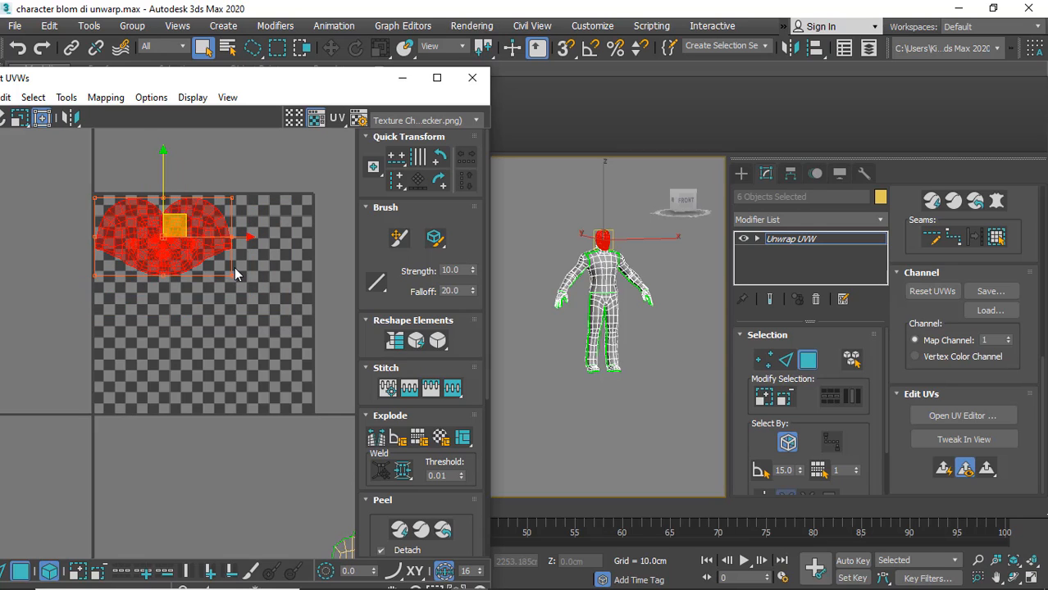
left_click_drag(231, 276, 249, 284)
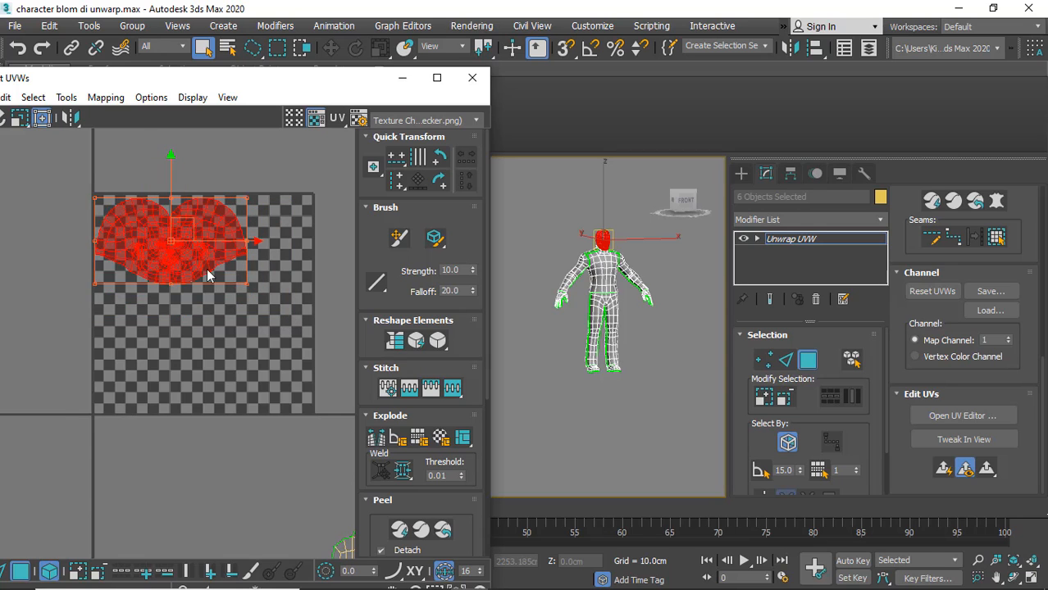
scroll(208, 246, "up", 3)
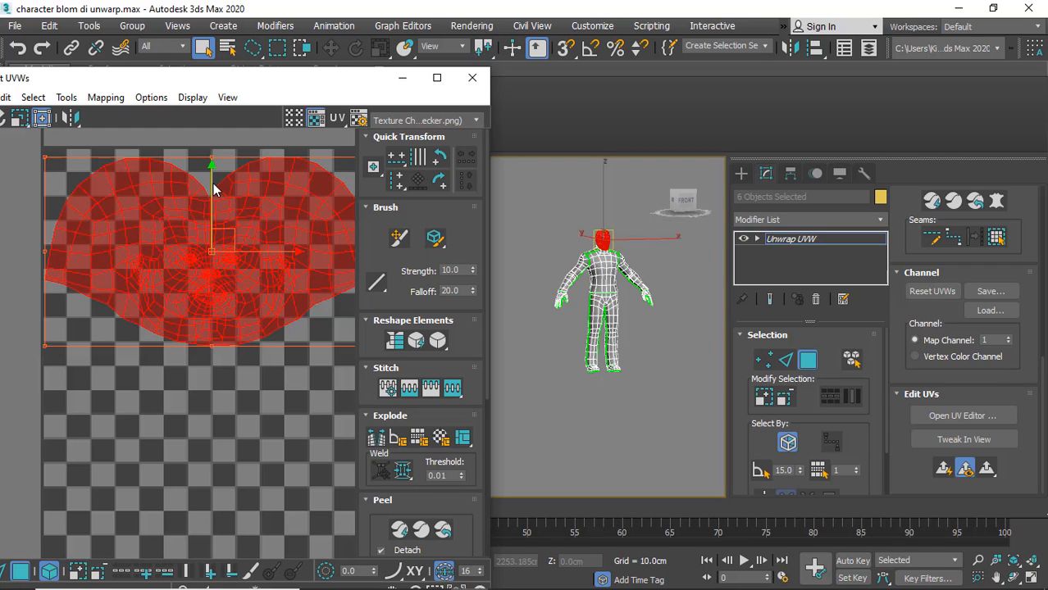
left_click_drag(212, 187, 213, 180)
middle_click_drag(239, 200, 209, 200)
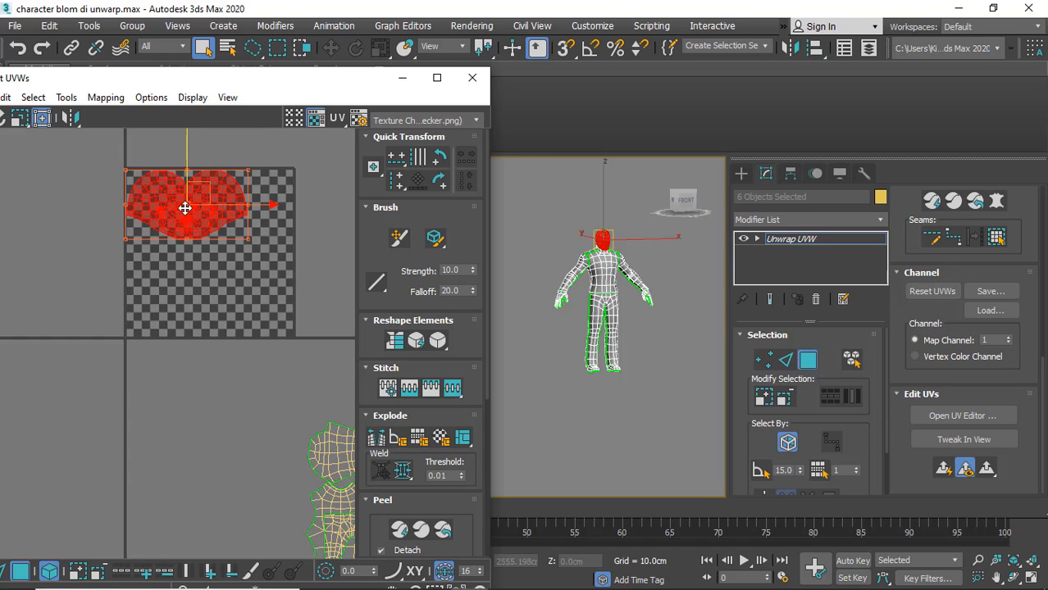
Select the torso and sleeve UV shells together and scale them down proportionally to about half their size
middle_click_drag(235, 247, 159, 211)
scroll(159, 211, "down", 3)
scroll(252, 373, "up", 3)
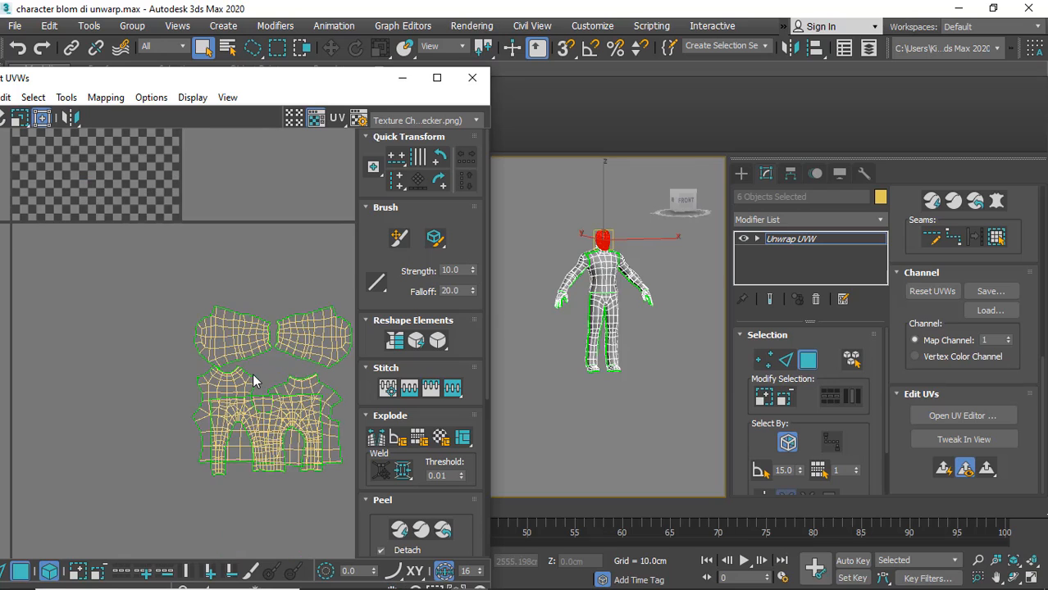
scroll(196, 236, "down", 2)
left_click(231, 349)
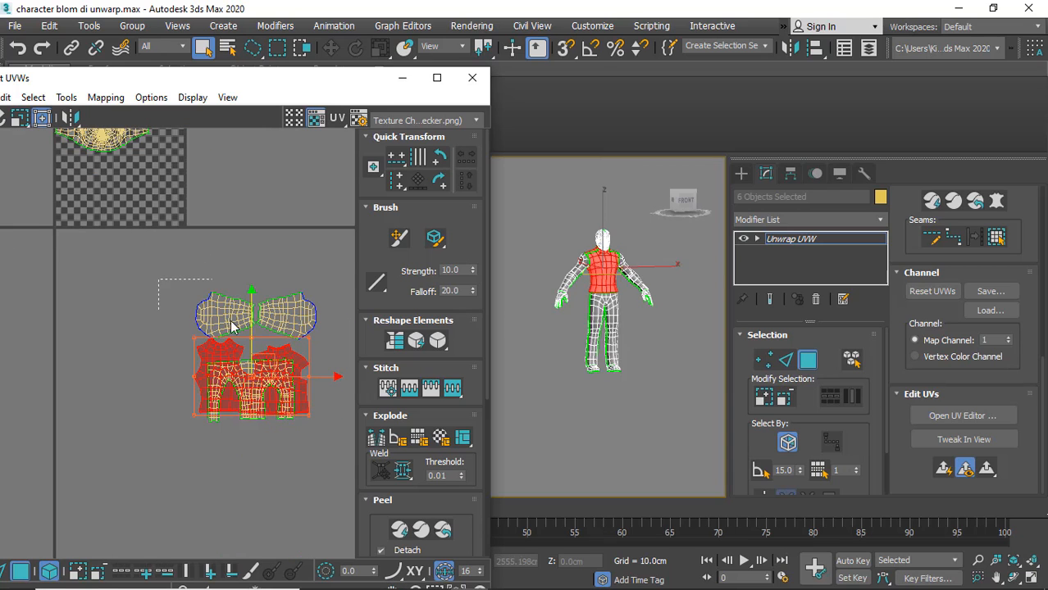
left_click_drag(161, 279, 294, 331)
left_click(297, 360, "ctrl")
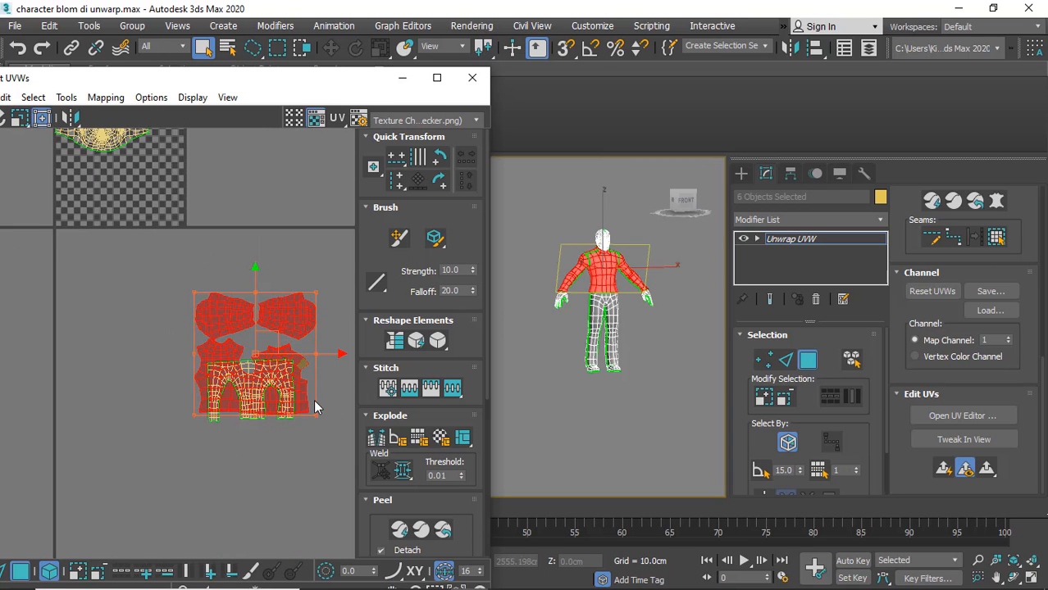
left_click_drag(311, 412, 240, 362, "ctrl")
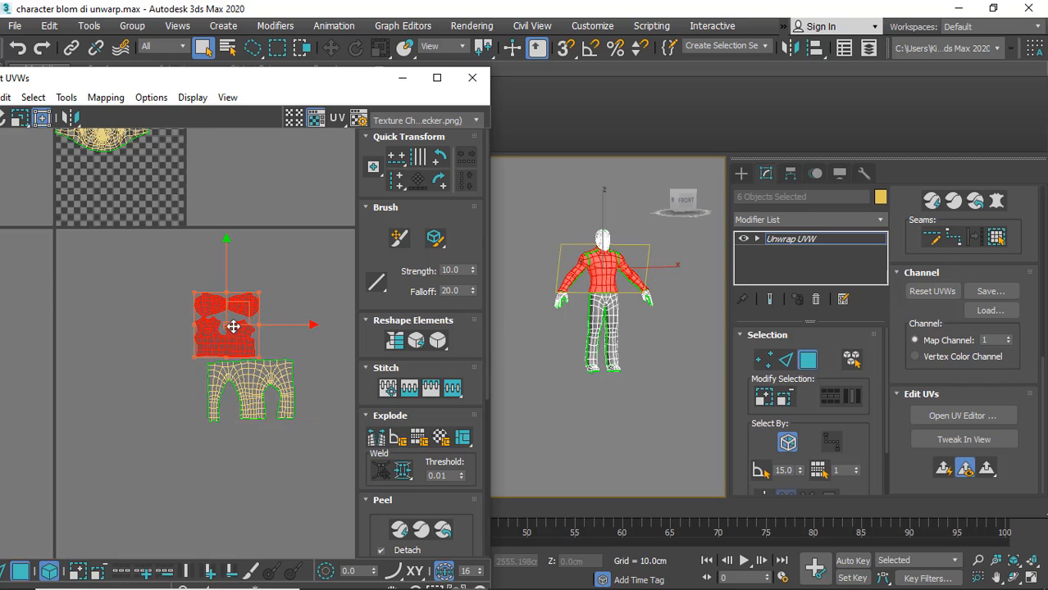
Move the torso and sleeve shells into the checker tile's lower-left corner and enlarge them slightly to sit below the head shell
left_click_drag(234, 325, 99, 192)
scroll(99, 192, "up", 3)
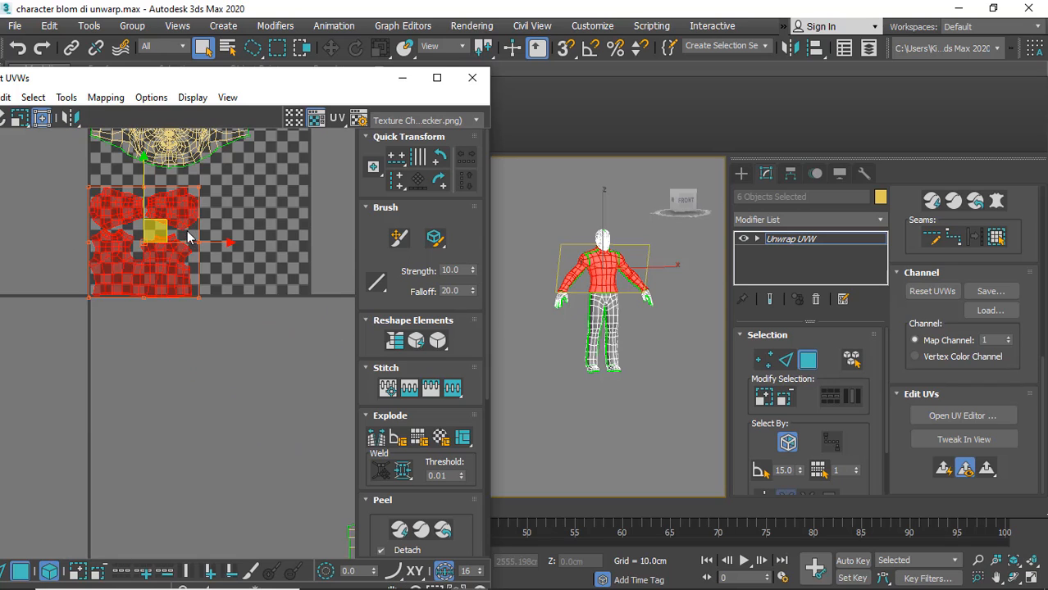
left_click_drag(200, 187, 212, 174)
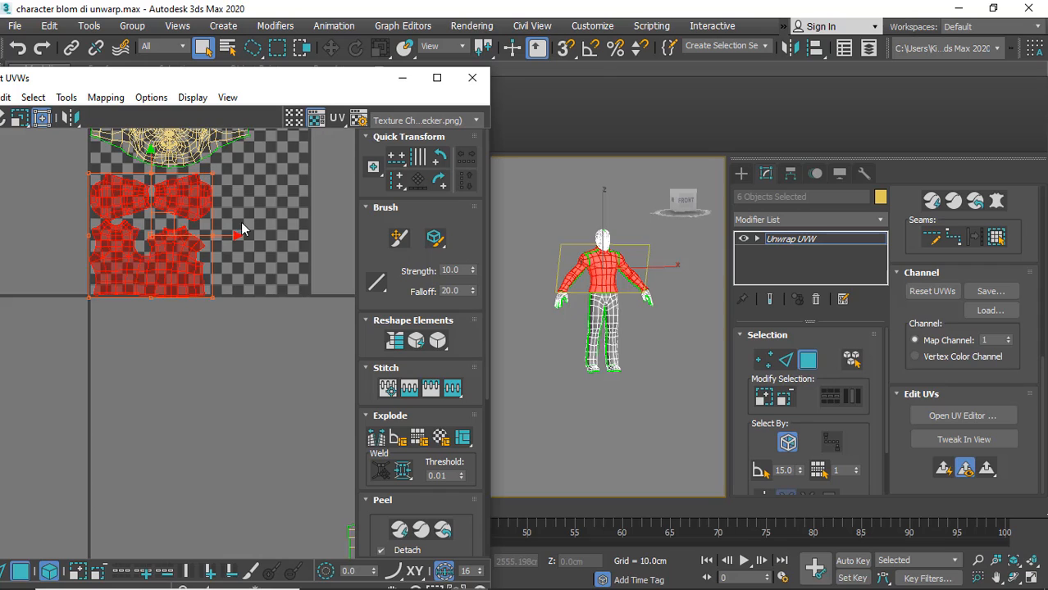
Select all the UV shells and choose a command from the Unwrap UVW modifier's options
scroll(241, 222, "down", 8)
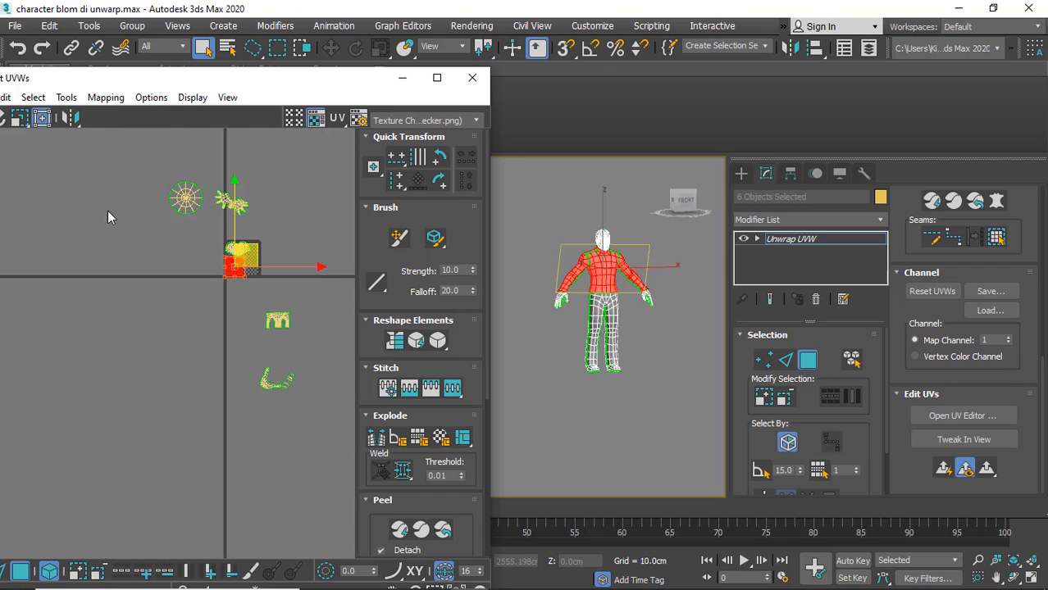
key("ctrl+a")
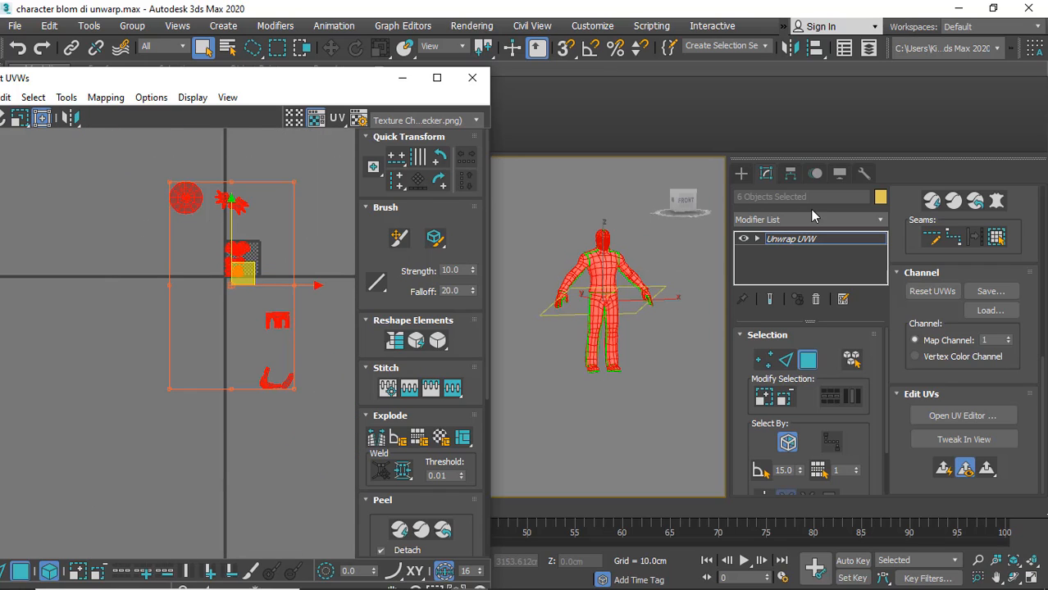
right_click(791, 243)
left_click(865, 390)
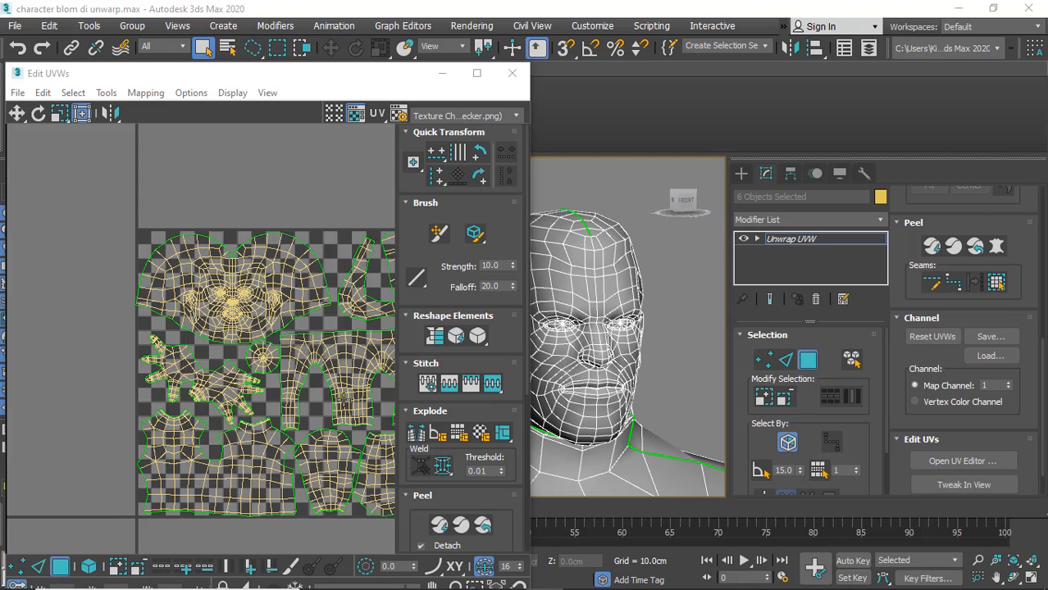
Select the whole packed UV layout and examine the matching head and torso faces on the character model
scroll(361, 189, "down", 1)
scroll(327, 210, "down", 1)
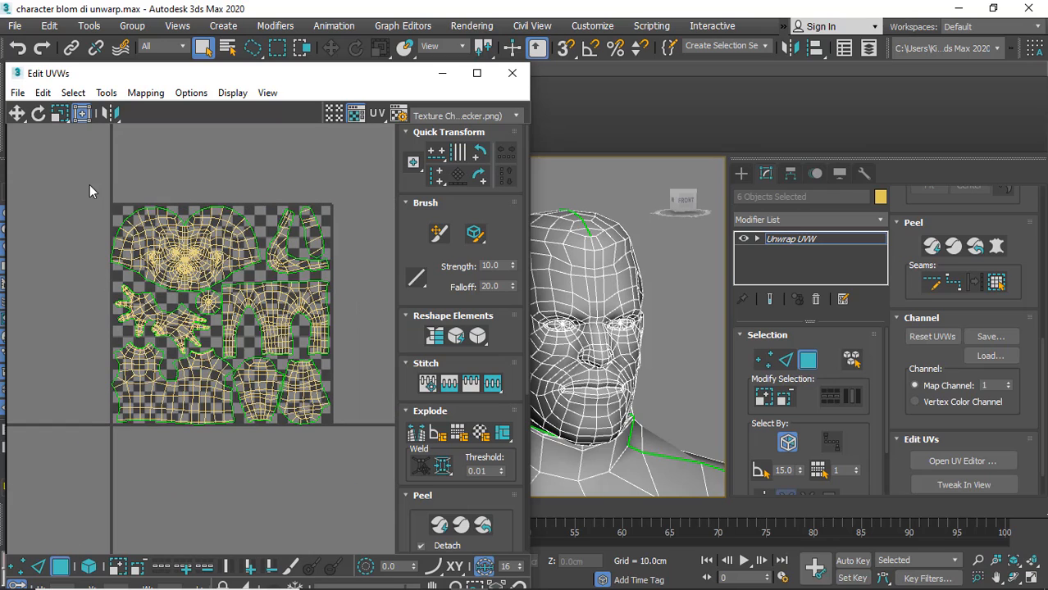
key("ctrl+a")
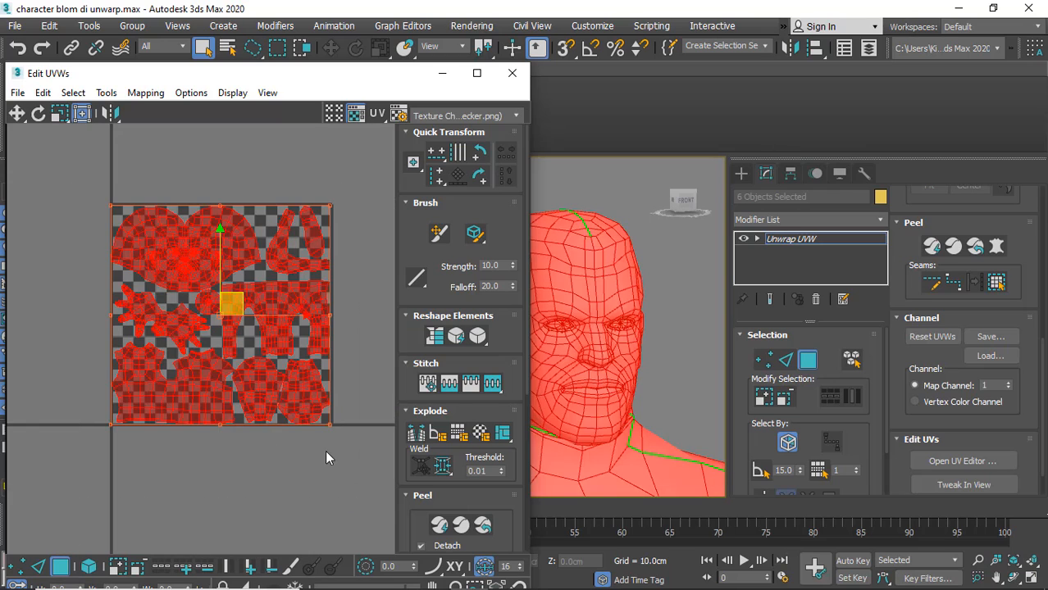
left_click(43, 178)
key("ctrl+a")
middle_click_drag(582, 251, 665, 162)
scroll(615, 295, "down", 3)
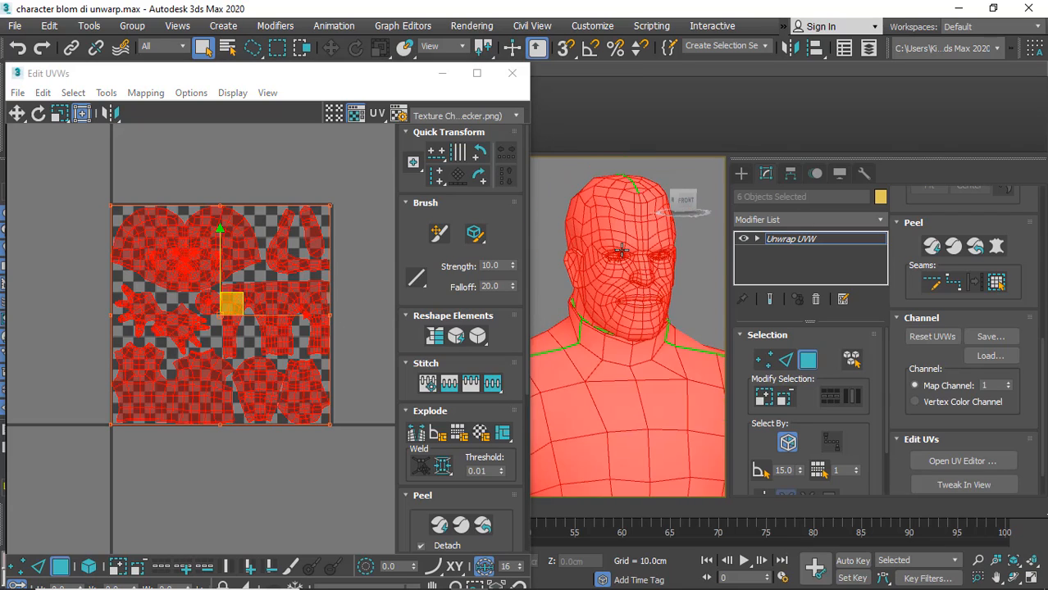
middle_click_drag(622, 255, 625, 243)
scroll(623, 243, "down", 3)
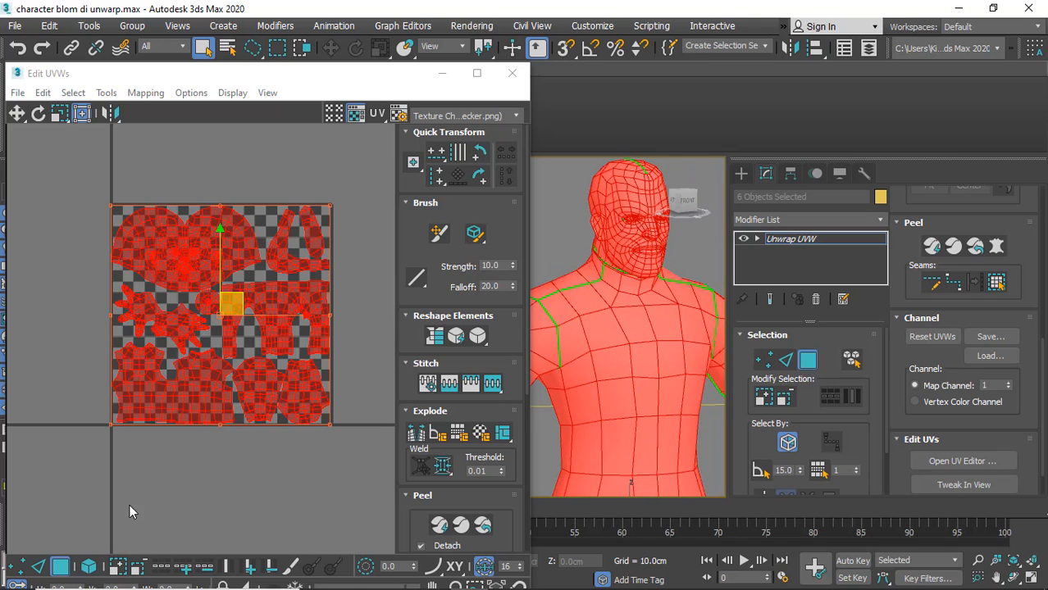
Turn on selection by element in the UV editor, clear the selection and reposition the editor window slightly
left_click(89, 566)
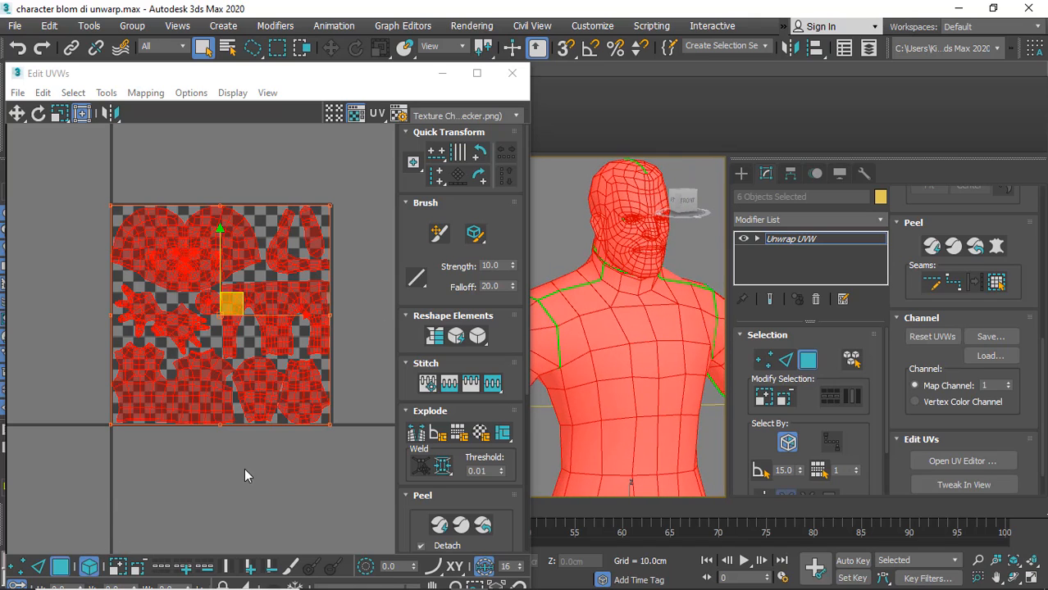
left_click(363, 287)
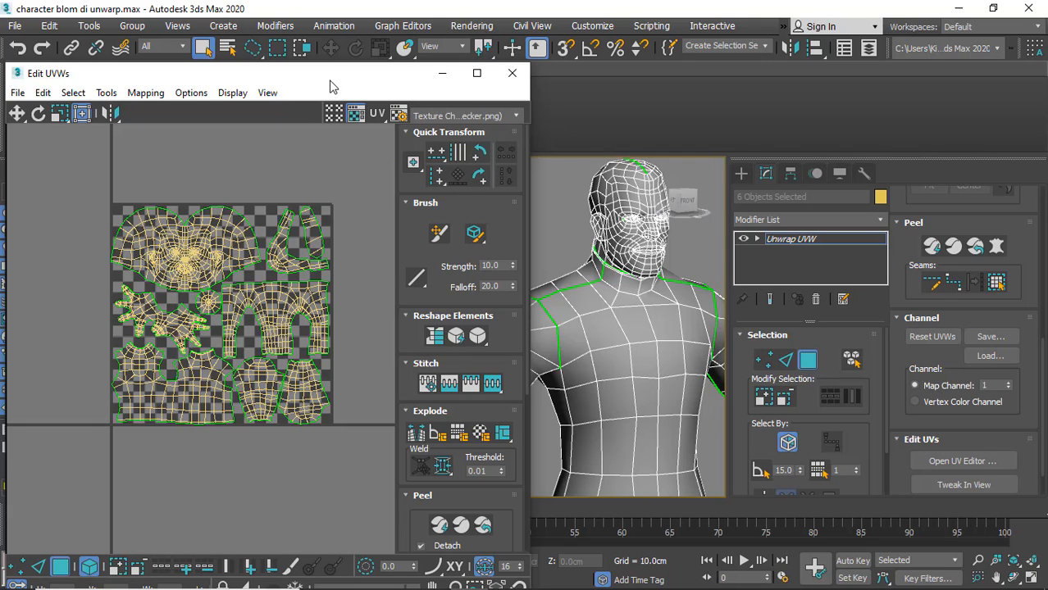
left_click_drag(331, 82, 337, 71)
scroll(136, 332, "up", 2)
scroll(137, 336, "up", 2)
Try moving the top hands shell off its stacked duplicate past the checker tile's edge, and undo the move
left_click(171, 280)
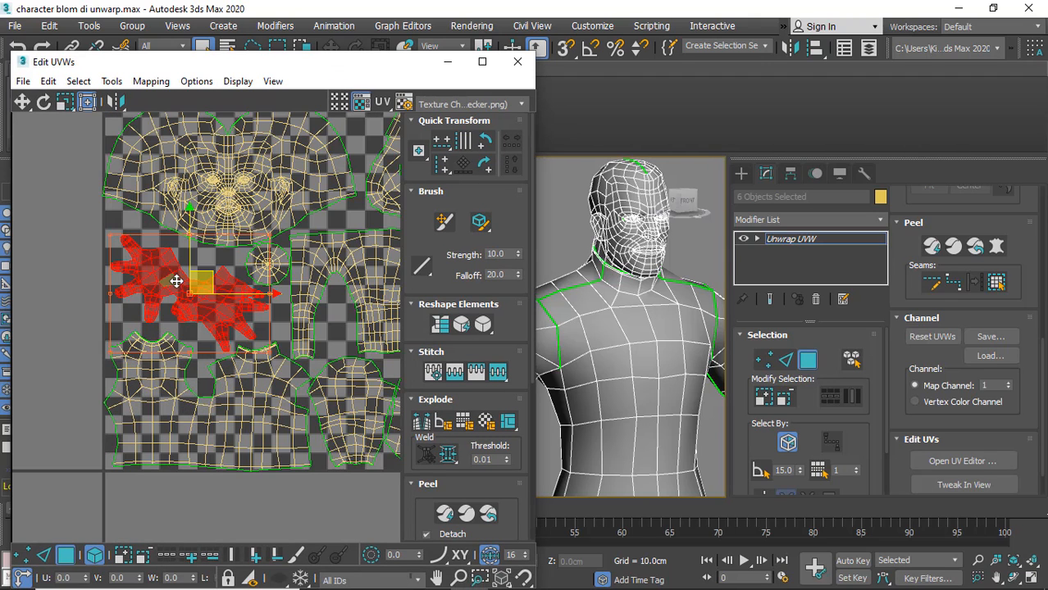
left_click_drag(205, 279, 140, 294)
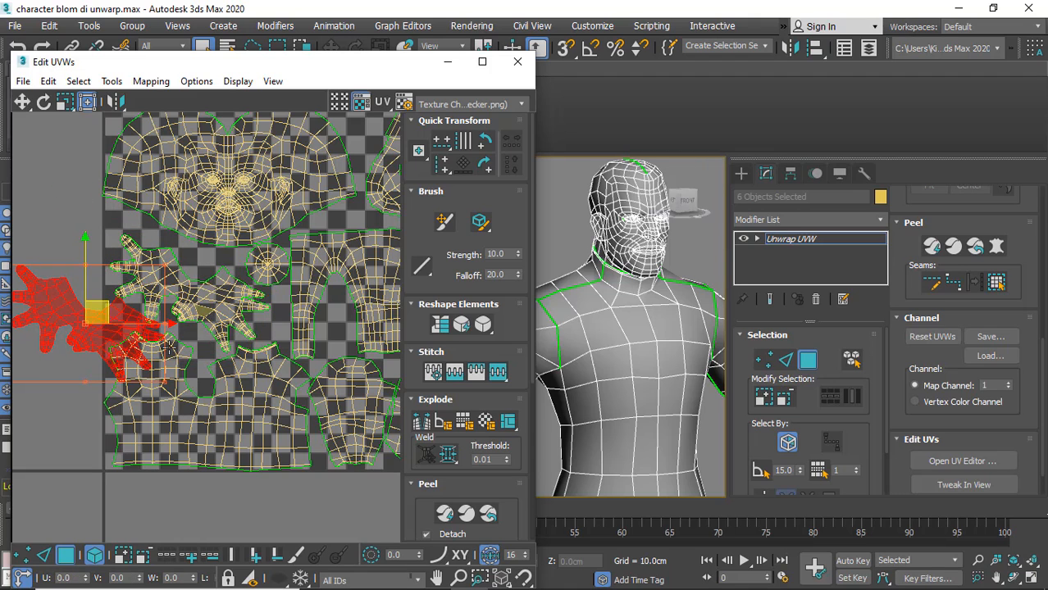
scroll(197, 341, "down", 2)
key("ctrl+z")
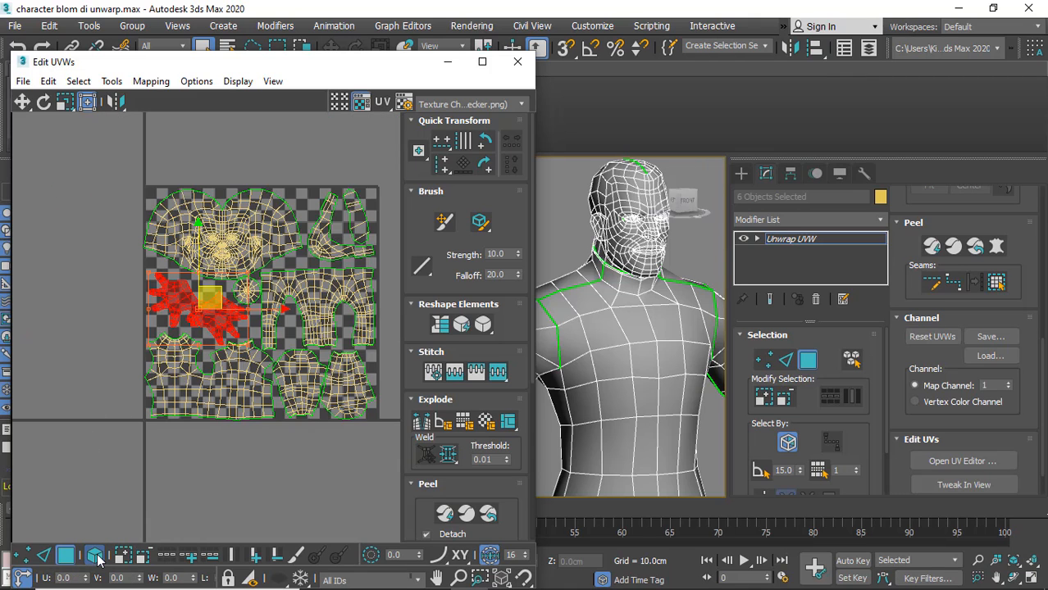
Check the torso shell, try pulling the hands and shoe shells out of the checker tile, and undo those moves
left_click(160, 370)
left_click(160, 373)
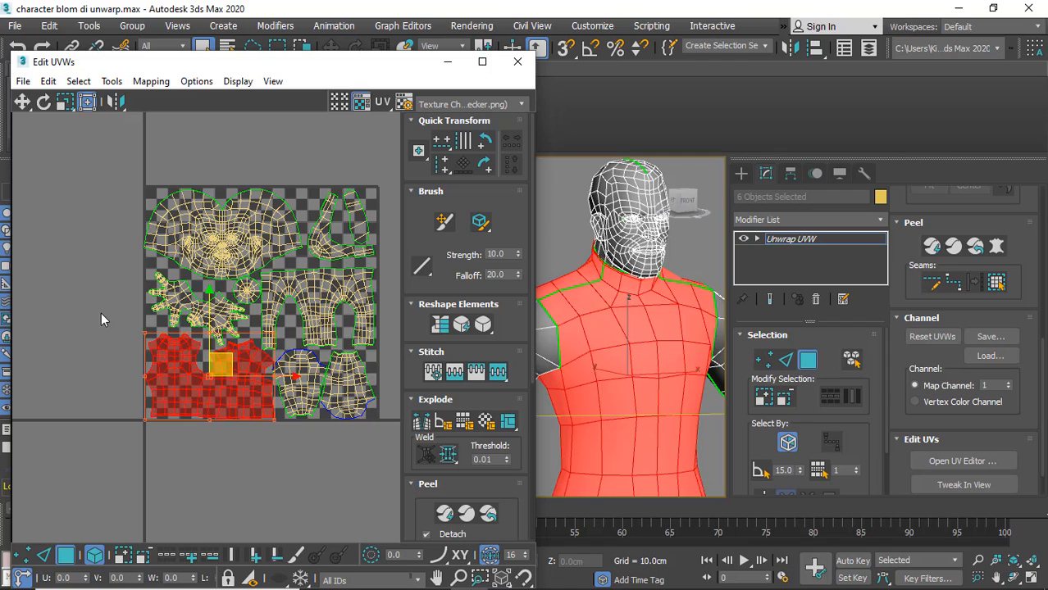
left_click(102, 316)
left_click(186, 300)
left_click_drag(215, 302, 89, 294)
left_click_drag(319, 223, 289, 198)
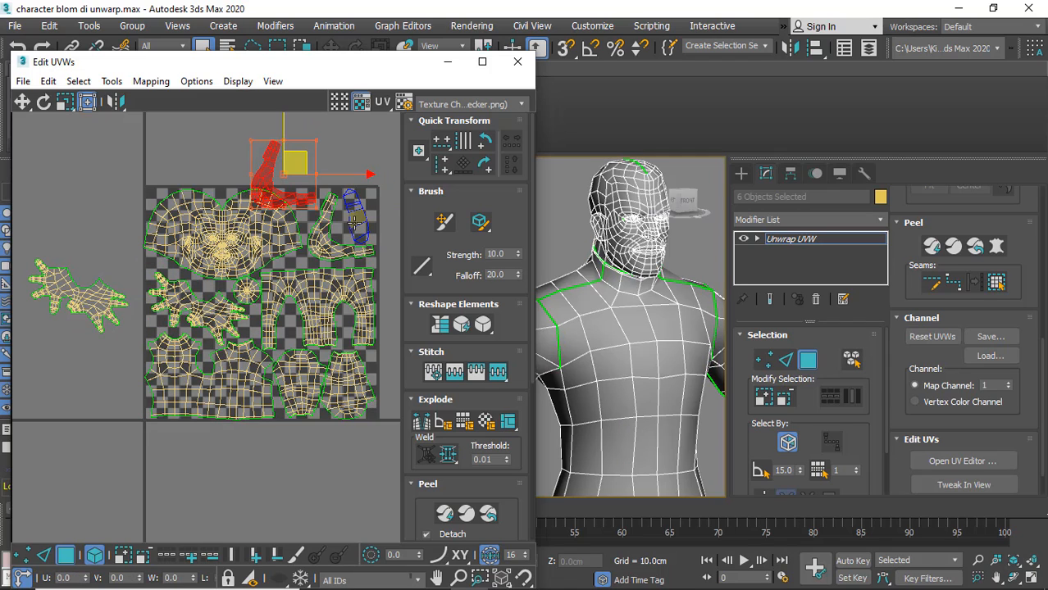
left_click_drag(353, 222, 383, 150)
key("ctrl+z")
key("ctrl+z")
key("ctrl+z")
key("ctrl+z")
key("ctrl+z")
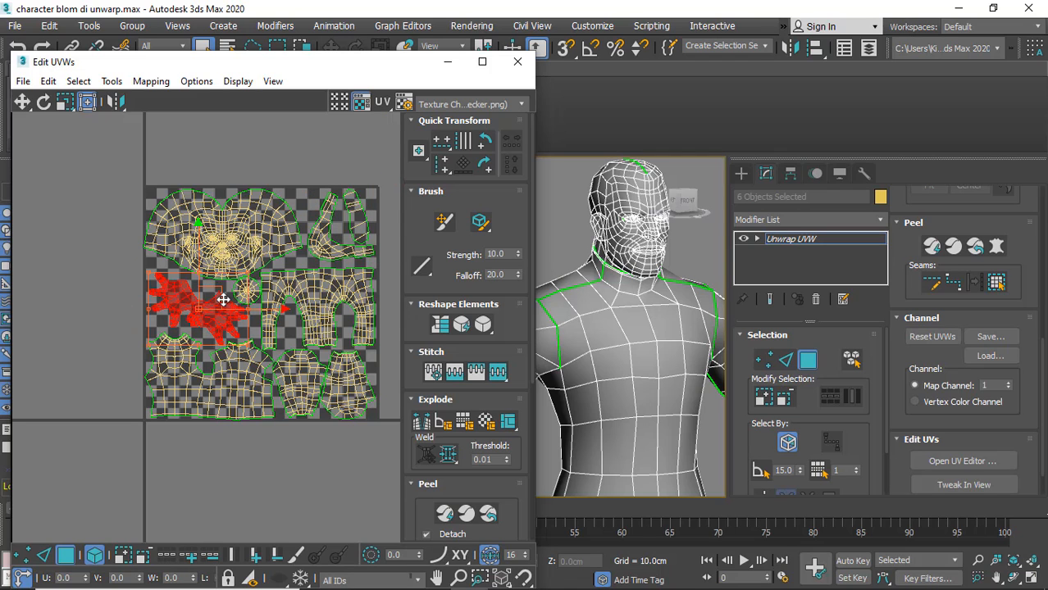
Examine the hands shells up close and highlight the hands, shoe and eye shells to check how they are packed
scroll(156, 306, "up", 3)
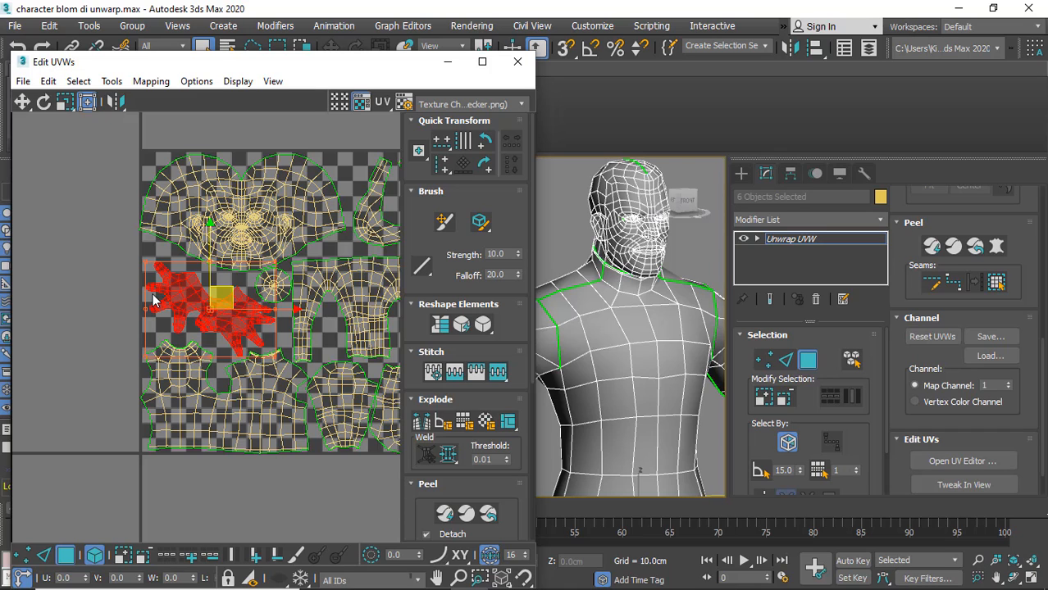
scroll(152, 301, "up", 3)
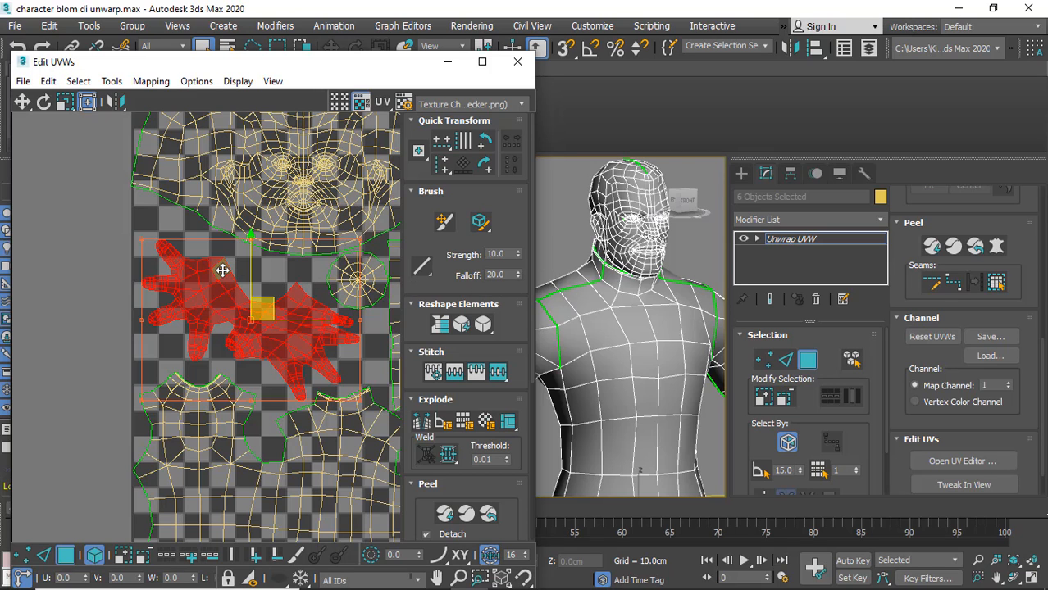
scroll(219, 272, "down", 2)
middle_click_drag(278, 259, 195, 261)
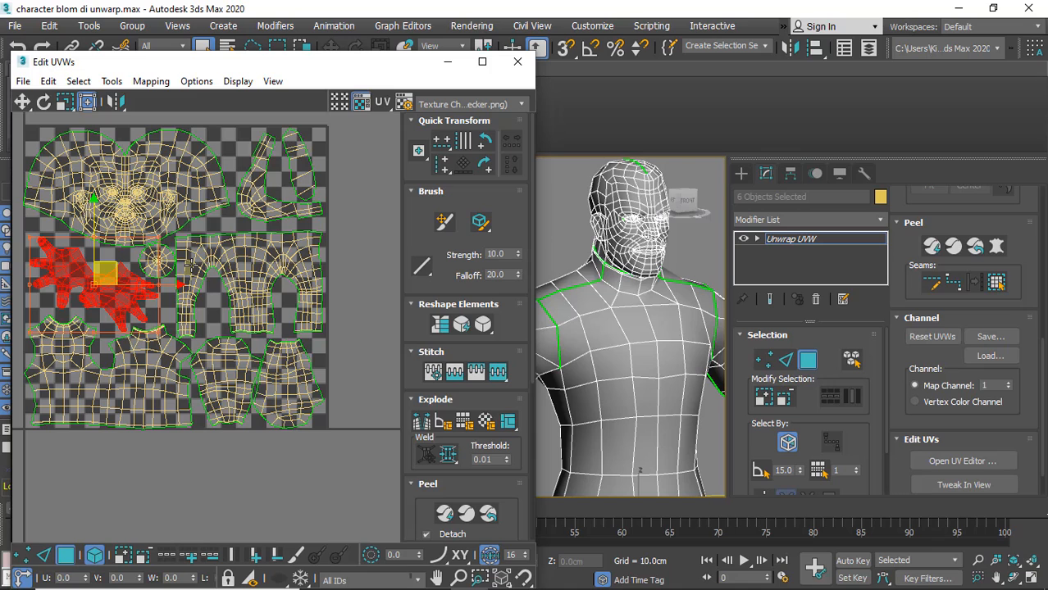
scroll(157, 271, "up", 2)
scroll(158, 271, "down", 3)
left_click(46, 278)
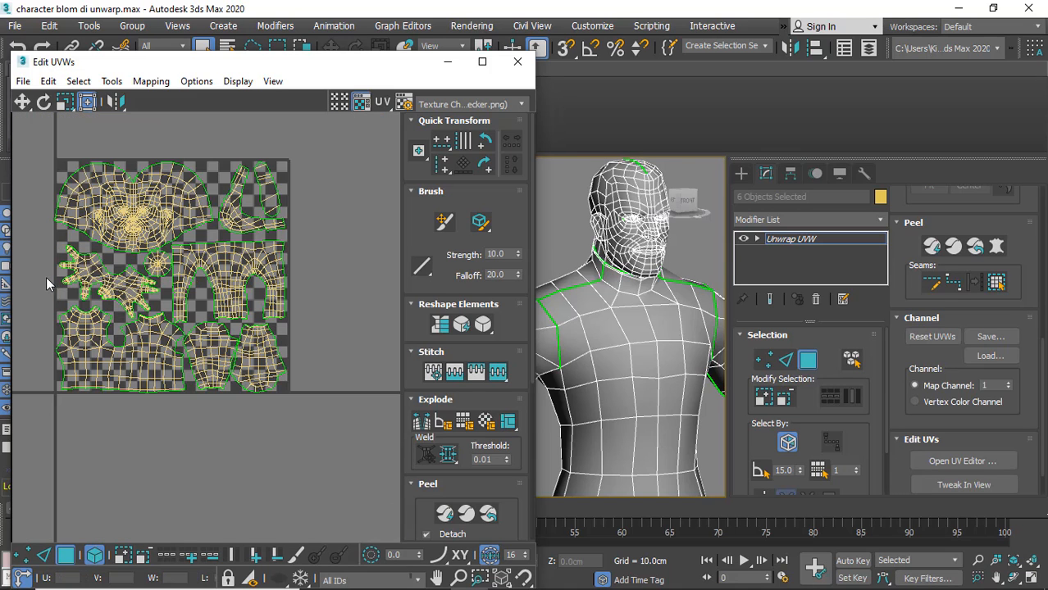
left_click(74, 291)
left_click(269, 201)
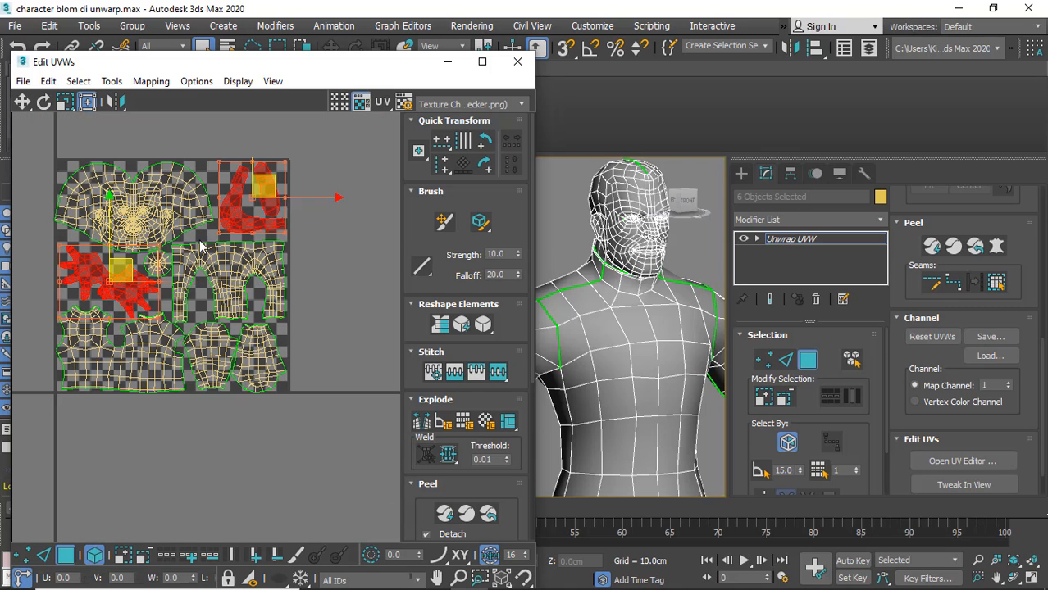
left_click(164, 272)
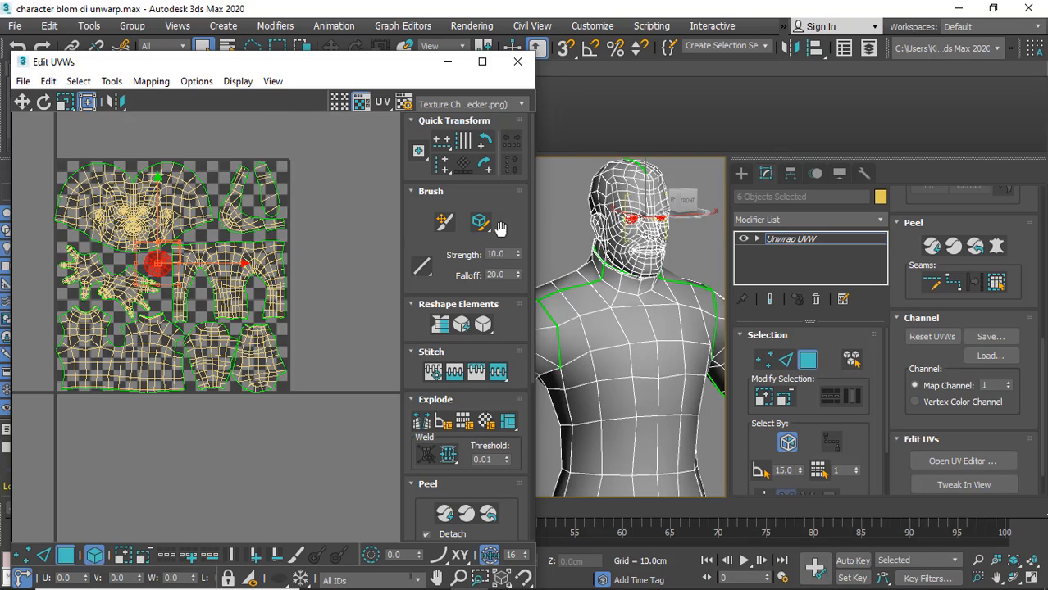
left_click(339, 279)
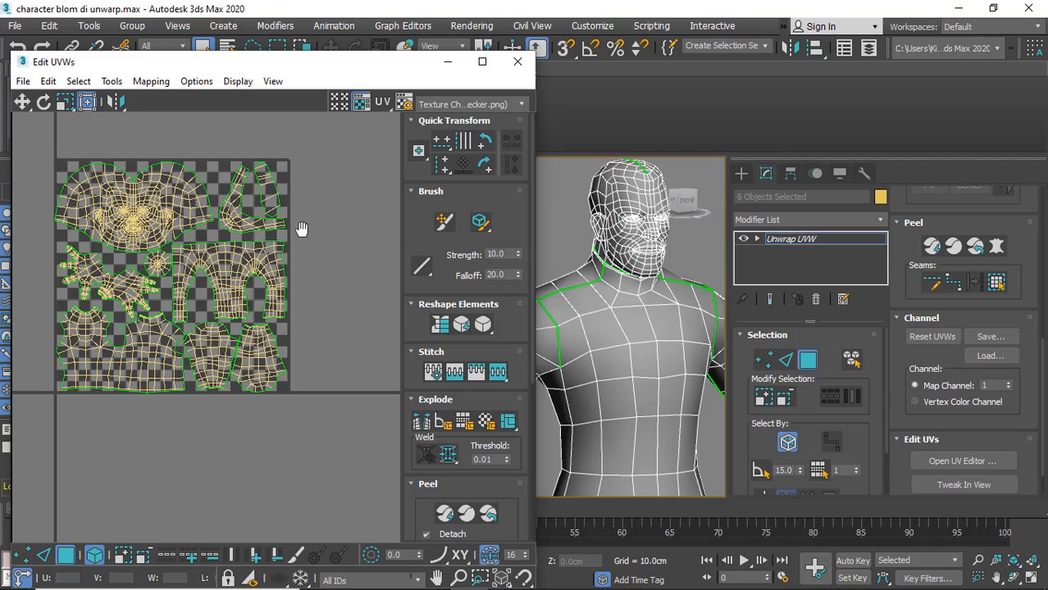
Select every UV shell in the packed layout
middle_click_drag(293, 232, 316, 235)
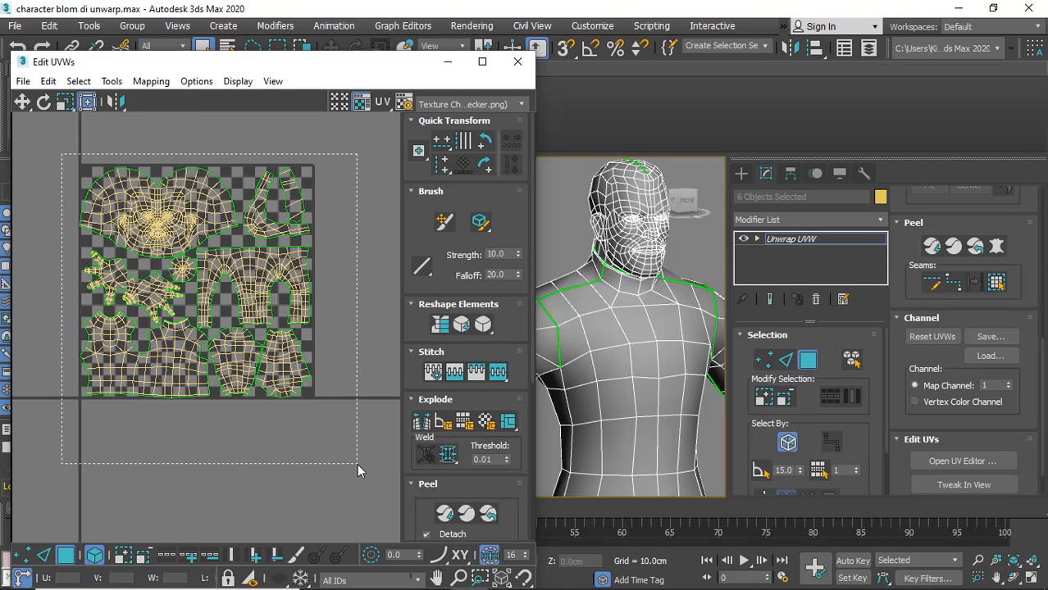
left_click_drag(357, 464, 356, 463)
left_click(330, 151)
key("ctrl+a")
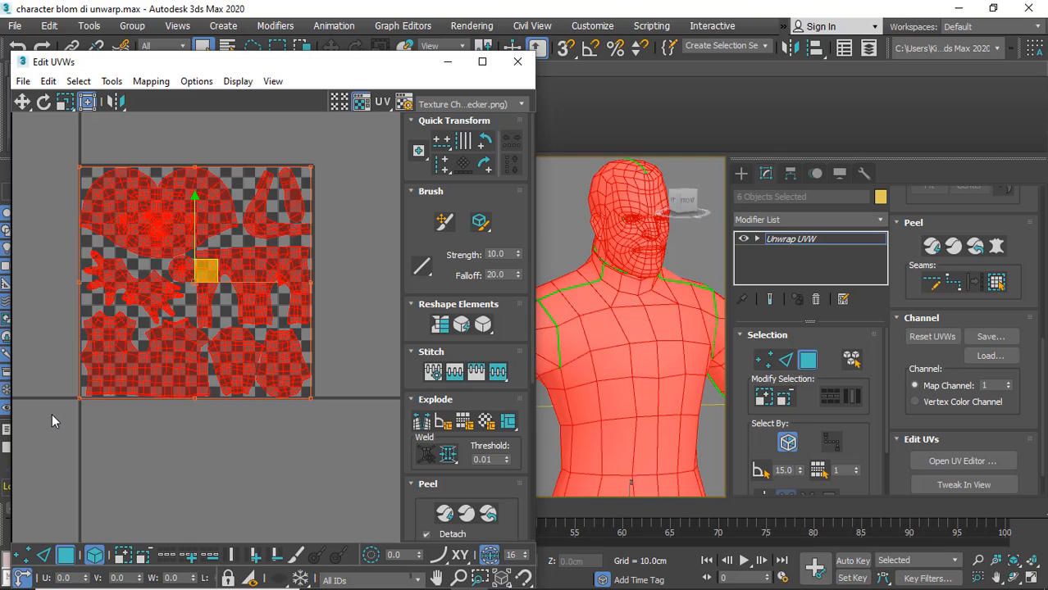
Open the UVW template render settings and set the width and height to 2048
left_click(112, 82)
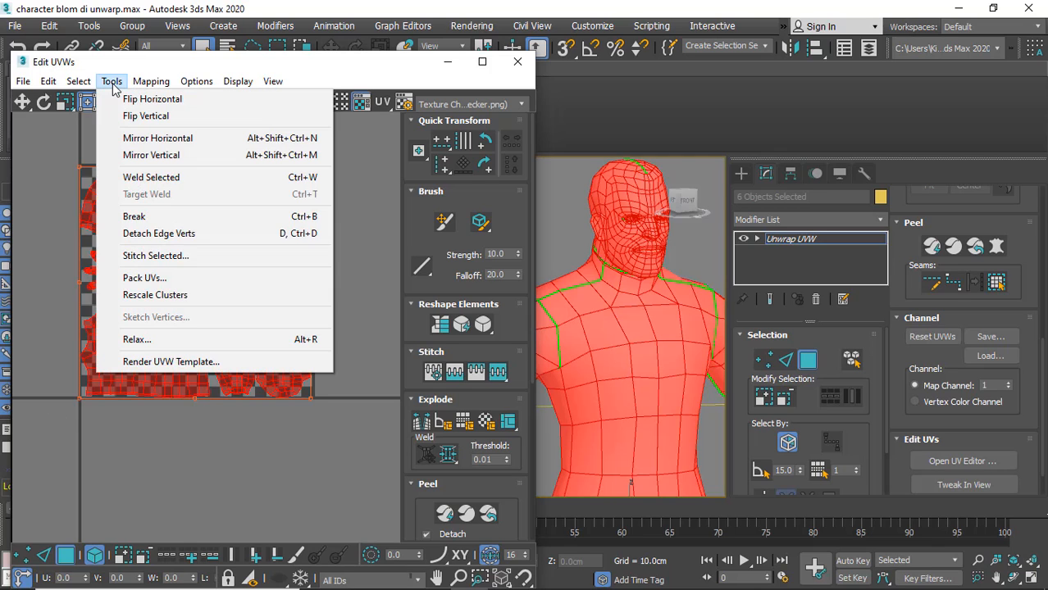
left_click(171, 363)
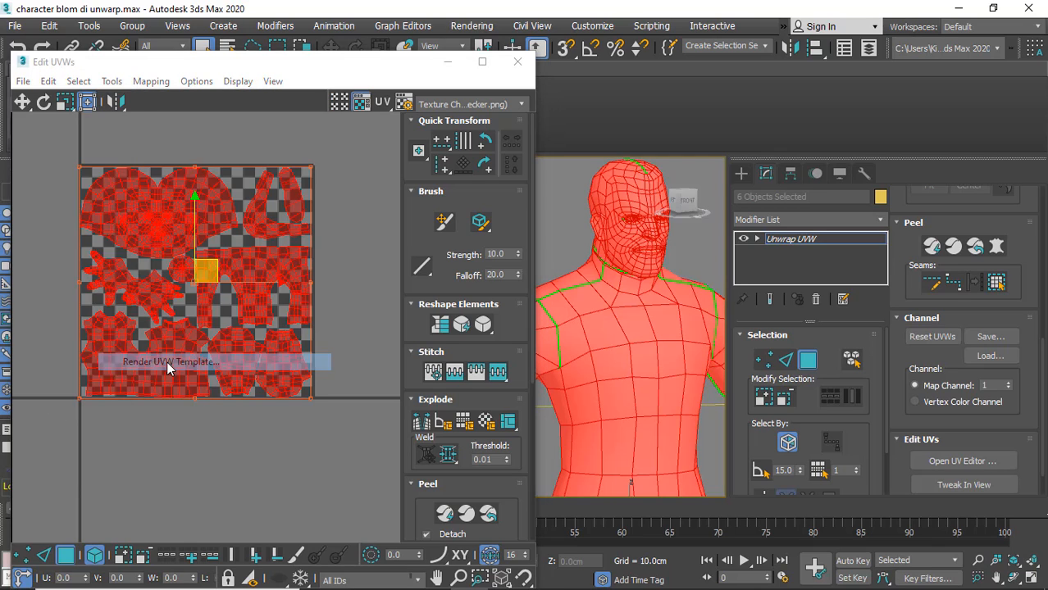
left_click_drag(75, 102, 288, 141)
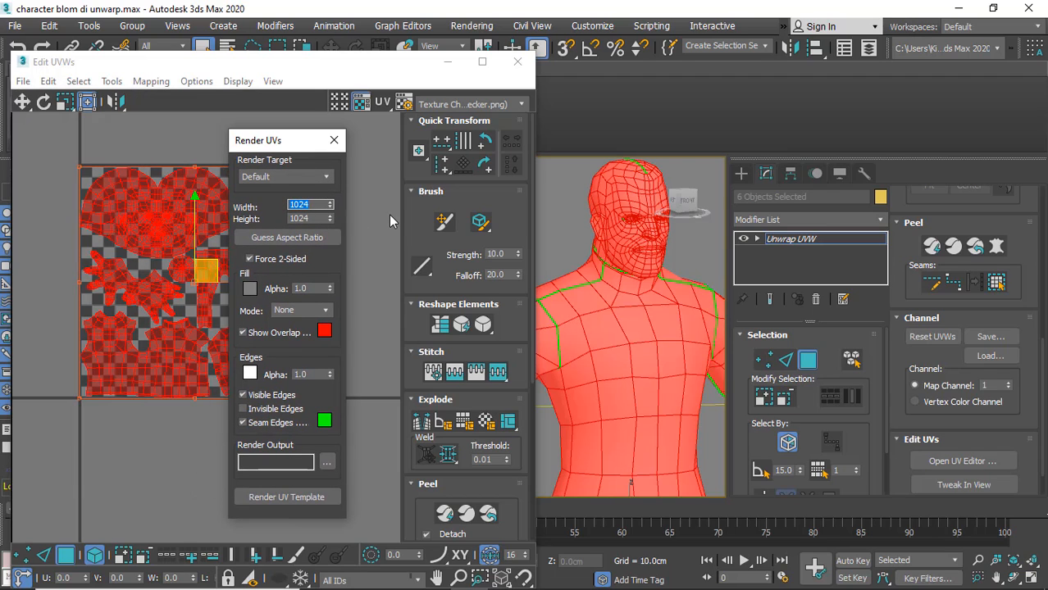
type("2048")
key("Tab")
type("2048")
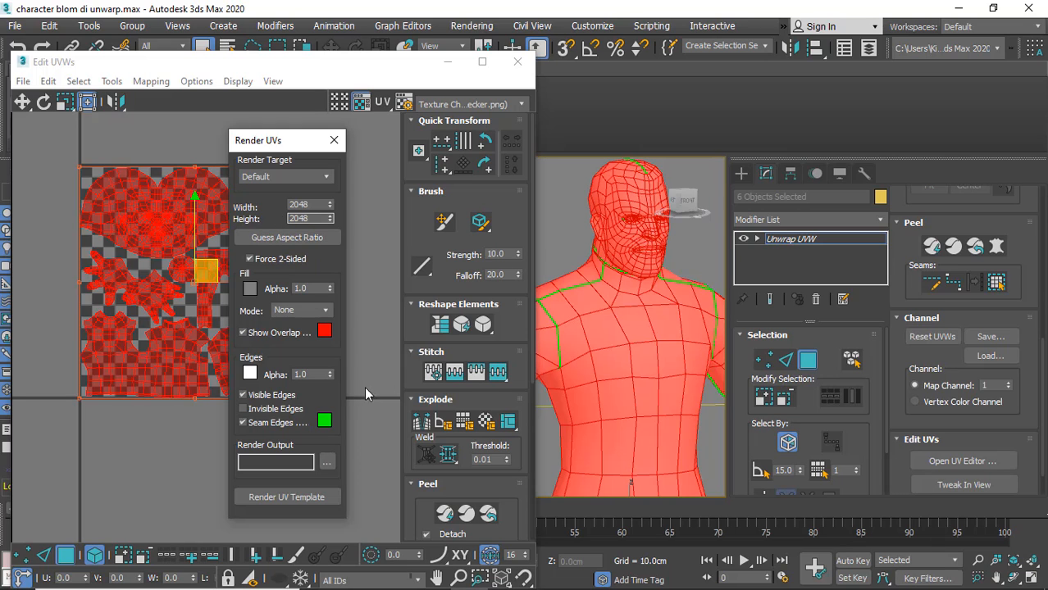
Render the UV template and inspect the wireframe map of the packed shells
left_click(297, 496)
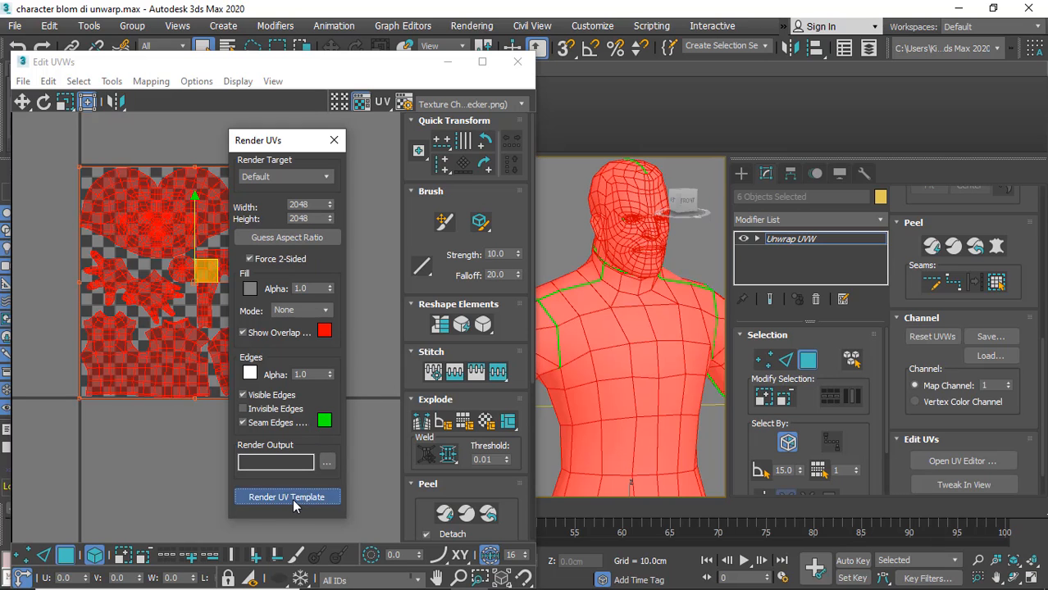
left_click_drag(906, 97, 509, 102)
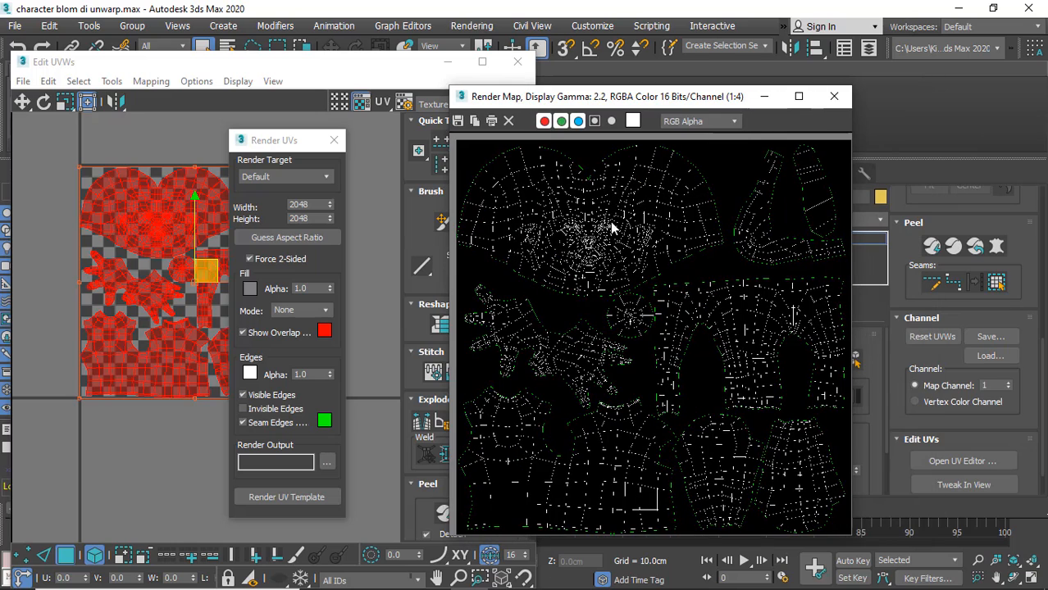
scroll(591, 212, "up", 1)
scroll(590, 212, "down", 1)
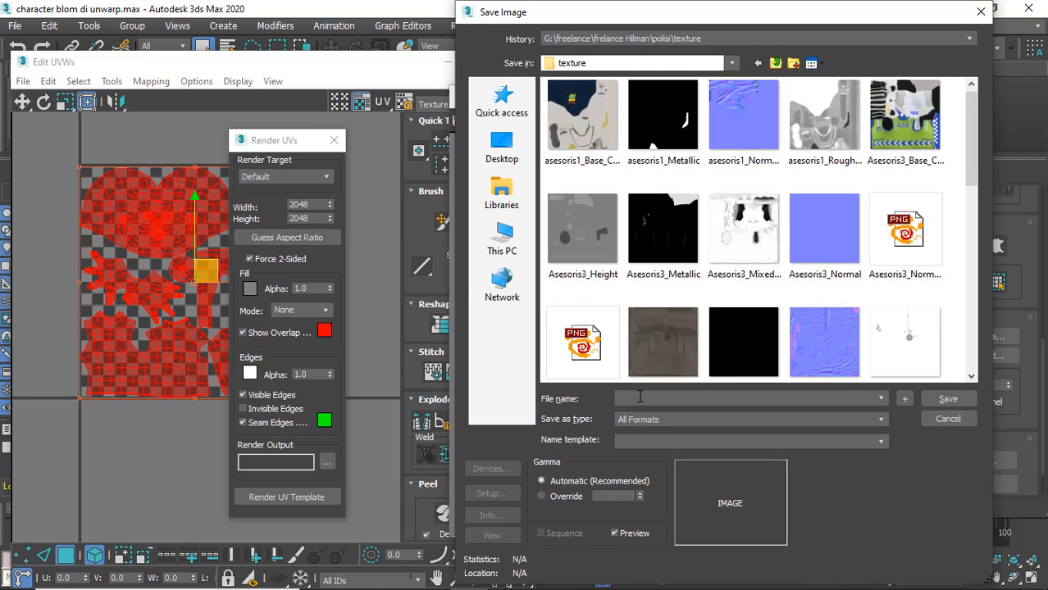
Save the rendered map to the Documents library as a PNG named wireframe, in RGB 48 bit with alpha channel
left_click(499, 209)
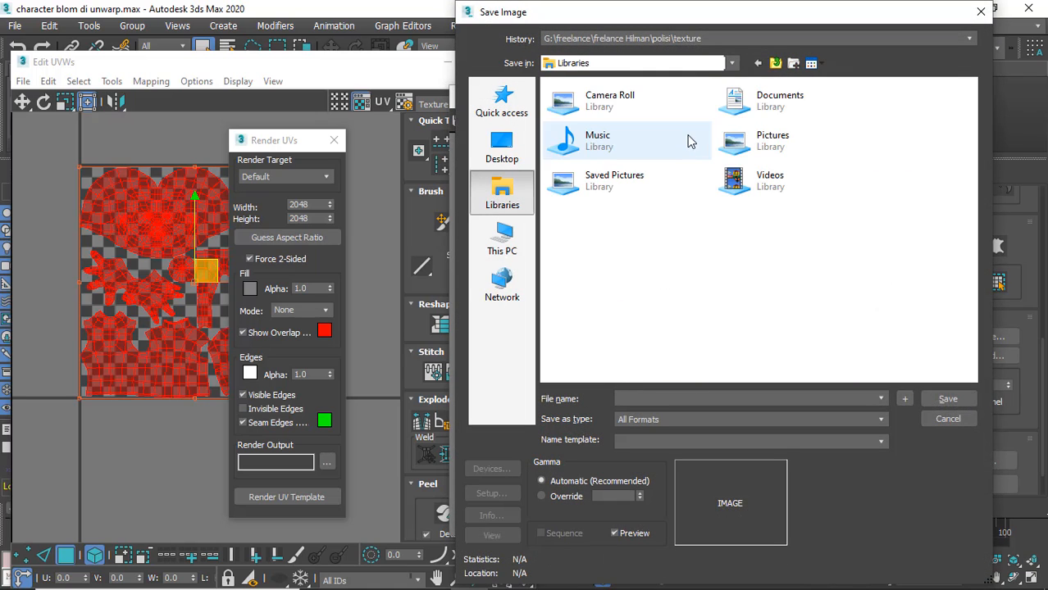
double_click(771, 101)
left_click(645, 419)
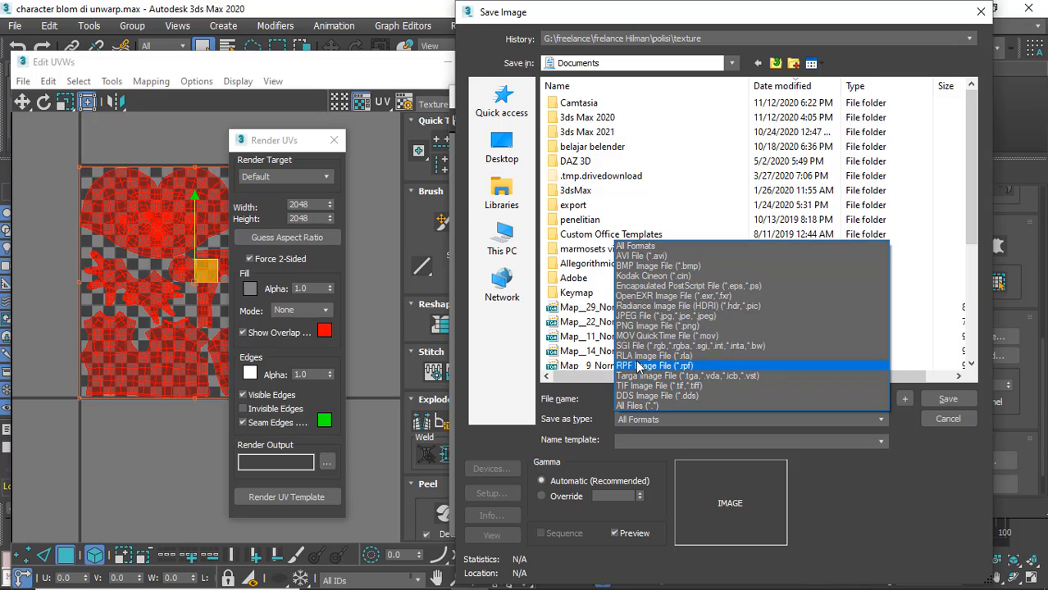
left_click(633, 327)
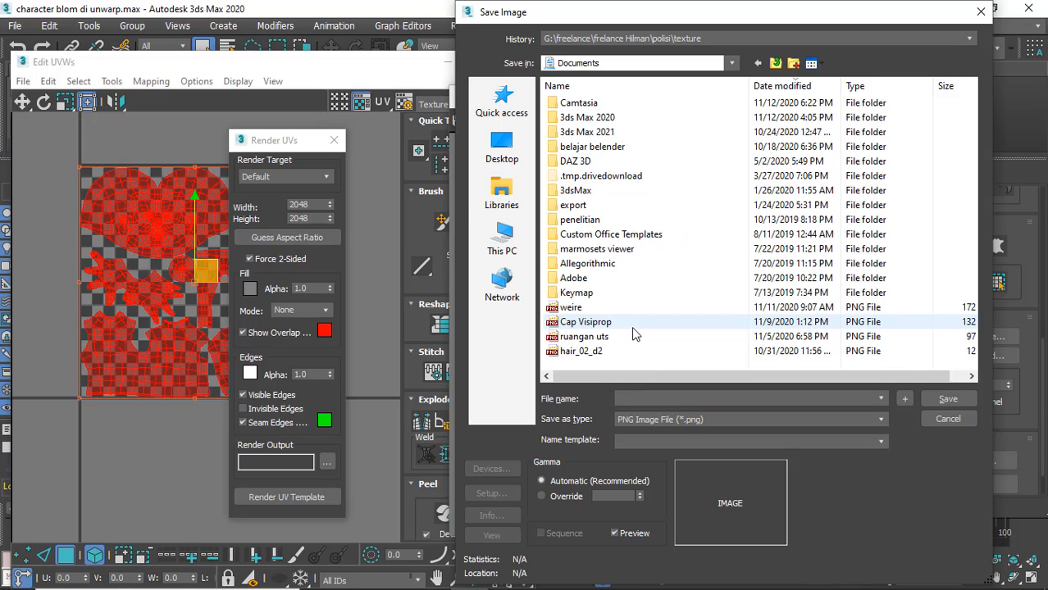
left_click(653, 397)
type("wireframe")
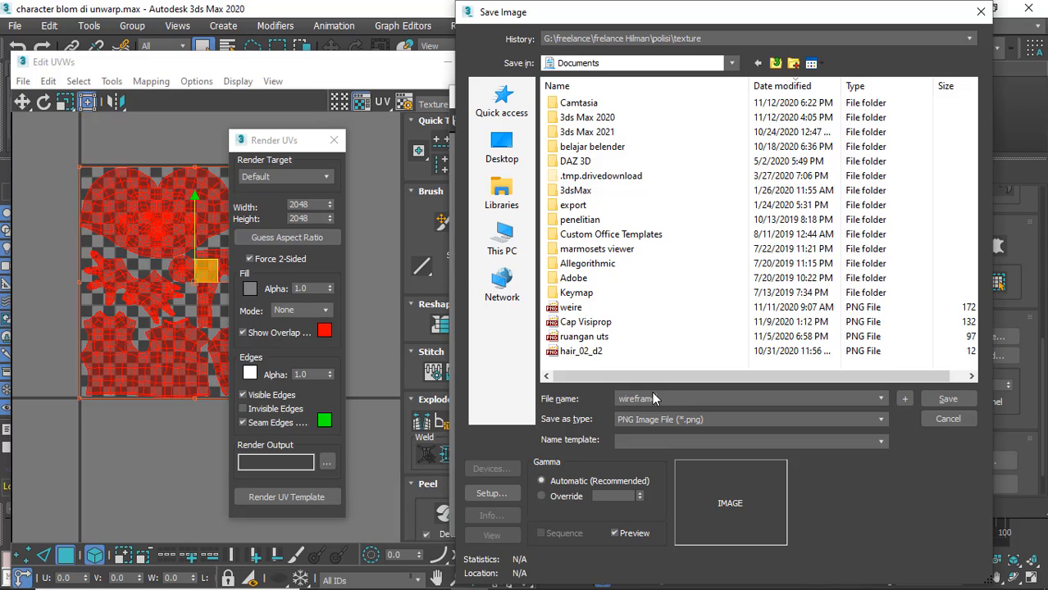
left_click(945, 400)
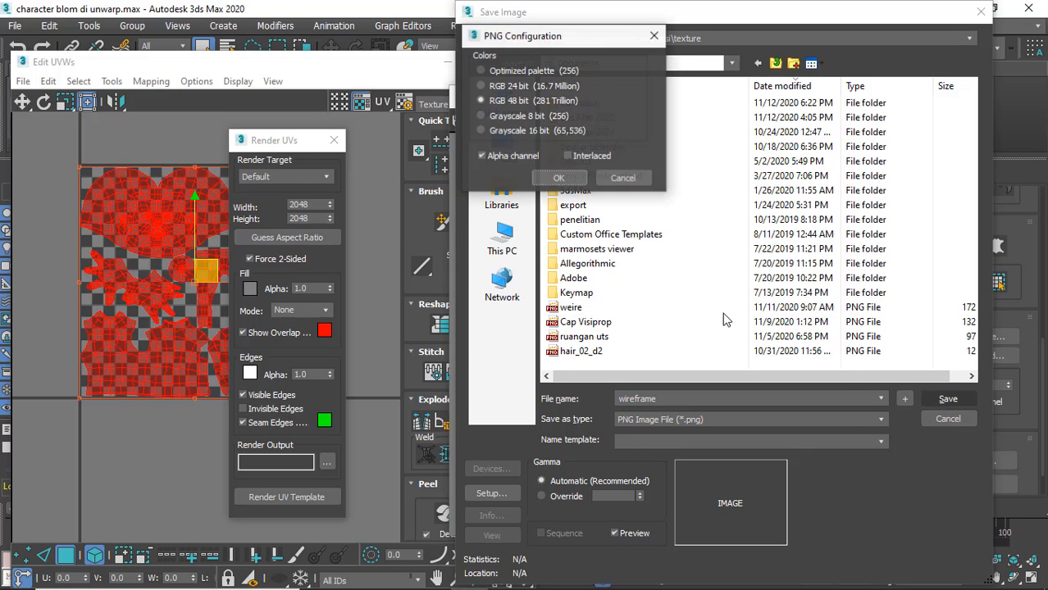
left_click(566, 178)
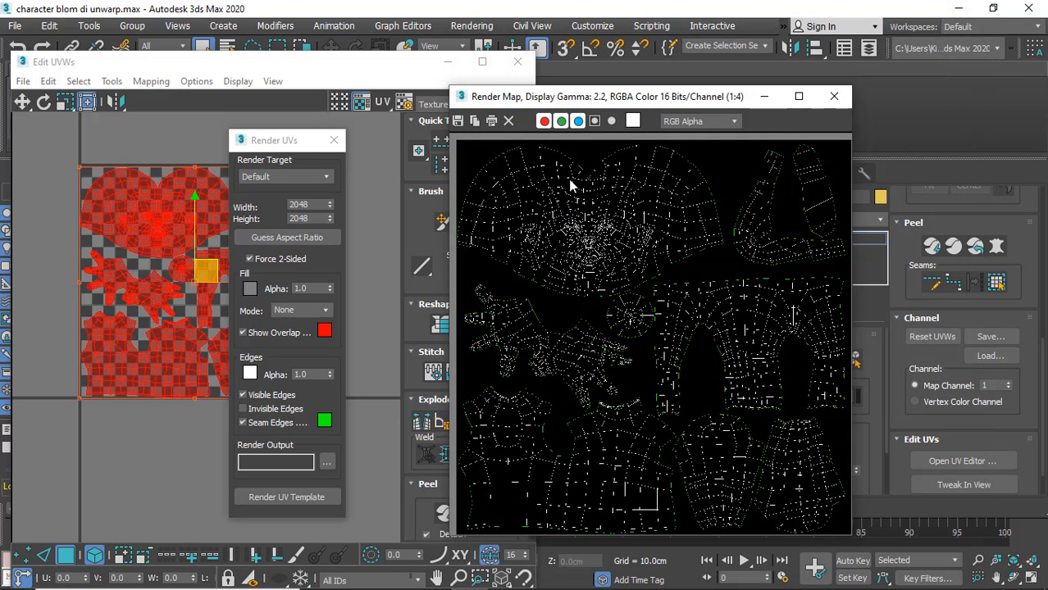
Switch to Photoshop with wireframe.png open and reposition its document window within the workspace
left_click(491, 555)
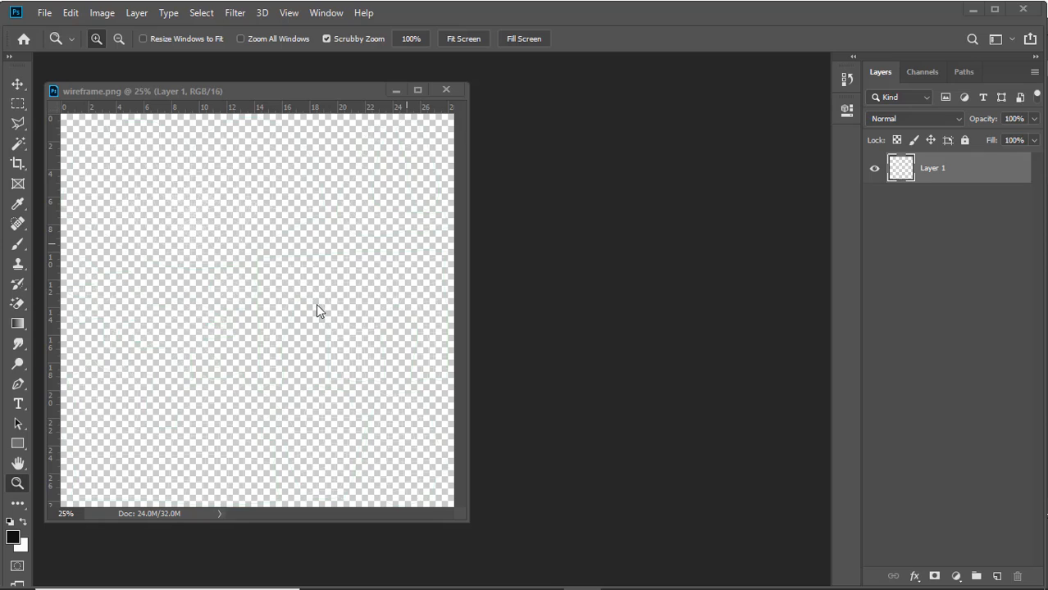
left_click_drag(241, 91, 295, 98)
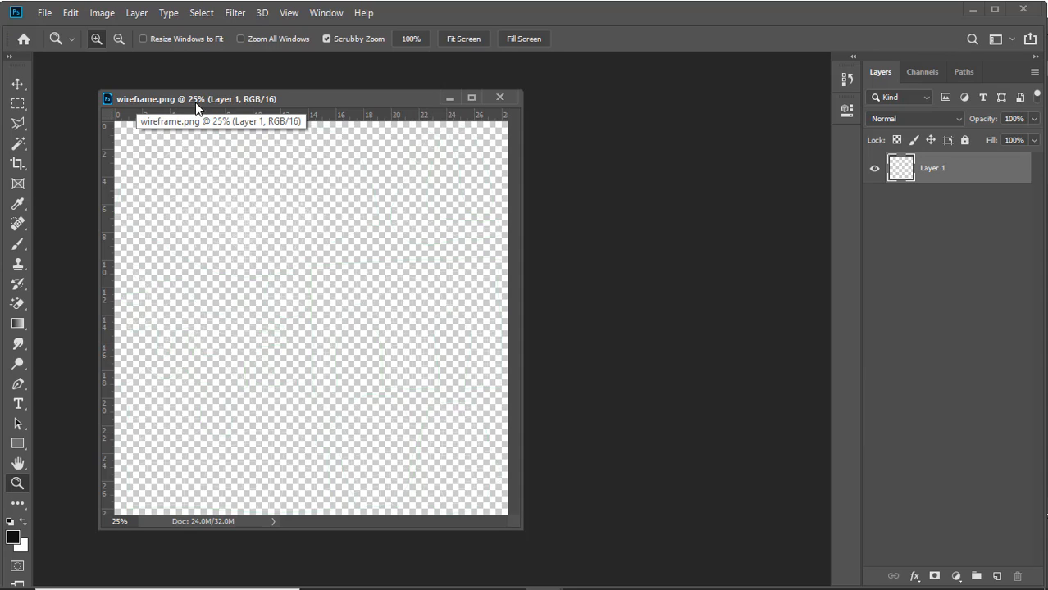
left_click_drag(200, 107, 192, 106)
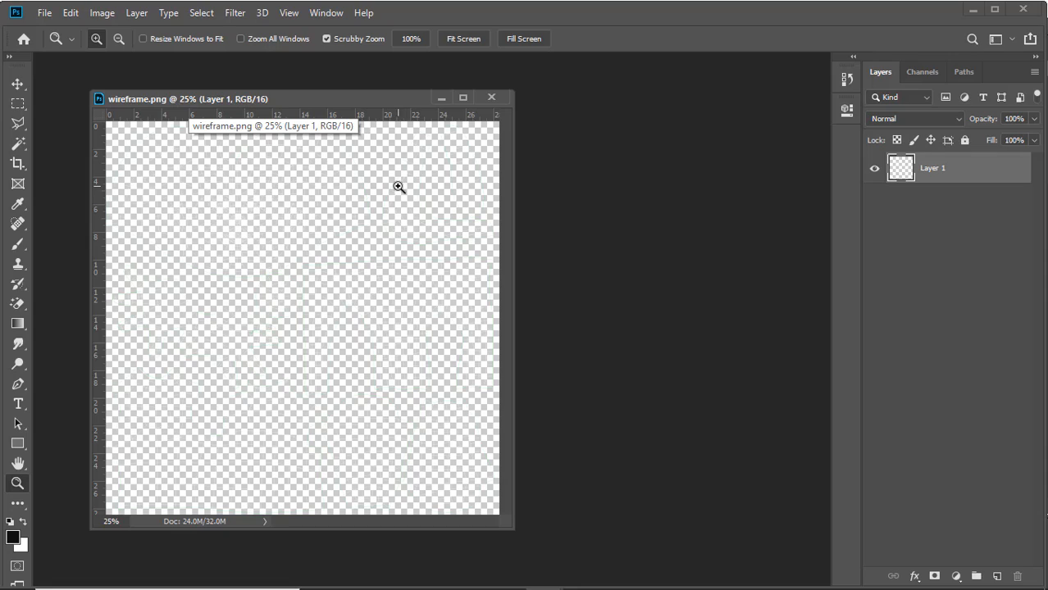
Add a new layer beneath the wireframe layer and fill it with the near-black foreground colour
left_click(998, 575)
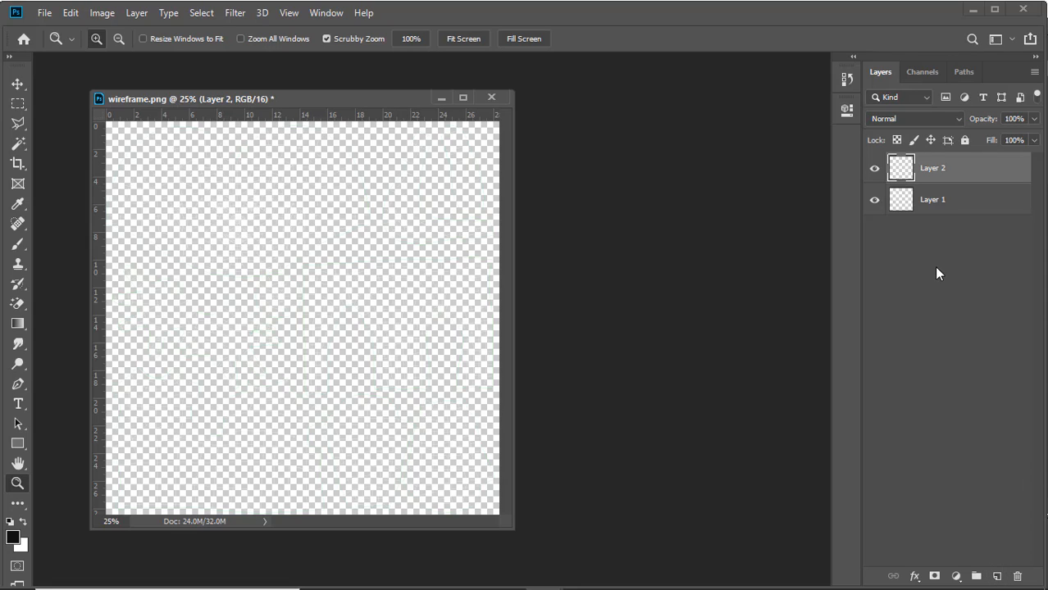
key("ctrl+z")
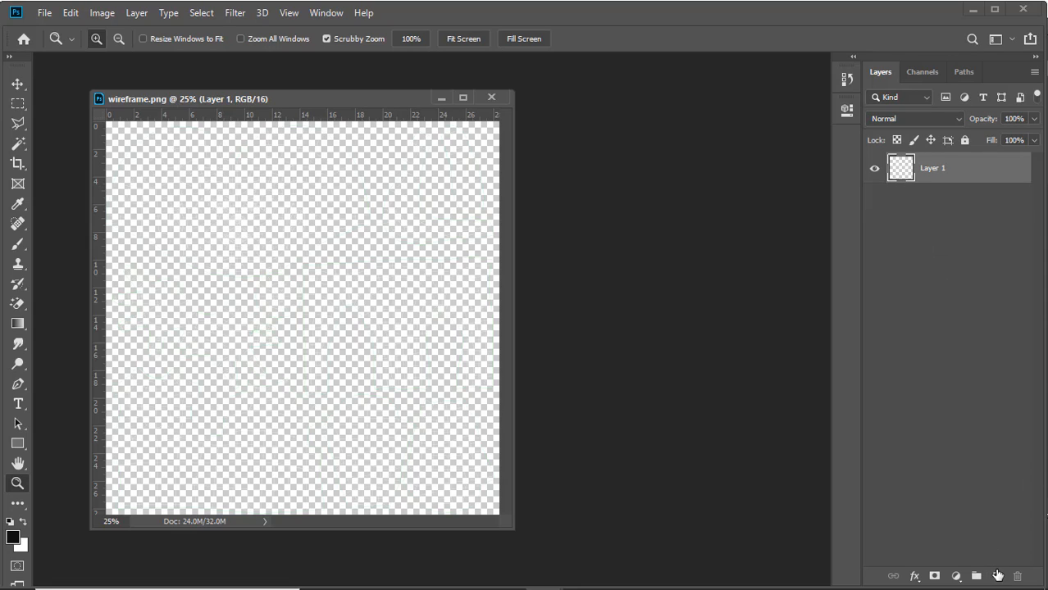
left_click(998, 576)
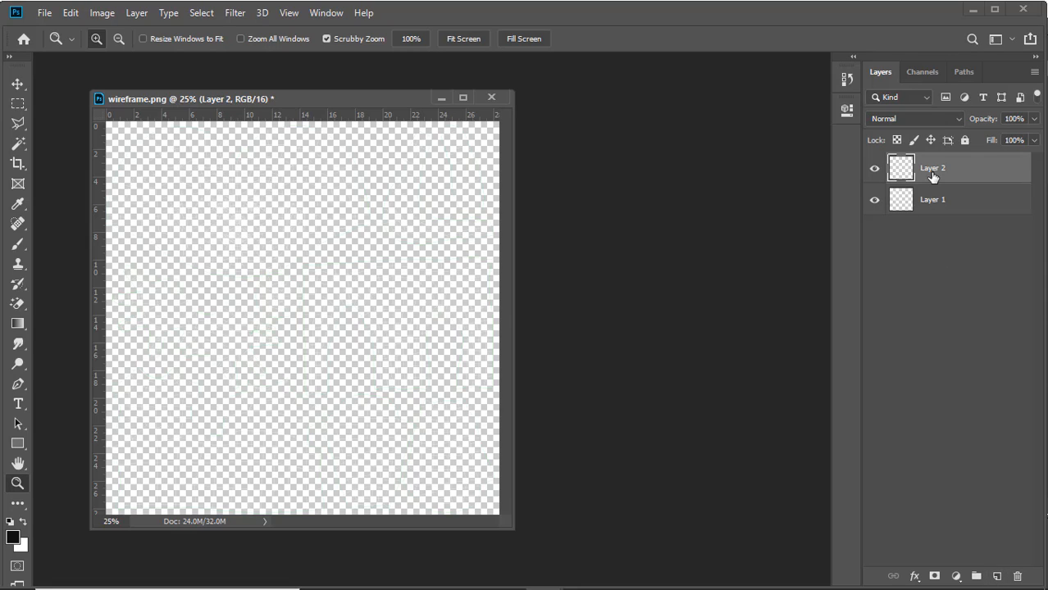
left_click_drag(935, 171, 958, 282)
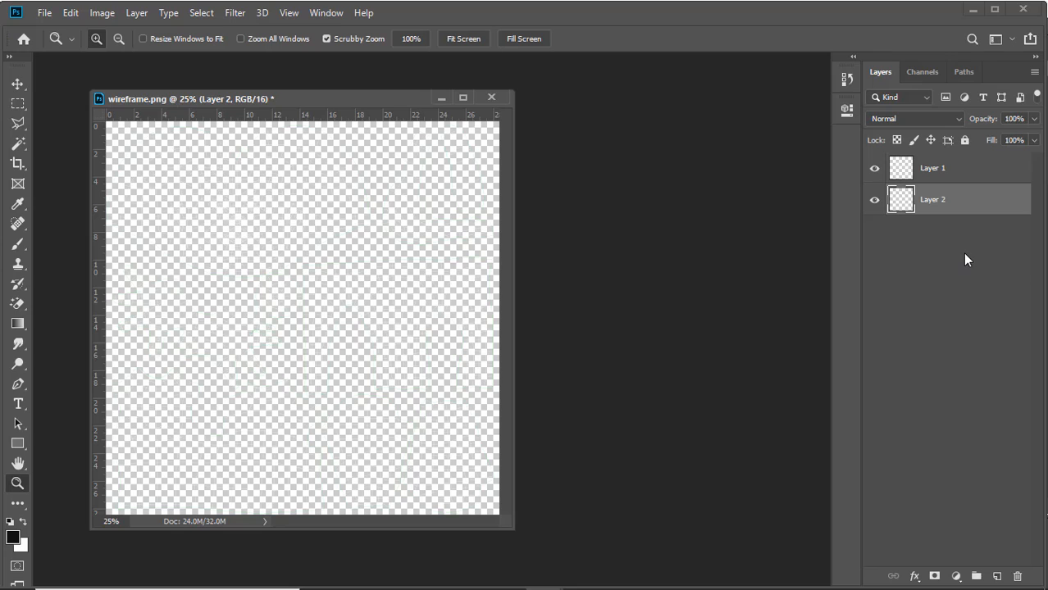
key("ctrl+BackSpace")
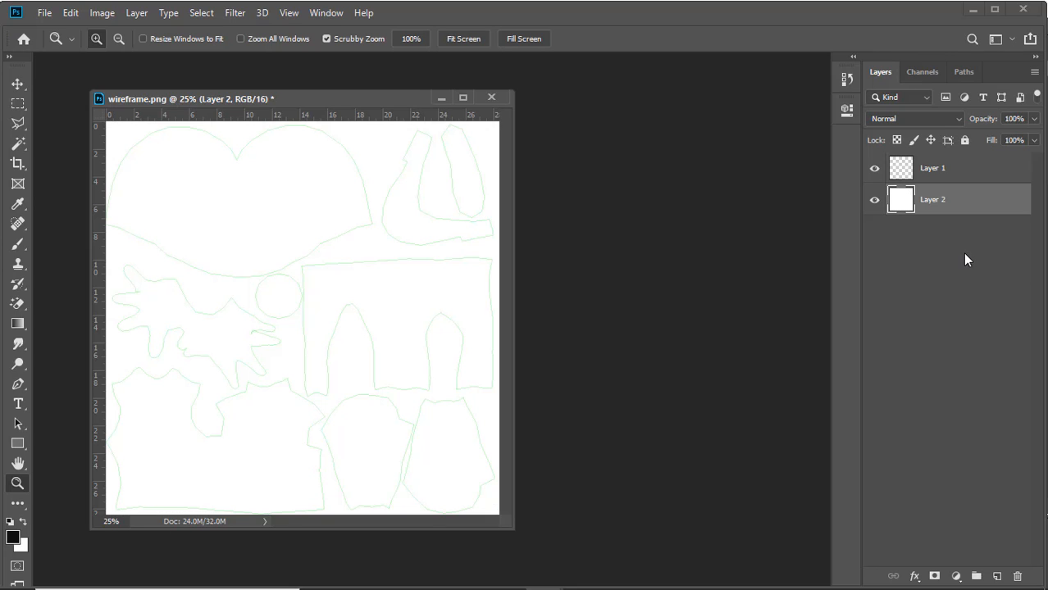
key("alt+BackSpace")
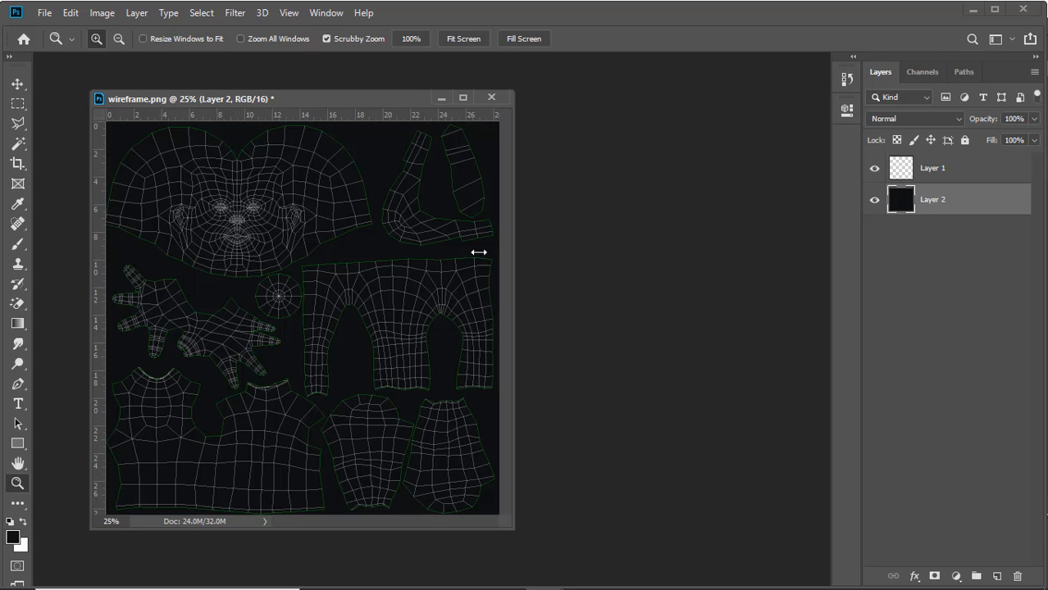
Toggle the visibility of the wireframe layer and the dark background layer to check what each one contributes
left_click(874, 171)
left_click(875, 171)
left_click(874, 171)
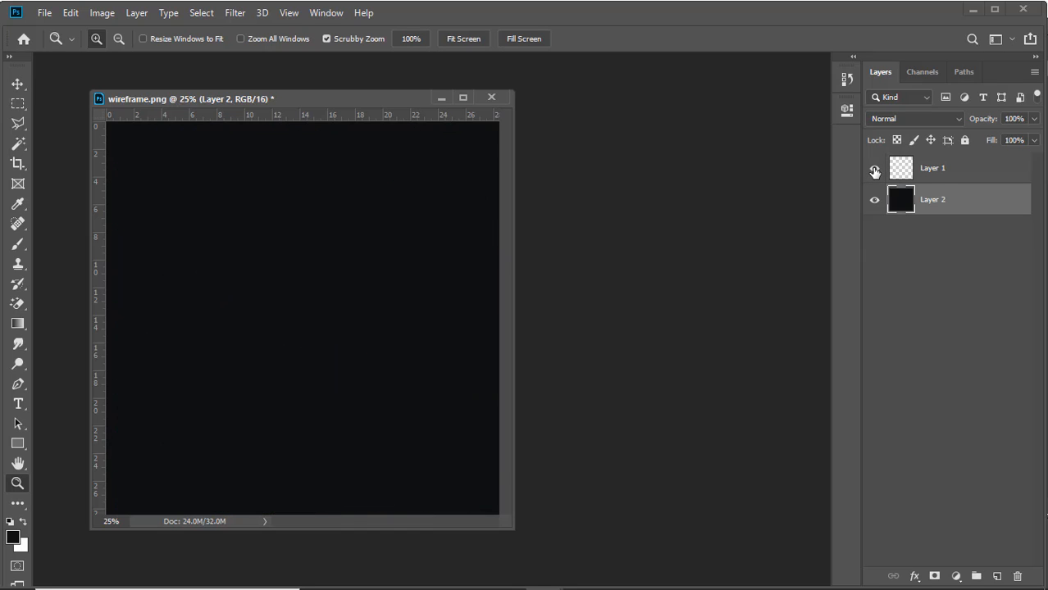
left_click(875, 171)
left_click(874, 171)
left_click(875, 170)
left_click(874, 170)
left_click(874, 171)
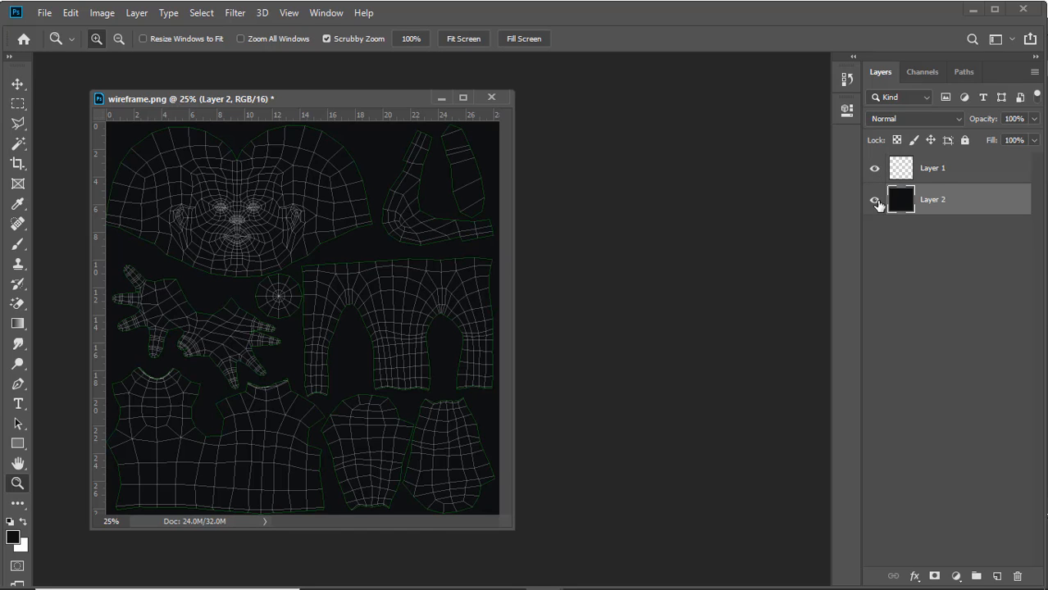
left_click(874, 201)
left_click(874, 200)
left_click(874, 169)
left_click(874, 169)
left_click(874, 169)
left_click(874, 169)
left_click(958, 170)
left_click(875, 200)
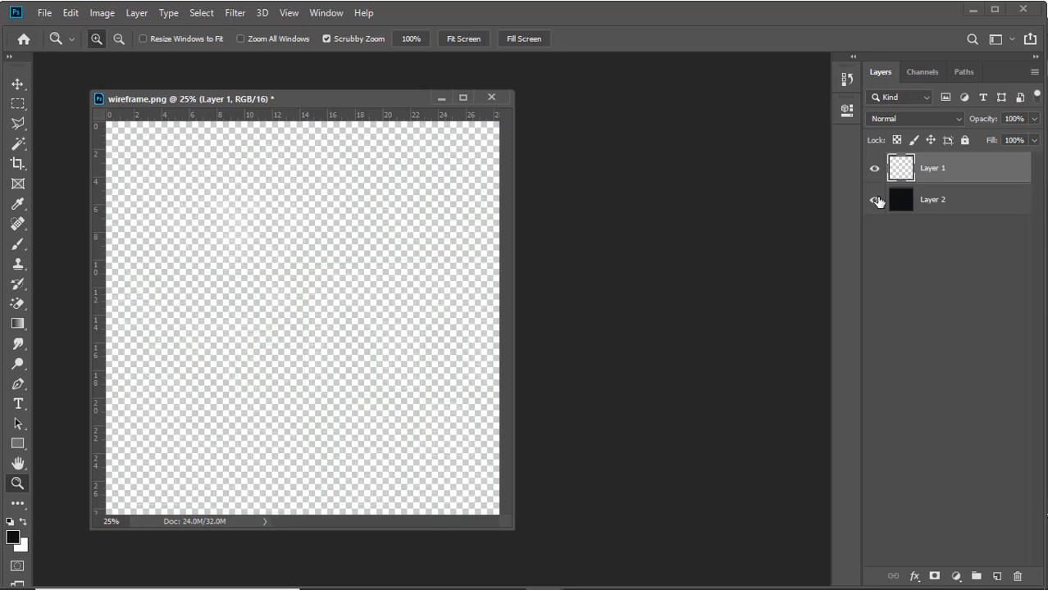
left_click(874, 200)
left_click(875, 170)
left_click(875, 170)
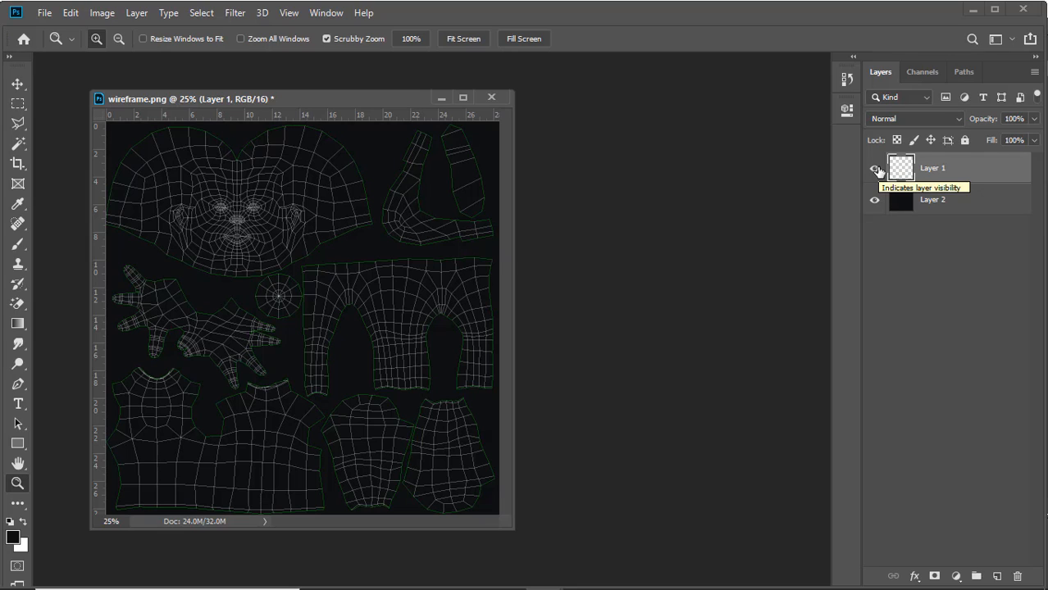
Outline the head and hands shells together with one Polygonal Lasso selection
left_click(18, 123)
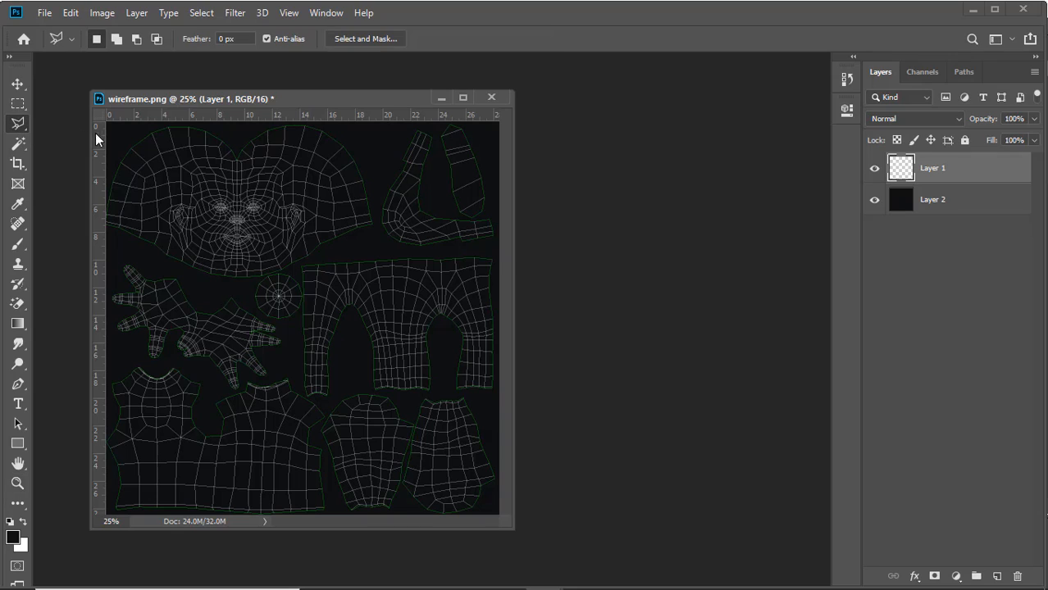
left_click(119, 133)
left_click(95, 228)
left_click(217, 279)
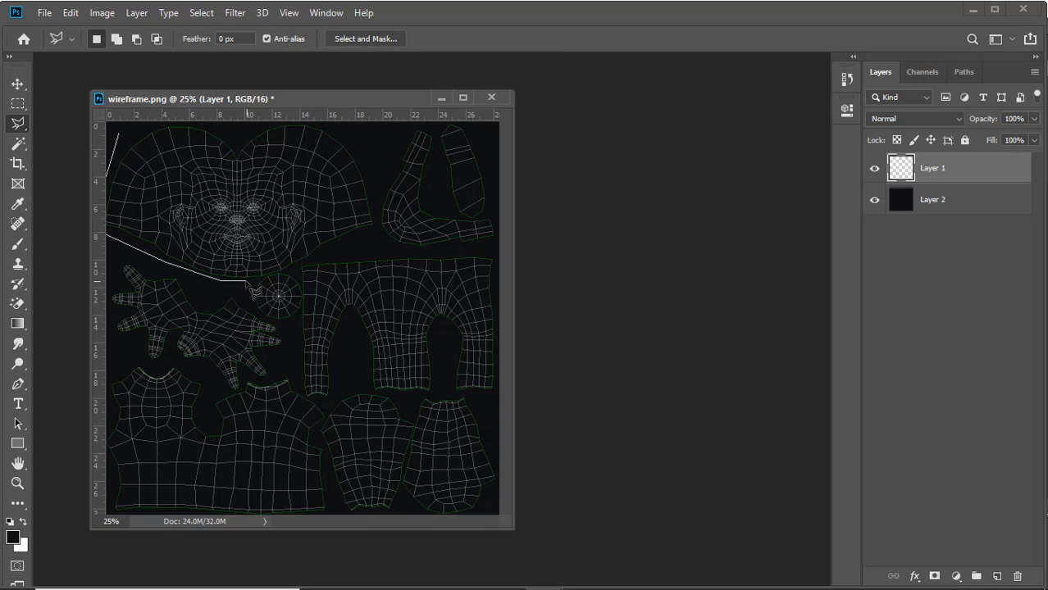
left_click(246, 281)
left_click(110, 246)
left_click(102, 294)
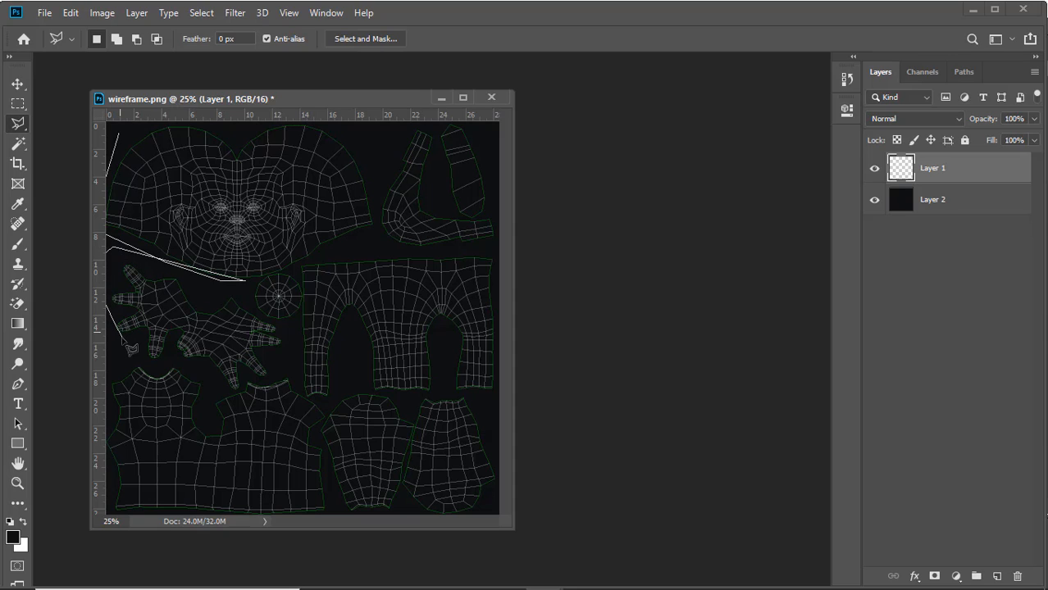
left_click(128, 348)
left_click(149, 358)
left_click(192, 362)
left_click(223, 390)
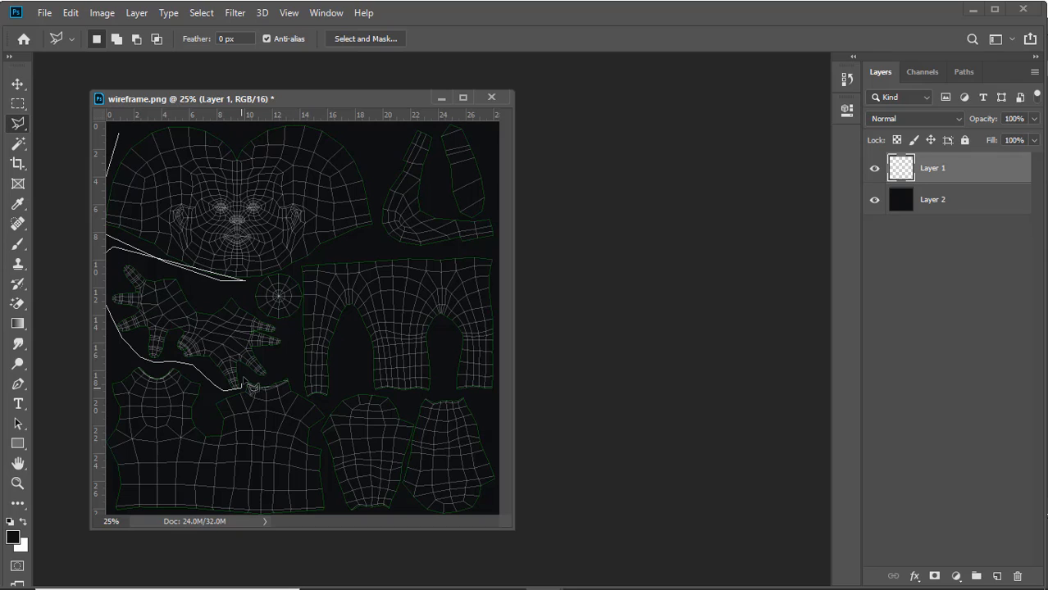
left_click(254, 384)
left_click(273, 374)
left_click(284, 343)
left_click(279, 324)
left_click(261, 313)
left_click(248, 277)
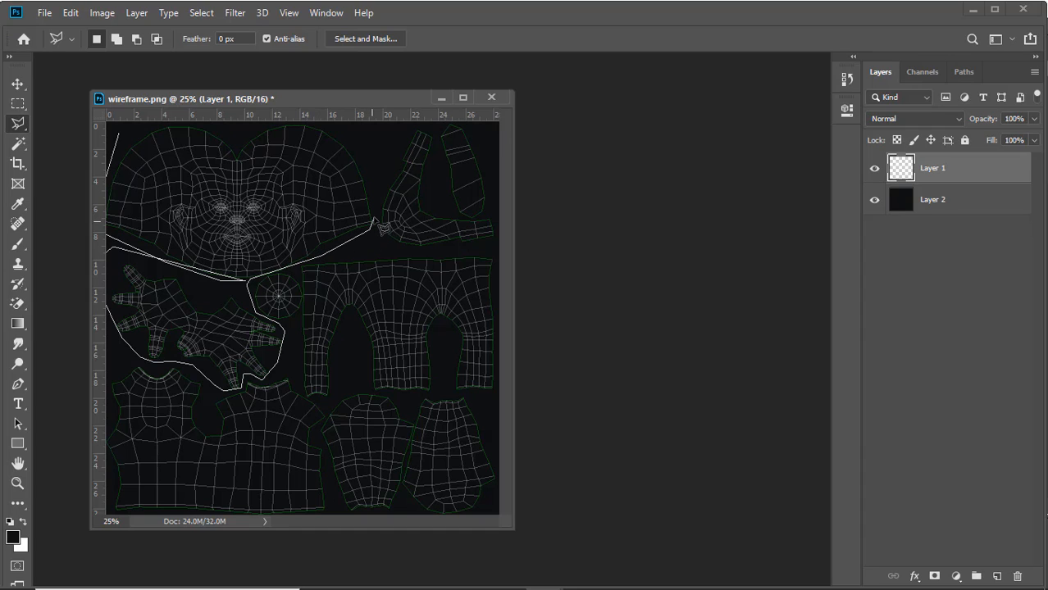
left_click(374, 223)
left_click(369, 120)
left_click(119, 117)
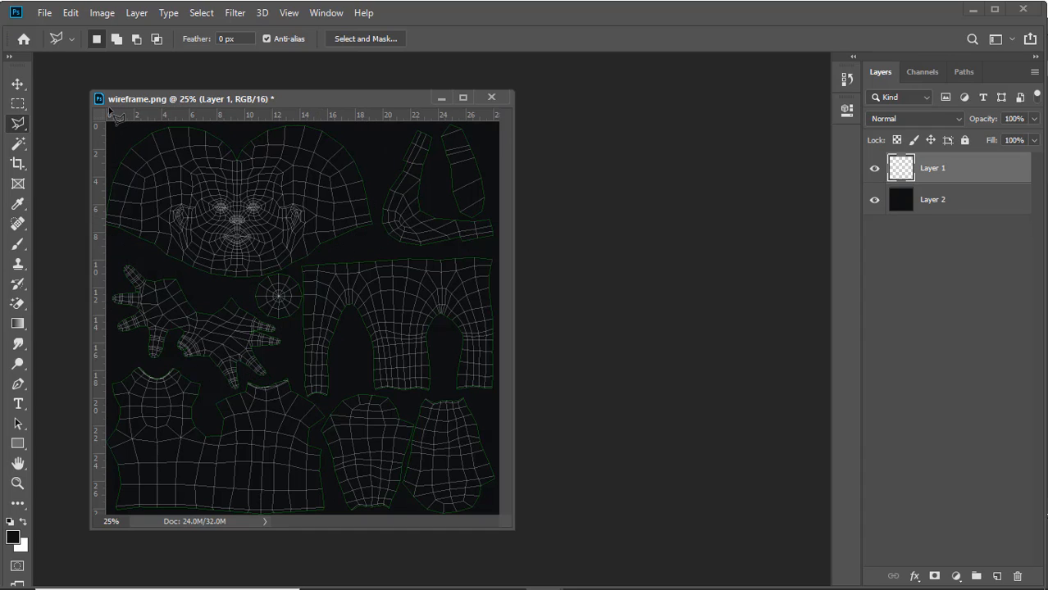
Add a new layer above the dark background layer and set the foreground colour to the peach skin tone eab094
left_click(943, 200)
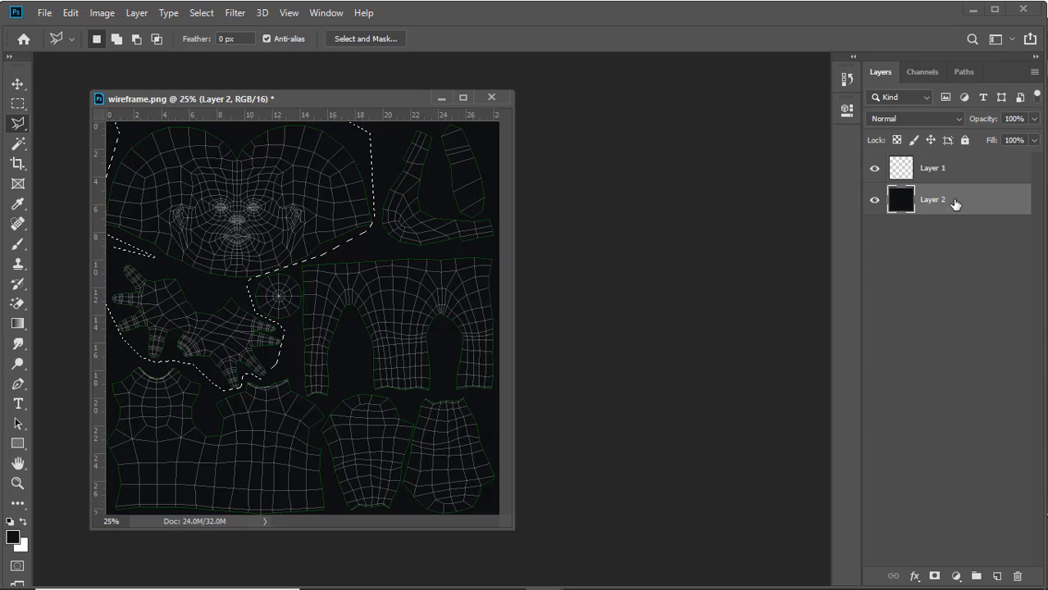
left_click(997, 576)
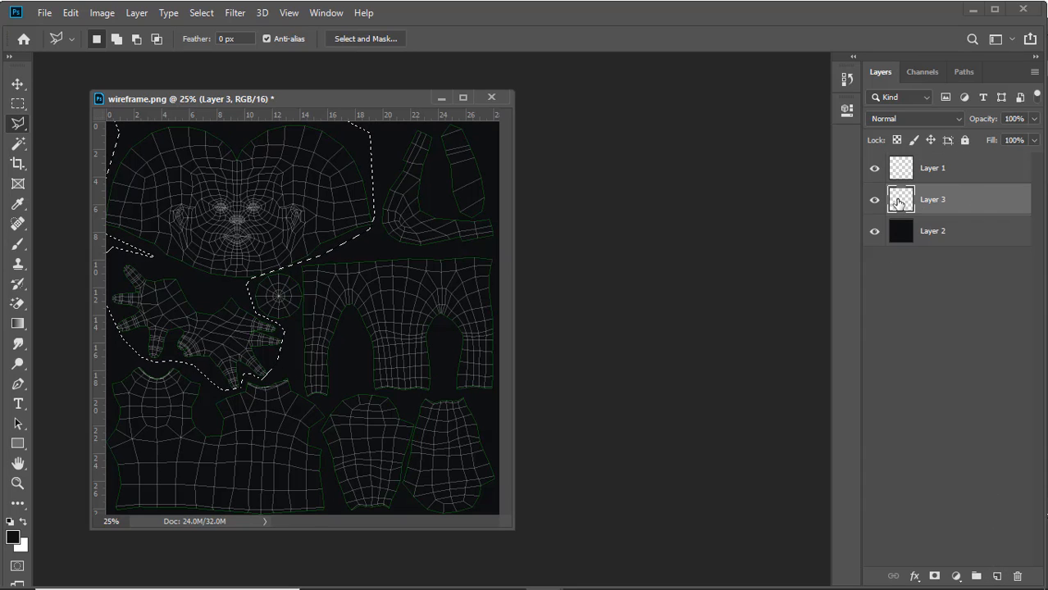
left_click(12, 537)
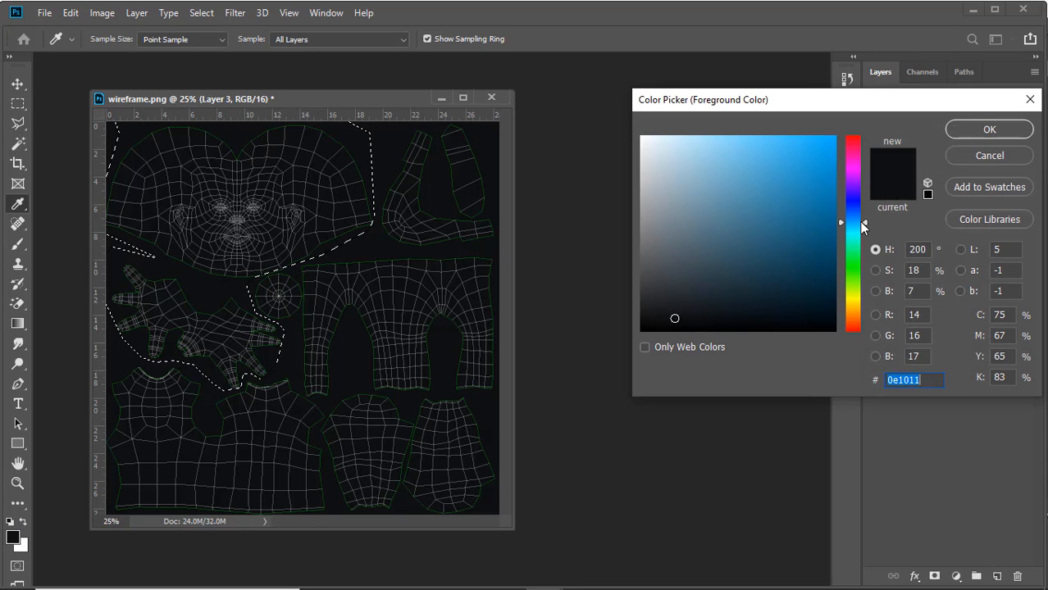
left_click(864, 315)
left_click_drag(712, 201, 735, 106)
left_click_drag(852, 316, 855, 323)
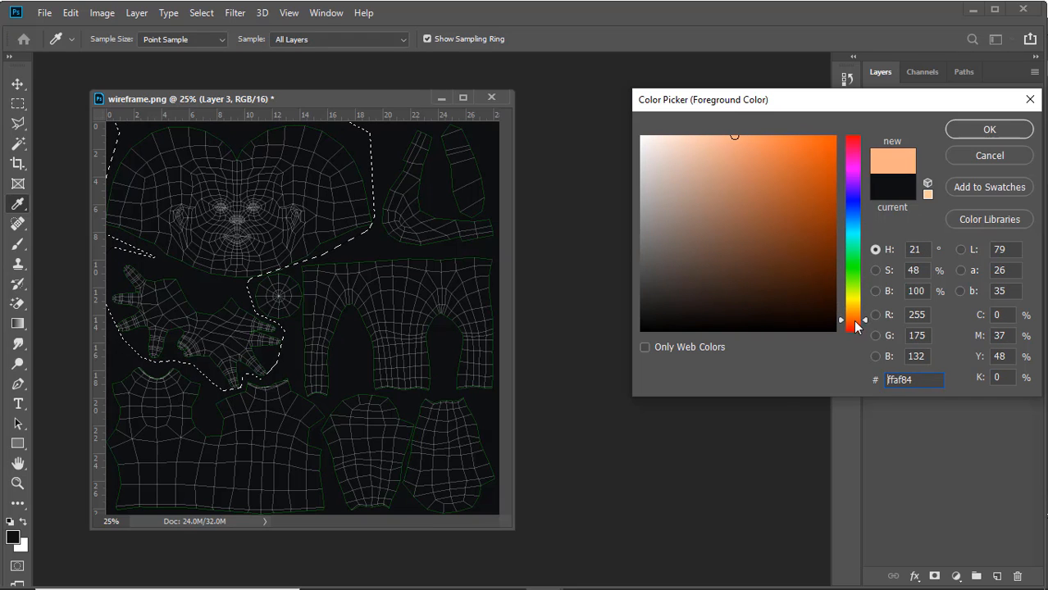
mouse_move(726, 201)
left_mouse_down()
mouse_move(717, 158)
mouse_move(700, 140)
mouse_move(711, 148)
left_mouse_up()
left_click(712, 152)
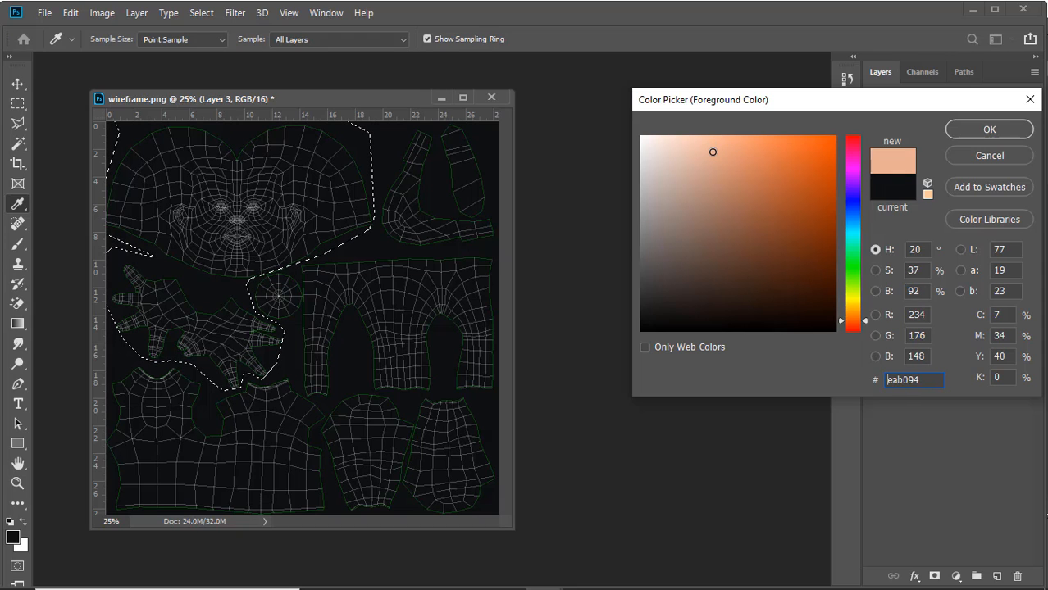
left_click(990, 129)
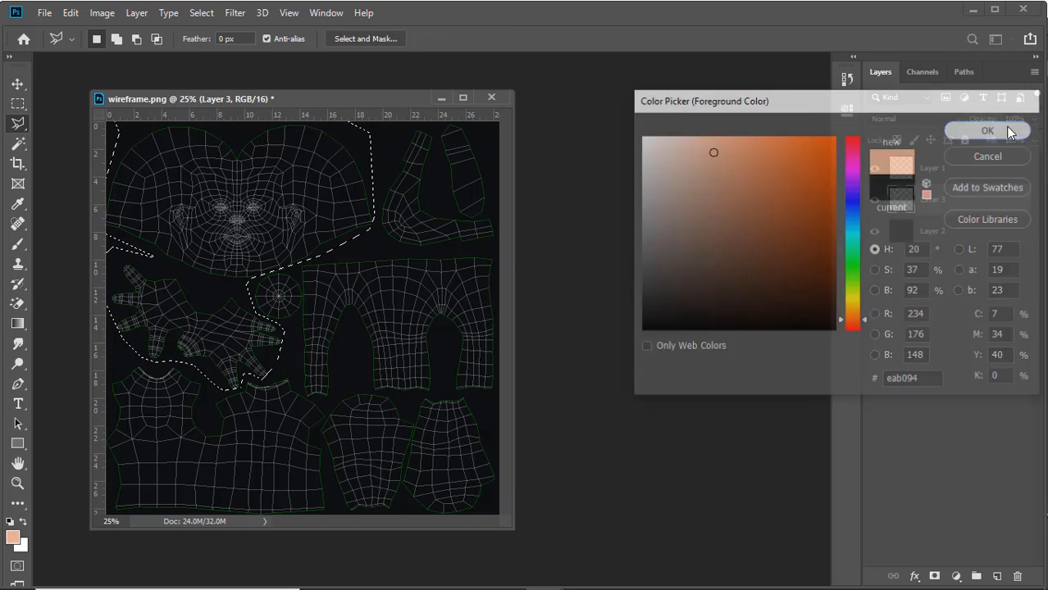
Fill the head and hands selection with the peach foreground colour and clear the selection
key("ctrl+BackSpace")
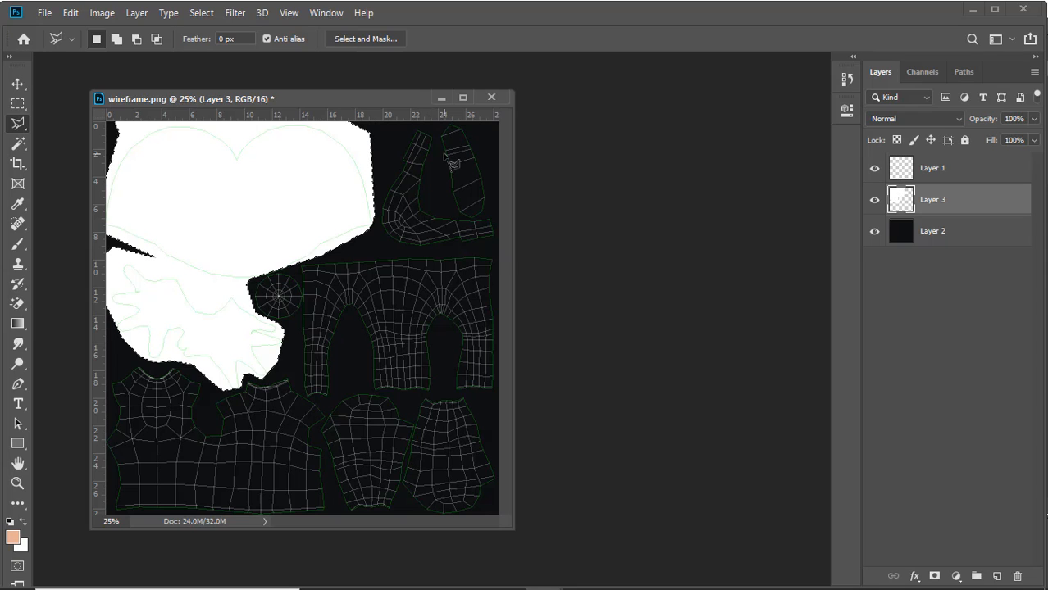
key("alt+BackSpace")
key("ctrl+d")
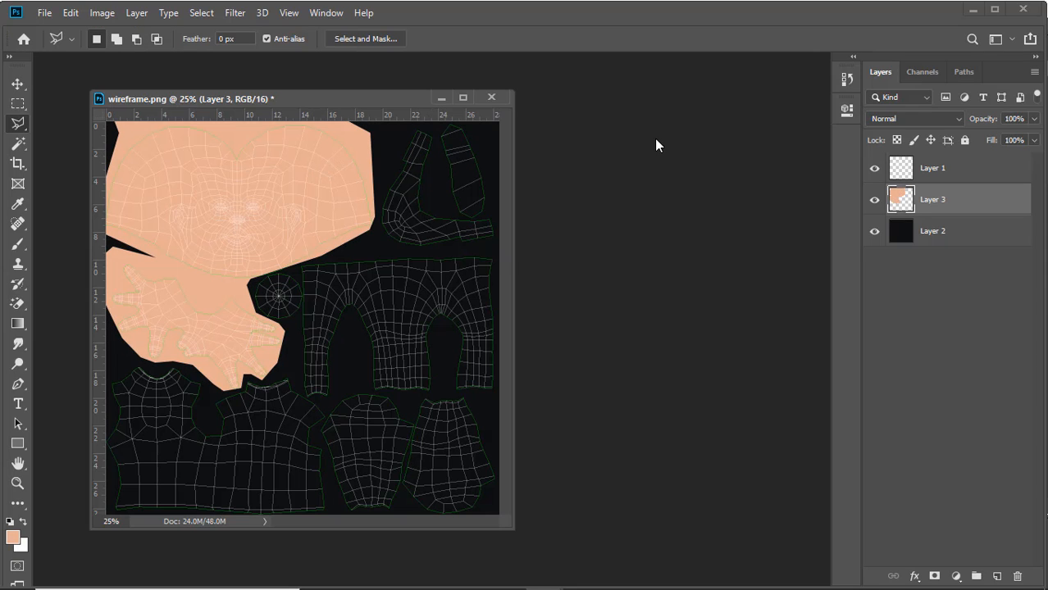
left_click(883, 168)
left_click(882, 168)
Add another layer below the wireframe layer and select the trousers shell with a rectangular marquee
left_click(997, 577)
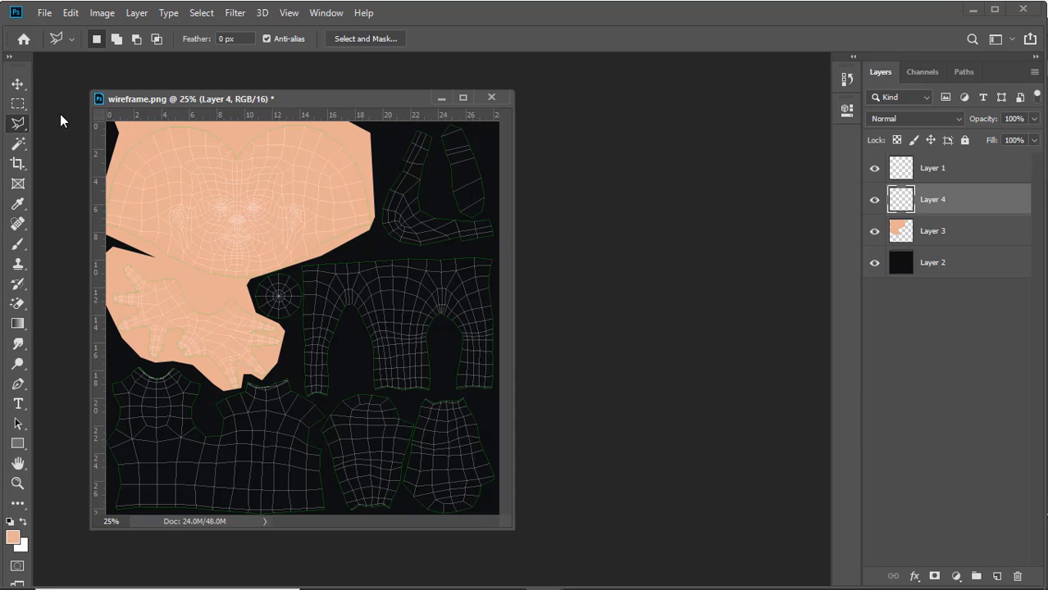
left_click(17, 104)
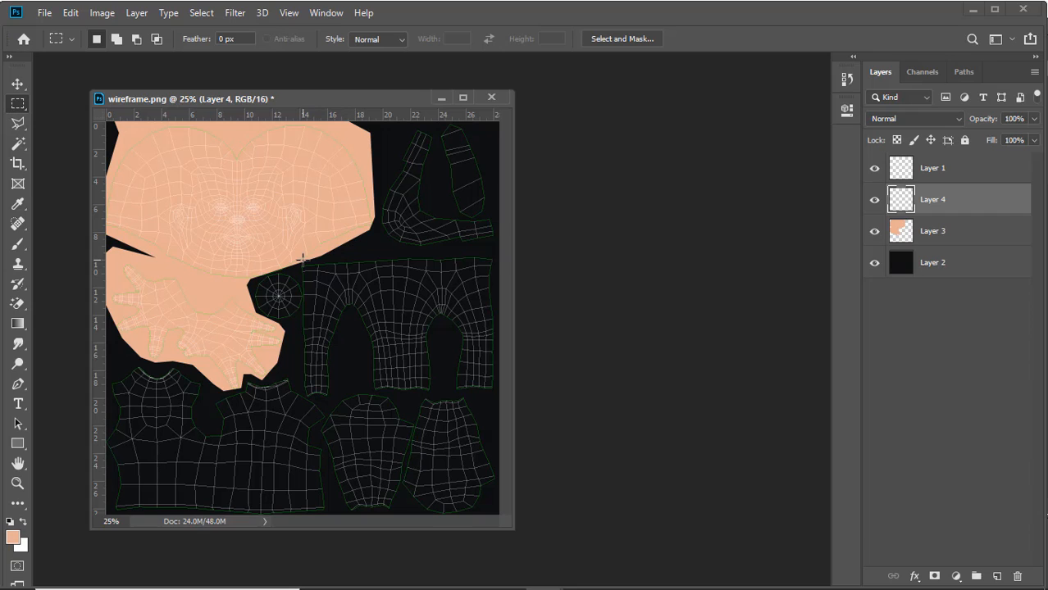
mouse_move(301, 263)
left_mouse_down()
mouse_move(487, 390)
mouse_move(524, 393)
left_mouse_up()
key("l")
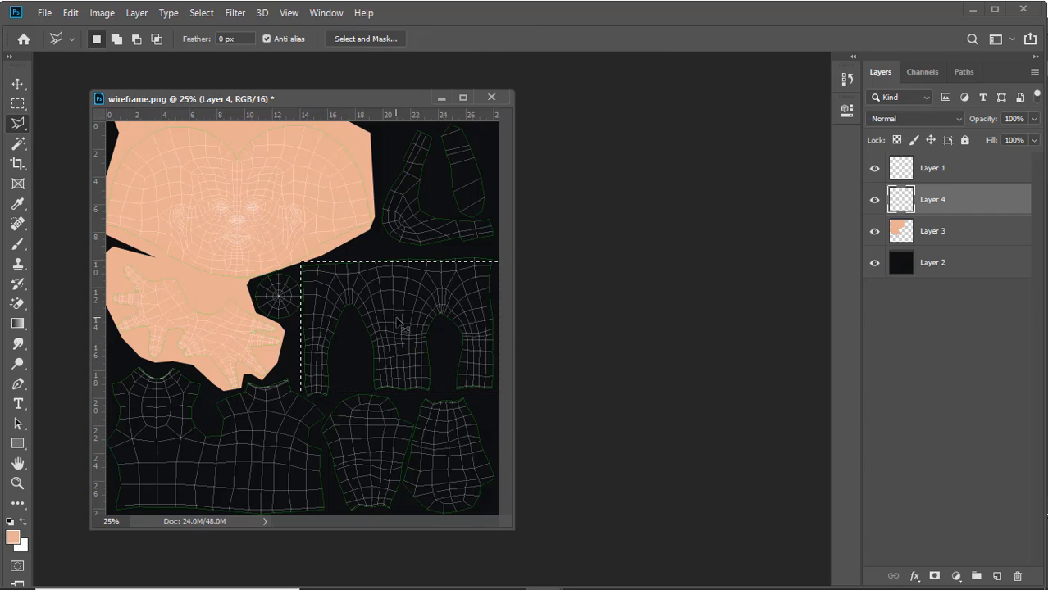
left_click_drag(402, 326, 386, 340, "ctrl")
key("Return")
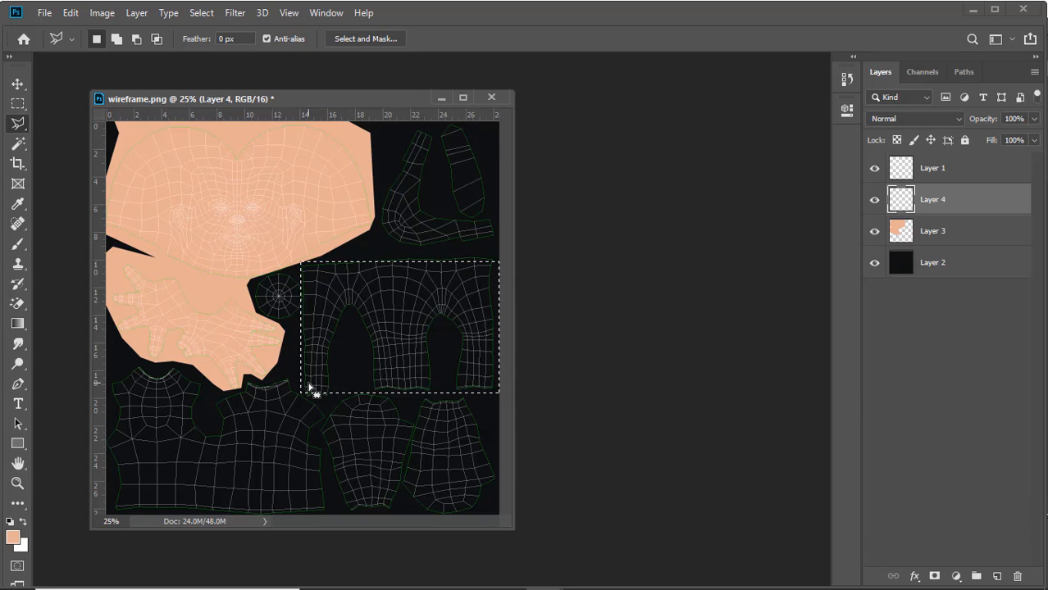
Extend the trousers selection with the Polygonal Lasso to include the protruding leg hem and the upper waist edge
key("shift")
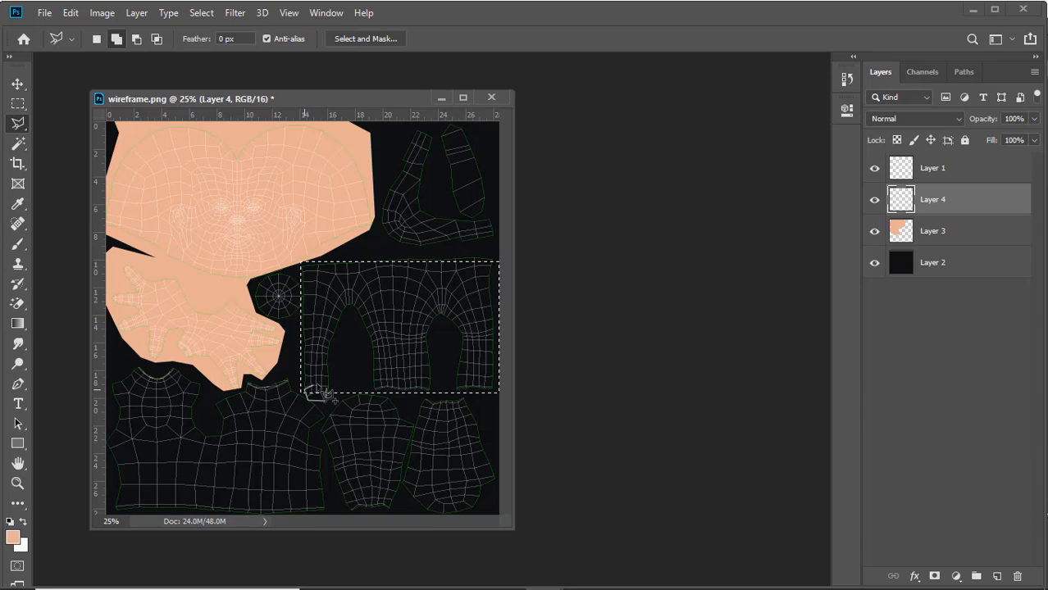
left_click(321, 384)
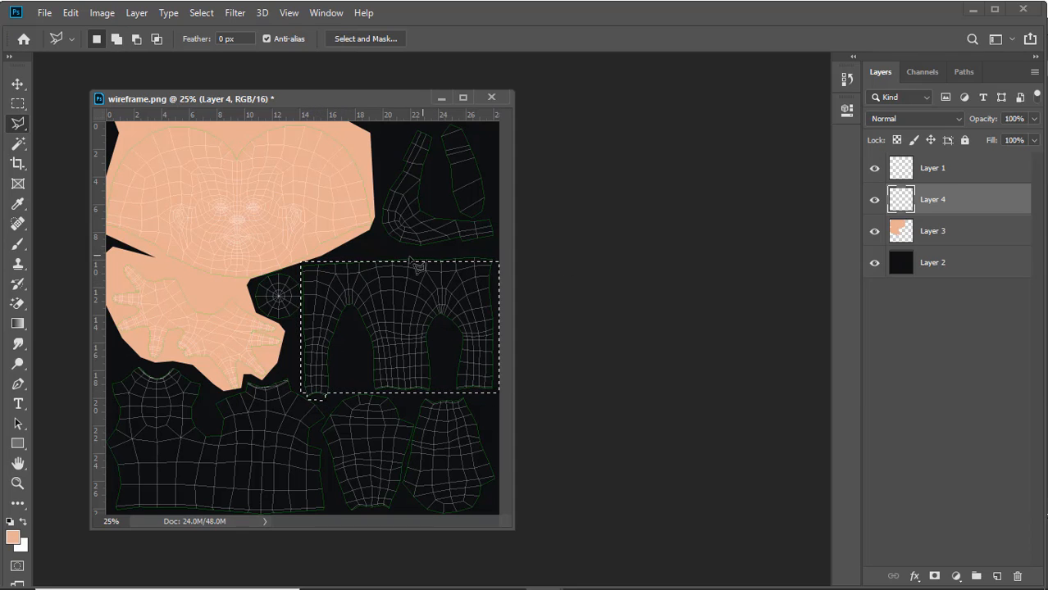
key("shift")
left_click(506, 257)
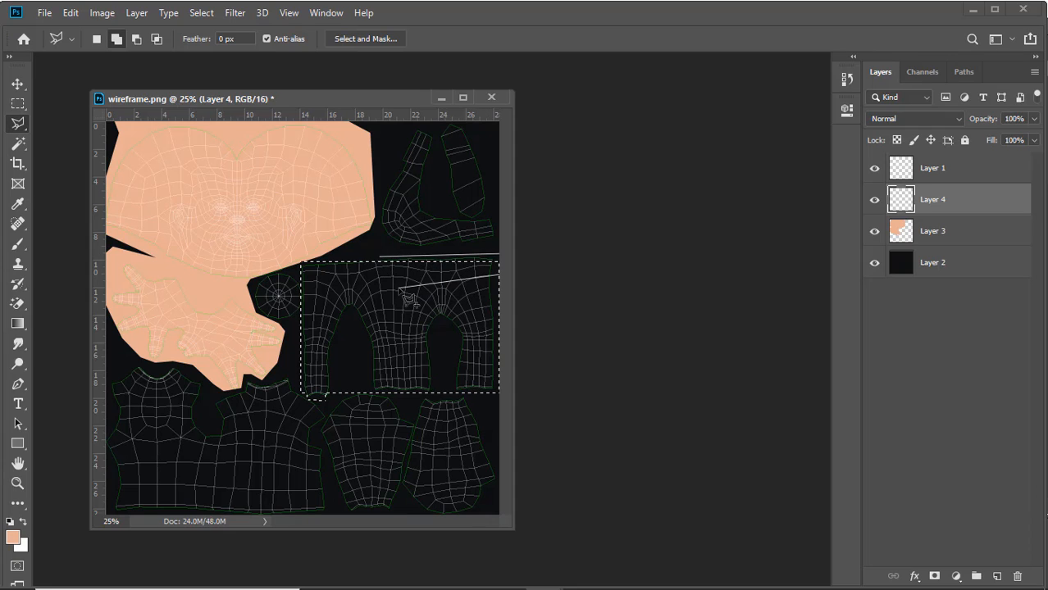
left_click(374, 262)
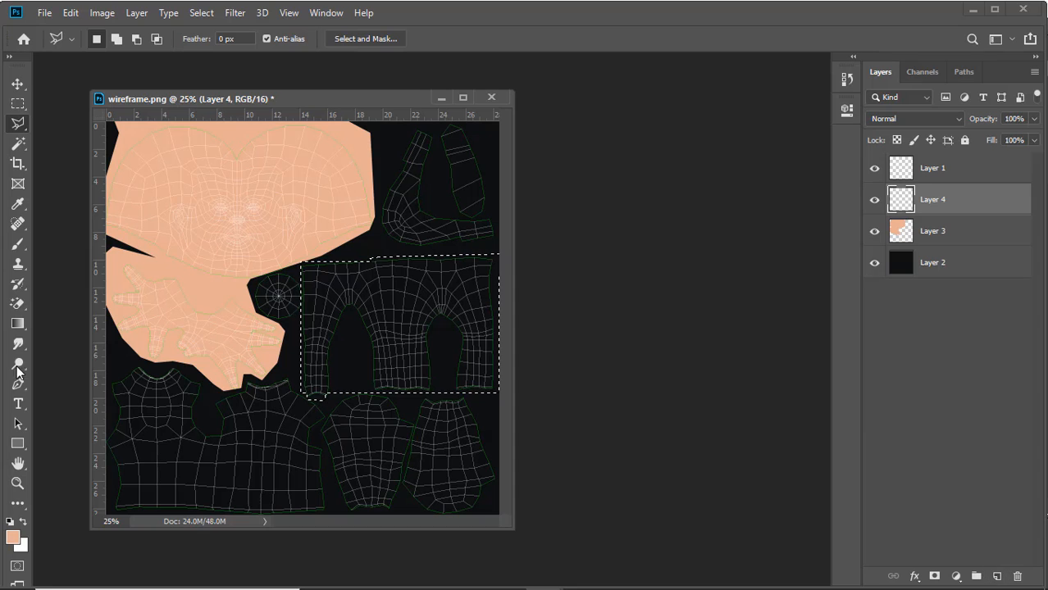
Fill the trousers selection with dark navy 051d2e and clear the selection
left_click(12, 537)
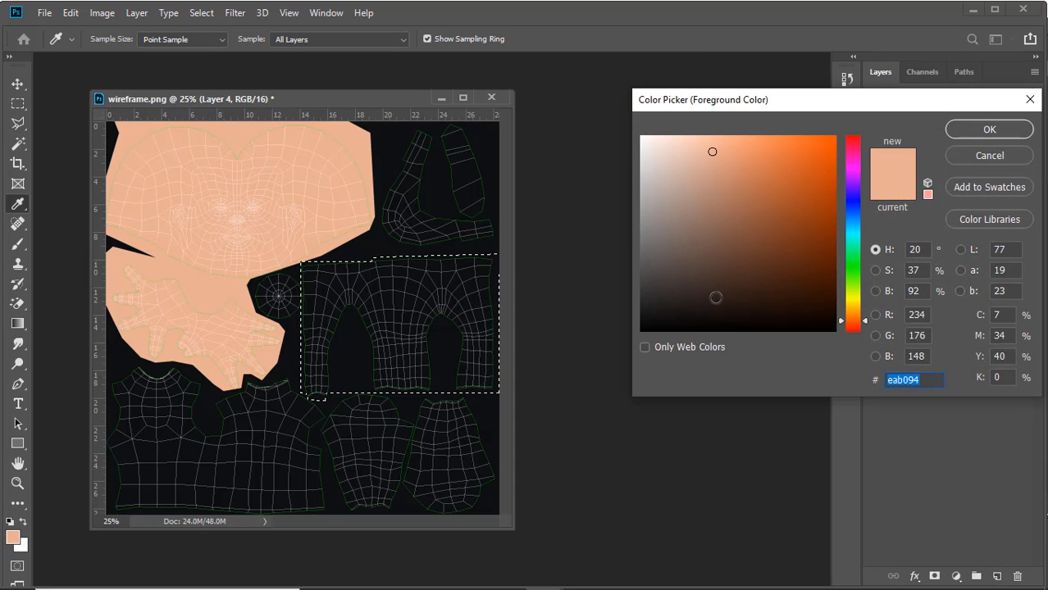
left_click_drag(716, 297, 792, 313)
mouse_move(858, 219)
left_mouse_down()
mouse_move(858, 193)
mouse_move(862, 225)
left_mouse_up()
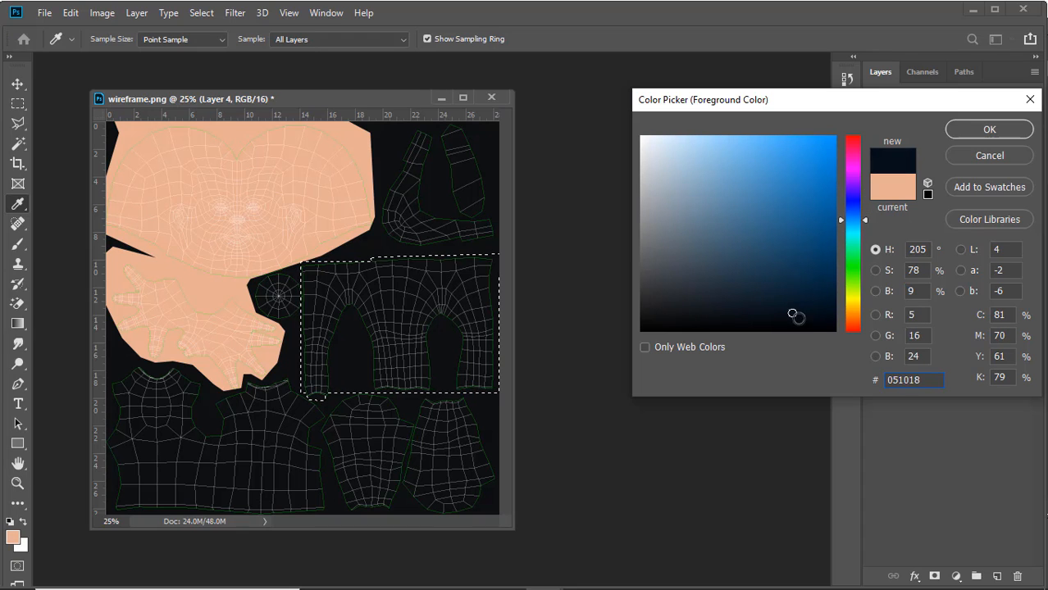
mouse_move(792, 314)
left_mouse_down()
mouse_move(785, 326)
mouse_move(793, 267)
mouse_move(817, 319)
mouse_move(808, 299)
mouse_move(823, 292)
mouse_move(811, 297)
left_mouse_up()
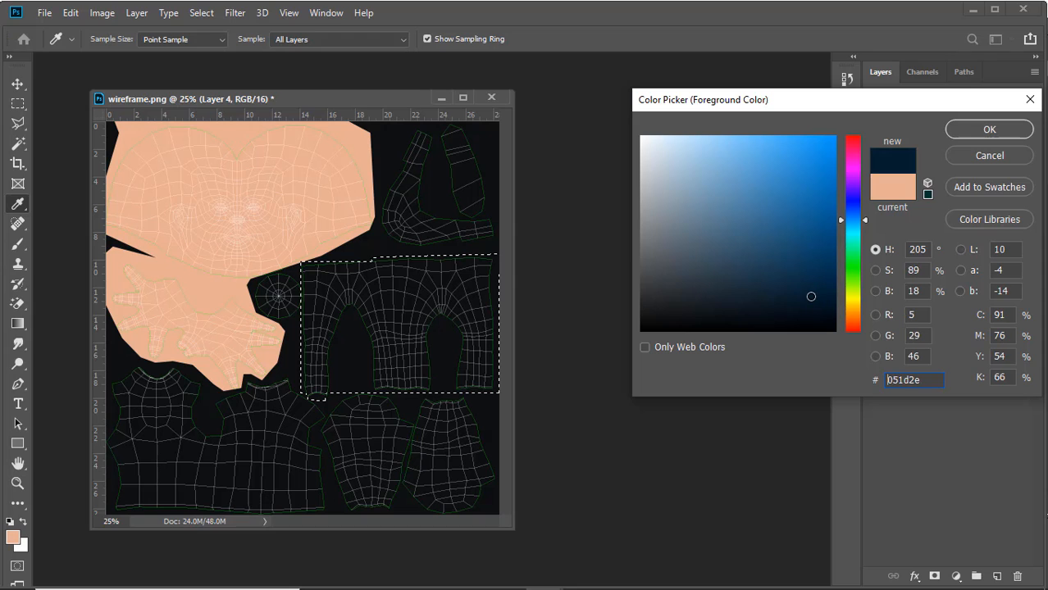
left_click(989, 131)
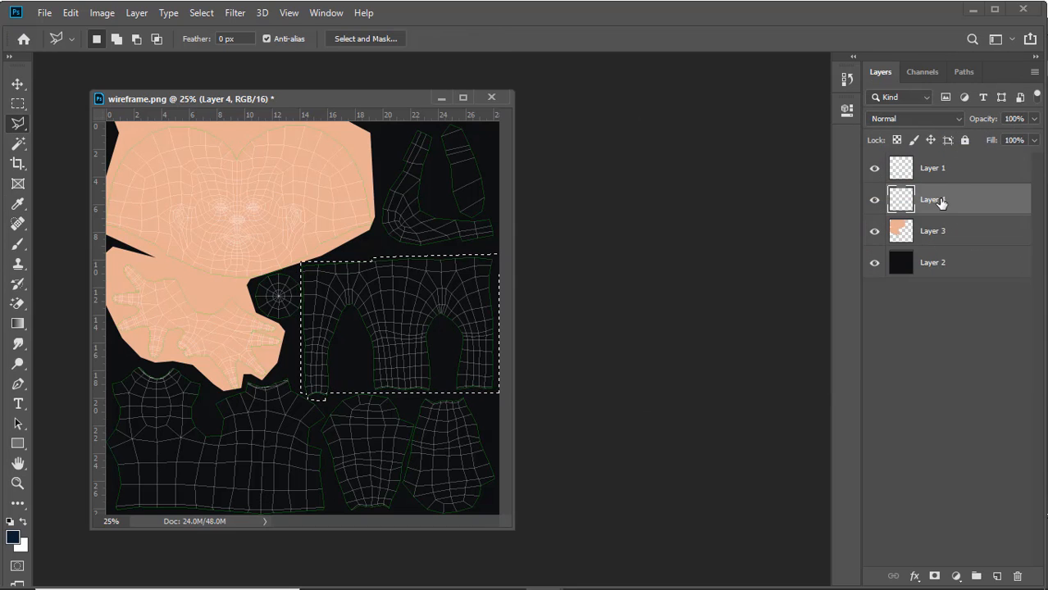
key("ctrl+BackSpace")
key("alt+BackSpace")
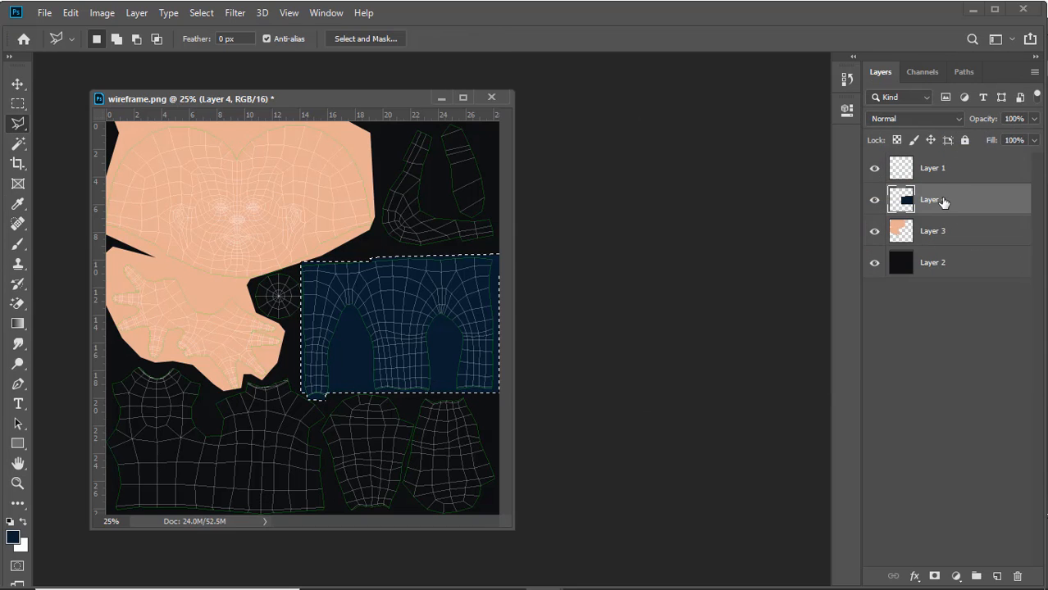
key("ctrl+d")
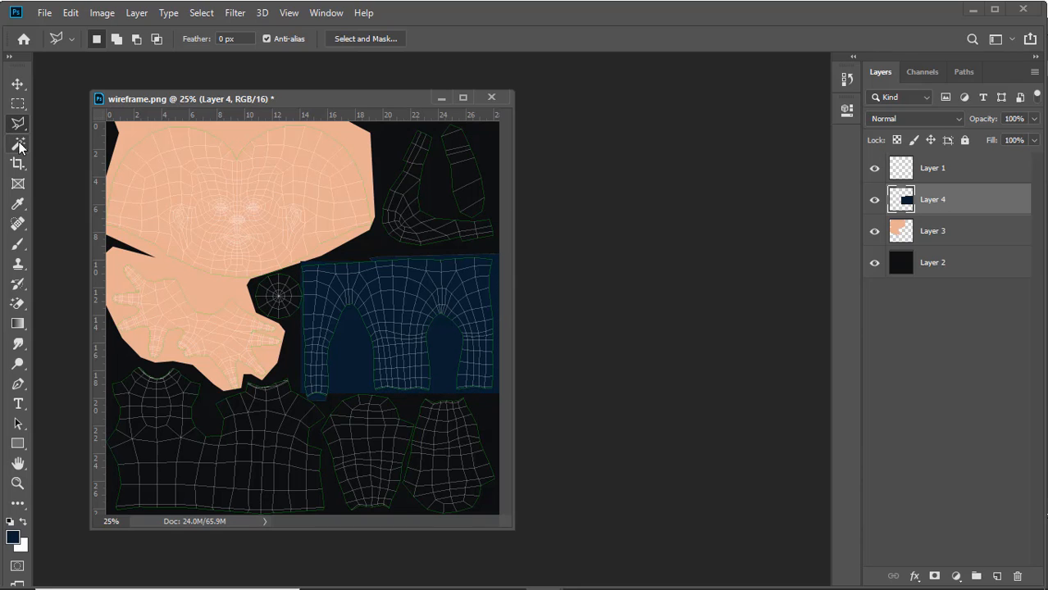
Outline the shirt body and both sleeve shells together with one Polygonal Lasso selection reaching past the canvas edges
left_click(153, 371)
left_click(121, 359)
left_click(100, 377)
left_click(91, 523)
left_click(552, 547)
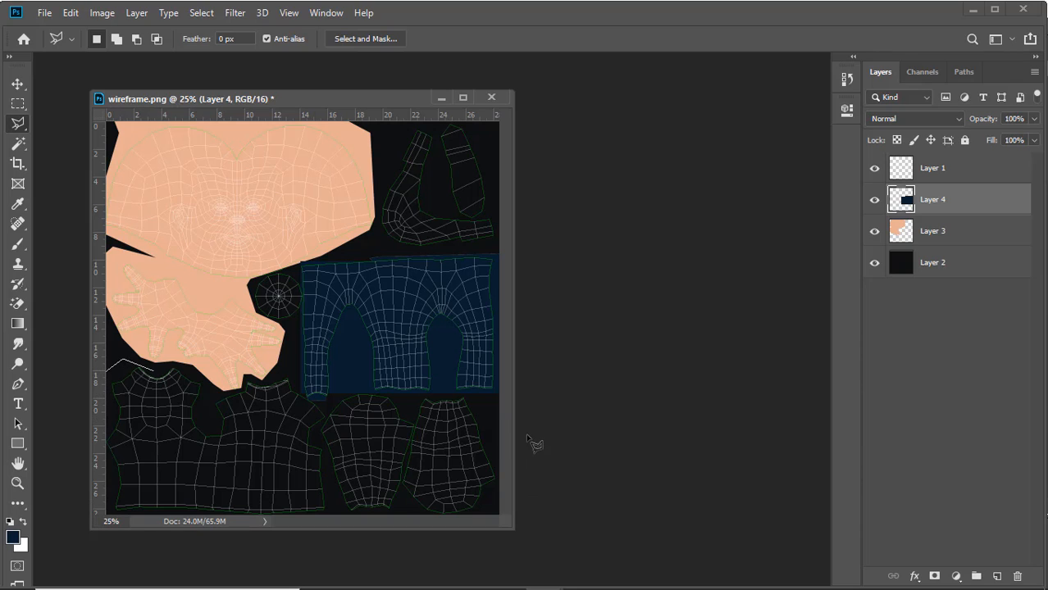
left_click(525, 435)
left_click(490, 404)
left_click(465, 398)
left_click(412, 401)
left_click(380, 398)
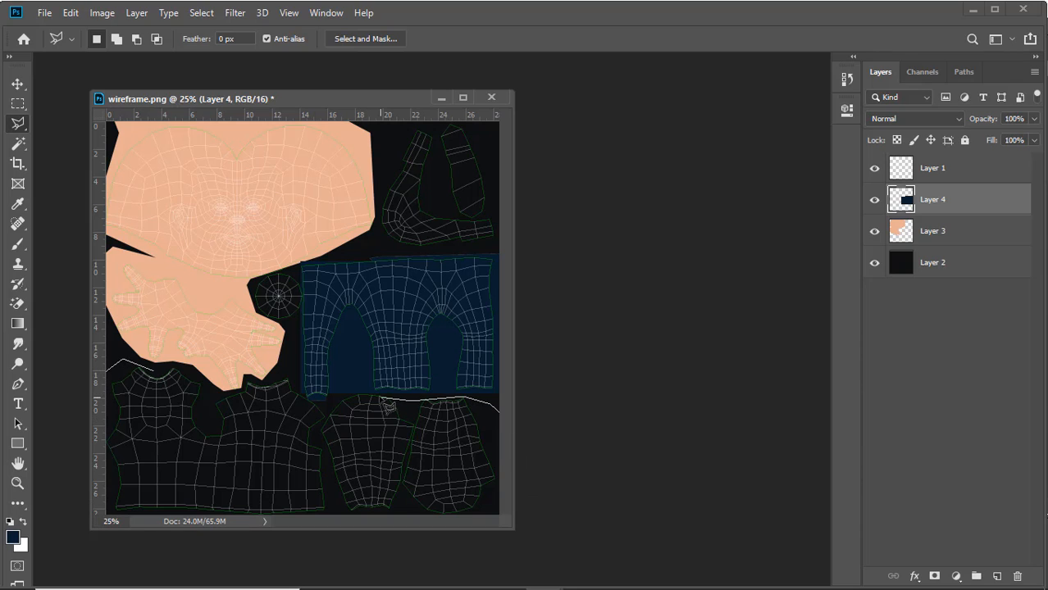
left_click(341, 395)
left_click(325, 406)
left_click(293, 371)
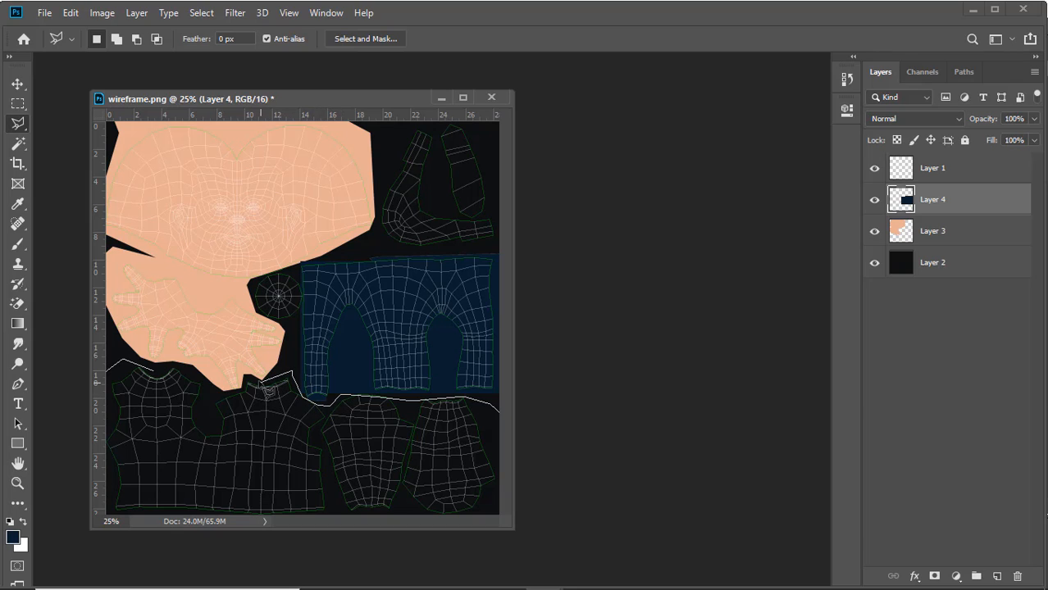
left_click(252, 379)
left_click(244, 388)
left_click(217, 398)
left_click(193, 374)
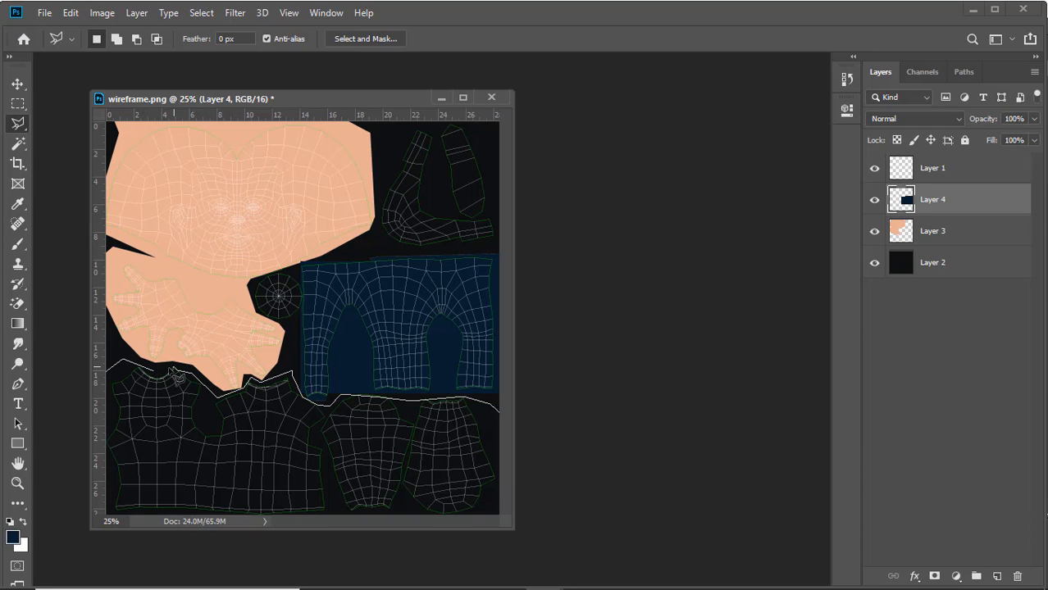
left_click(173, 367)
left_click(153, 370)
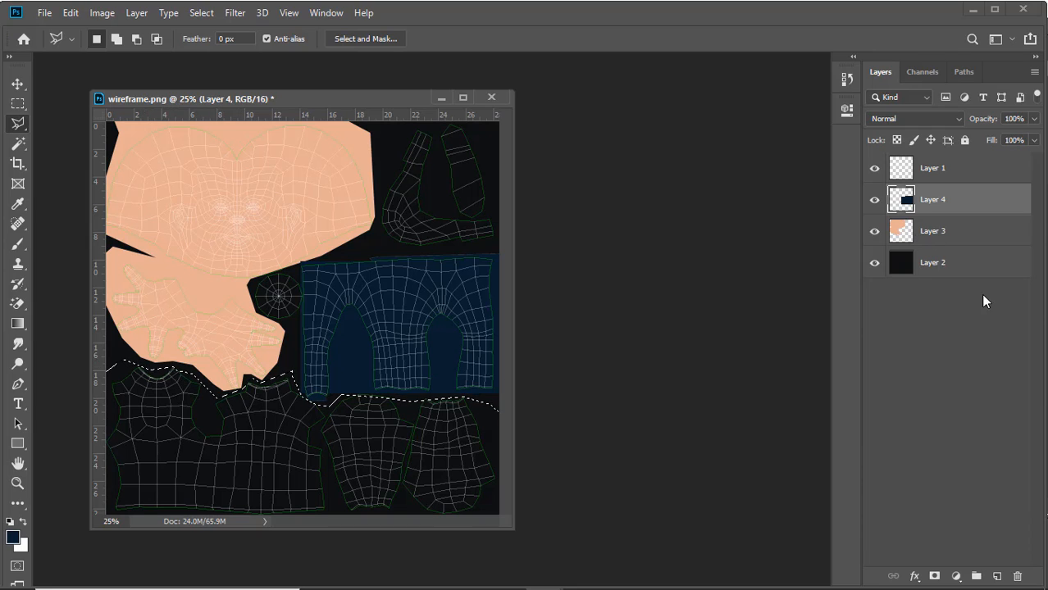
Add a new layer above the trousers layer, fill the shirt and sleeves selection with medium blue, and deselect
left_click(997, 576)
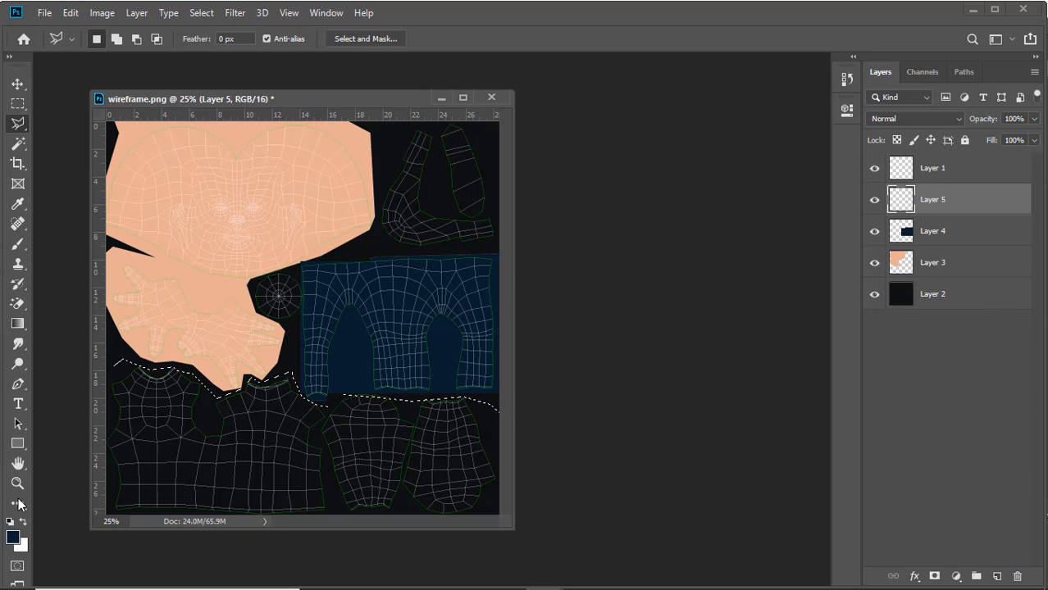
left_click(13, 537)
mouse_move(786, 168)
left_mouse_down()
mouse_move(757, 96)
mouse_move(747, 227)
mouse_move(749, 191)
mouse_move(762, 218)
left_mouse_up()
left_click(972, 129)
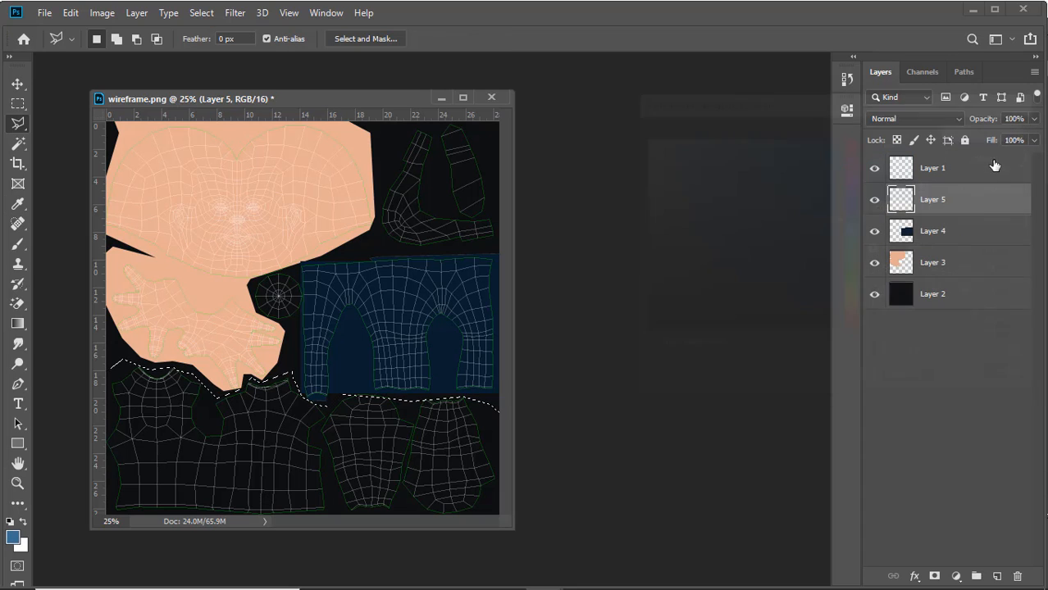
key("alt+BackSpace")
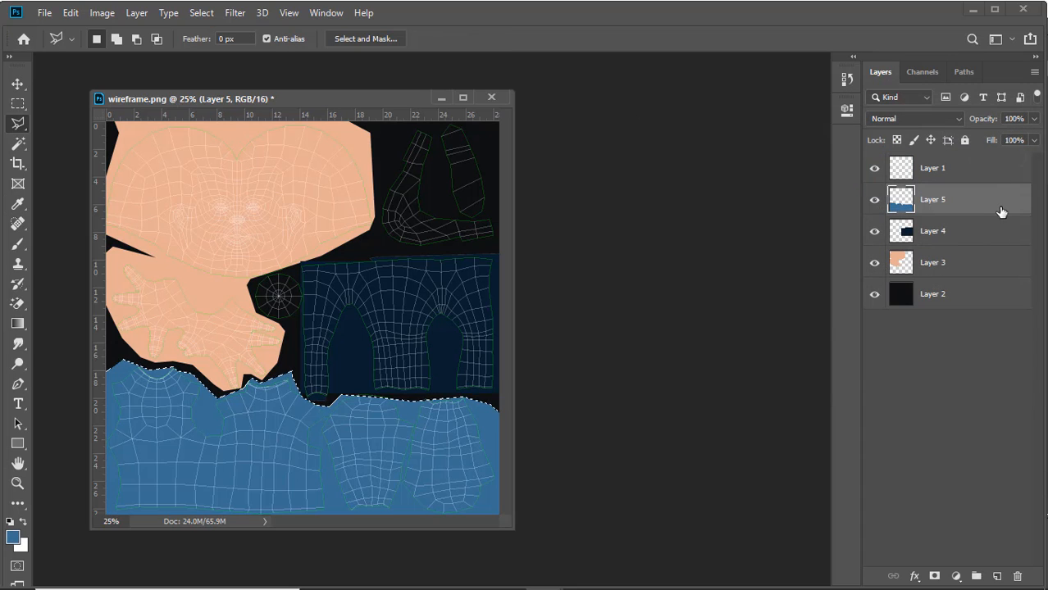
key("ctrl+d")
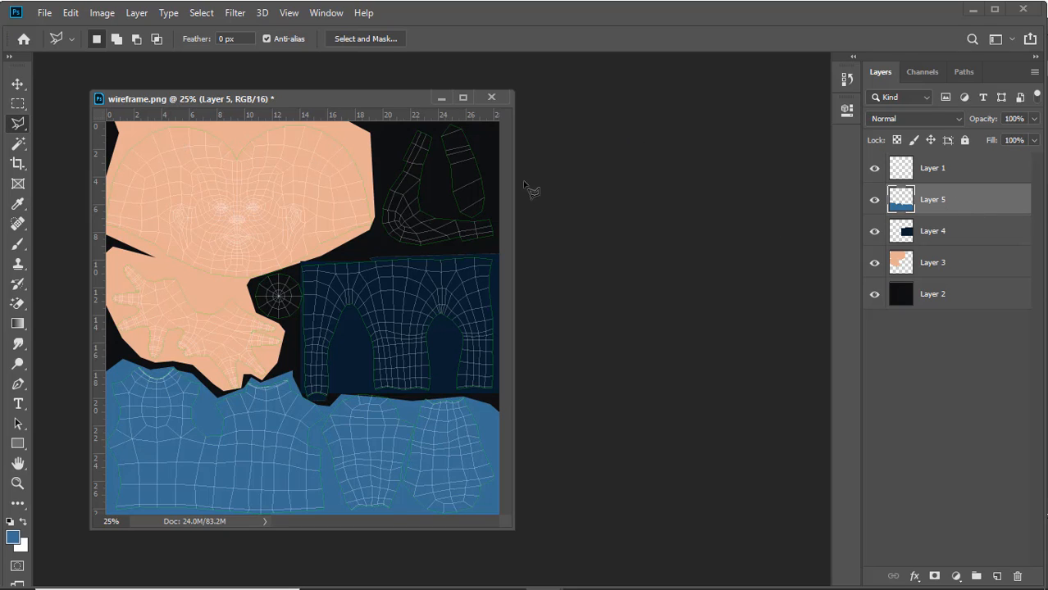
Toggle the visibility of the shirt and trousers colour layers to check which shells each one covers
left_click(874, 200)
left_click(875, 200)
left_click(874, 199)
left_click(874, 199)
left_click(874, 232)
Toggle the wireframe layer on and off to compare the colour fills with the UV shells, leaving it hidden
left_click(875, 168)
left_click(874, 168)
left_click(875, 168)
left_click(875, 168)
left_click(875, 168)
left_click(875, 168)
left_click(874, 168)
left_click(874, 168)
left_click(874, 168)
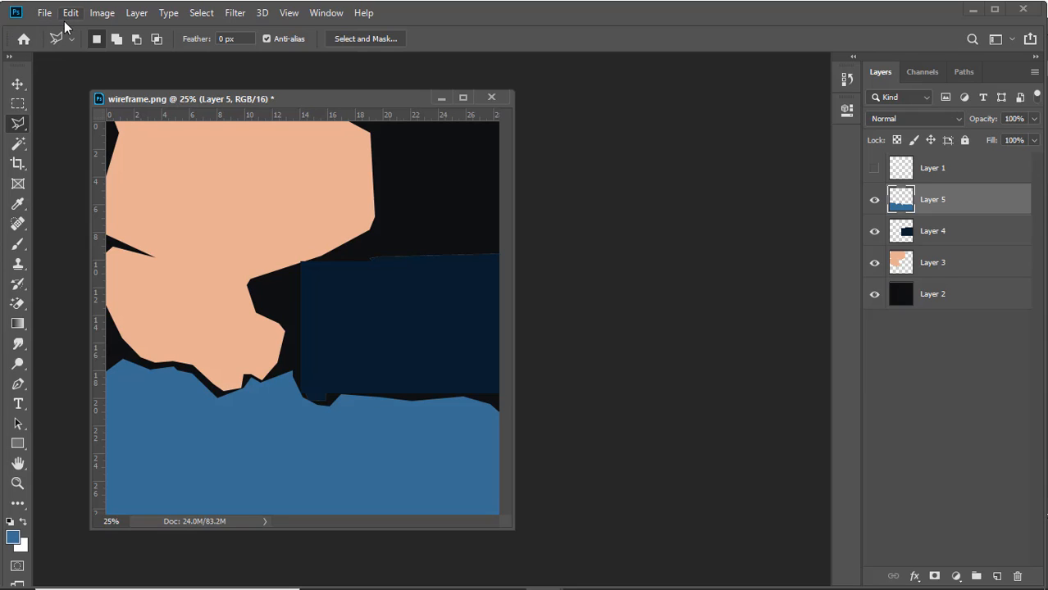
Convert the RGB document to 8 bits per channel
left_click(99, 14)
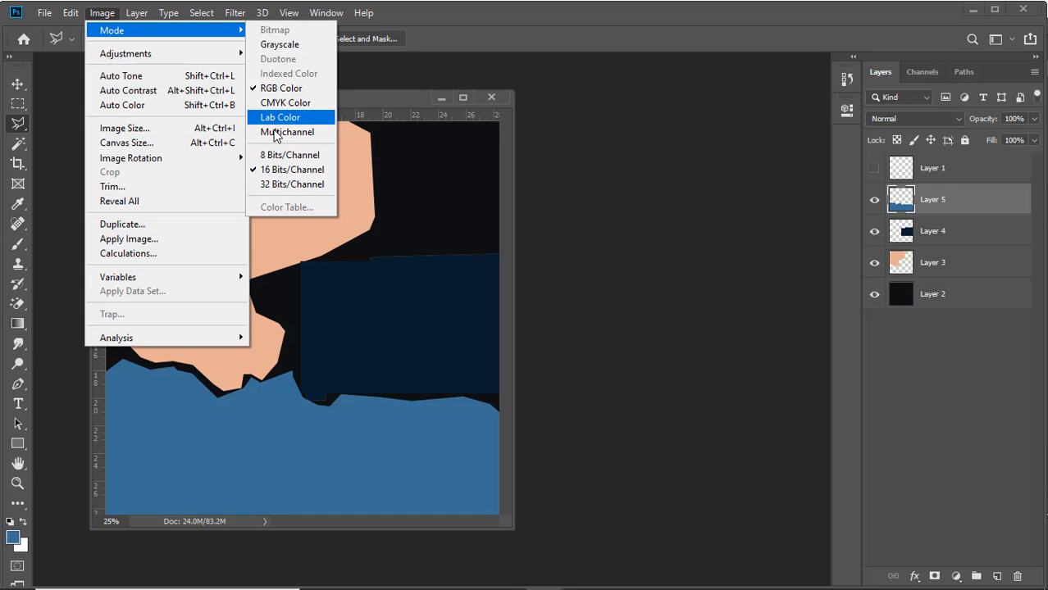
mouse_move(117, 33)
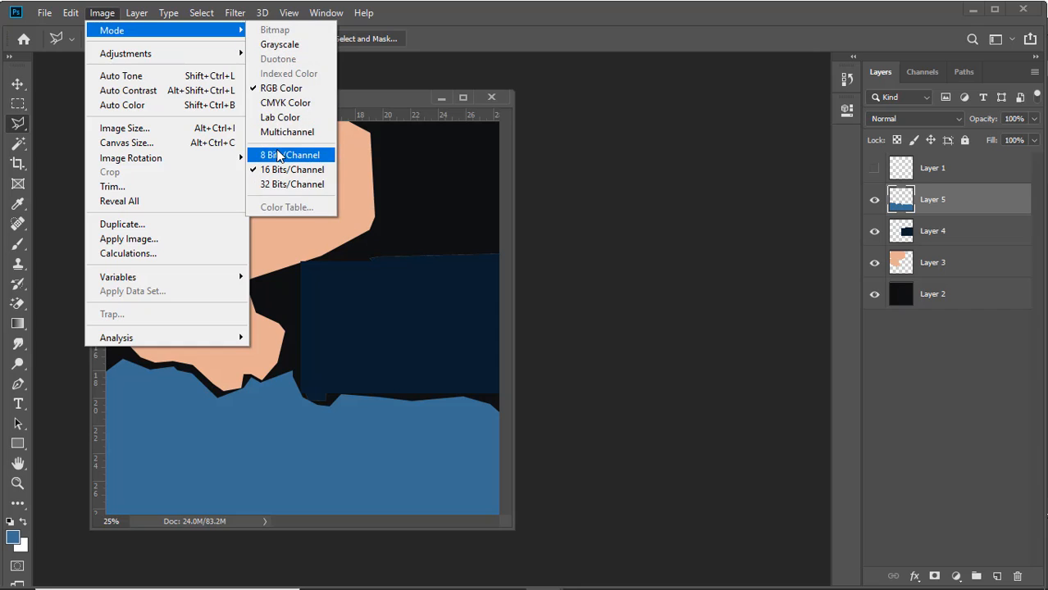
left_click(277, 155)
Save the layered document in Documents as a Photoshop file named karakter
left_click(44, 14)
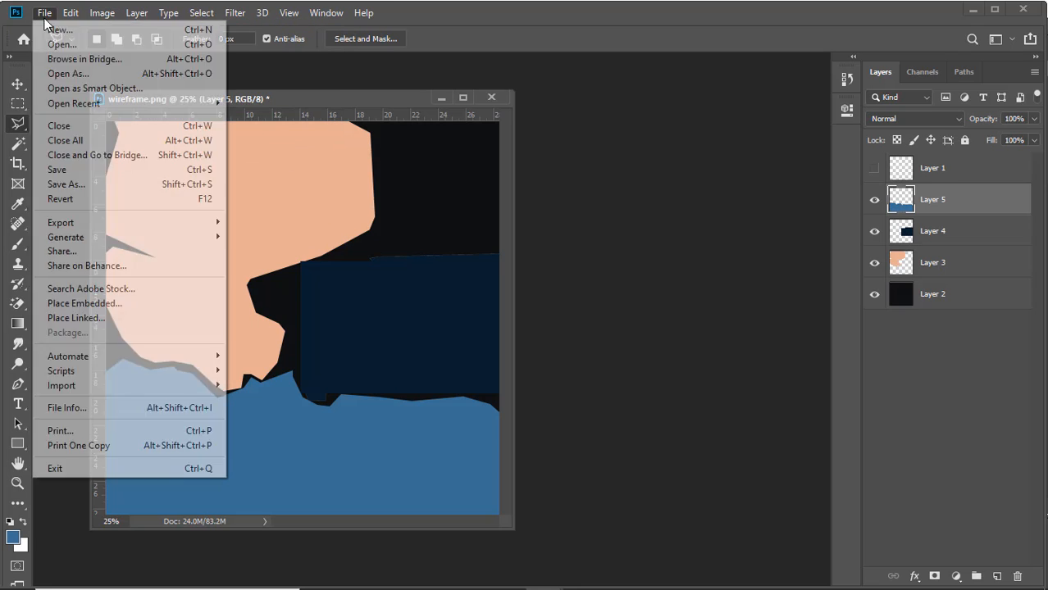
left_click(71, 181)
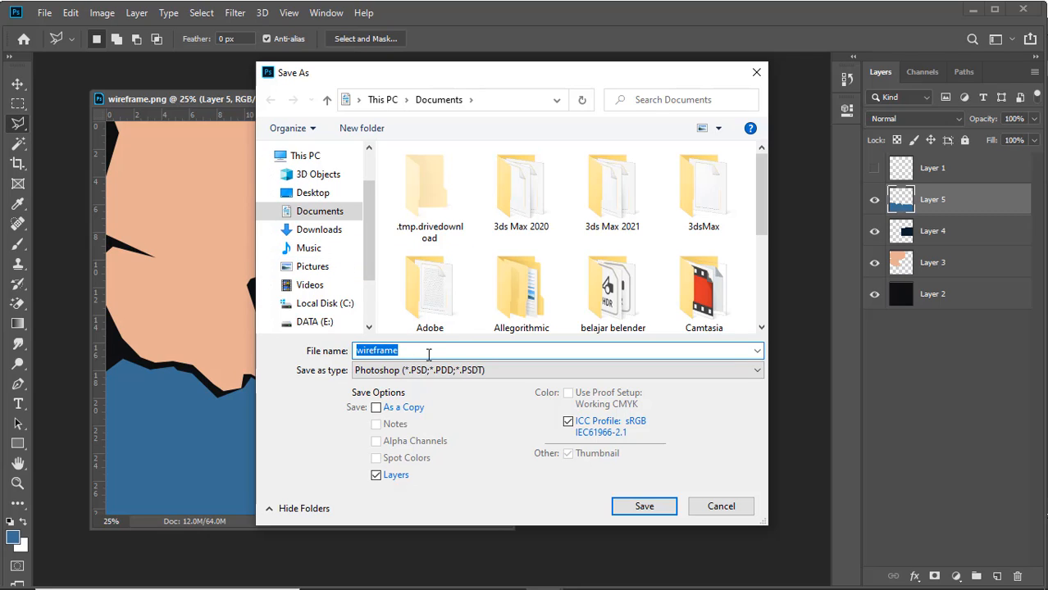
type("kara")
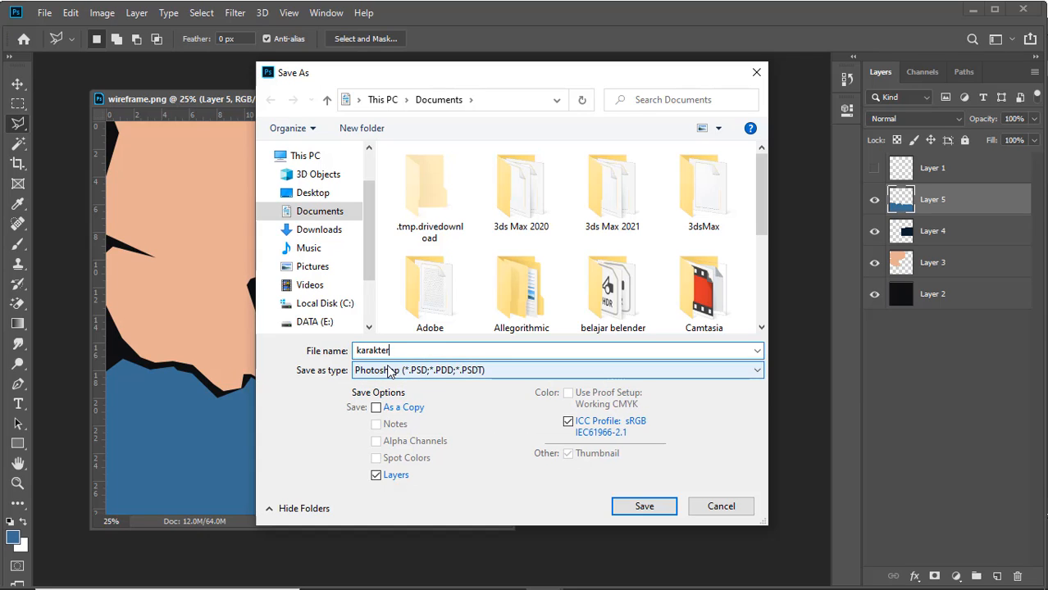
type("kter")
left_click(645, 505)
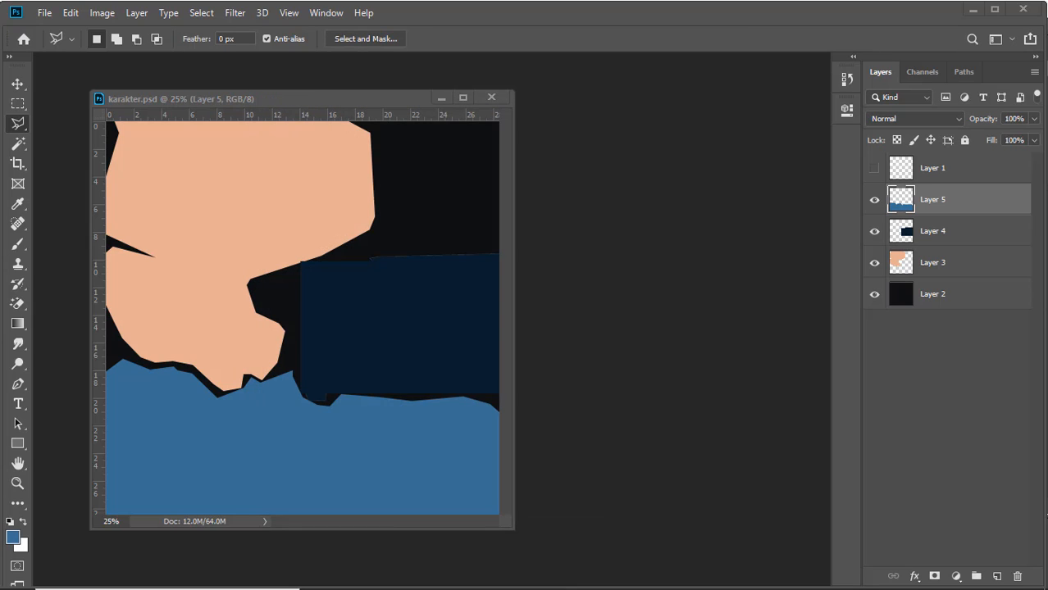
Switch to 3ds Max, close the Render Map window, and convert the six selected character objects to Editable Poly
left_click(8, 578)
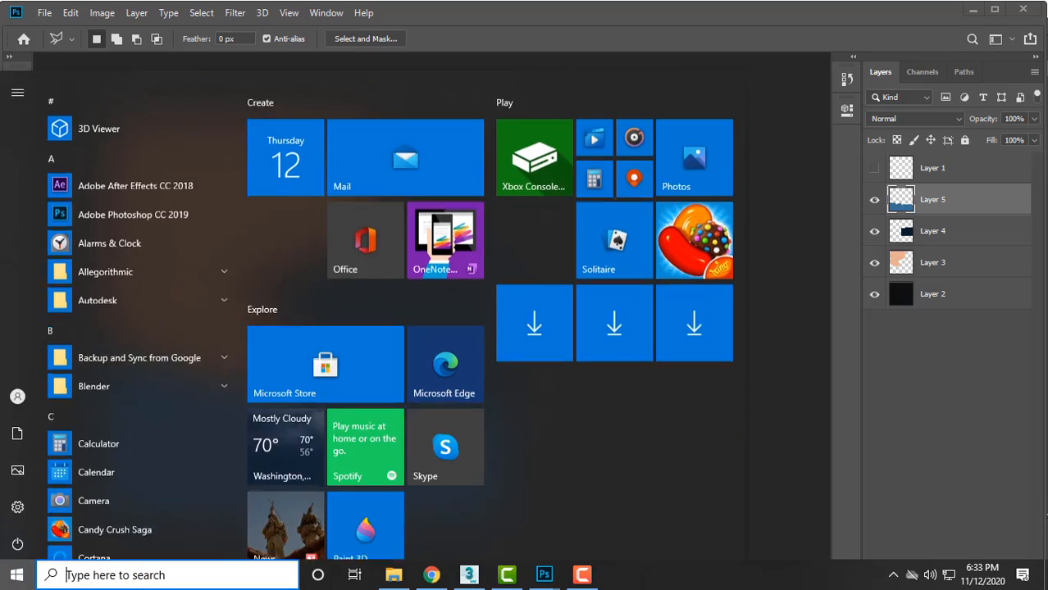
left_click(469, 577)
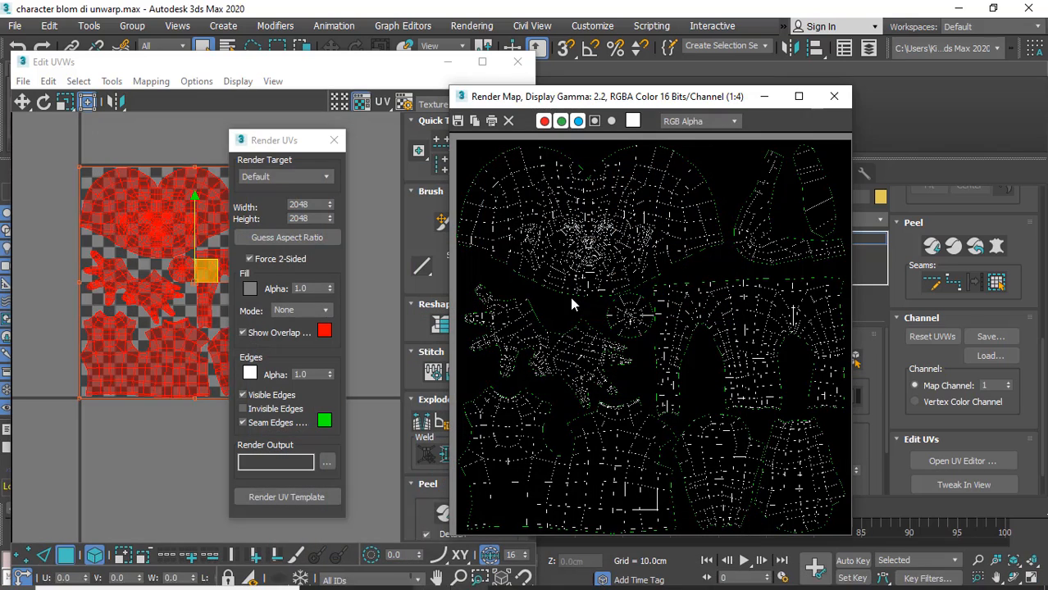
left_click(835, 95)
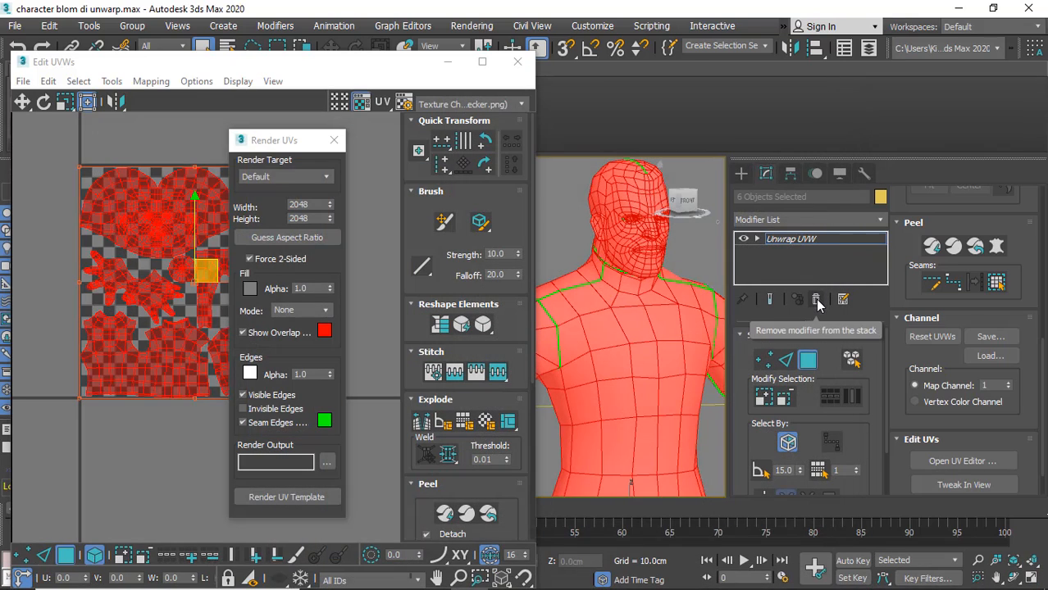
right_click(614, 246)
mouse_move(710, 409)
left_click(775, 415)
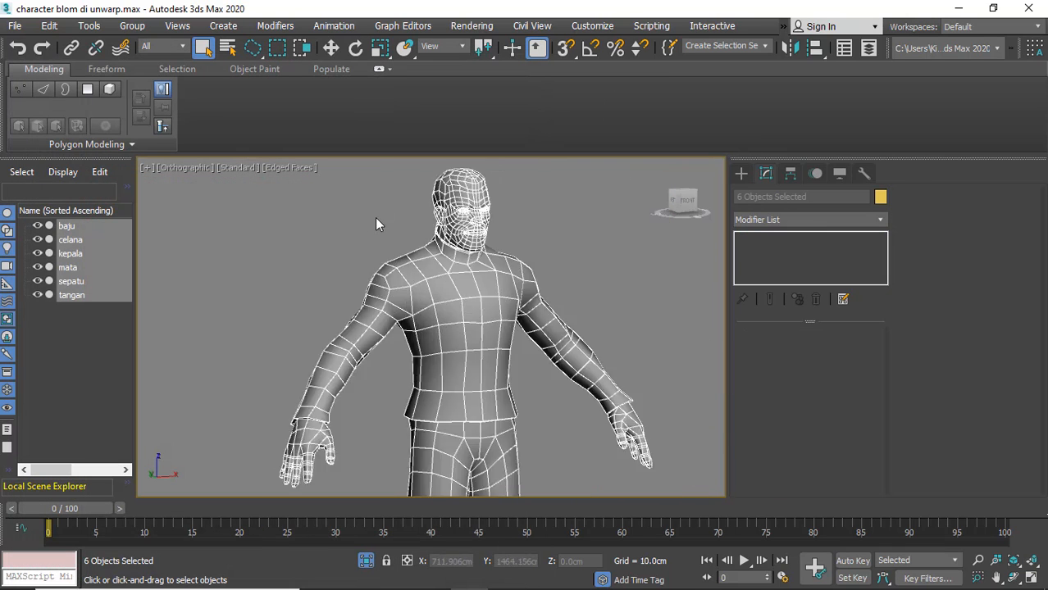
Try moving the trousers object about 10.71 cm along X to test that it is separate, and undo the move
scroll(375, 218, "down", 2)
left_click(552, 255)
left_click(443, 291)
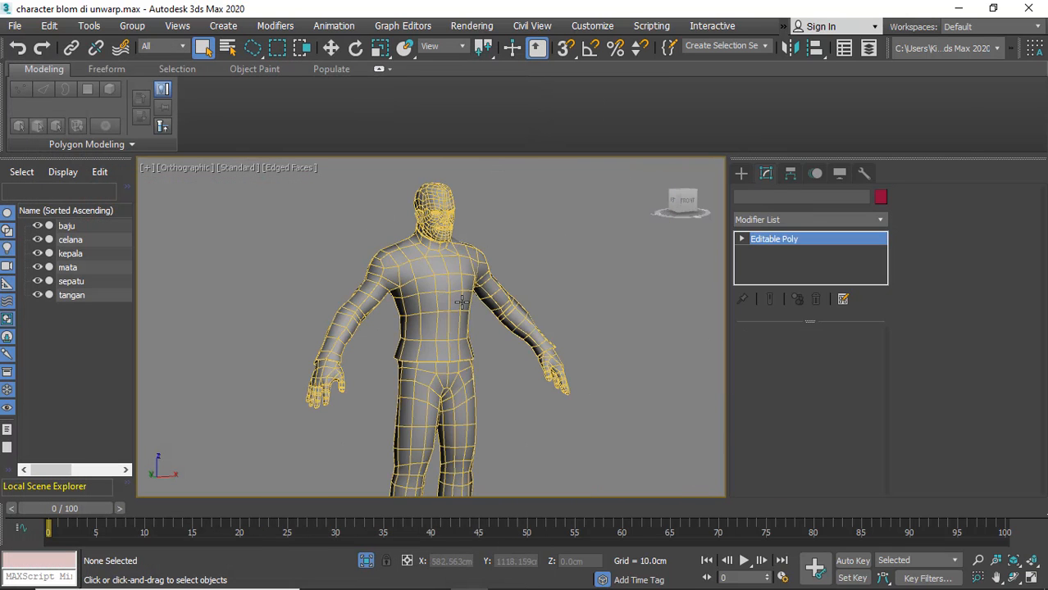
scroll(443, 293, "down", 3)
key("w")
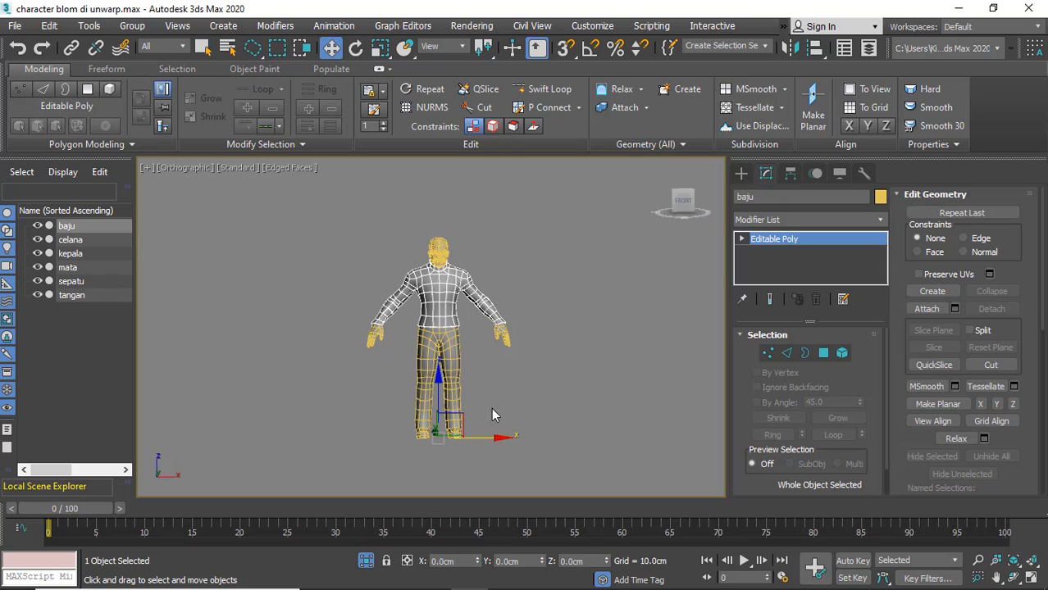
left_click(406, 441)
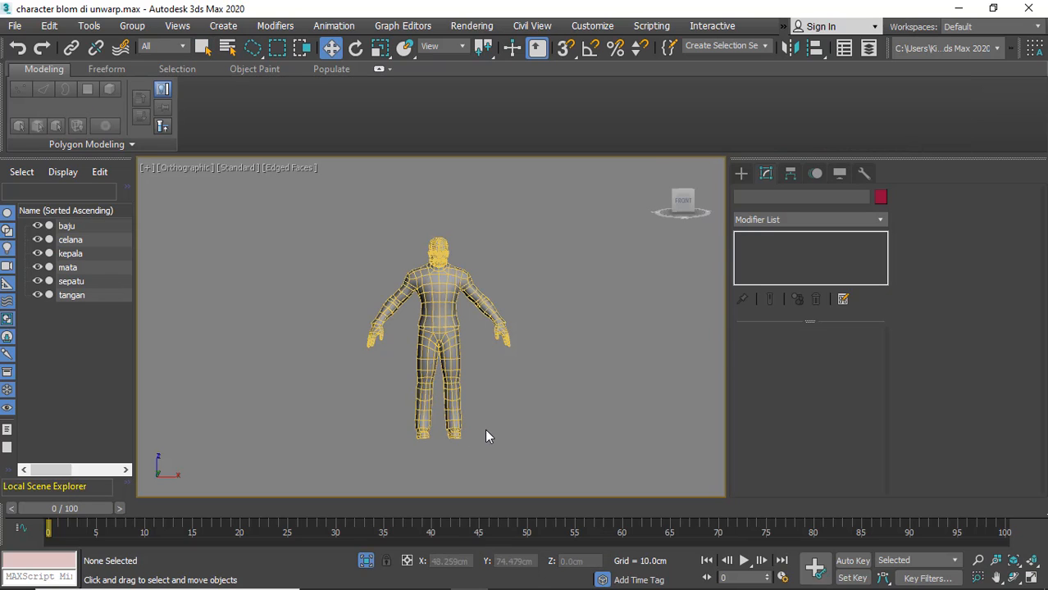
left_click(448, 374)
left_click_drag(476, 433, 488, 457)
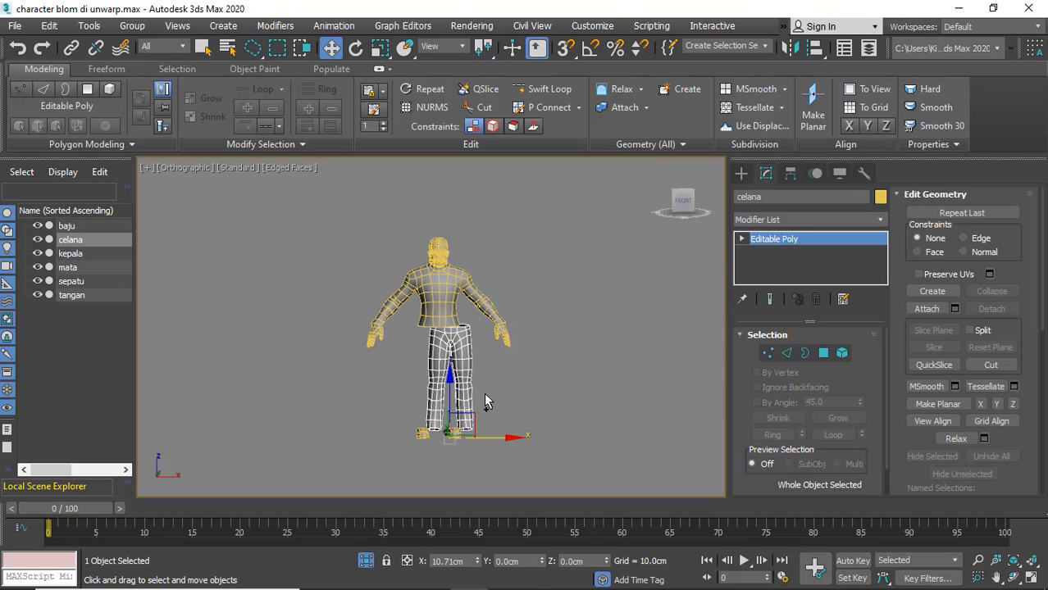
key("ctrl+z")
Attach tangan, sepatu, mata, kepala and celana to the baju object using the attach list
middle_click_drag(427, 292, 434, 293, "alt")
scroll(434, 293, "up", 3)
scroll(434, 292, "up", 2)
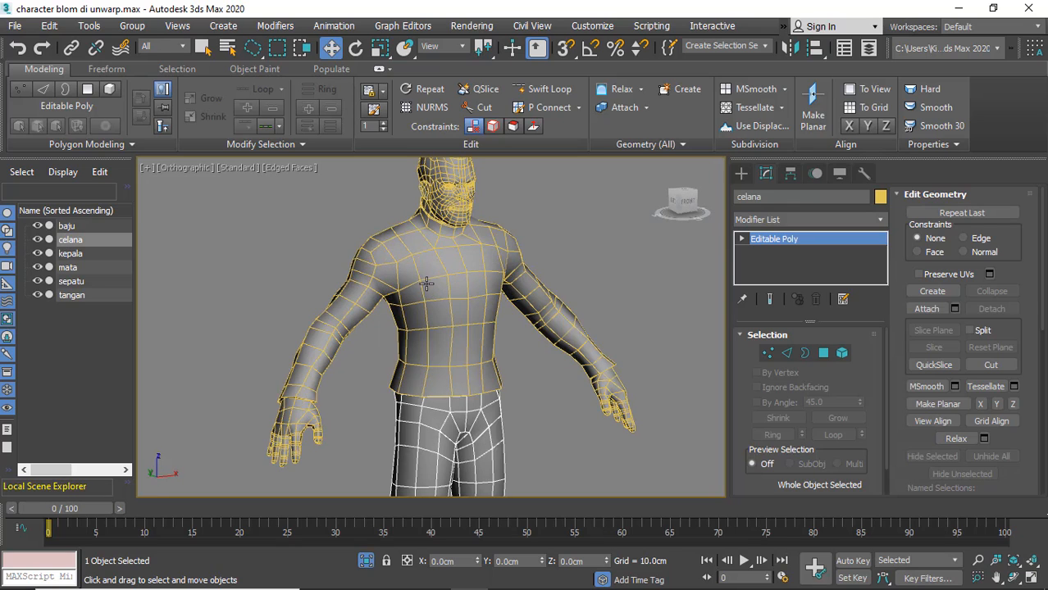
scroll(426, 284, "down", 2)
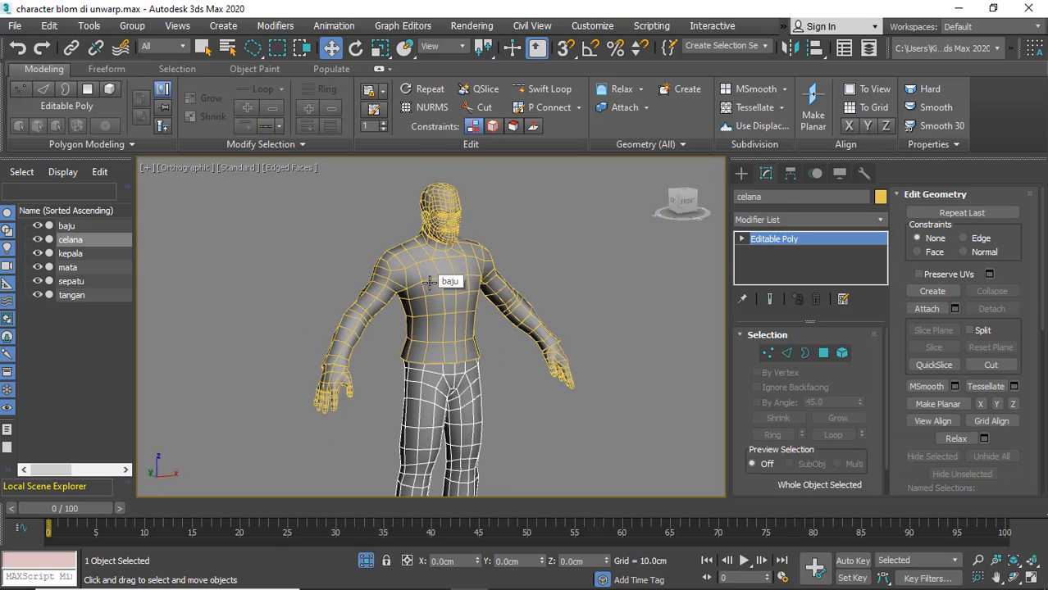
left_click(430, 283)
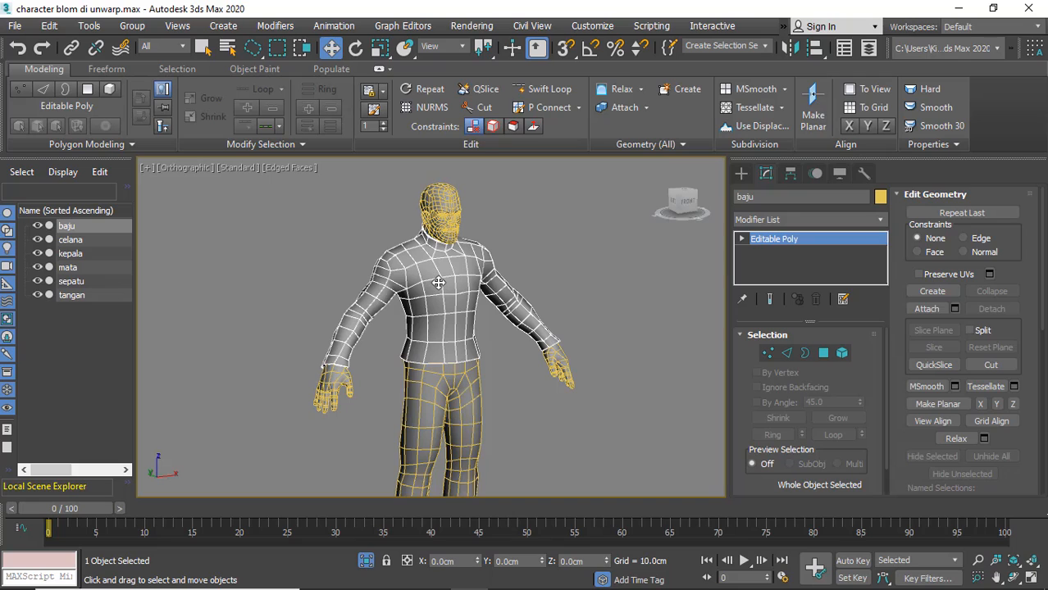
right_click(439, 283)
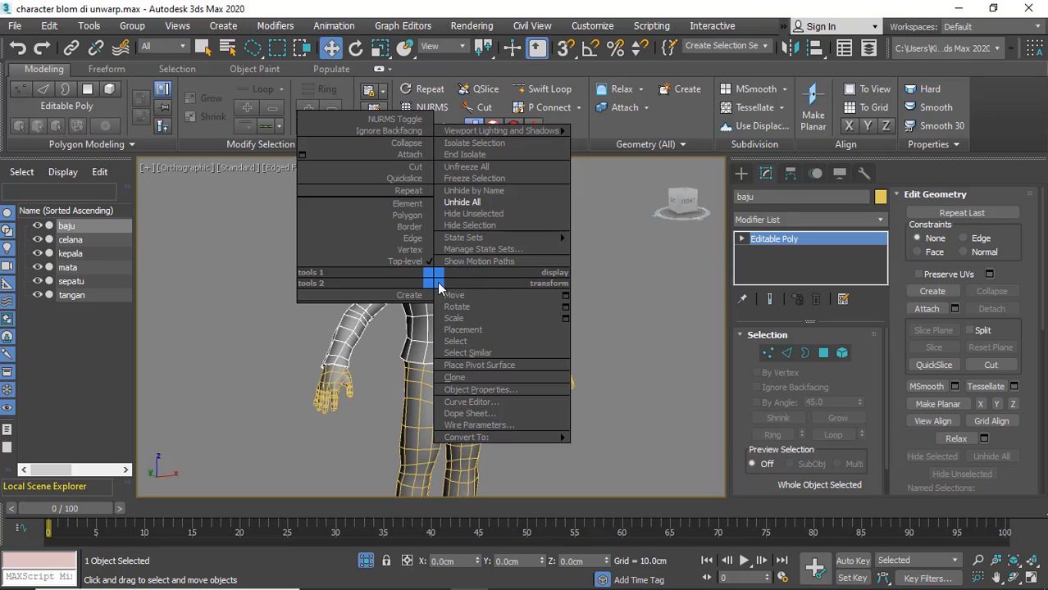
left_click(301, 157)
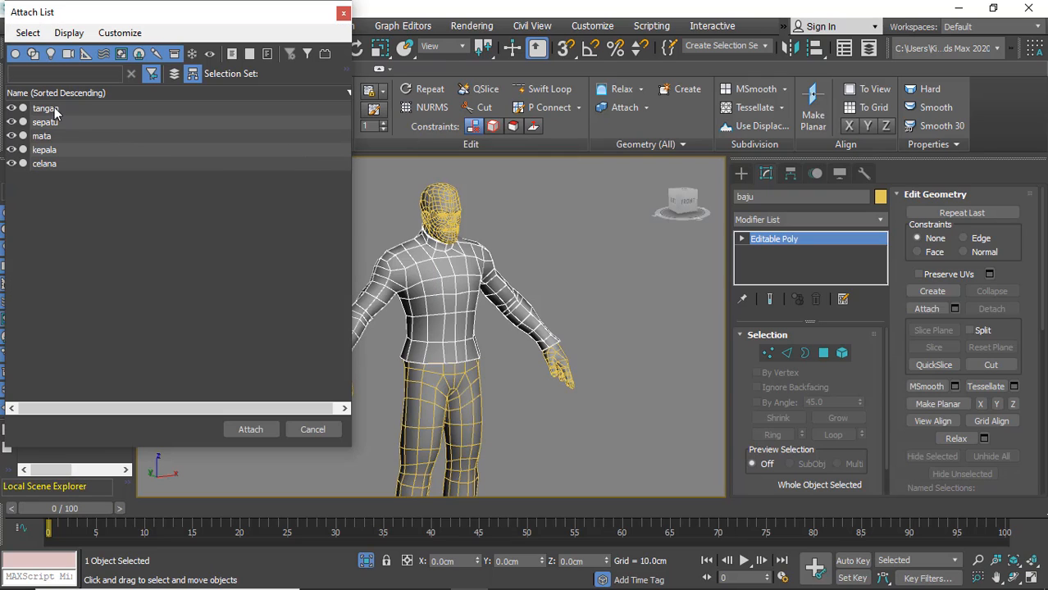
left_click_drag(121, 12, 183, 29)
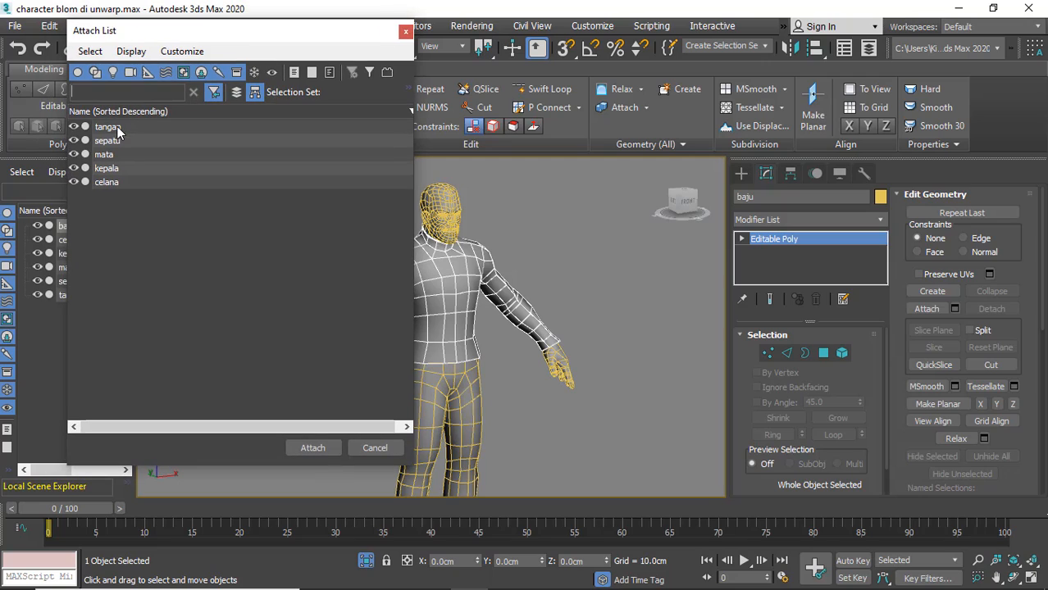
left_click_drag(117, 133, 282, 332)
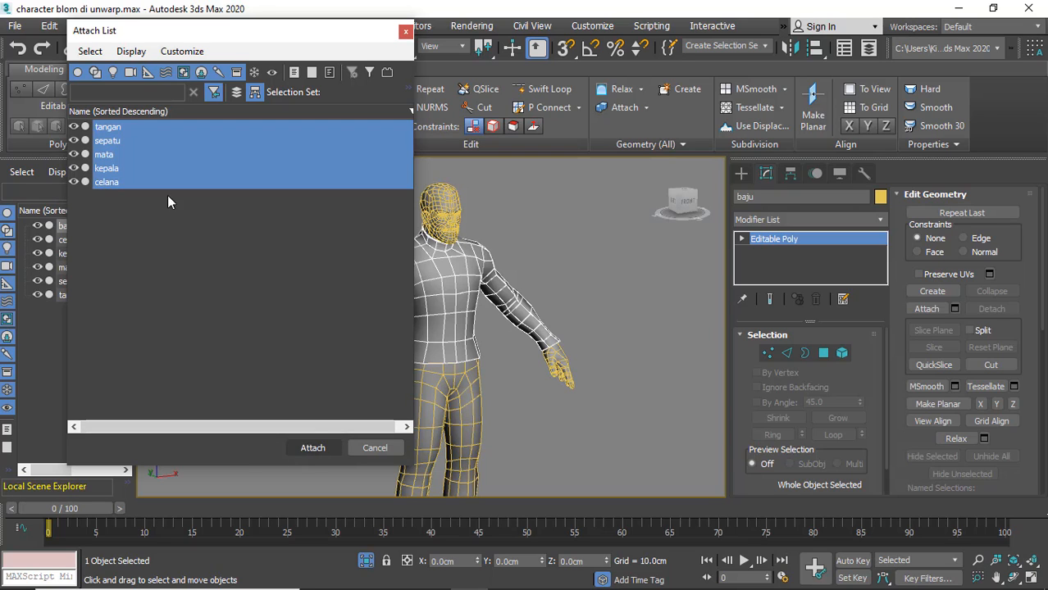
left_click(325, 442)
Check that the whole character selects as a single object and view it from several angles
middle_click_drag(301, 328, 290, 213)
scroll(291, 213, "down", 3)
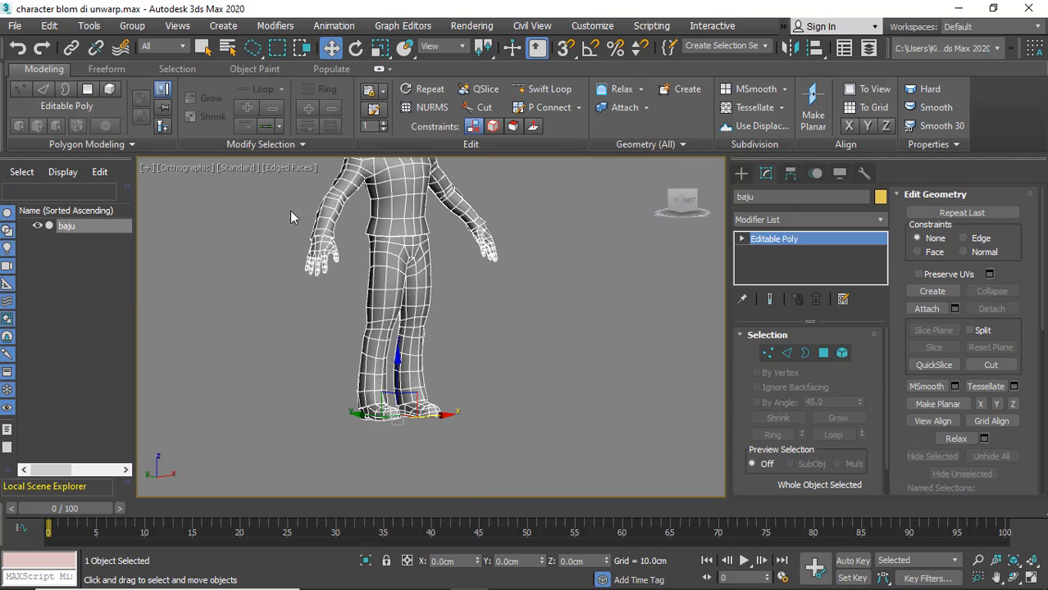
key("z")
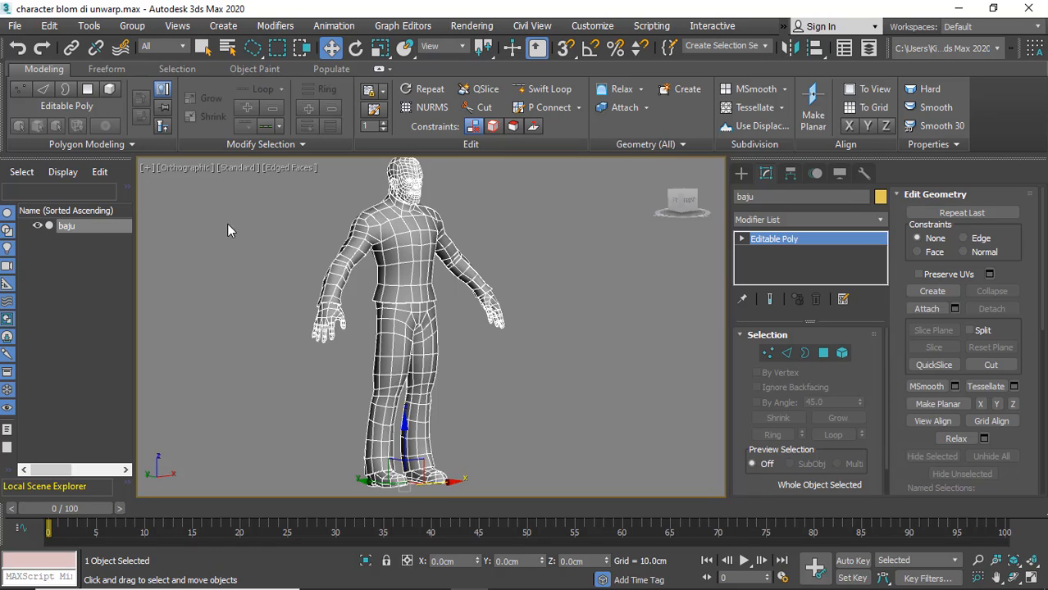
left_click(542, 302)
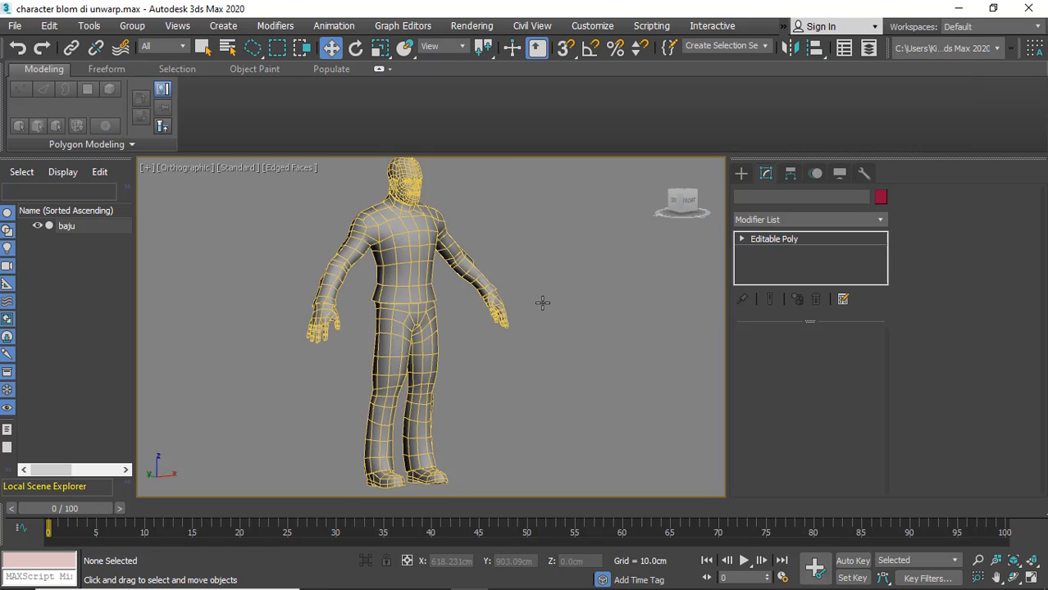
left_click(474, 276)
middle_click_drag(474, 275, 425, 295, "alt")
middle_click_drag(440, 491, 490, 257, "alt")
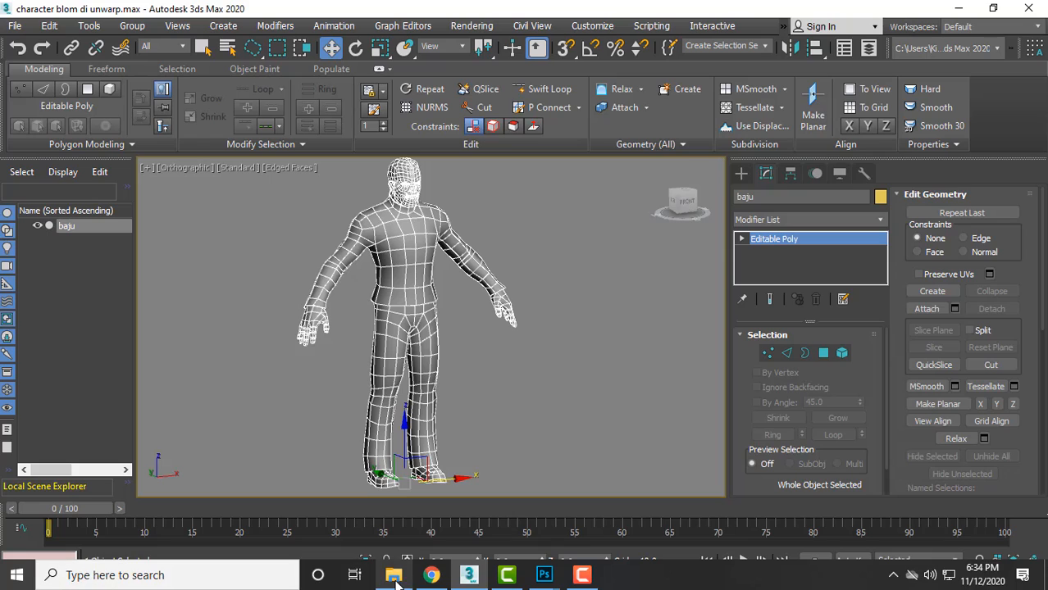
Apply the saved karakter texture from File Explorer to the character mesh and turn off the edged faces display
left_click(396, 579)
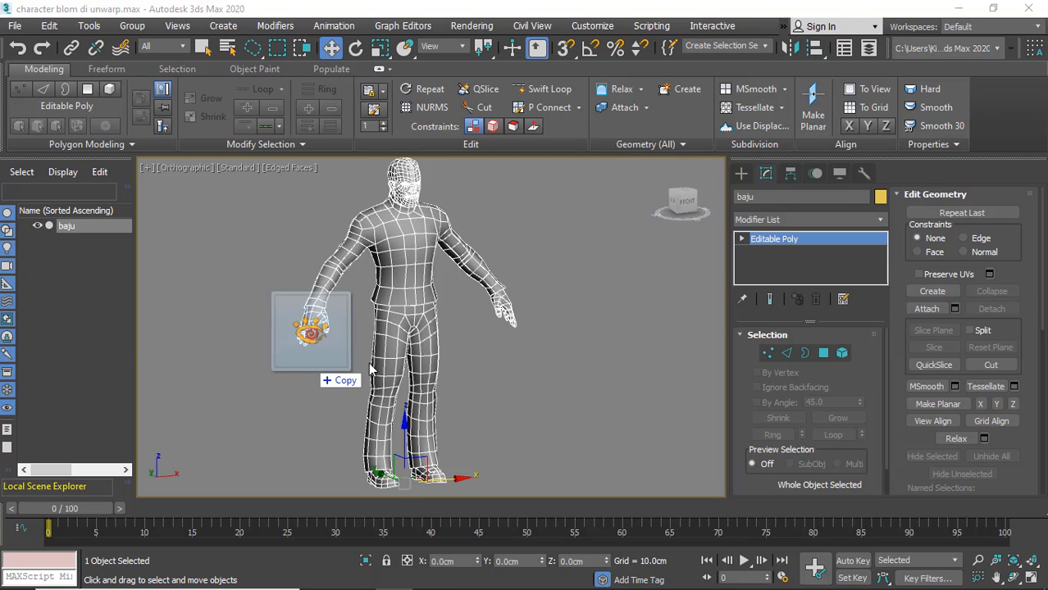
left_click_drag(315, 338, 421, 283)
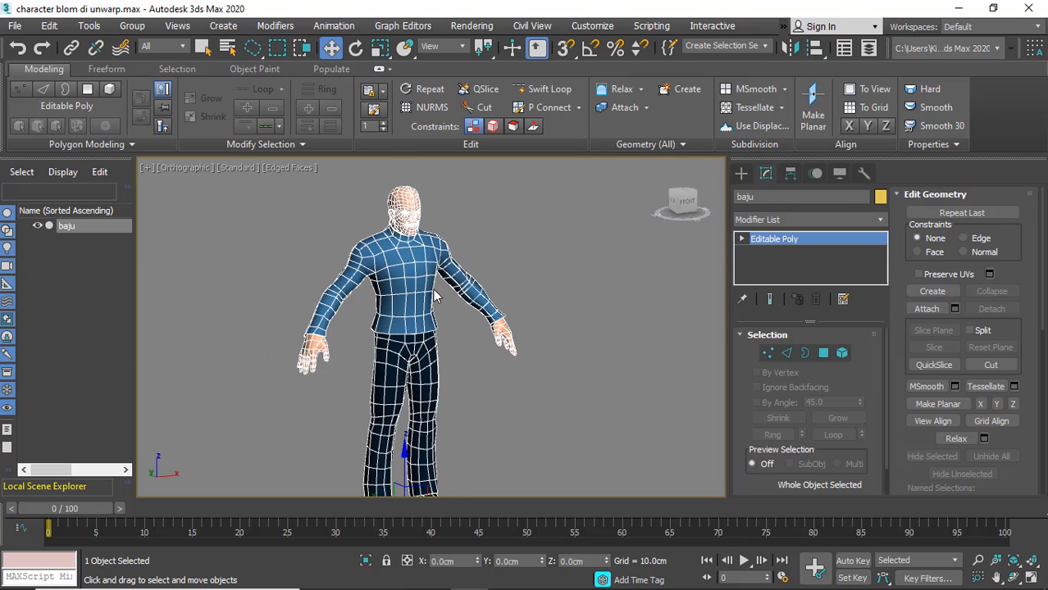
key("F4")
Inspect the textured shirt around the shoulder seam for areas the blue colour does not cover
scroll(443, 238, "up", 5)
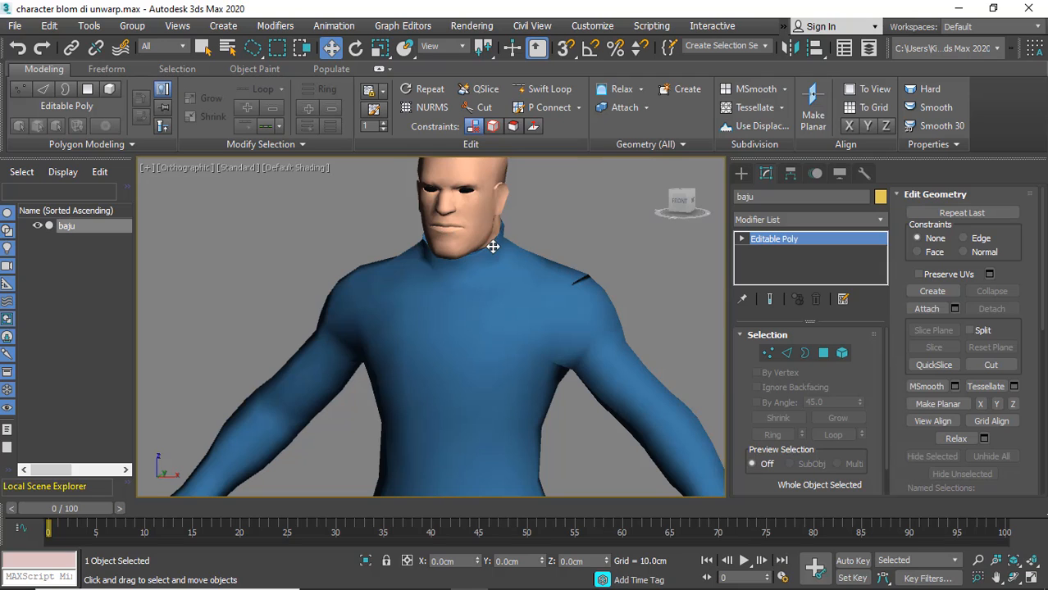
scroll(492, 230, "down", 5)
middle_click_drag(496, 254, 377, 271, "alt")
scroll(377, 272, "up", 4)
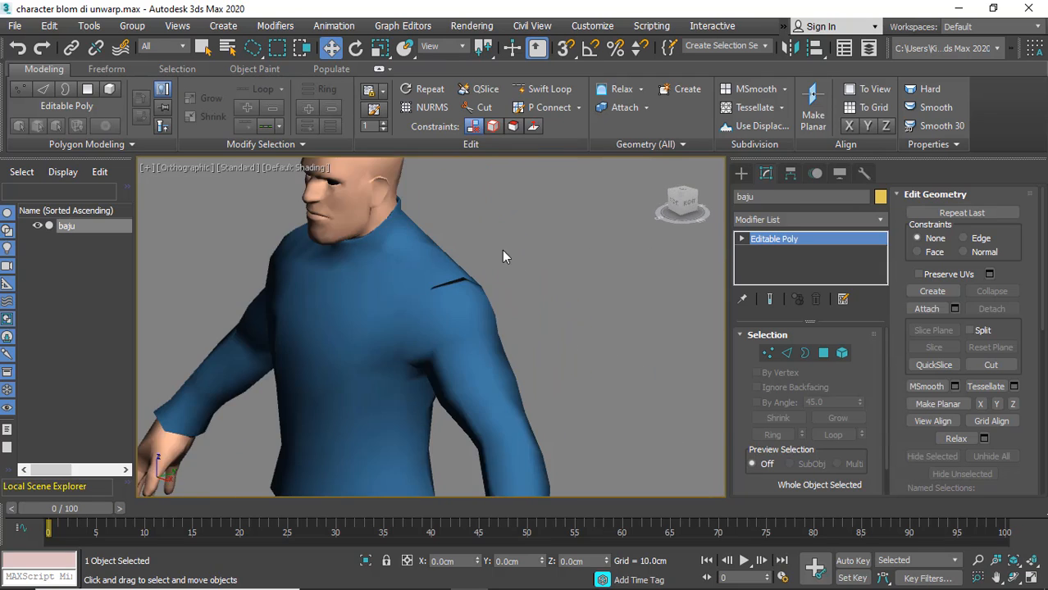
middle_click_drag(501, 258, 374, 269, "alt")
scroll(339, 346, "up", 6)
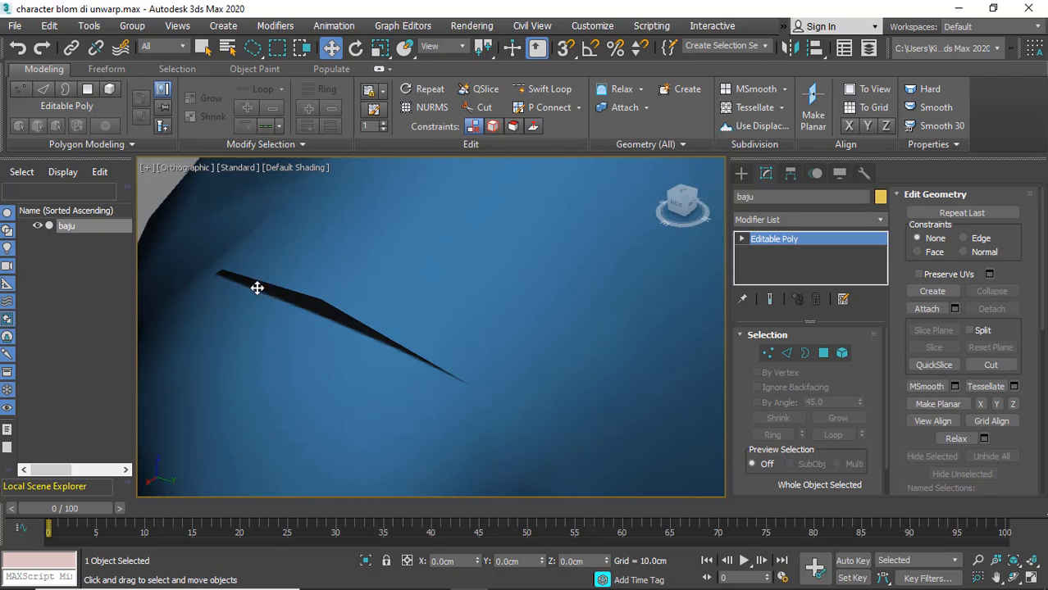
Switch to Photoshop and make the wireframe layer, Layer 1, visible over the colour fills
key("super")
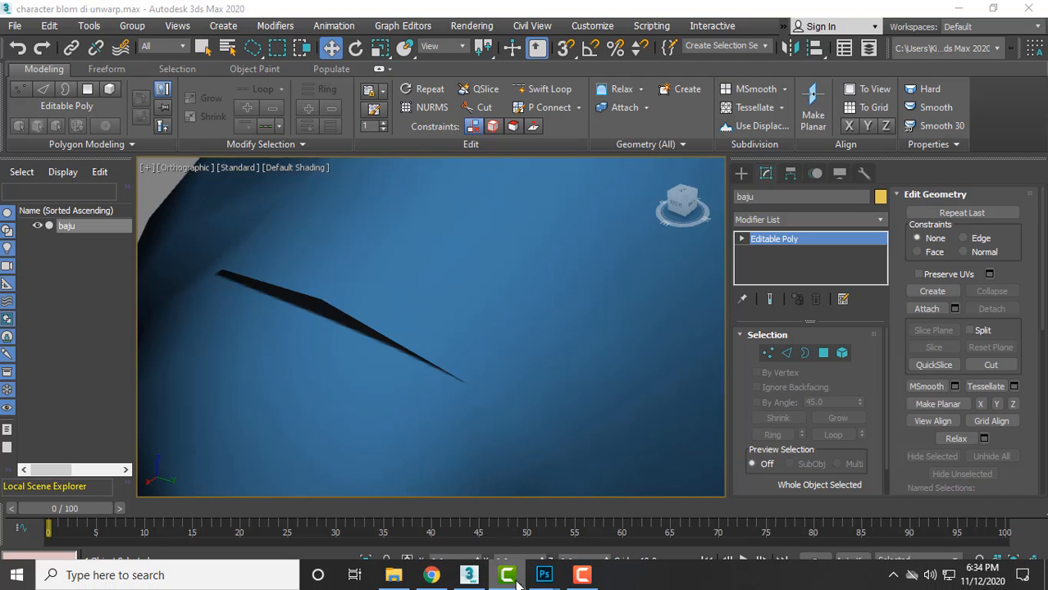
mouse_move(543, 577)
left_click(619, 485)
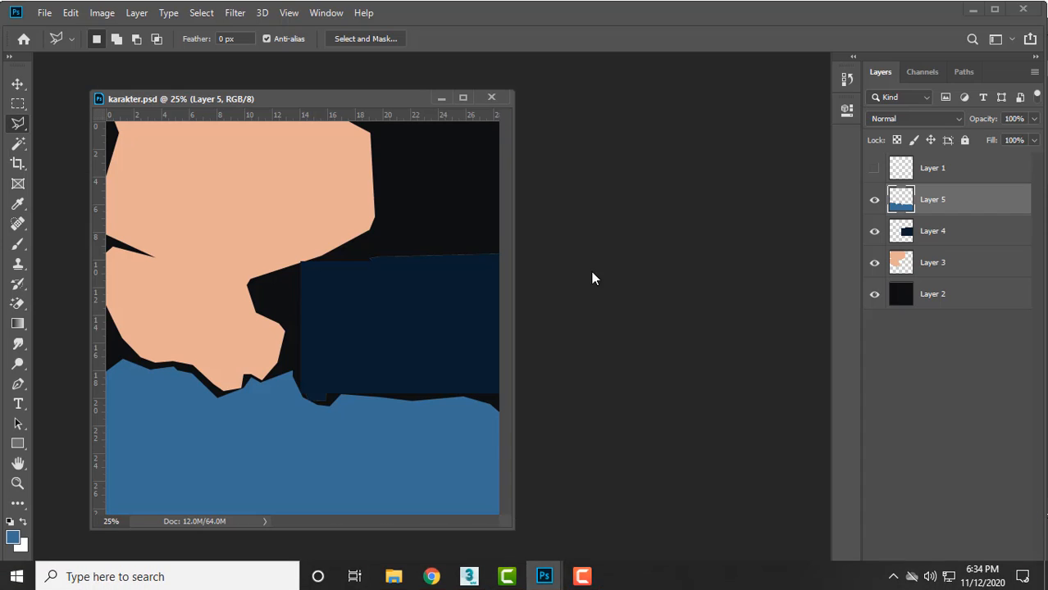
left_click(875, 168)
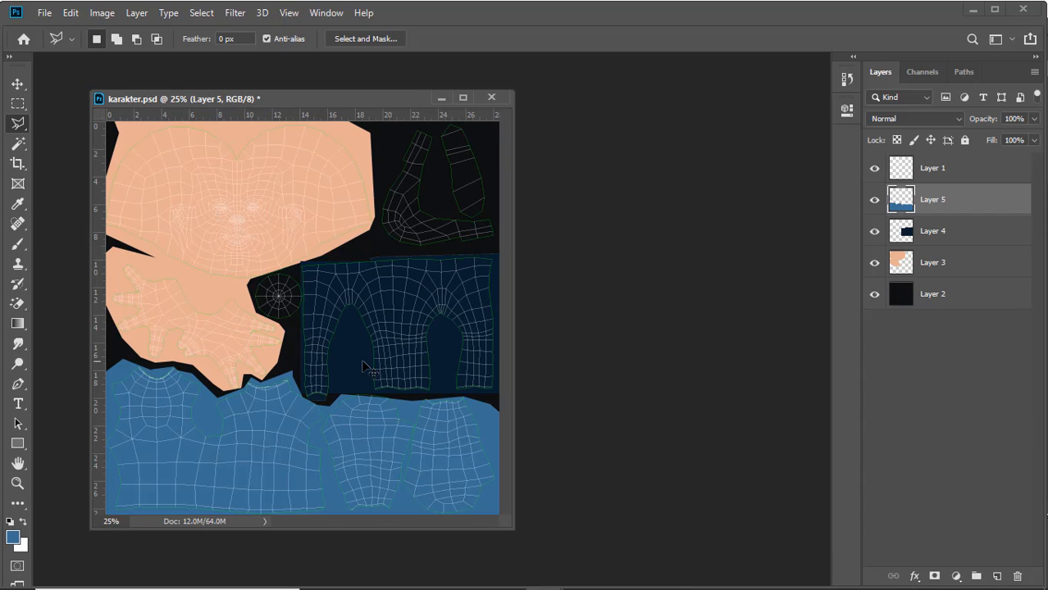
Outline a polygonal lasso selection around the uncovered strip along the upper edge of the middle sleeve's UV island
left_click_drag(316, 407, 371, 409, "ctrl")
left_click(387, 405, "ctrl")
left_click(386, 406, "ctrl")
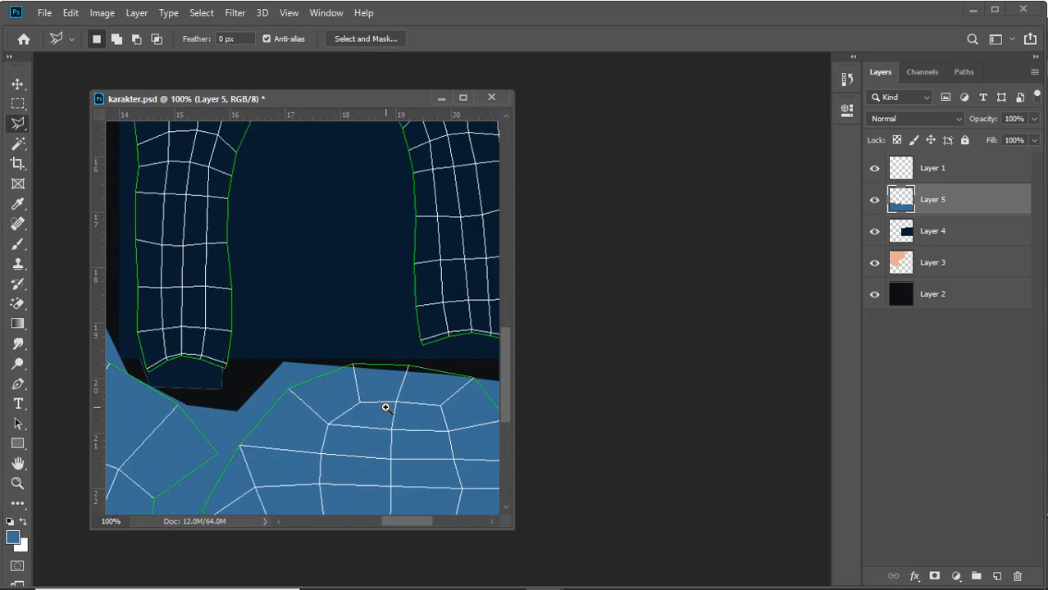
left_click(387, 405, "ctrl")
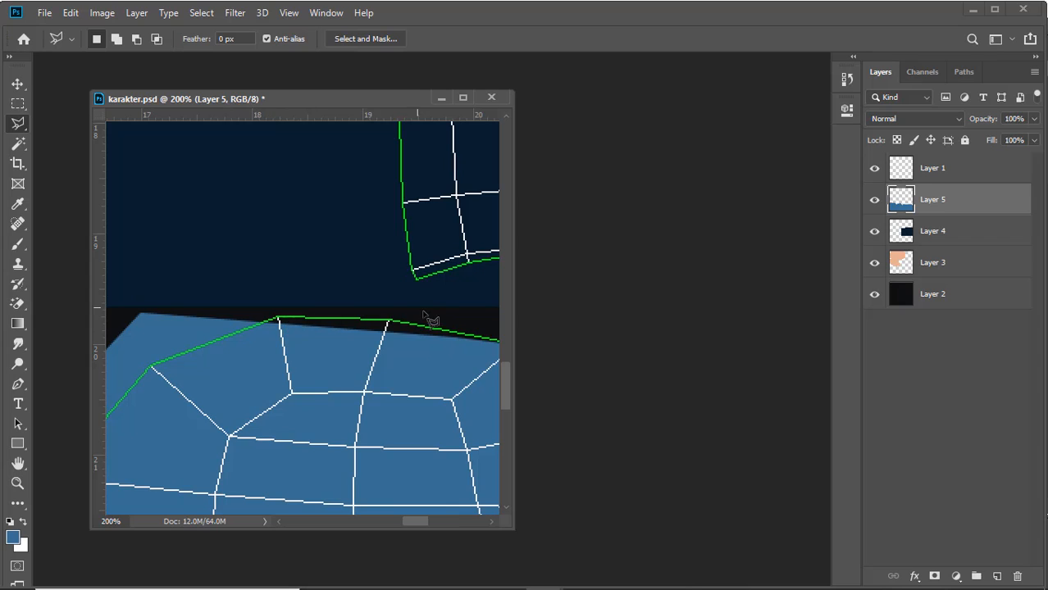
left_click_drag(449, 315, 402, 308)
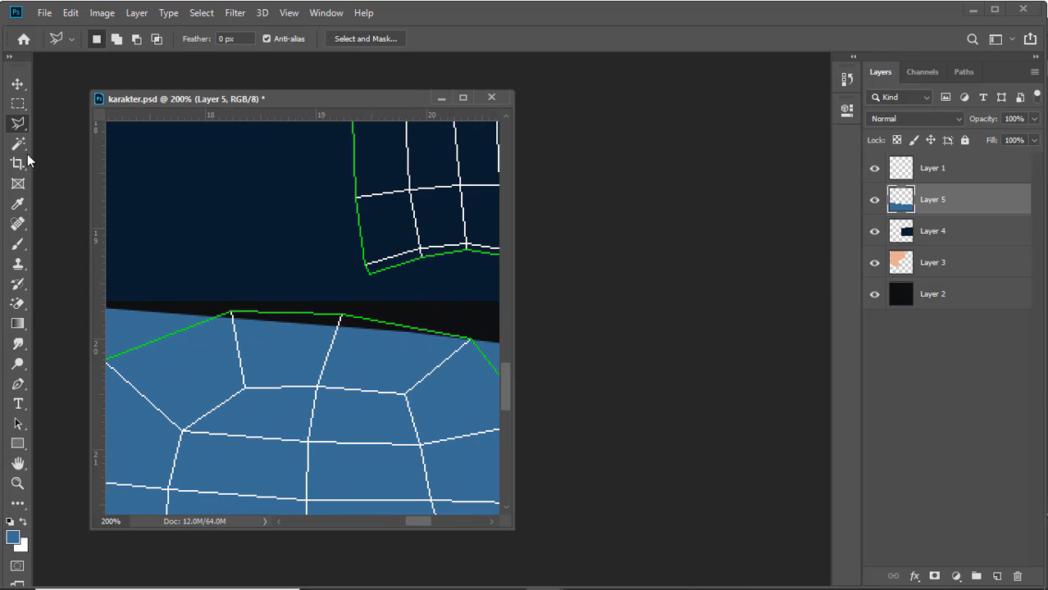
left_click(234, 307)
left_click(333, 306)
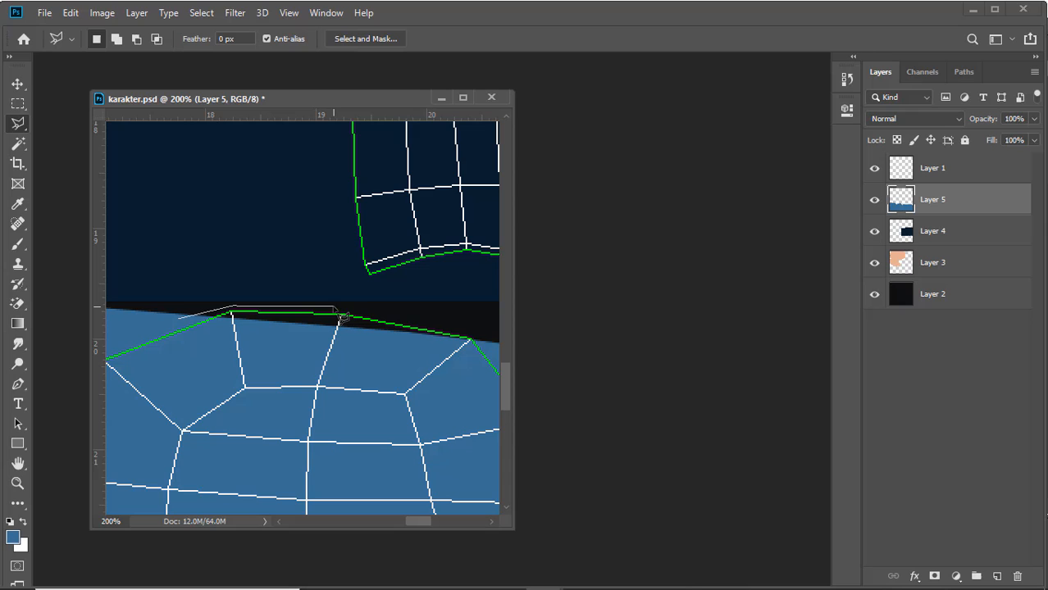
left_click(489, 388)
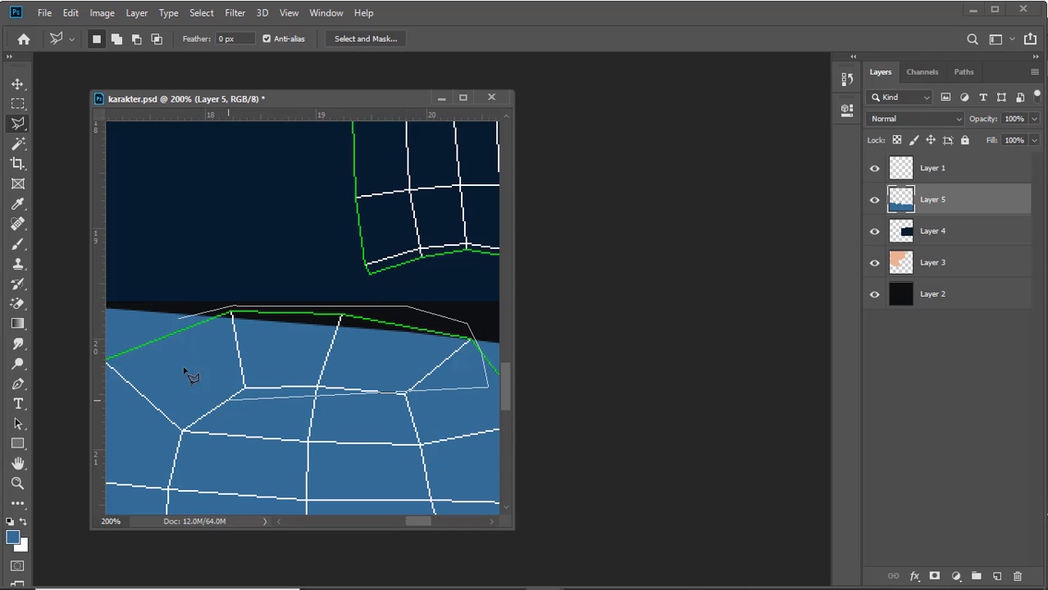
left_click(876, 168)
left_click(875, 168)
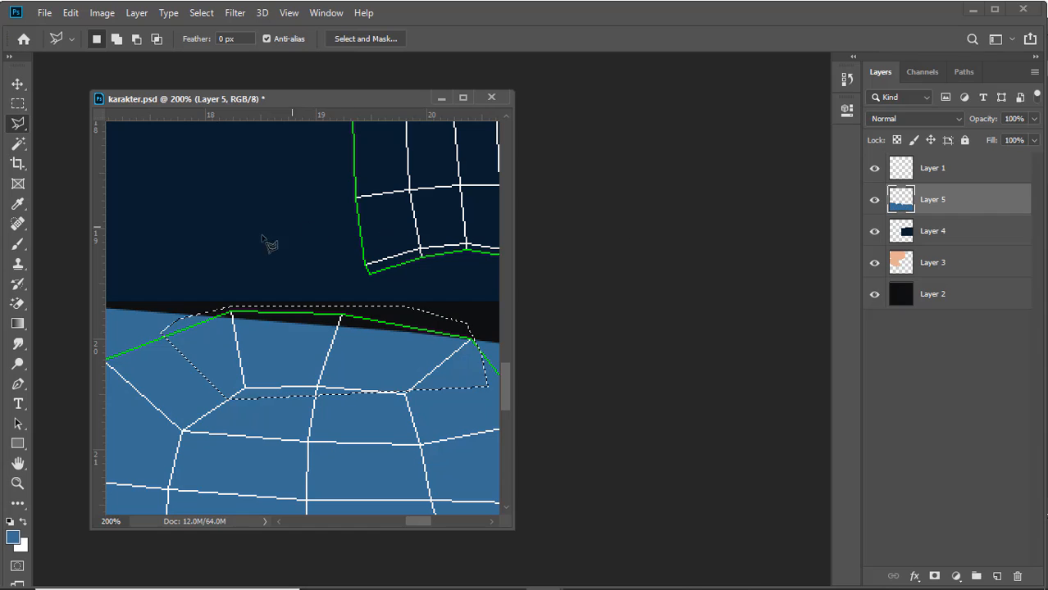
Fill the selected strip on Layer 5 with the blue foreground colour
key("b")
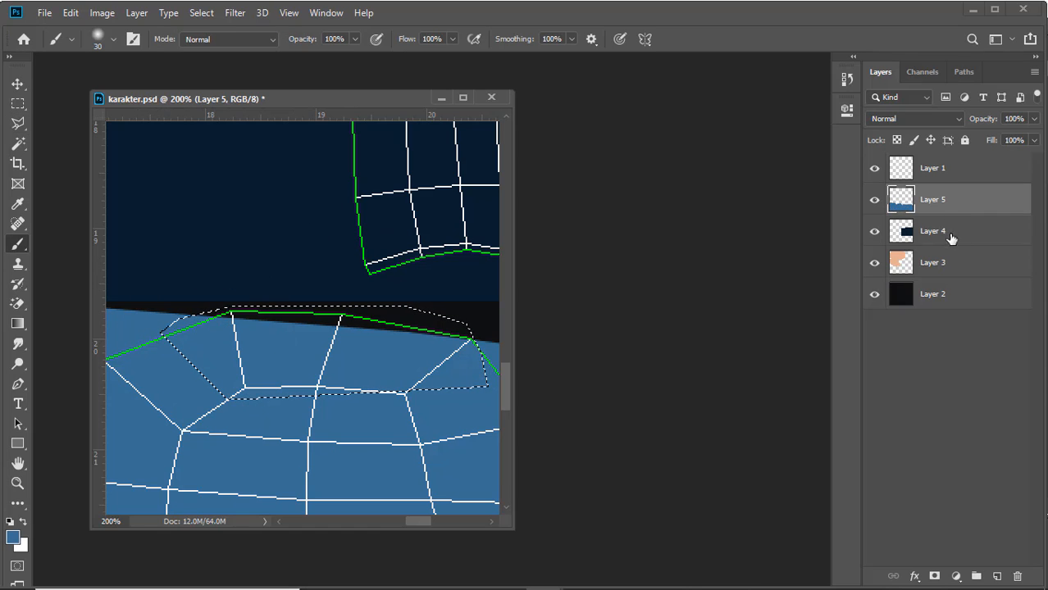
key("ctrl+BackSpace")
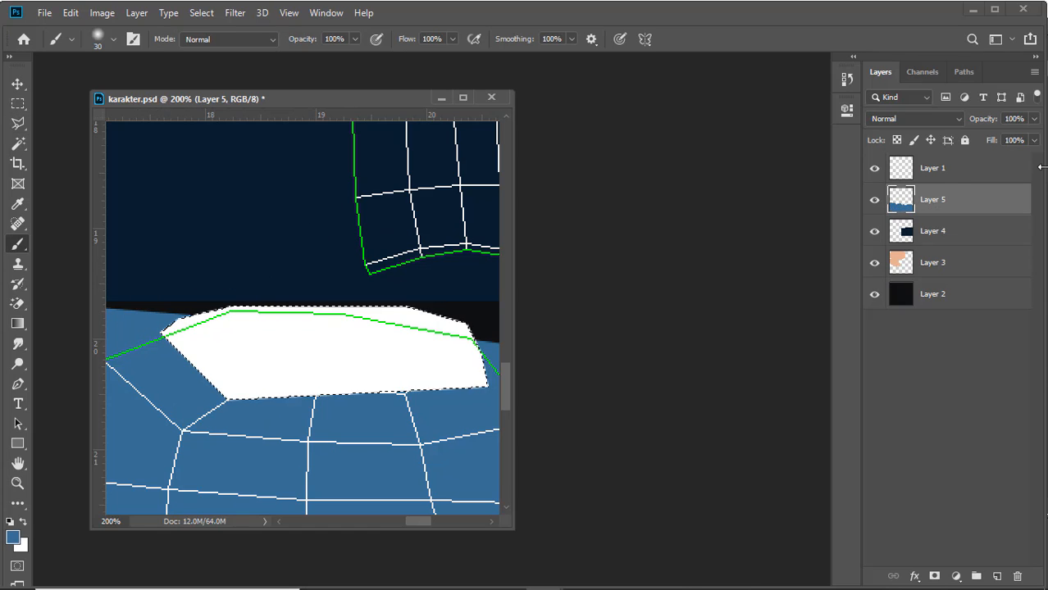
key("ctrl+z")
key("alt+BackSpace")
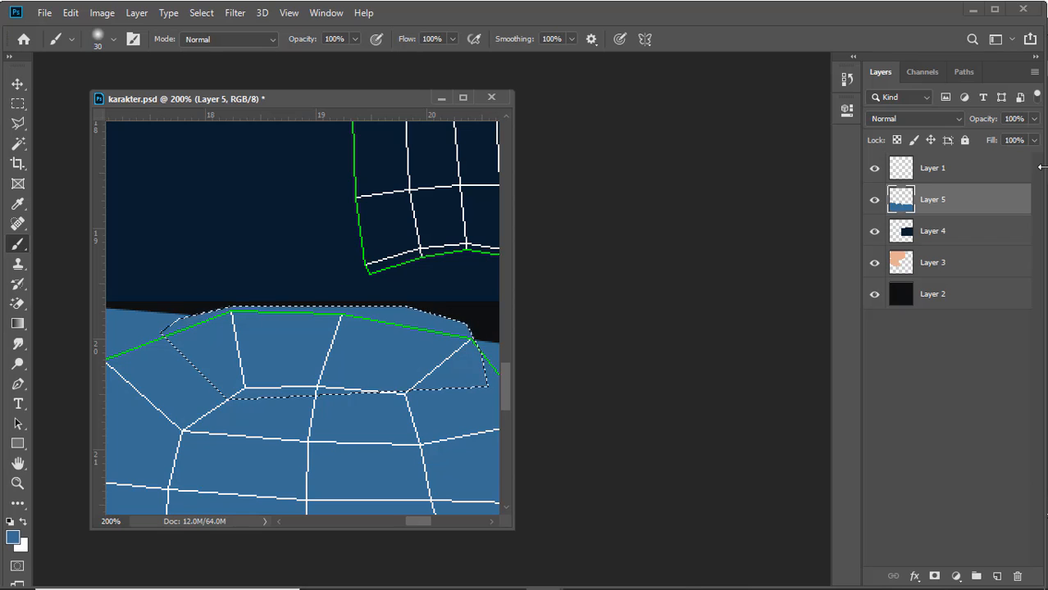
Hide the wireframe layer, Layer 1, and save karakter.psd
left_click(873, 170)
key("ctrl+s")
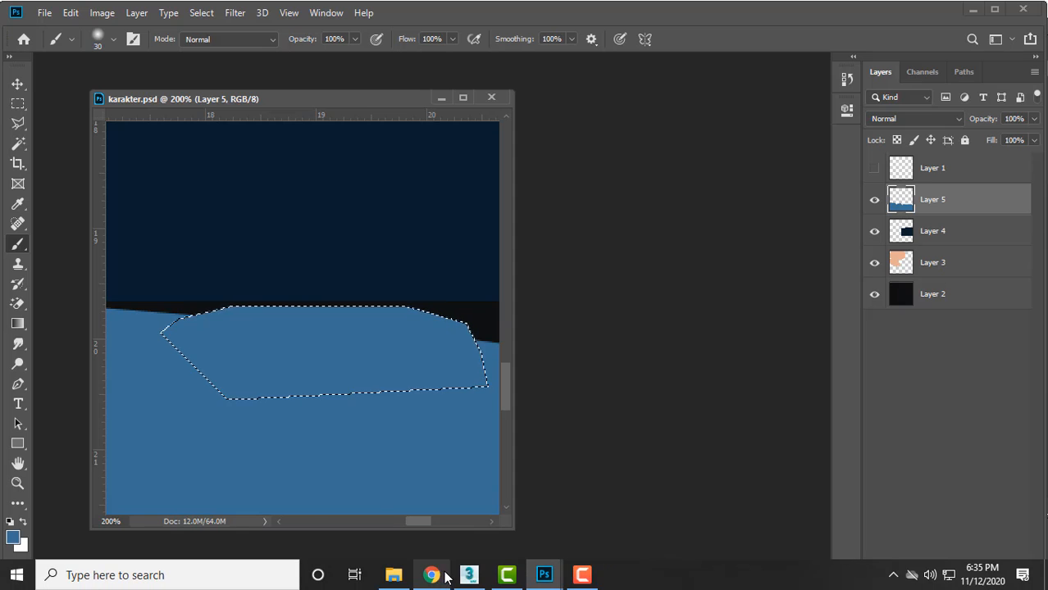
Switch to 3ds Max and inspect the shirt's shoulder and the whole character for remaining uncovered areas
left_click(467, 576)
scroll(443, 356, "down", 5)
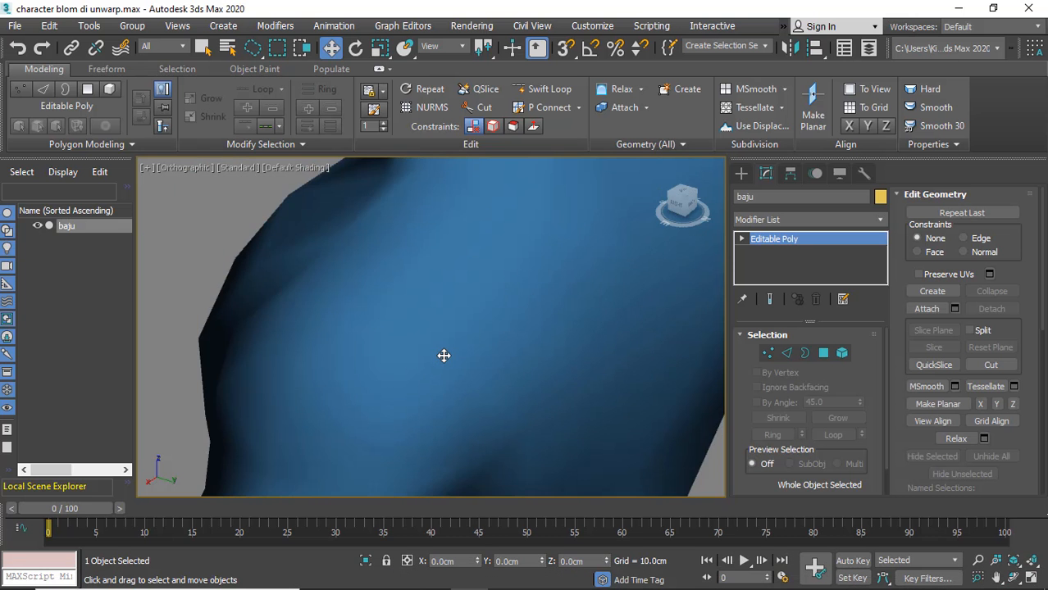
middle_click_drag(390, 345, 550, 280, "alt")
scroll(438, 293, "up", 3)
scroll(439, 293, "down", 3)
scroll(524, 288, "down", 6)
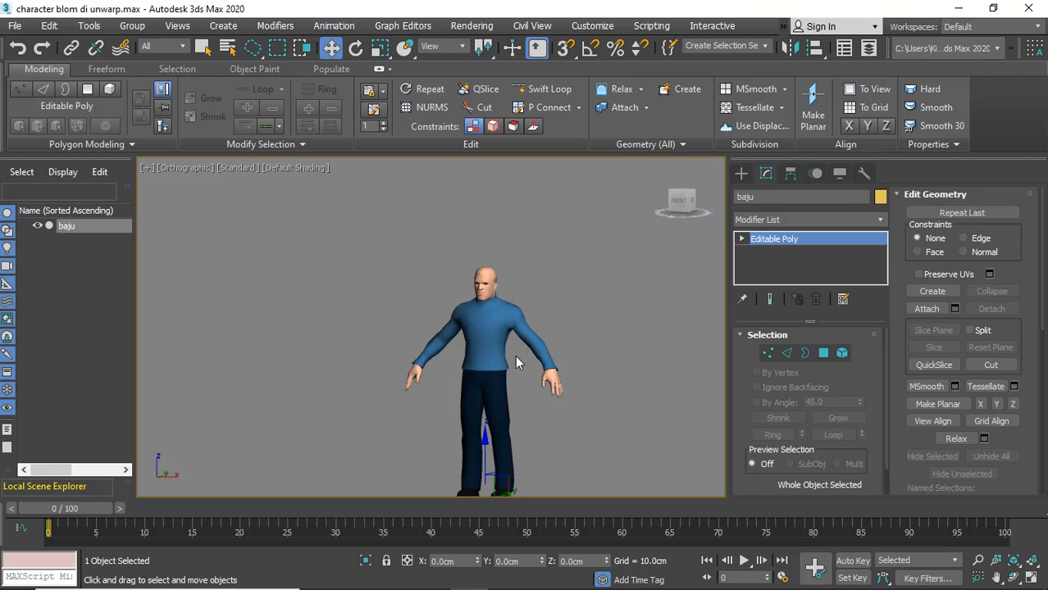
middle_click_drag(515, 355, 301, 279)
Switch to Photoshop, show the Layer 1 wireframe over the fitted canvas and clear the selection
key("alt+Tab")
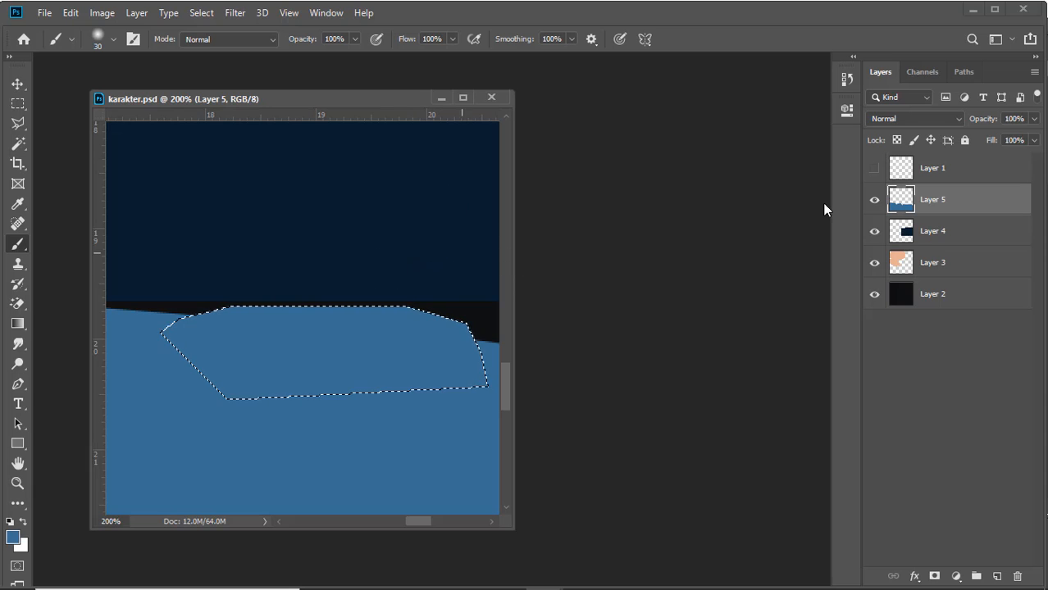
left_click(875, 167)
left_click(18, 483)
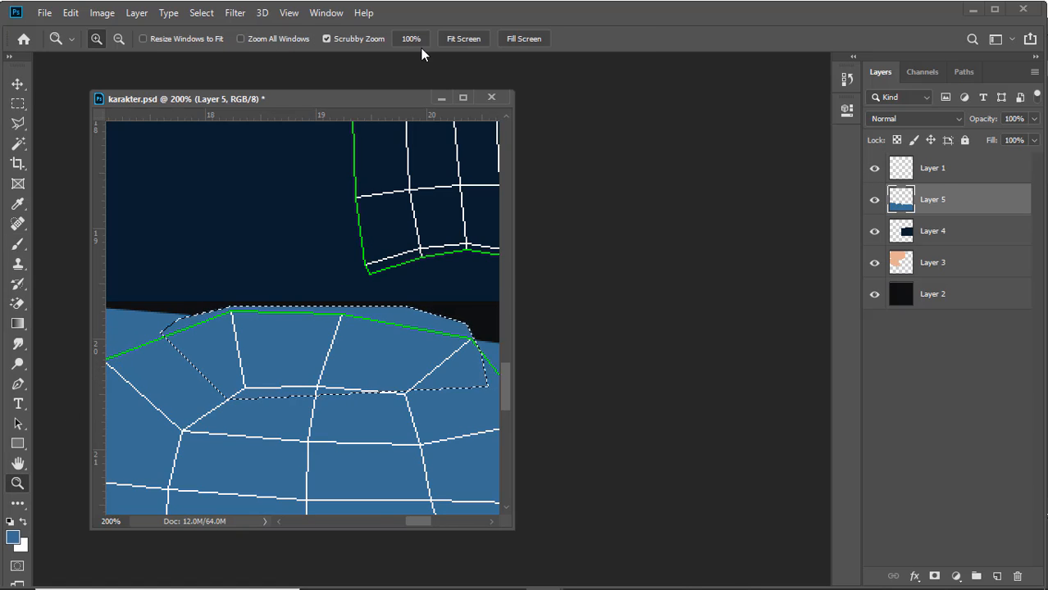
left_click(454, 38)
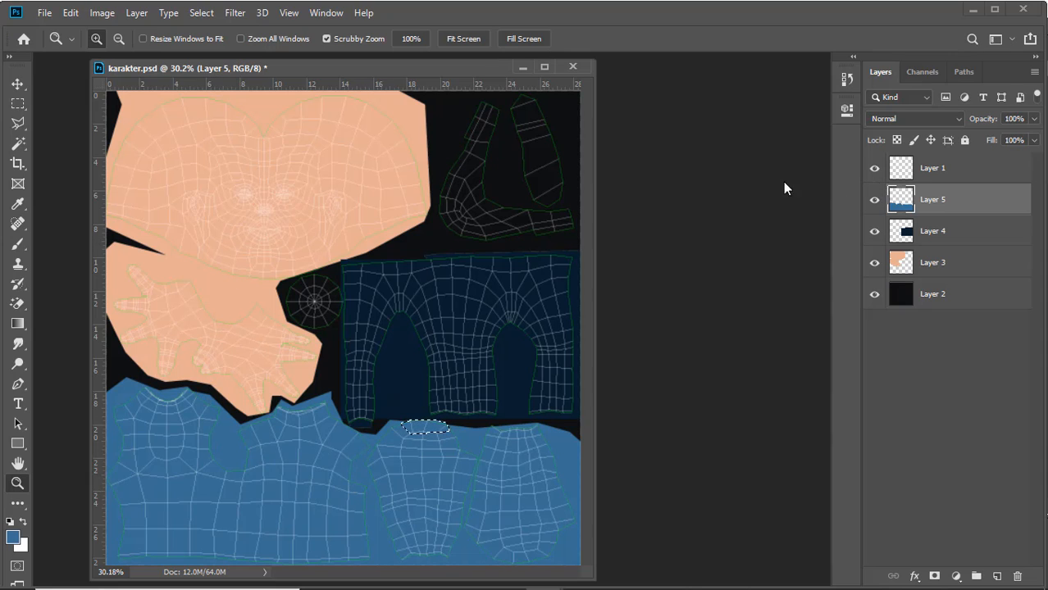
key("ctrl+d")
Examine the head's UV wireframe around the eyes, nose and mouth, then return to the full texture
left_click(409, 431)
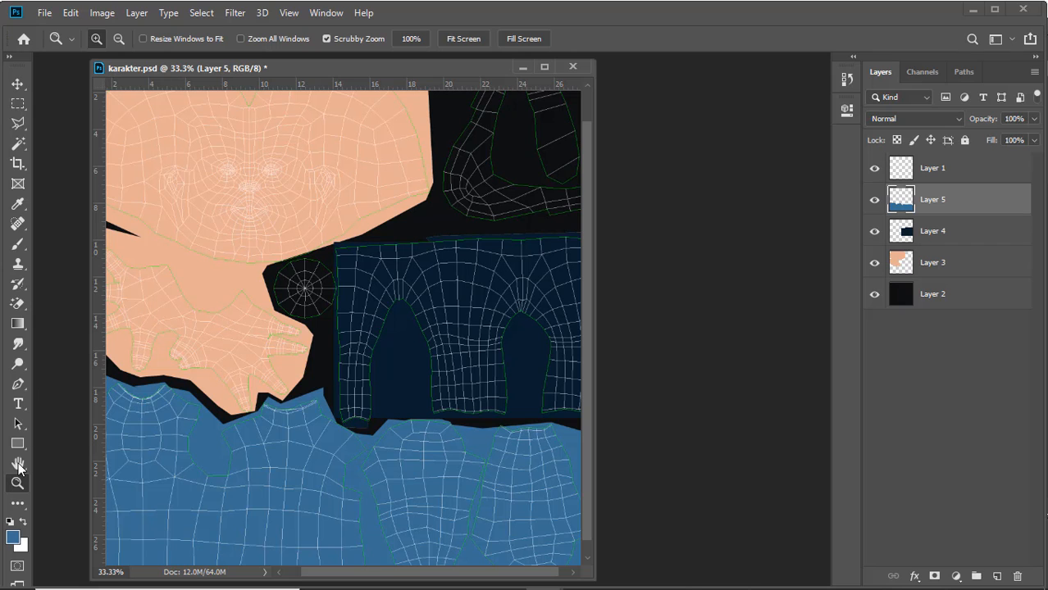
left_click(466, 38)
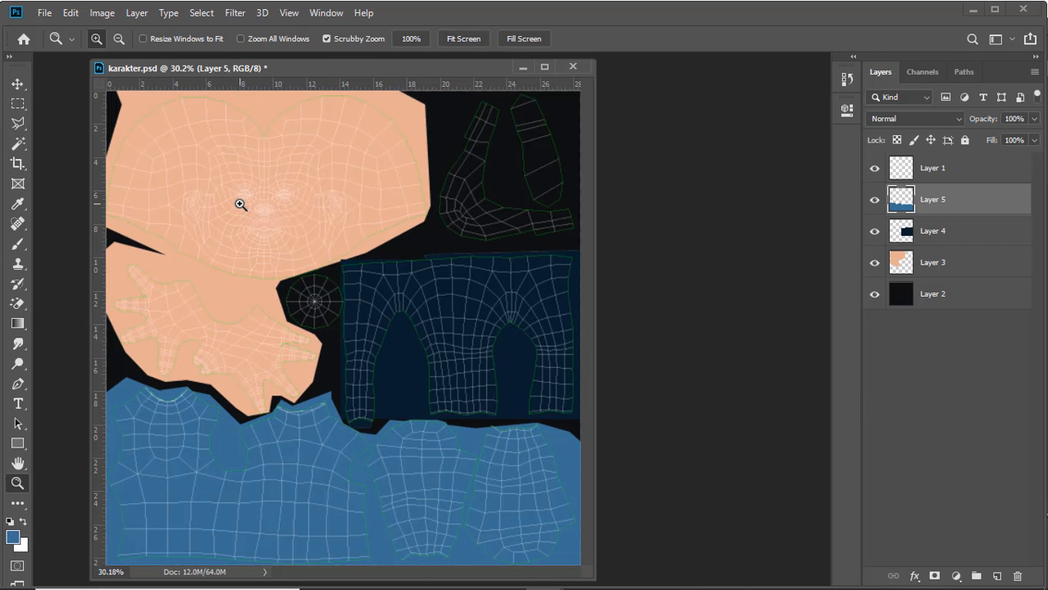
left_click_drag(240, 205, 200, 211)
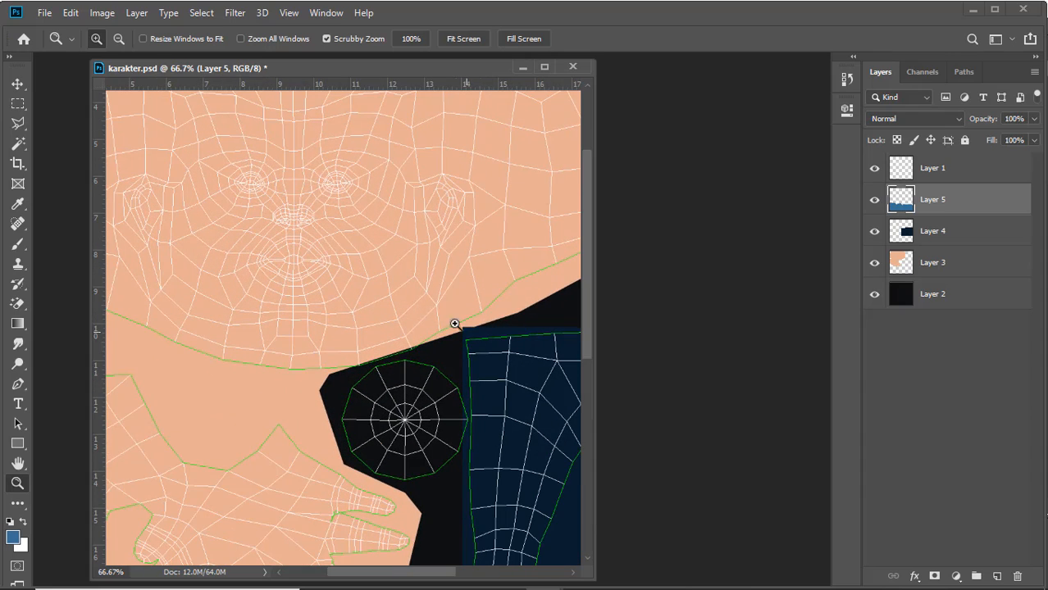
left_click(228, 175)
left_click(227, 173)
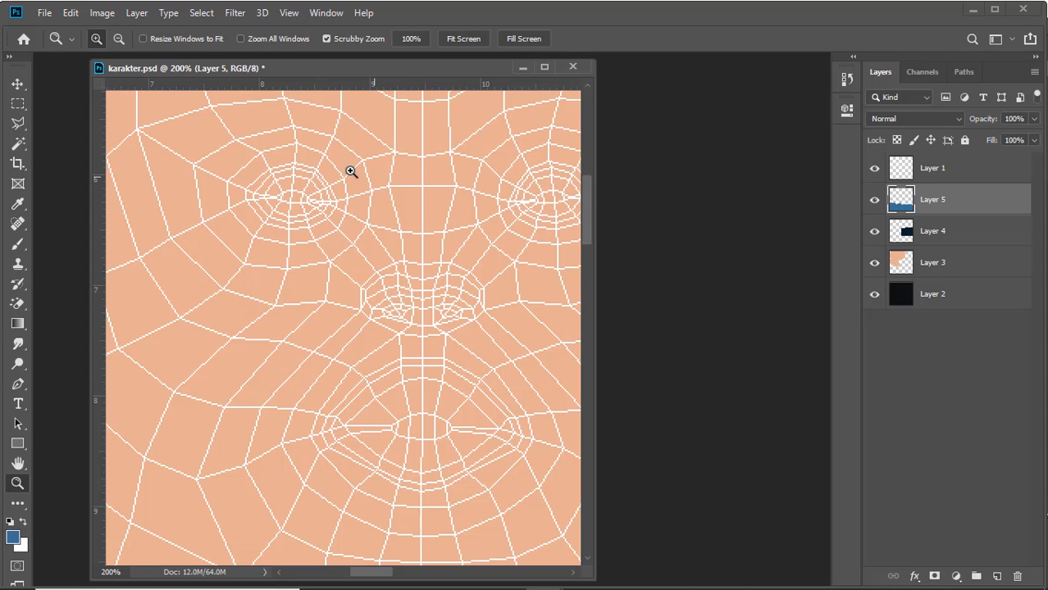
left_click(474, 39)
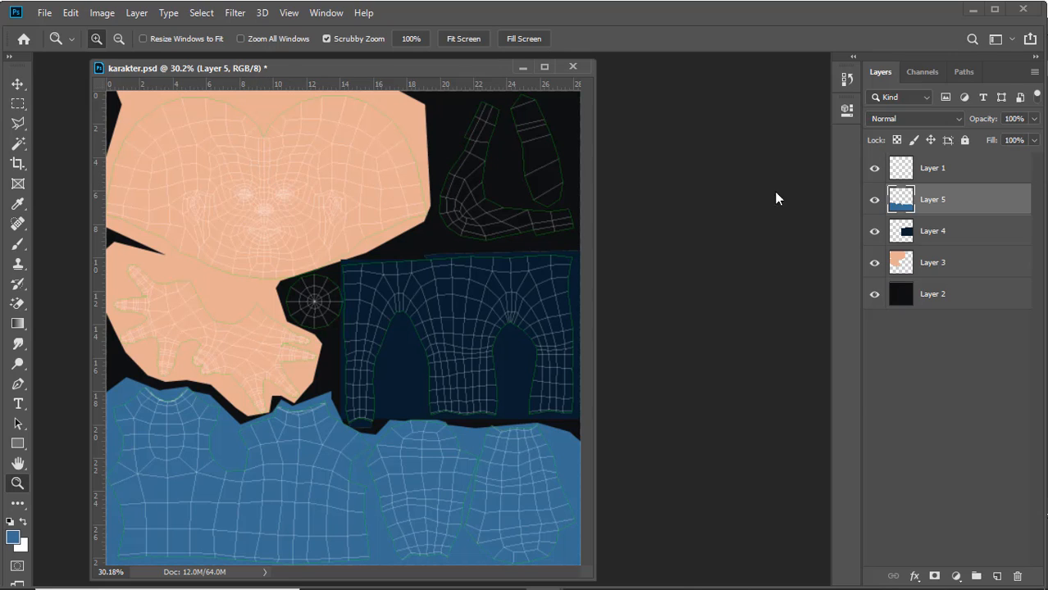
Compare the flat colour fills with and without the Layer 1 wireframe by toggling its visibility
left_click(874, 168)
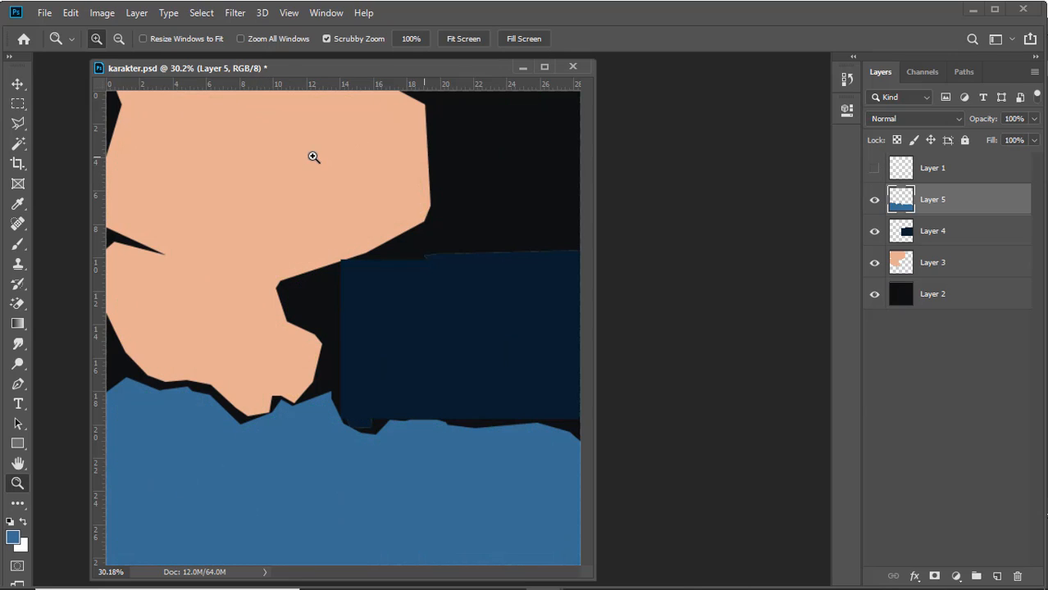
left_click(875, 169)
left_click(875, 169)
left_click(875, 169)
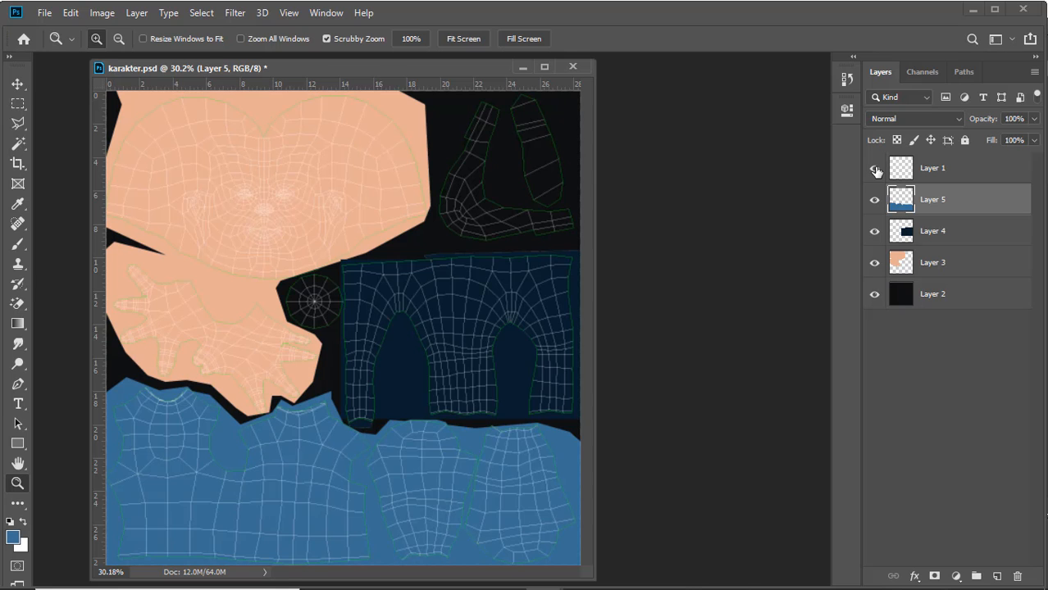
left_click(875, 169)
left_click(875, 169)
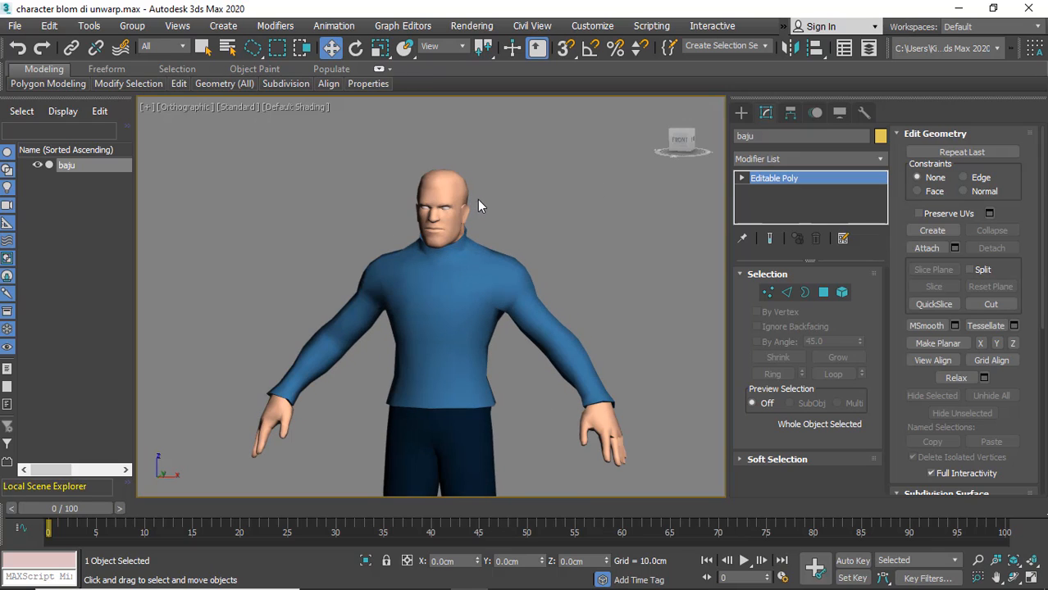
Inspect the textured head and upper body of the character in 3ds Max from several angles
scroll(473, 190, "up", 6)
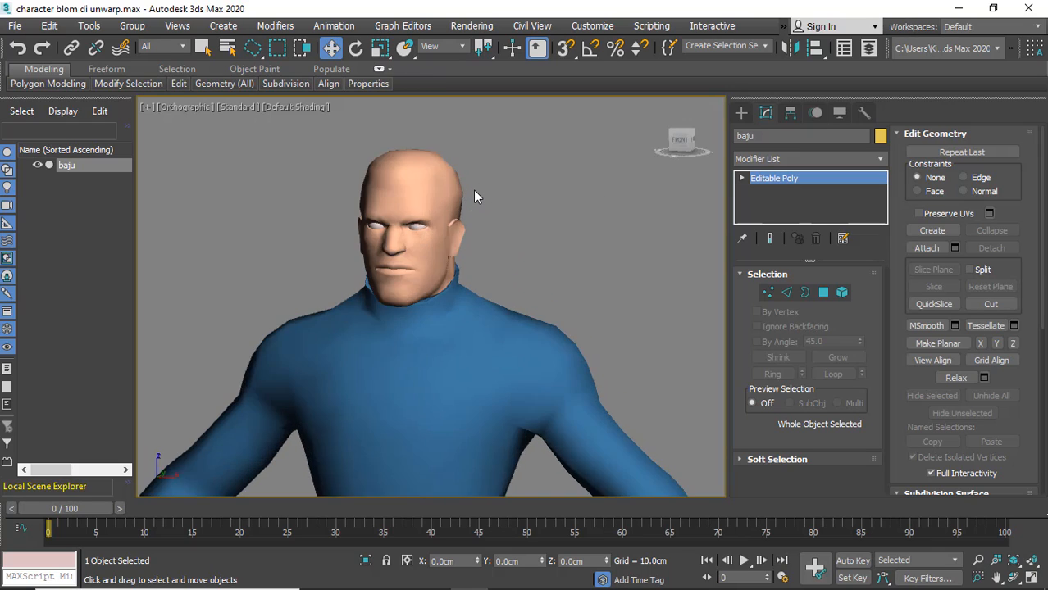
scroll(473, 189, "down", 6)
mouse_move(459, 224)
middle_mouse_down("alt")
mouse_move(622, 218)
mouse_move(439, 227)
middle_mouse_up("alt")
left_click_drag(439, 227, 467, 223, "alt")
scroll(469, 222, "up", 2)
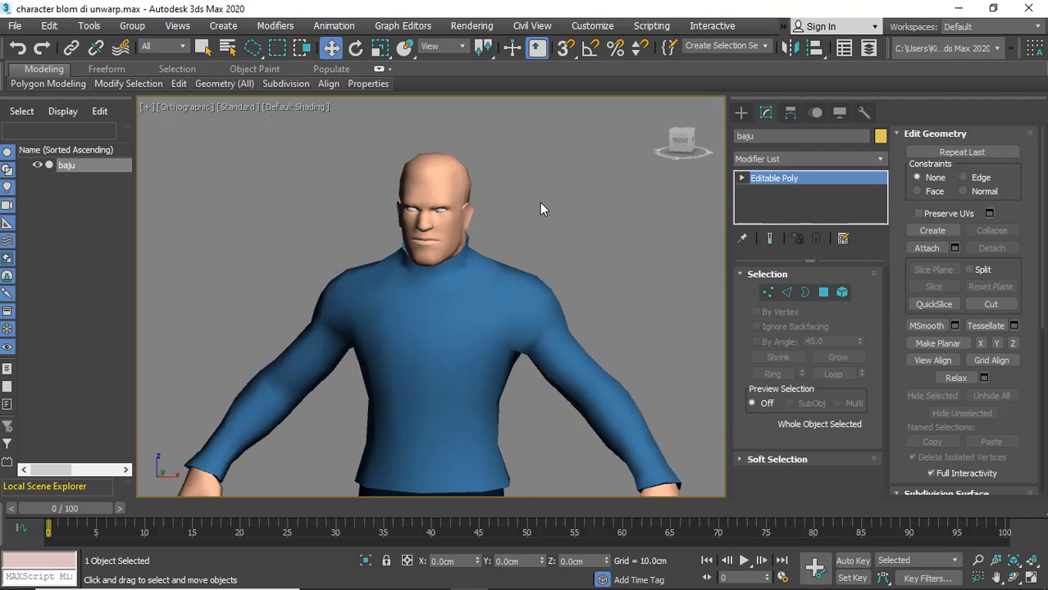
left_click(541, 204)
left_click(435, 205)
middle_click_drag(456, 227, 435, 225, "alt")
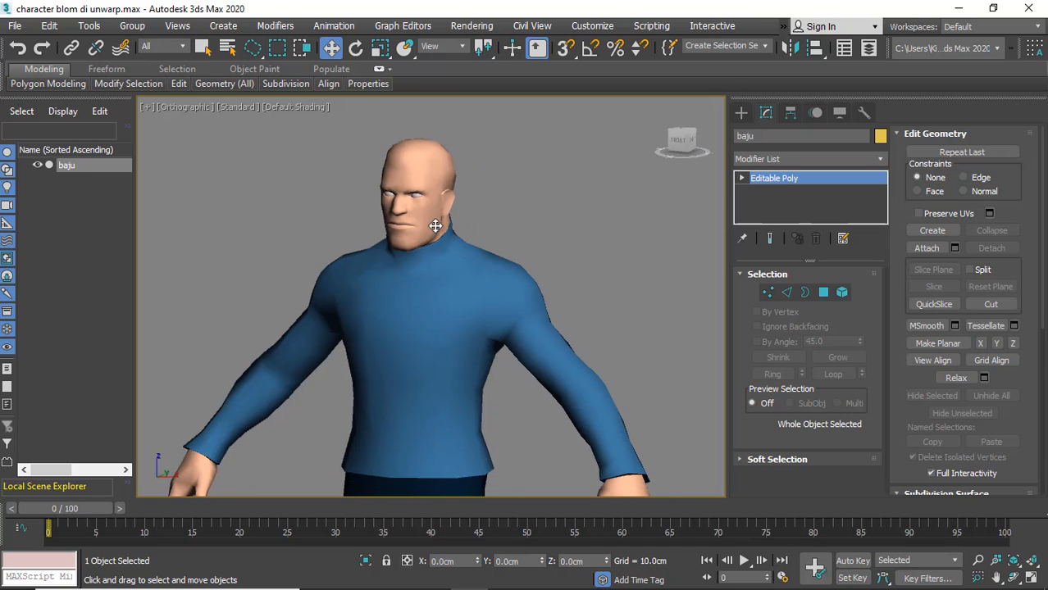
Open the Material Editor and sample the character's material into the first slot of the second row
key("m")
left_click(716, 158)
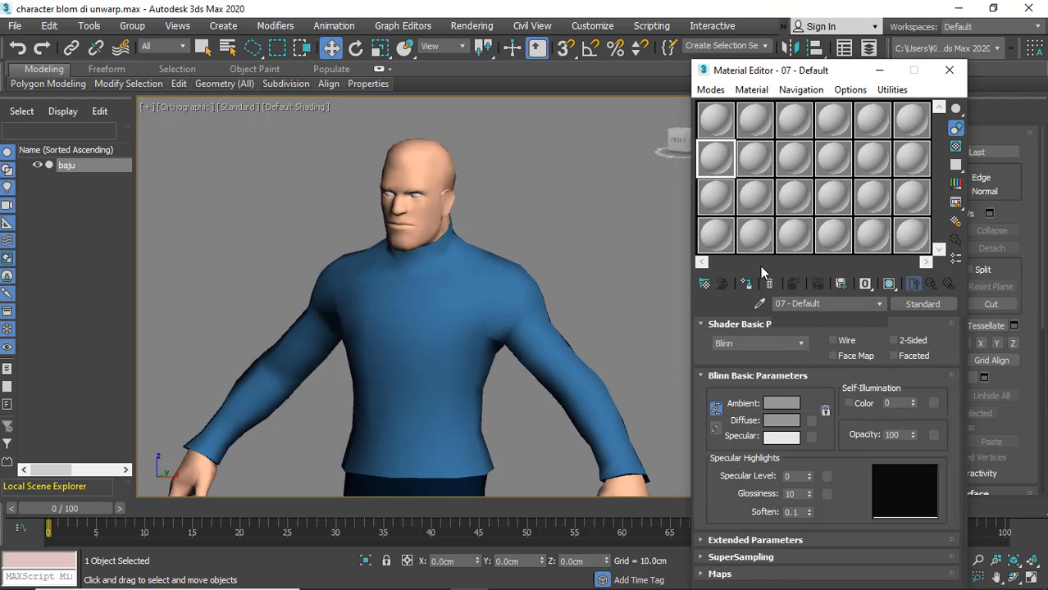
left_click(760, 303)
left_click(480, 264)
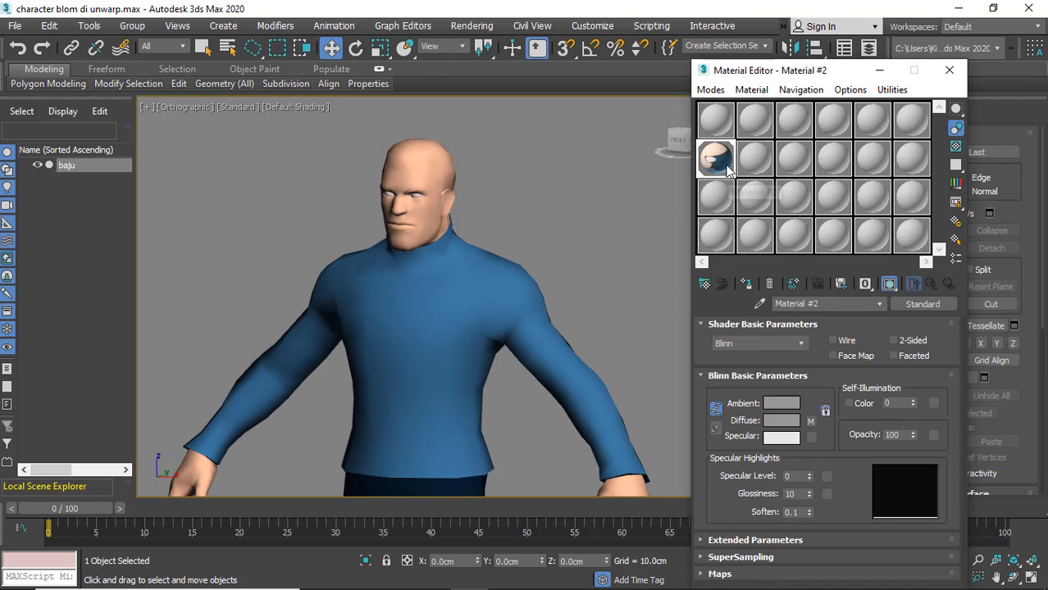
View the karakter.psd bitmap used as the material's diffuse map and close the Material Editor
left_click(811, 421)
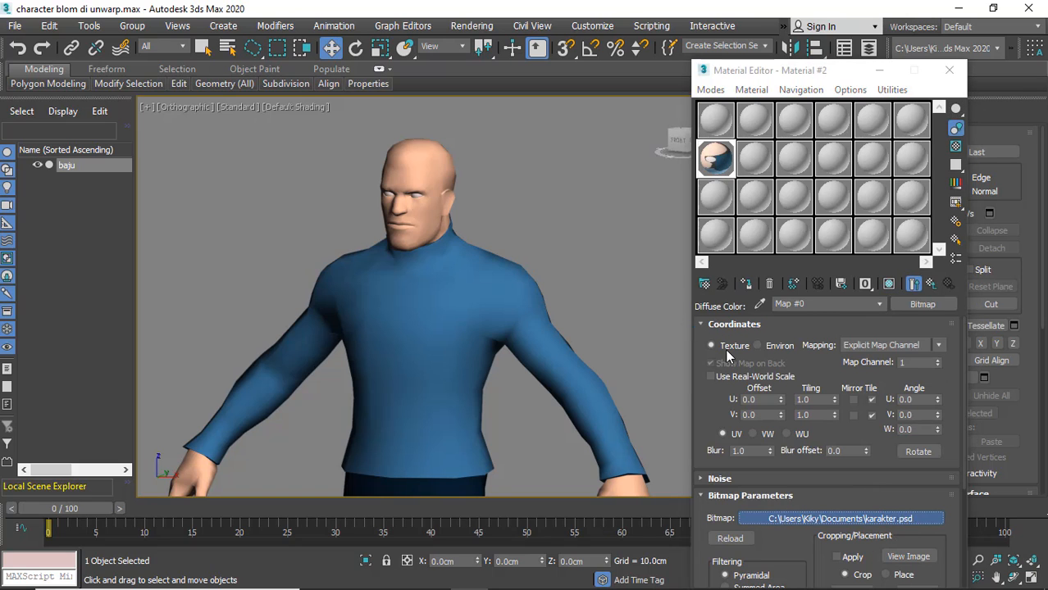
left_click(840, 519)
left_click(996, 421)
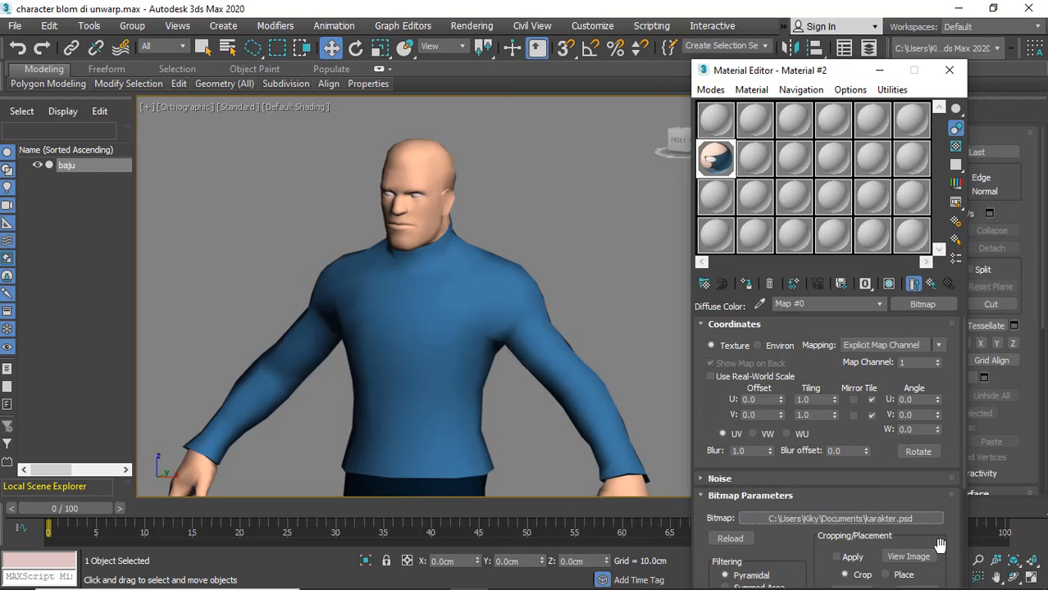
left_click(908, 557)
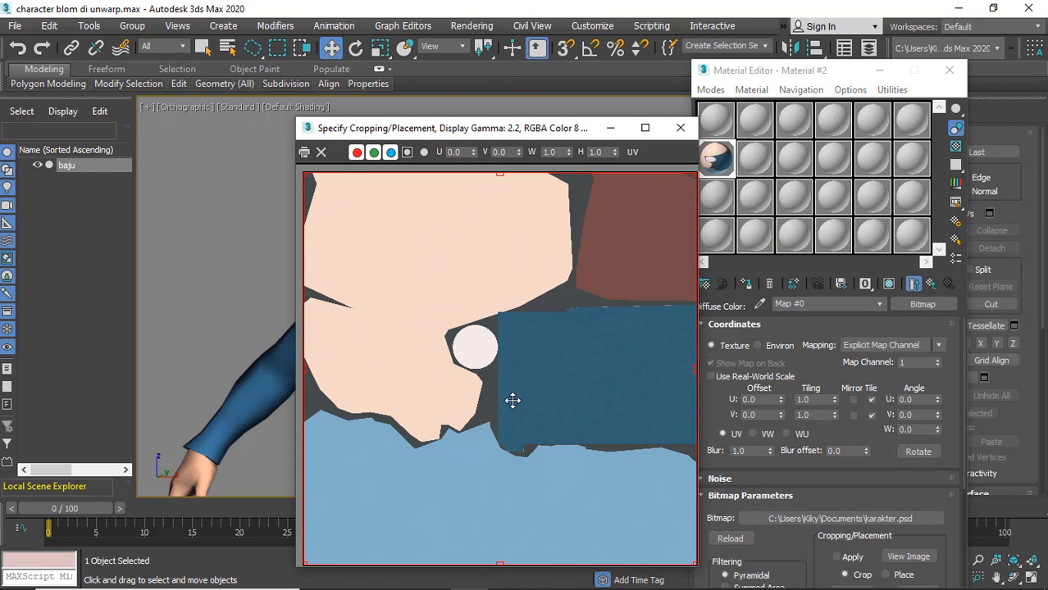
left_click_drag(566, 136, 502, 133)
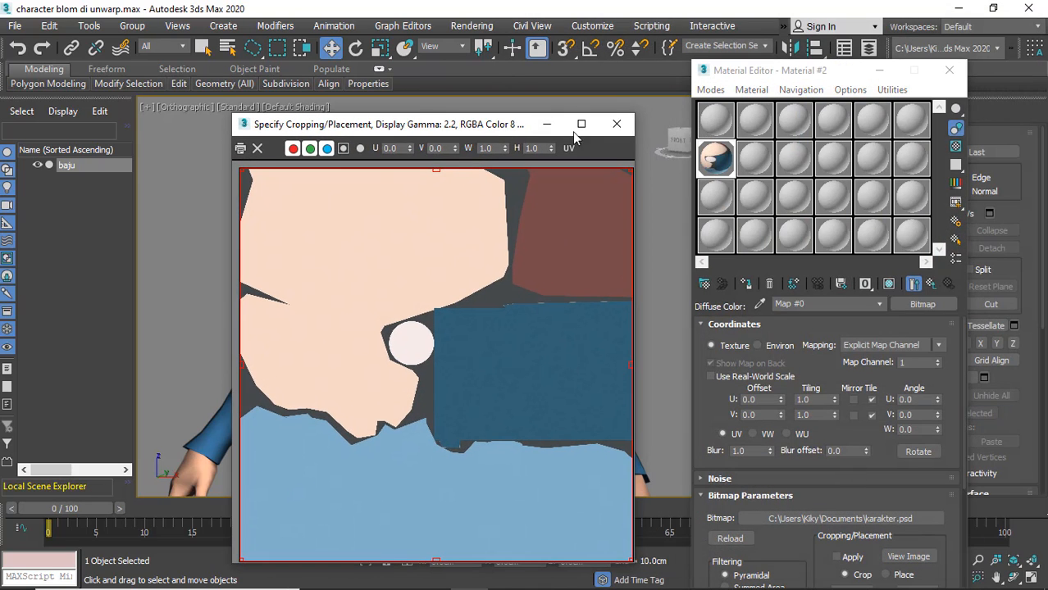
left_click(616, 124)
mouse_move(414, 228)
middle_mouse_down("alt")
mouse_move(461, 217)
mouse_move(427, 219)
mouse_move(434, 223)
middle_mouse_up("alt")
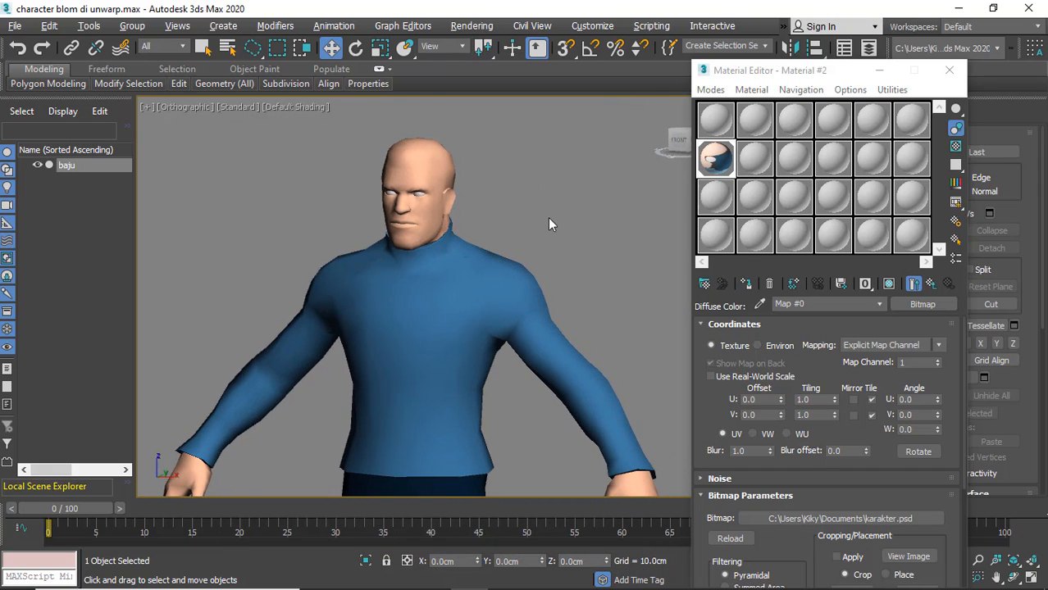
left_click(949, 70)
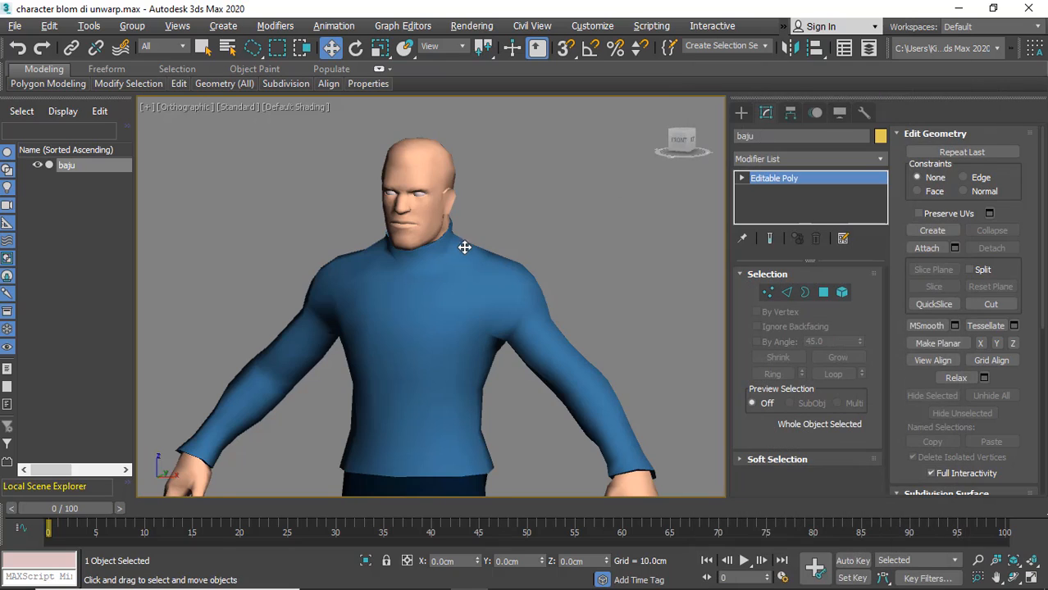
middle_click_drag(466, 246, 482, 243)
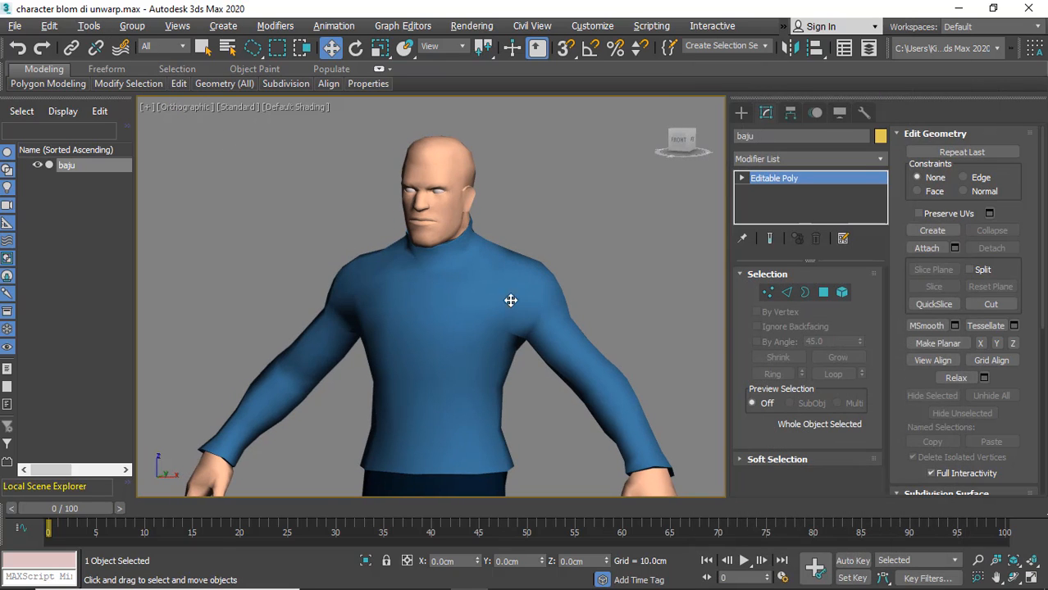
Open the Viewport Canvas tools and frame the character's upper body for painting
left_click(89, 26)
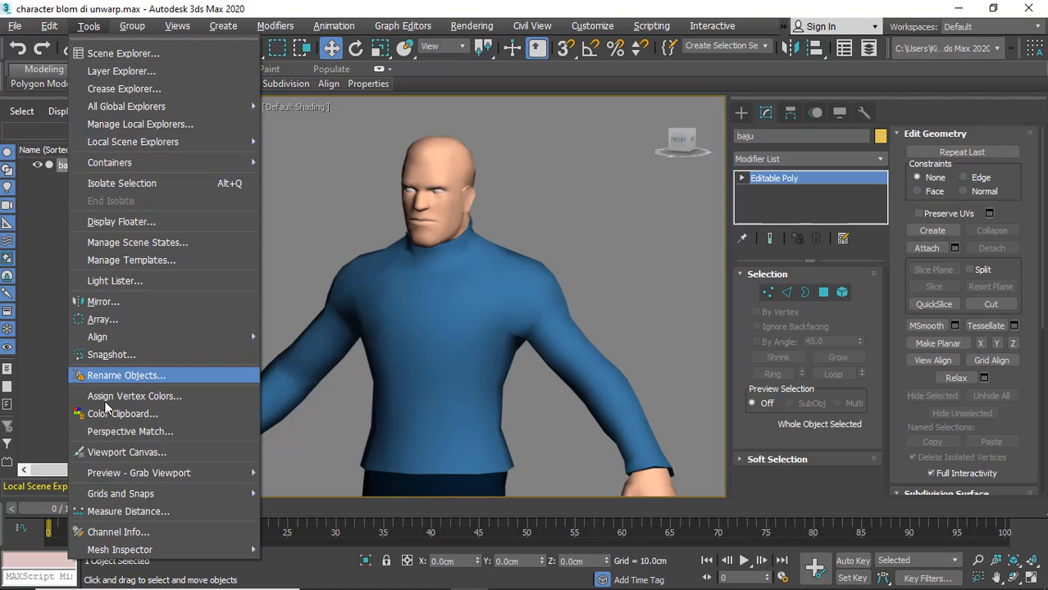
left_click(107, 456)
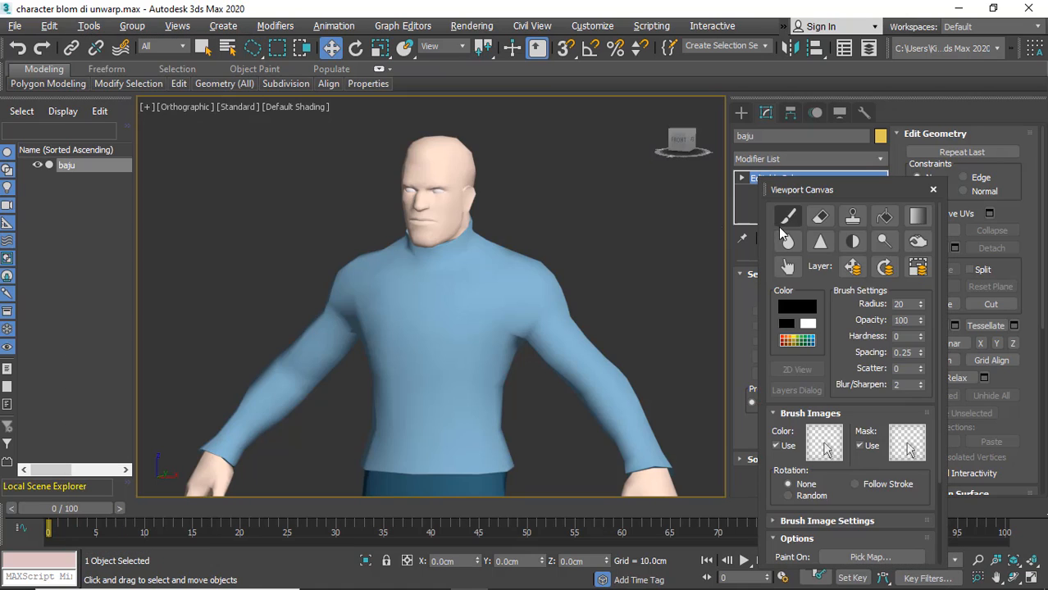
mouse_move(475, 237)
middle_mouse_down()
mouse_move(443, 223)
mouse_move(480, 236)
middle_mouse_up()
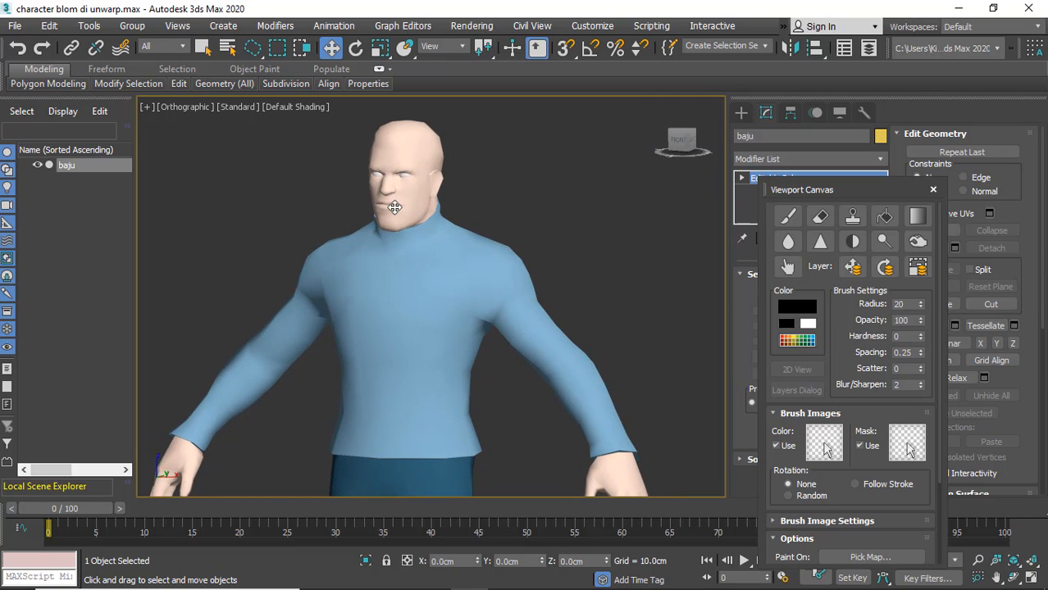
left_click(527, 238)
left_click(444, 259)
scroll(444, 261, "down", 2)
middle_click_drag(445, 261, 447, 228)
middle_click_drag(447, 228, 474, 229, "alt")
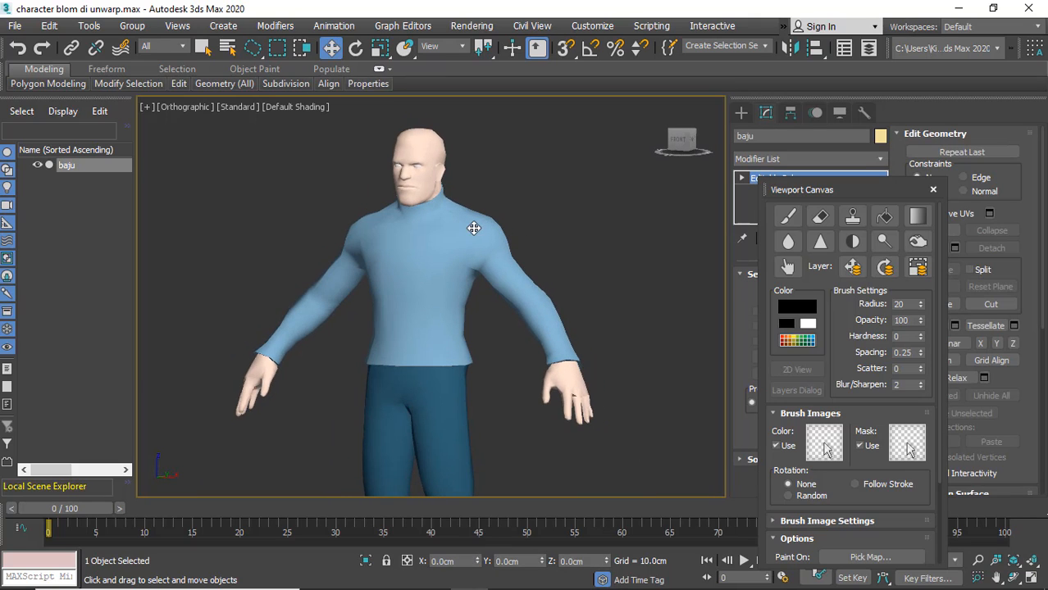
Start the Viewport Canvas paint brush on the diffuse colour map karakter.psd and move the Layers dialog beside the character
left_click(789, 223)
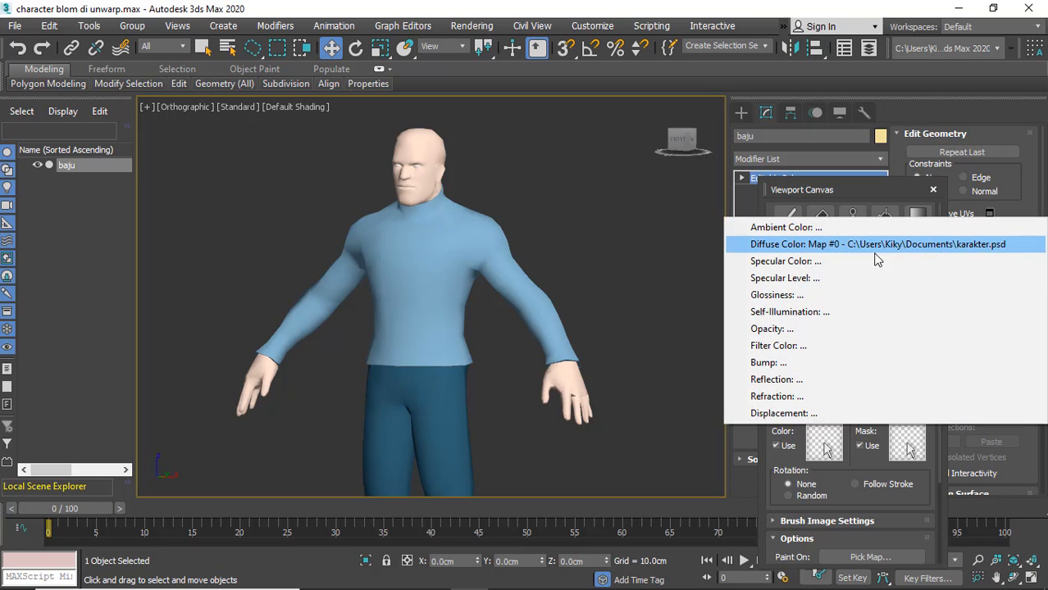
left_click(974, 248)
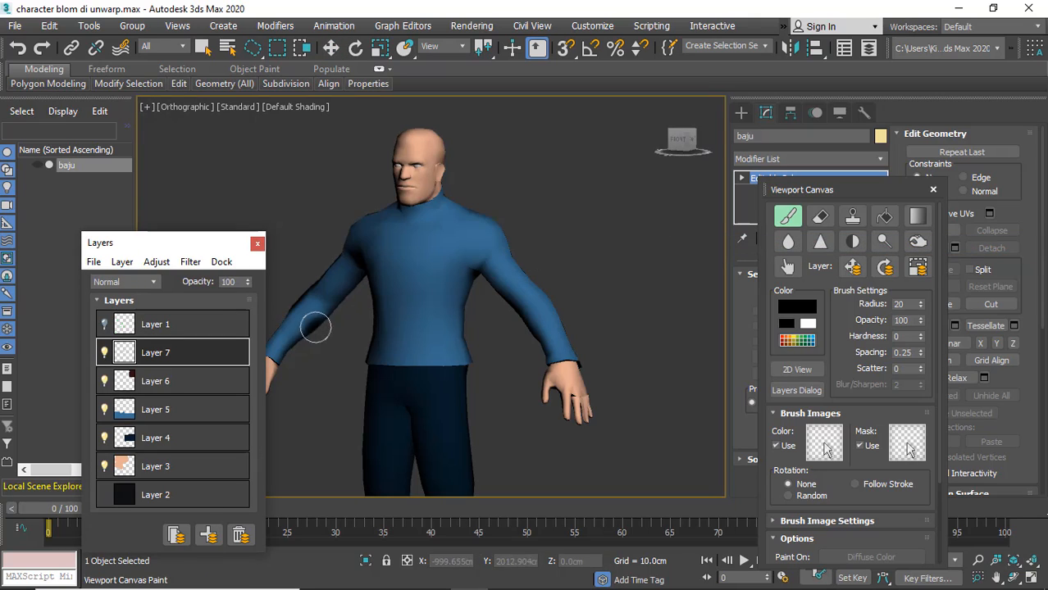
left_click_drag(175, 248, 189, 187)
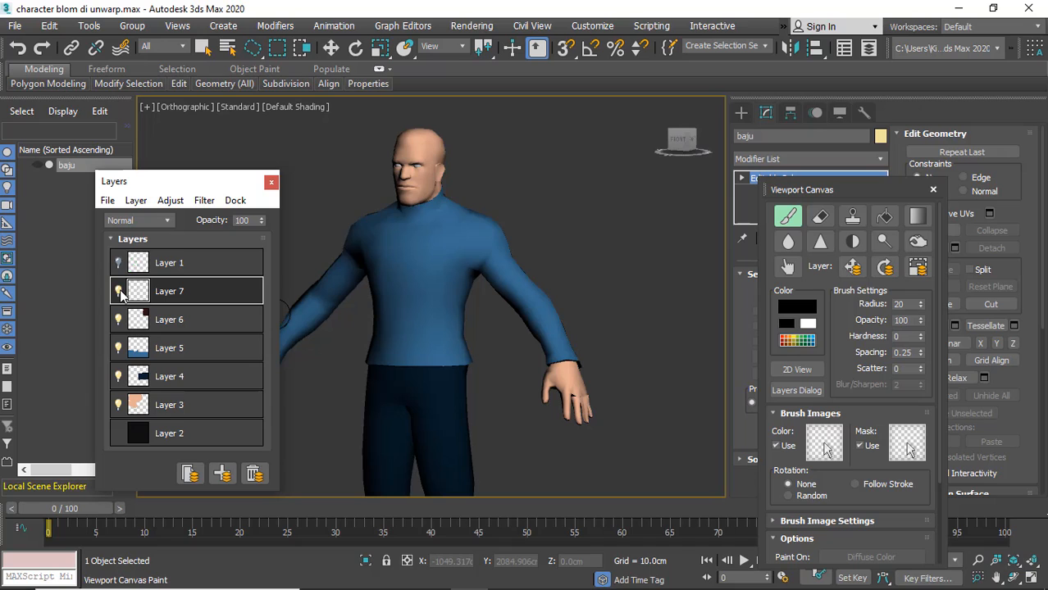
Switch to Photoshop, toggle Layer 7's visibility and view the whole texture to compare its layers, and return to 3ds Max
left_click(544, 575)
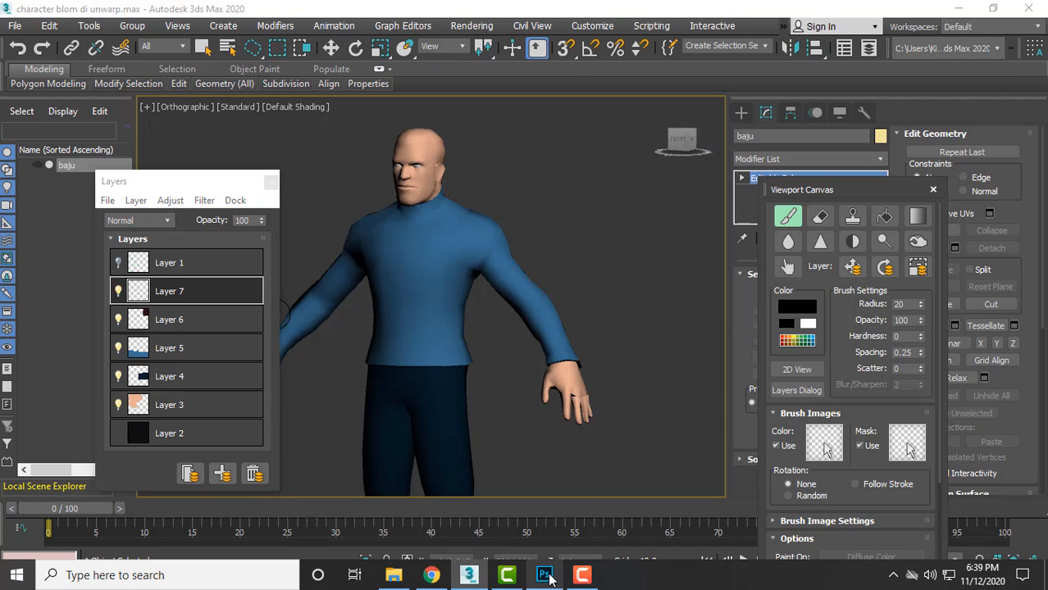
left_click(874, 199)
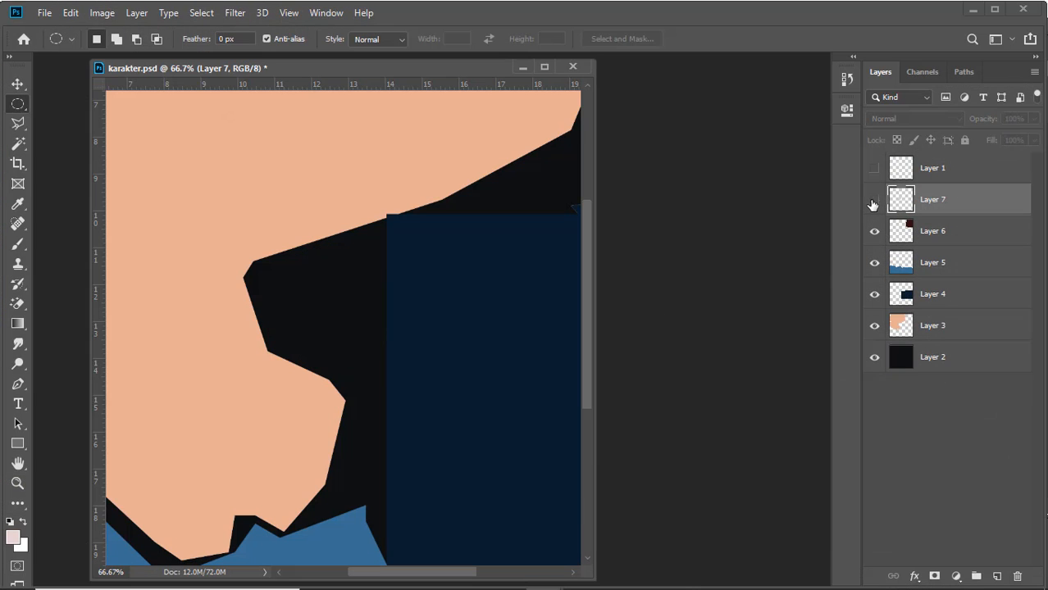
left_click(874, 199)
left_click(17, 484)
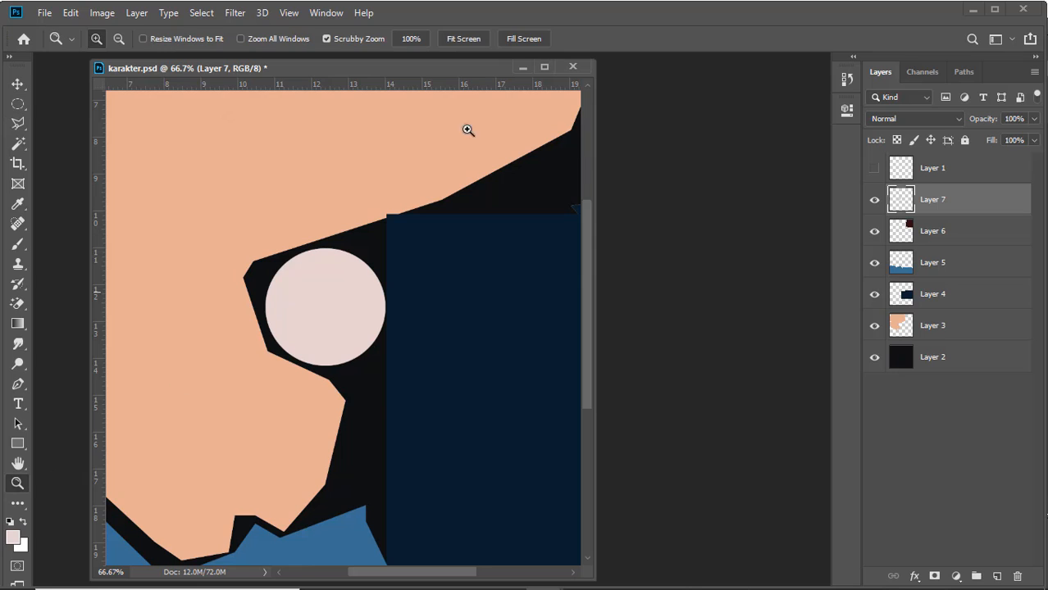
left_click(476, 44)
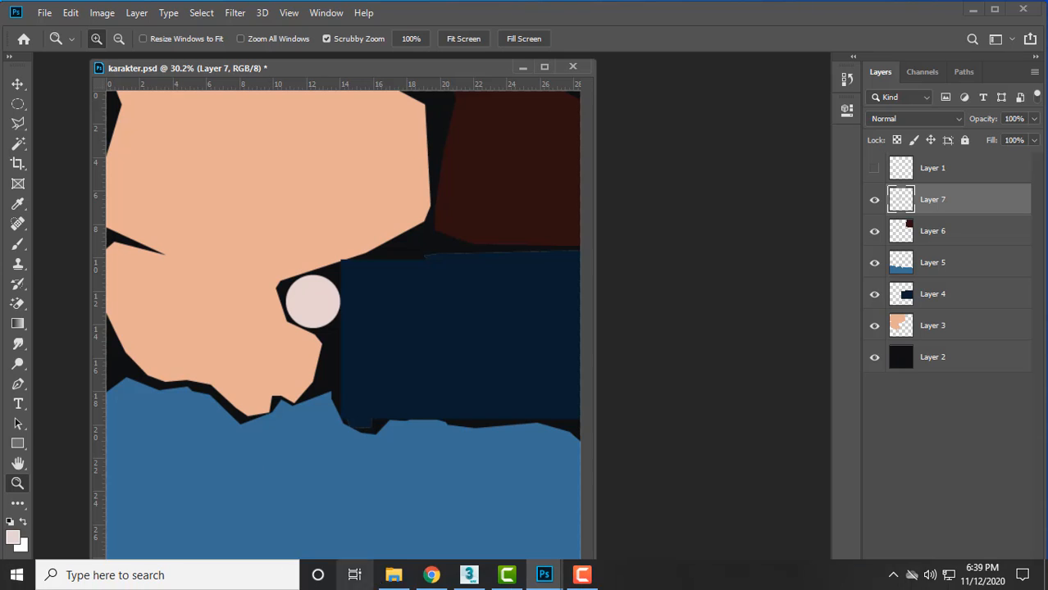
left_click(468, 578)
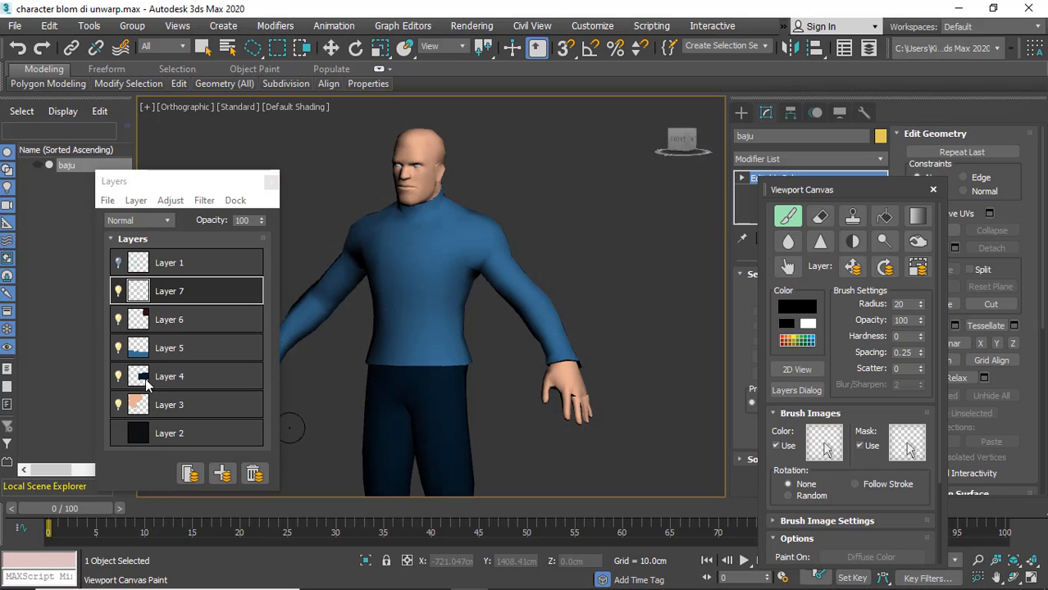
Open the 2D view of the painted texture and arrange the paint windows around the character
left_click_drag(183, 188, 156, 188)
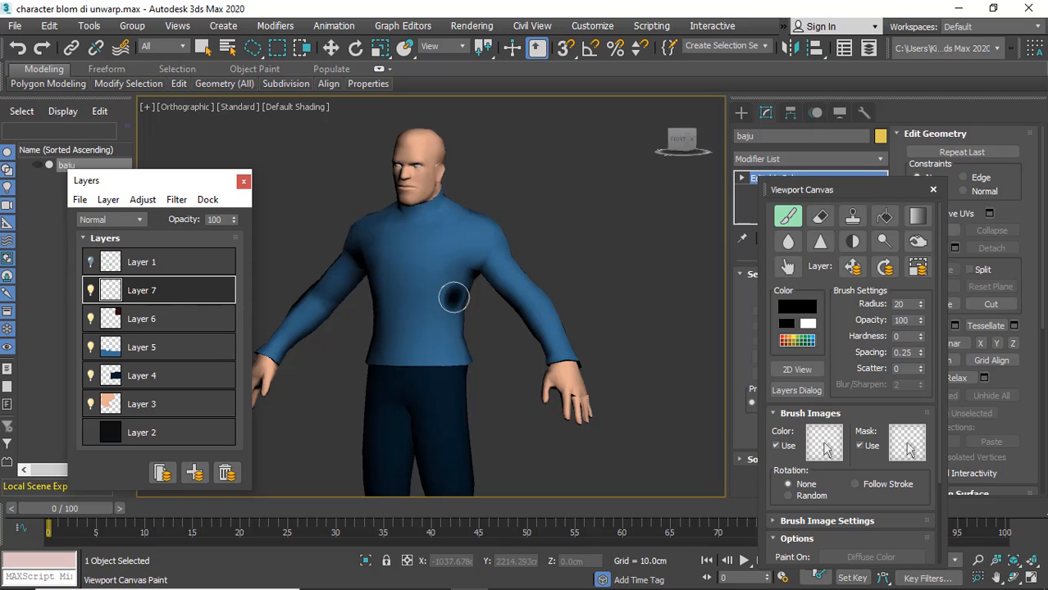
middle_click_drag(543, 274, 579, 271, "alt")
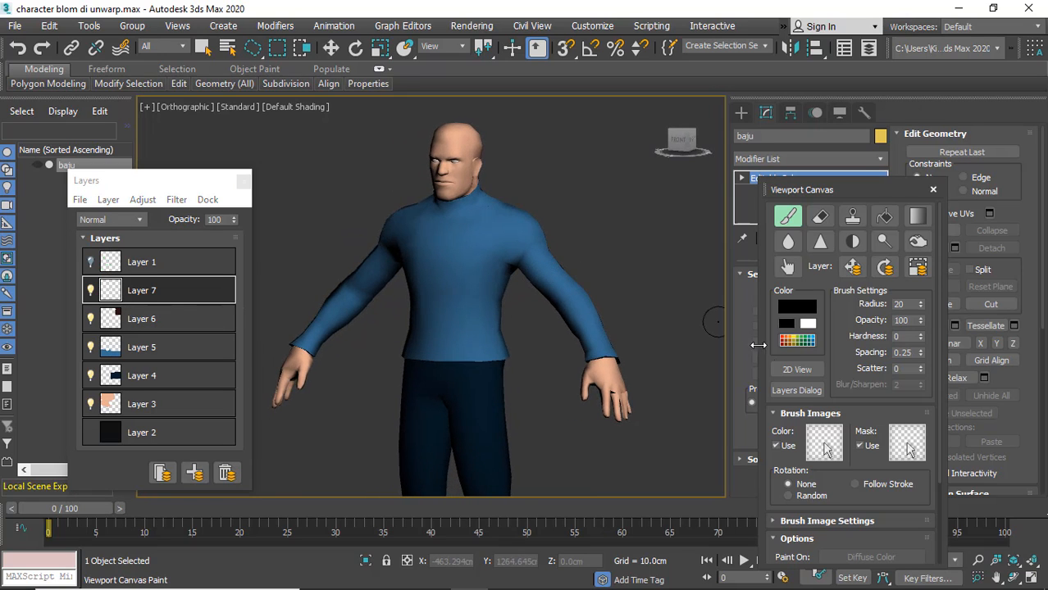
left_click(811, 375)
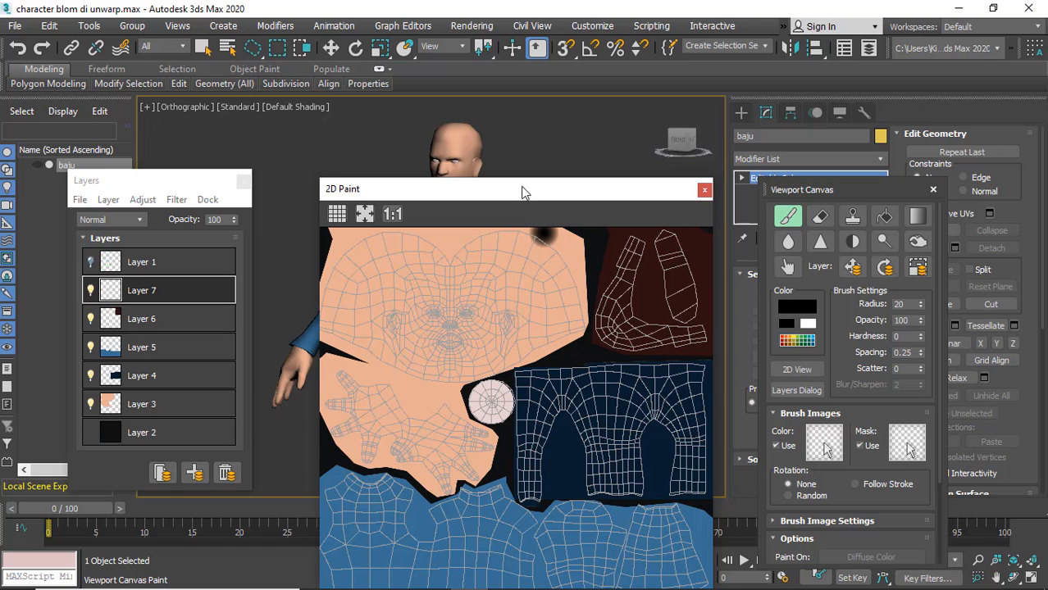
mouse_move(527, 185)
left_mouse_down()
mouse_move(506, 152)
mouse_move(540, 121)
left_mouse_up()
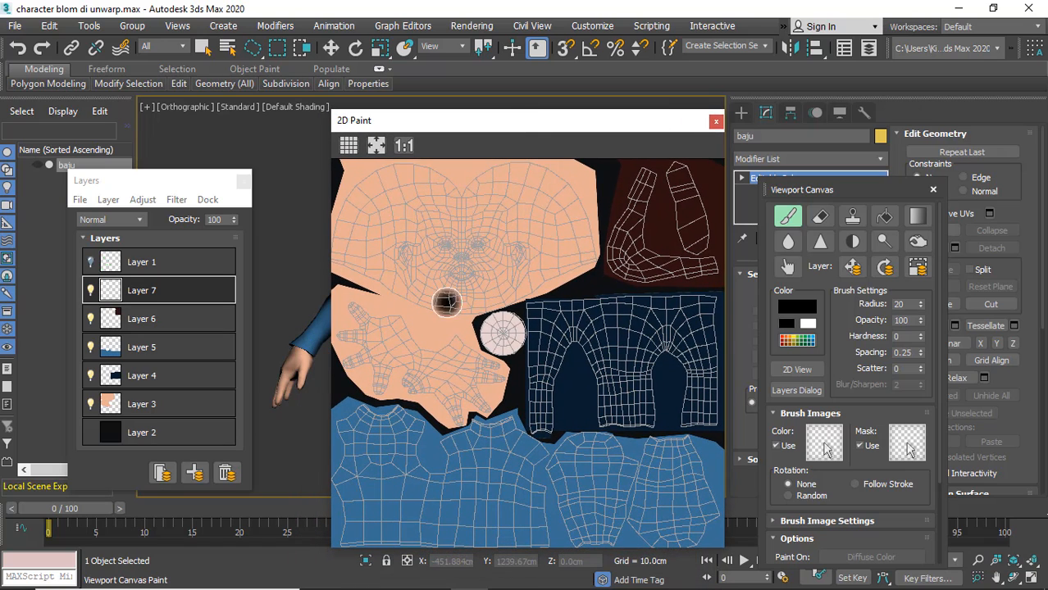
Compare the texture with and without the UV wireframe in the 2D Paint window, leaving the wireframe on
left_click(348, 146)
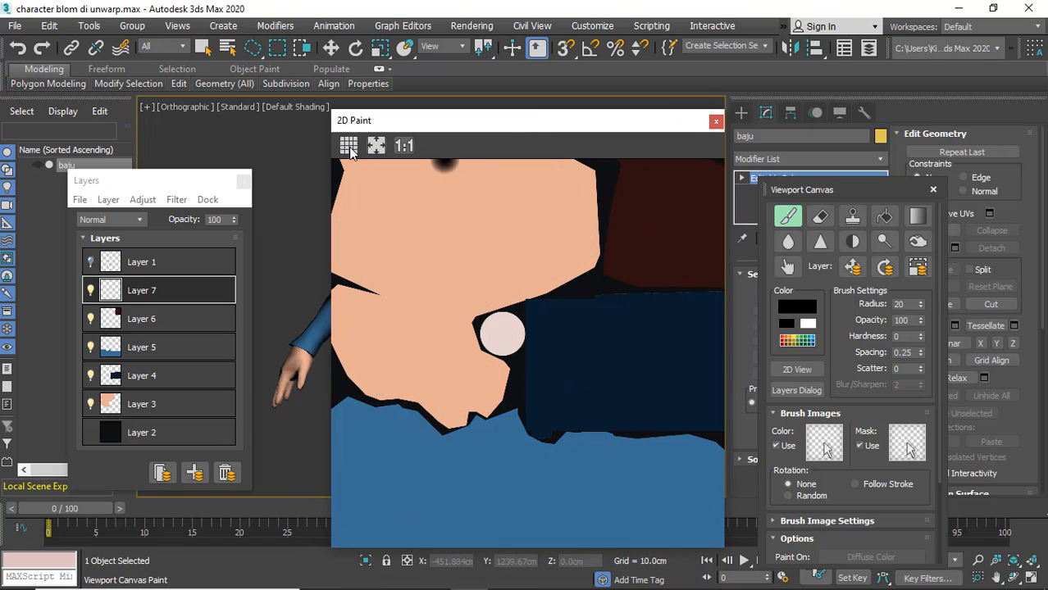
left_click(348, 146)
left_click(348, 146)
left_click(348, 146)
left_click(348, 146)
left_click(348, 146)
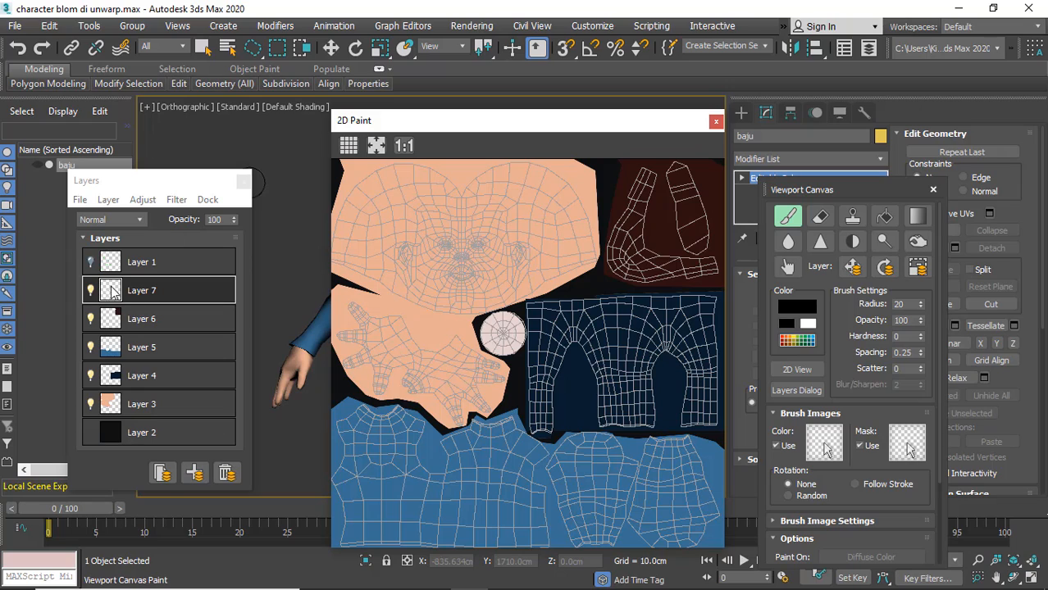
Add a new layer above Layer 7 and brush black over the face in the 2D view, checking it on the model
left_click(194, 473)
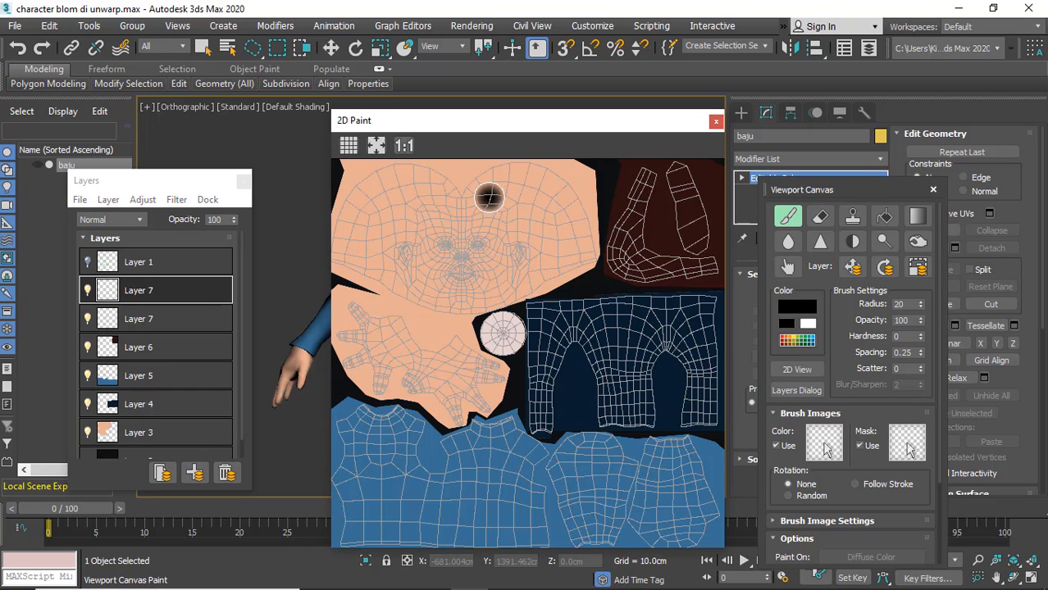
mouse_move(492, 215)
left_mouse_down()
mouse_move(435, 246)
mouse_move(484, 287)
mouse_move(463, 279)
left_mouse_up()
left_click_drag(520, 129, 696, 207)
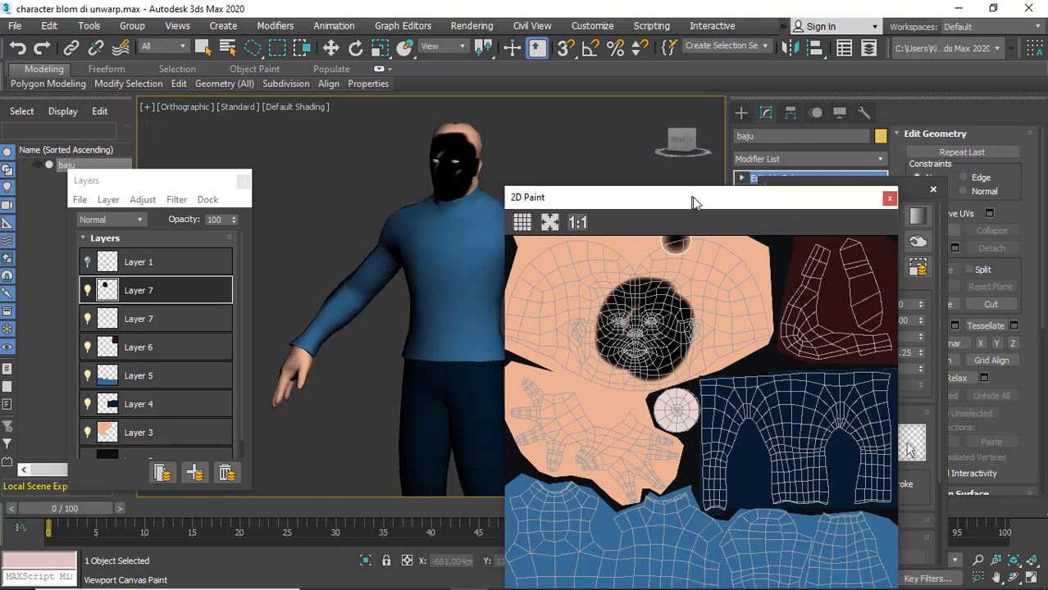
scroll(410, 189, "up", 3)
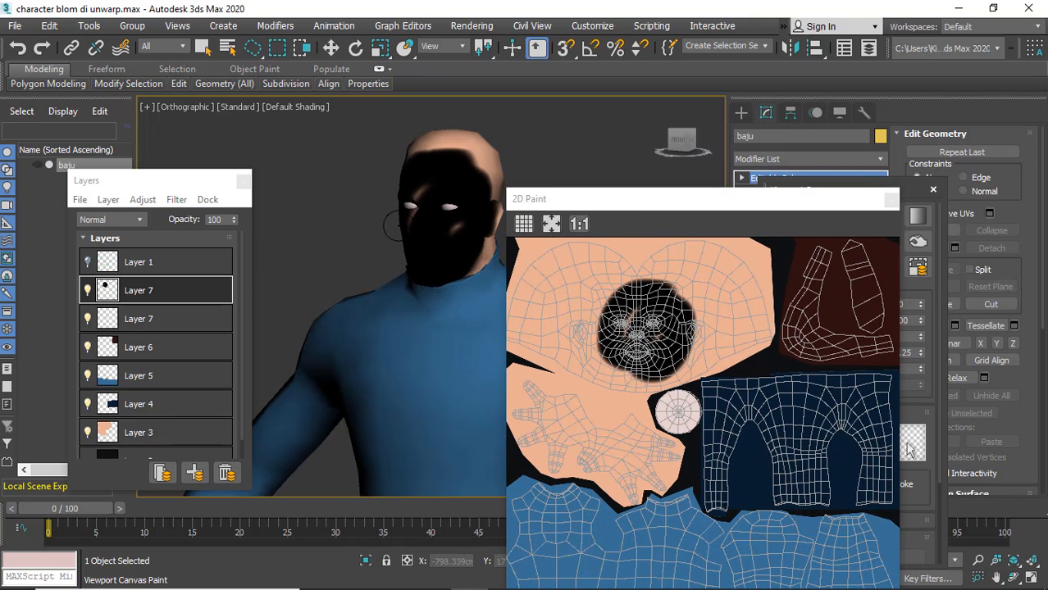
Undo the black brush stroke on the face and close the 2D Paint window
key("ctrl+z")
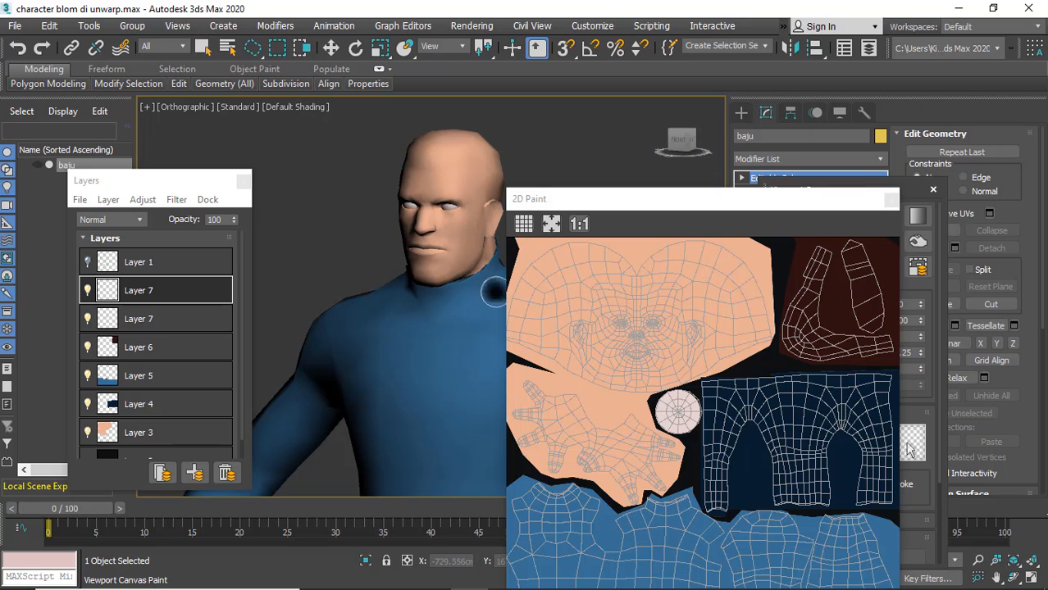
left_click_drag(726, 203, 611, 197)
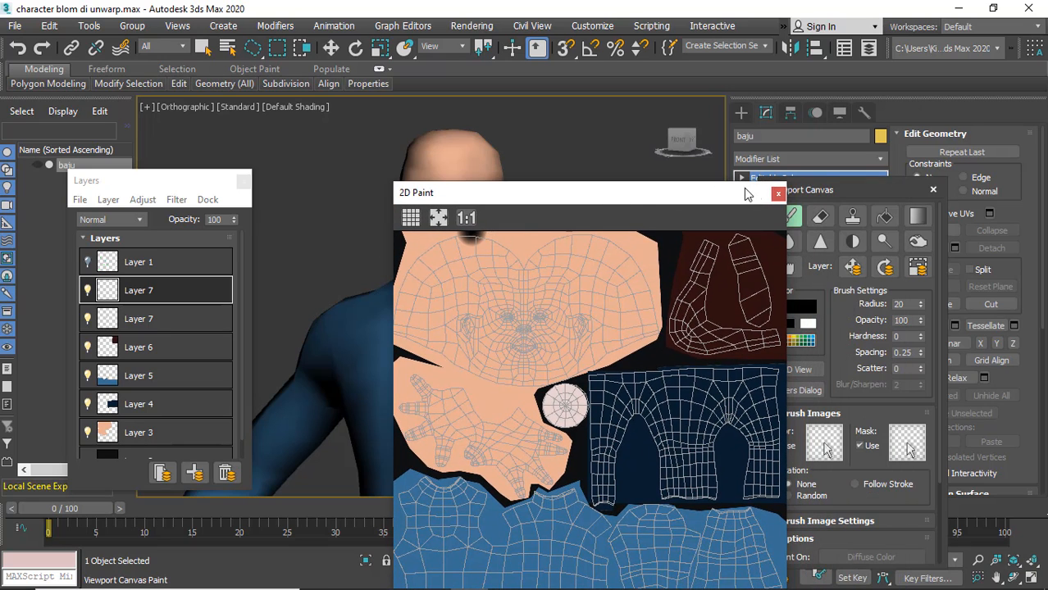
left_click(777, 196)
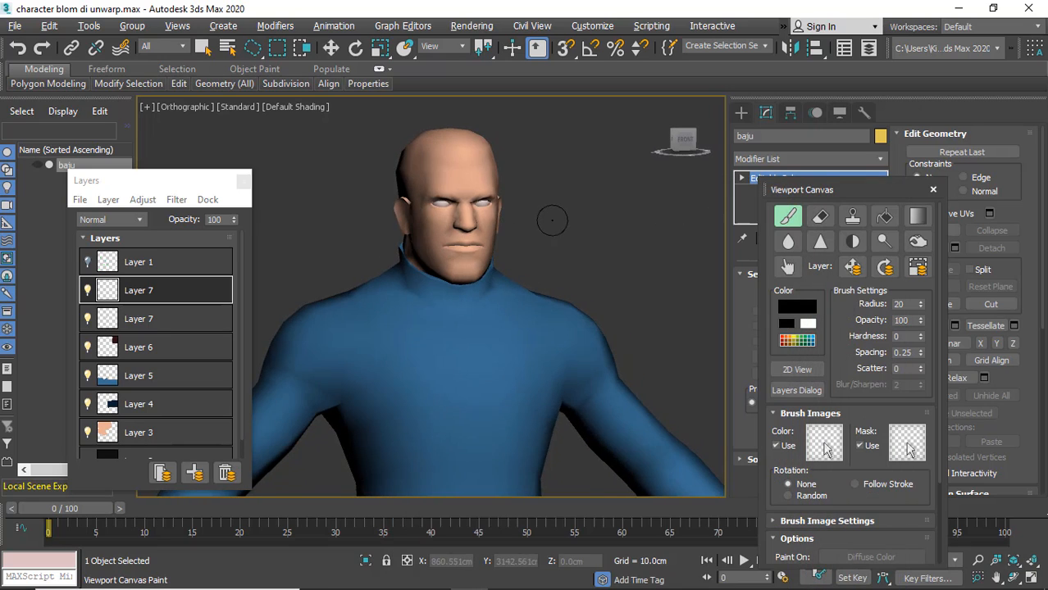
scroll(552, 220, "up", 2)
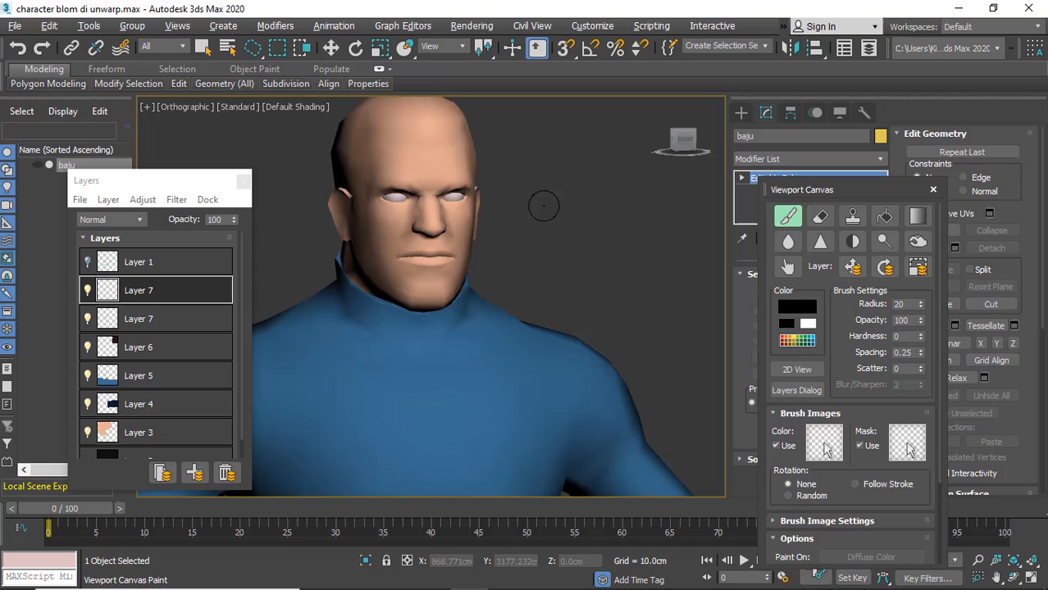
Try to delete the extra Layer 7 and add a new layer above Layer 2
left_click(88, 292)
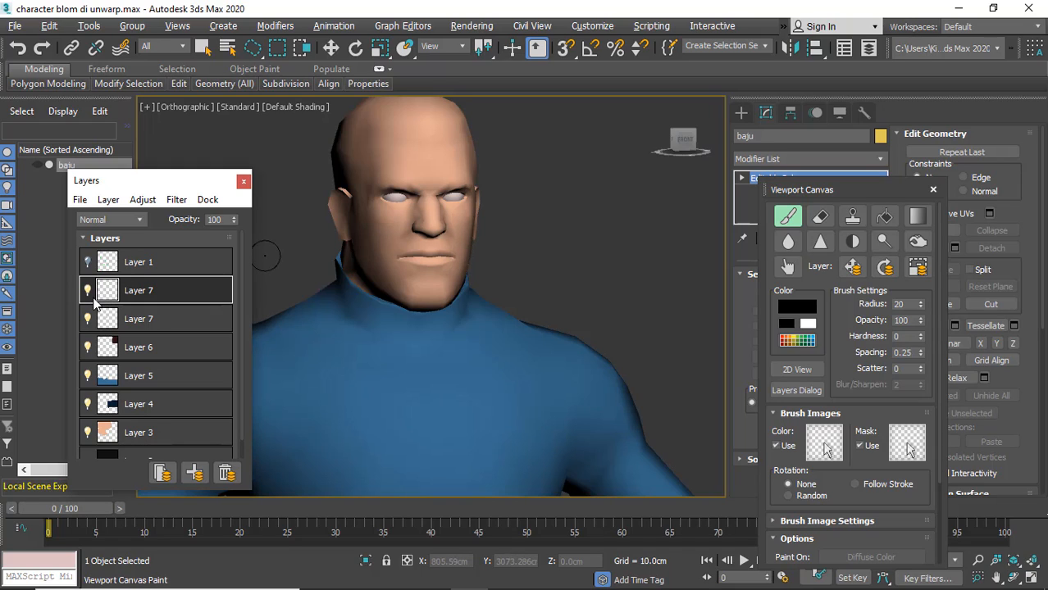
left_click(230, 473)
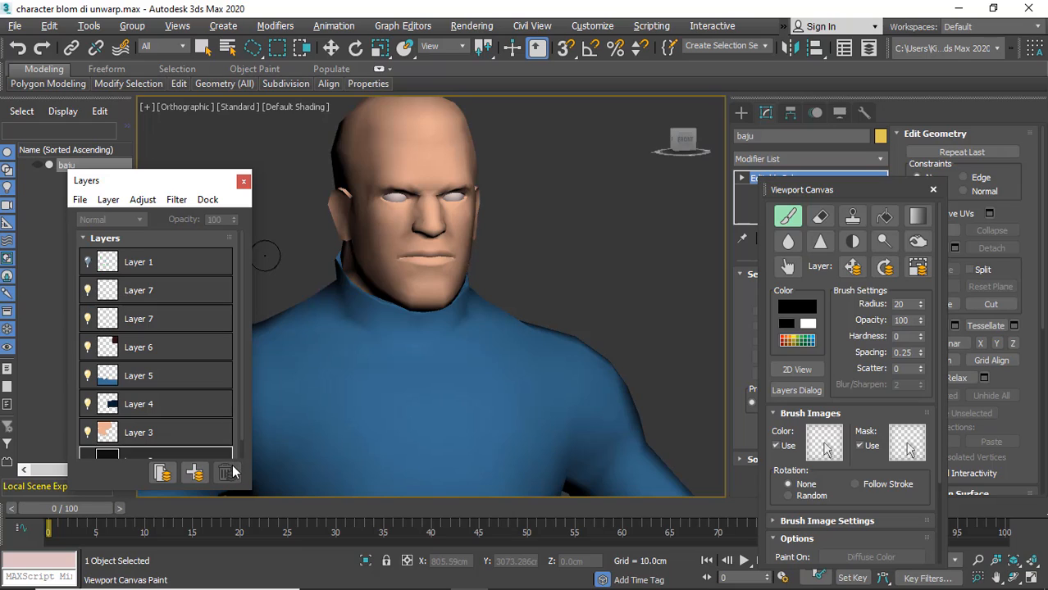
left_click(185, 476)
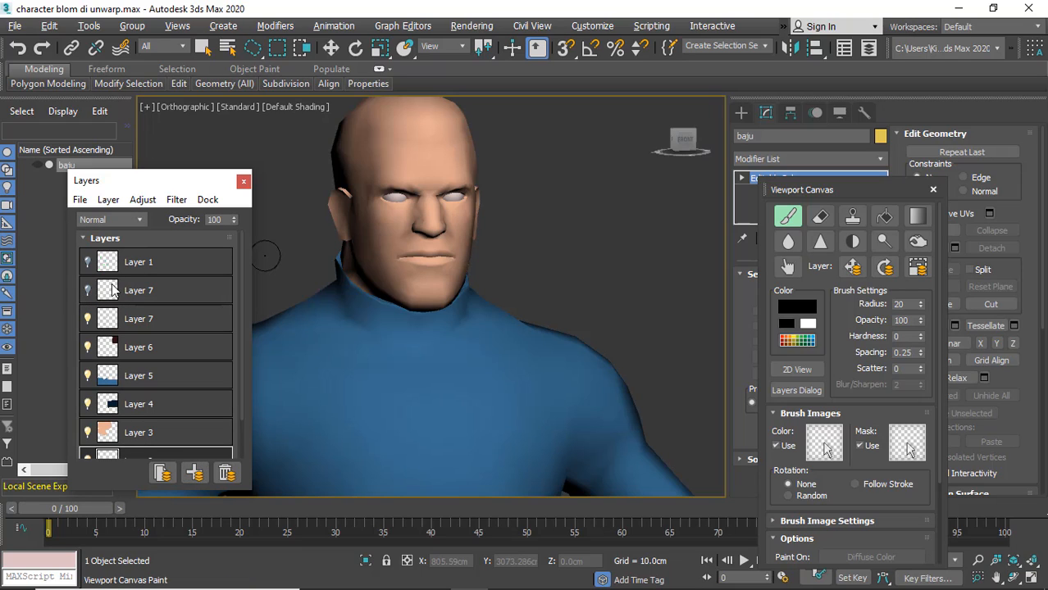
Set the viewport shading to Flat Color with the character's head in view
middle_click_drag(492, 167, 529, 151, "alt")
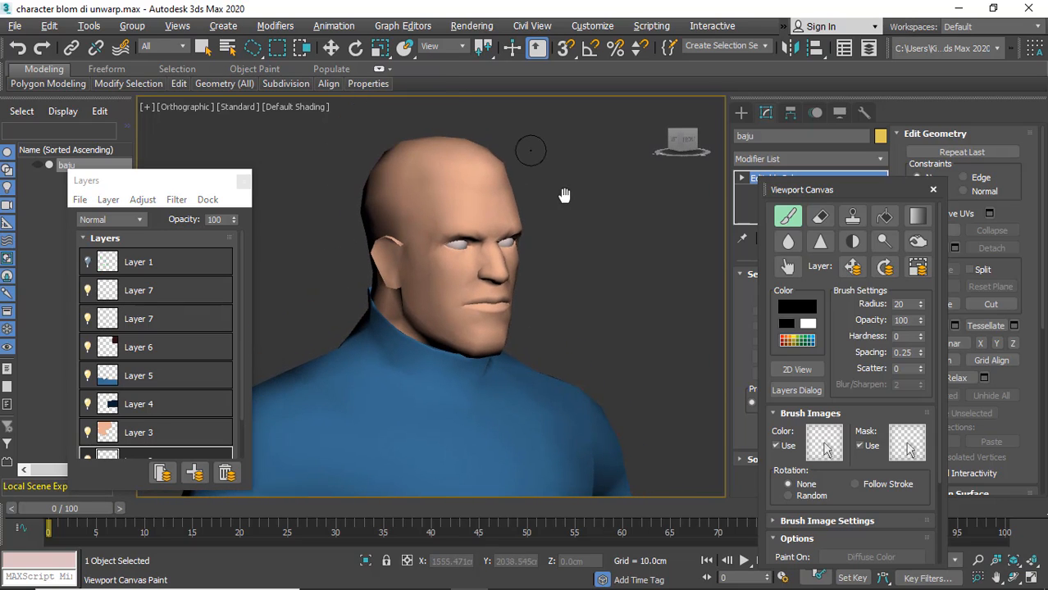
left_click(306, 104)
left_click(298, 105)
left_click(297, 106)
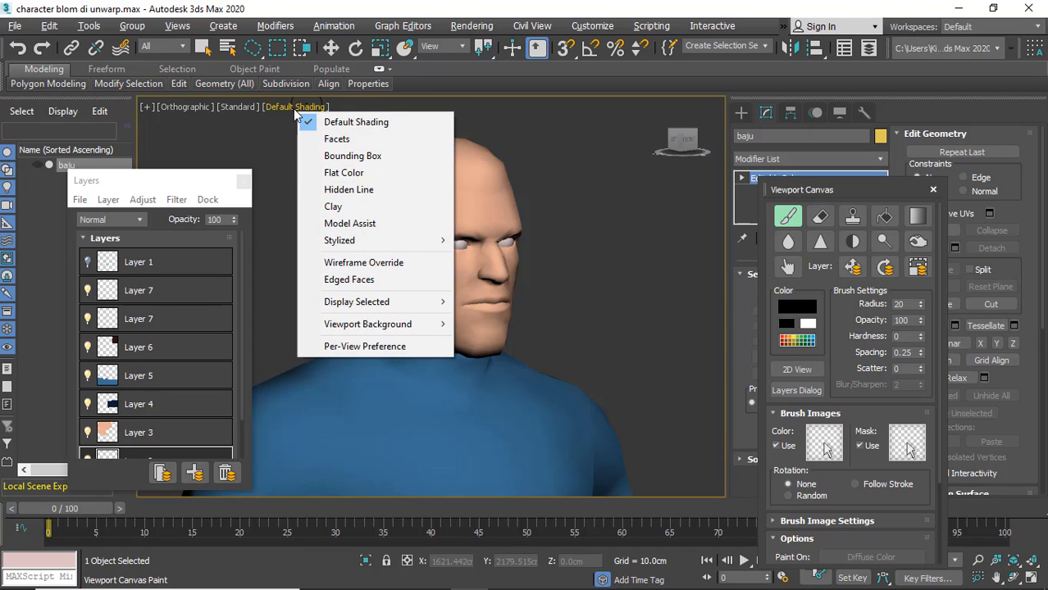
left_click(342, 174)
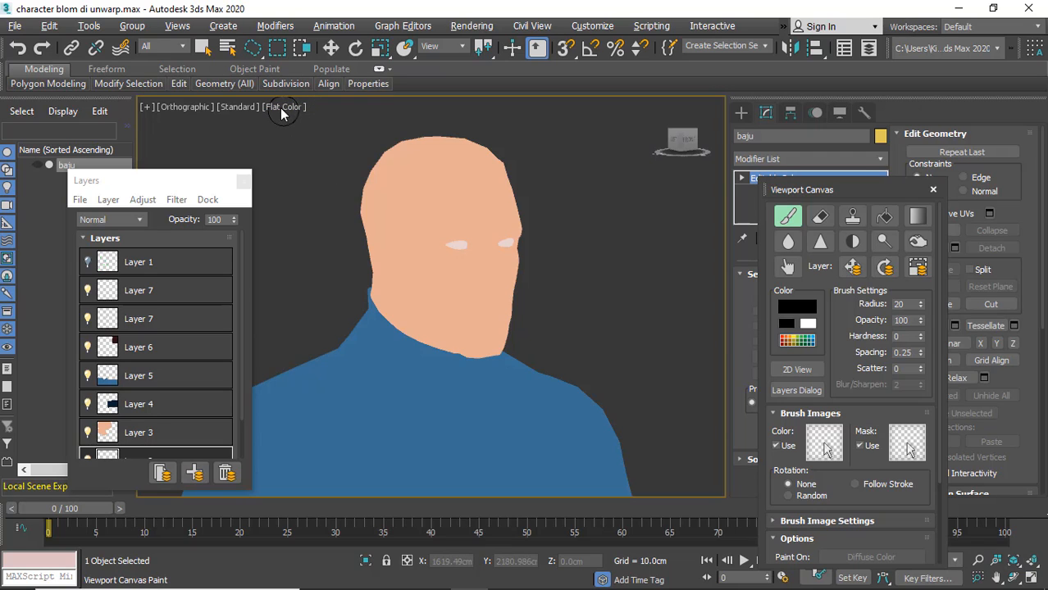
Compare the character in Default Shading against Flat Color, ending on Flat Color
left_click(280, 108)
left_click(286, 120)
left_click(283, 108)
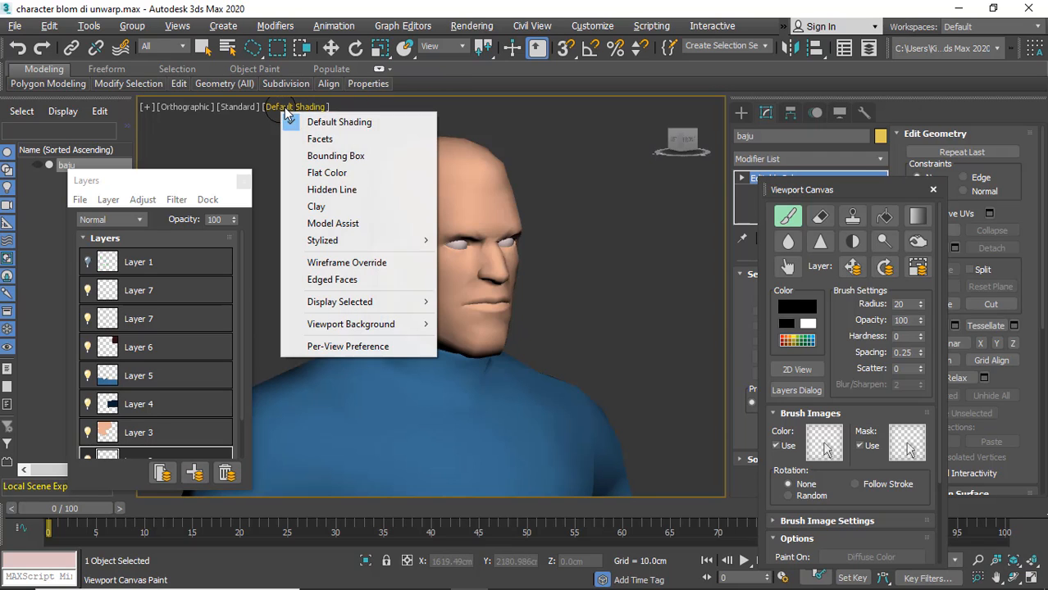
left_click(325, 173)
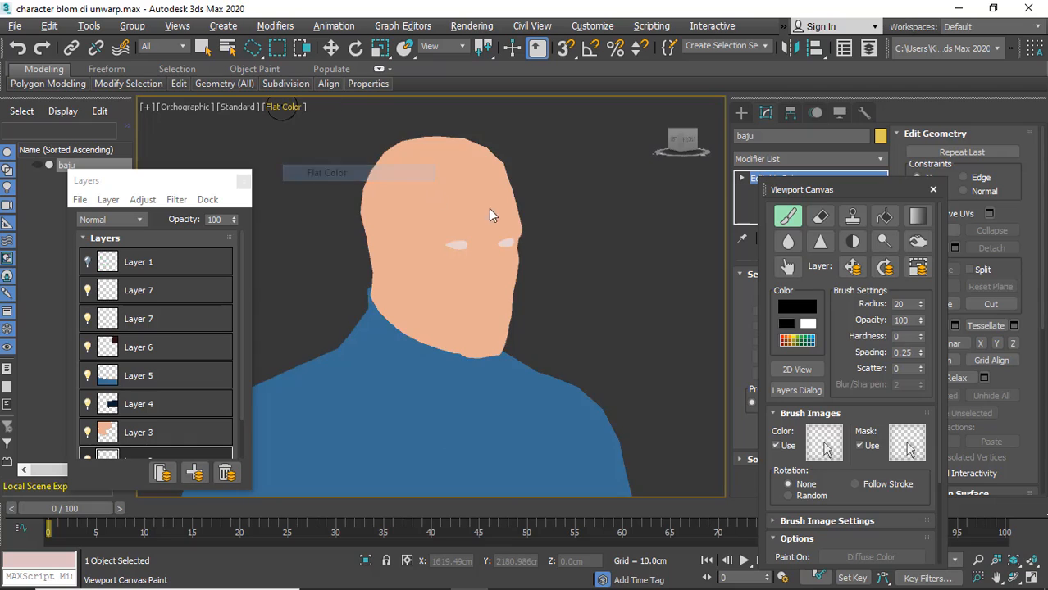
Examine the flat-coloured head from the front and the side at close range
middle_click_drag(491, 216, 543, 217, "alt")
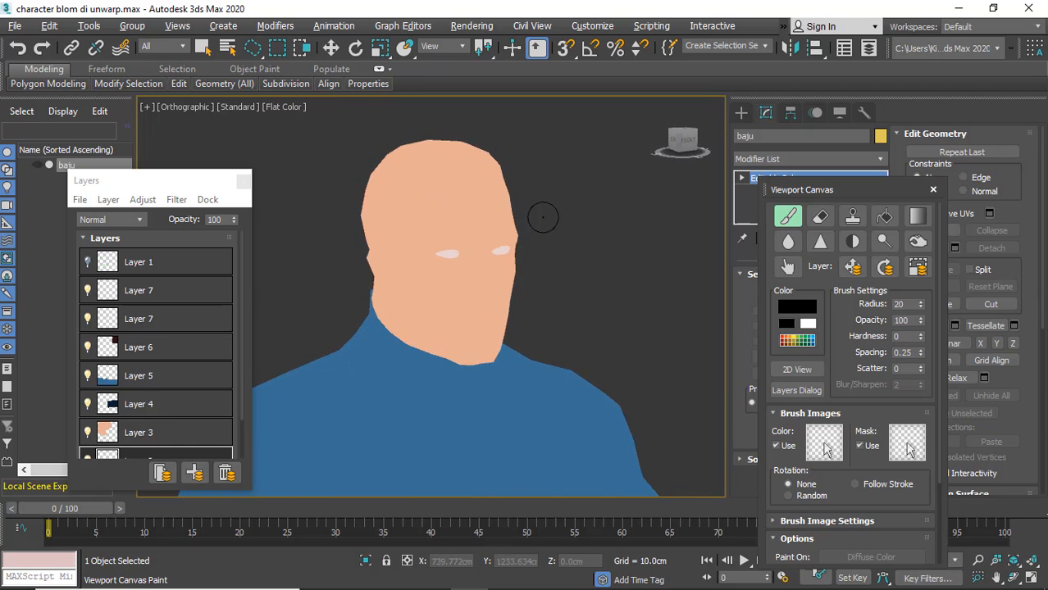
scroll(478, 214, "up", 3)
middle_click_drag(476, 207, 529, 248, "alt")
scroll(510, 197, "down", 2)
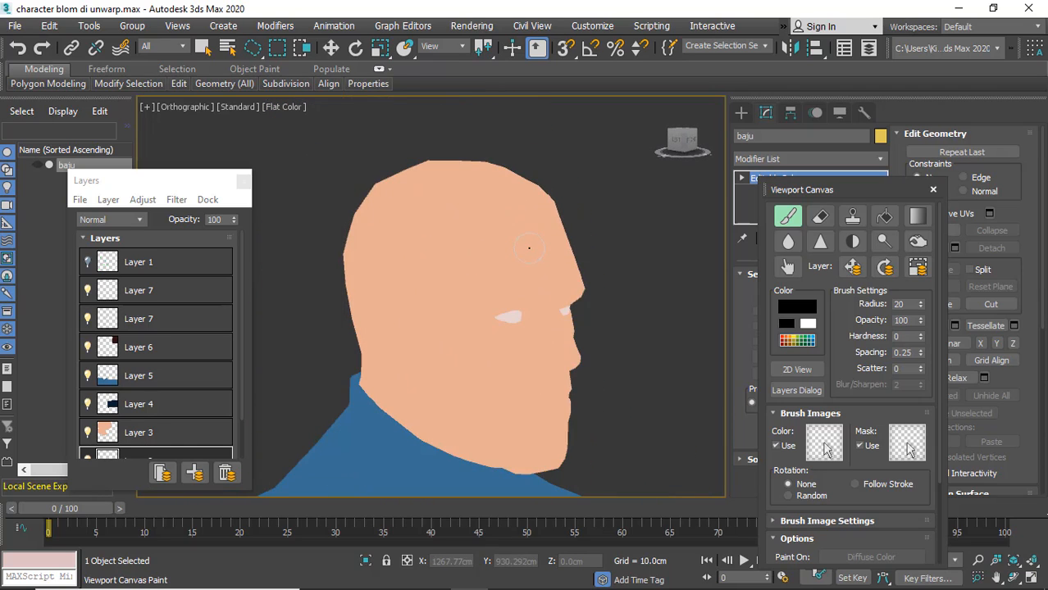
Turn on edged faces and paint black hair strokes on Layer 7 across the right temple and above the right ear
key("F4")
key("F4")
key("F4")
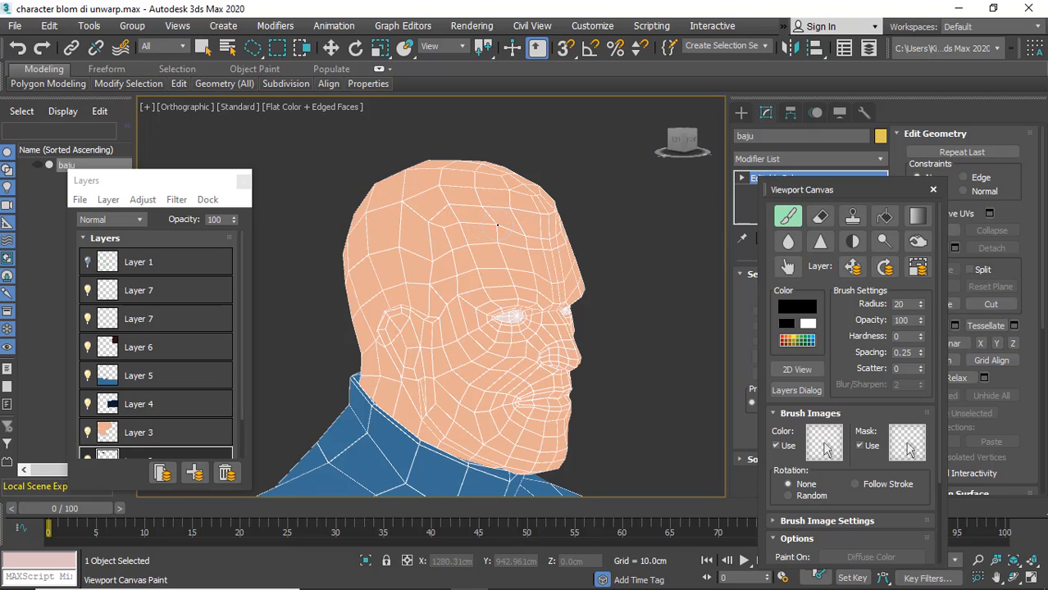
mouse_move(484, 208)
left_mouse_down()
mouse_move(496, 207)
mouse_move(410, 207)
left_mouse_up()
middle_click_drag(410, 206, 483, 217, "alt")
mouse_move(417, 197)
left_mouse_down()
mouse_move(458, 202)
mouse_move(404, 199)
left_mouse_up()
middle_click_drag(404, 198, 459, 195, "alt")
mouse_move(459, 196)
left_mouse_down()
mouse_move(402, 246)
mouse_move(413, 240)
mouse_move(421, 254)
left_mouse_up()
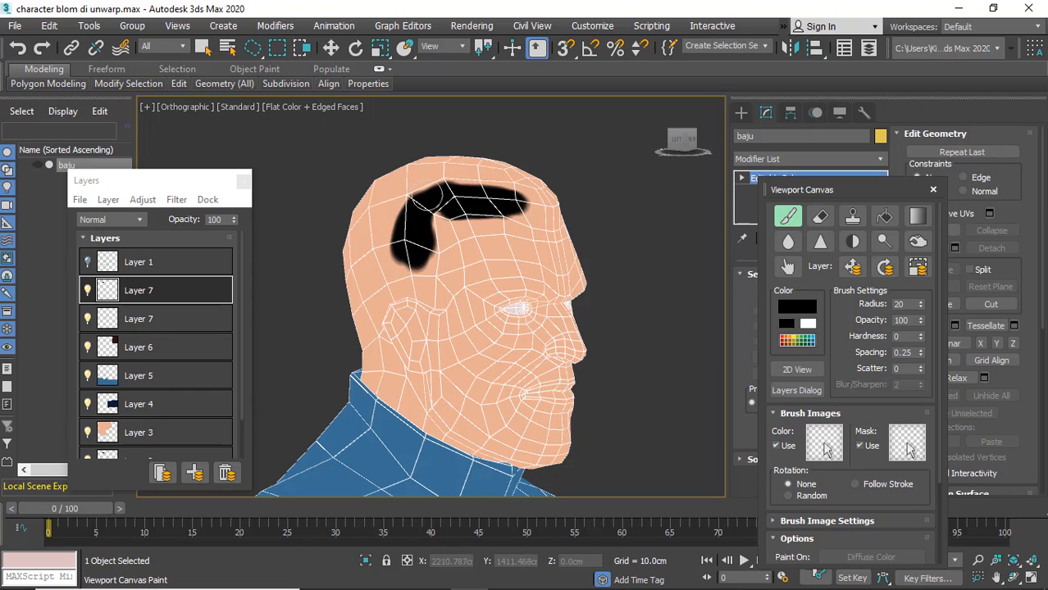
Undo the stray dab near the forehead and extend the black hair toward the back of the head's right side
middle_click_drag(552, 185, 455, 187, "alt")
left_click(517, 191)
key("ctrl+z")
middle_click_drag(408, 154, 443, 246, "alt")
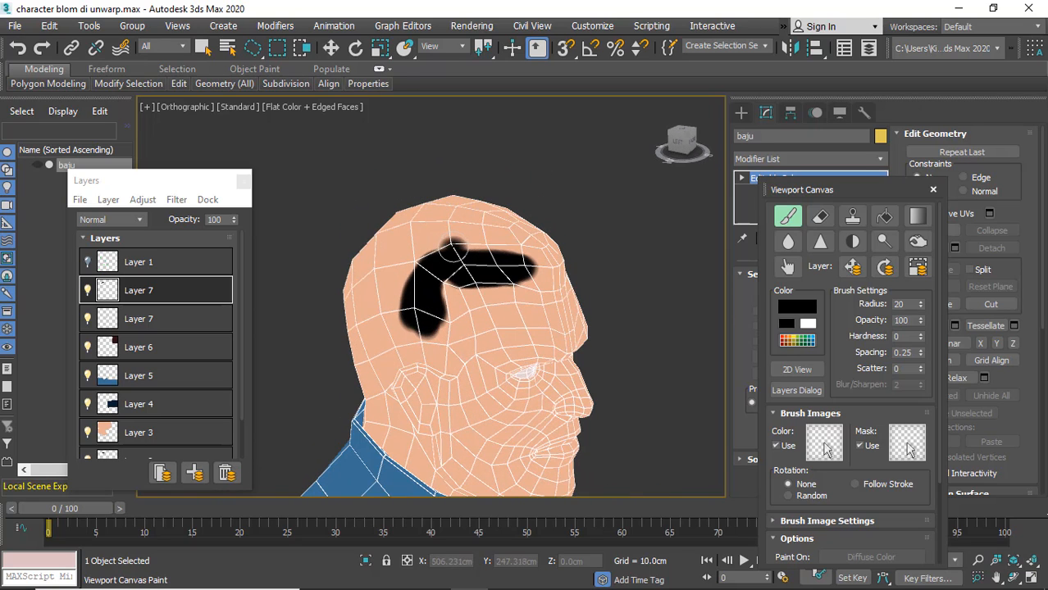
mouse_move(403, 278)
left_mouse_down()
mouse_move(397, 256)
mouse_move(382, 275)
mouse_move(400, 309)
left_mouse_up()
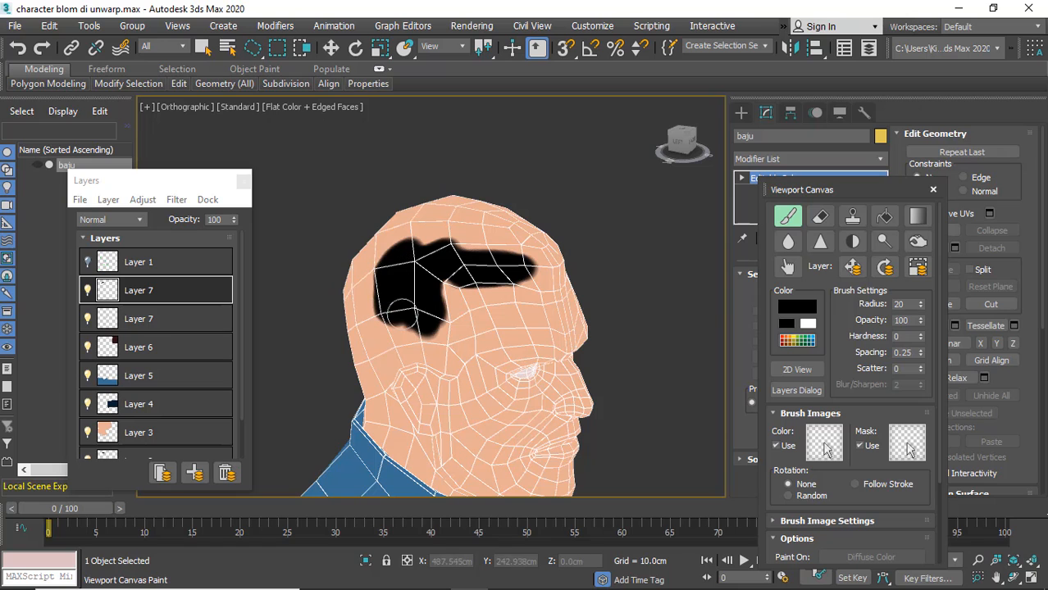
Set the paint behavior's mirroring to the X axis
middle_click_drag(392, 295, 372, 274, "alt")
key("F4")
key("F4")
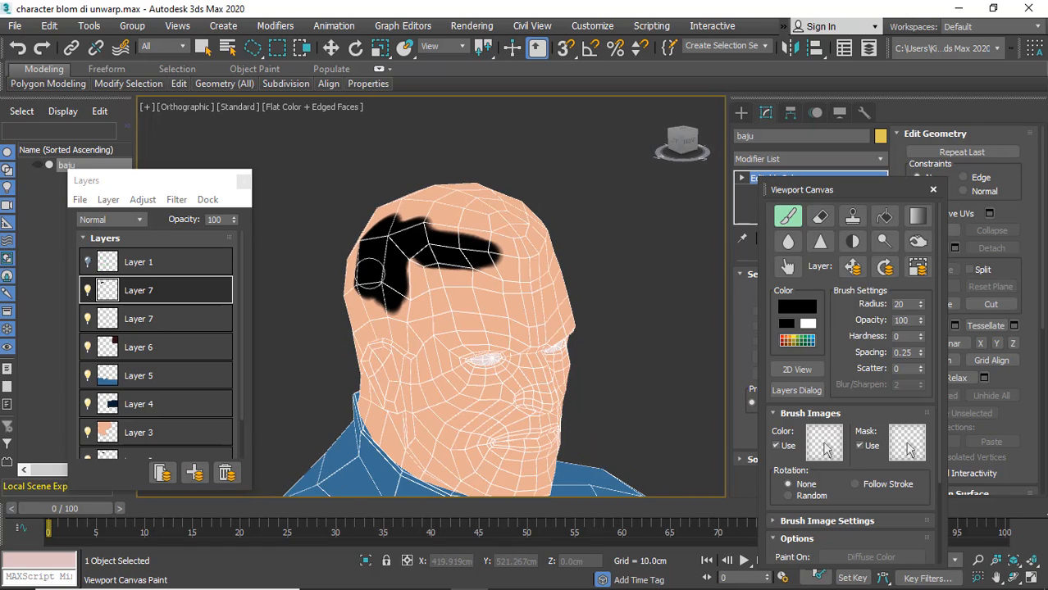
scroll(779, 410, "down", 5)
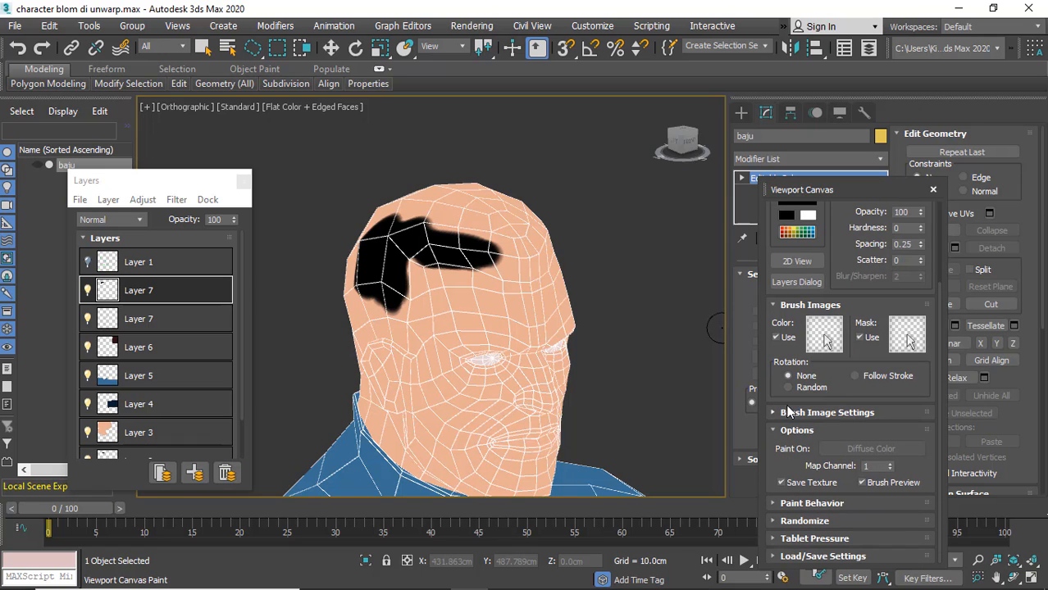
left_click(780, 504)
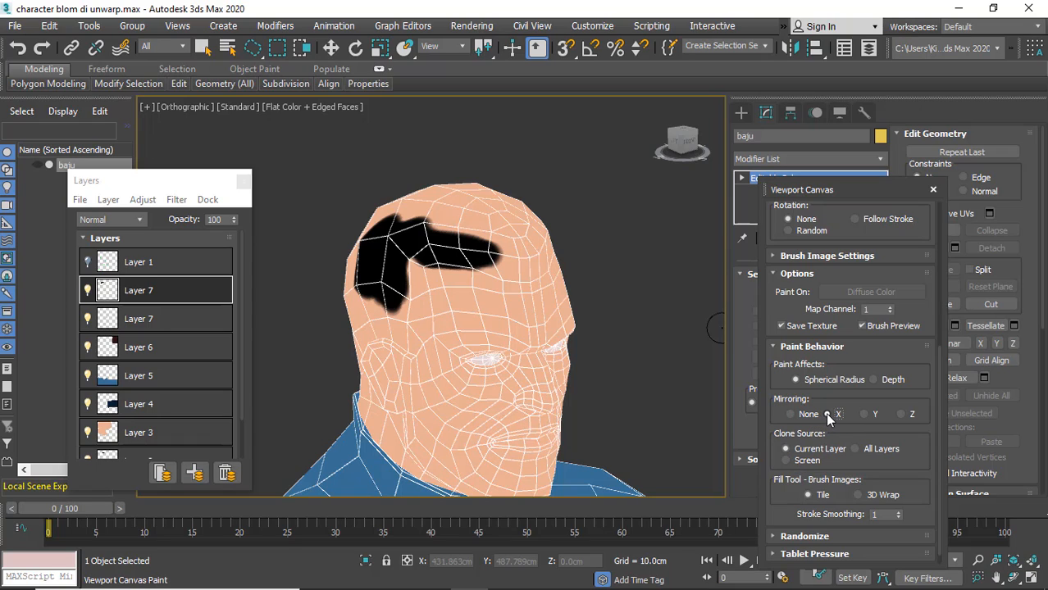
Paint the back of the head black with mirrored strokes, joining the patch on the right side
mouse_move(523, 301)
middle_mouse_down("alt")
mouse_move(487, 293)
mouse_move(481, 258)
middle_mouse_up("alt")
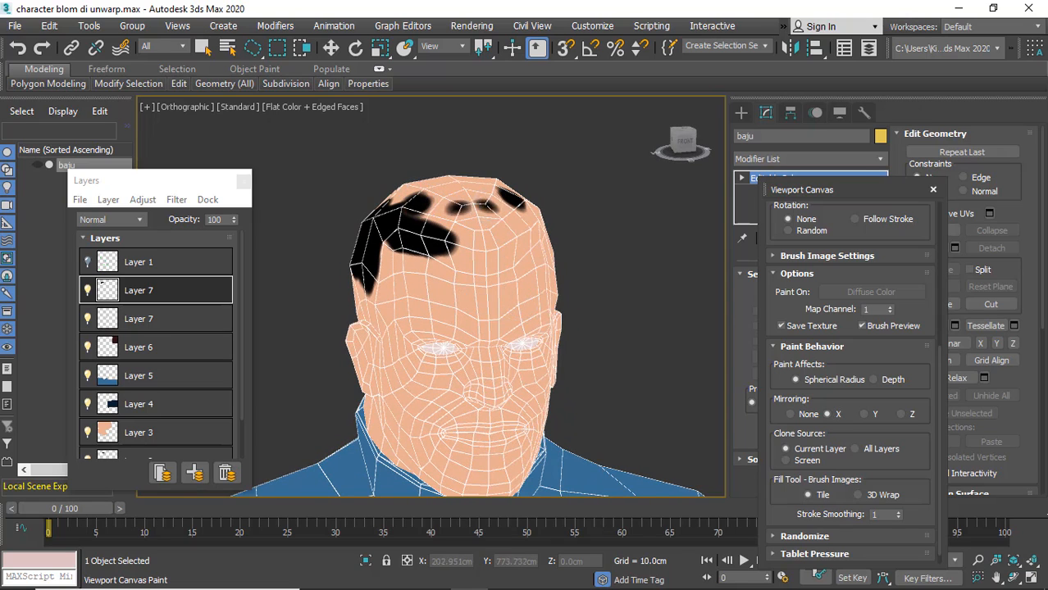
mouse_move(443, 209)
middle_mouse_down("alt")
mouse_move(515, 253)
mouse_move(484, 275)
mouse_move(882, 281)
middle_mouse_up("alt")
mouse_move(498, 319)
left_mouse_down()
mouse_move(484, 248)
mouse_move(476, 295)
mouse_move(443, 344)
mouse_move(496, 270)
left_mouse_up()
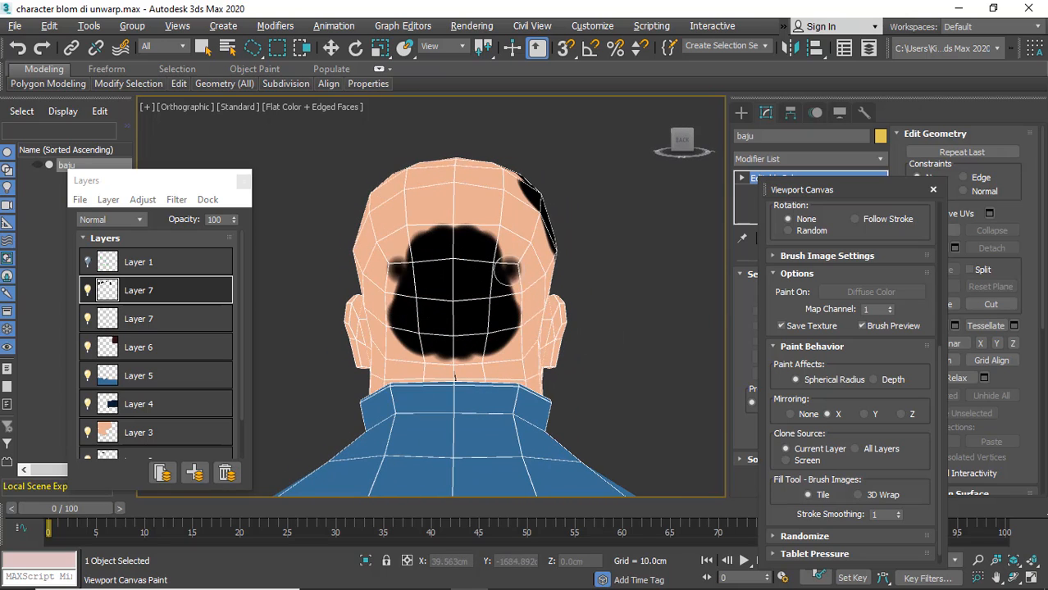
middle_click_drag(496, 270, 353, 271, "alt")
mouse_move(353, 273)
left_mouse_down()
mouse_move(393, 254)
mouse_move(435, 262)
mouse_move(423, 215)
mouse_move(467, 215)
mouse_move(484, 271)
mouse_move(463, 316)
mouse_move(410, 328)
mouse_move(464, 257)
left_mouse_up()
Paint black hair down the right sideburn, around the ear and along the nape
middle_click_drag(501, 248, 468, 235, "alt")
scroll(468, 235, "up", 3)
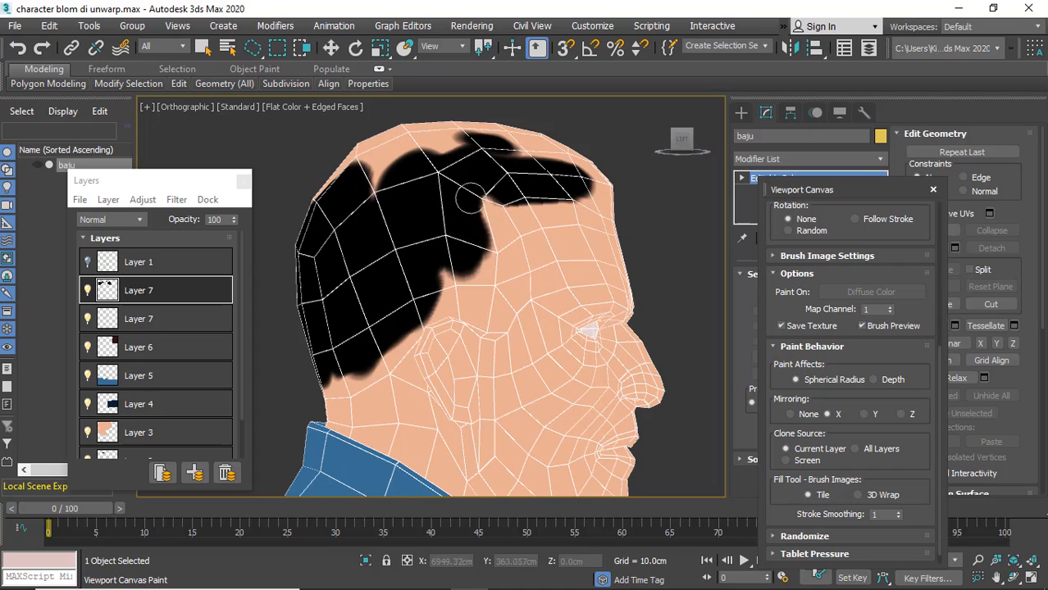
mouse_move(469, 200)
left_mouse_down()
mouse_move(512, 239)
mouse_move(492, 310)
mouse_move(483, 264)
mouse_move(488, 302)
mouse_move(509, 274)
left_mouse_up()
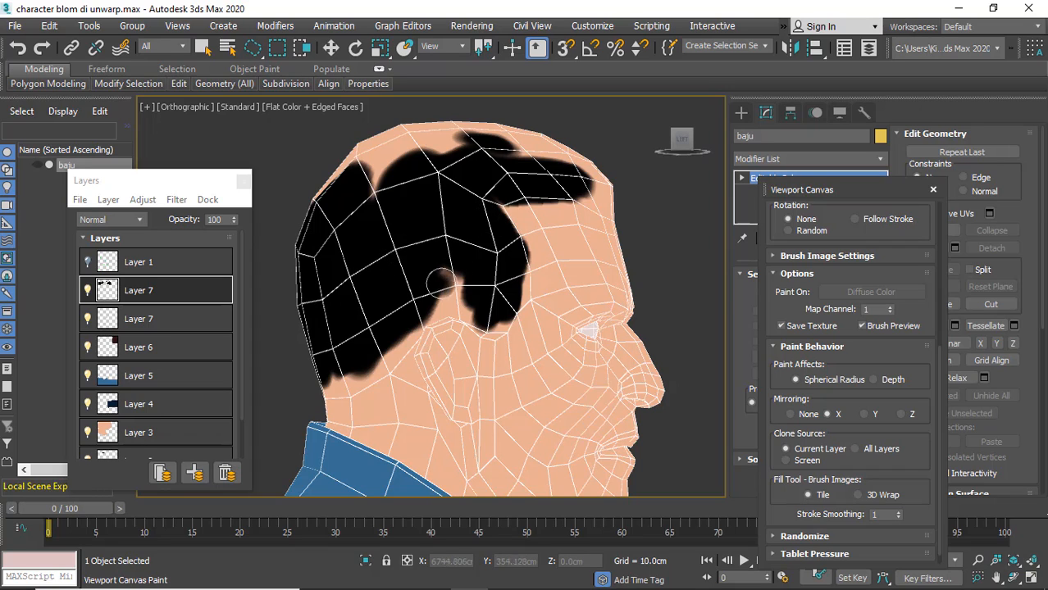
scroll(423, 276, "down", 2)
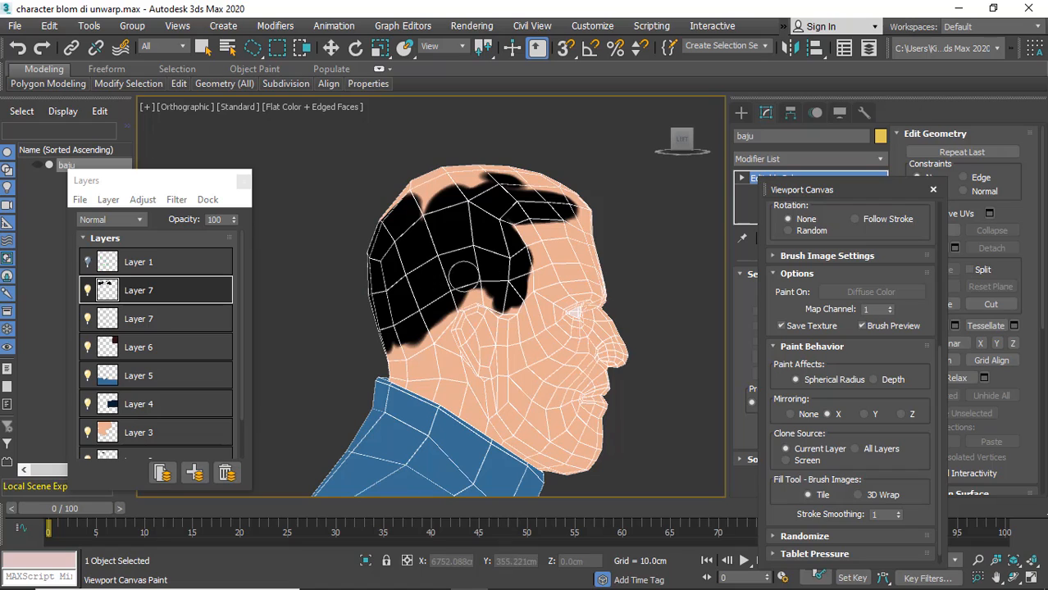
mouse_move(450, 291)
left_mouse_down()
mouse_move(410, 338)
mouse_move(369, 352)
left_mouse_up()
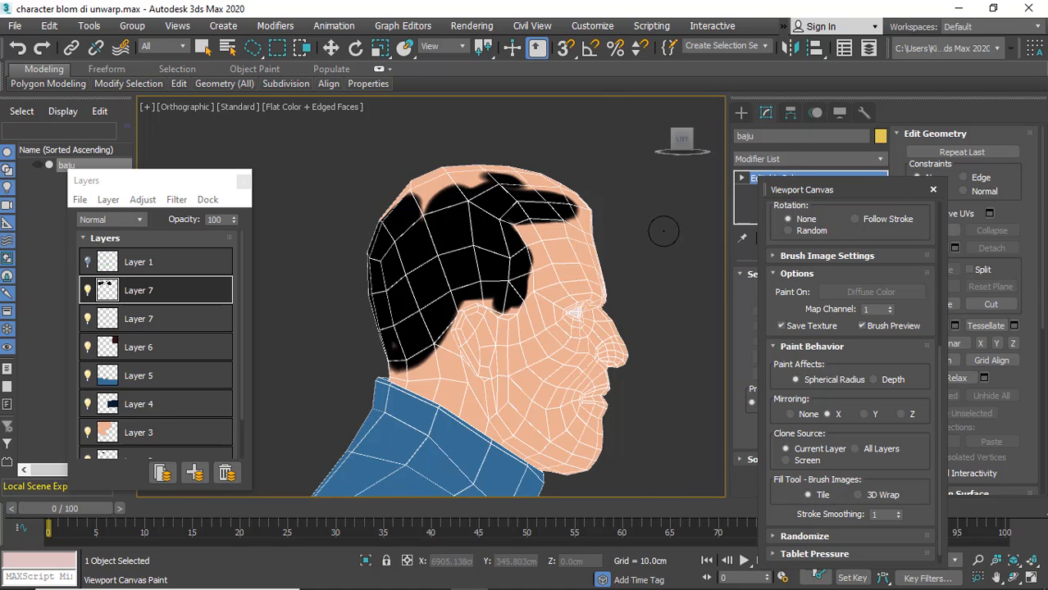
Paint the front hairline from the left side and fill the bare patches above the left temple in black
middle_click_drag(636, 185, 519, 203, "alt")
middle_click_drag(491, 248, 414, 241, "alt")
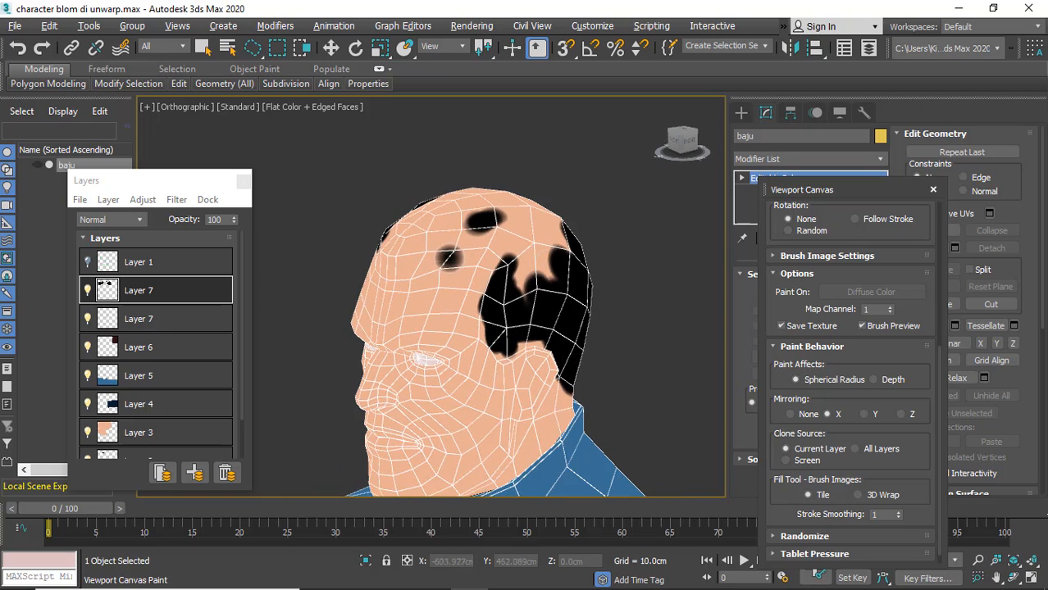
scroll(413, 243, "up", 2)
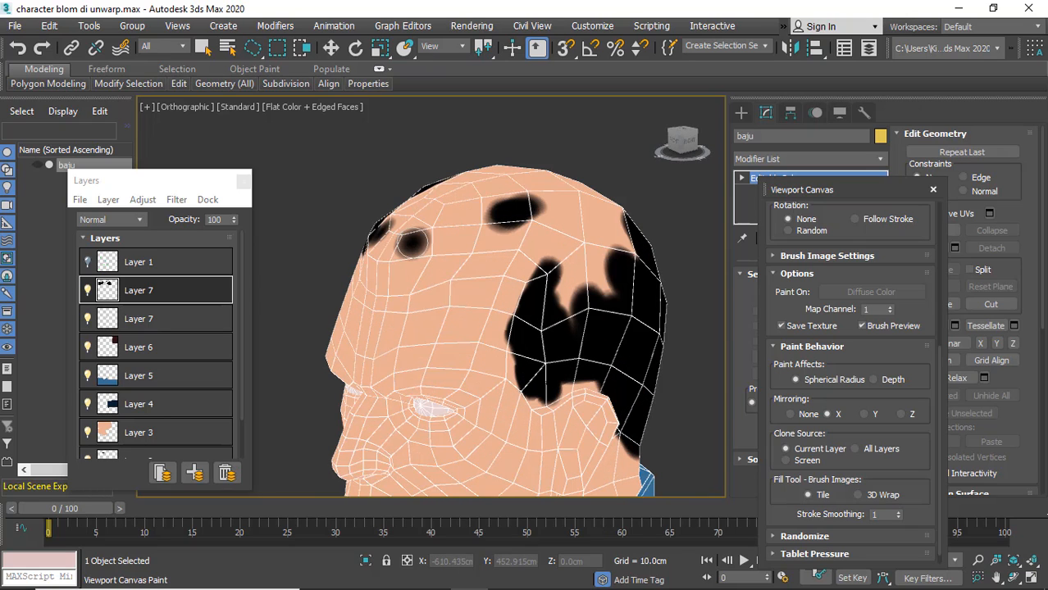
left_click_drag(422, 251, 512, 252)
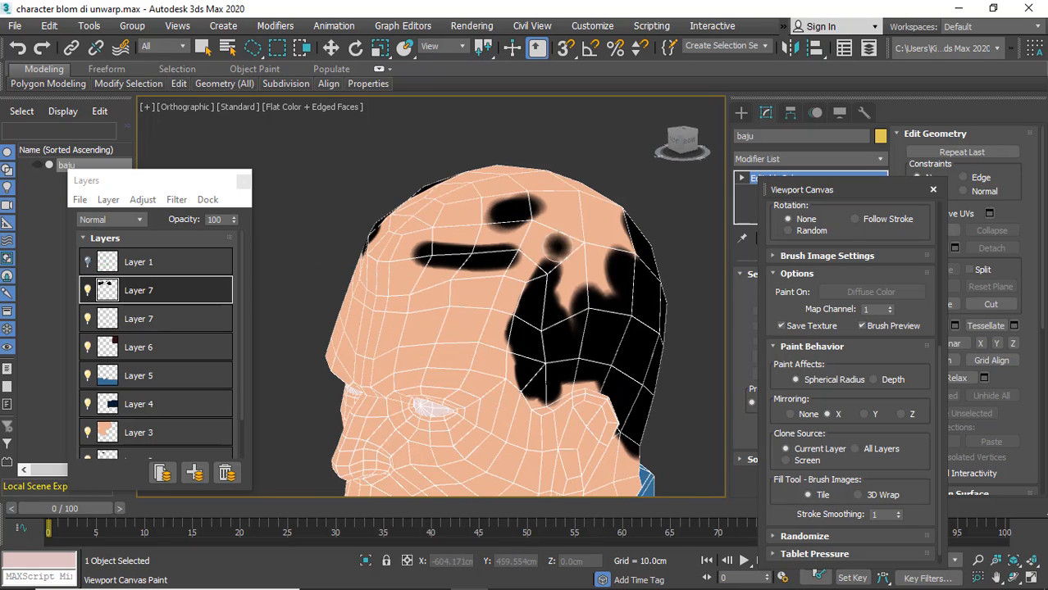
left_click_drag(394, 240, 603, 197)
mouse_move(574, 232)
left_mouse_down()
mouse_move(384, 259)
mouse_move(502, 255)
mouse_move(558, 235)
mouse_move(533, 264)
mouse_move(495, 255)
left_mouse_up()
mouse_move(405, 247)
left_mouse_down()
mouse_move(500, 231)
mouse_move(446, 244)
left_mouse_up()
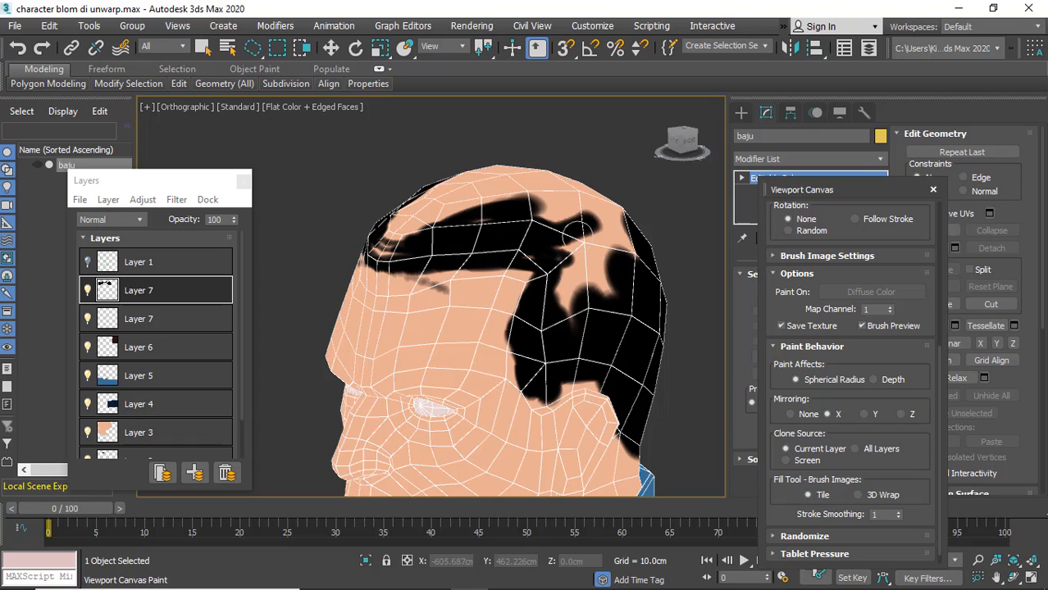
left_click_drag(577, 234, 601, 274)
left_click(485, 343)
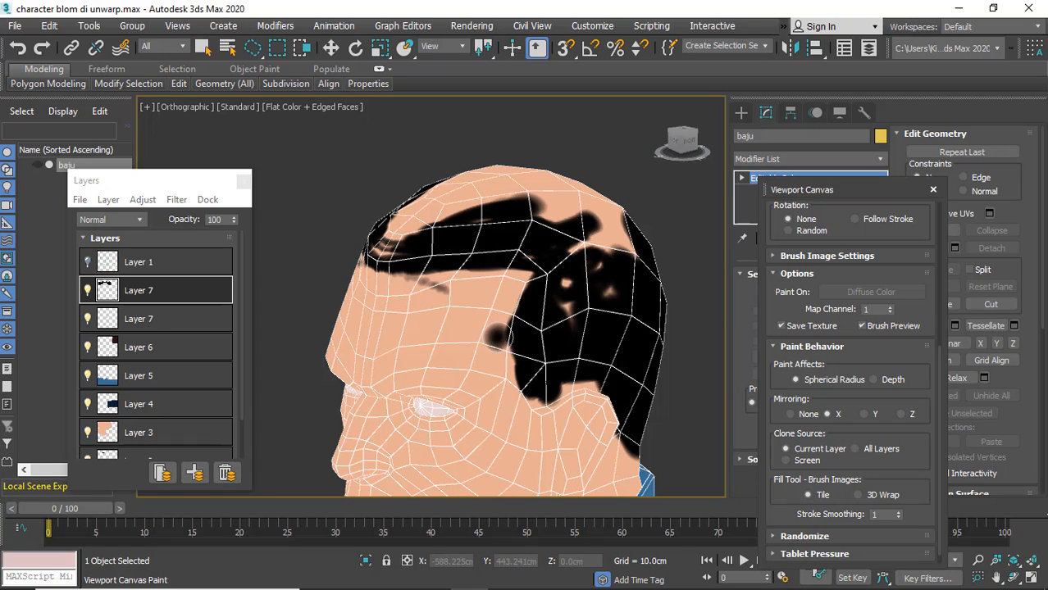
Cover the top and crown of the head with black hair, including the bare spot at the back
scroll(561, 239, "down", 3)
middle_click_drag(570, 245, 602, 231, "alt")
scroll(566, 369, "down", 2)
middle_click_drag(566, 369, 525, 393, "alt")
left_click_drag(539, 395, 552, 410)
middle_click_drag(541, 398, 574, 394, "alt")
mouse_move(570, 402)
left_mouse_down()
mouse_move(547, 398)
mouse_move(557, 424)
left_mouse_up()
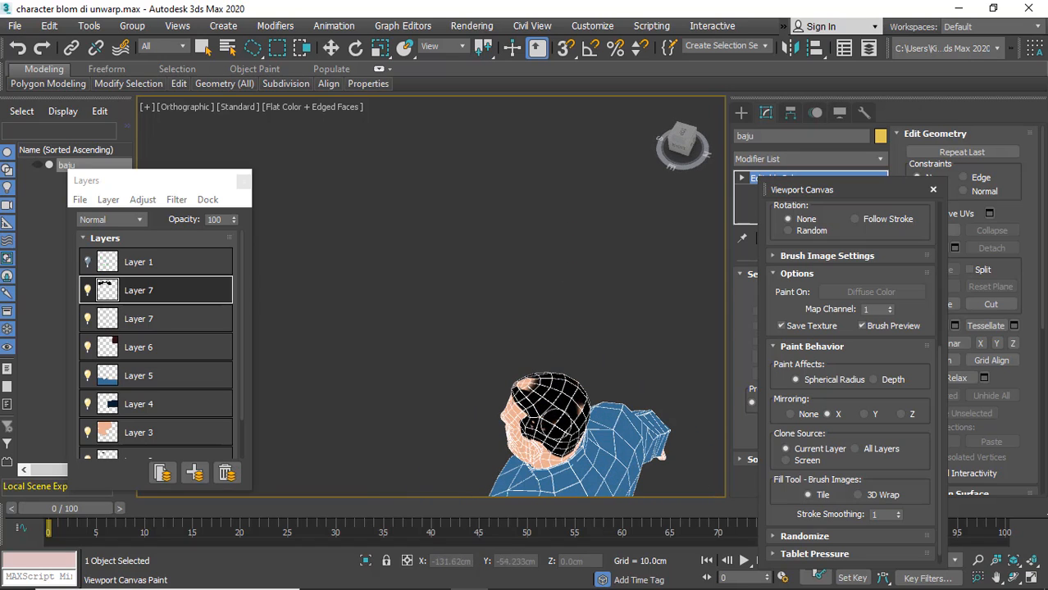
scroll(835, 308, "up", 5)
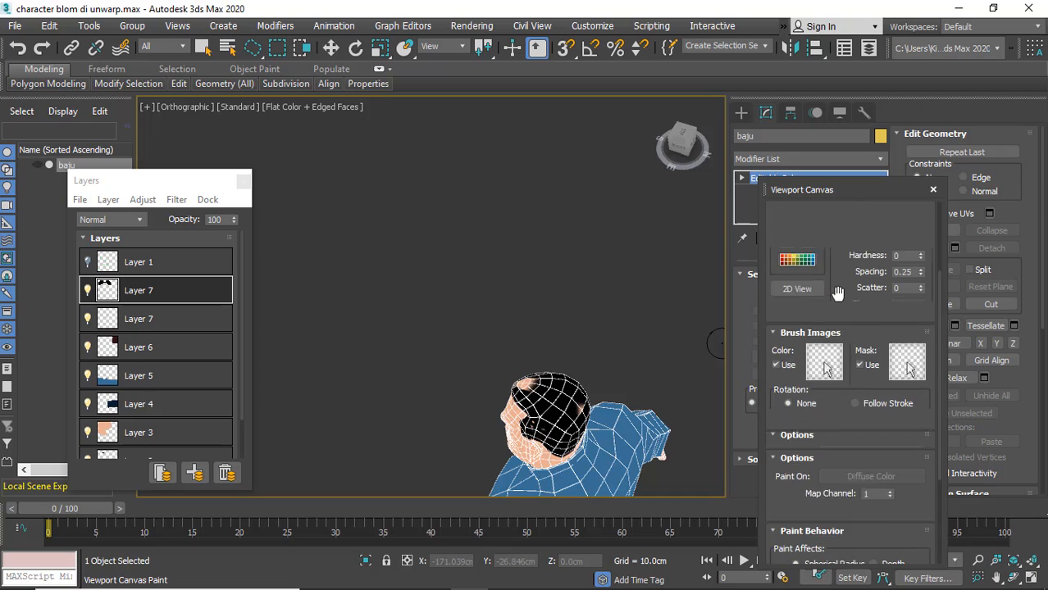
scroll(549, 401, "up", 5)
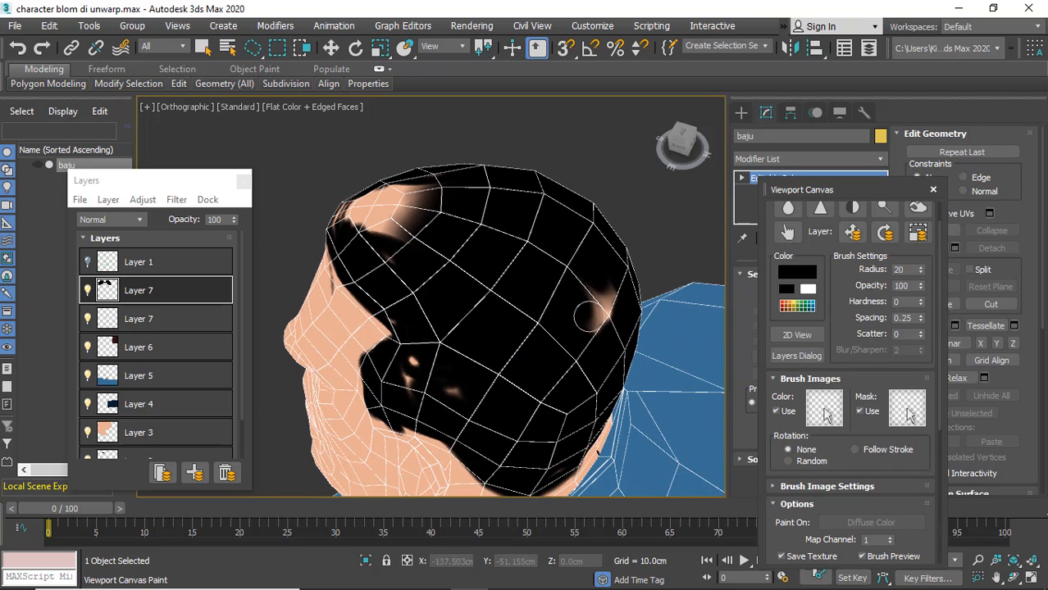
left_click_drag(589, 313, 599, 325)
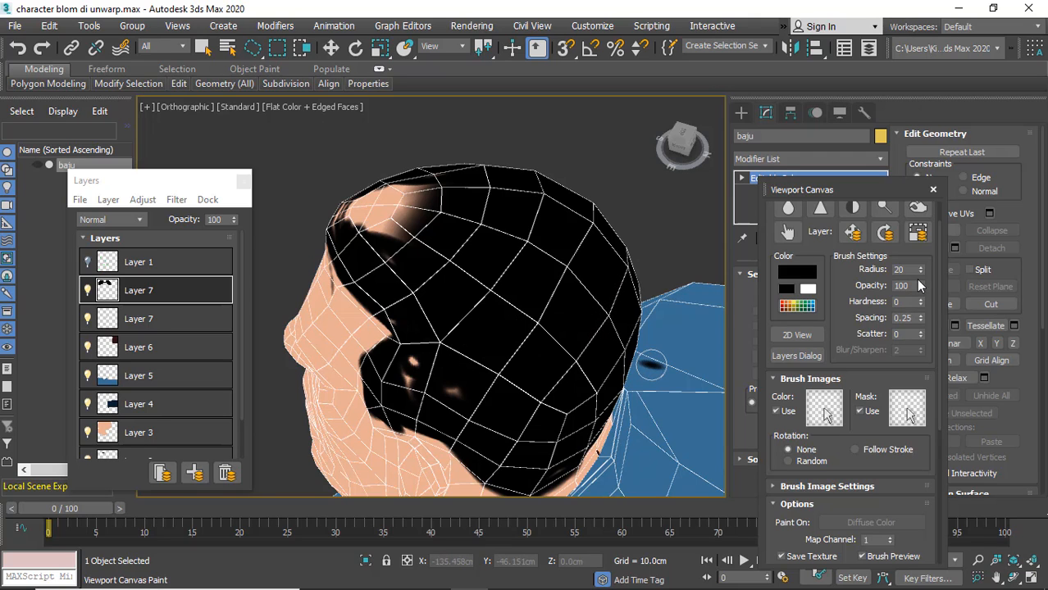
Set the brush radius to 122 and paint over the bare skin at the front top of the head
left_click_drag(926, 201, 925, 189)
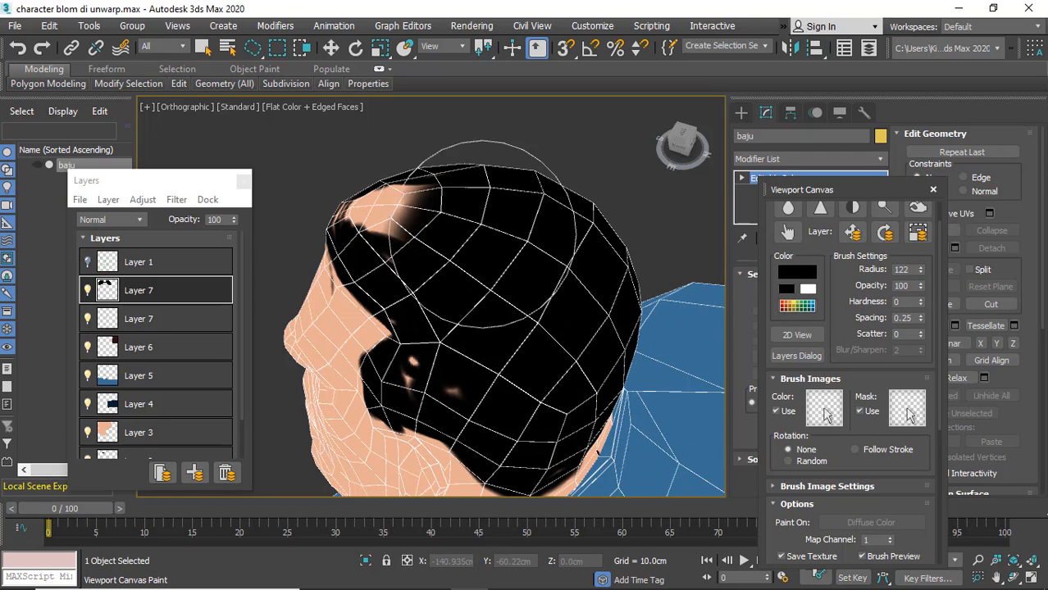
scroll(396, 207, "up", 3)
mouse_move(432, 217)
left_mouse_down()
mouse_move(415, 231)
mouse_move(405, 218)
left_mouse_up()
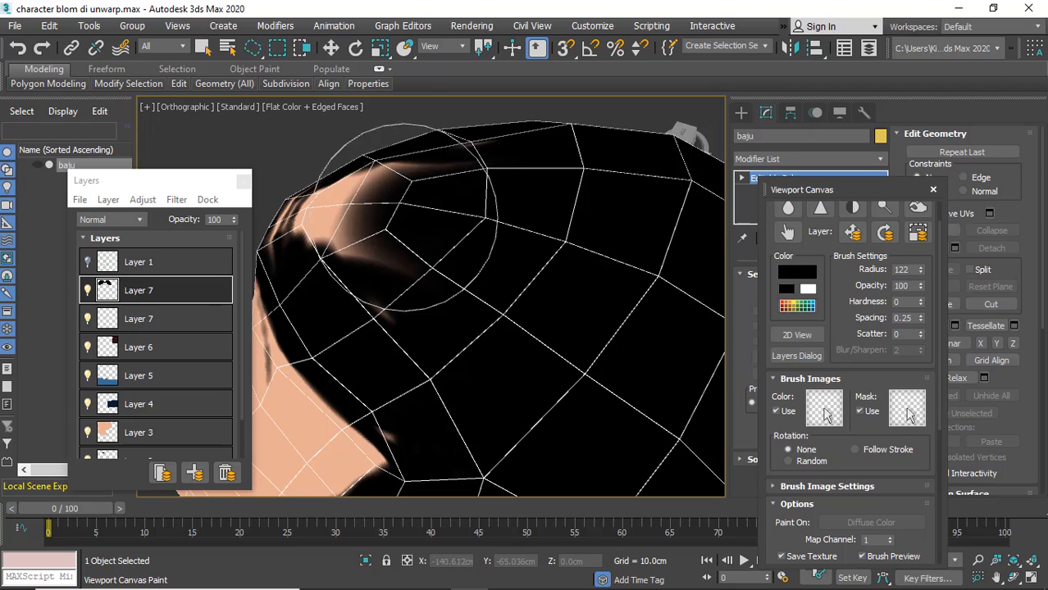
scroll(534, 280, "up", 4)
scroll(625, 287, "down", 4)
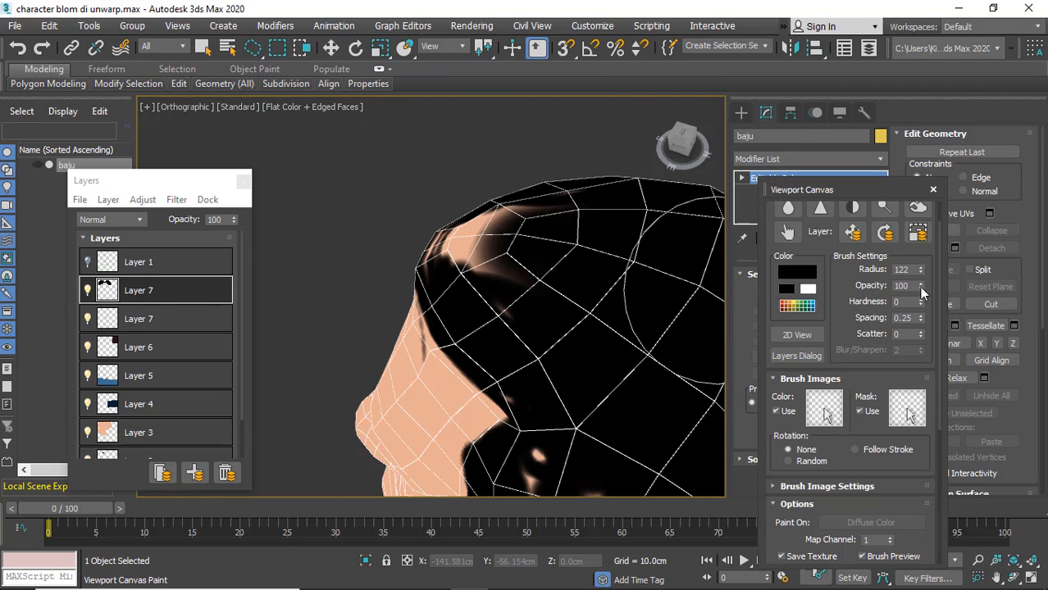
Set the brush radius to 67 and fill the remaining gaps along the front hairline and temple with black
left_click_drag(920, 289, 930, 368)
middle_click_drag(528, 331, 557, 304, "alt")
scroll(508, 246, "up", 2)
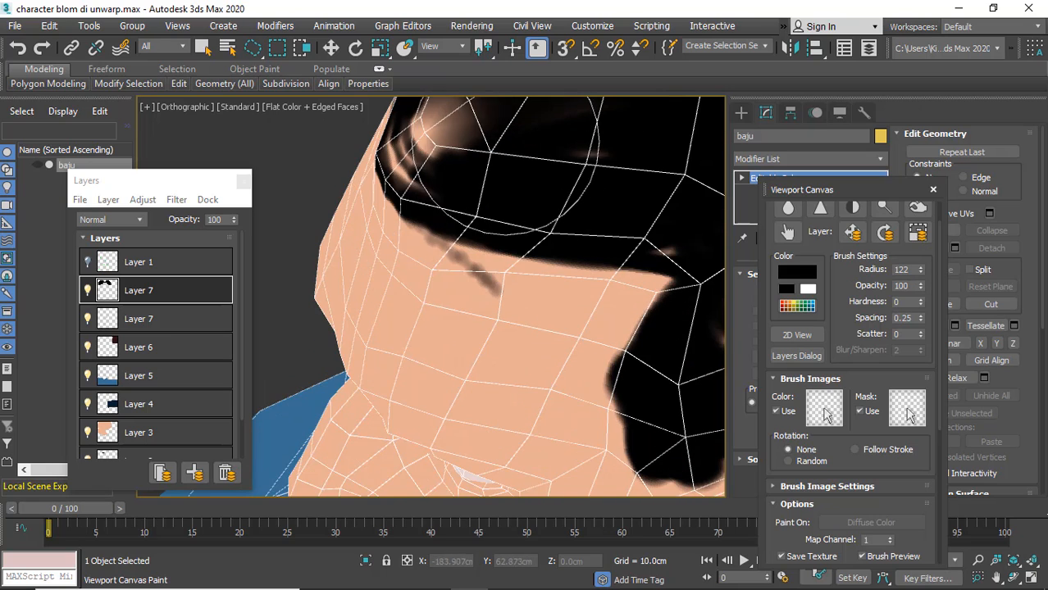
middle_click_drag(494, 145, 492, 236)
mouse_move(493, 235)
left_mouse_down()
mouse_move(476, 142)
mouse_move(457, 250)
mouse_move(419, 232)
mouse_move(474, 203)
left_mouse_up()
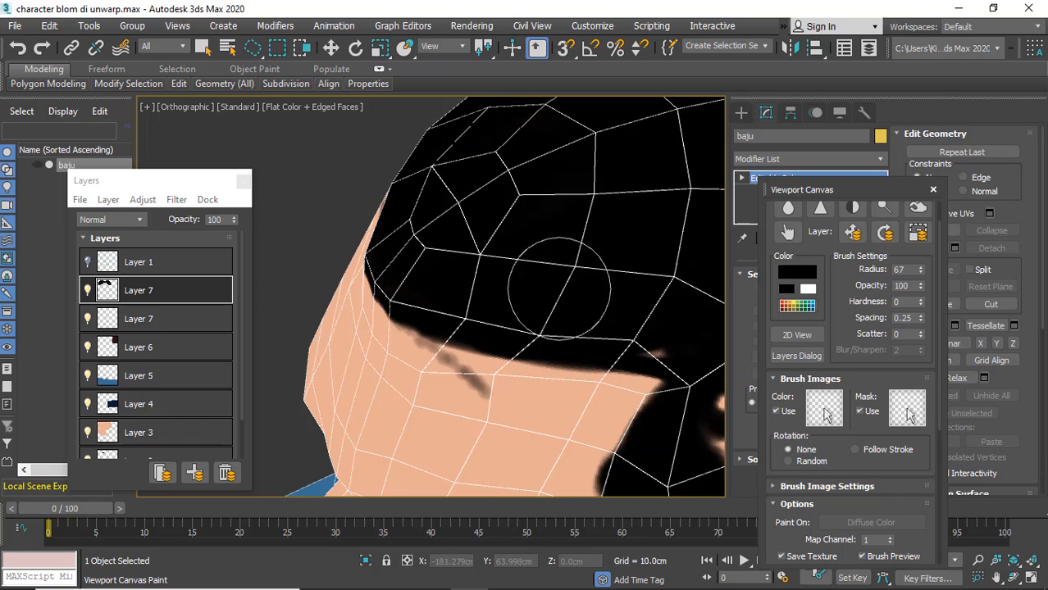
left_click_drag(630, 311, 681, 343)
middle_click_drag(667, 340, 490, 277)
mouse_move(545, 344)
left_mouse_down()
mouse_move(576, 405)
mouse_move(652, 297)
left_mouse_up()
Try the Screen blend mode on the painted hair layer, Layer 7, and return it to Normal
scroll(630, 340, "down", 6)
middle_click_drag(538, 316, 576, 219, "alt")
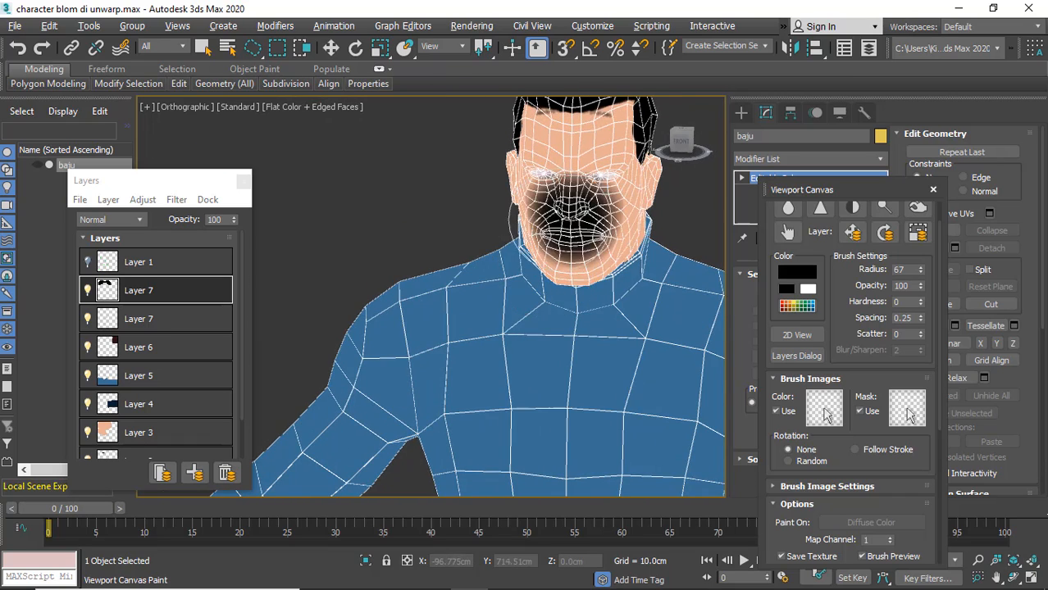
middle_click_drag(514, 193, 426, 319)
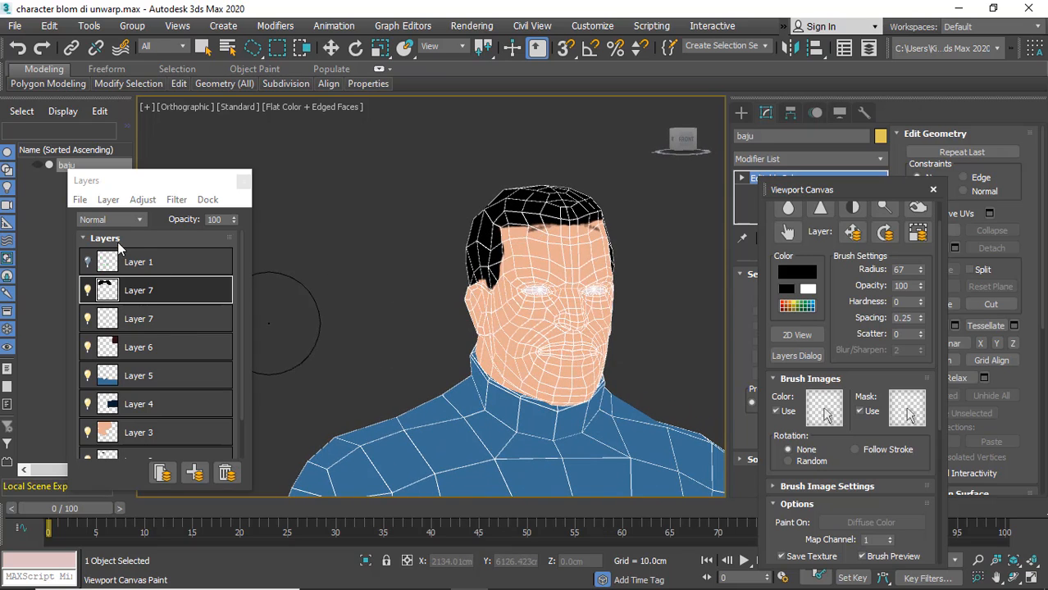
left_click(99, 220)
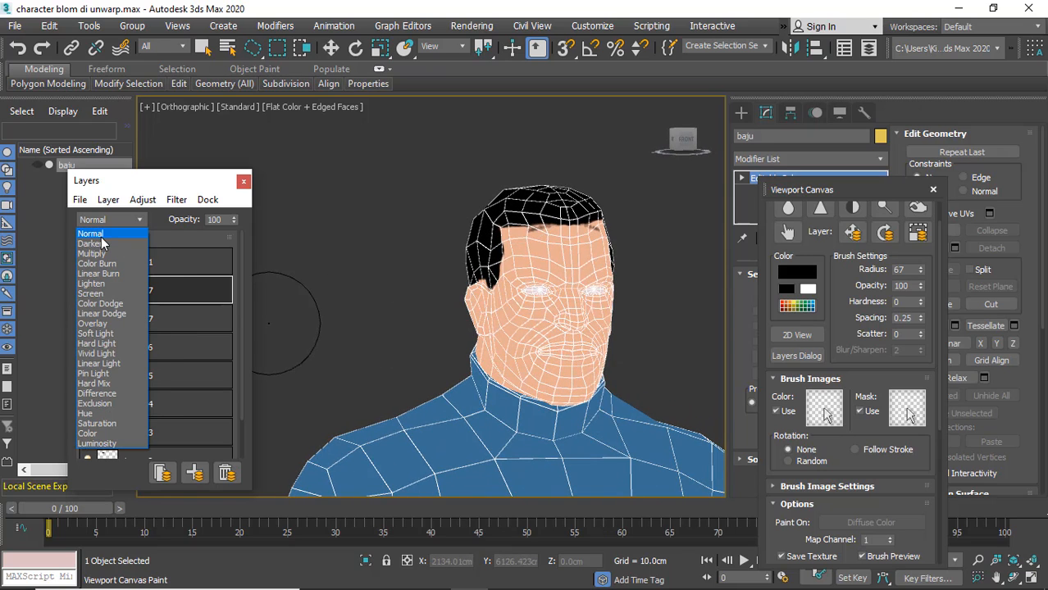
left_click(108, 219)
left_click(108, 218)
left_click(91, 294)
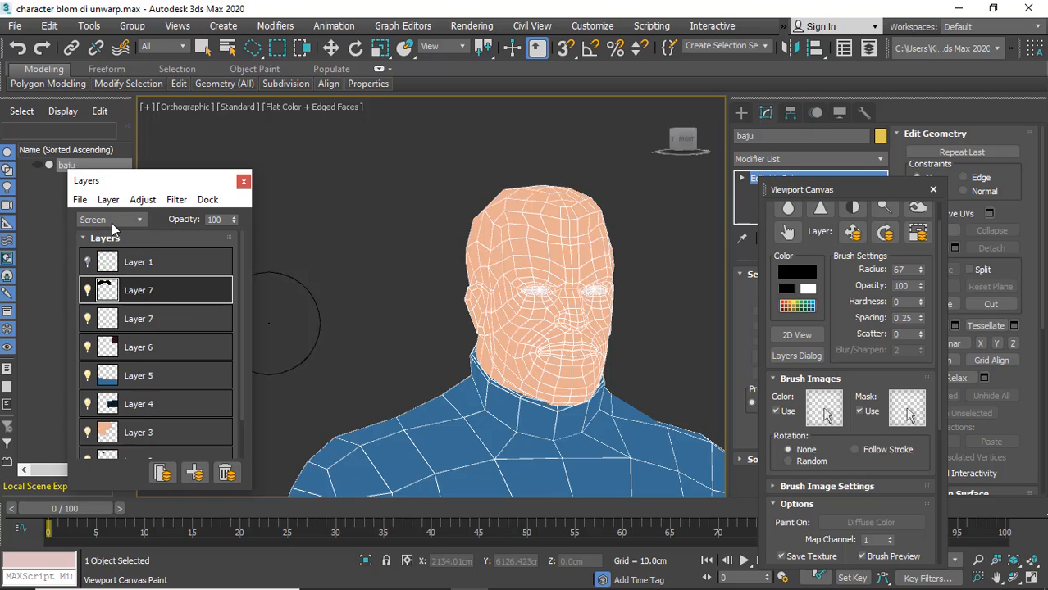
left_click(112, 223)
left_click(92, 234)
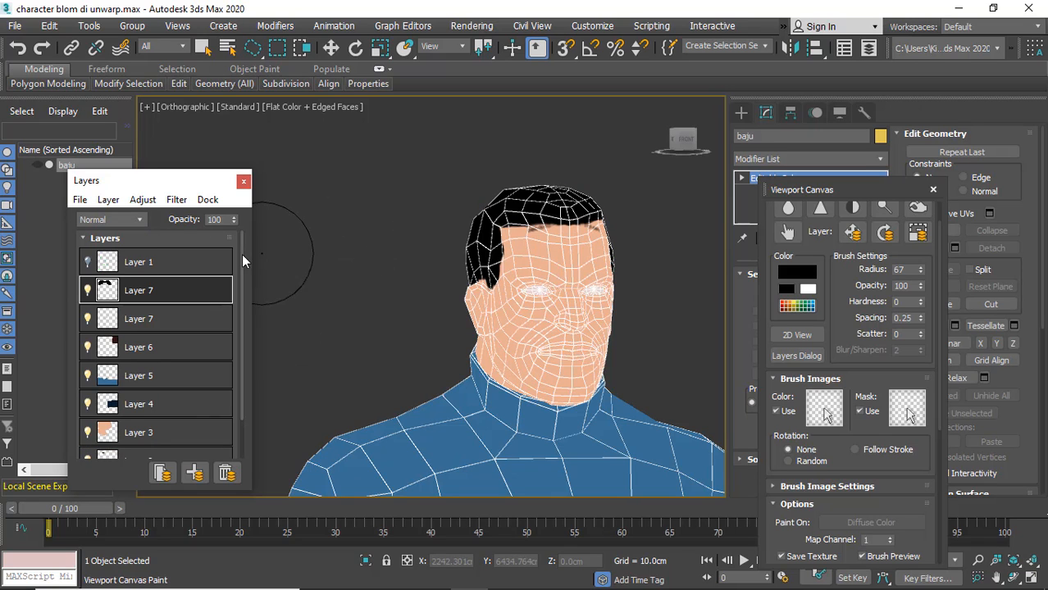
Bring the head and torso into view and leave Viewport Canvas painting for the Move tool
scroll(385, 220, "down", 5)
scroll(388, 218, "up", 5)
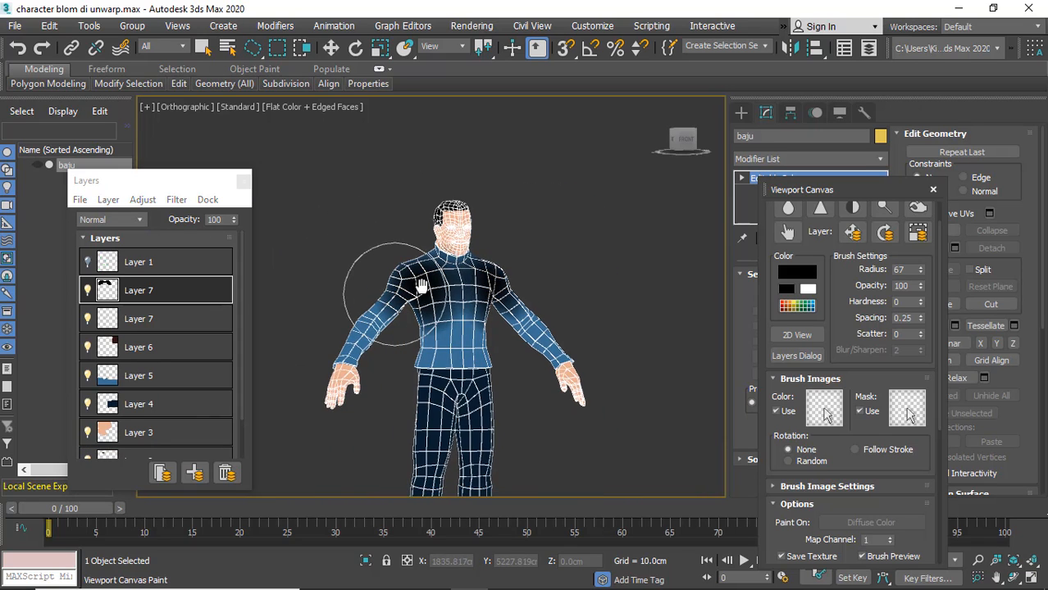
scroll(427, 204, "down", 2)
mouse_move(424, 204)
middle_mouse_down()
mouse_move(550, 187)
mouse_move(519, 195)
middle_mouse_up()
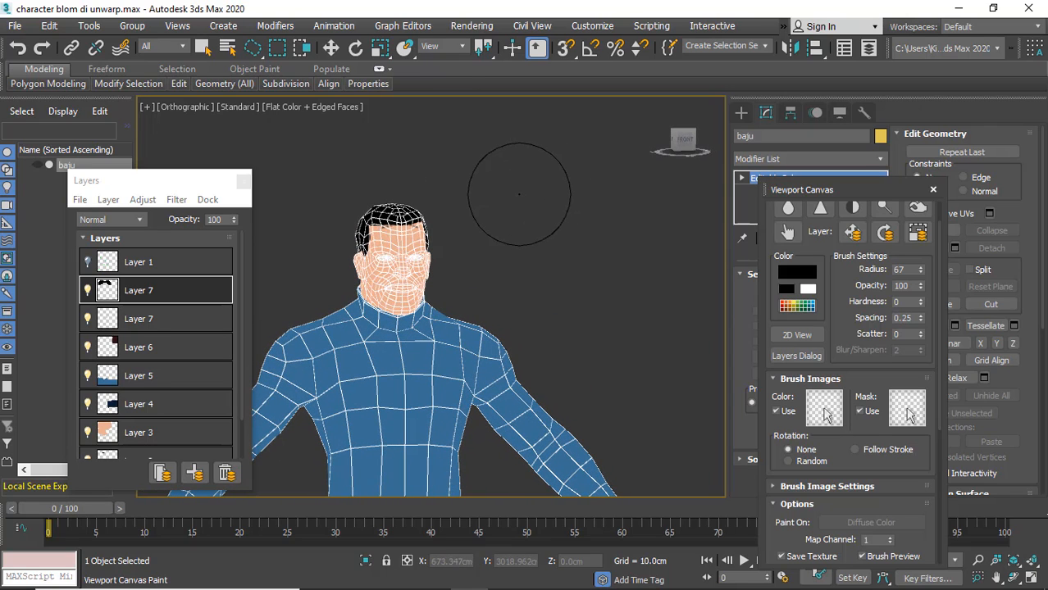
key("w")
right_click(427, 230)
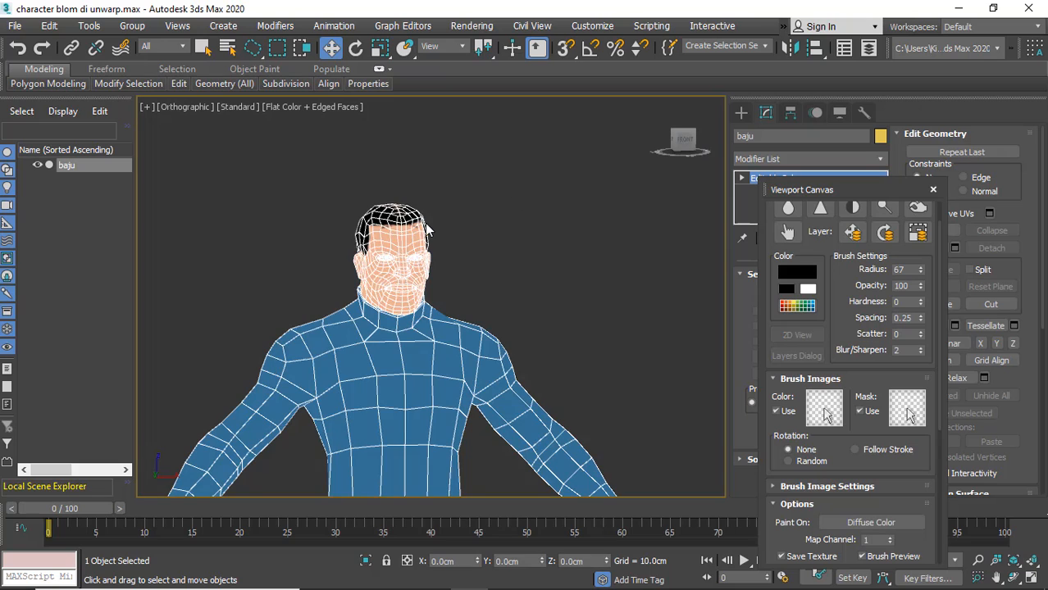
Turn off the edged faces display and set the viewport to Default Shading
scroll(426, 230, "up", 5)
key("F4")
middle_click_drag(425, 227, 480, 203, "alt")
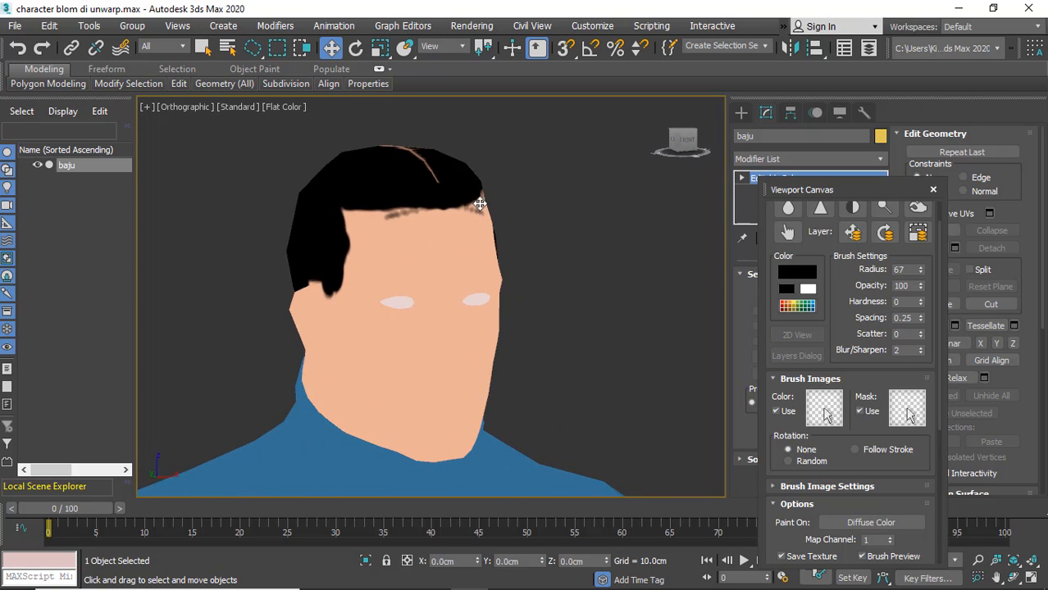
left_click(277, 108)
left_click(308, 119)
mouse_move(311, 124)
middle_mouse_down("alt")
mouse_move(479, 269)
mouse_move(345, 267)
mouse_move(276, 140)
middle_mouse_up("alt")
left_click(295, 107)
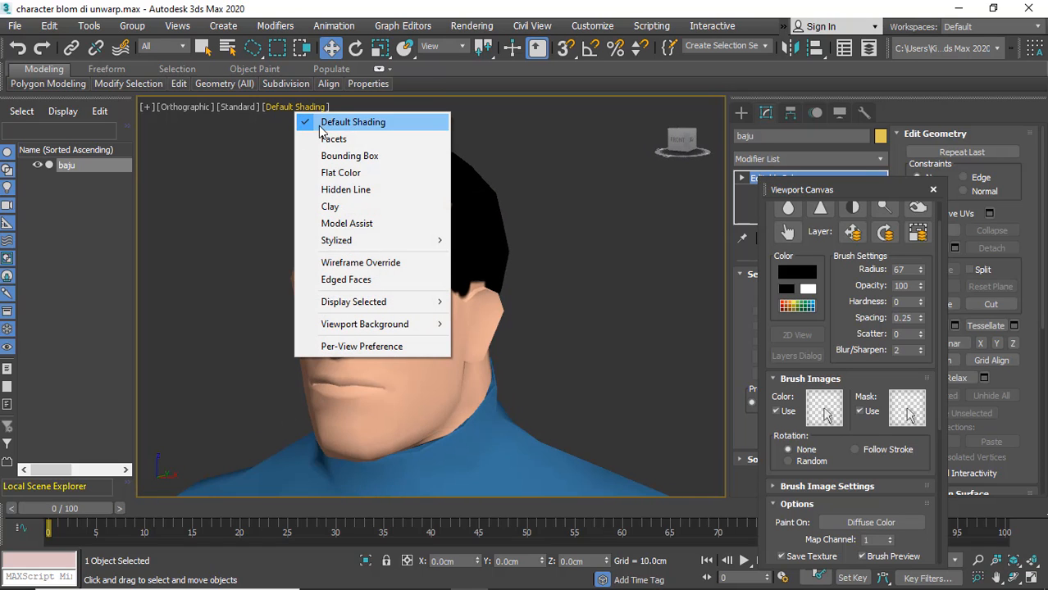
left_click(609, 246)
Examine the painted hair and the shaded upper body from the back and the front
scroll(498, 245, "down", 5)
mouse_move(497, 245)
middle_mouse_down()
mouse_move(479, 220)
mouse_move(543, 230)
middle_mouse_up()
key("z")
scroll(443, 205, "up", 4)
middle_click_drag(441, 169, 678, 260)
left_click(440, 276)
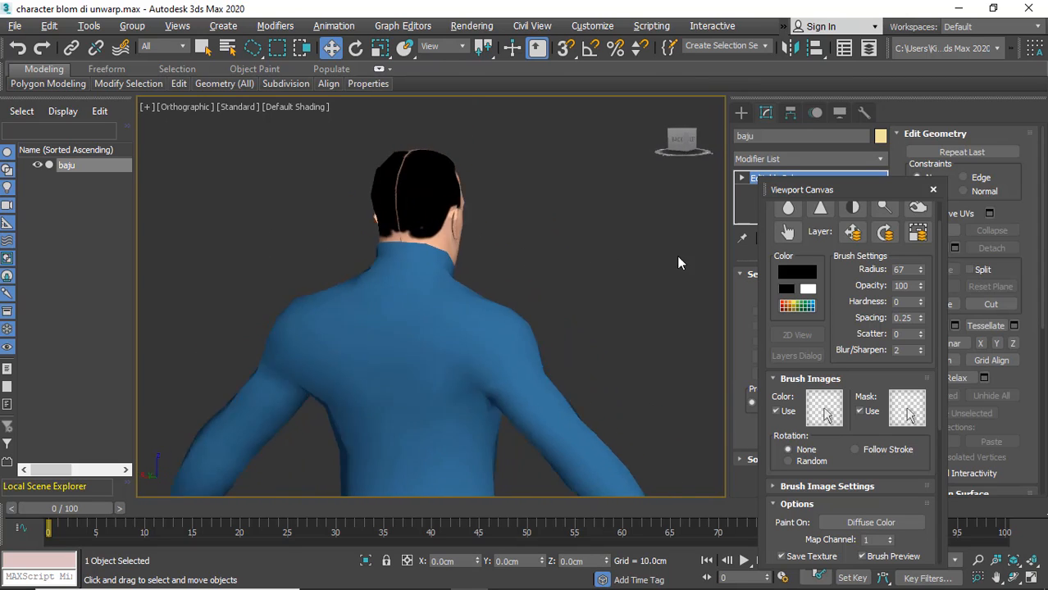
scroll(511, 292, "down", 3)
scroll(514, 300, "down", 2)
middle_click_drag(513, 300, 508, 209)
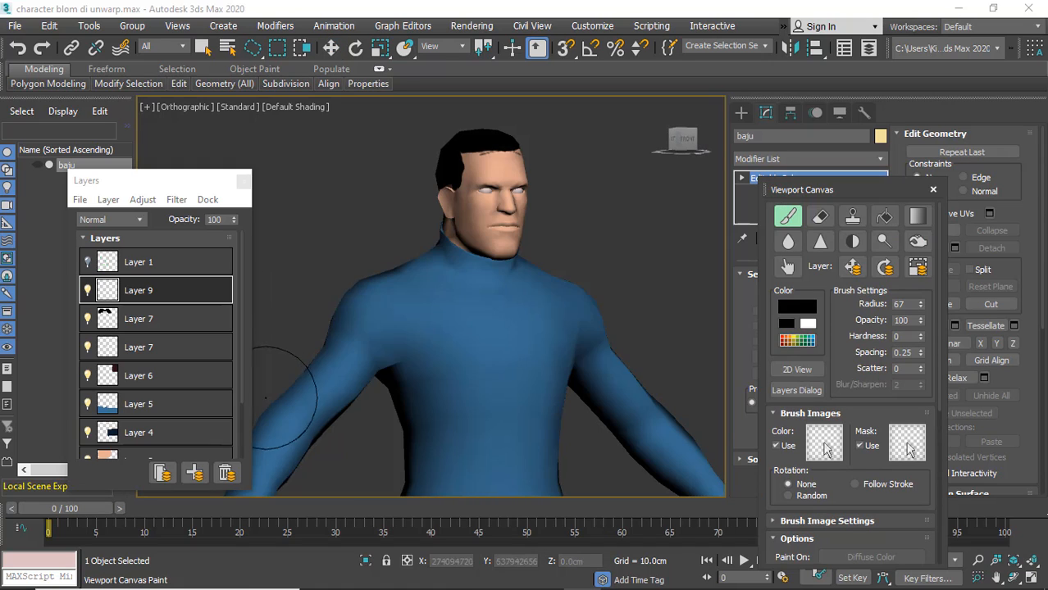
left_click_drag(351, 328, 492, 300)
key("ctrl+z")
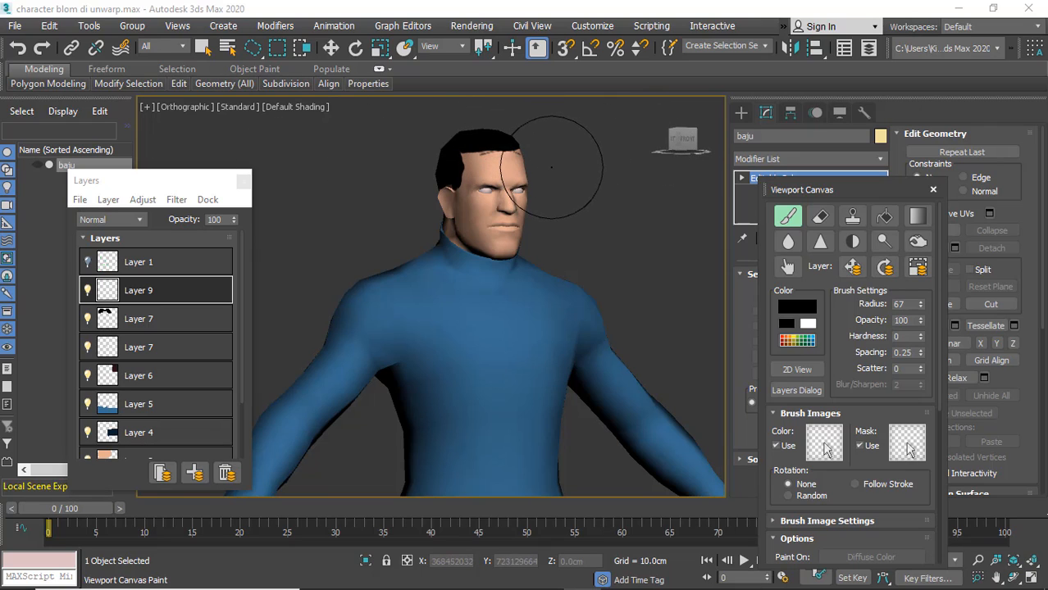
mouse_move(538, 169)
left_mouse_down()
mouse_move(526, 145)
mouse_move(497, 206)
left_mouse_up()
key("ctrl+z")
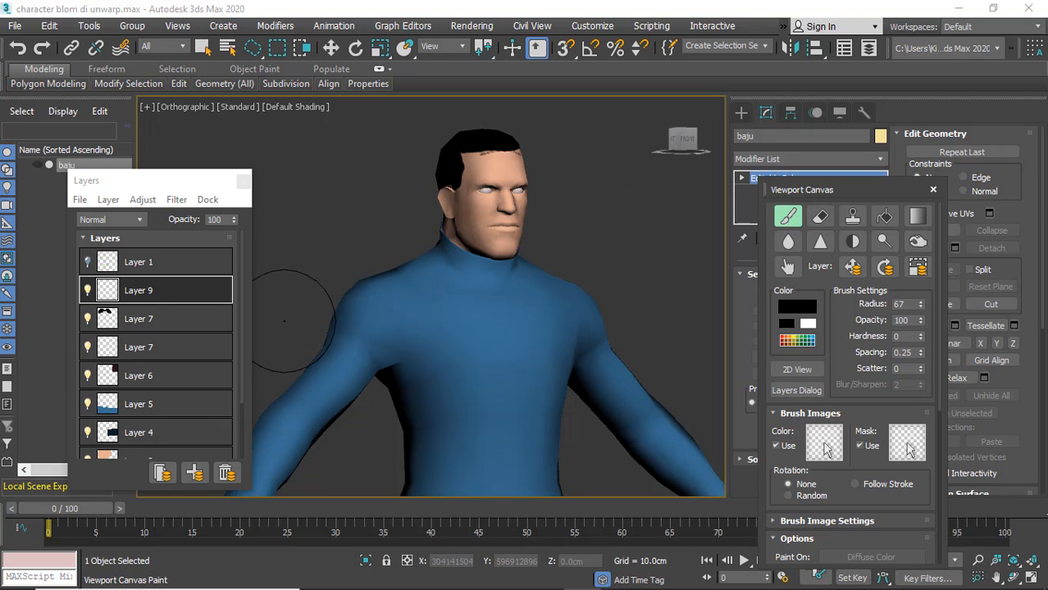
Switch to XnView to view the eye_0005_c.jpg texture, and return to the character's face in 3ds Max
key("alt+Tab")
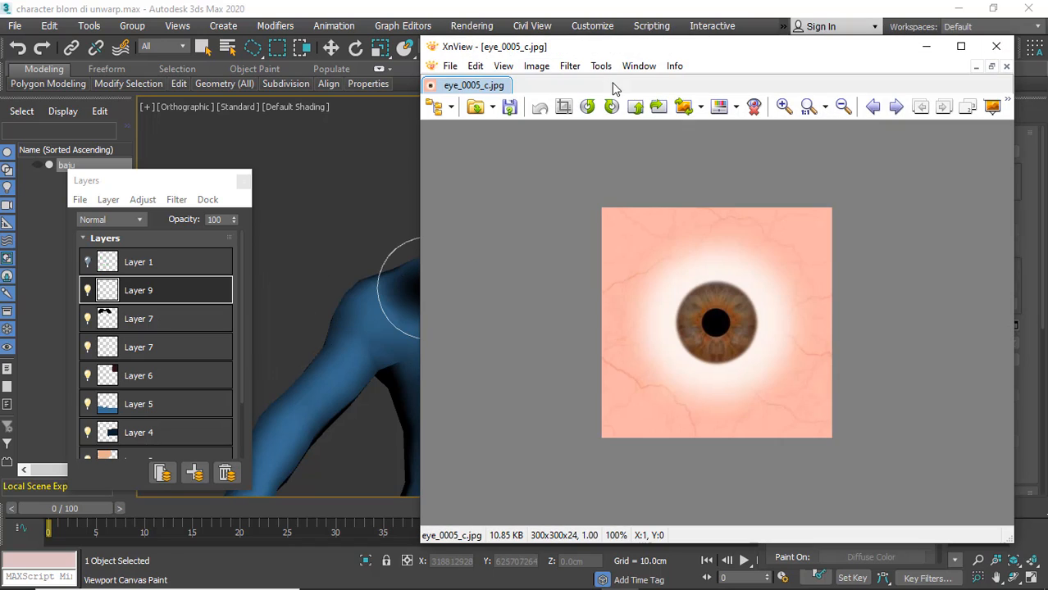
left_click_drag(672, 41, 541, 42)
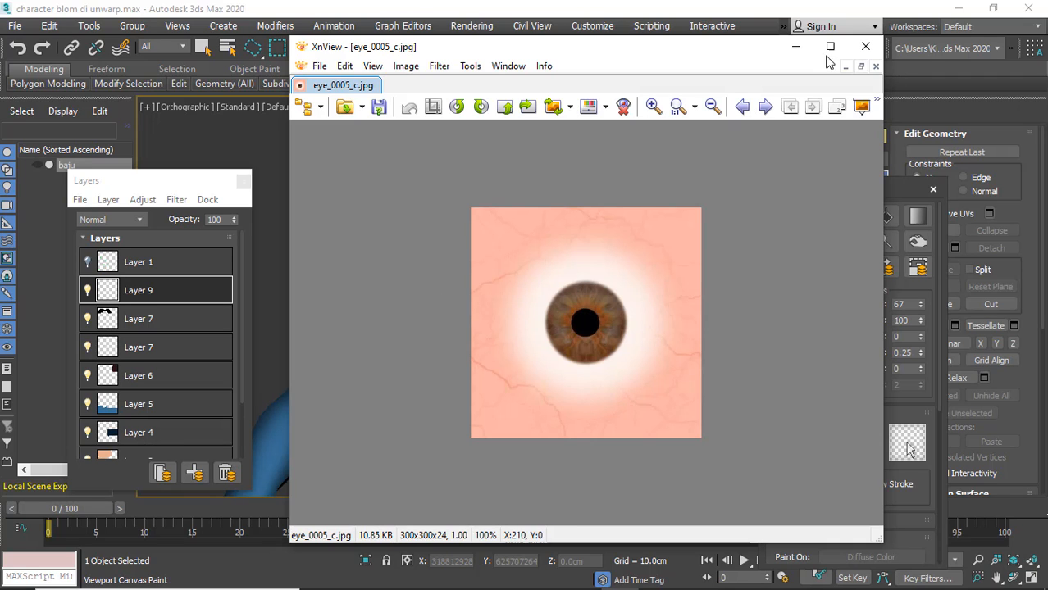
left_click(794, 47)
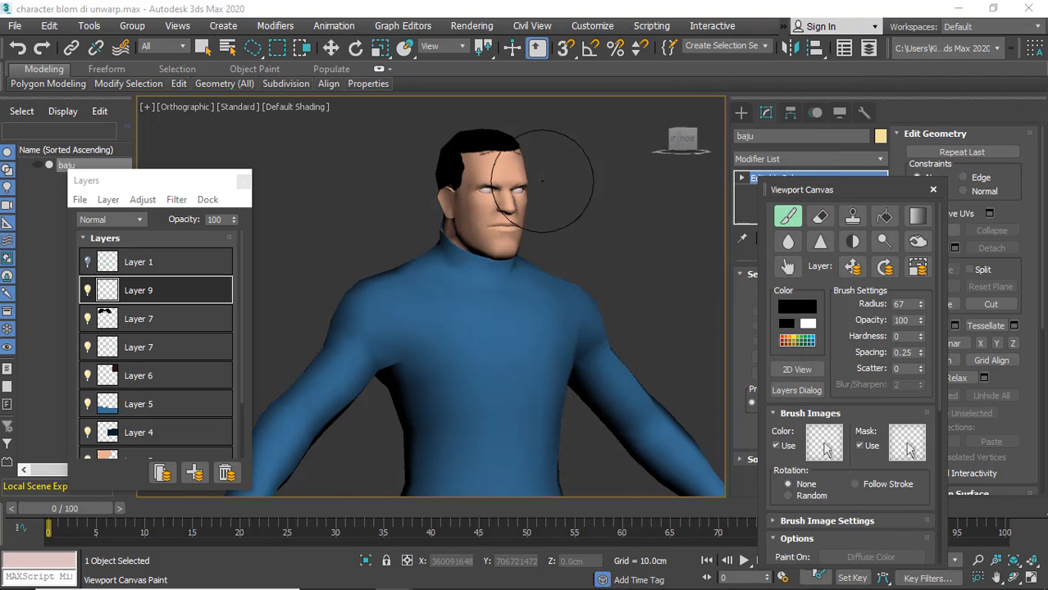
scroll(515, 189, "up", 4)
scroll(504, 195, "down", 4)
Make Layer 9 the current paint layer and place the Layers window nearer to the character
left_click(90, 290)
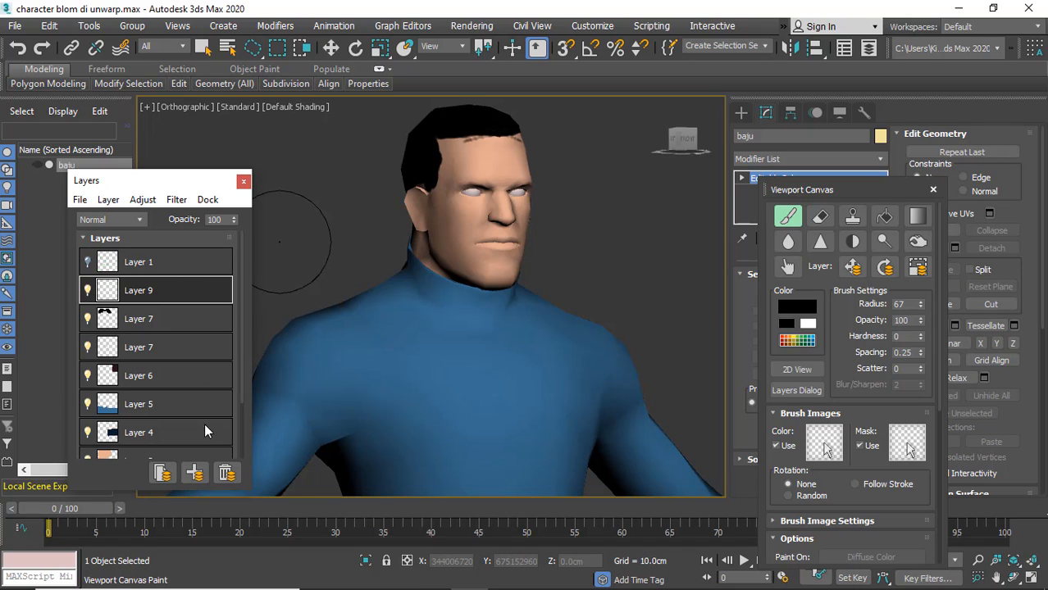
left_click(216, 453)
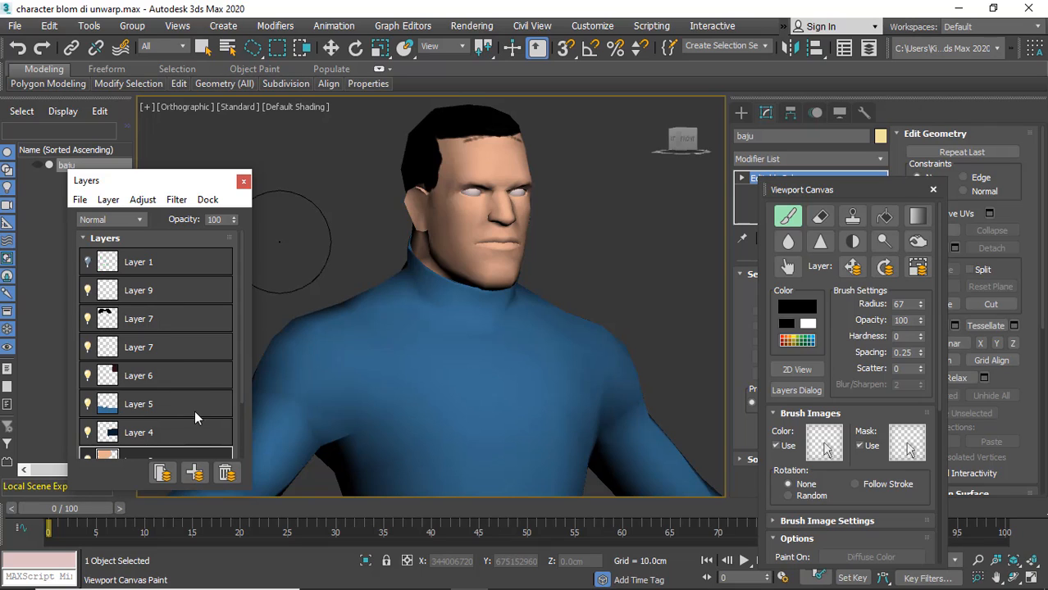
left_click_drag(149, 188, 203, 164)
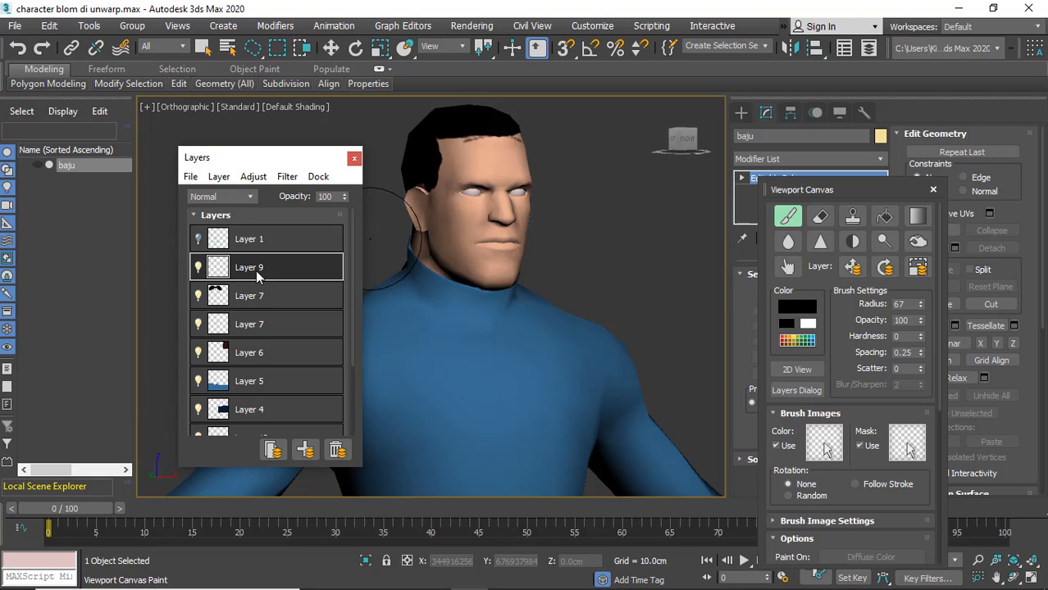
left_click(253, 177)
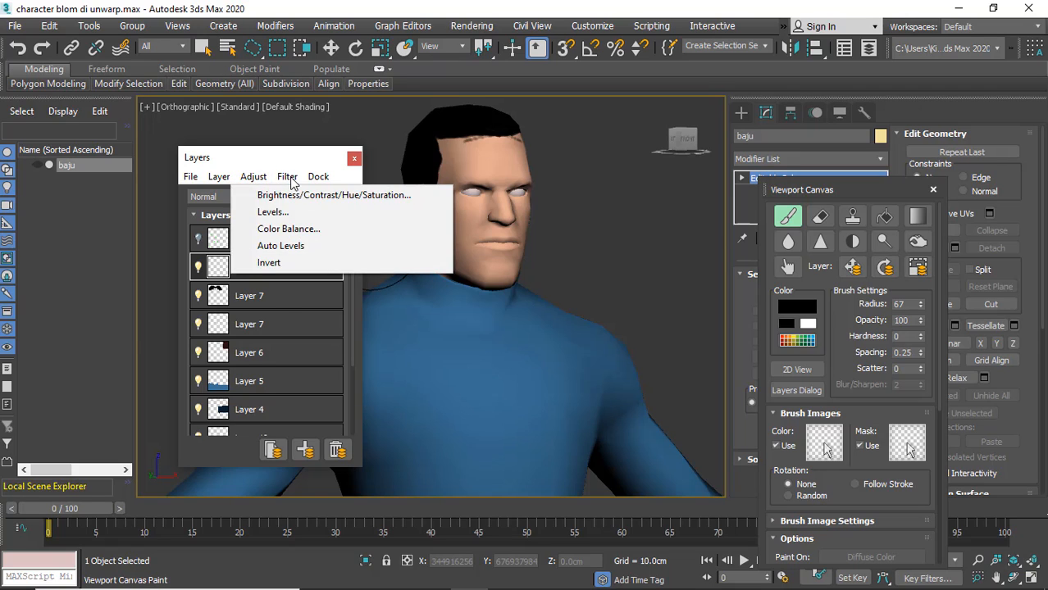
left_click(288, 177)
left_click(319, 177)
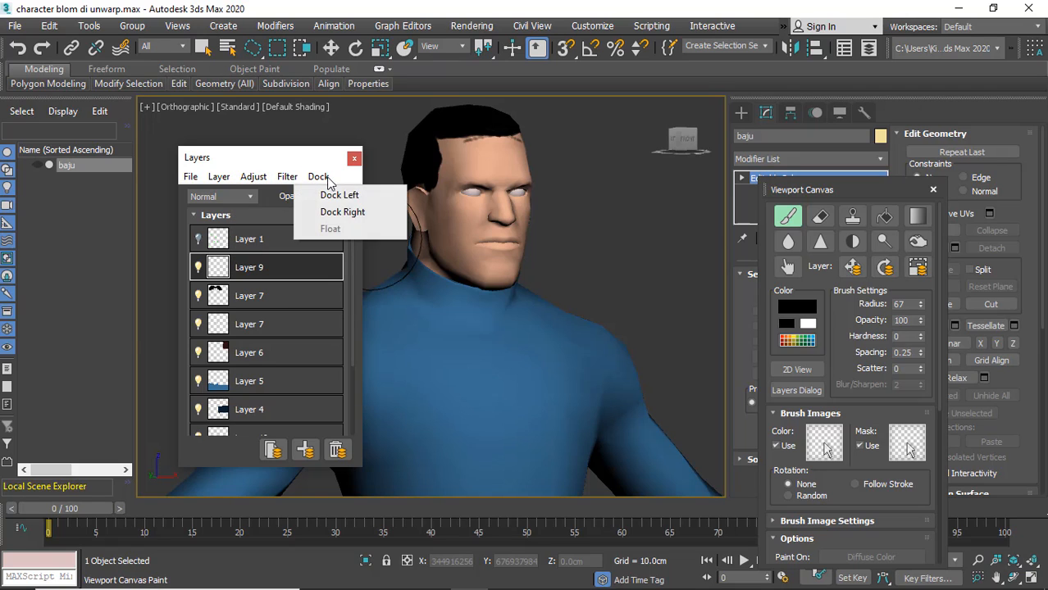
left_click(217, 178)
Load the eye_0005_c JPG from the Documents folder into Layer 9
left_click(189, 178)
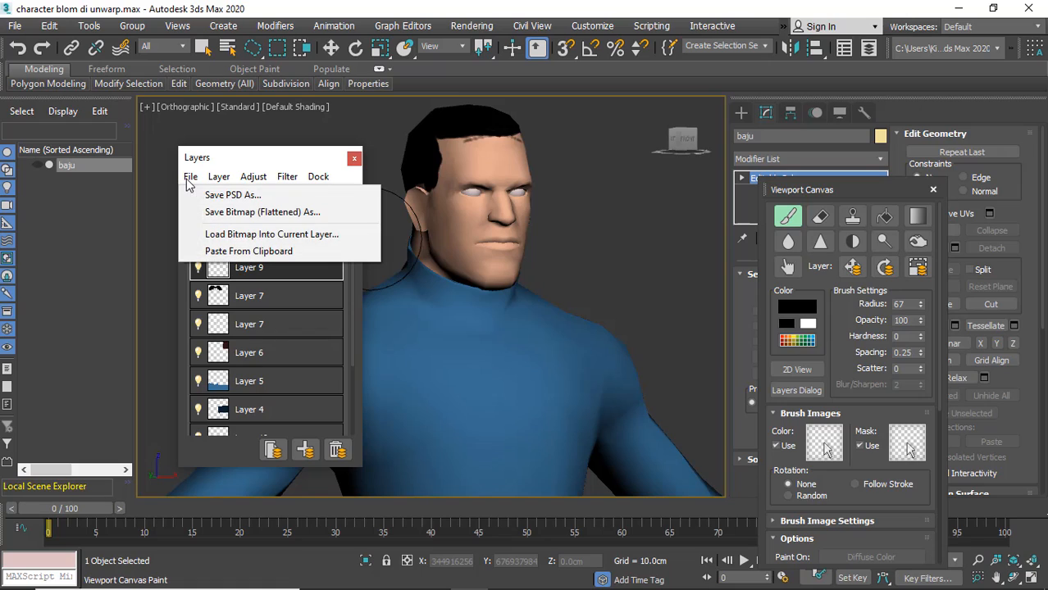
left_click(227, 236)
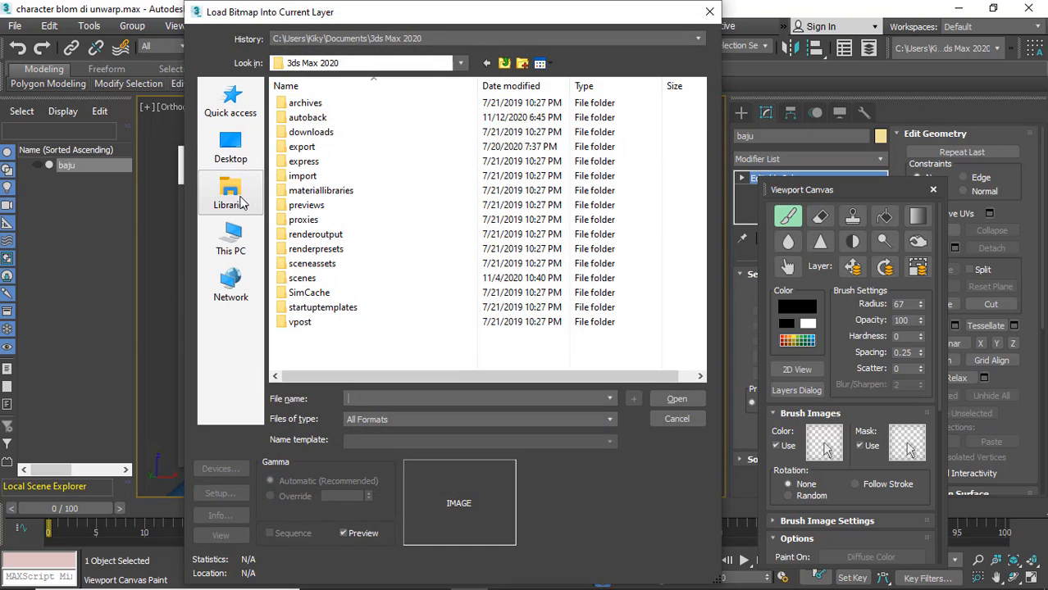
left_click(242, 202)
double_click(492, 107)
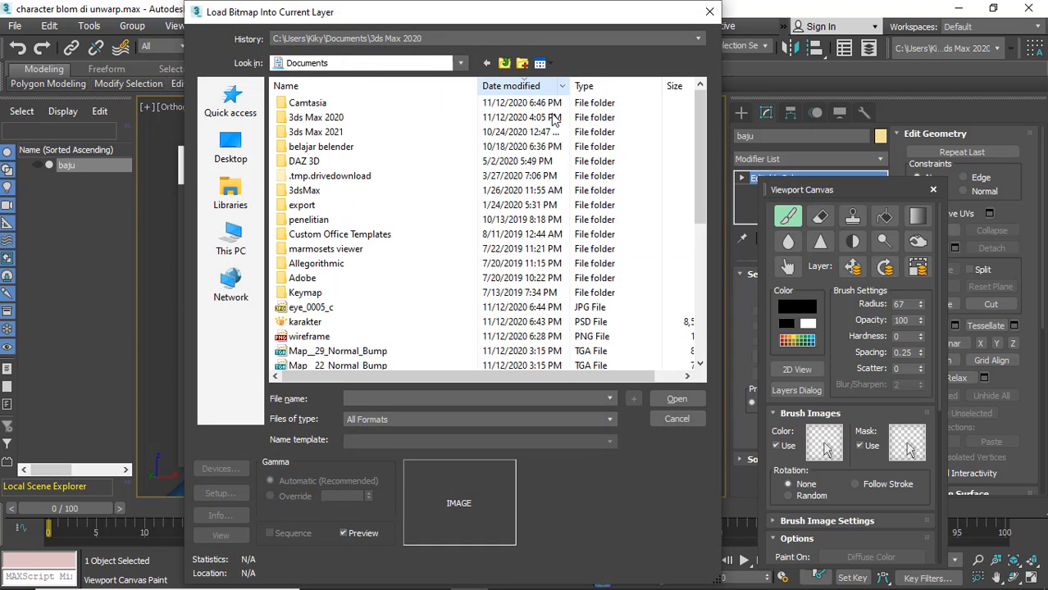
scroll(403, 279, "down", 1)
scroll(327, 291, "down", 4)
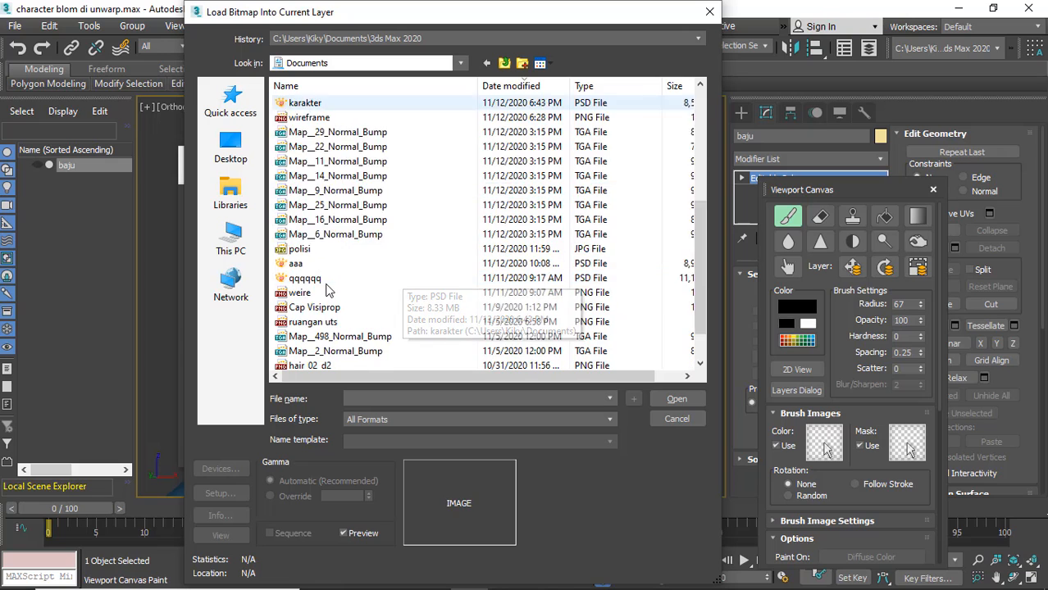
scroll(326, 289, "up", 4)
left_click(314, 264)
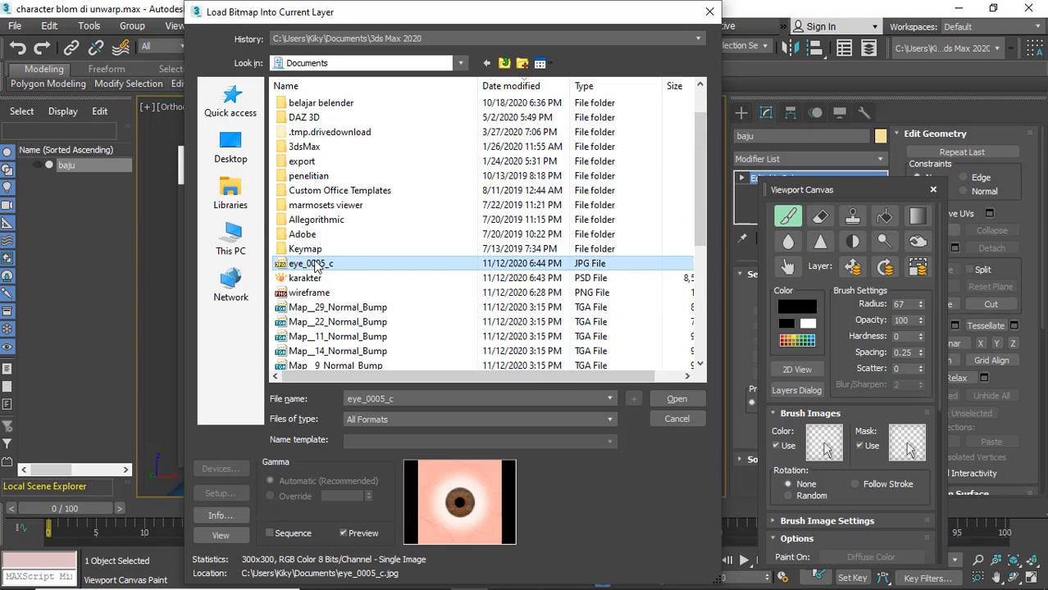
left_click(678, 400)
Examine where the loaded eye image lands on the character's body and trousers
left_click(489, 256)
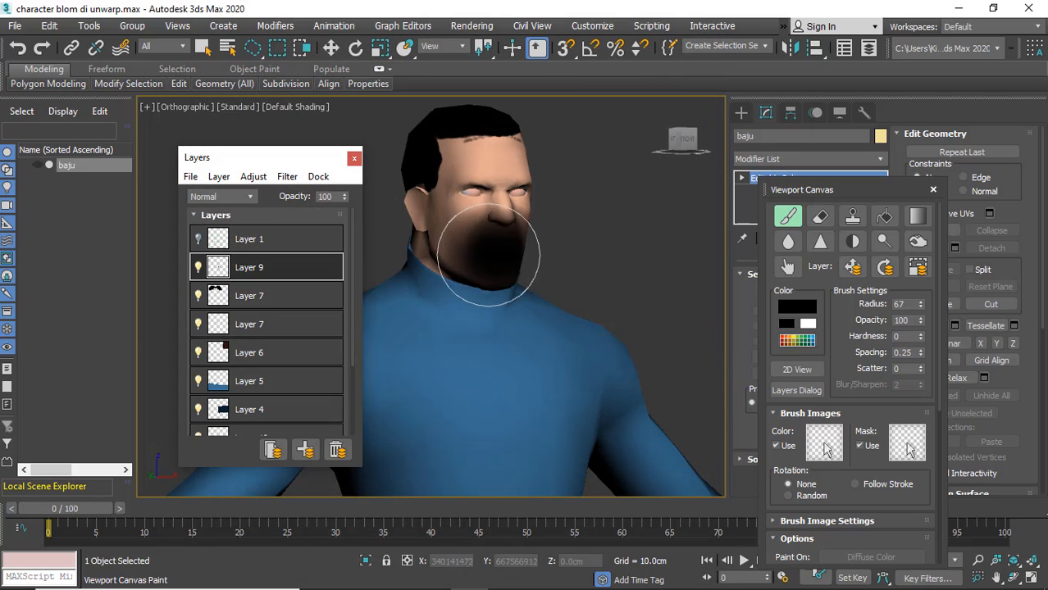
key("ctrl+z")
scroll(590, 205, "down", 5)
left_click(577, 240)
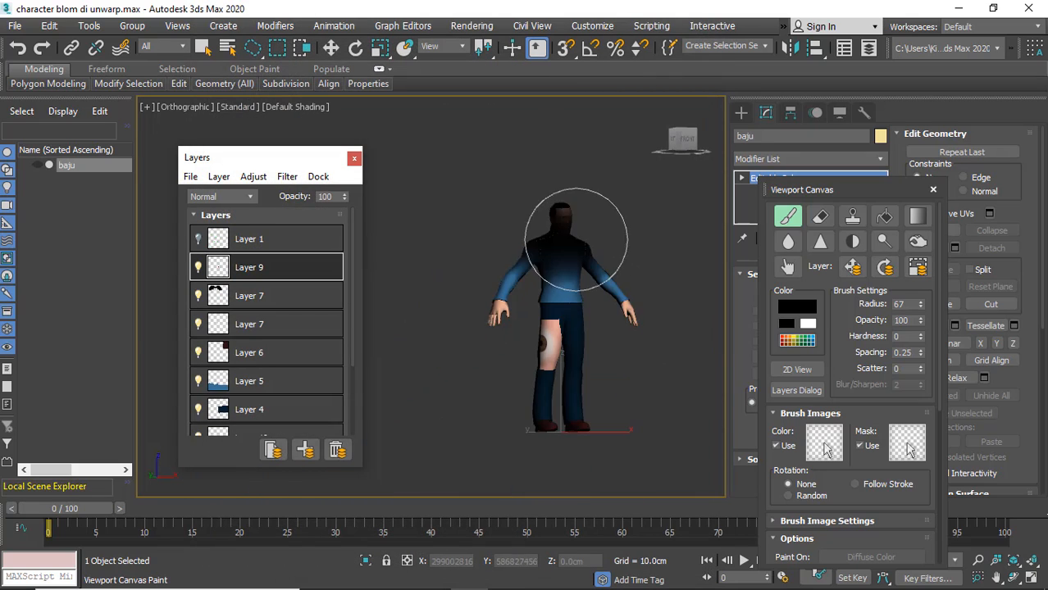
scroll(577, 239, "down", 2)
middle_click_drag(516, 254, 551, 259, "alt")
scroll(558, 333, "up", 5)
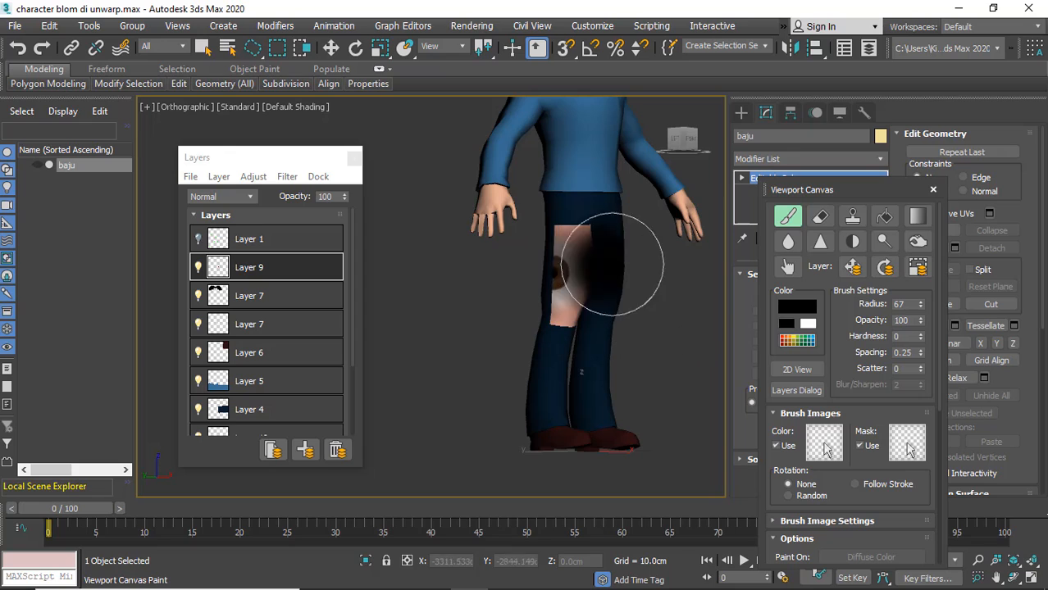
mouse_move(612, 264)
left_mouse_down()
mouse_move(574, 246)
mouse_move(538, 263)
mouse_move(538, 300)
mouse_move(549, 312)
left_mouse_up()
Show the unwrapped texture in the 2D Paint window and place it beside the Viewport Canvas settings
left_click(797, 370)
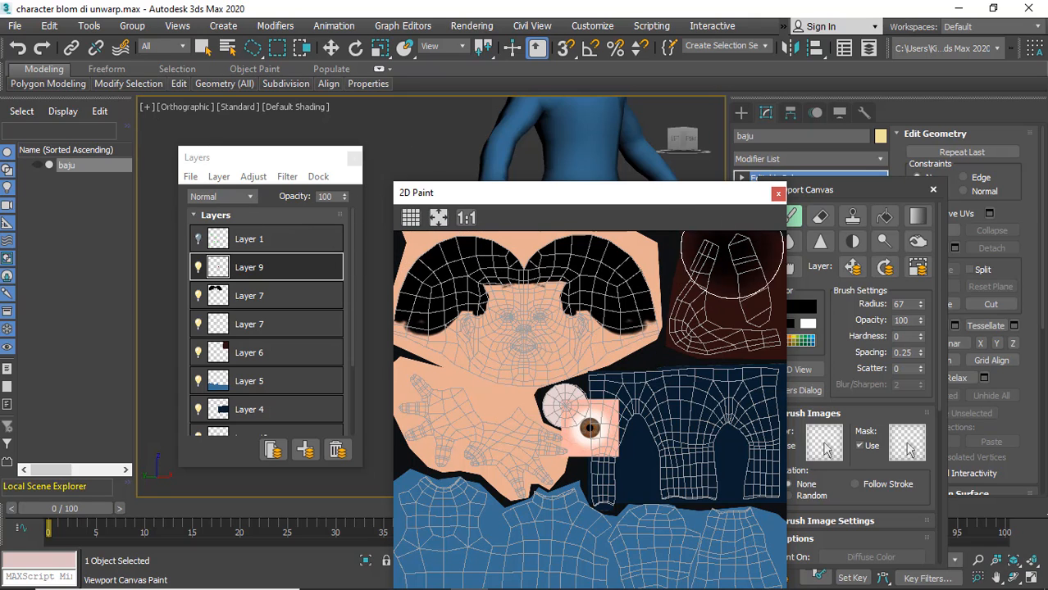
left_click_drag(661, 192, 592, 169)
right_click(687, 301)
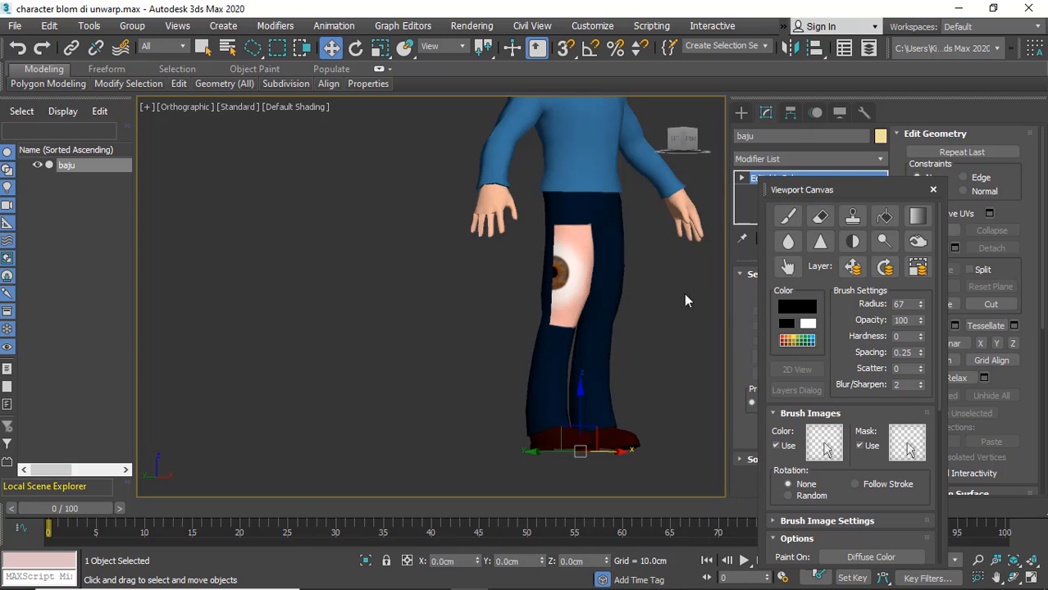
left_click(788, 216)
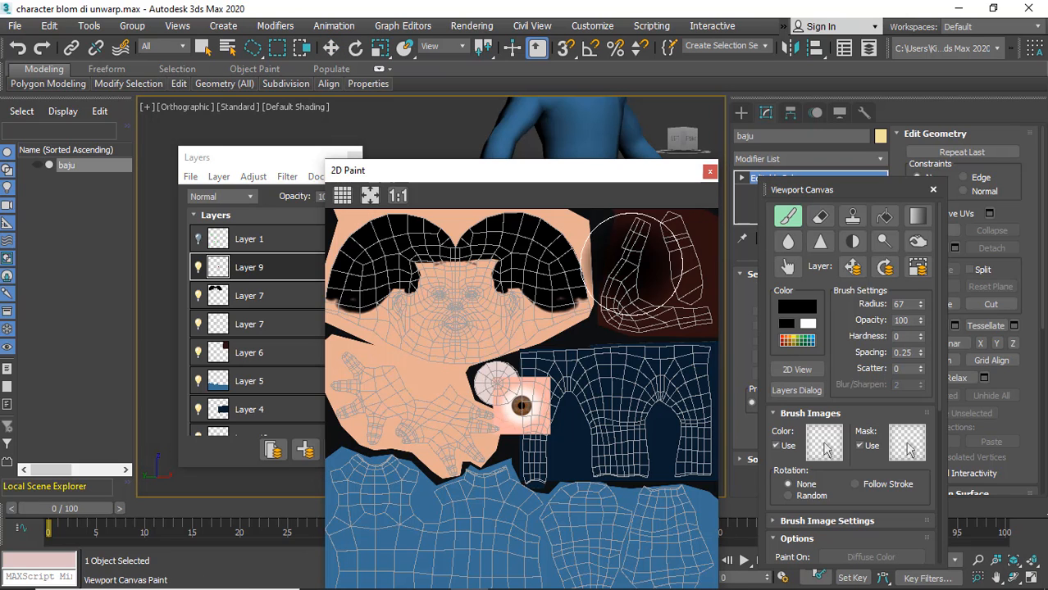
left_click_drag(548, 174, 515, 171)
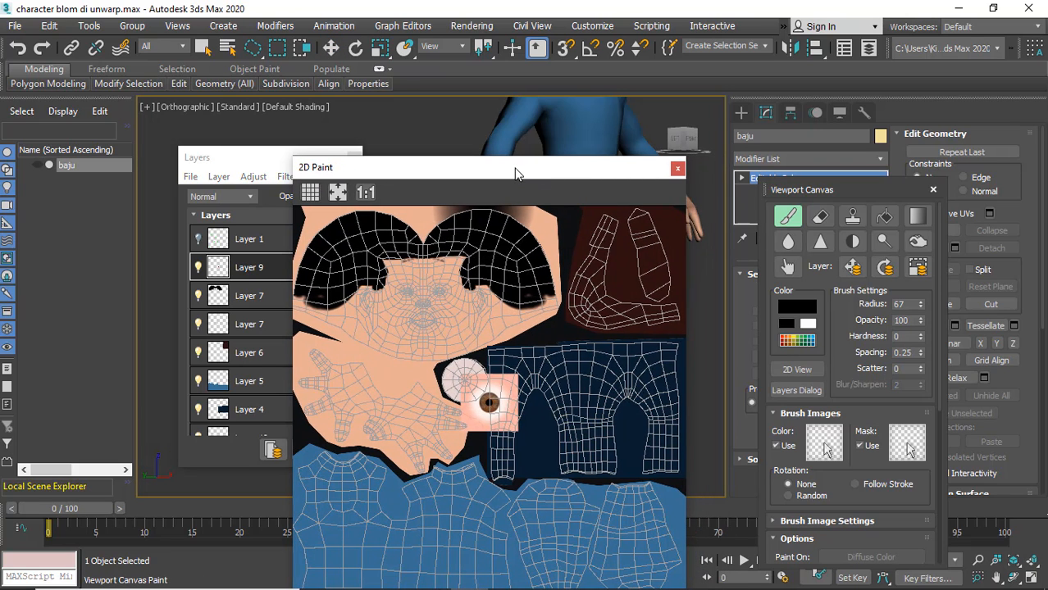
Move the eye image on Layer 9 onto the round eyeball UV shell
left_click(853, 269)
mouse_move(506, 400)
left_mouse_down()
mouse_move(484, 385)
mouse_move(489, 365)
mouse_move(475, 378)
left_mouse_up()
scroll(474, 376, "up", 5)
left_click_drag(465, 298, 465, 316)
Bring the character's face into close view beside the 2D Paint window and nudge the eye image on its UV shell
left_click_drag(572, 171, 390, 191)
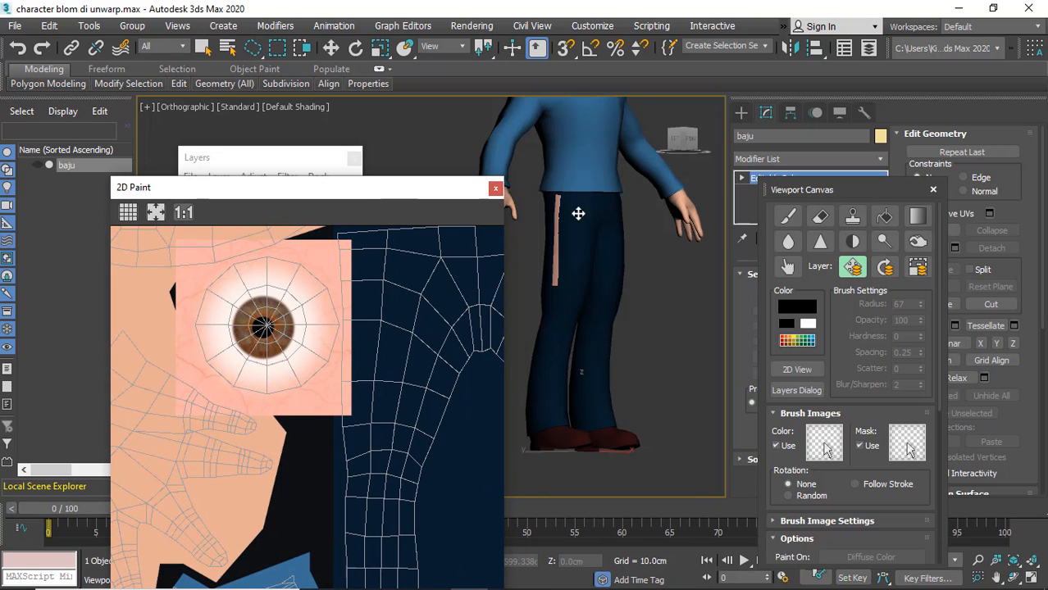
mouse_move(578, 213)
middle_mouse_down()
mouse_move(595, 393)
mouse_move(559, 387)
middle_mouse_up()
scroll(558, 236, "up", 5)
middle_click_drag(583, 201, 604, 279)
scroll(576, 231, "up", 5)
mouse_move(300, 317)
left_mouse_down()
mouse_move(310, 324)
mouse_move(276, 319)
mouse_move(296, 315)
left_mouse_up()
Place the 2D Paint and Layers windows side by side and shift the iris slightly below the eyeball shell's centre
left_click_drag(321, 212, 529, 228)
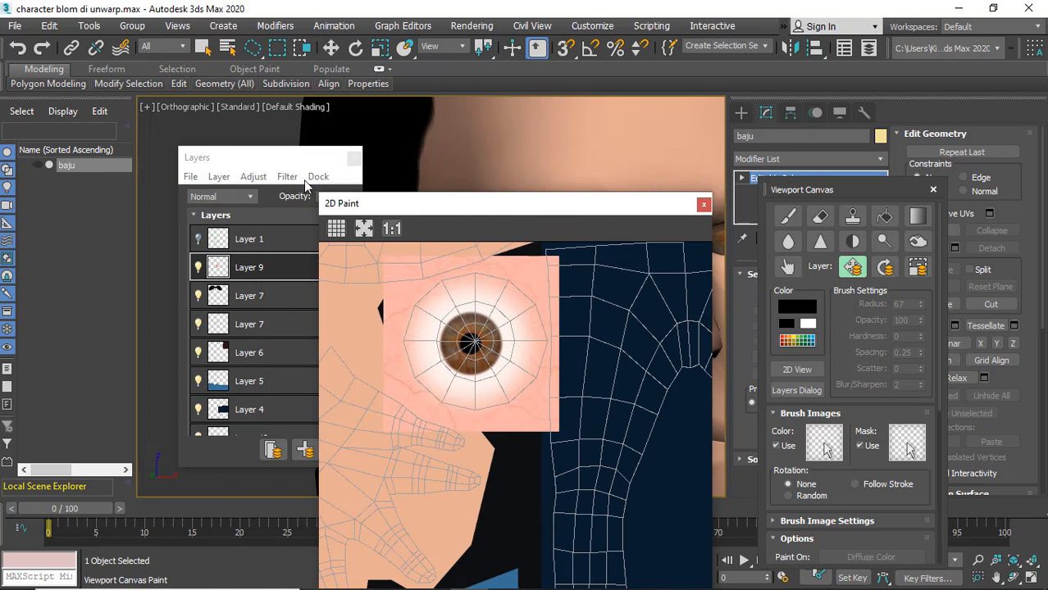
left_click_drag(273, 159, 219, 159)
left_click_drag(498, 312, 491, 306)
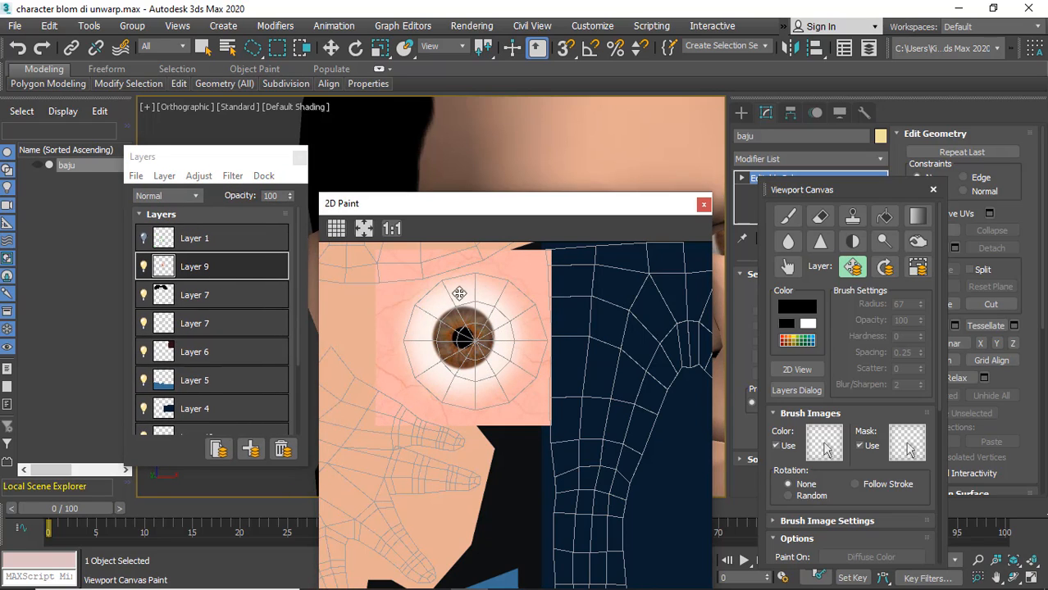
left_click_drag(501, 365, 512, 388)
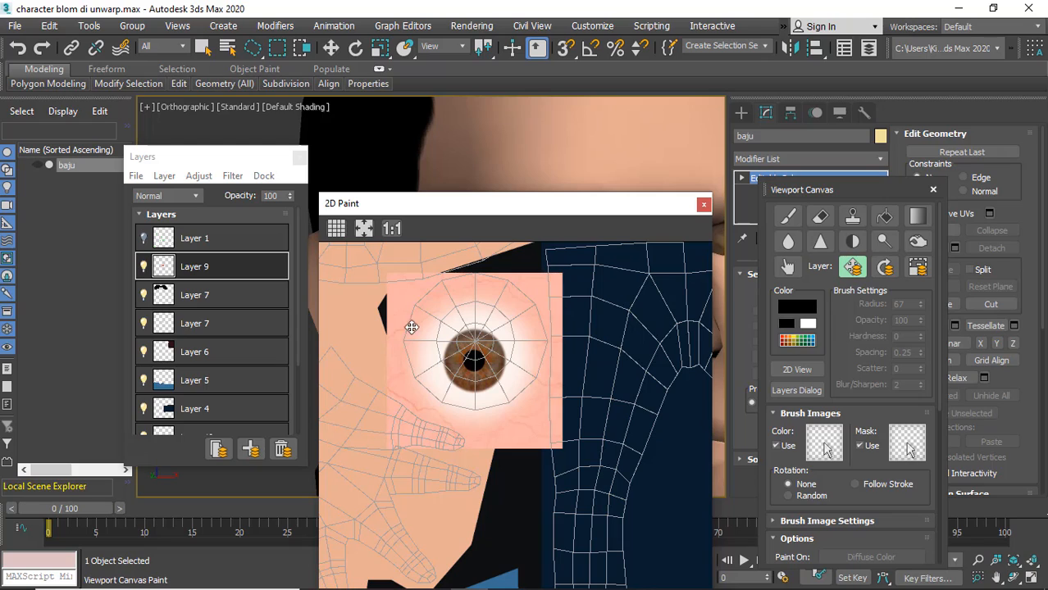
Try Layer 9 lower in the layer stack, between Layer 4 and Layer 10
left_click_drag(206, 265, 220, 352)
left_click_drag(223, 408, 223, 408)
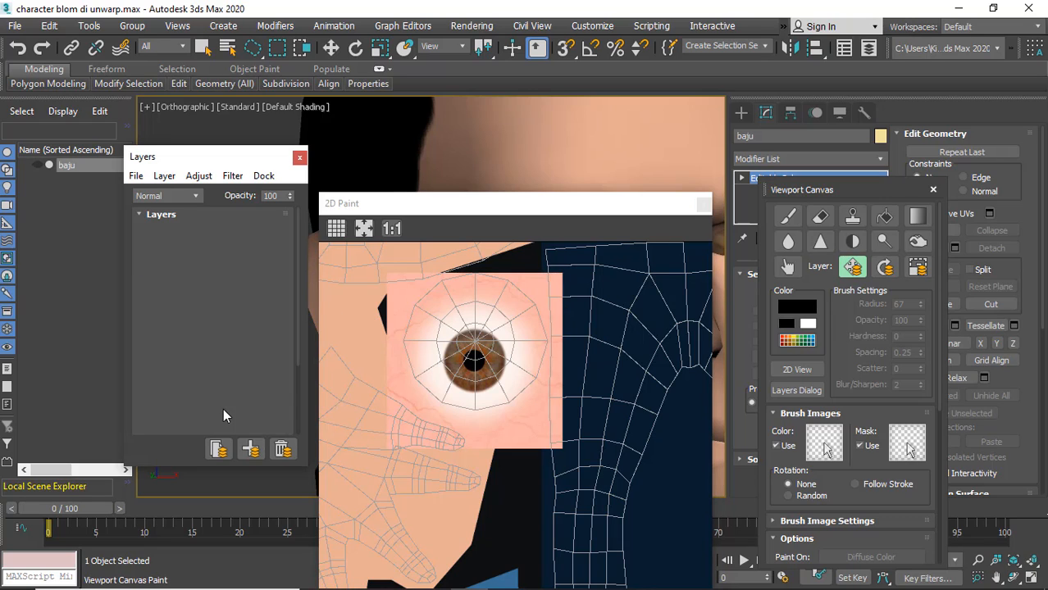
scroll(209, 371, "down", 1)
left_click(261, 363)
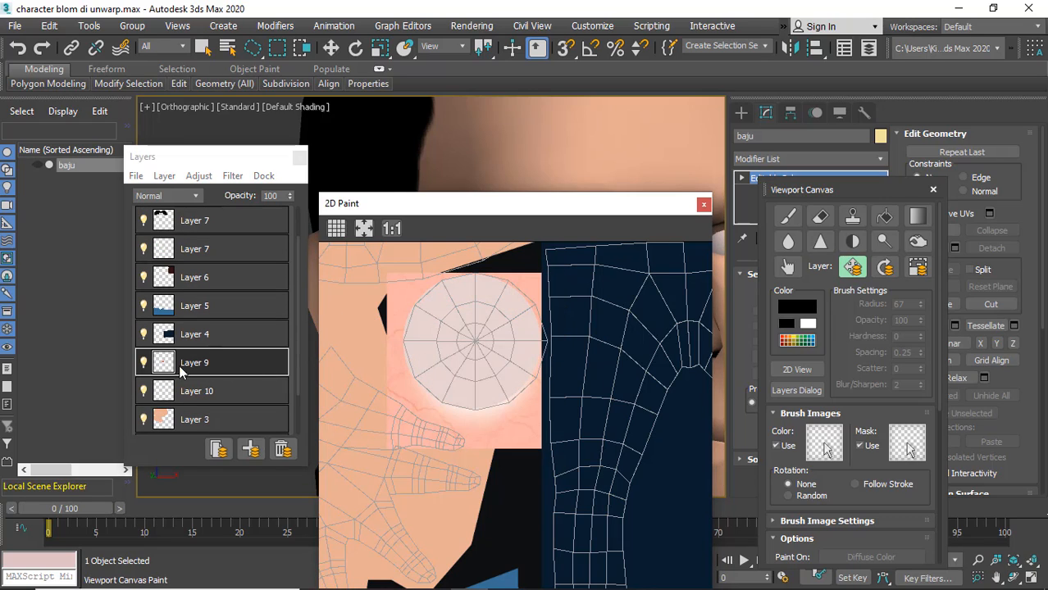
Move Layer 9 back directly beneath Layer 1 and reposition the iris near the centre of the eyeball UV shell
left_click_drag(201, 370, 217, 247)
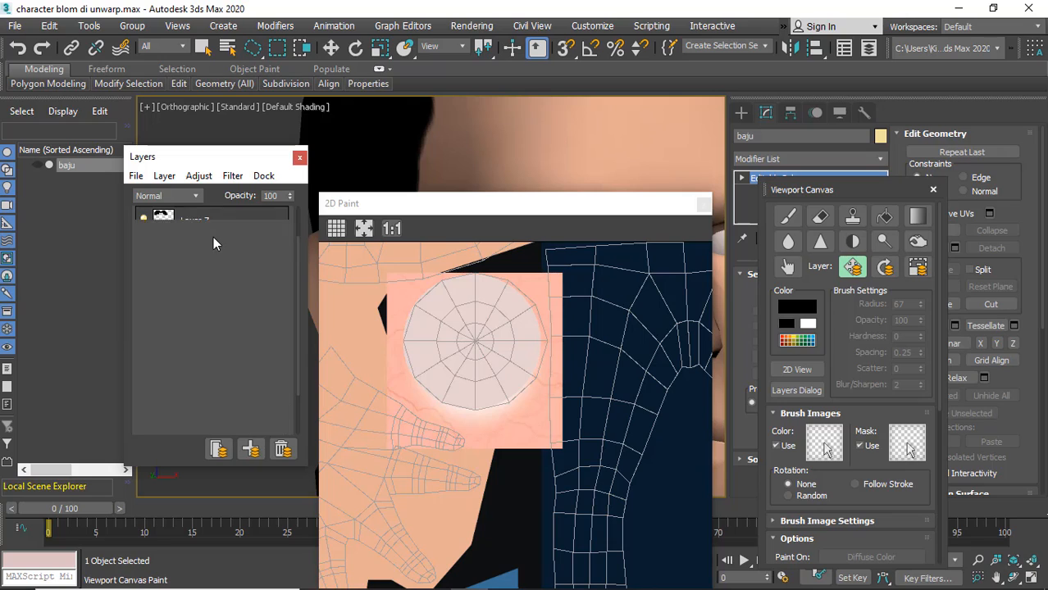
left_click(525, 391)
left_click_drag(525, 391, 490, 352)
scroll(215, 287, "up", 1)
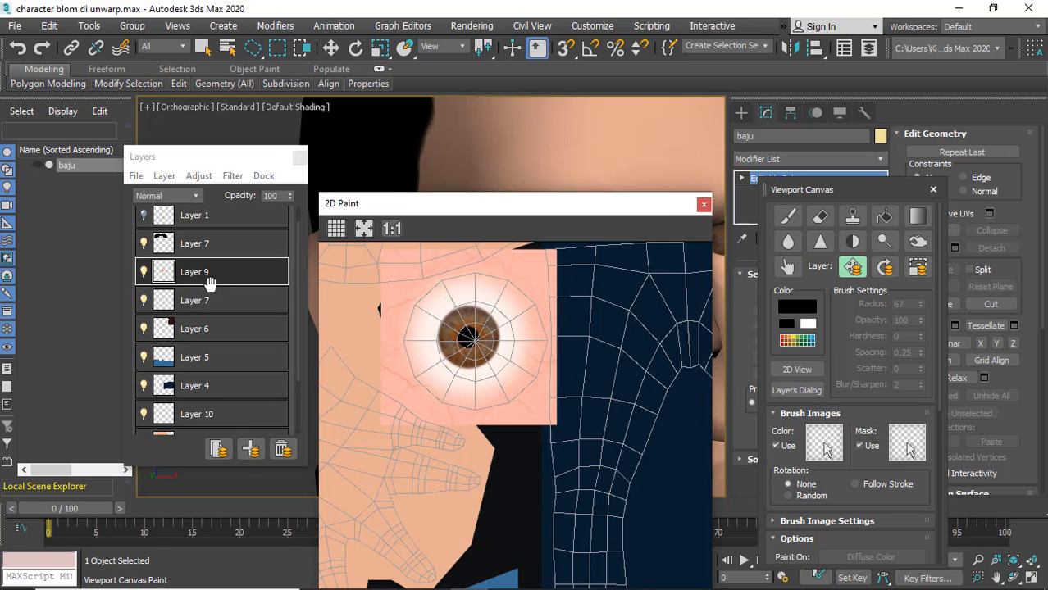
scroll(201, 288, "up", 1)
left_click_drag(204, 283, 206, 259)
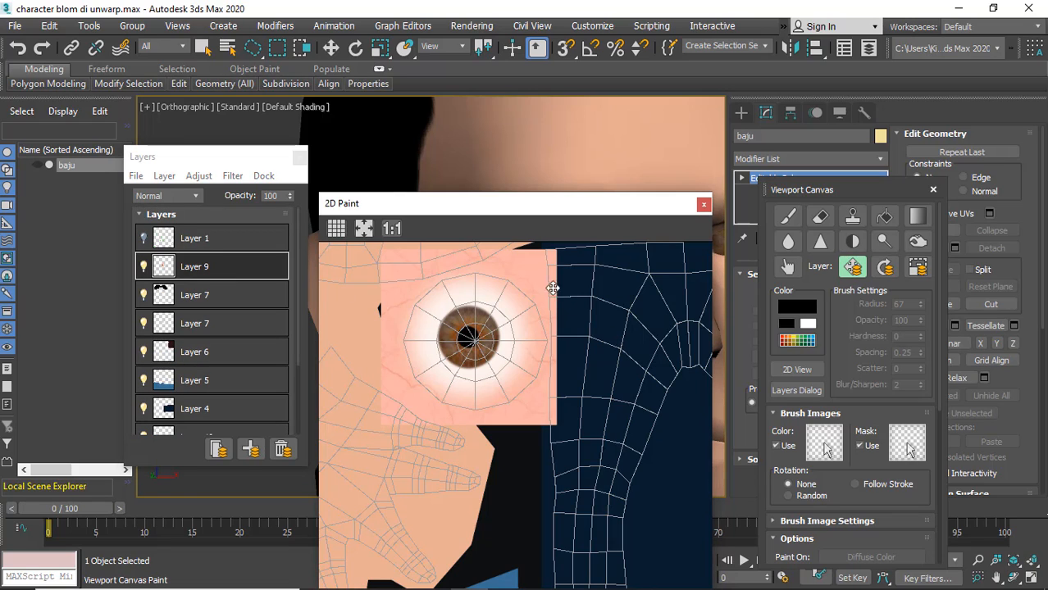
Nudge the eye image sideways to centre the iris on the eyeball UV shell and shift the 2D Paint window off the face
left_click_drag(506, 338, 514, 338)
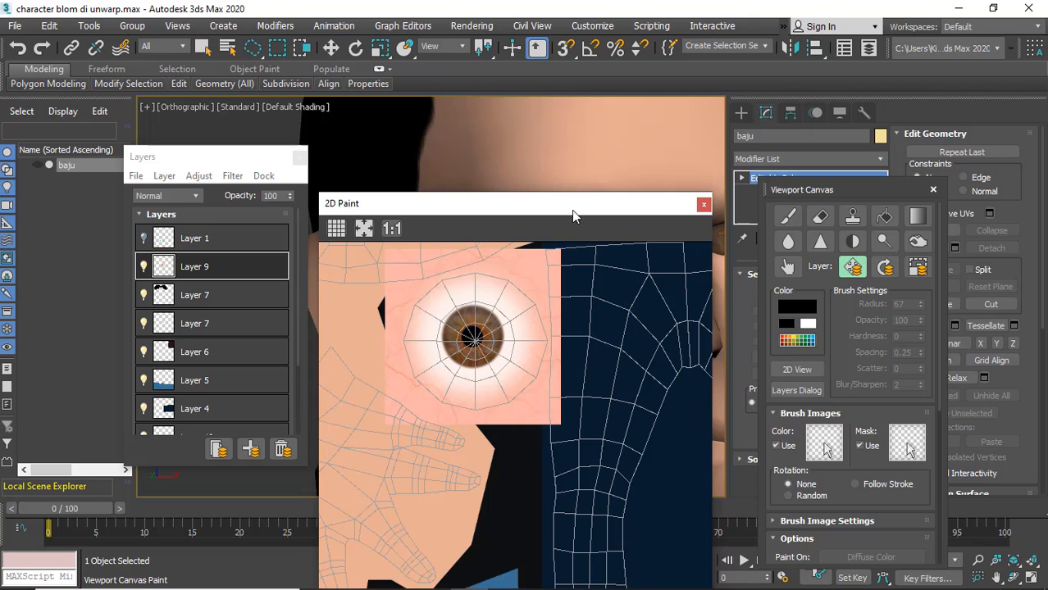
left_click_drag(572, 210, 451, 205)
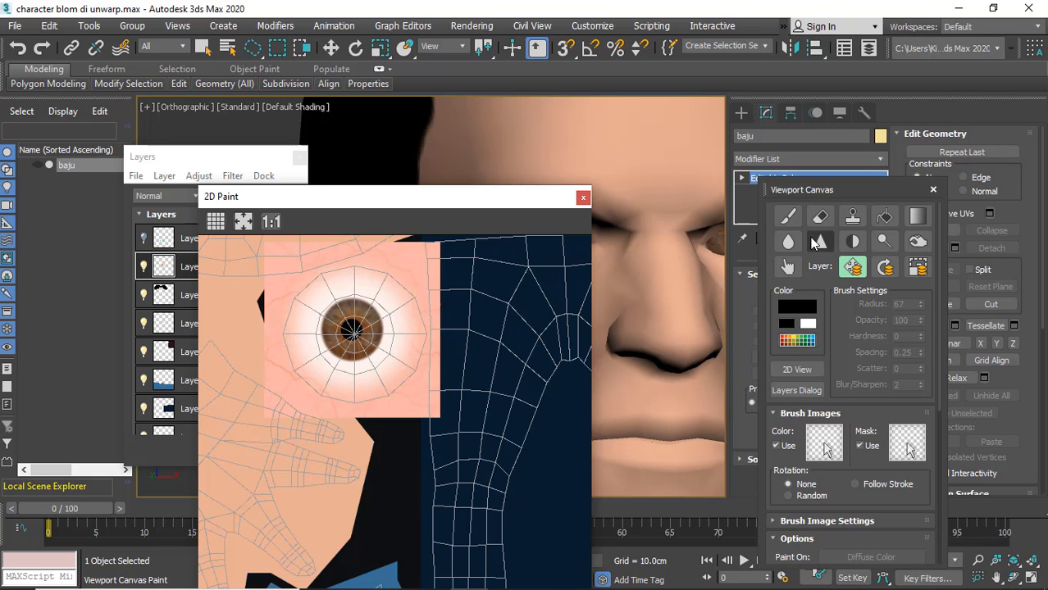
Erase the eye image's square edges and corners outside the eyeball UV shell with an eraser of radius 36 and opacity 100
left_click(820, 216)
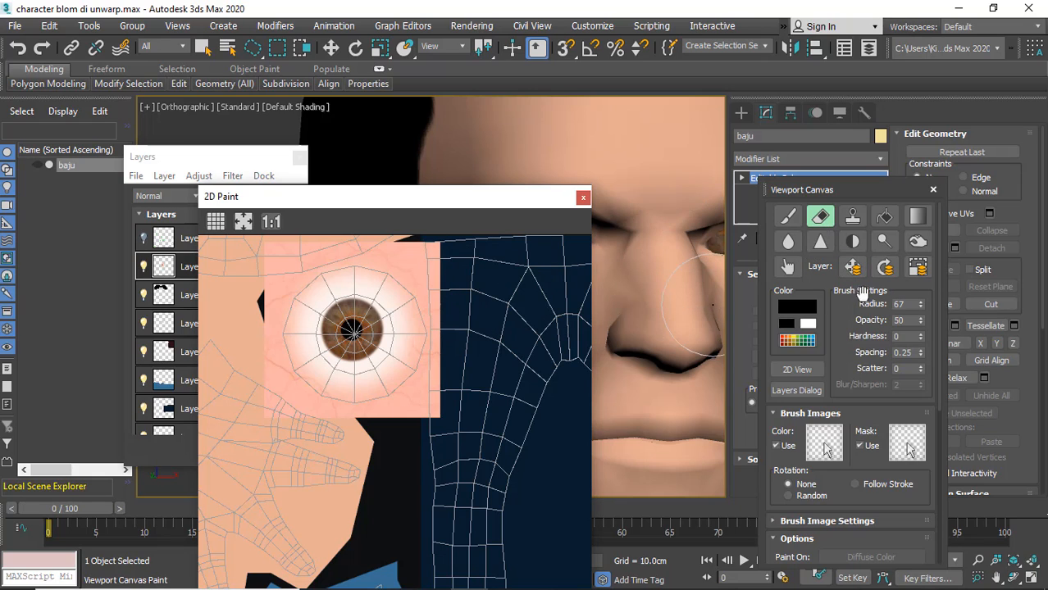
left_click_drag(923, 308, 923, 322)
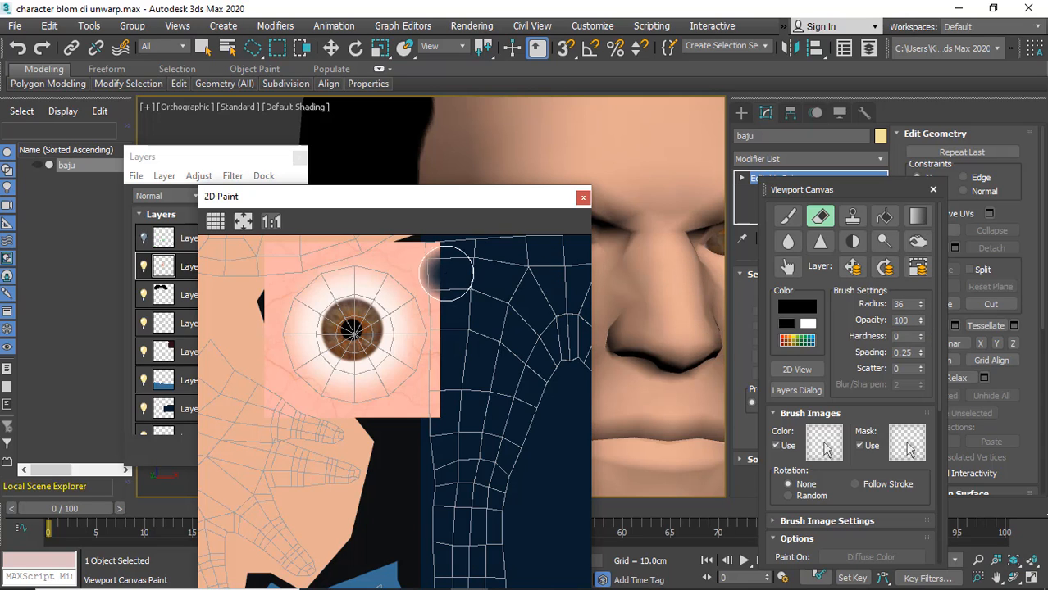
scroll(423, 335, "up", 2)
mouse_move(429, 364)
left_mouse_down()
mouse_move(443, 484)
mouse_move(416, 356)
mouse_move(414, 529)
mouse_move(425, 505)
mouse_move(395, 304)
mouse_move(327, 290)
left_mouse_up()
scroll(335, 292, "down", 1)
middle_click_drag(337, 294, 444, 278)
mouse_move(444, 279)
left_mouse_down()
mouse_move(355, 267)
mouse_move(273, 326)
mouse_move(292, 484)
mouse_move(344, 521)
mouse_move(476, 517)
mouse_move(506, 497)
left_mouse_up()
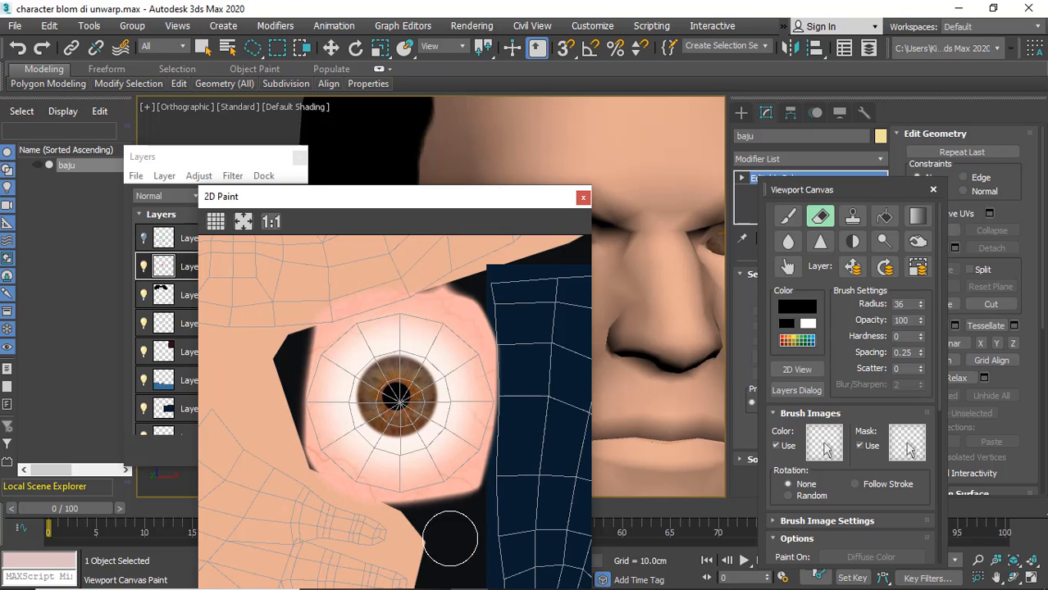
Uncover the face in the viewport and scale the eye image layer down so the irises fit within the eye openings
left_click_drag(481, 197, 269, 200)
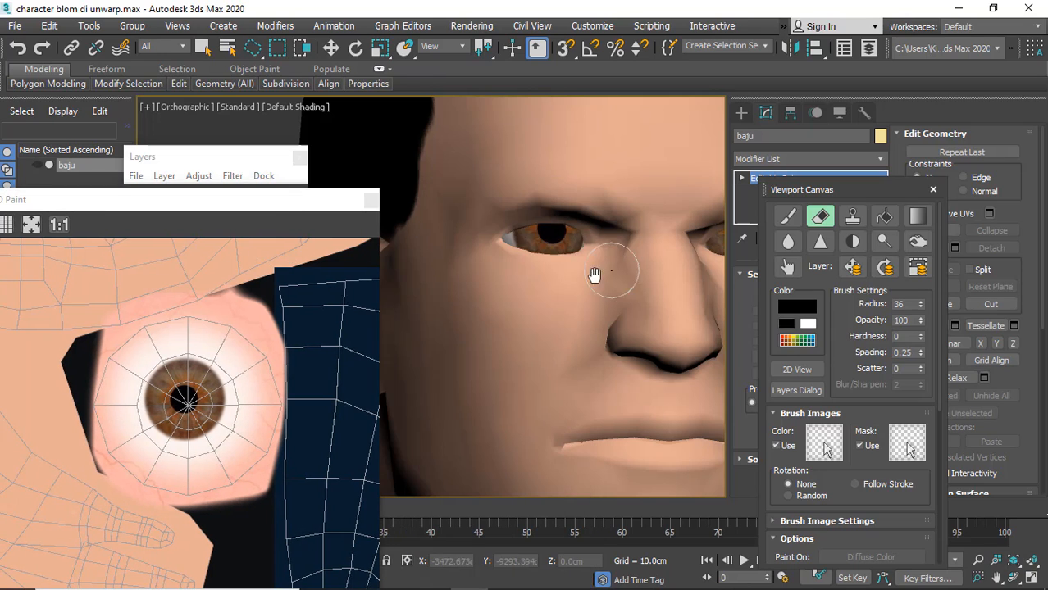
scroll(595, 275, "down", 2)
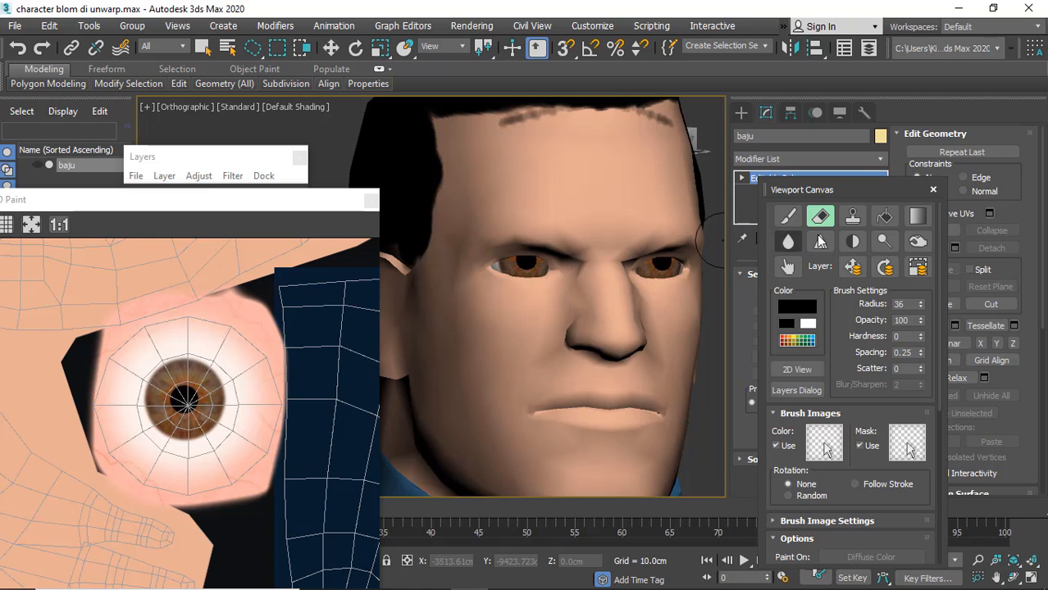
left_click(917, 267)
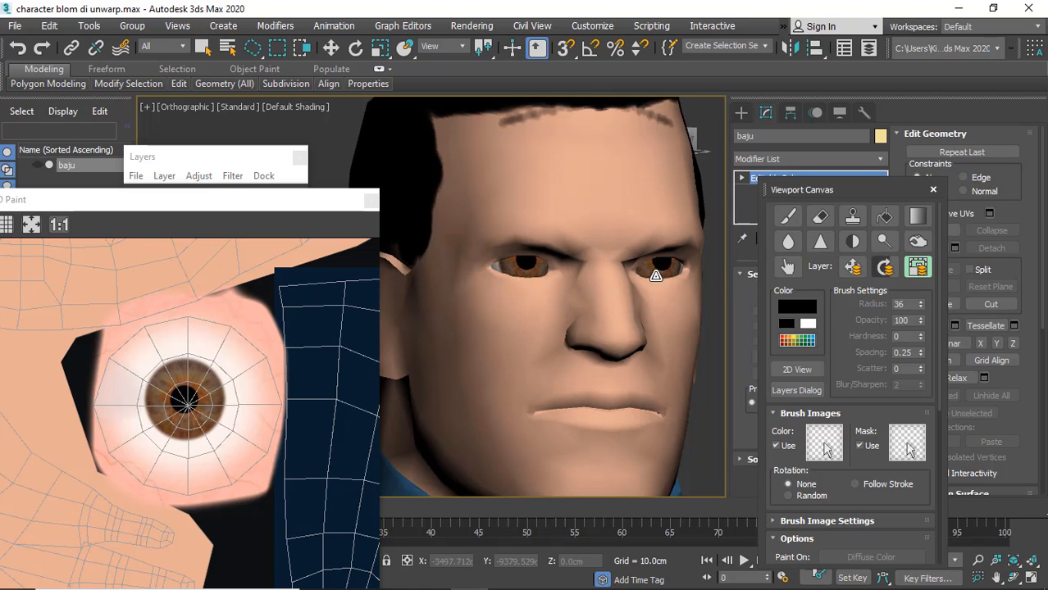
left_click_drag(537, 271, 533, 329)
left_click_drag(199, 404, 182, 351)
mouse_move(535, 271)
left_mouse_down()
mouse_move(529, 248)
mouse_move(532, 264)
left_mouse_up()
Move the scaled eye image in small offsets so both irises look straight ahead in a frontal view of the face
left_click(853, 267)
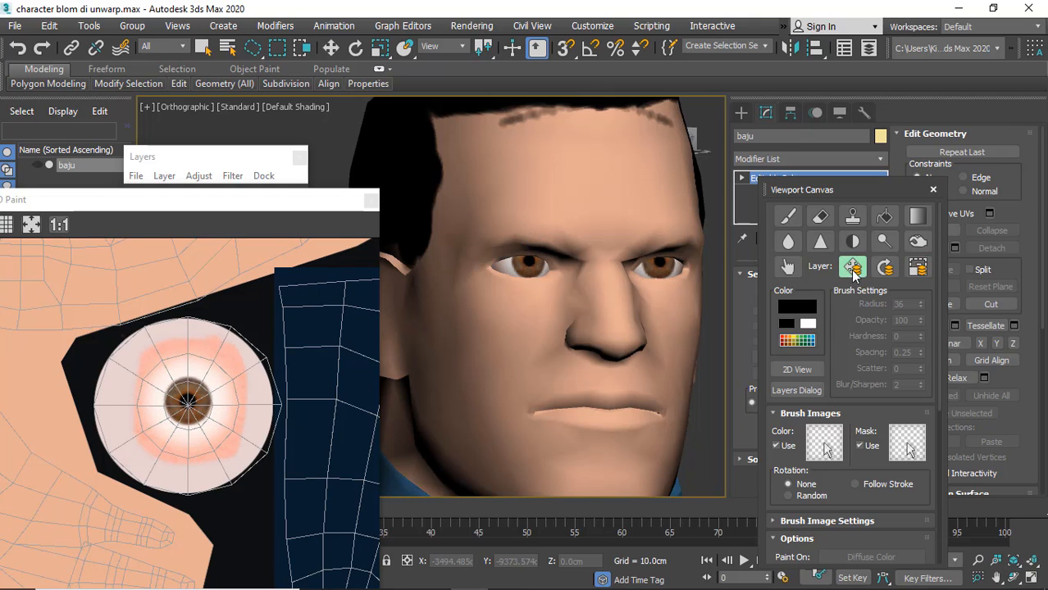
middle_click_drag(508, 307, 477, 305, "alt")
mouse_move(477, 264)
left_mouse_down()
mouse_move(465, 261)
mouse_move(471, 272)
left_mouse_up()
left_click(918, 266)
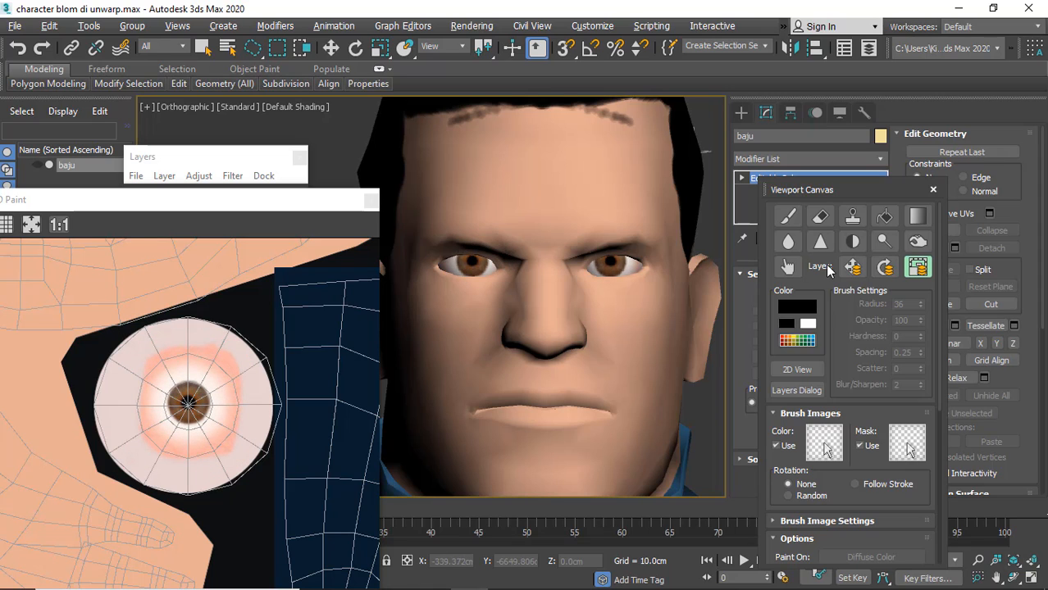
left_click(855, 266)
left_click_drag(631, 264, 626, 264)
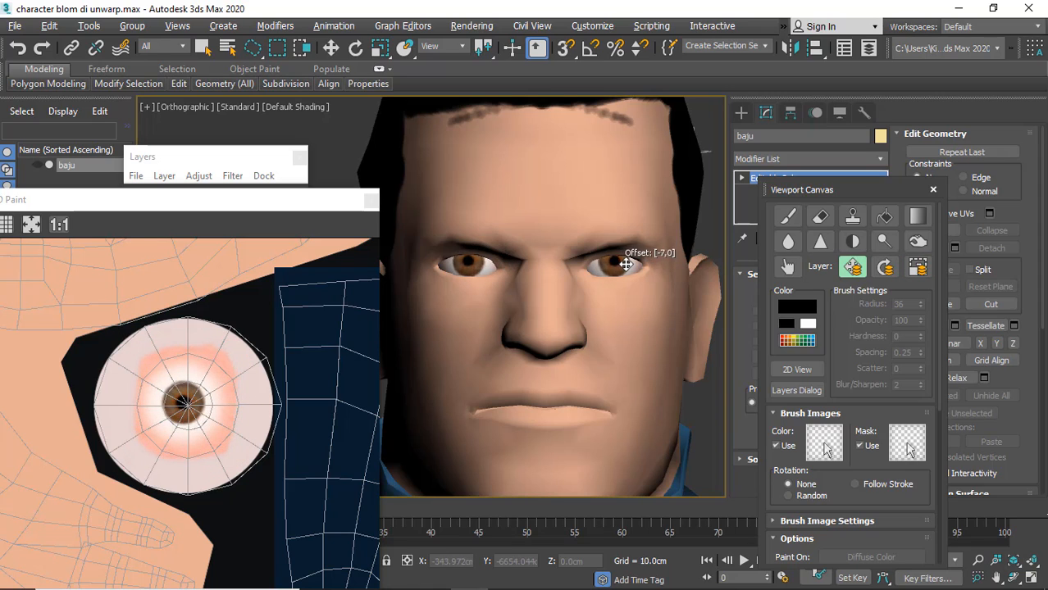
scroll(494, 262, "down", 5)
scroll(493, 263, "up", 3)
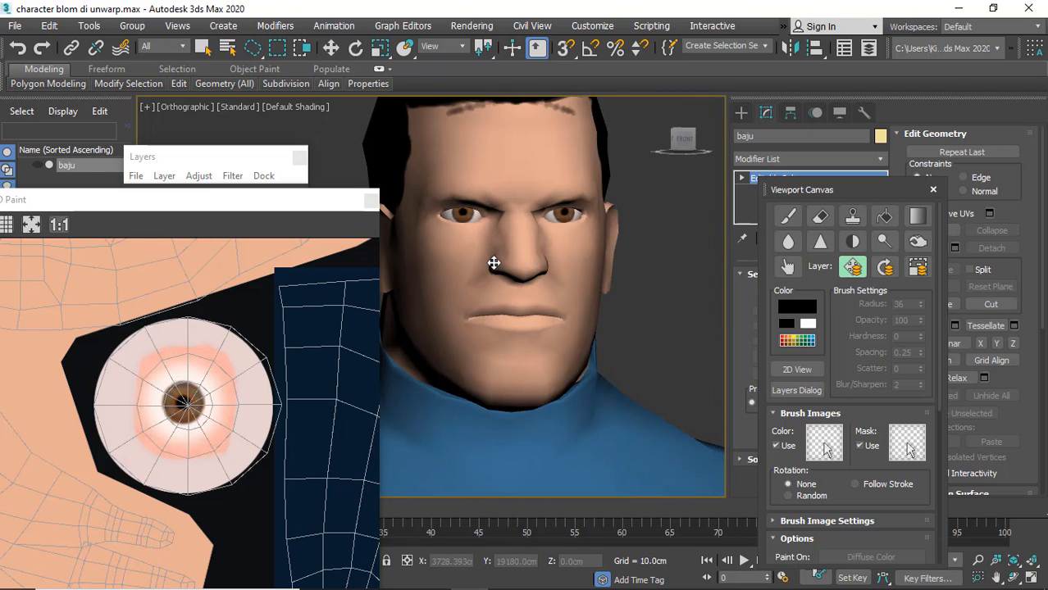
mouse_move(576, 216)
left_mouse_down()
mouse_move(579, 206)
mouse_move(567, 216)
left_mouse_up()
scroll(562, 229, "down", 4)
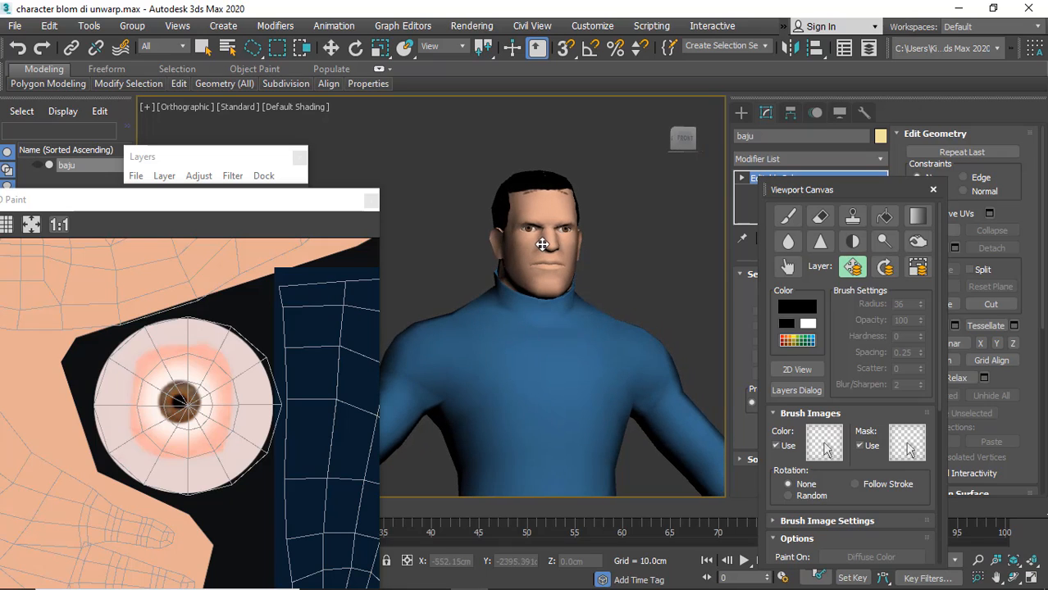
Bring the Layers window into reach and toggle Layer 9's visibility off and on to check its effect on the eyes
mouse_move(220, 156)
left_mouse_down()
mouse_move(328, 143)
mouse_move(307, 140)
left_mouse_up()
left_click(230, 250)
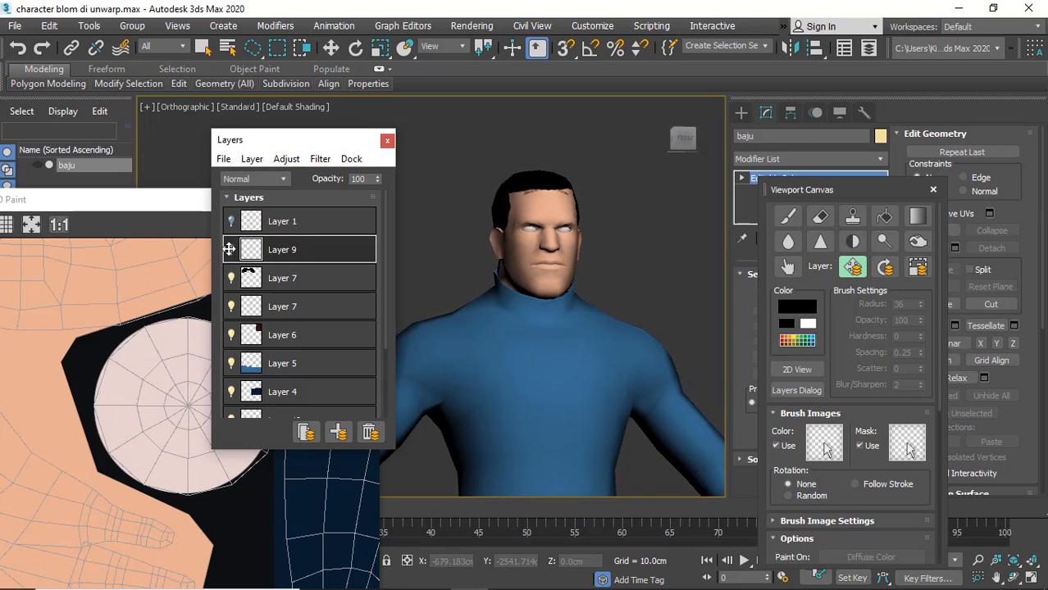
left_click(230, 250)
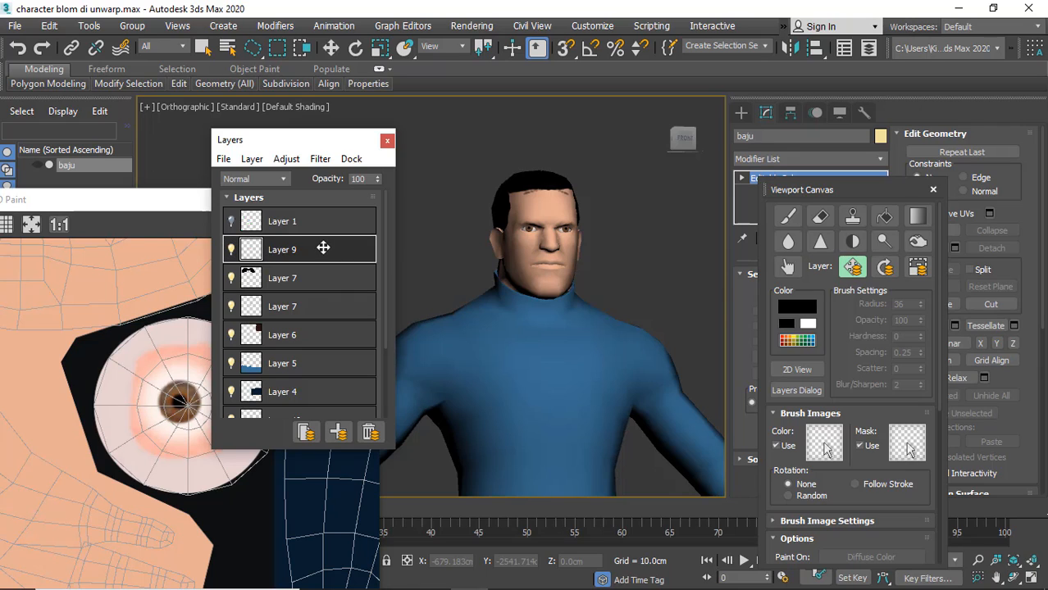
Adjust Layer 9's colours with brightness -25, contrast 75 and hue 18, and check the eyes on the whole character
left_click(287, 161)
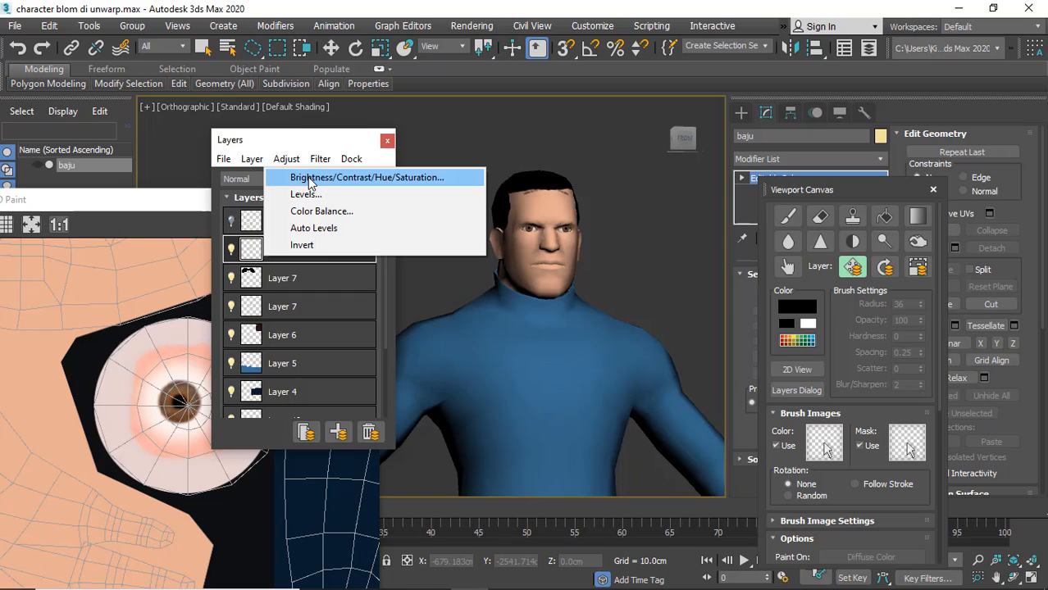
left_click(310, 180)
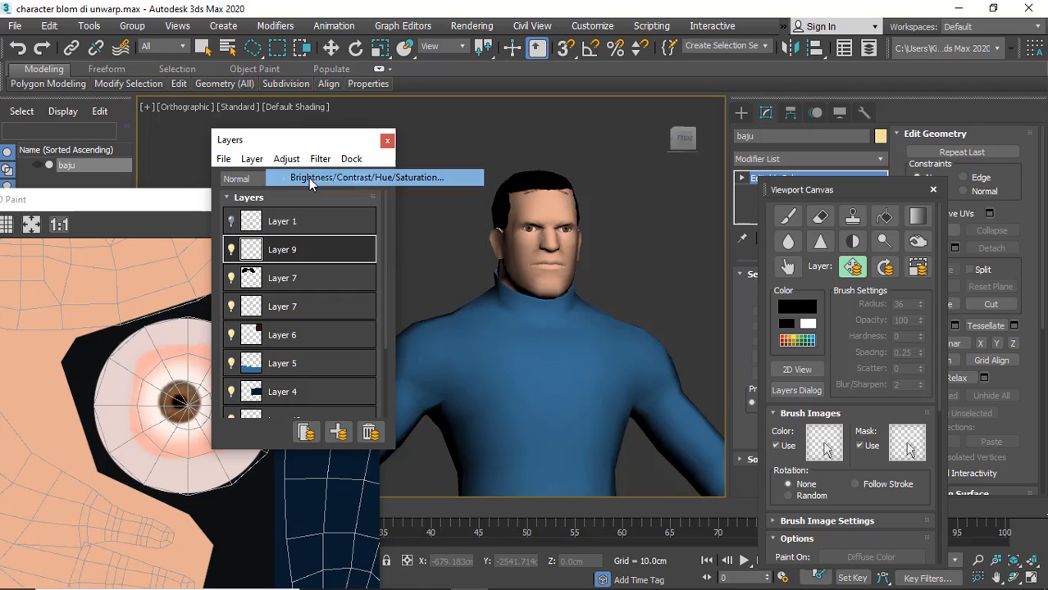
left_click_drag(506, 214, 274, 253)
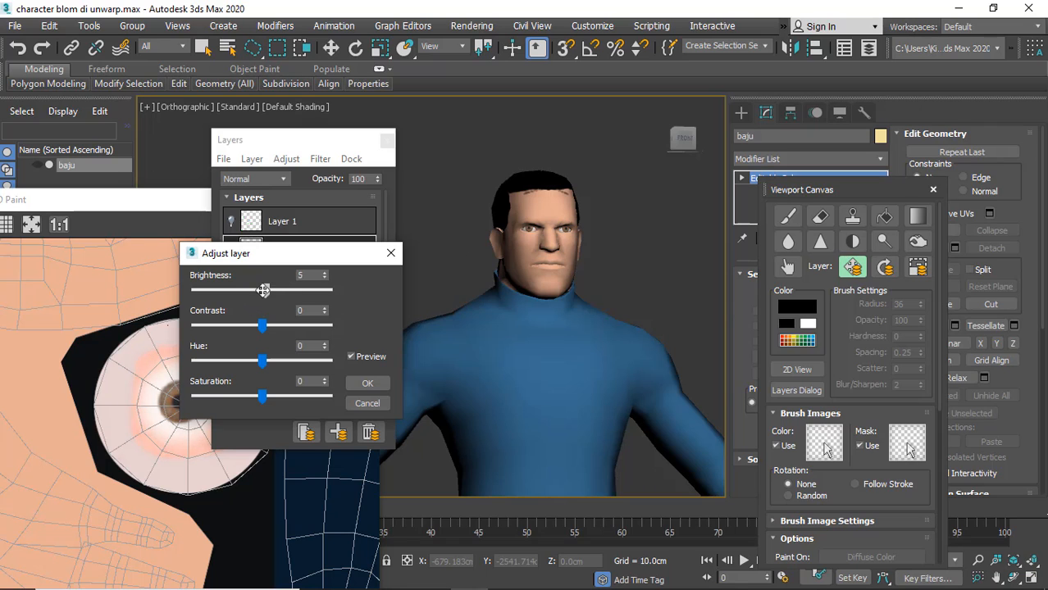
left_click_drag(261, 292, 246, 293)
left_click_drag(262, 328, 271, 362)
left_click_drag(287, 326, 310, 326)
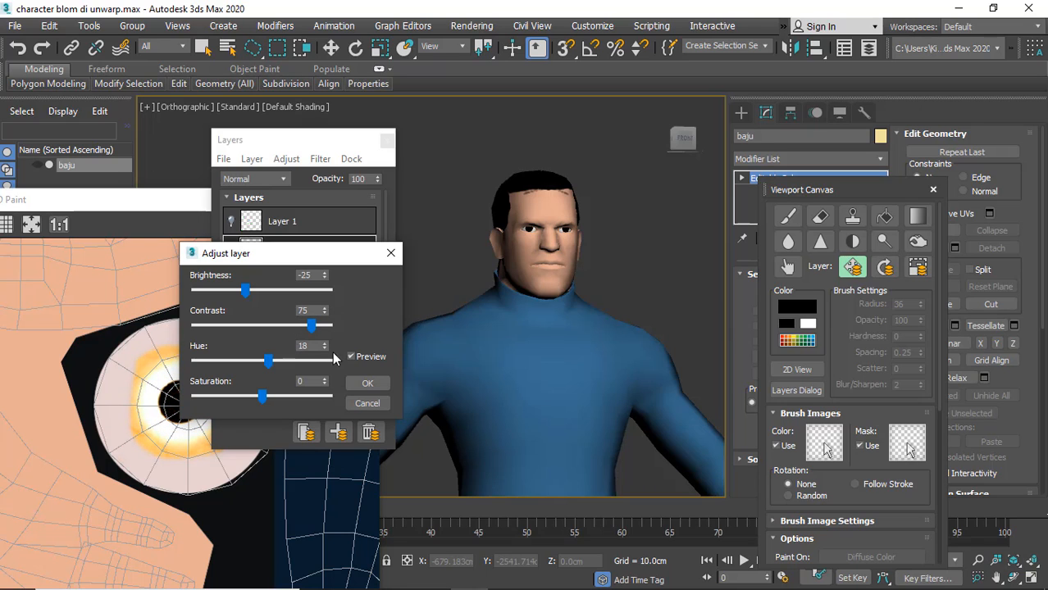
left_click(367, 383)
scroll(570, 238, "up", 4)
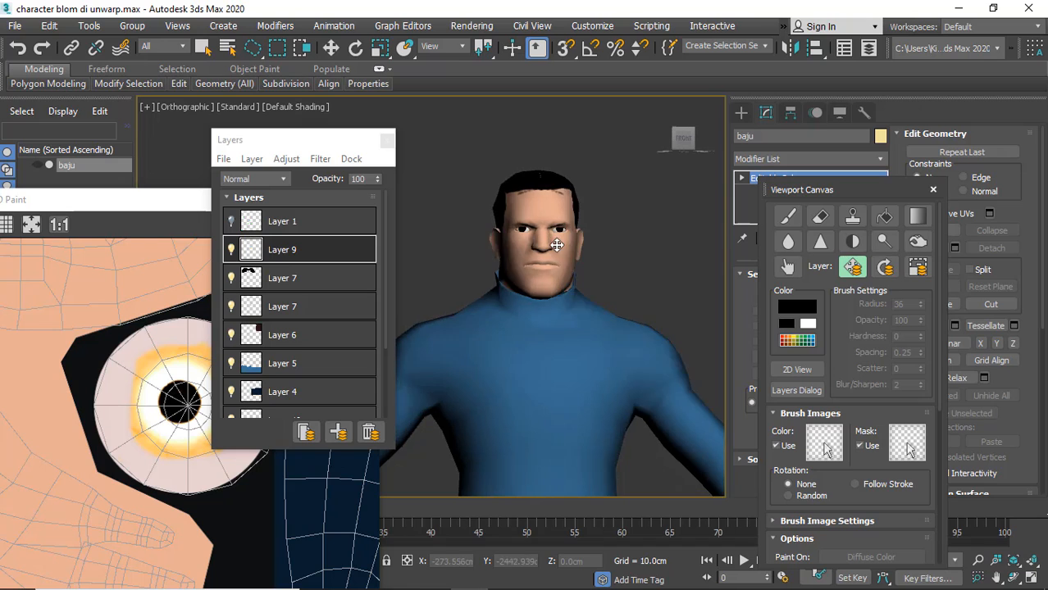
middle_click_drag(550, 245, 502, 189, "alt")
scroll(561, 224, "down", 4)
scroll(535, 256, "down", 4)
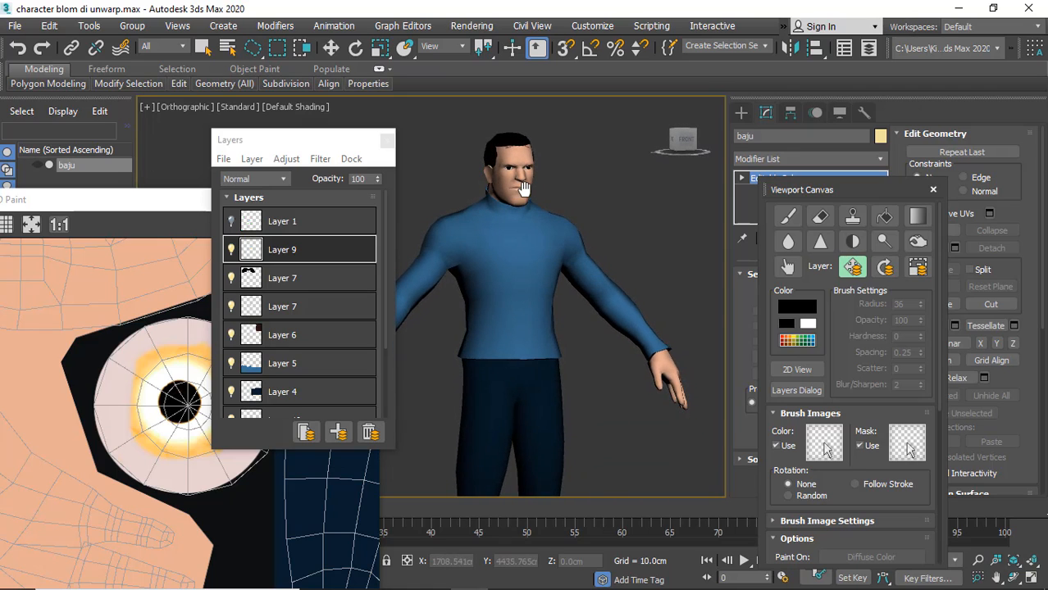